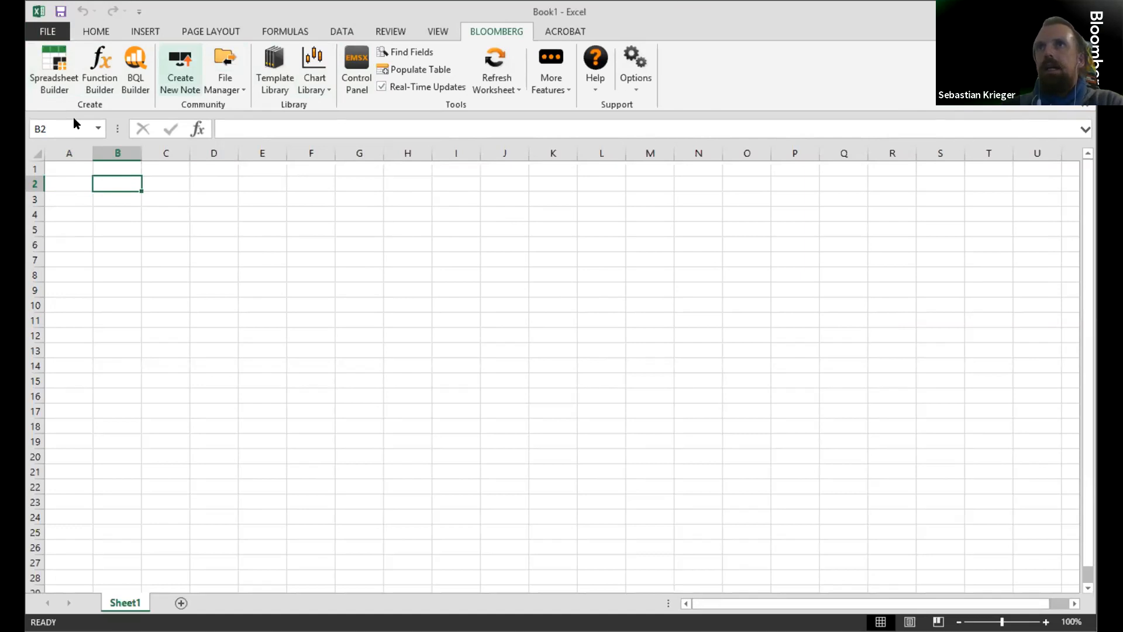
Step: Open the BQL Builder with cell B2 as the output start and view the suggested securities
left_click(120, 199)
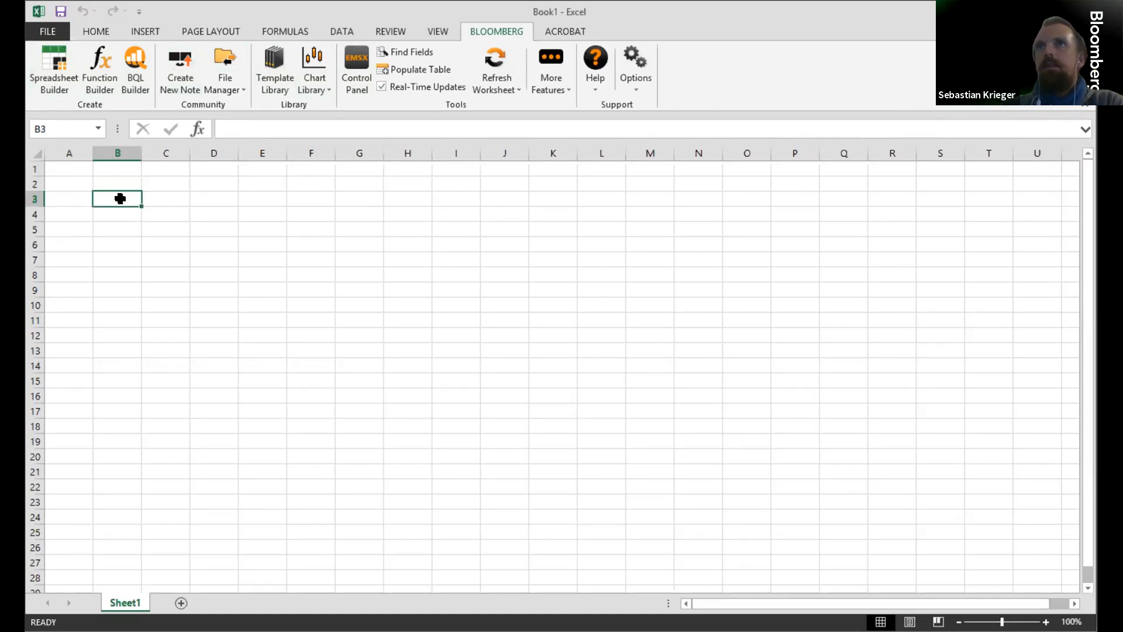
left_click(120, 183)
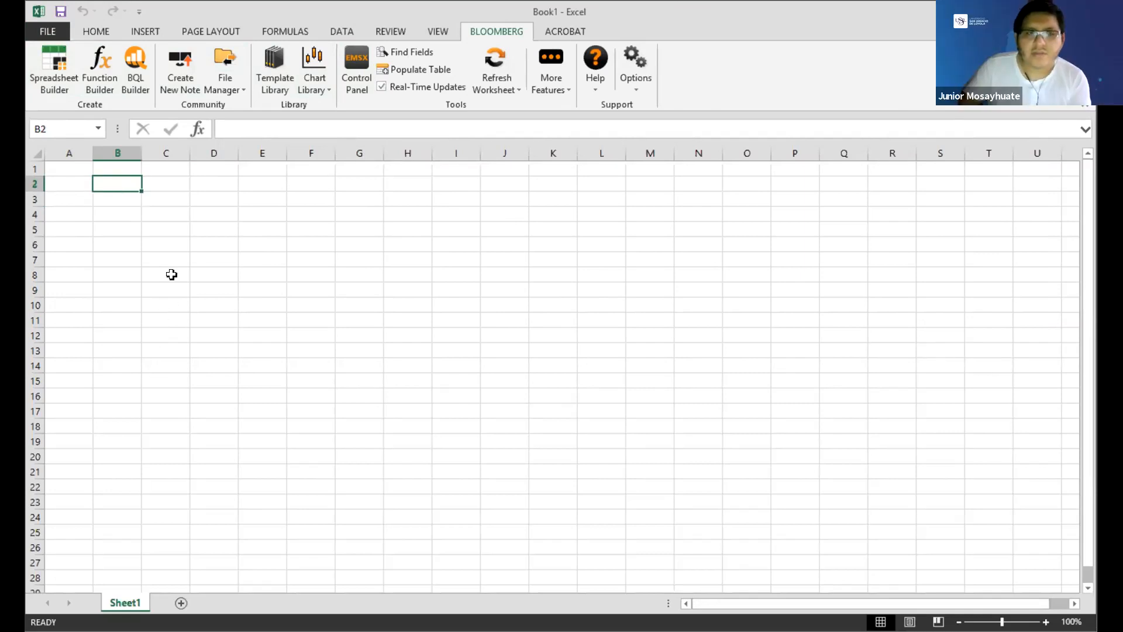
left_click(141, 80)
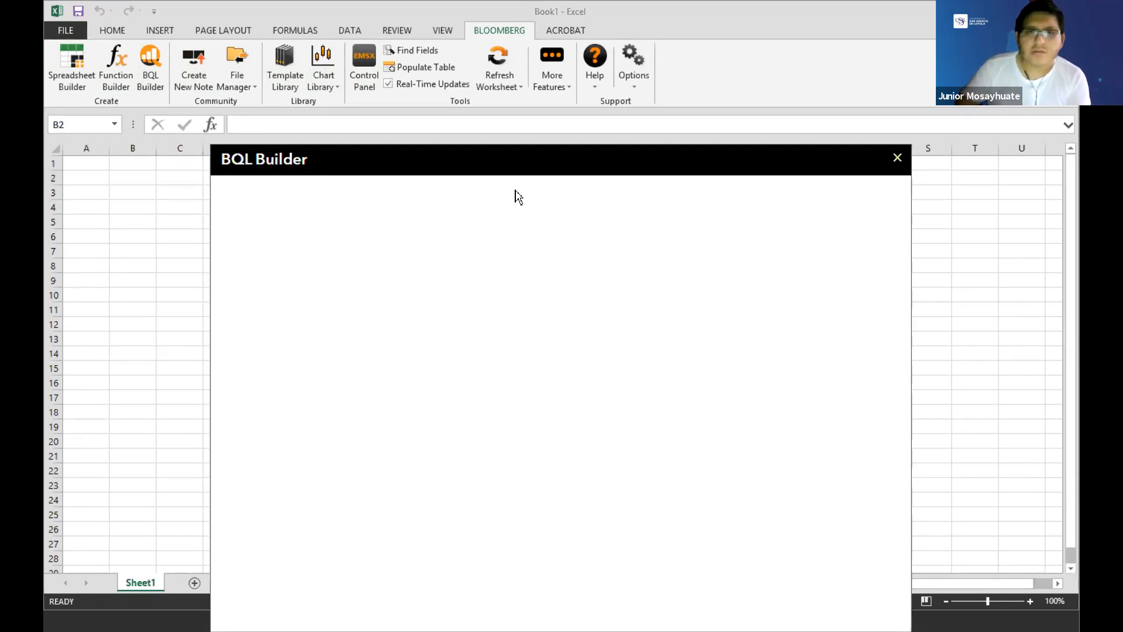
left_click(395, 261)
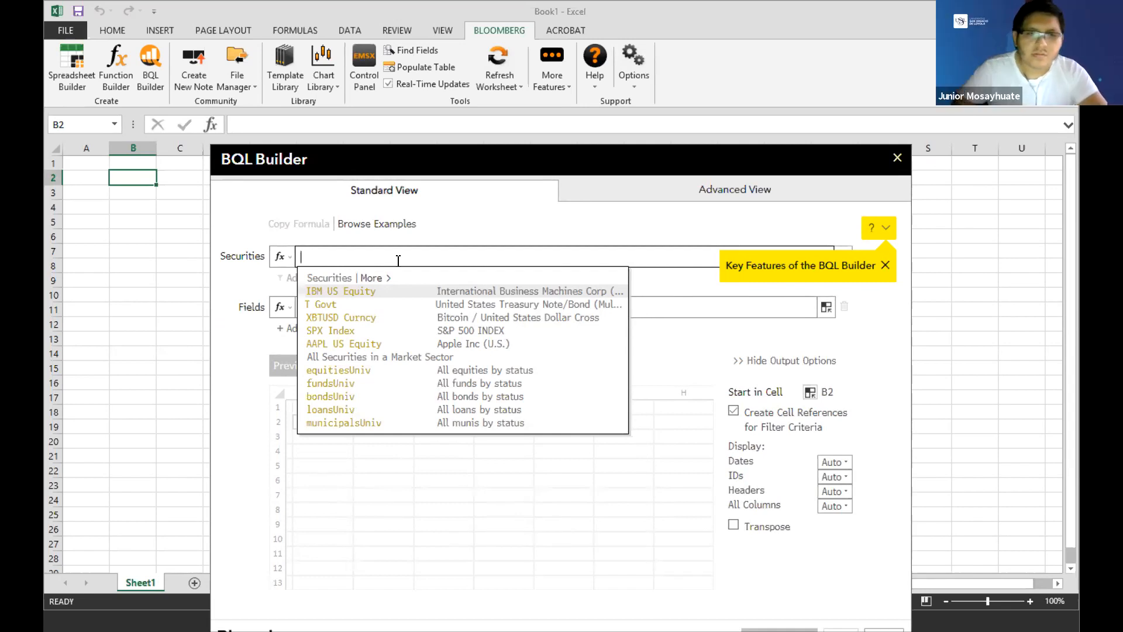
left_click(517, 321)
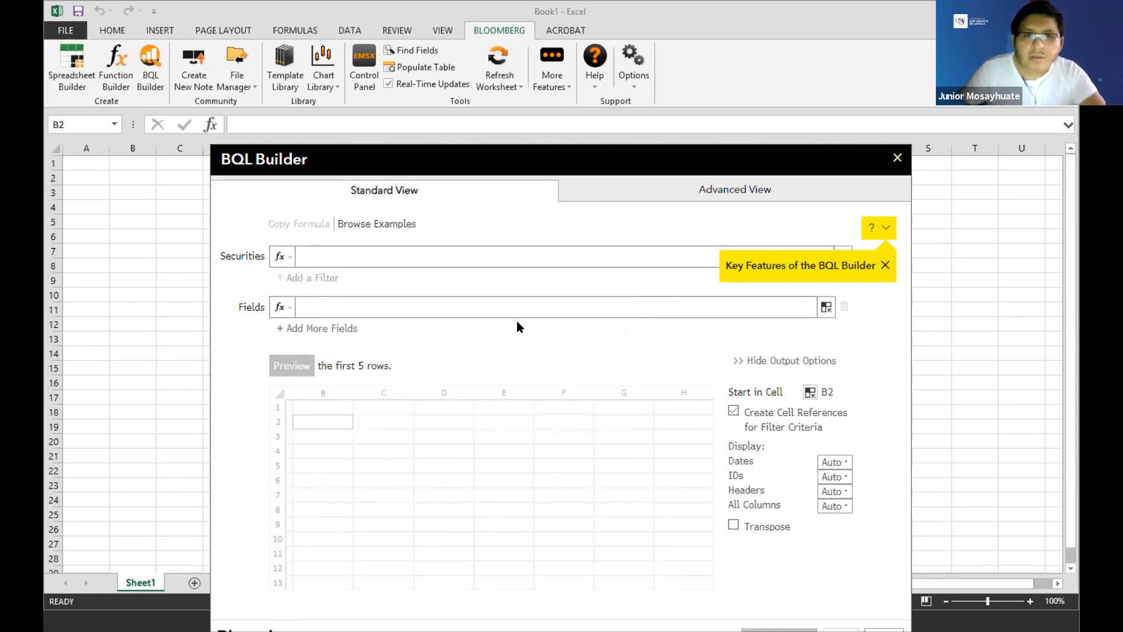
Step: Try the fundsUniv universe in the securities field and clear it again
left_click(435, 249)
type("funds")
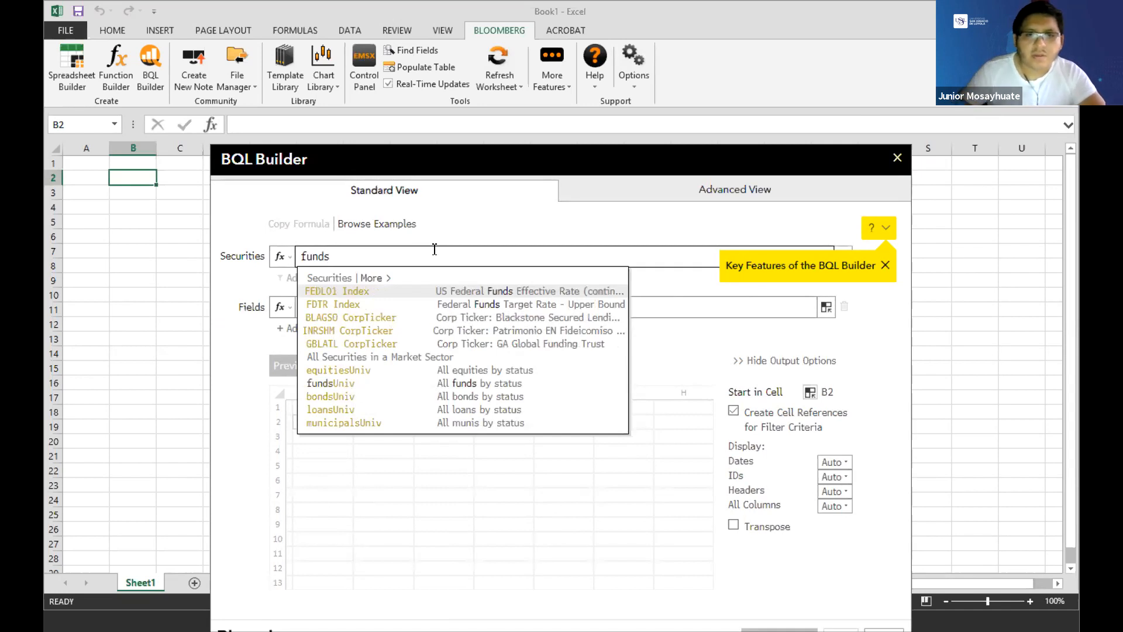
left_click(416, 384)
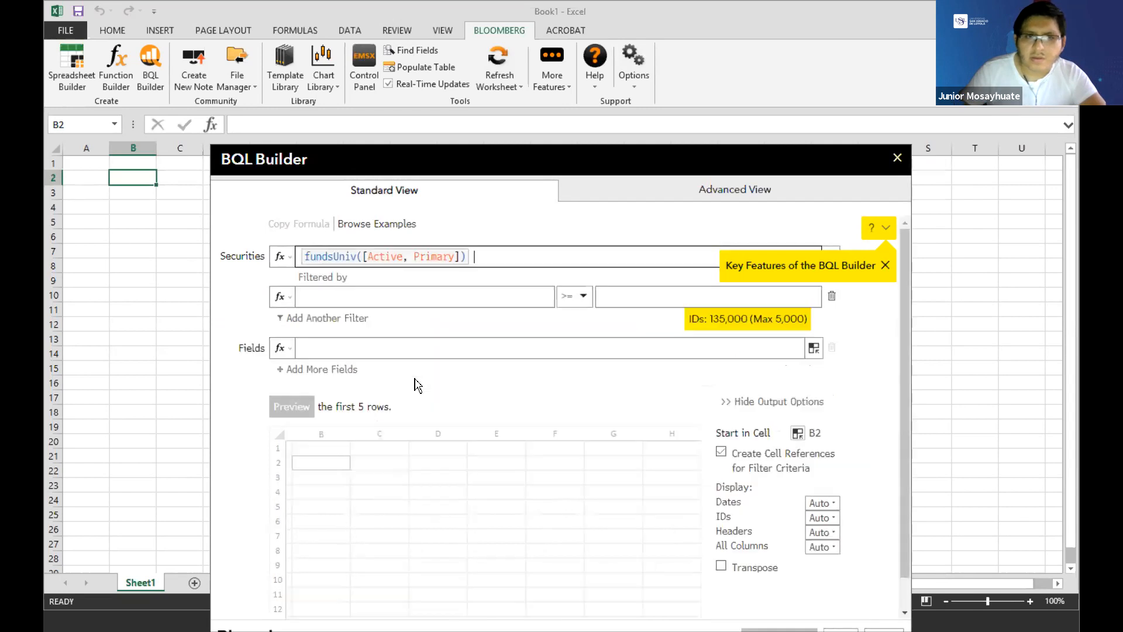
left_click(886, 267)
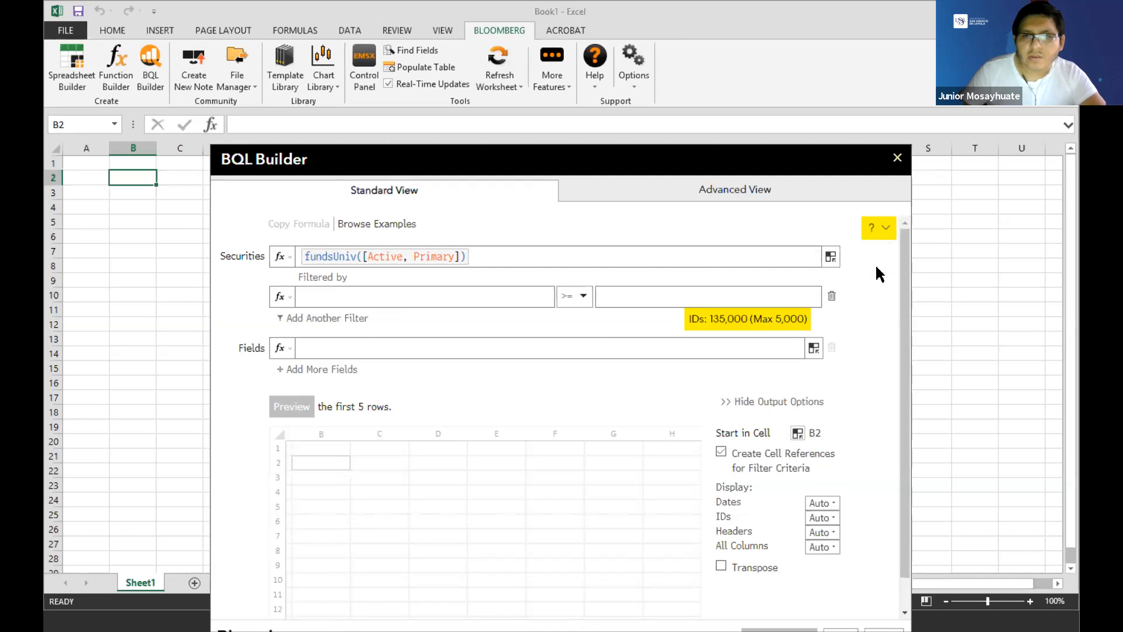
left_click(506, 260)
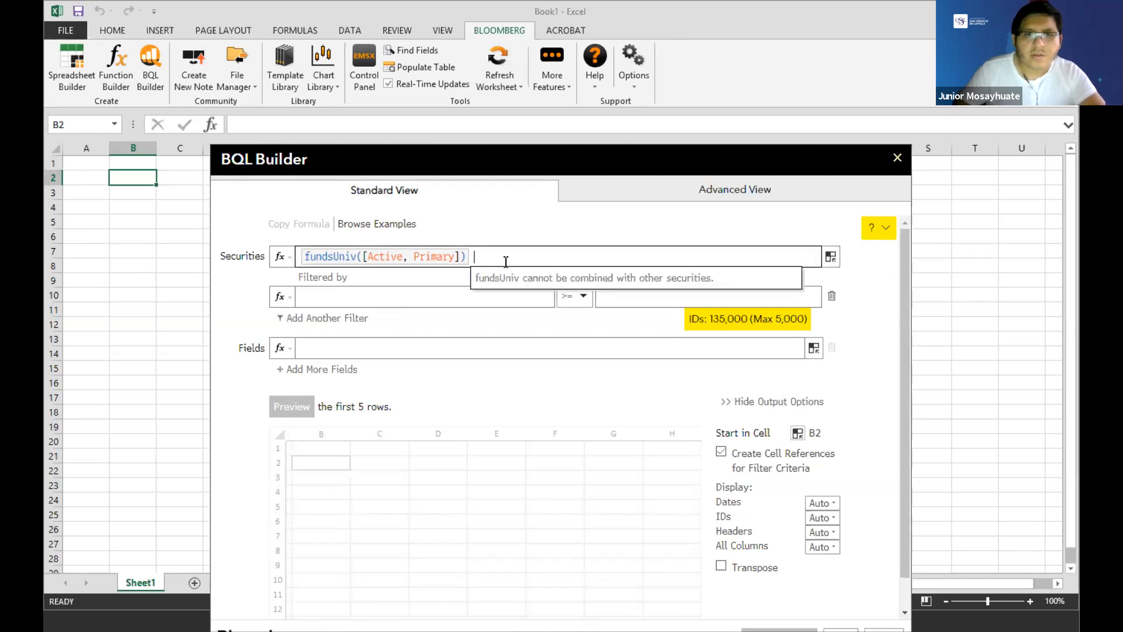
key("BackSpace")
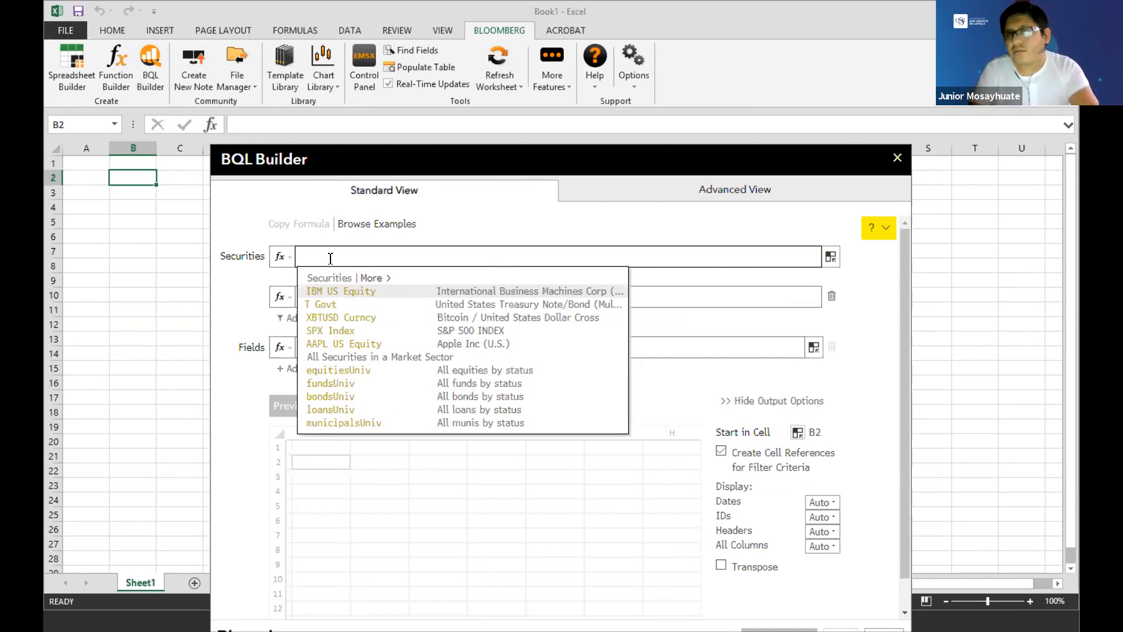
Step: Set the security to TSLA US Equity and remove the empty filter row
type("tsla")
left_click(351, 291)
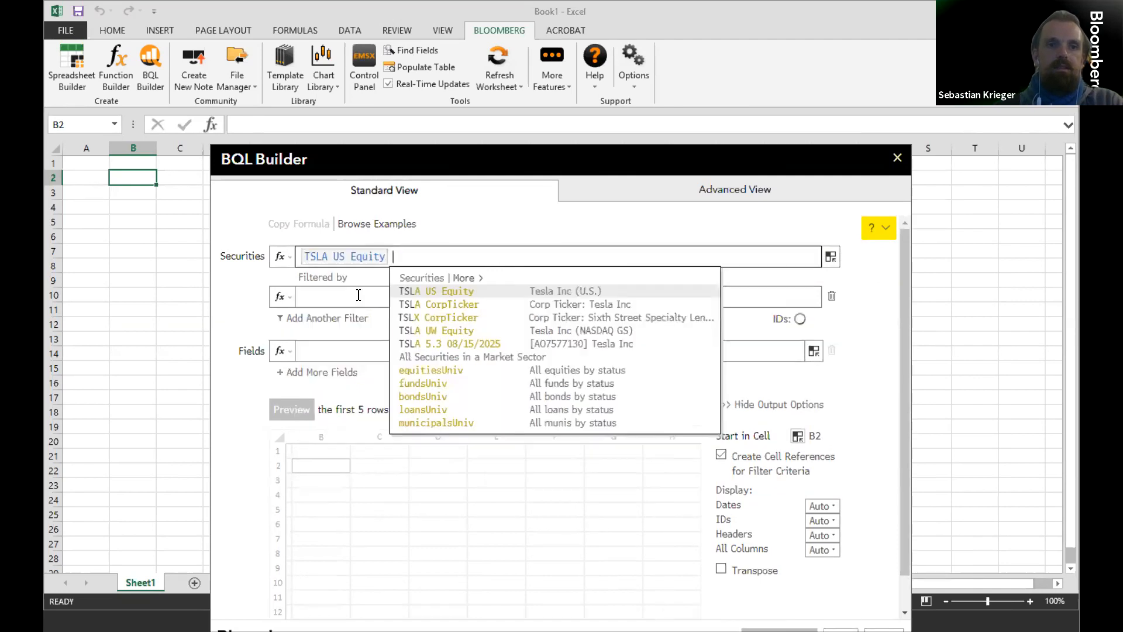
left_click(358, 295)
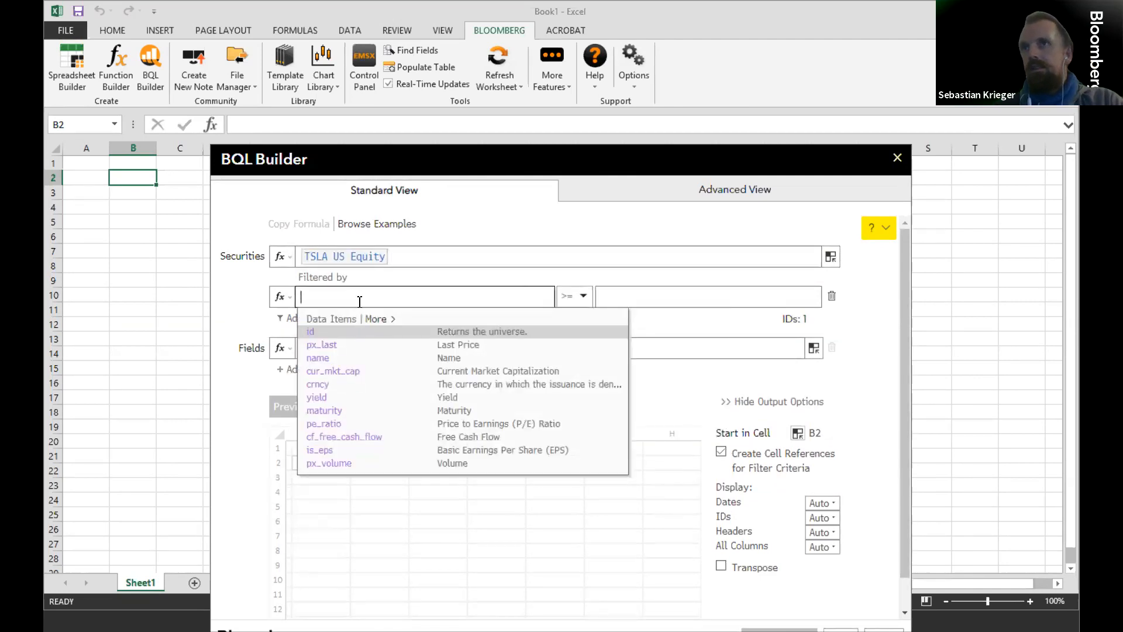
left_click(243, 308)
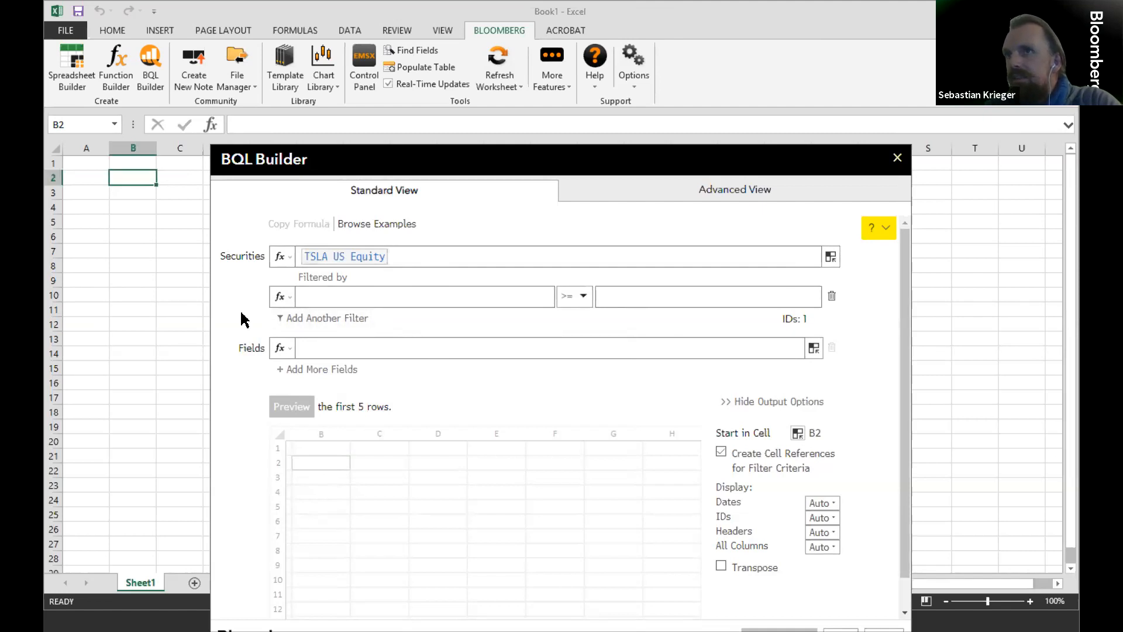
left_click(378, 302)
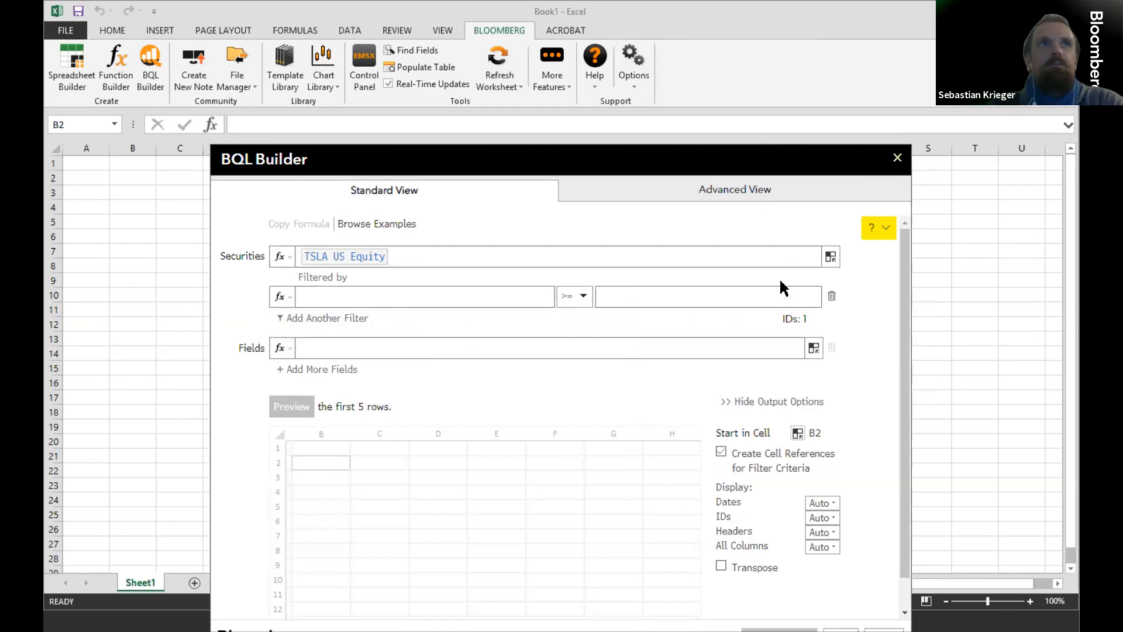
left_click(831, 296)
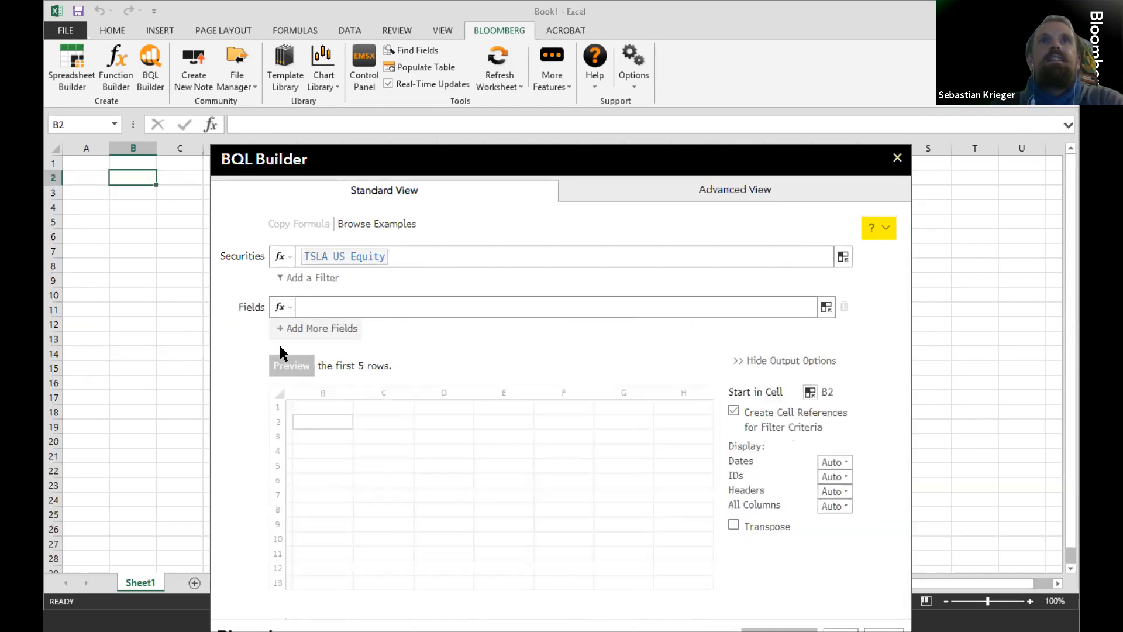
Step: Add the revenue data item sales_rev_turn as the query field
left_click(314, 306)
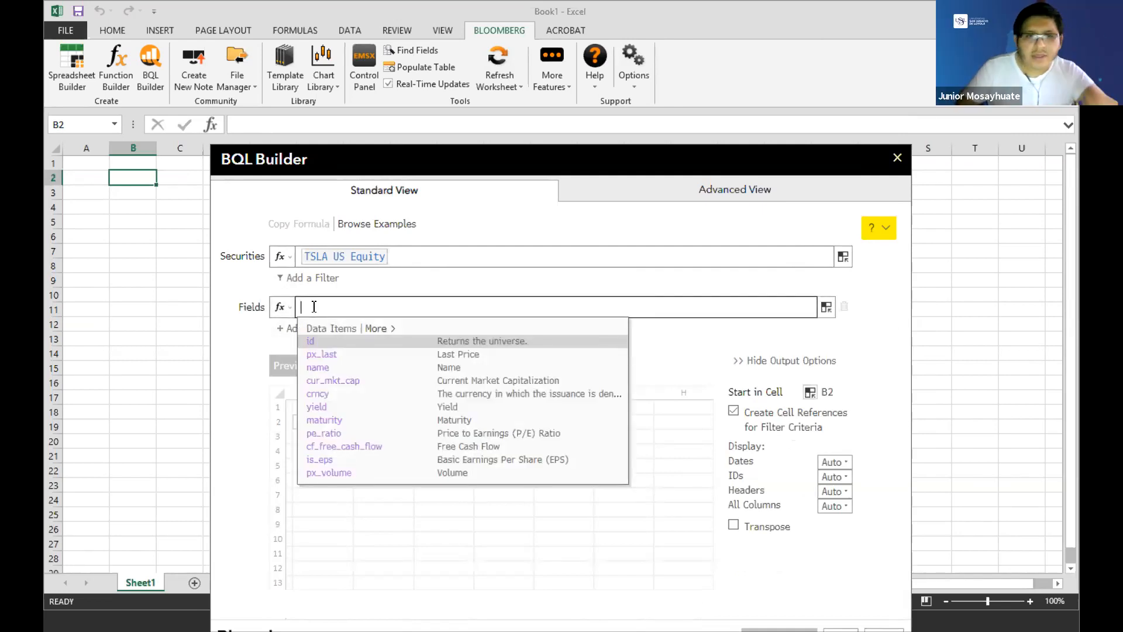
type("sale")
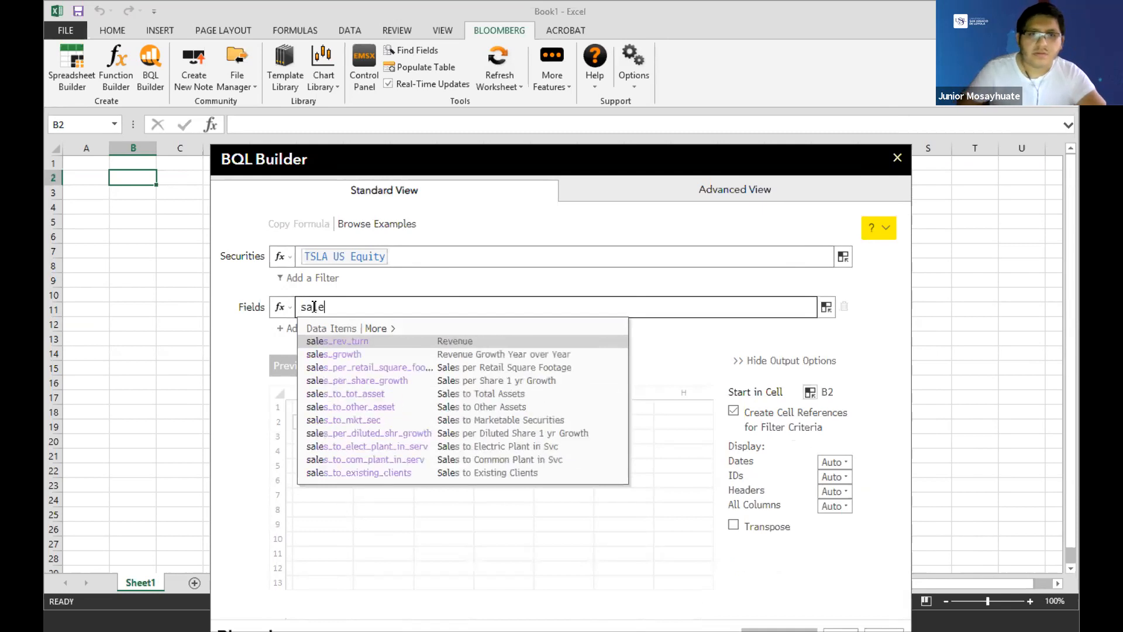
left_click(374, 345)
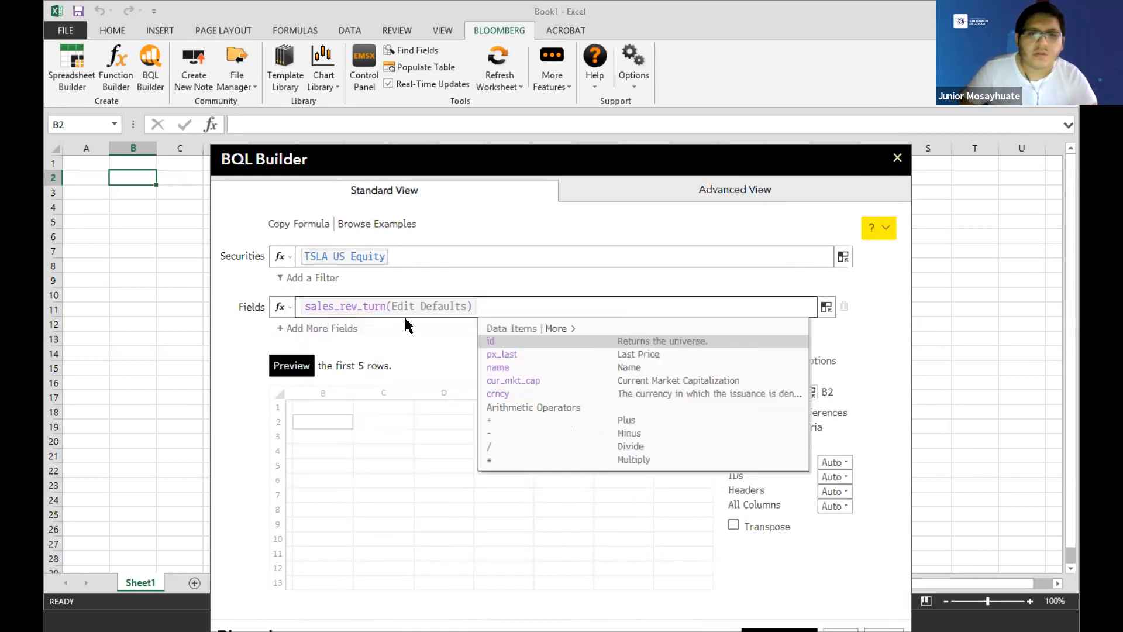
Step: Customize the sales_rev_turn parameters with period type Q (Quarter) and a period offset from -5 to 0
left_click(457, 317)
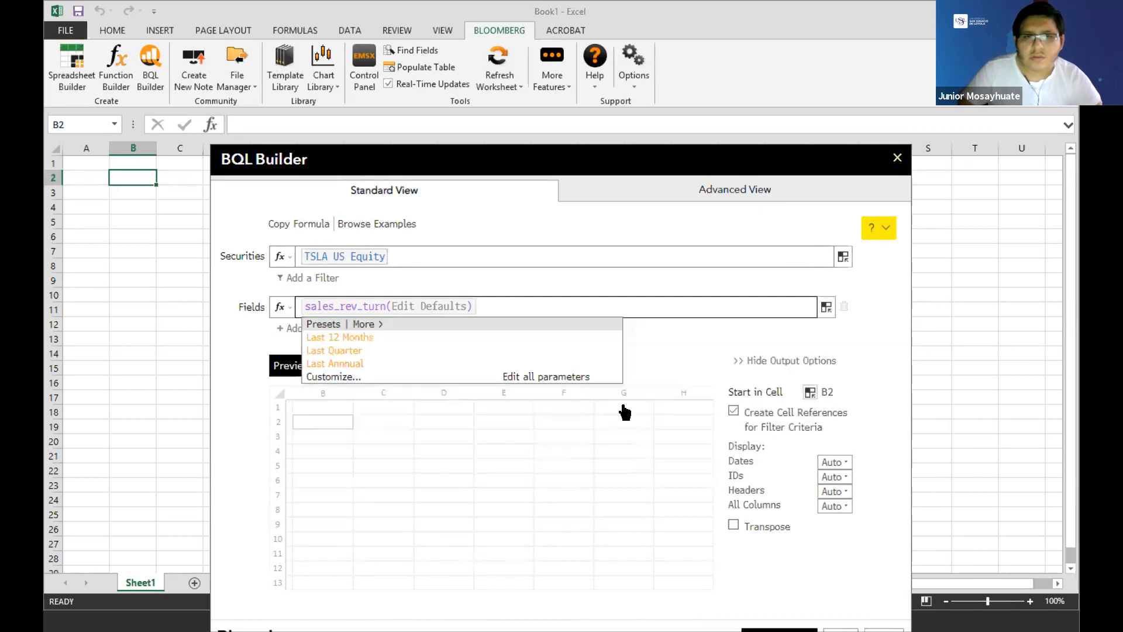
left_click(590, 376)
left_click(529, 340)
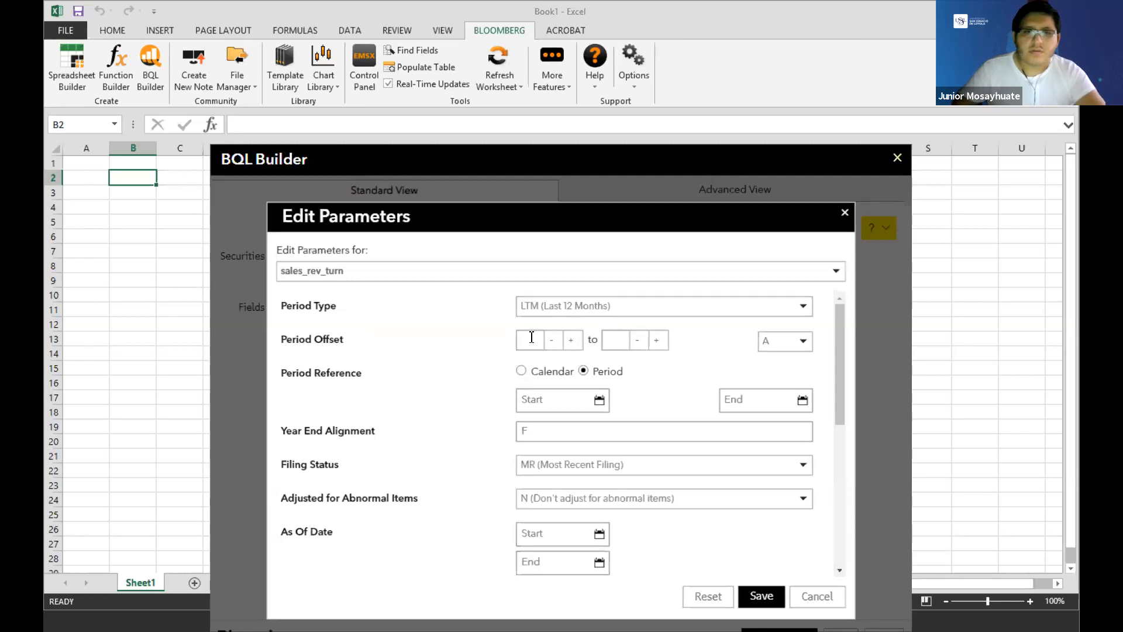
left_click(555, 305)
left_click(552, 347)
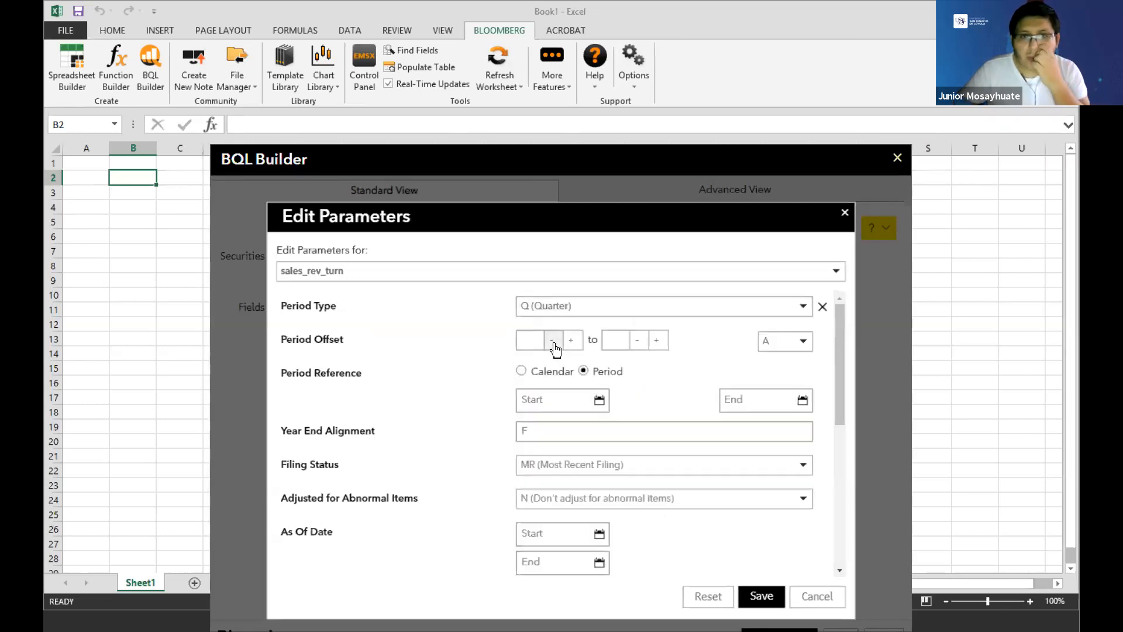
left_click(550, 341)
left_click(551, 341)
left_click(551, 341)
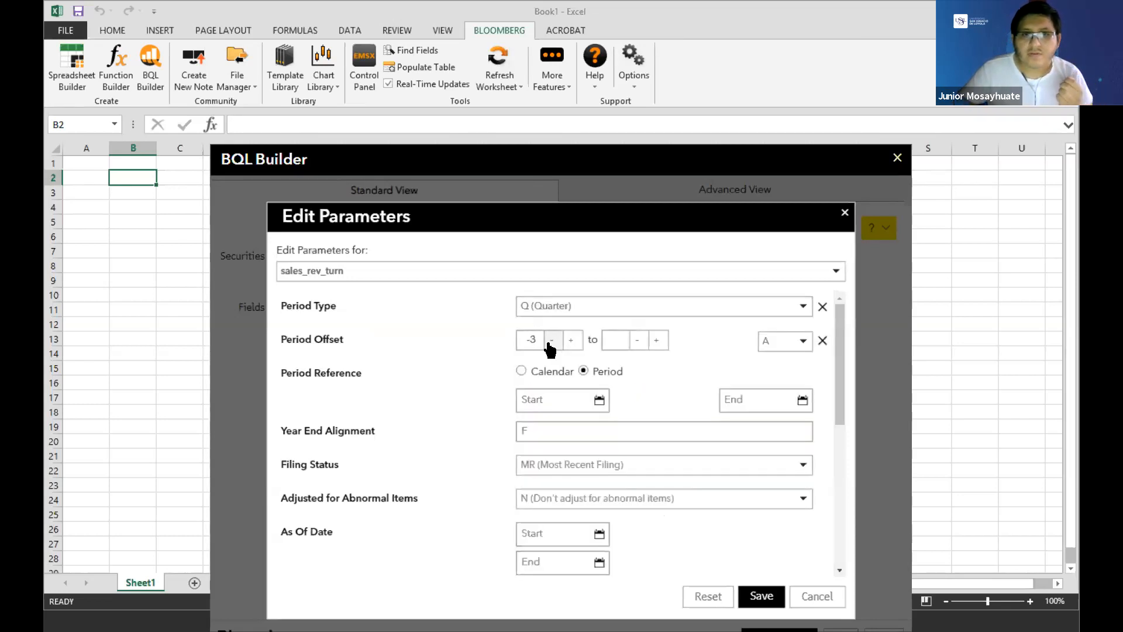
left_click(550, 342)
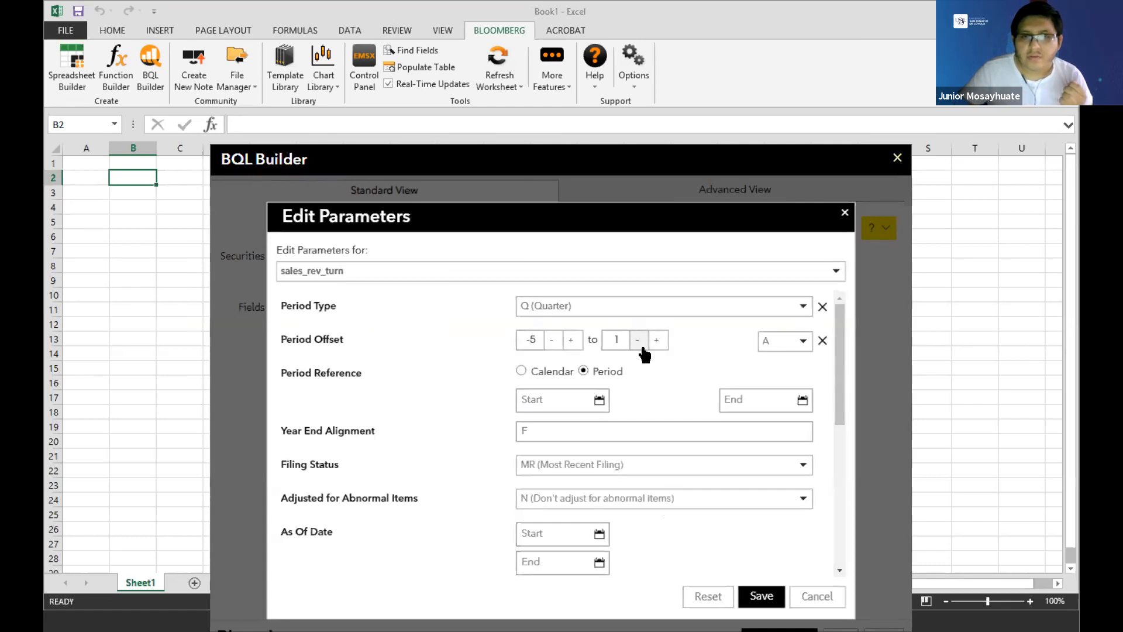
Step: Set Actual or Estimates to A (Actuals) for sales_rev_turn and save the parameters
scroll(589, 386, "down", 1)
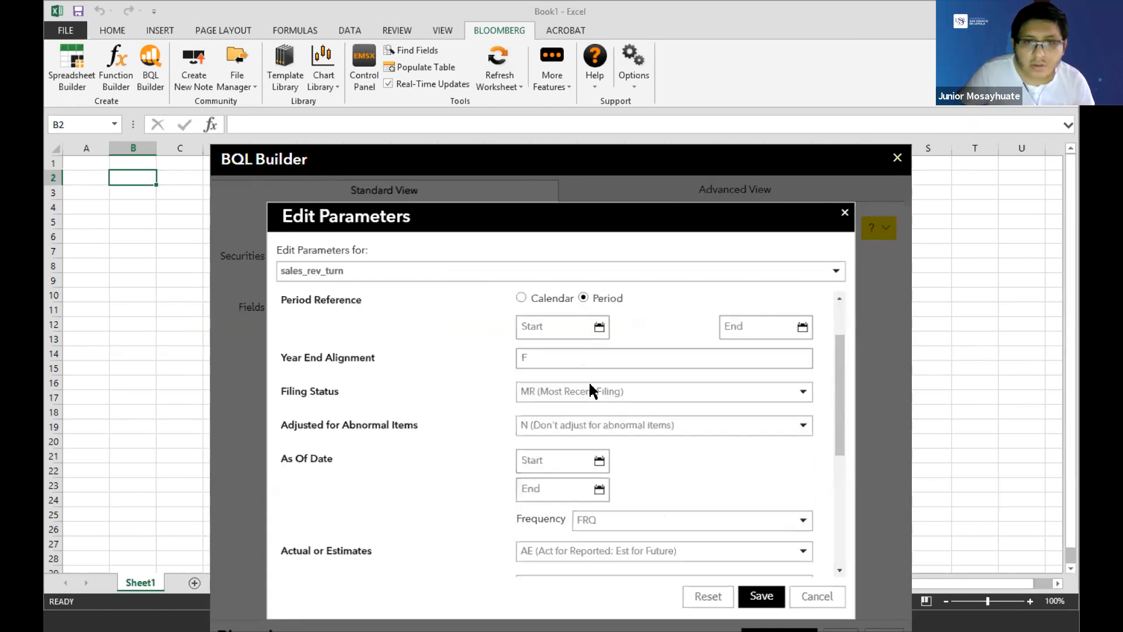
scroll(544, 369, "down", 1)
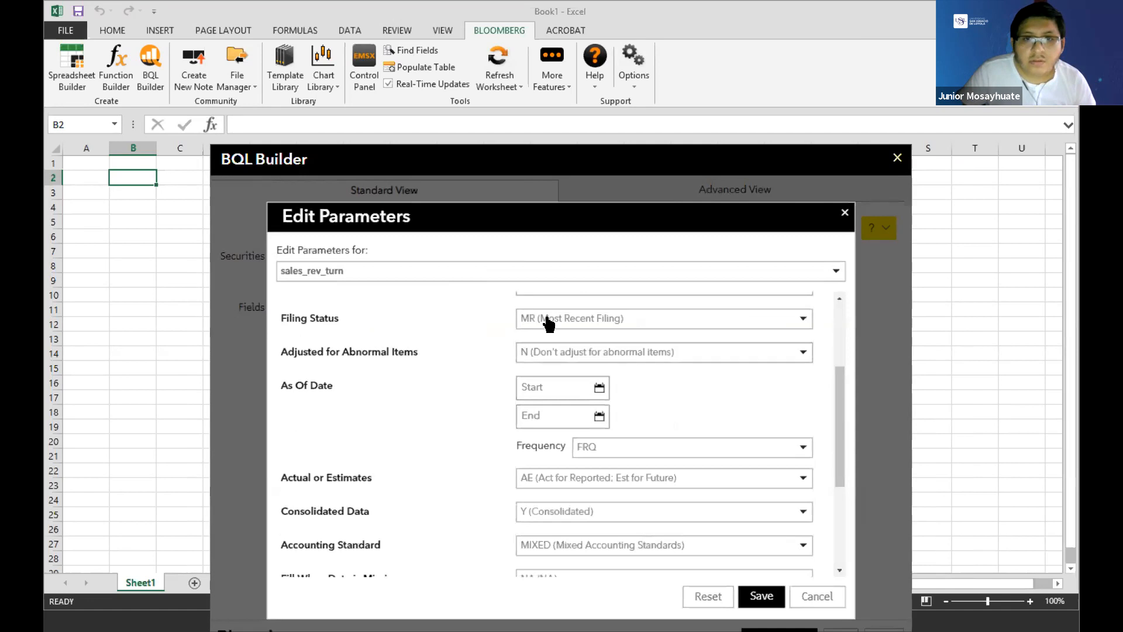
scroll(535, 345, "up", 1)
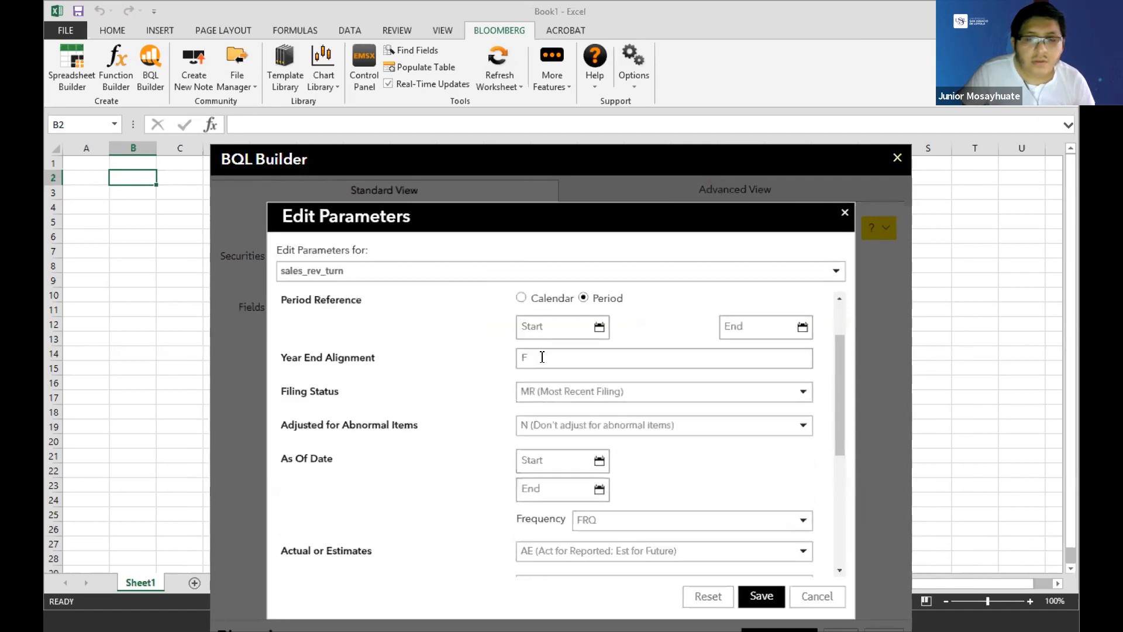
scroll(565, 380, "down", 1)
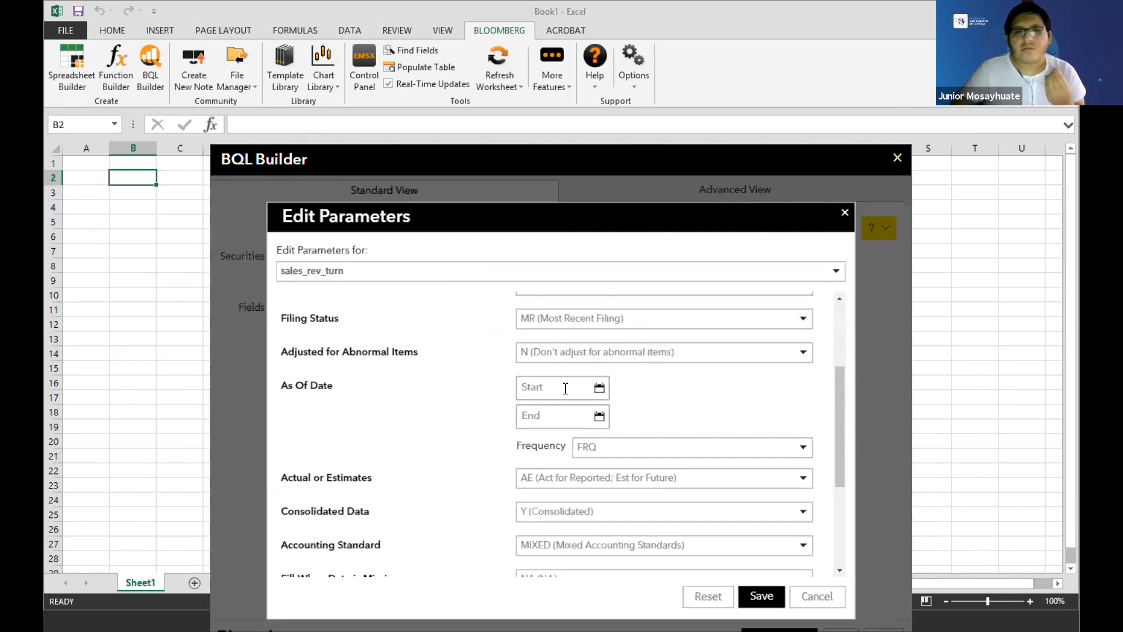
scroll(562, 404, "down", 1)
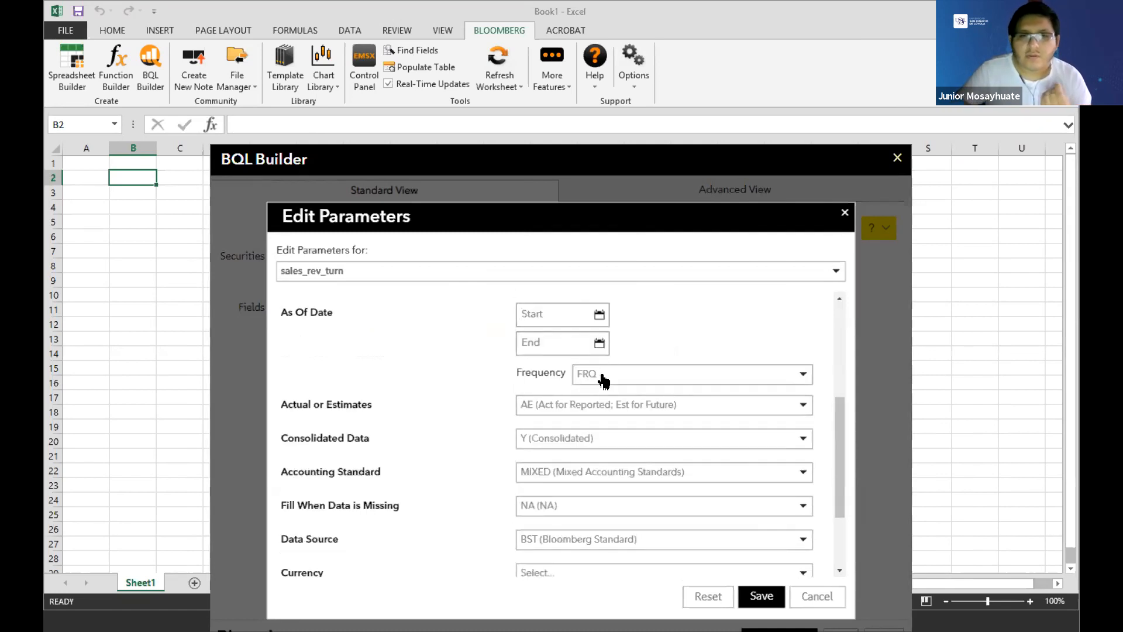
scroll(557, 404, "down", 1)
left_click(555, 331)
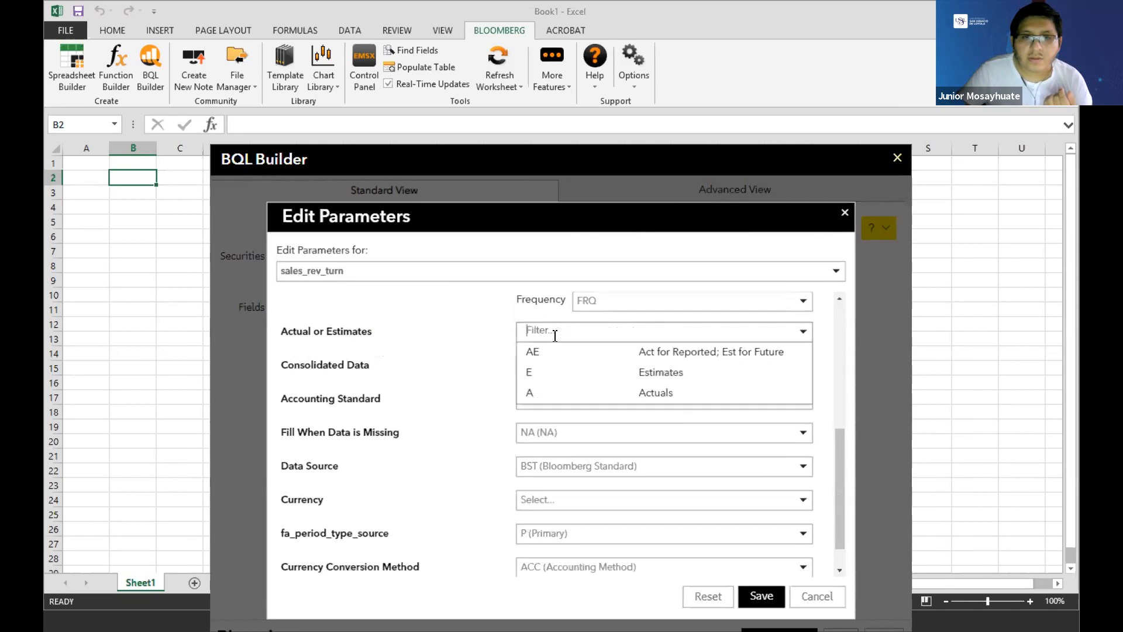
left_click(556, 392)
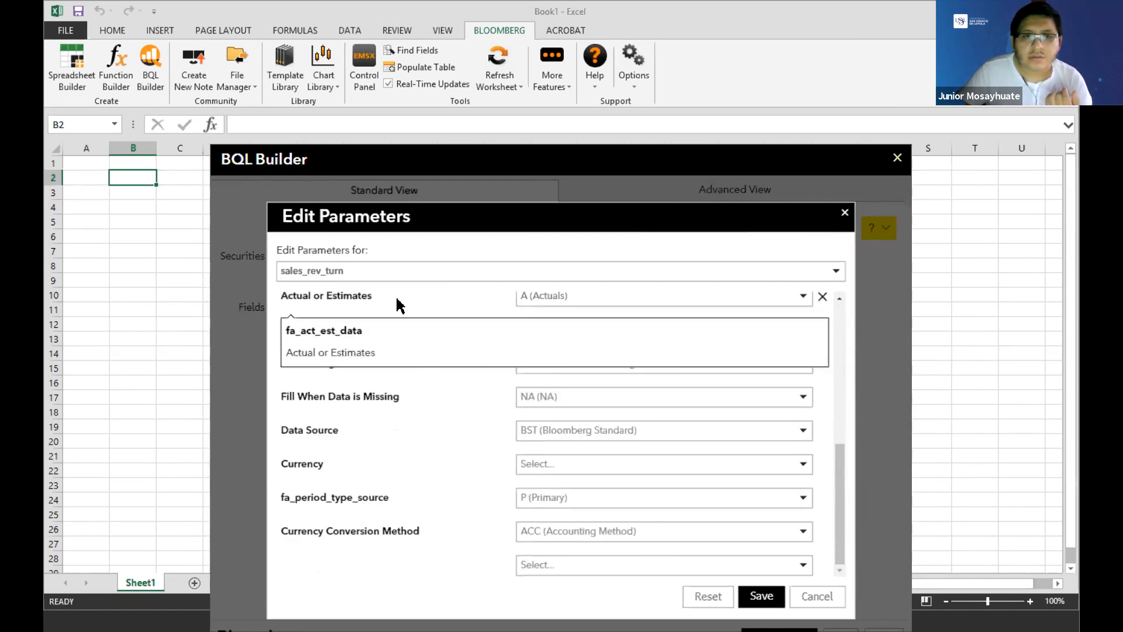
scroll(388, 316, "down", 1)
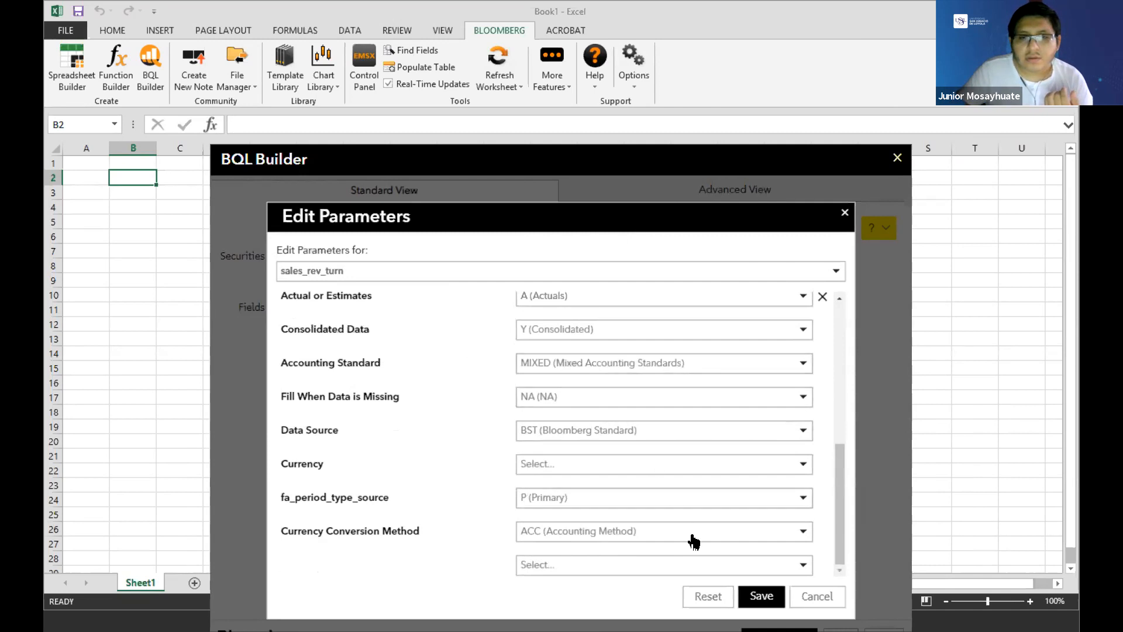
left_click(758, 594)
Step: Preview the query, insert and run it at cell B2, and fit column B's width to the dates
left_click(291, 368)
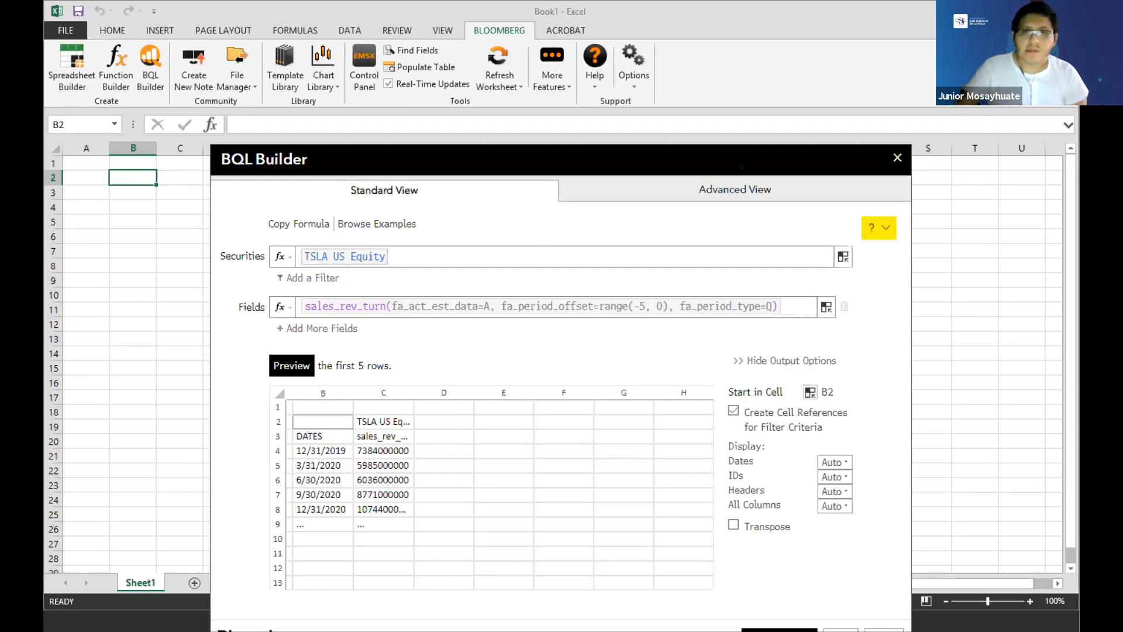
left_click_drag(740, 158, 712, 69)
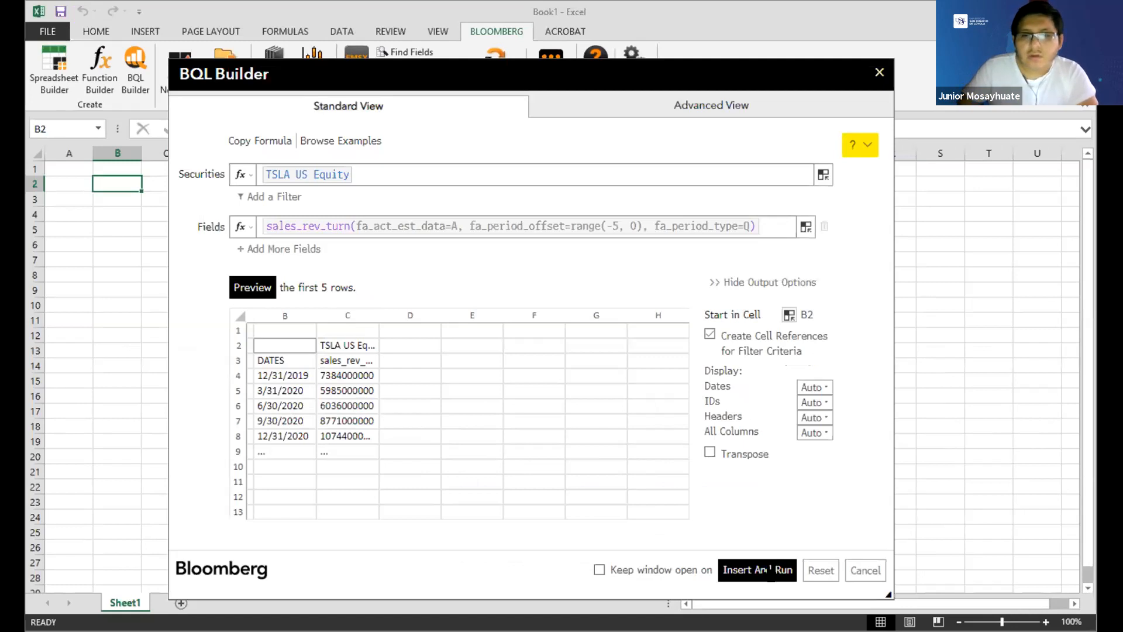
left_click(771, 570)
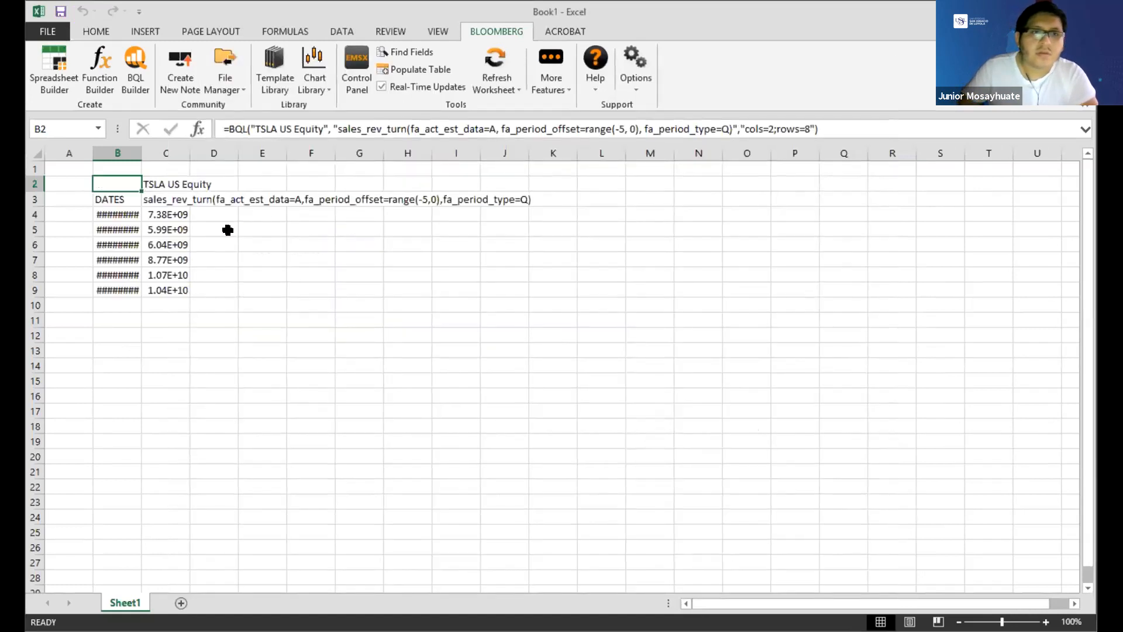
double_click(141, 152)
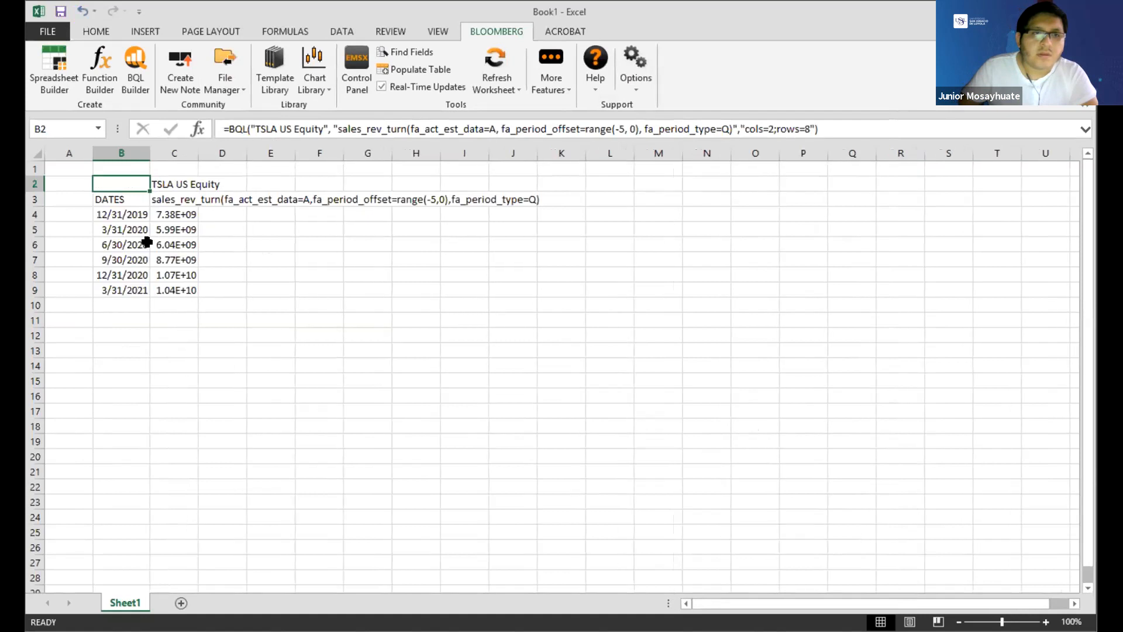
Step: Widen column C enough to show the revenue figures in full instead of scientific notation
key("alt+Tab")
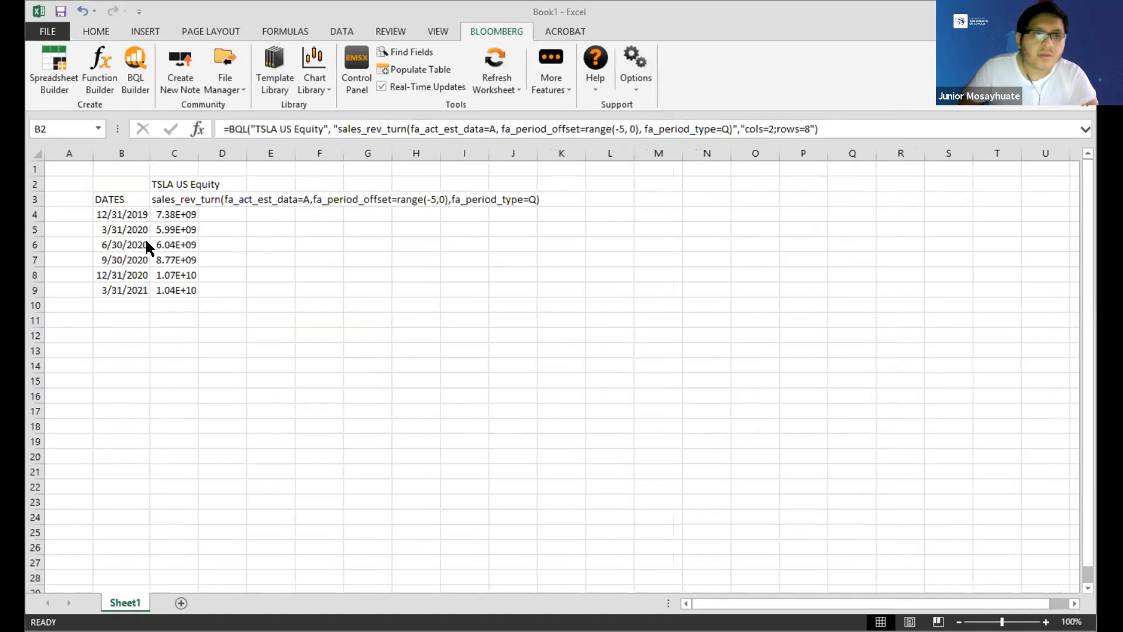
left_click(195, 153)
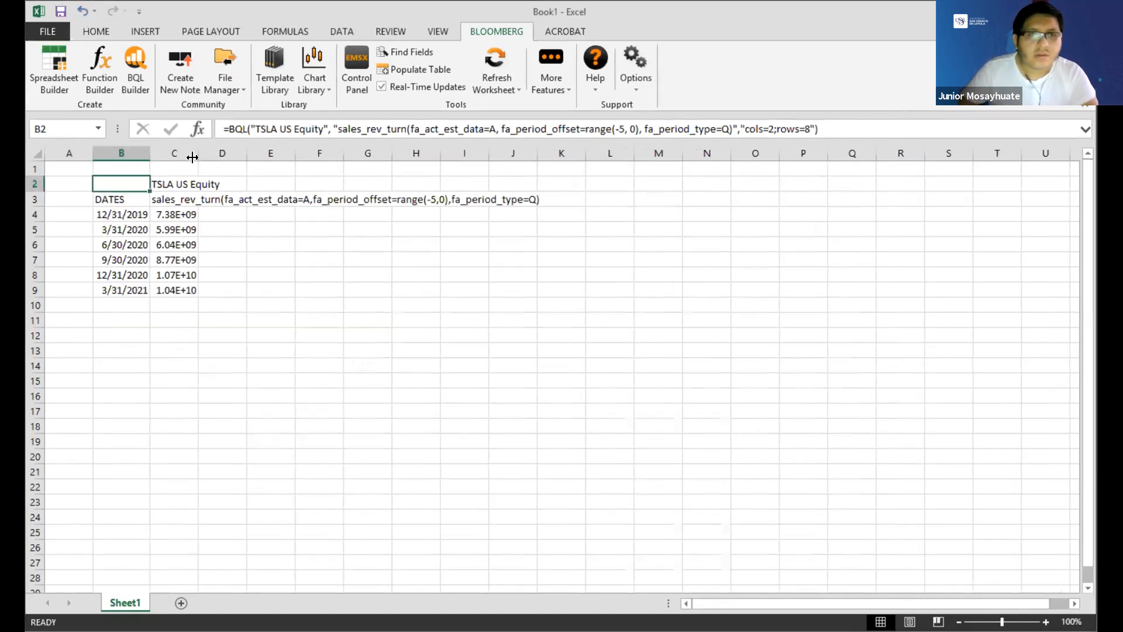
double_click(198, 153)
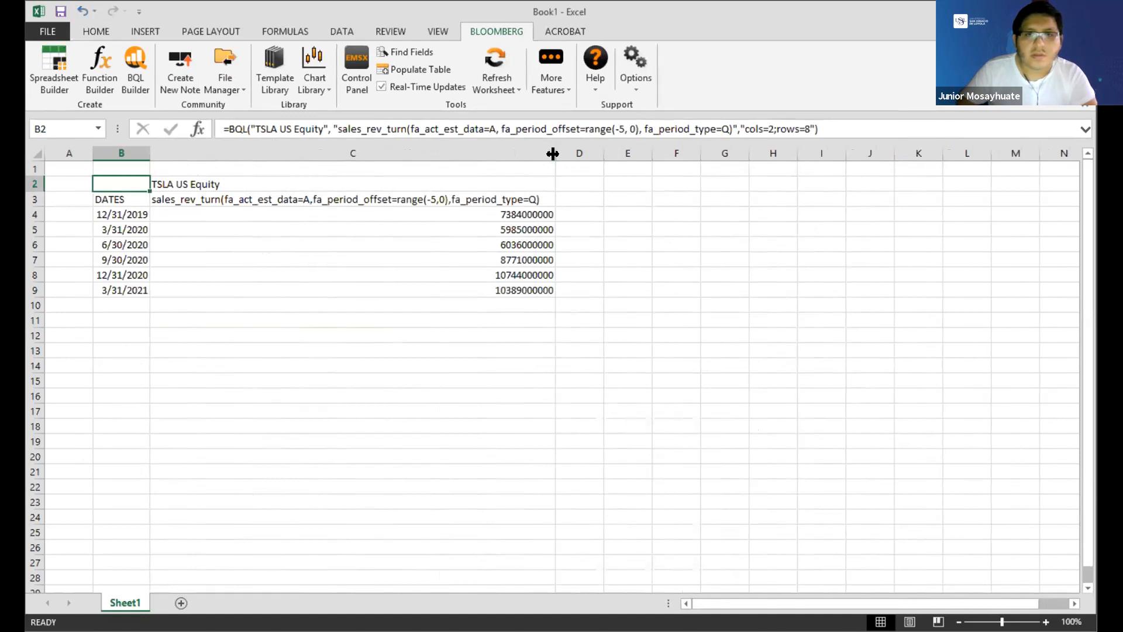
key("ctrl+z")
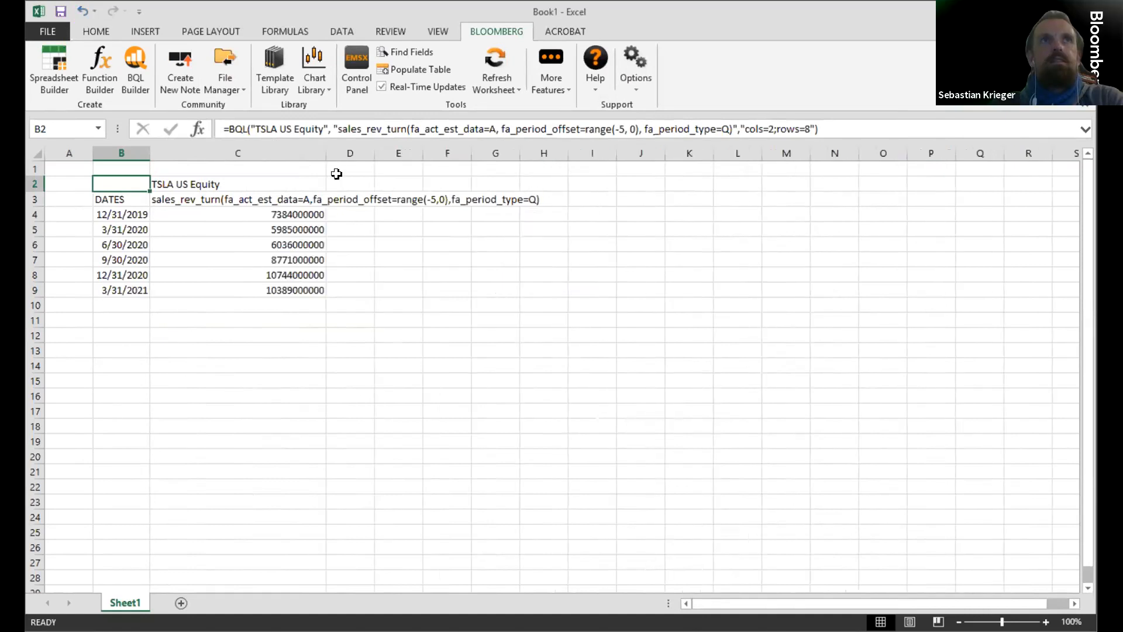
Step: Format the revenue values in C4:C9 with the dollar accounting number format
left_click(299, 219)
left_click_drag(284, 277, 301, 293)
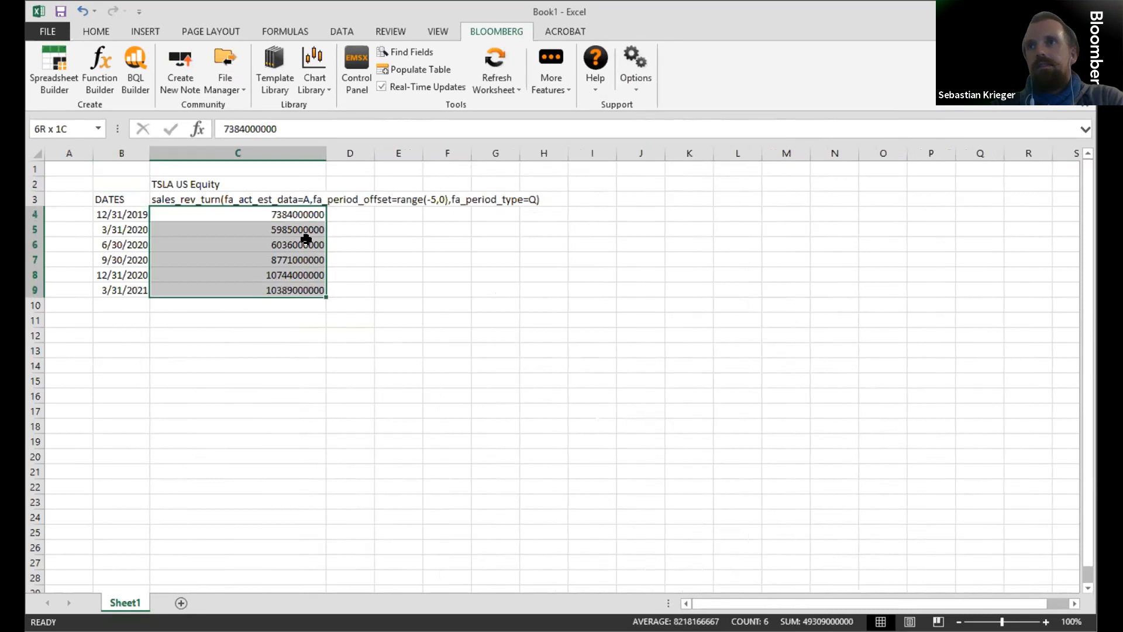
left_click(131, 32)
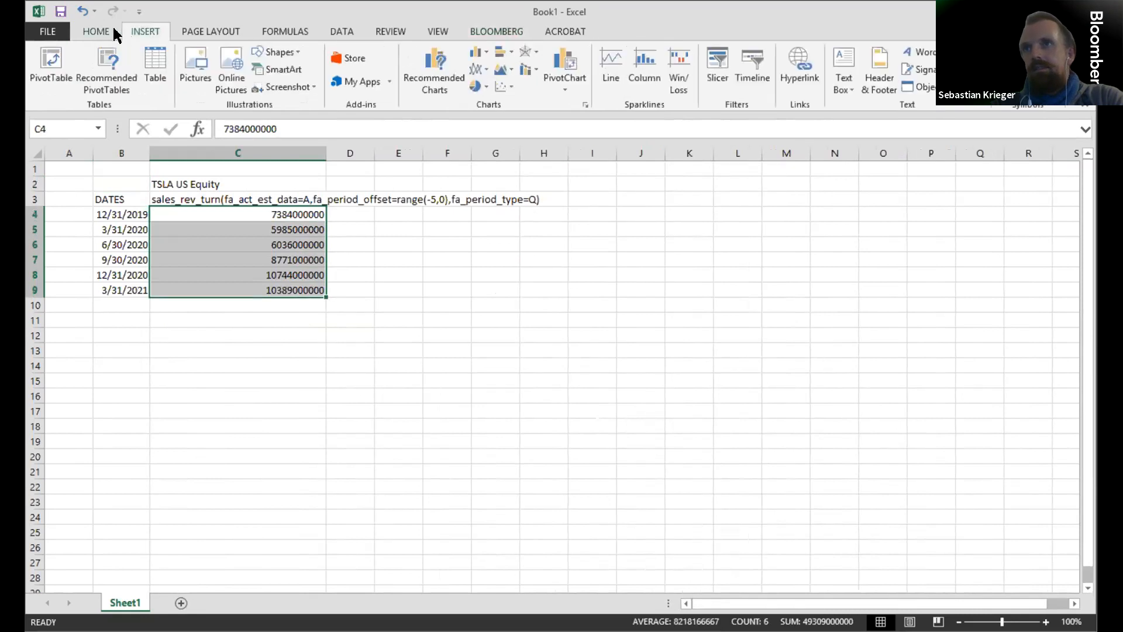
left_click(94, 31)
left_click(514, 80)
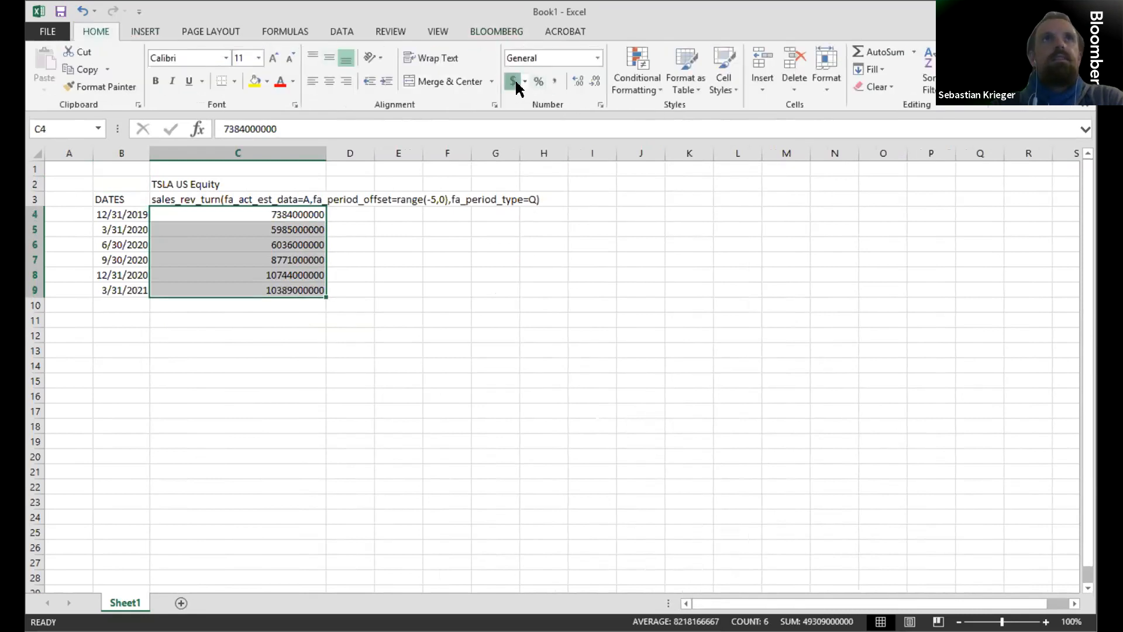
left_click(383, 256)
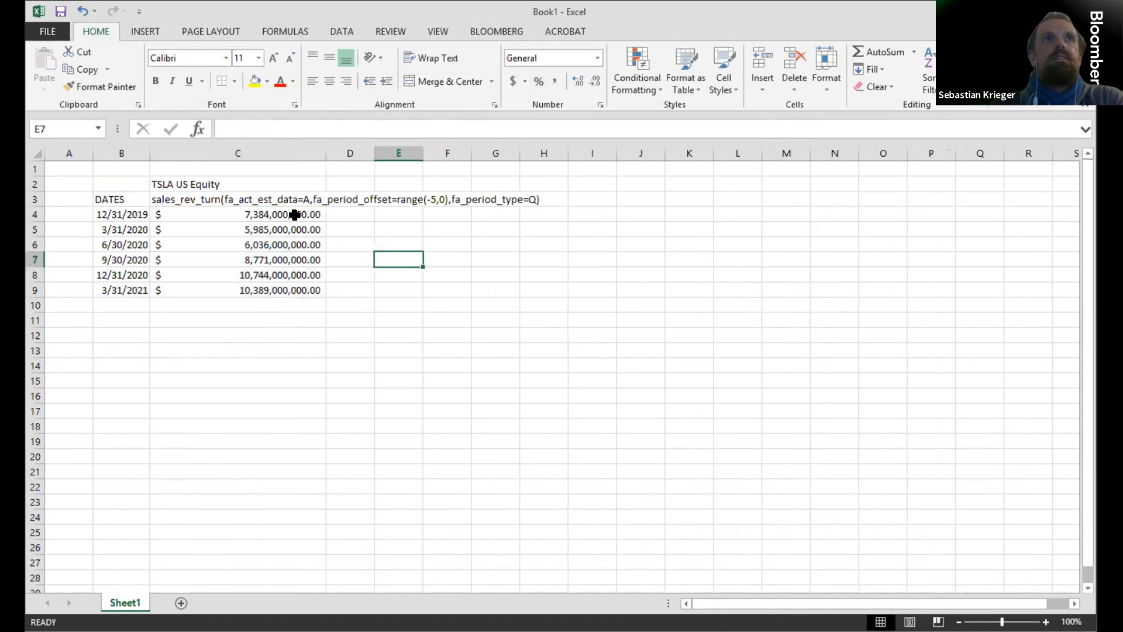
left_click(296, 216)
left_click(246, 202)
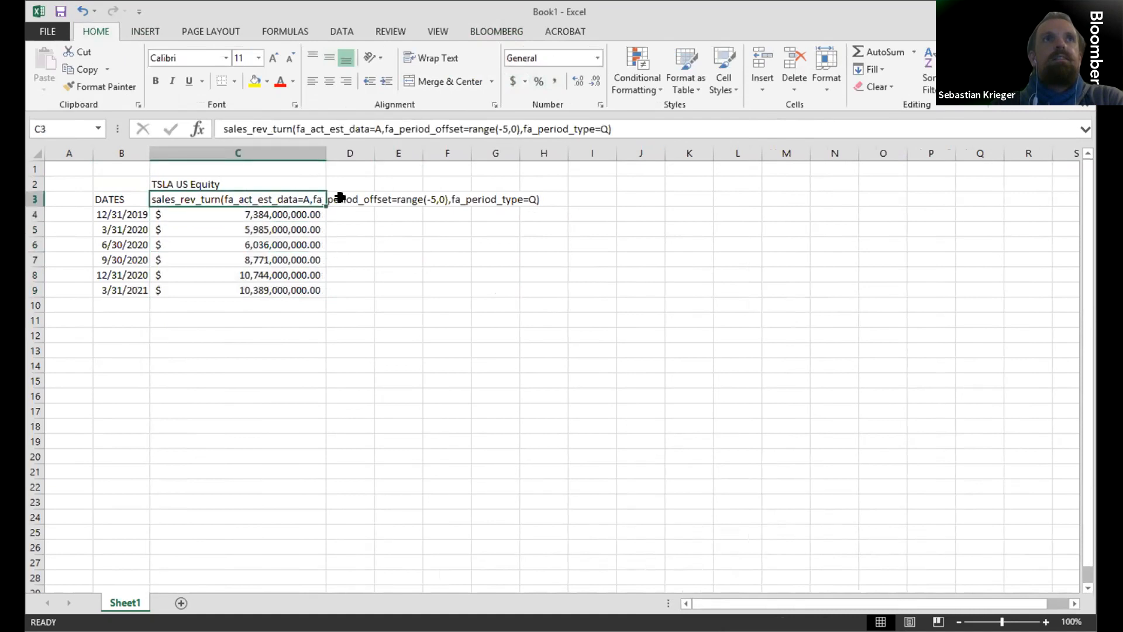
left_click(340, 198)
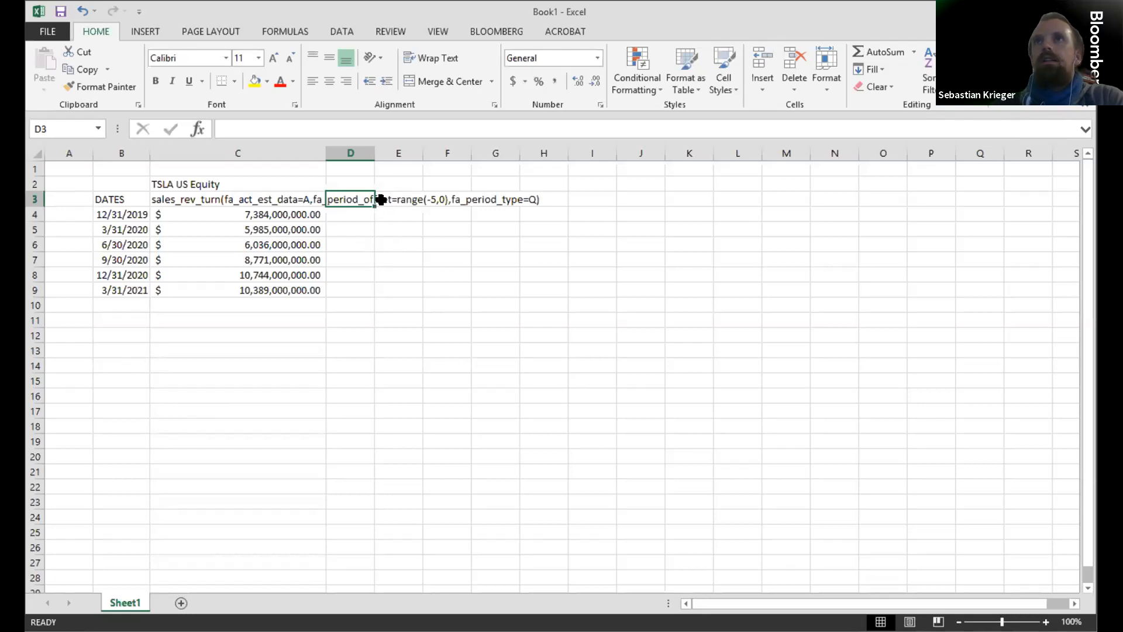
Step: Start a new BQL Builder query at cell D2 with TSLA US Equity as the security
left_click(357, 184)
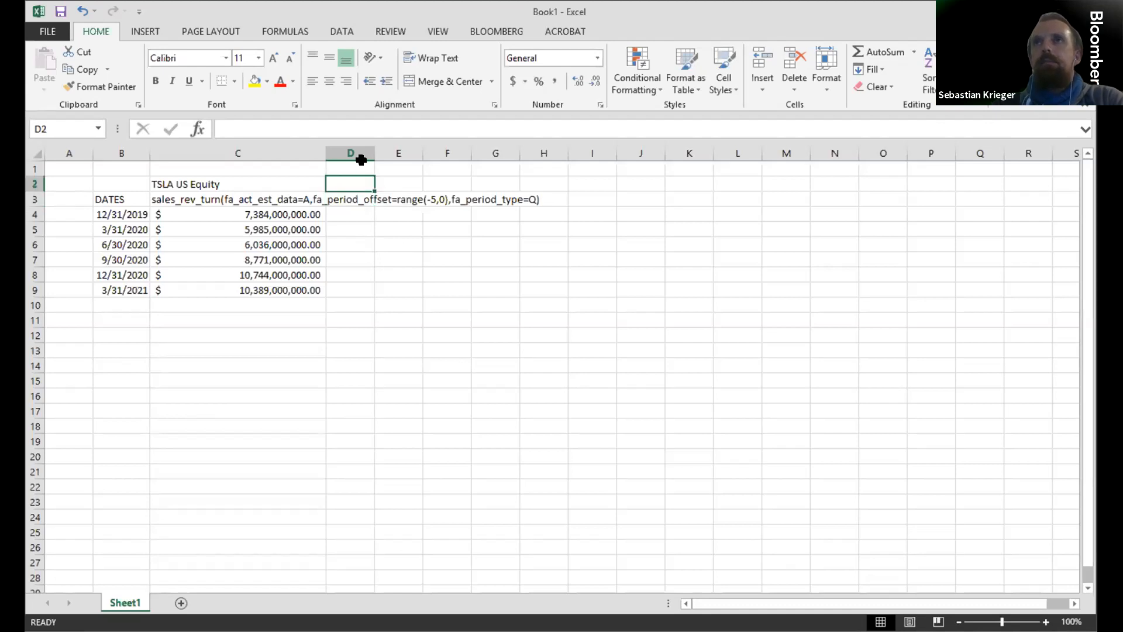
left_click(517, 35)
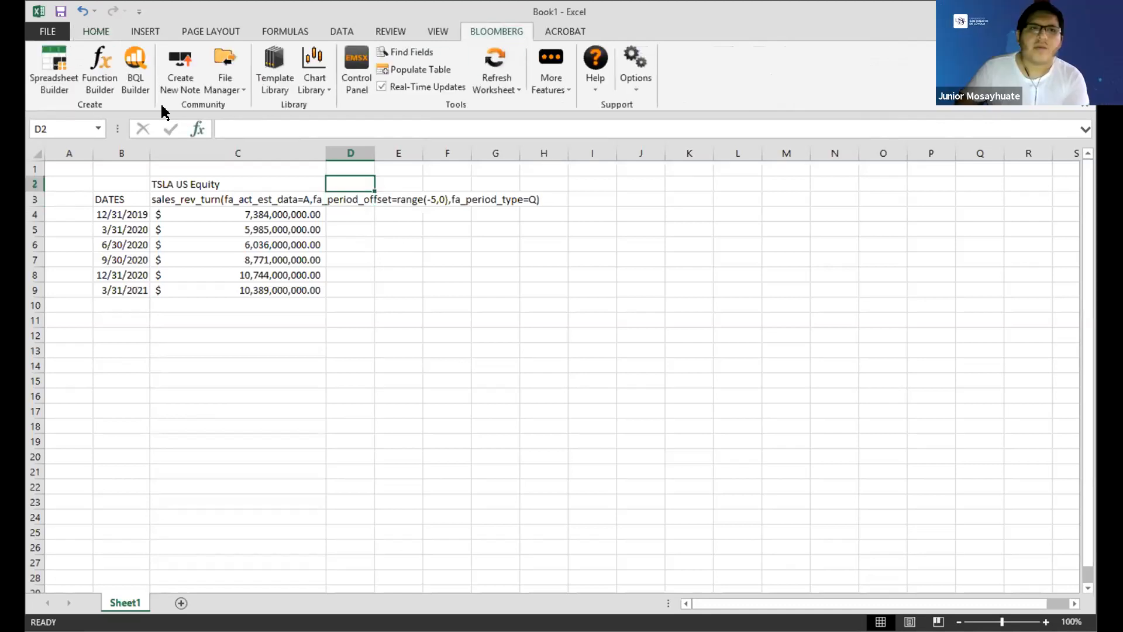
left_click(134, 69)
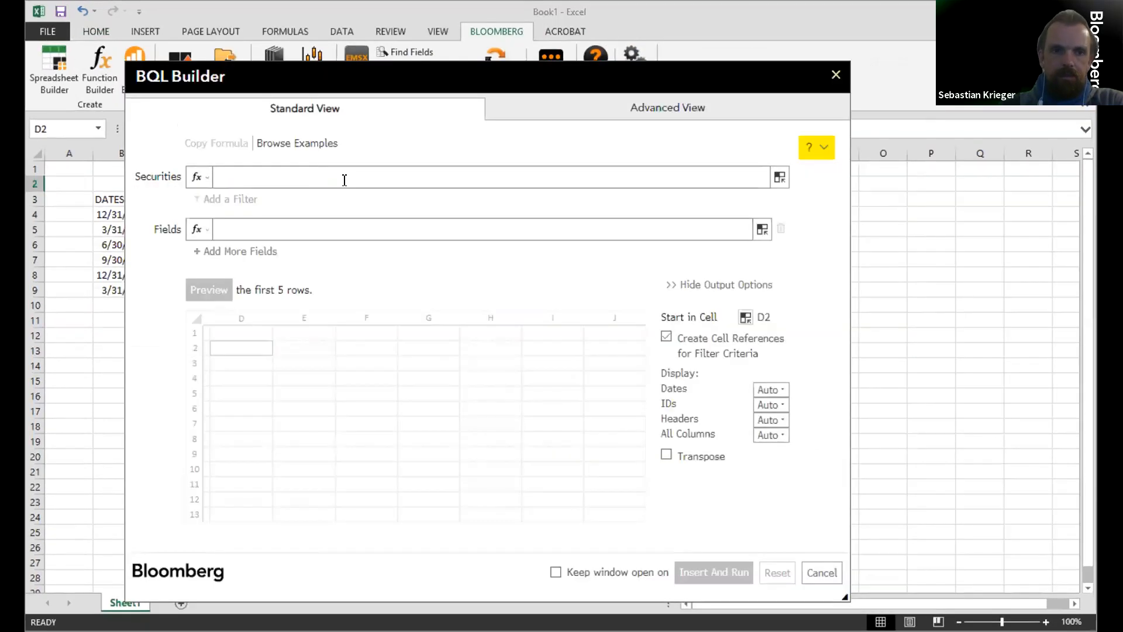
left_click(351, 173)
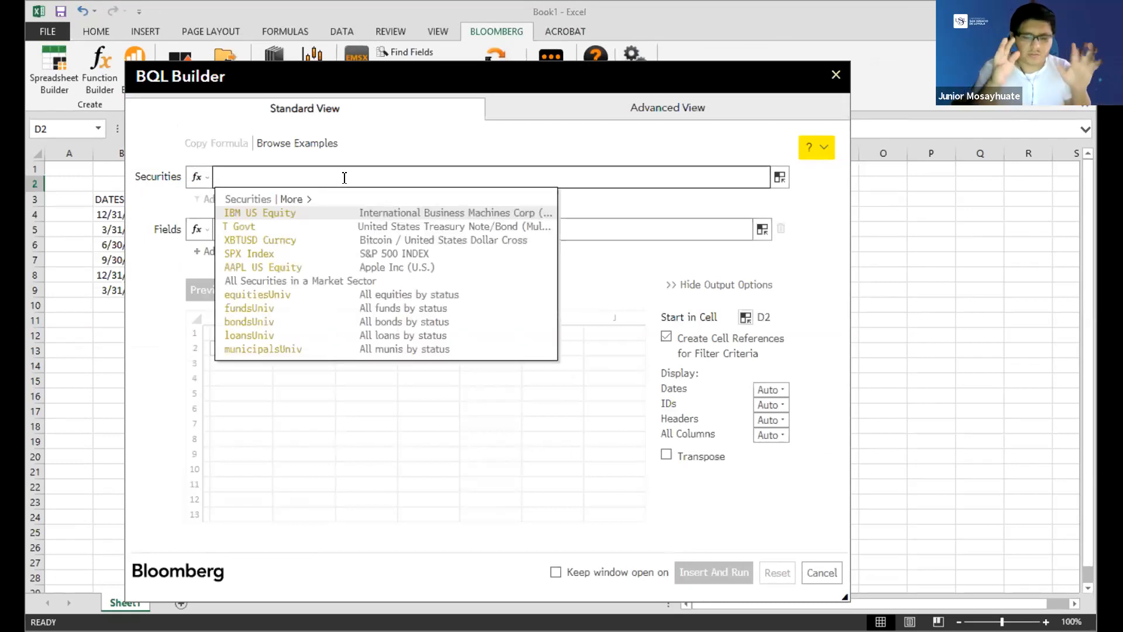
type("tslas")
key("BackSpace")
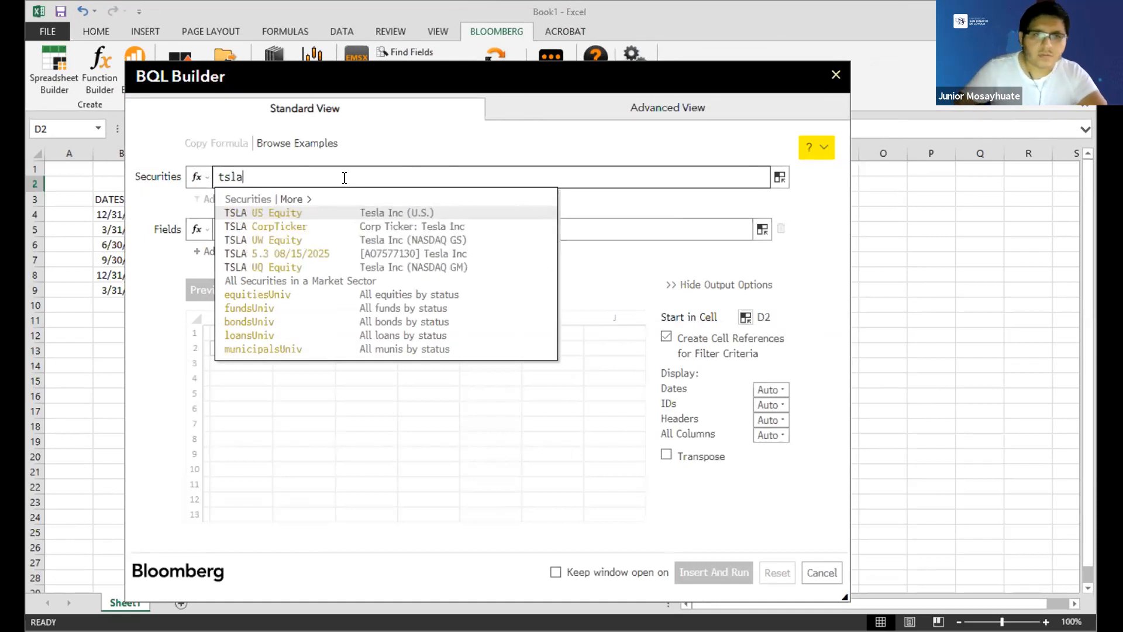
left_click(284, 214)
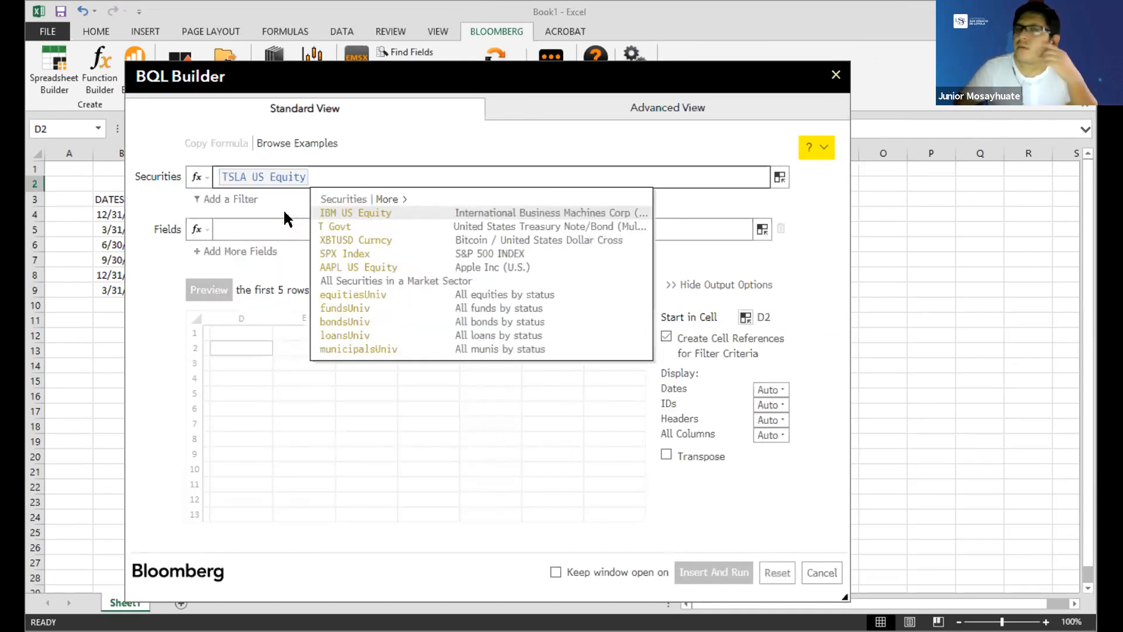
Step: Add the ESG data item esg_disclosure_score as the query field and preview it with default parameters
left_click(286, 228)
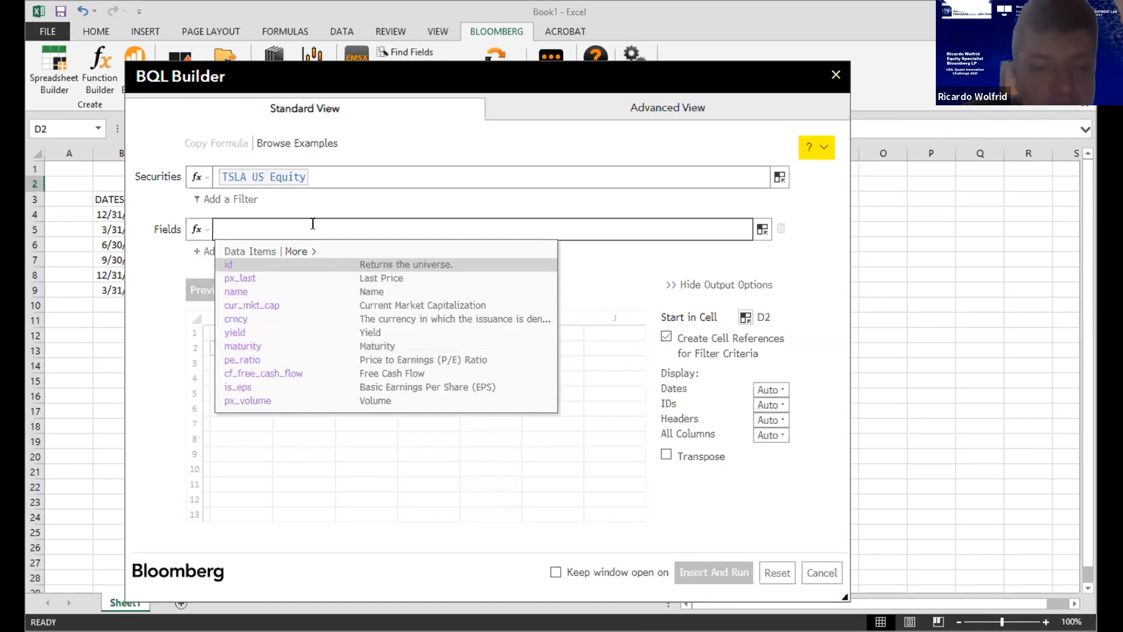
type("e")
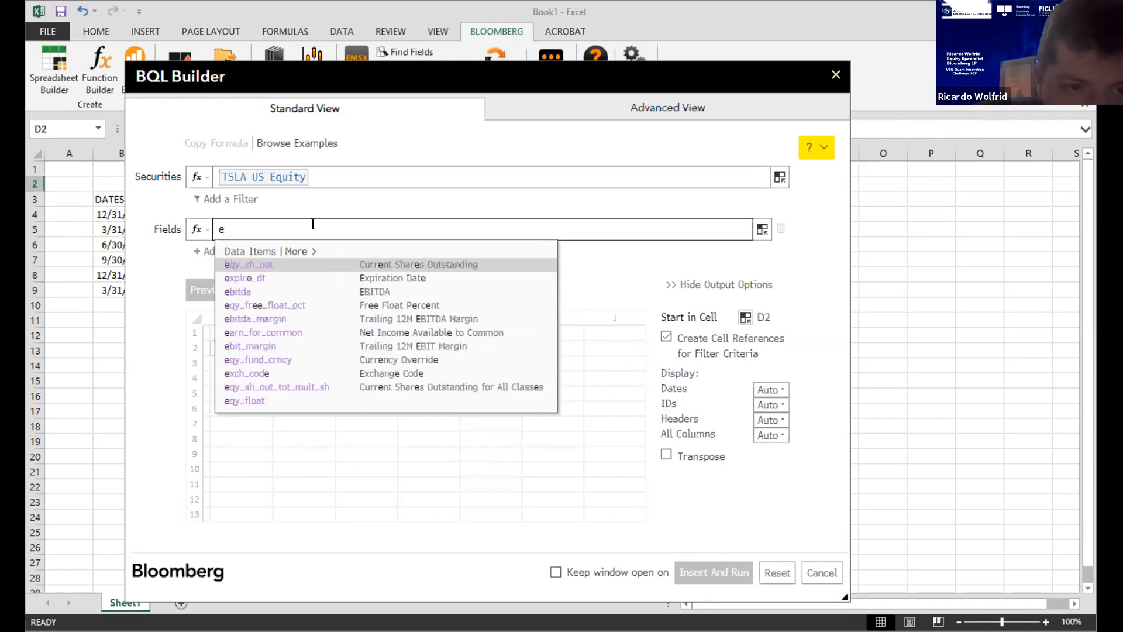
type("sg")
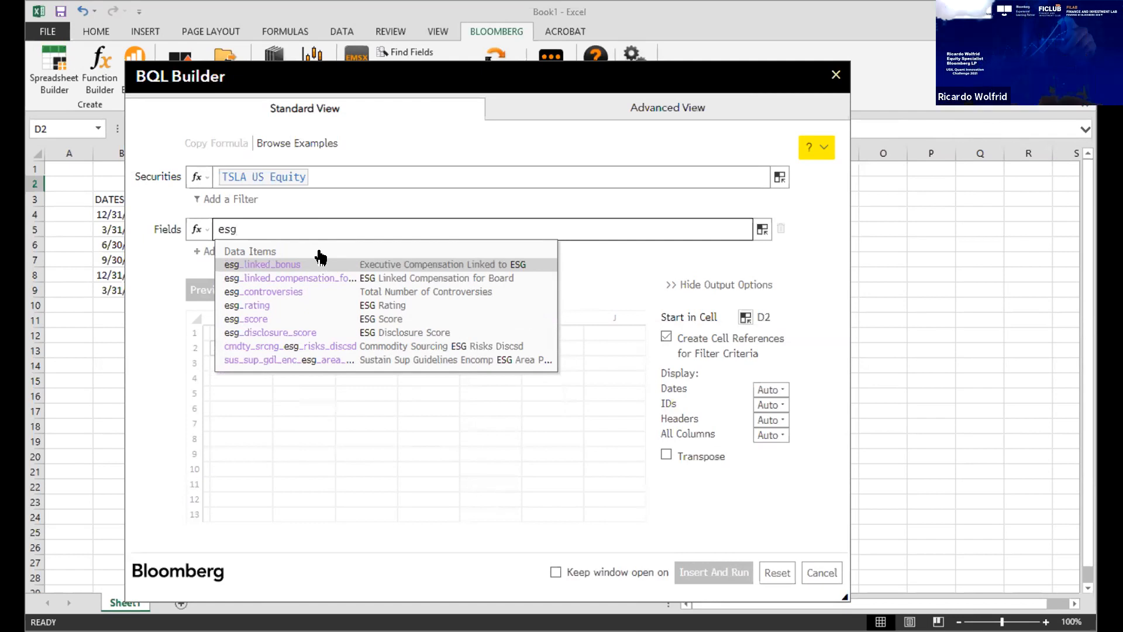
left_click(319, 338)
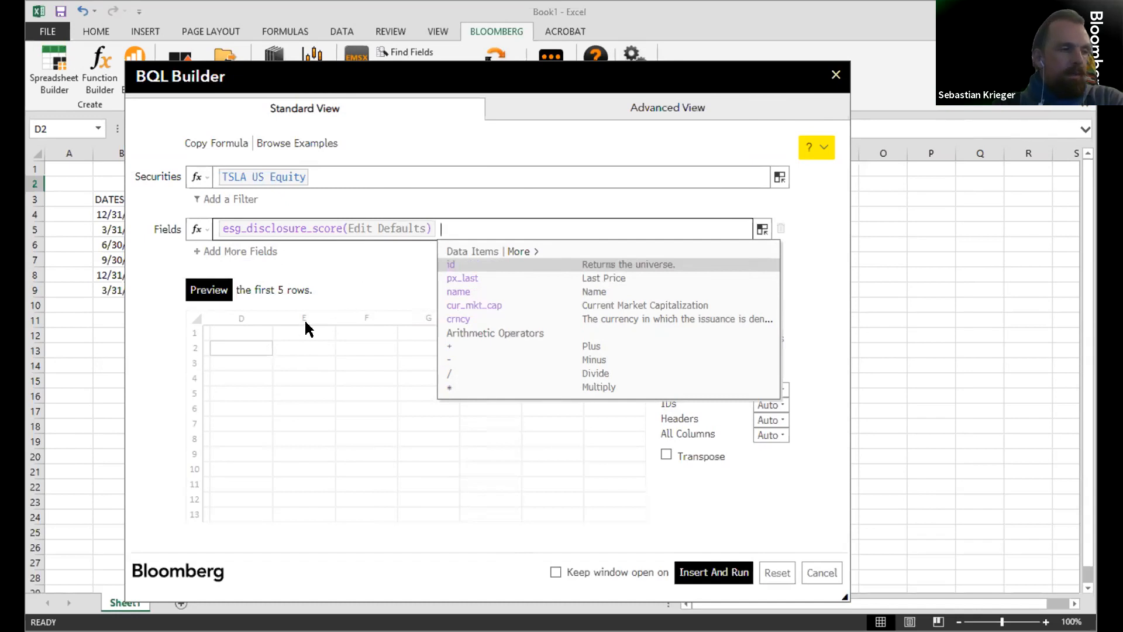
left_click(225, 291)
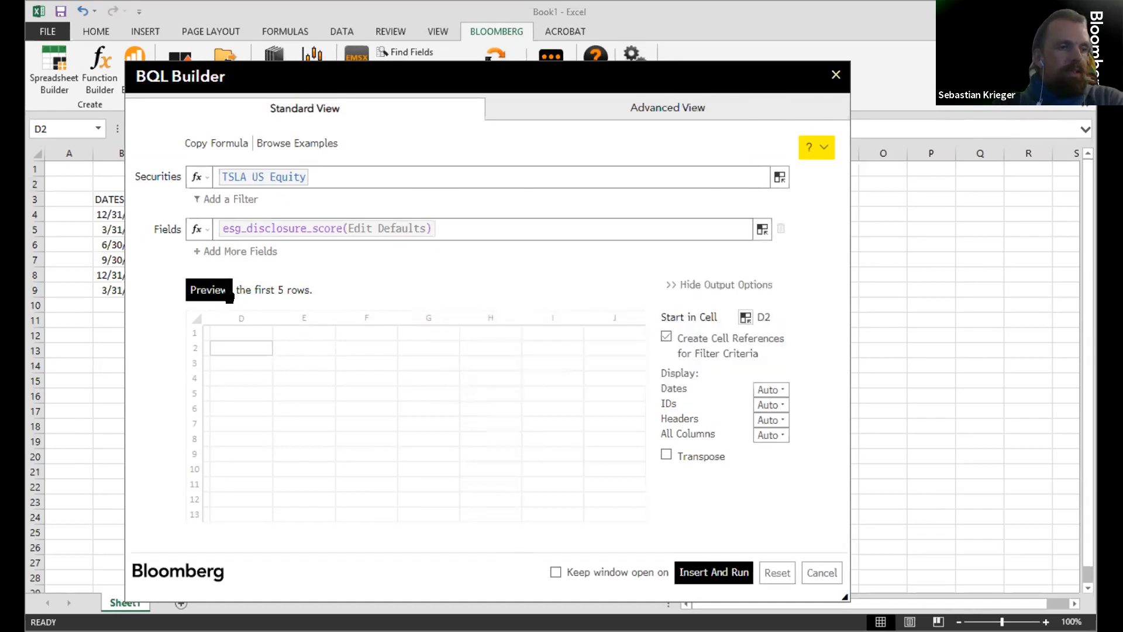
Step: Edit the esg_disclosure_score parameters with period type A (Annual) and a period offset starting at -4
left_click(395, 229)
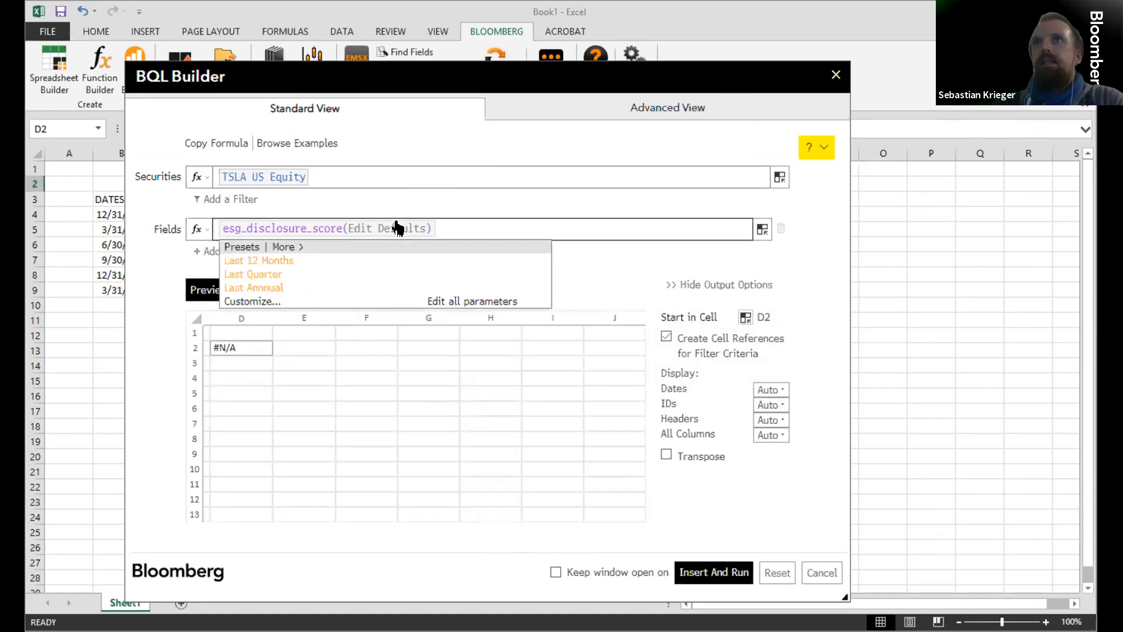
left_click(464, 302)
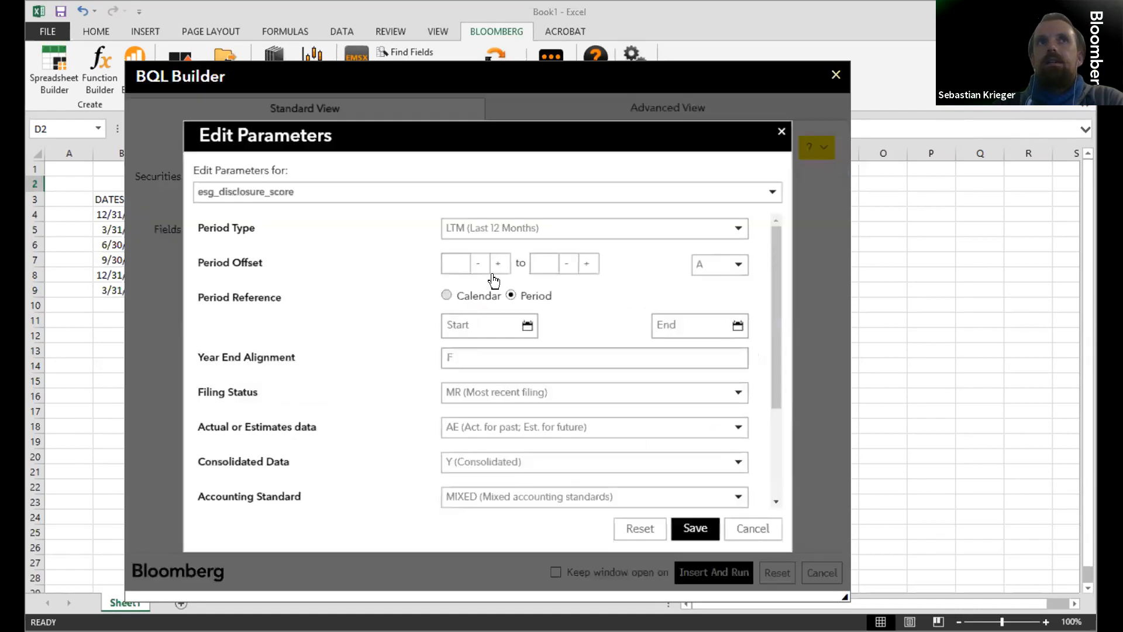
left_click(522, 237)
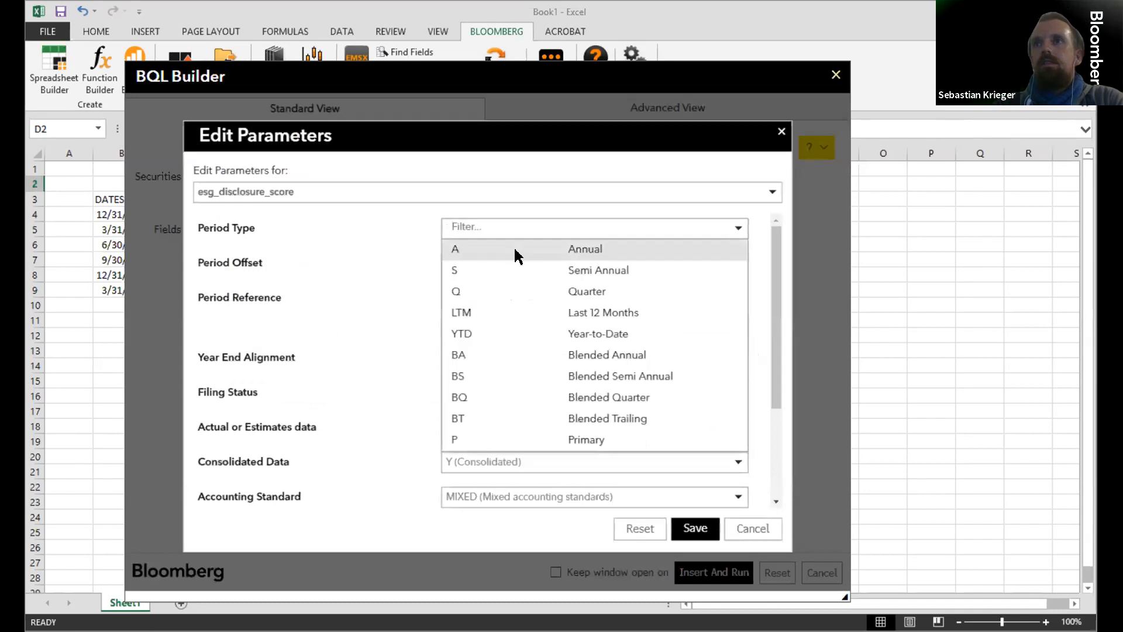
left_click(514, 251)
left_click(480, 263)
left_click(480, 264)
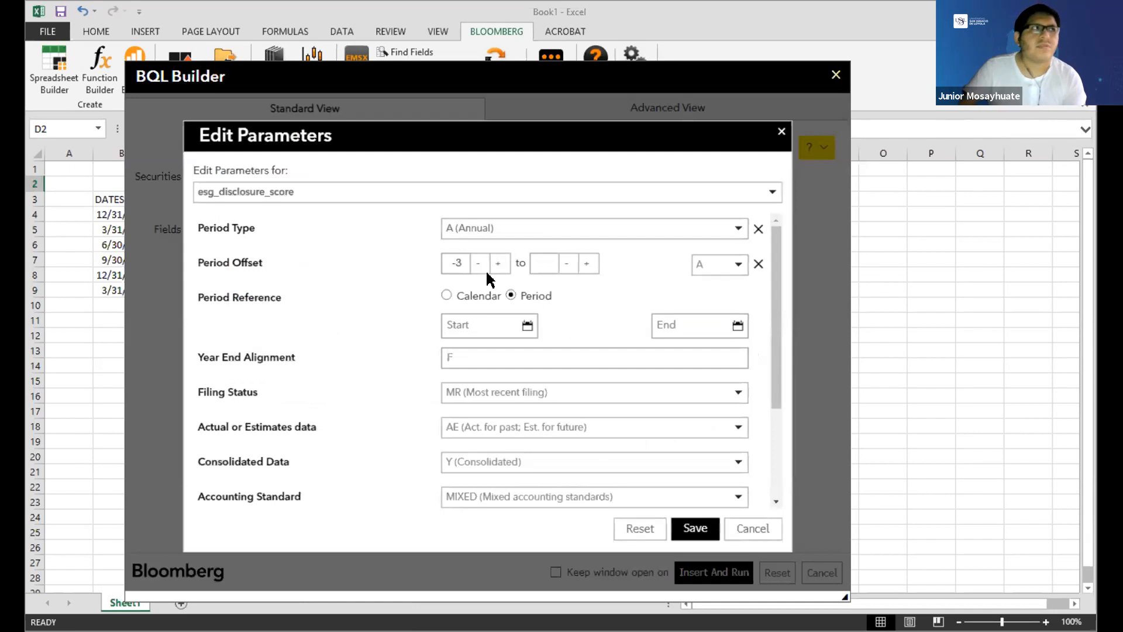
left_click(480, 264)
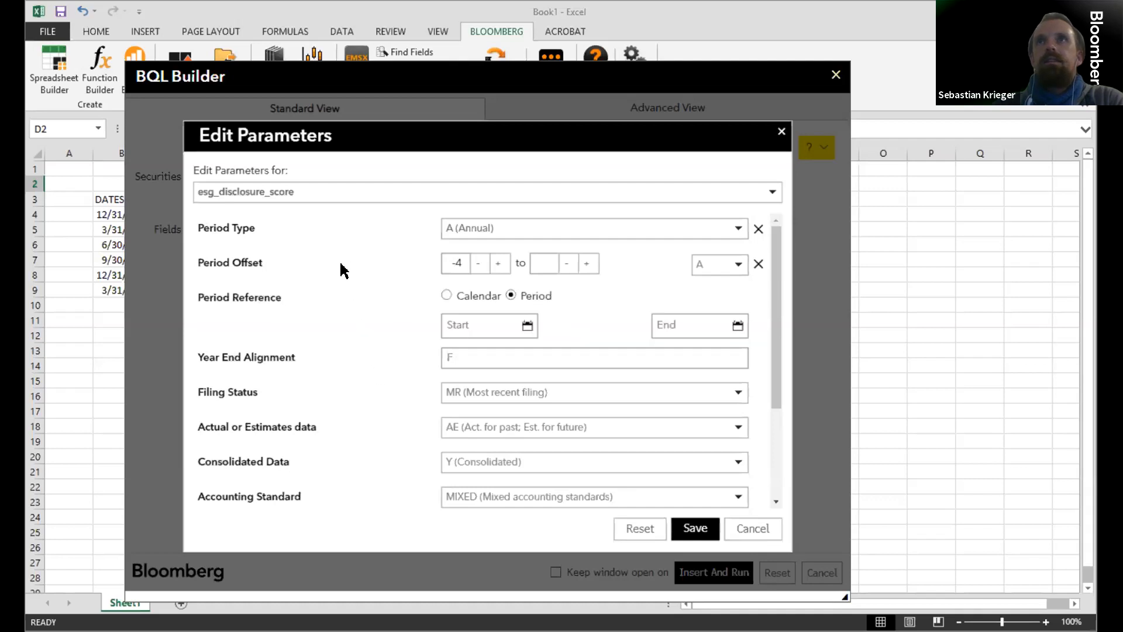
Step: Set Actual or Estimates data to A (Actuals) and Consolidated Data to Y (Consolidated) for esg_disclosure_score
scroll(466, 342, "down", 2)
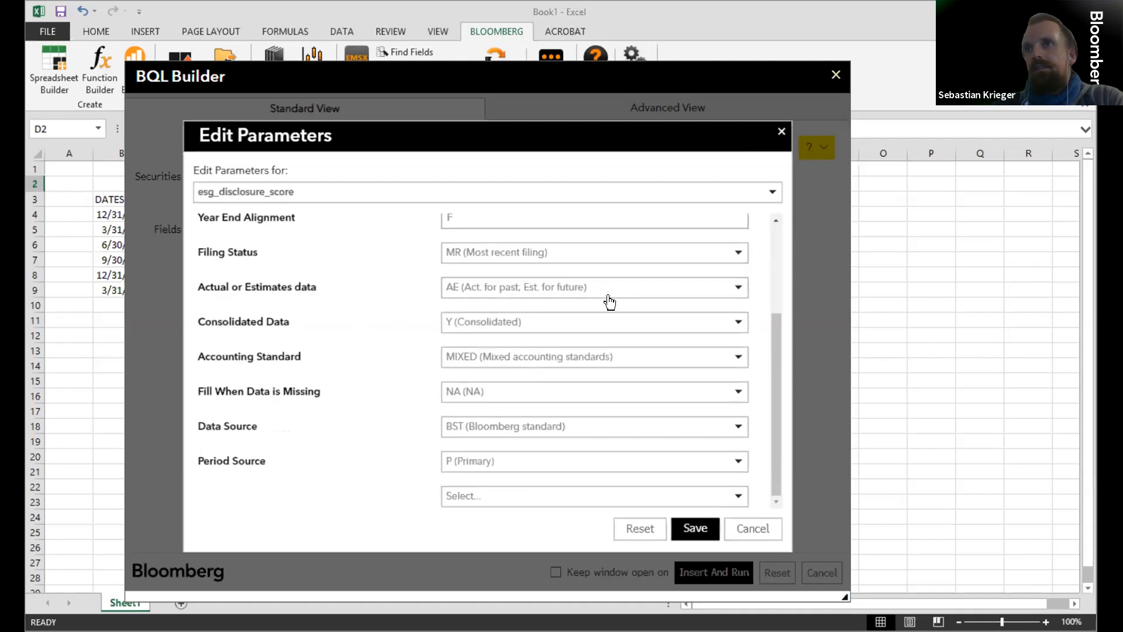
left_click(583, 291)
left_click(573, 350)
left_click(495, 329)
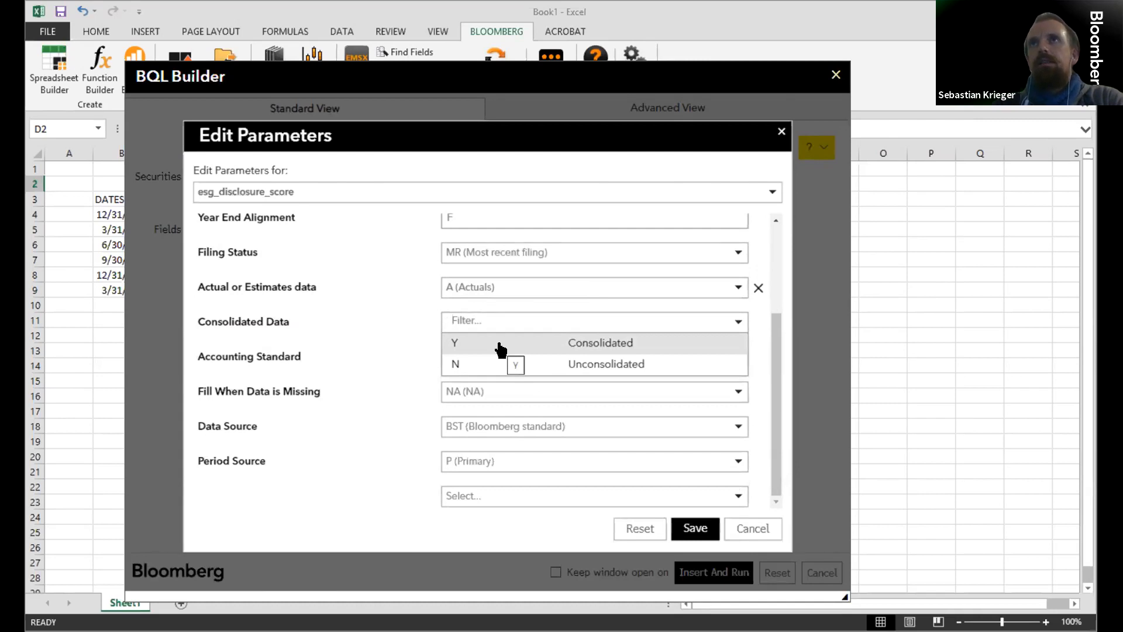
left_click(448, 348)
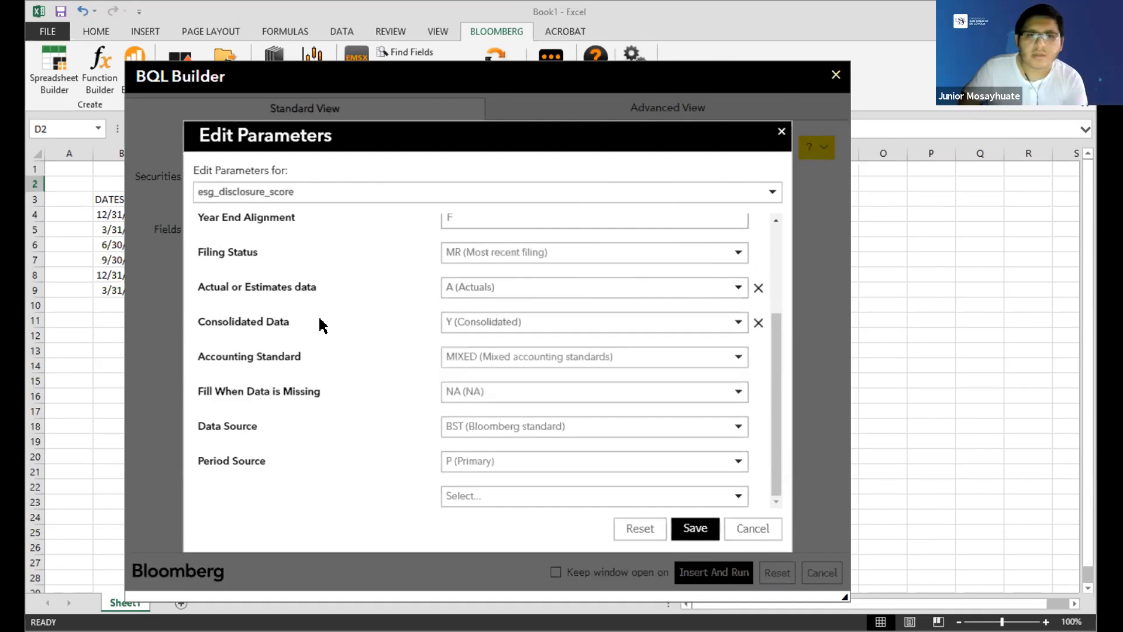
Step: Save the parameters and insert and run the previewed esg_disclosure_score query at cell D2
left_click(694, 528)
left_click(208, 290)
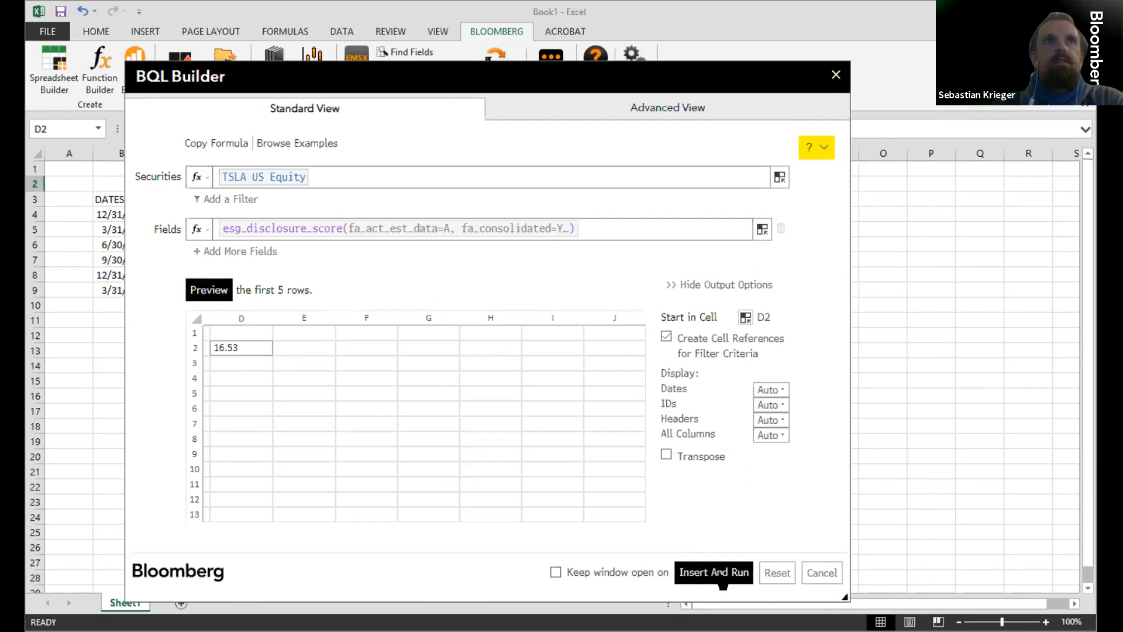
left_click(720, 576)
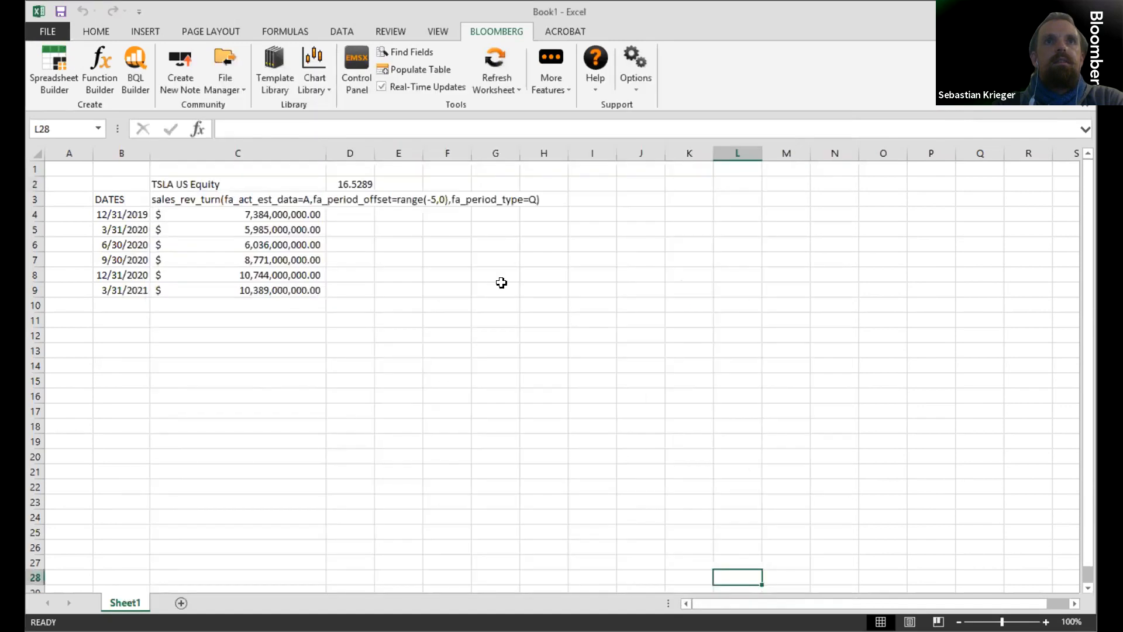
Step: Reopen the esg_disclosure_score query in cell D2, set its period offset range to -4 to 0, and save the parameters
left_click(359, 184)
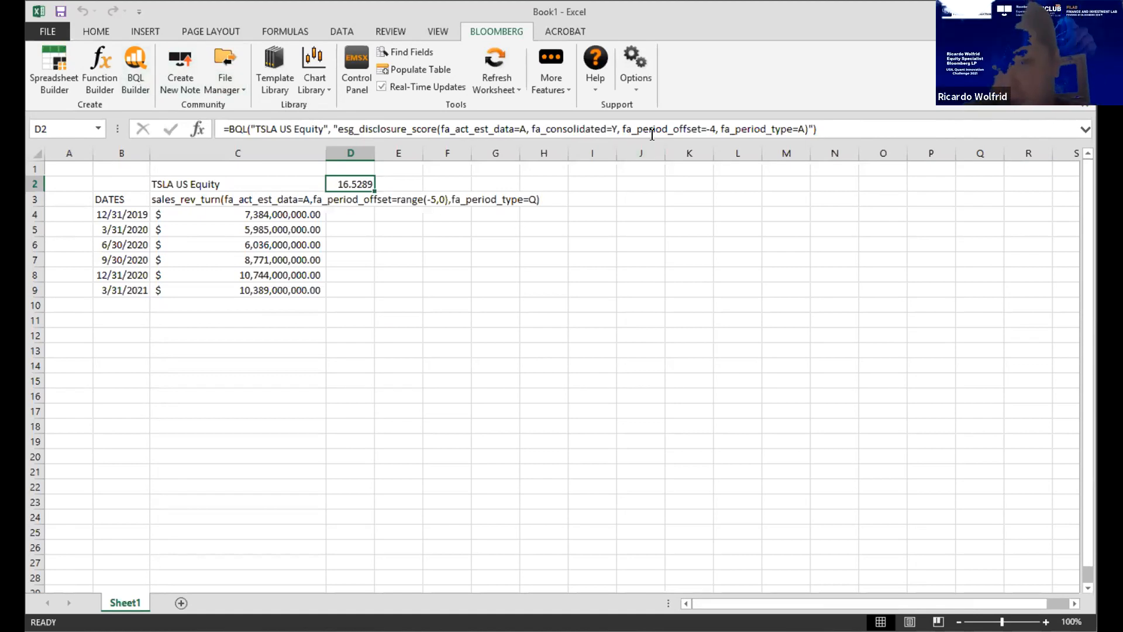
left_click(130, 74)
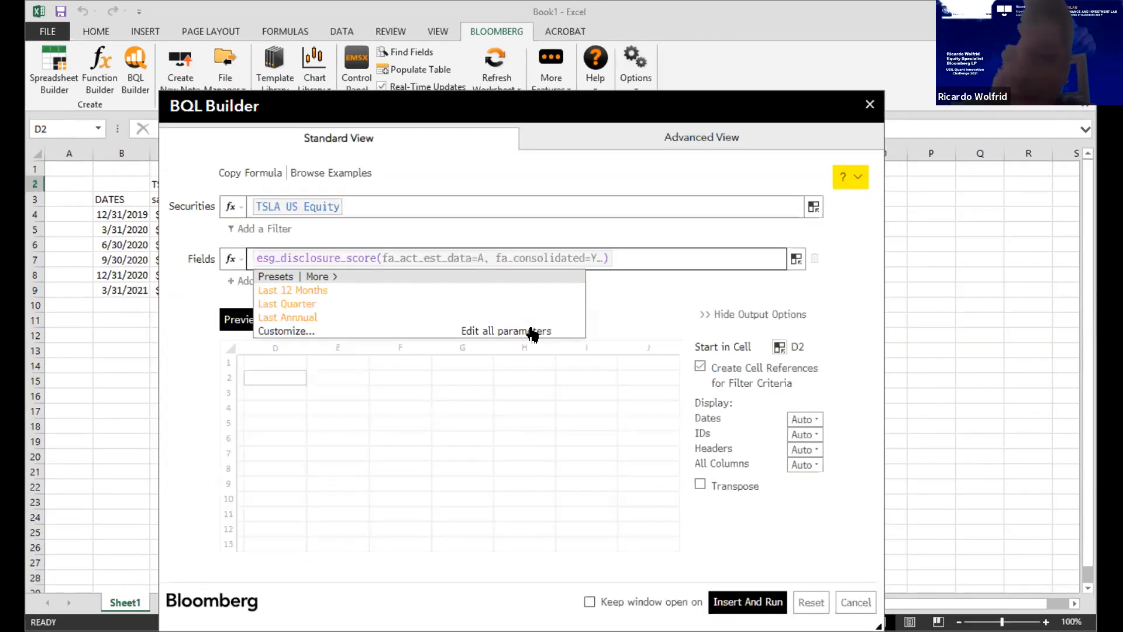
left_click(534, 328)
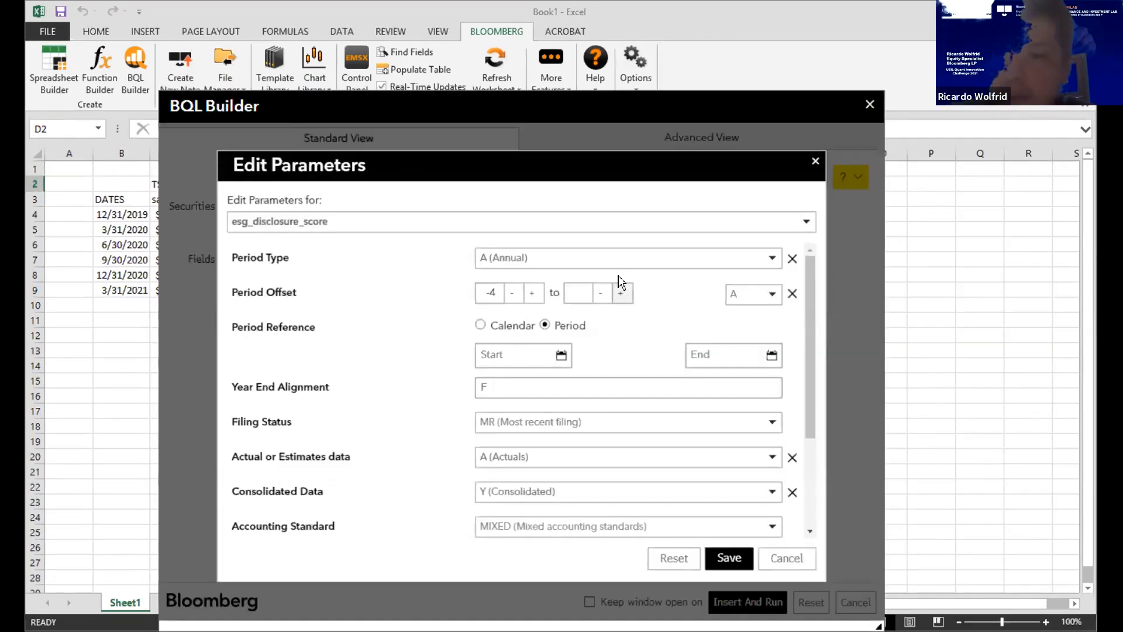
left_click(611, 294)
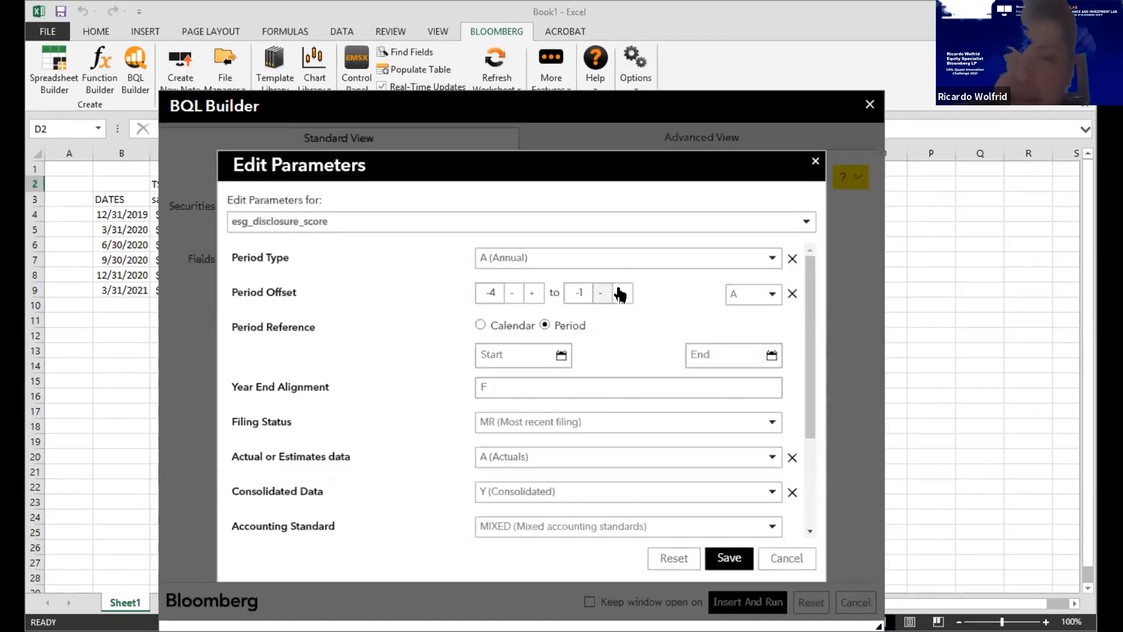
left_click(725, 557)
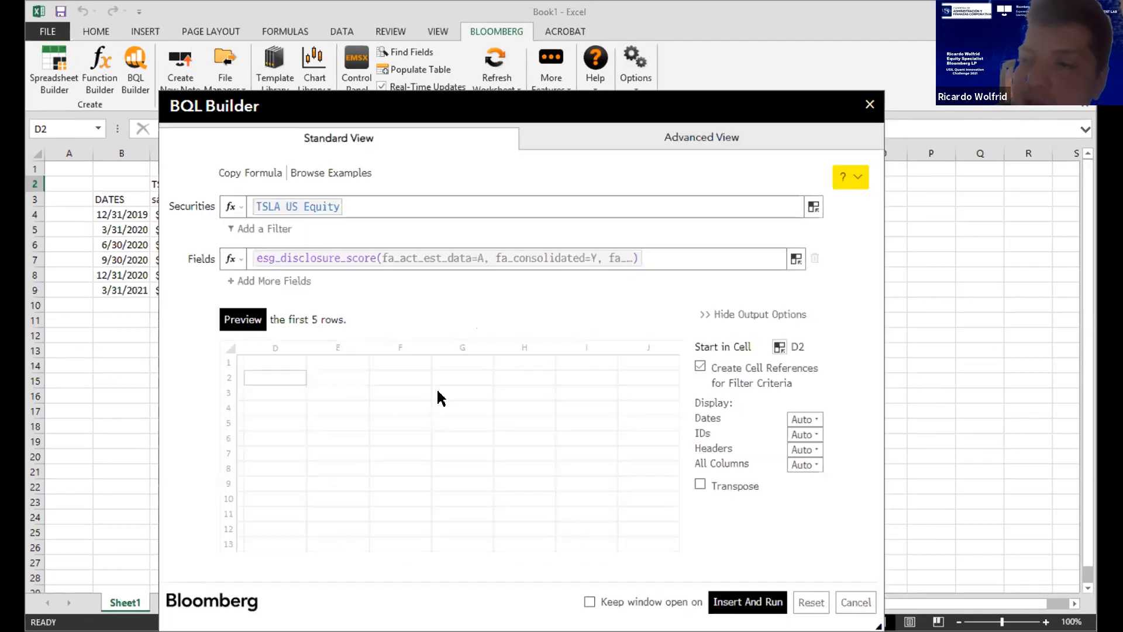
Step: Preview the updated esg_disclosure_score query, insert it at D2, and autofit column D to its dates
left_click(250, 323)
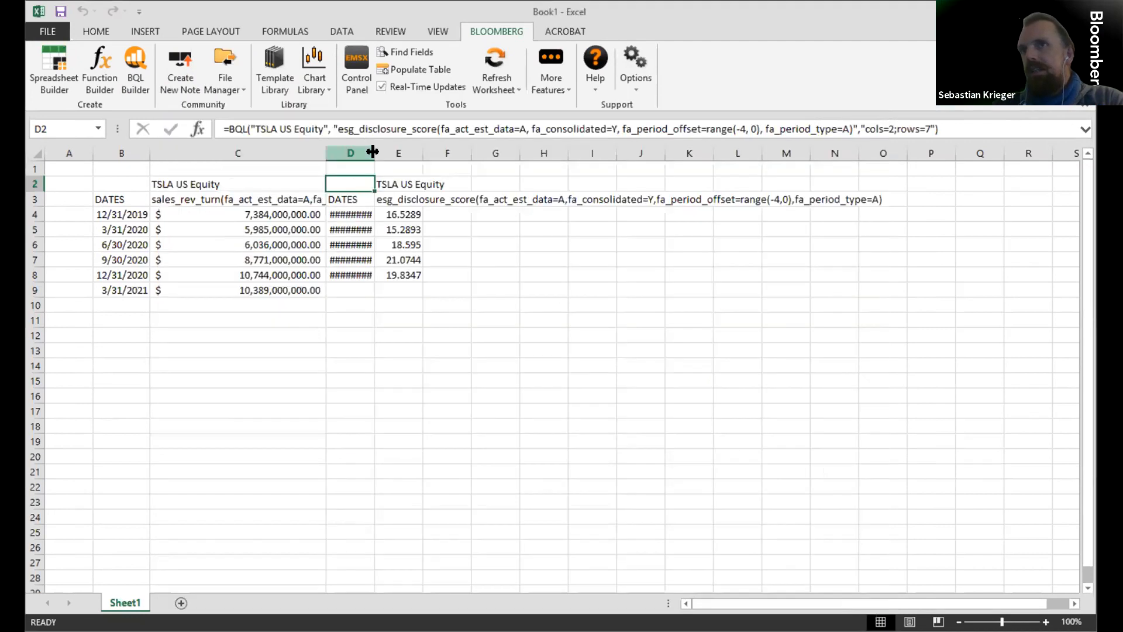
double_click(373, 151)
left_click(423, 243)
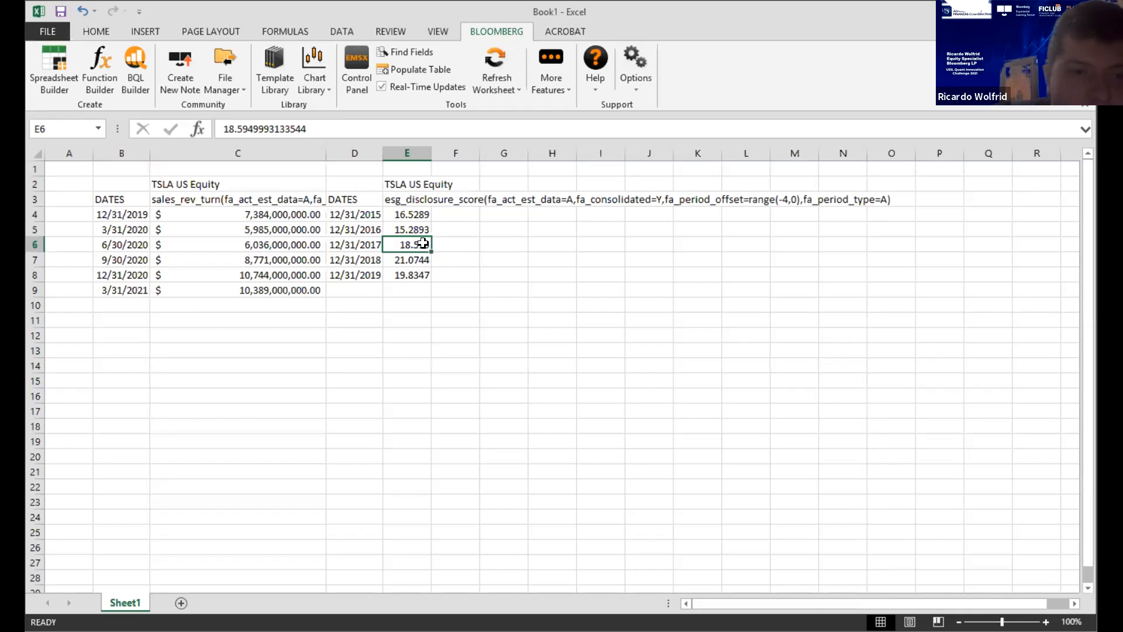
left_click(446, 240)
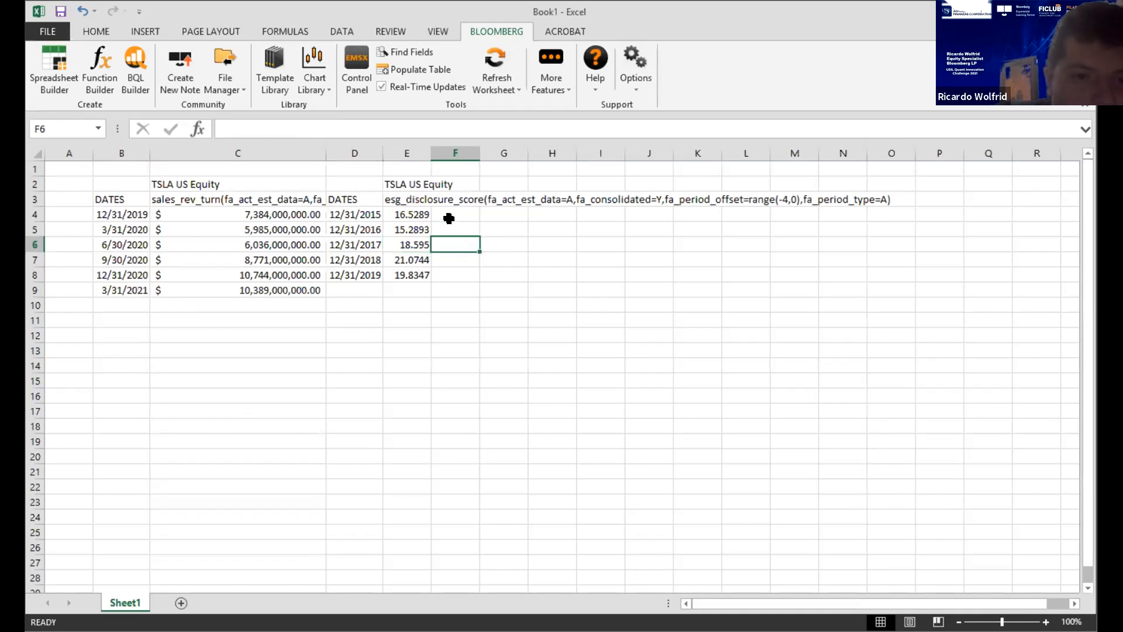
left_click(448, 218)
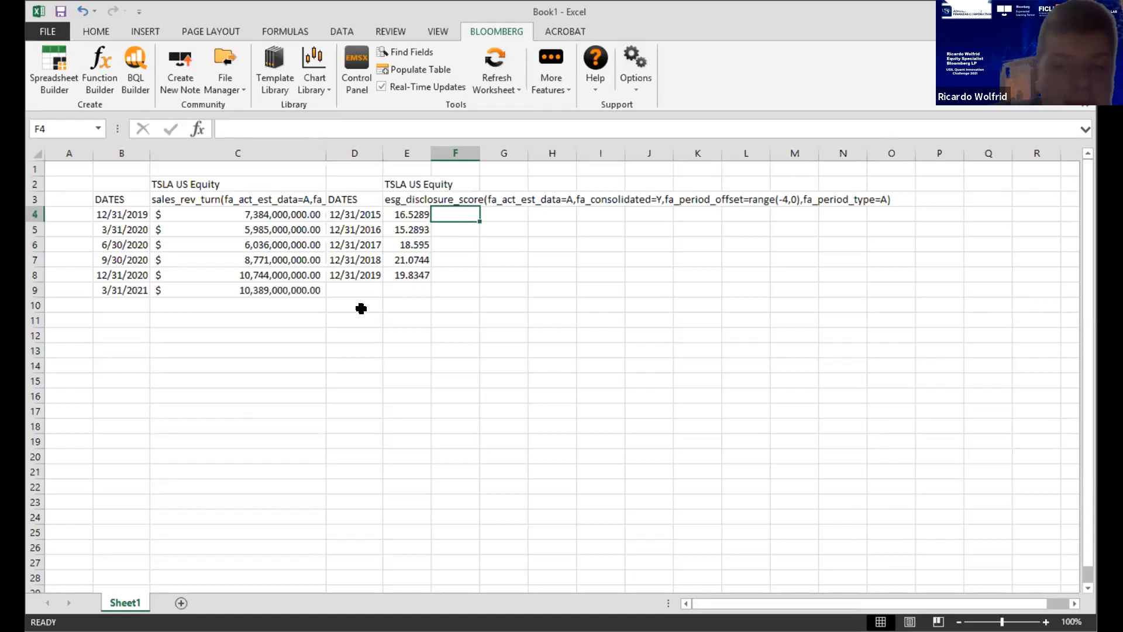
key("alt+Tab")
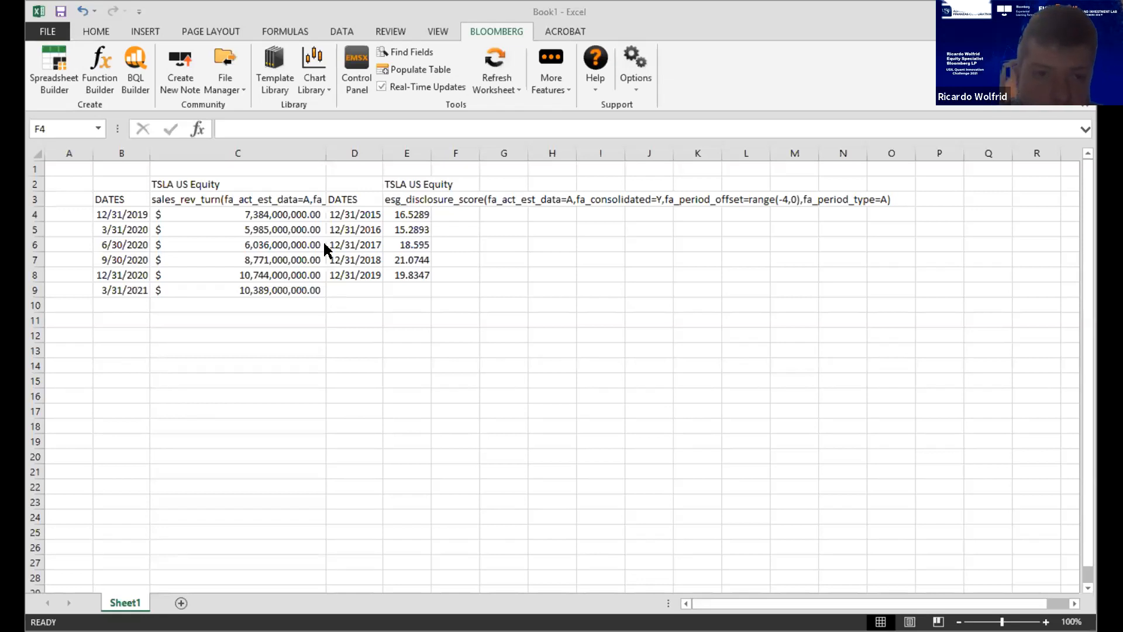
Step: Start a new BQL Builder query at cell G4 with TSLA US Equity as the security
left_click(498, 216)
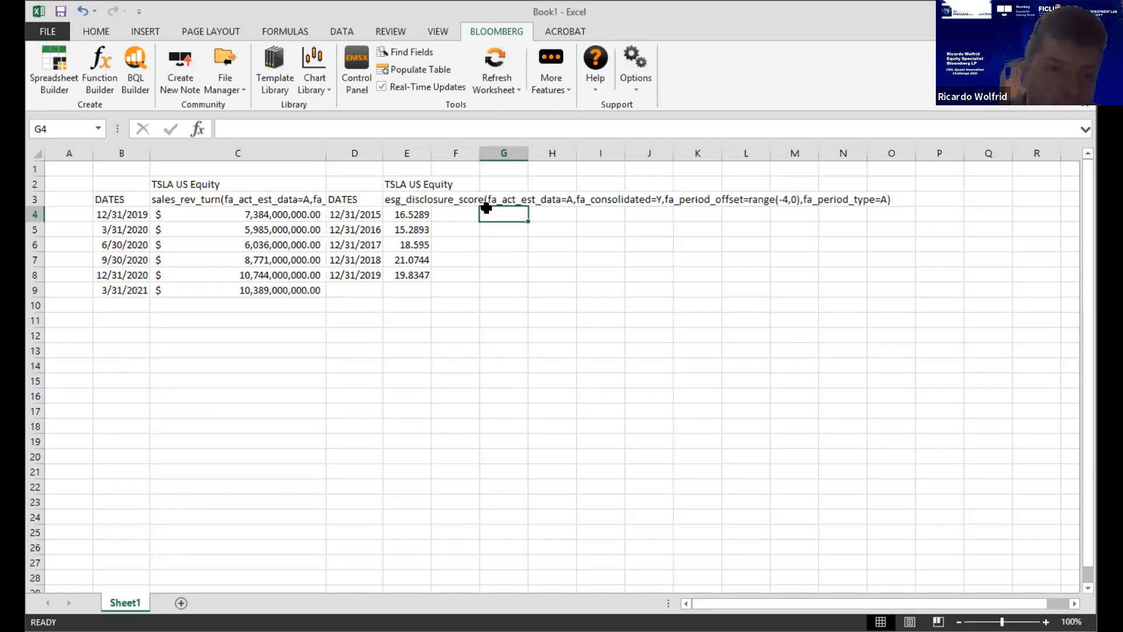
left_click(142, 76)
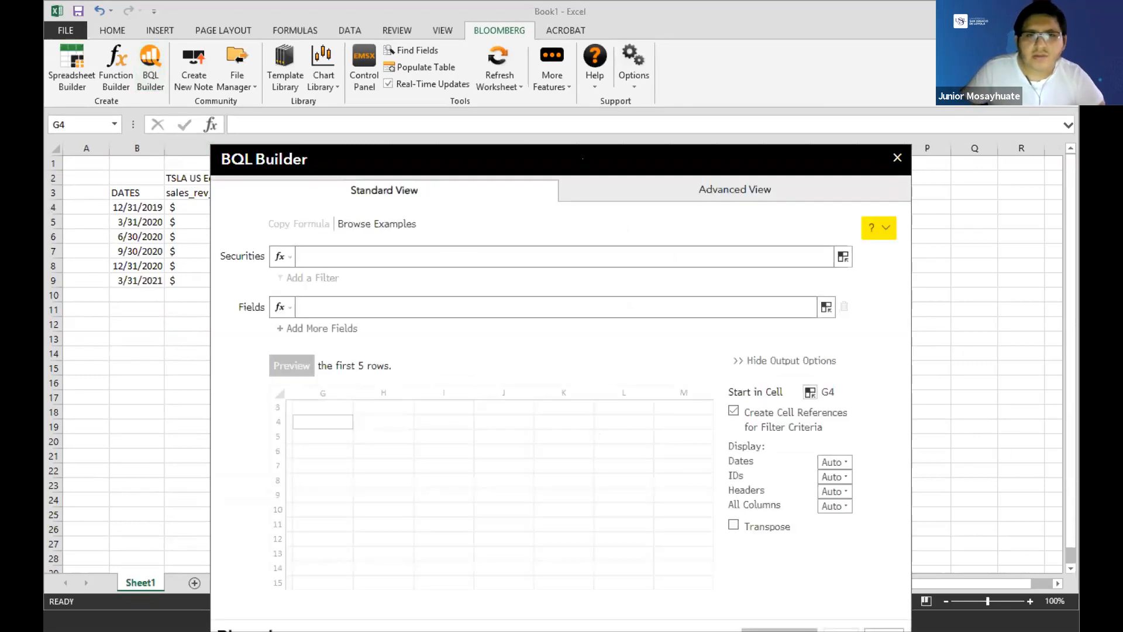
left_click(431, 263)
type("tsla")
left_click(382, 290)
Step: Search the data items for empl_ and add number_empl_technical_skilled as the query field
left_click(378, 308)
type("em")
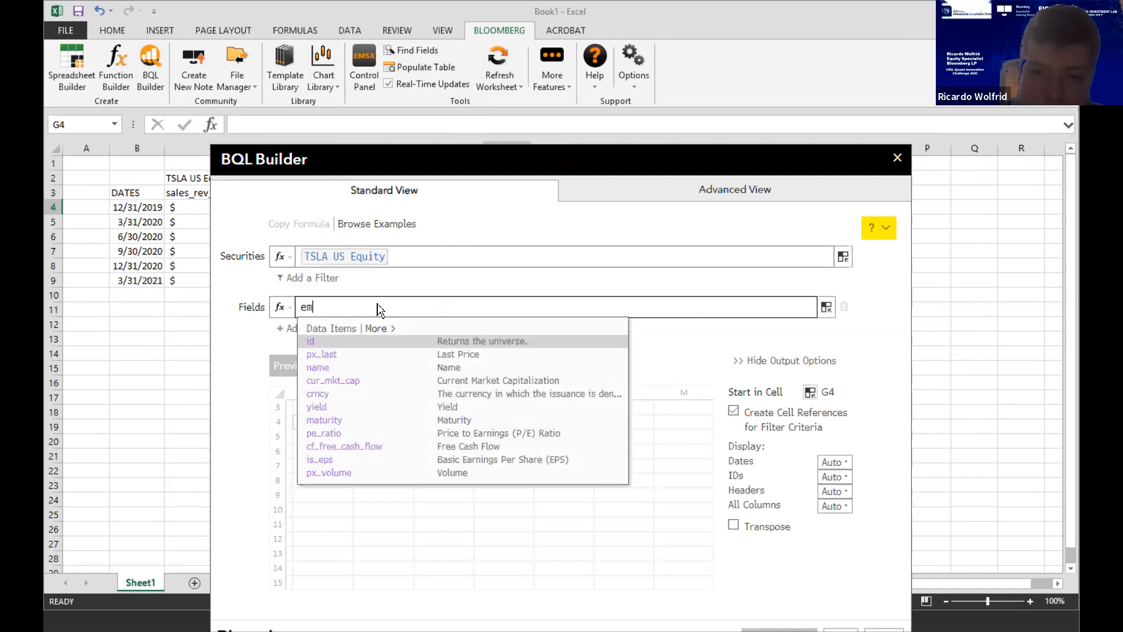
type("pl")
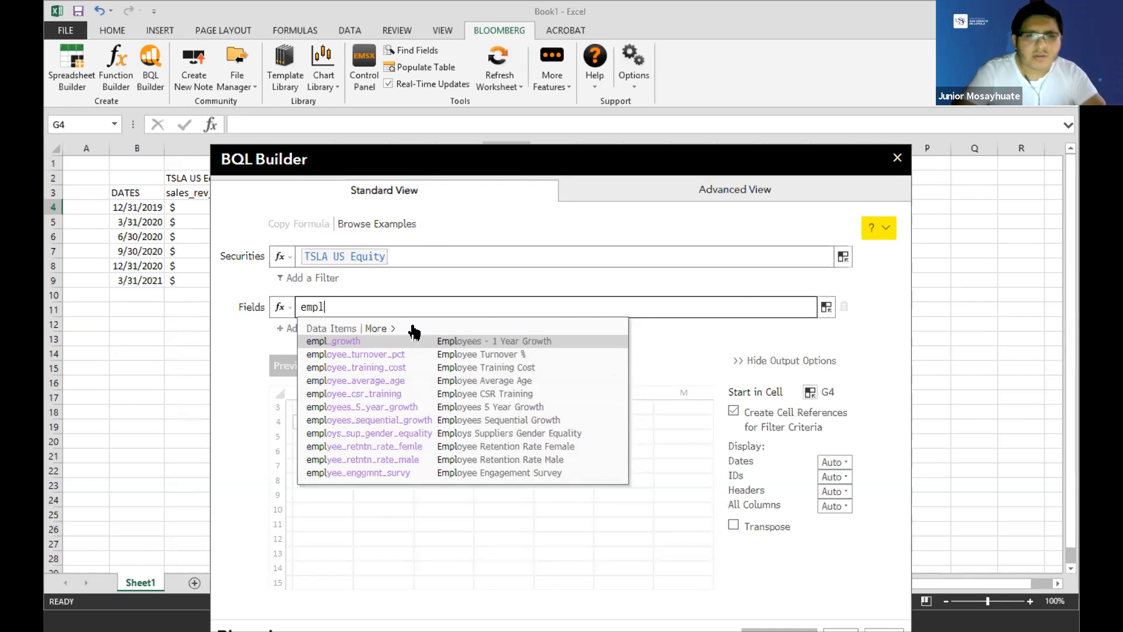
type("_")
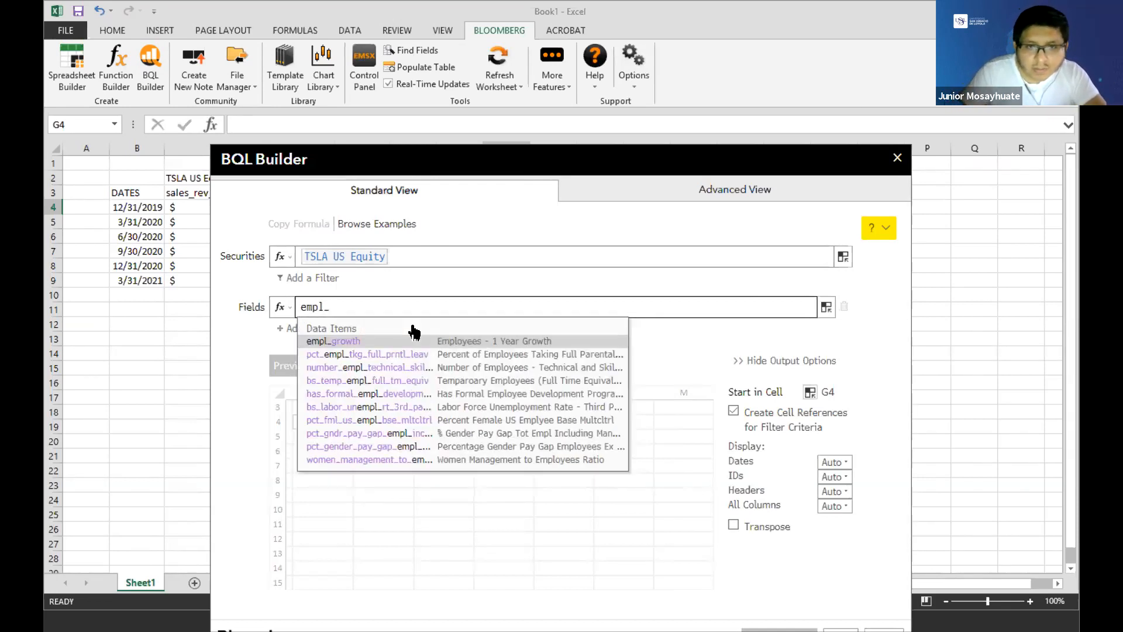
left_click(413, 369)
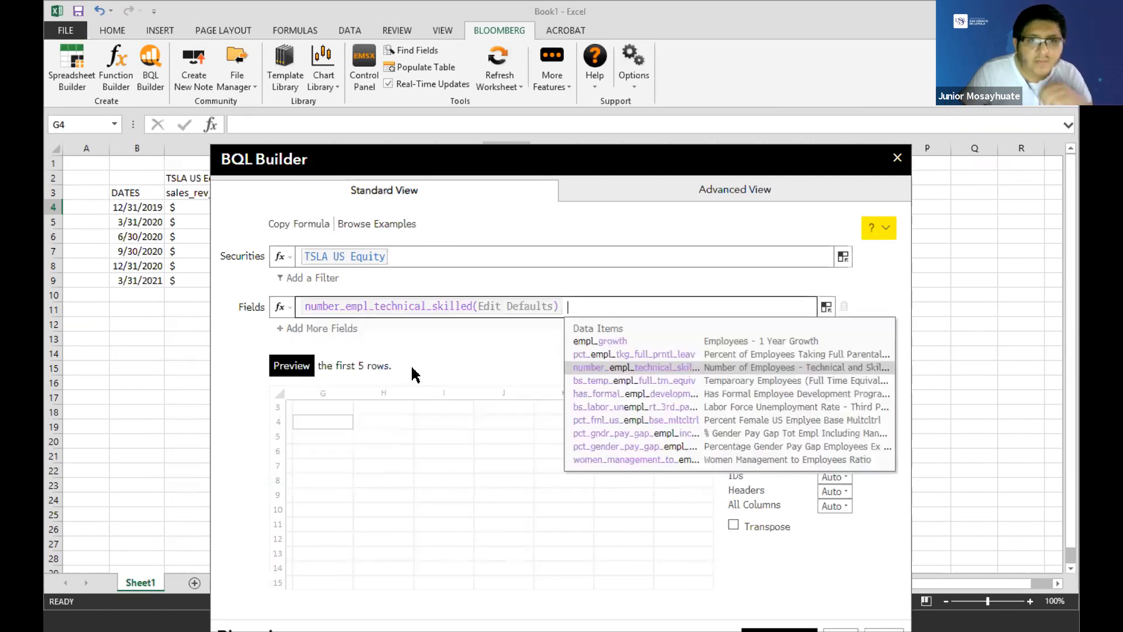
left_click(512, 306)
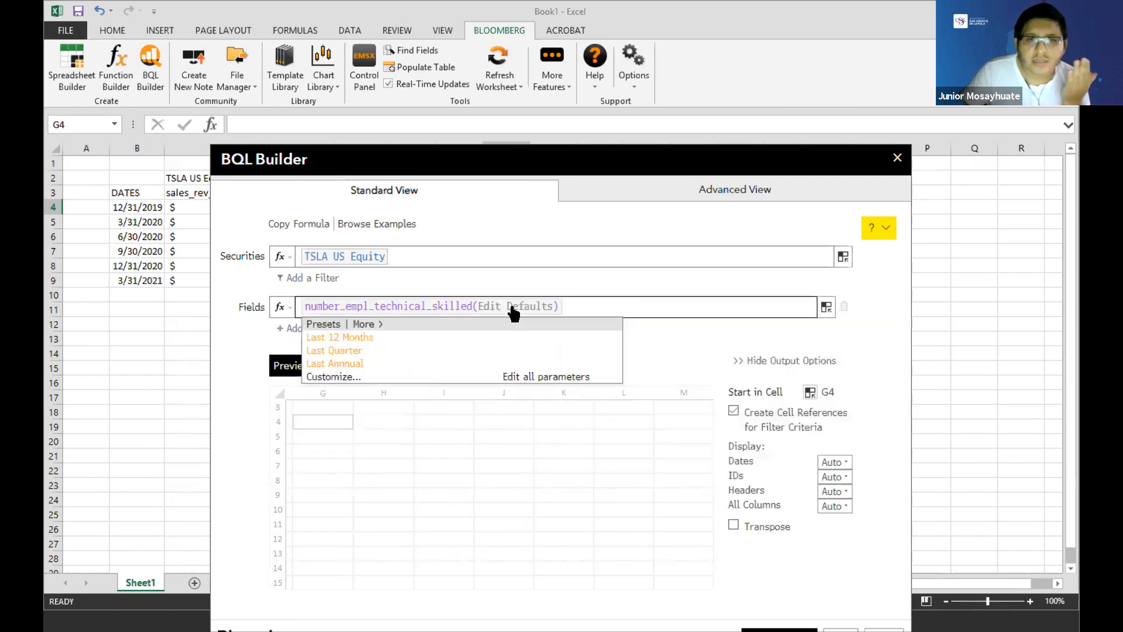
left_click(541, 379)
left_click(613, 304)
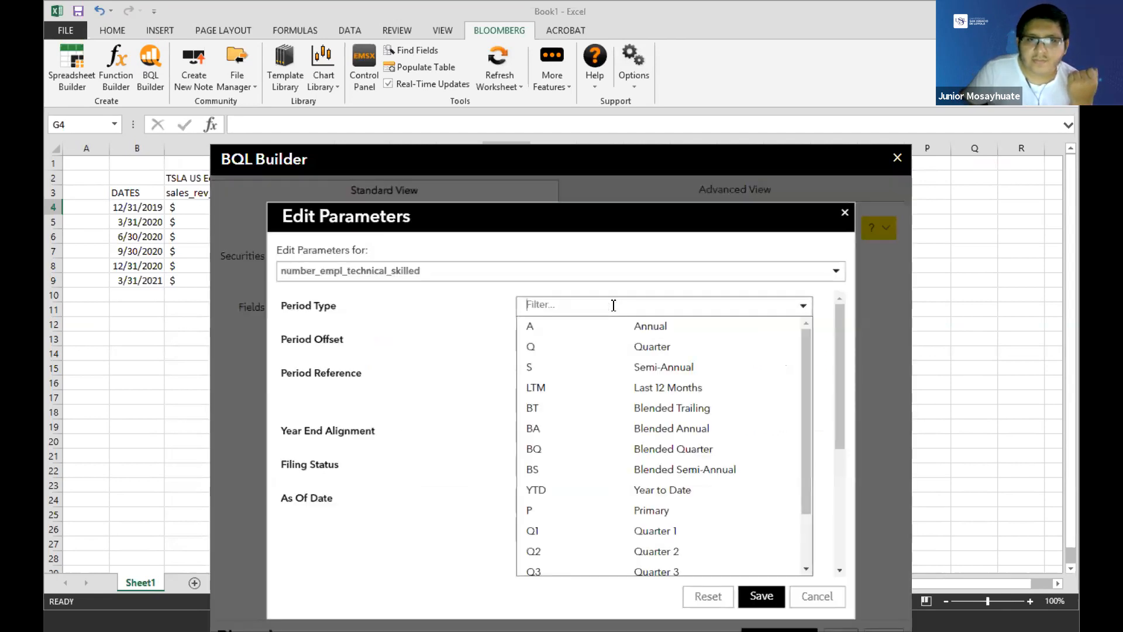
left_click(589, 337)
left_click(553, 340)
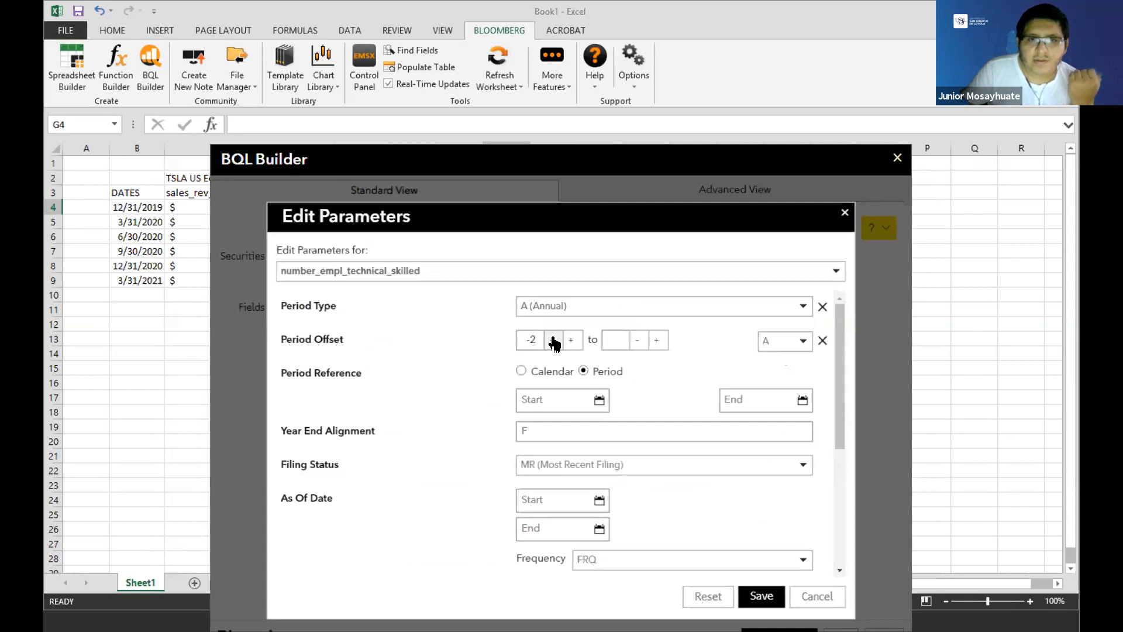
left_click(553, 340)
left_click(637, 340)
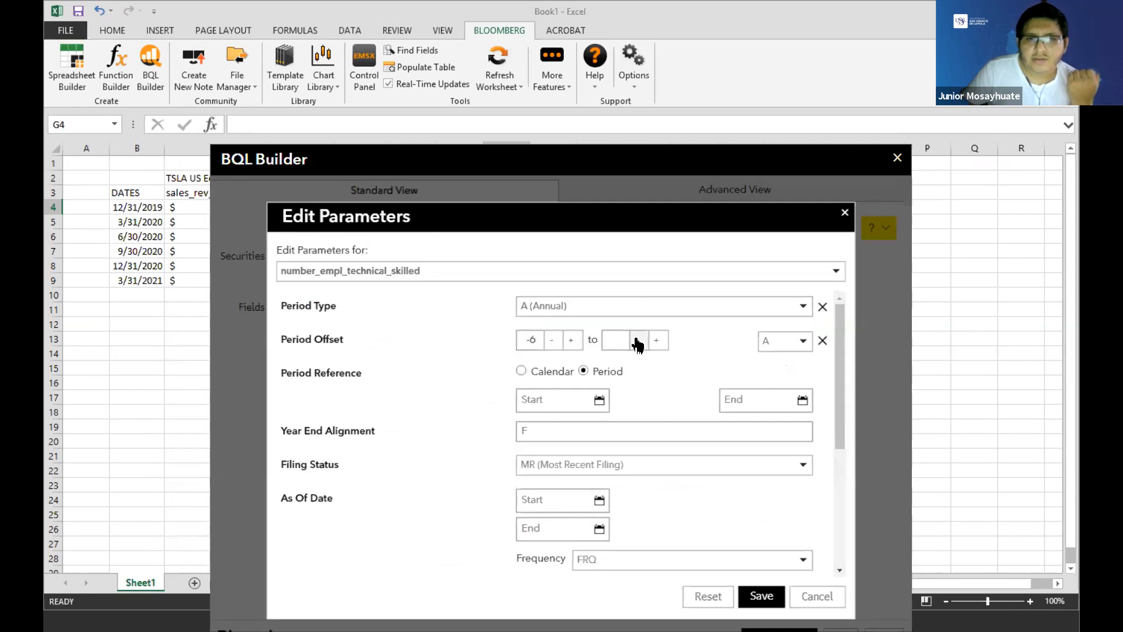
left_click(569, 343)
left_click(657, 341)
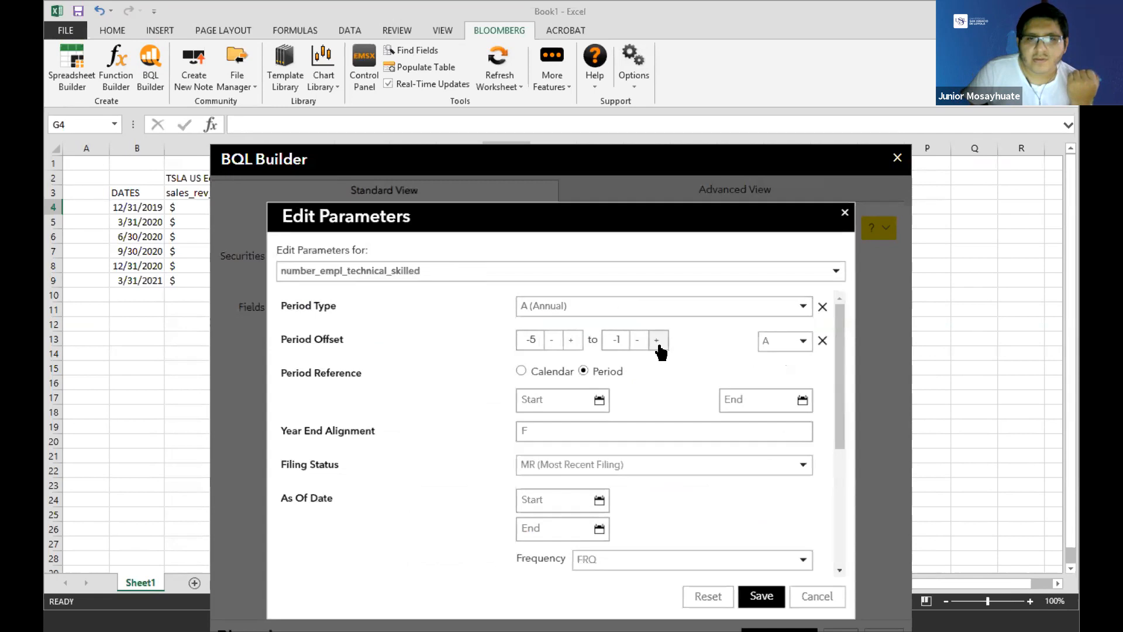
scroll(462, 383, "down", 3)
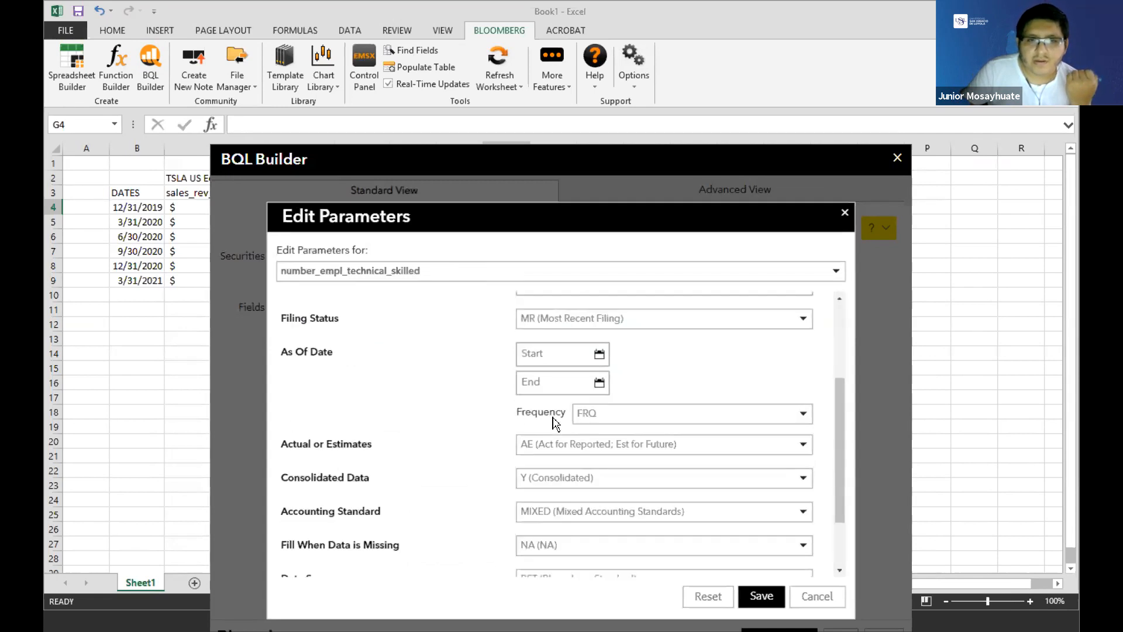
left_click(552, 445)
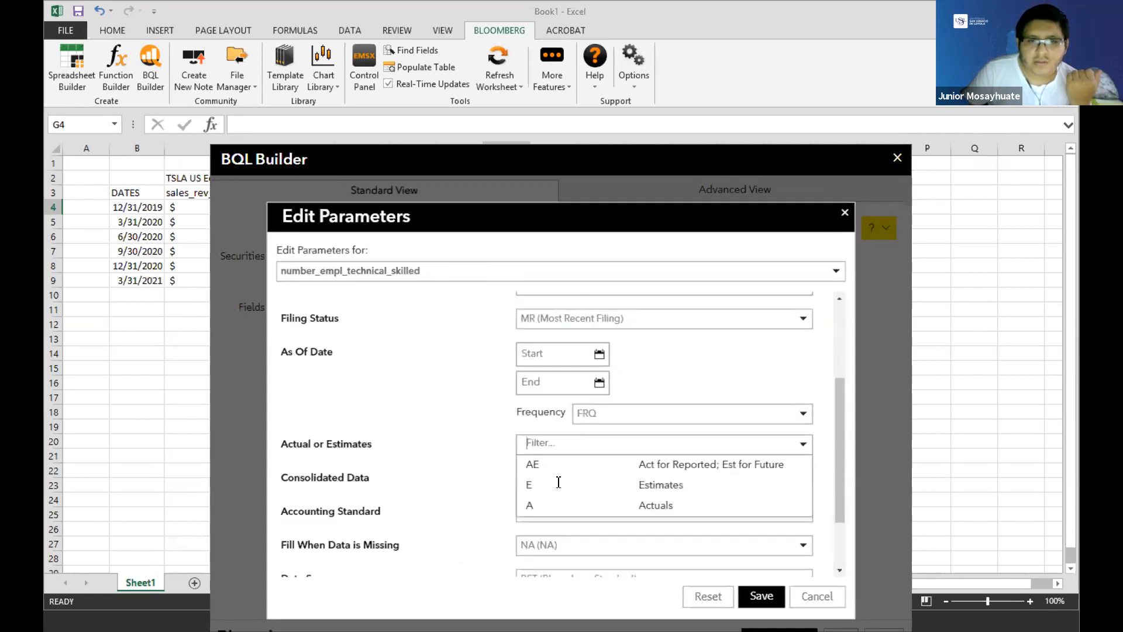
left_click(558, 503)
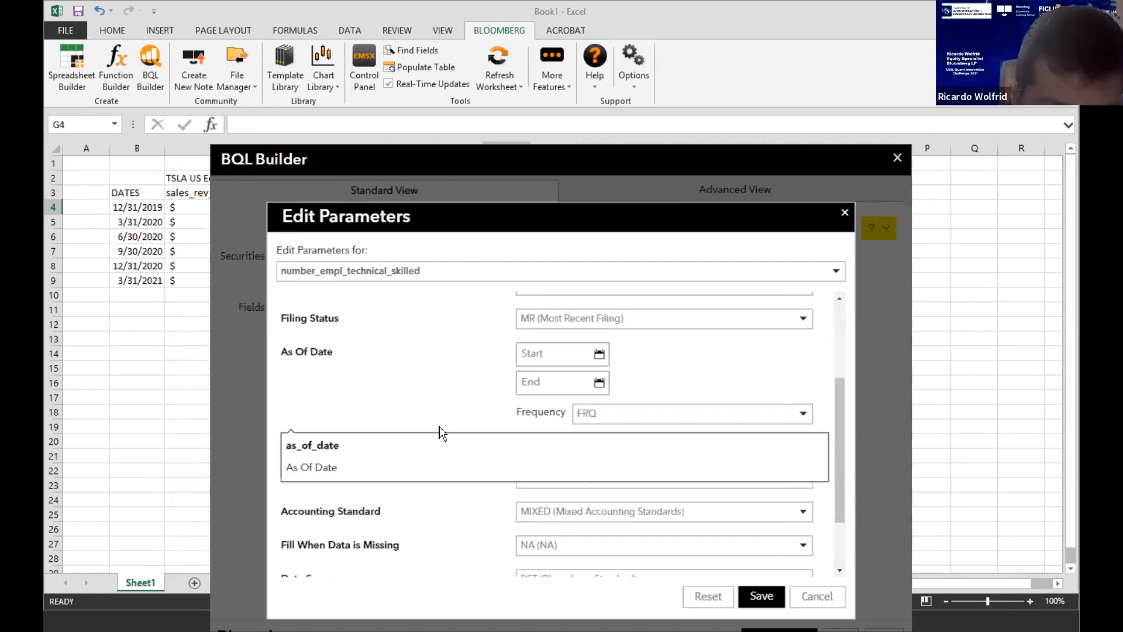
scroll(439, 429, "down", 1)
scroll(418, 363, "up", 3)
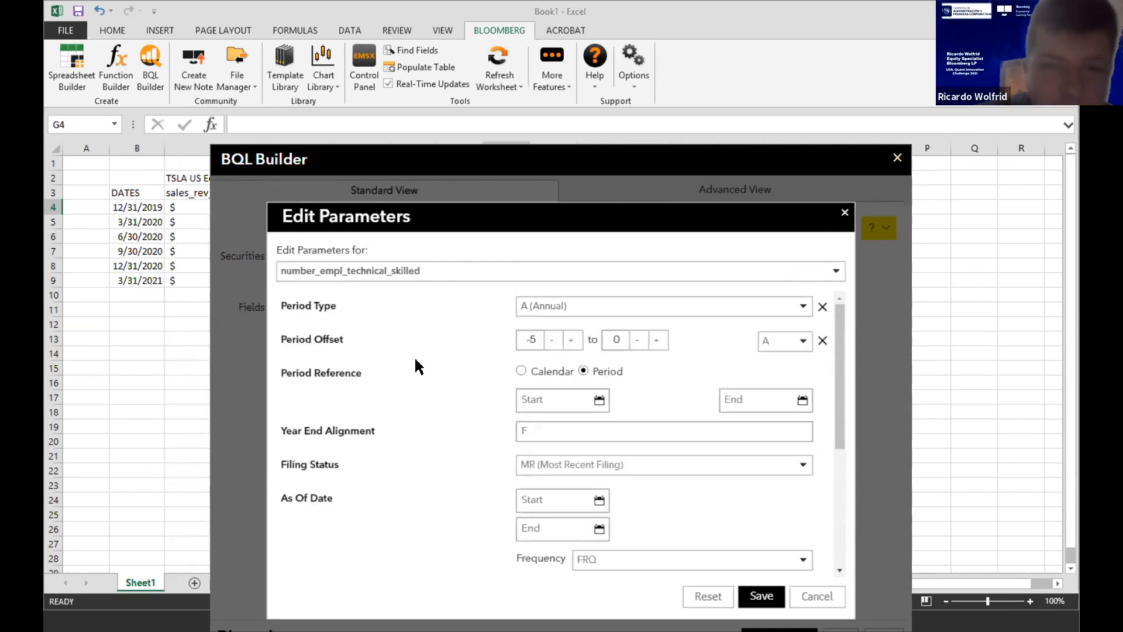
left_click(807, 602)
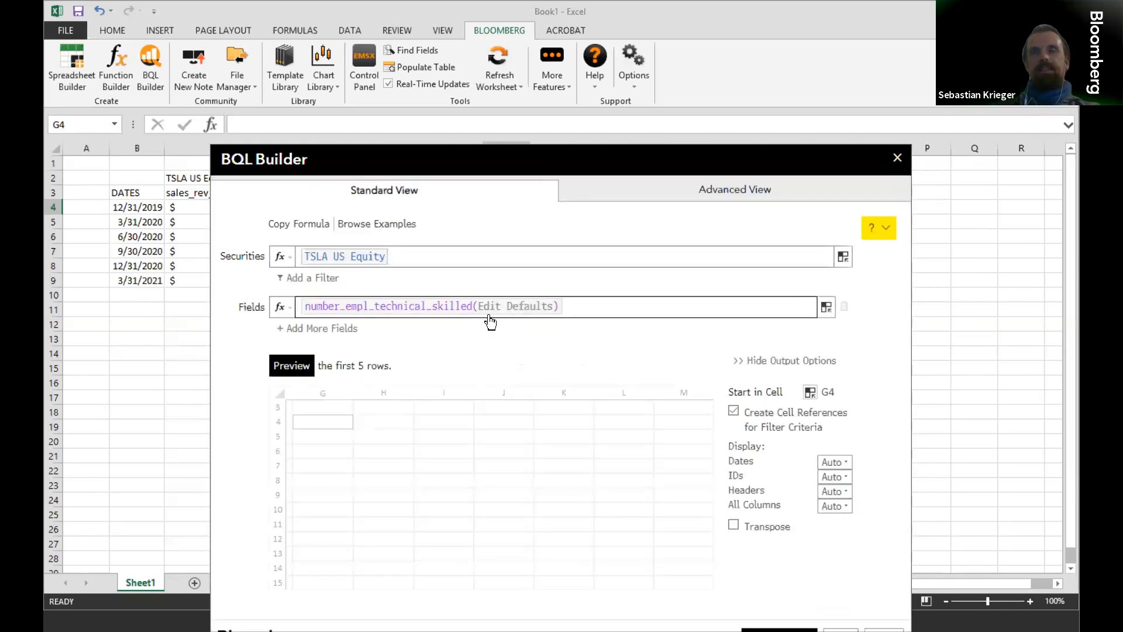
Step: Edit the number_empl_technical_skilled parameters with a period offset range starting at -4
left_click(541, 310)
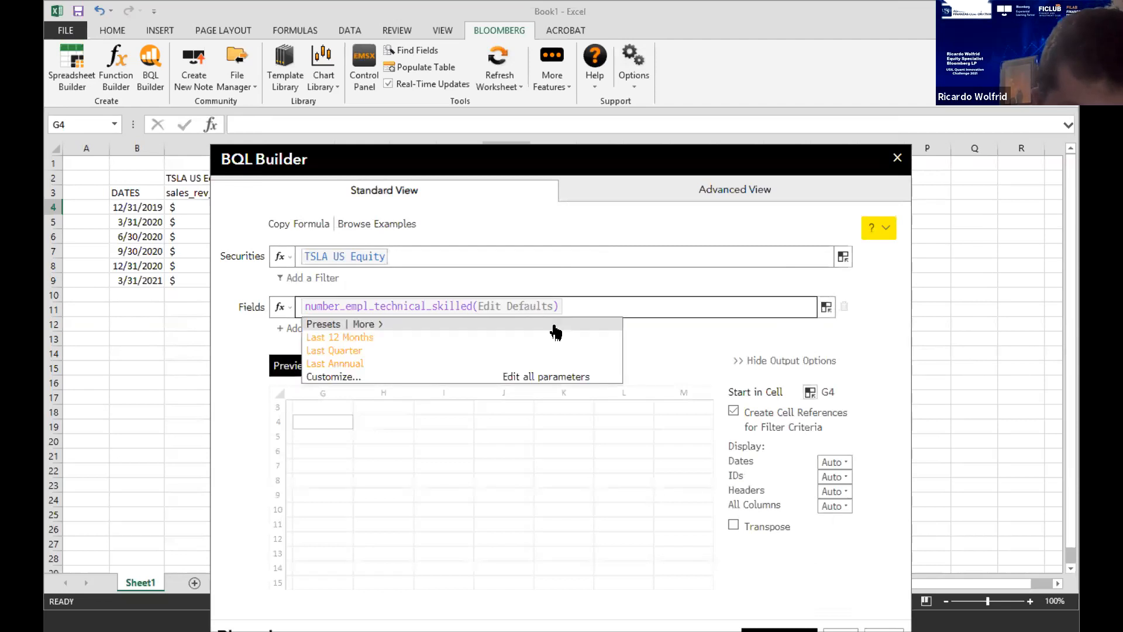
left_click(560, 379)
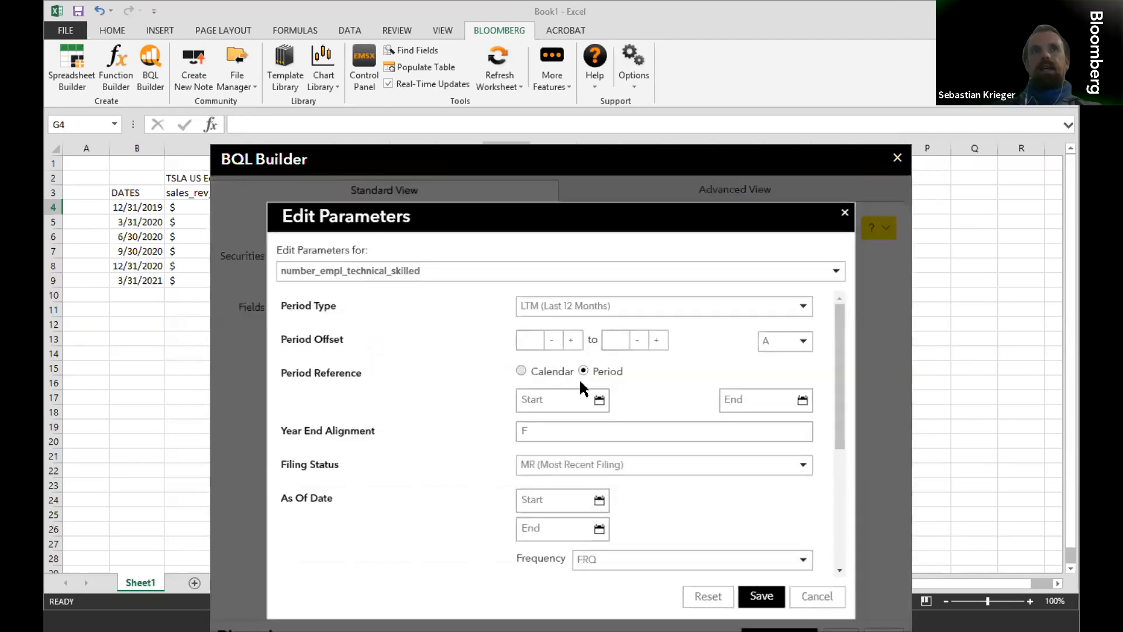
left_click(553, 340)
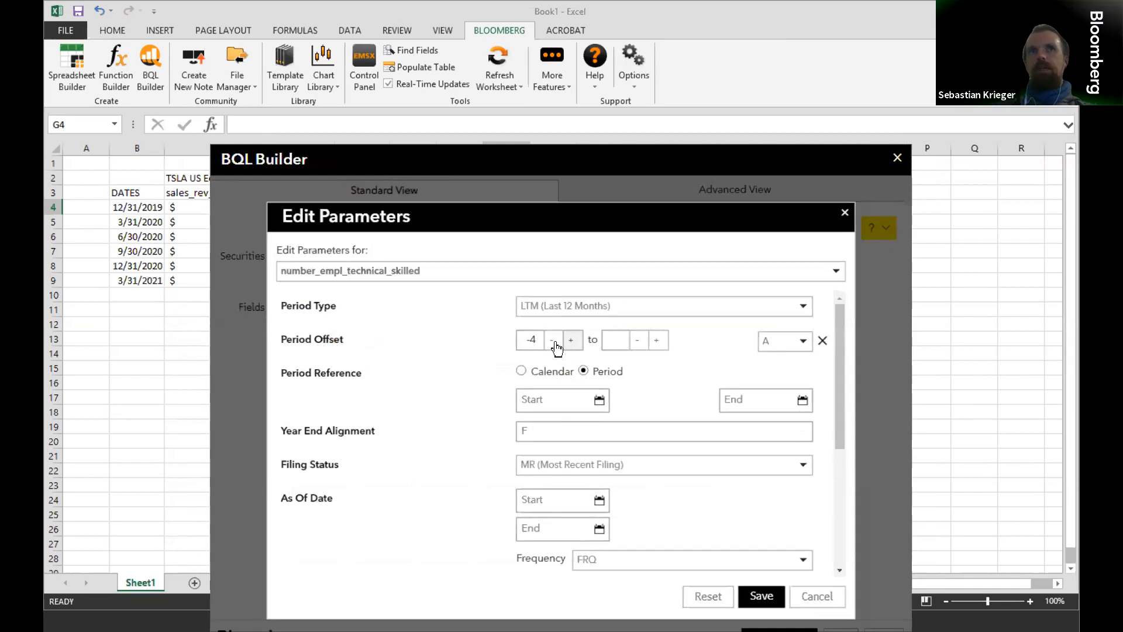
left_click(553, 342)
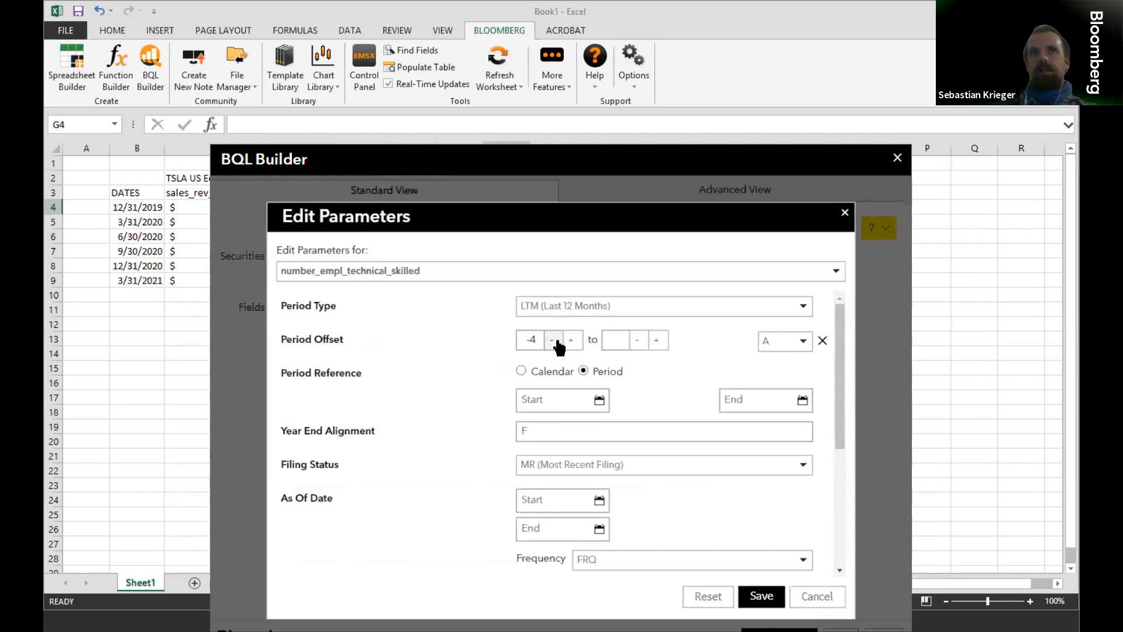
left_click(657, 341)
Step: Set Actual or Estimates to A (Actuals) for number_empl_technical_skilled and check the remaining parameters, including Consolidated Data
scroll(547, 429, "down", 1)
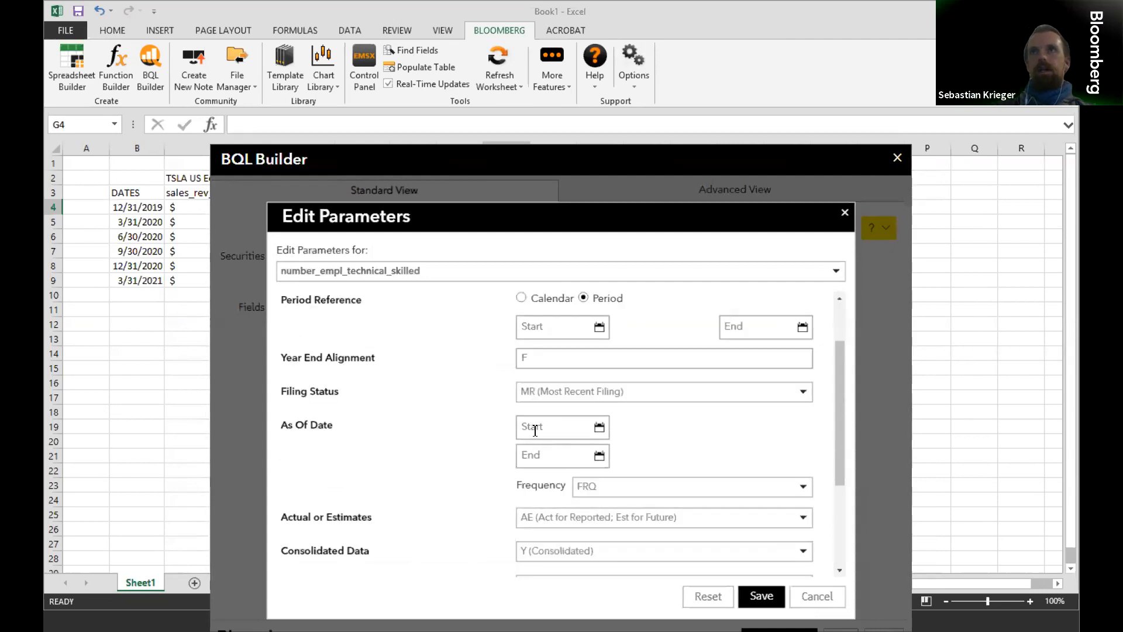
left_click(585, 515)
left_click(584, 498)
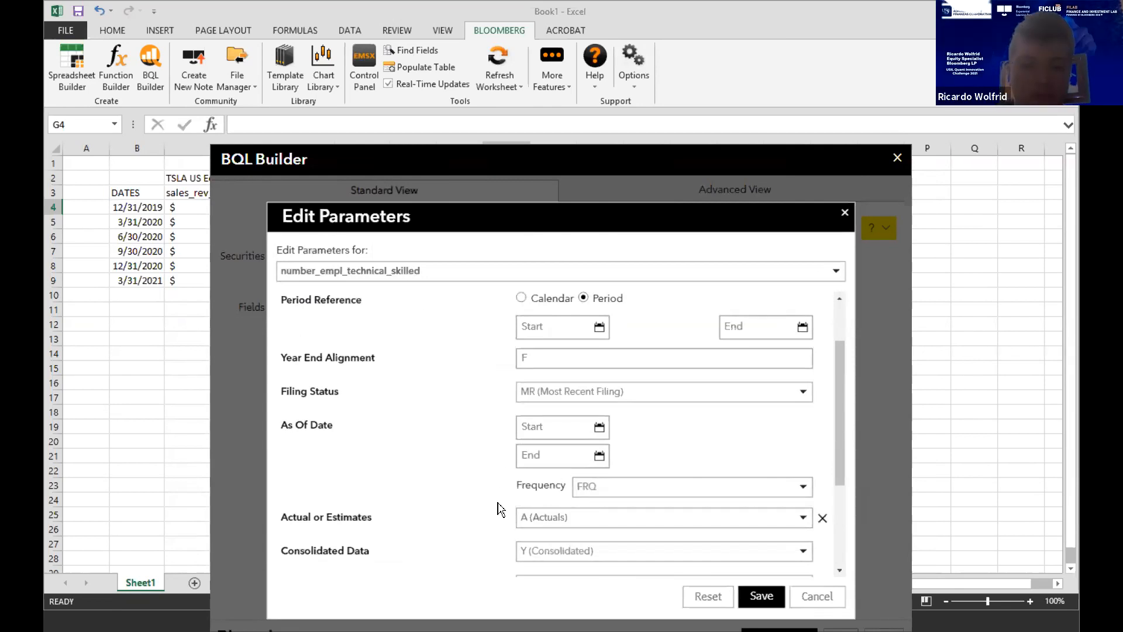
scroll(500, 508, "down", 2)
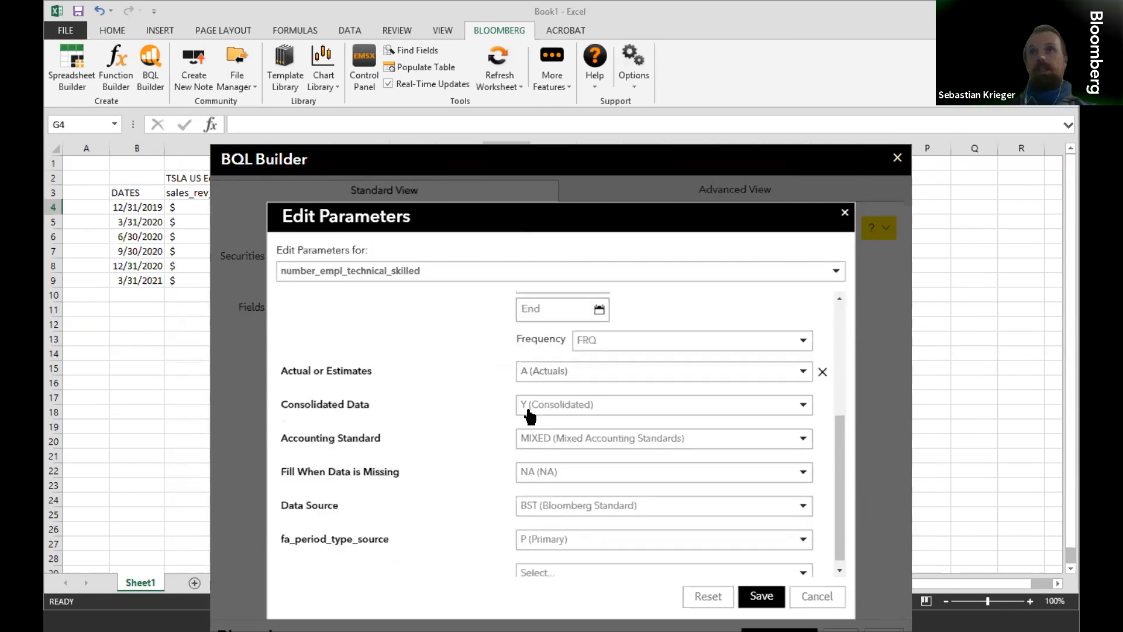
left_click(530, 404)
left_click(491, 405)
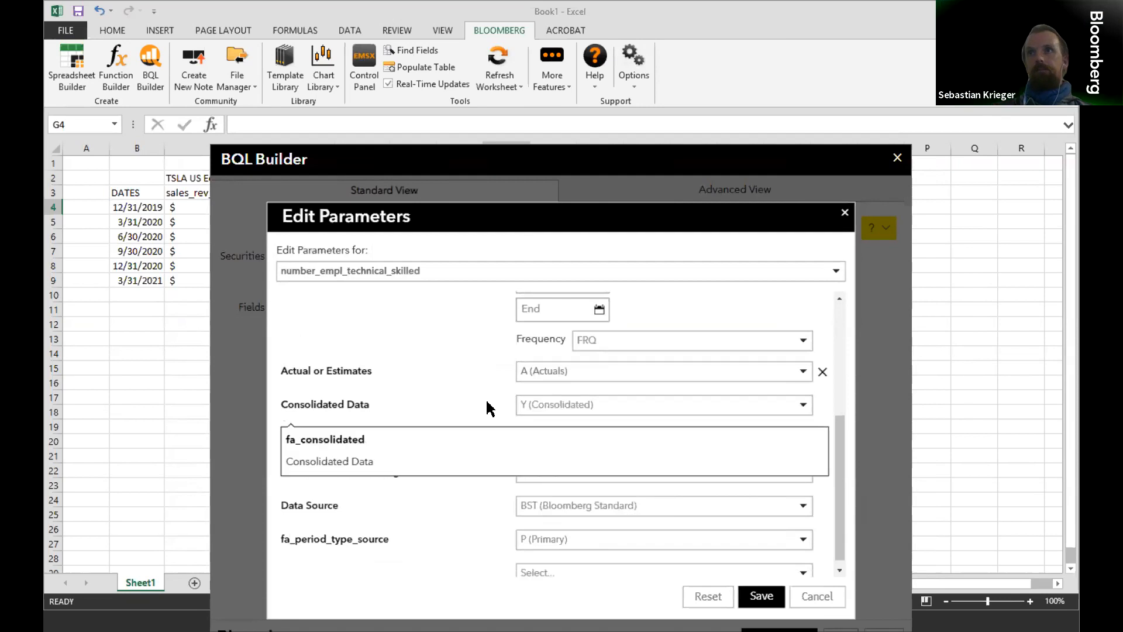
scroll(451, 485, "down", 1)
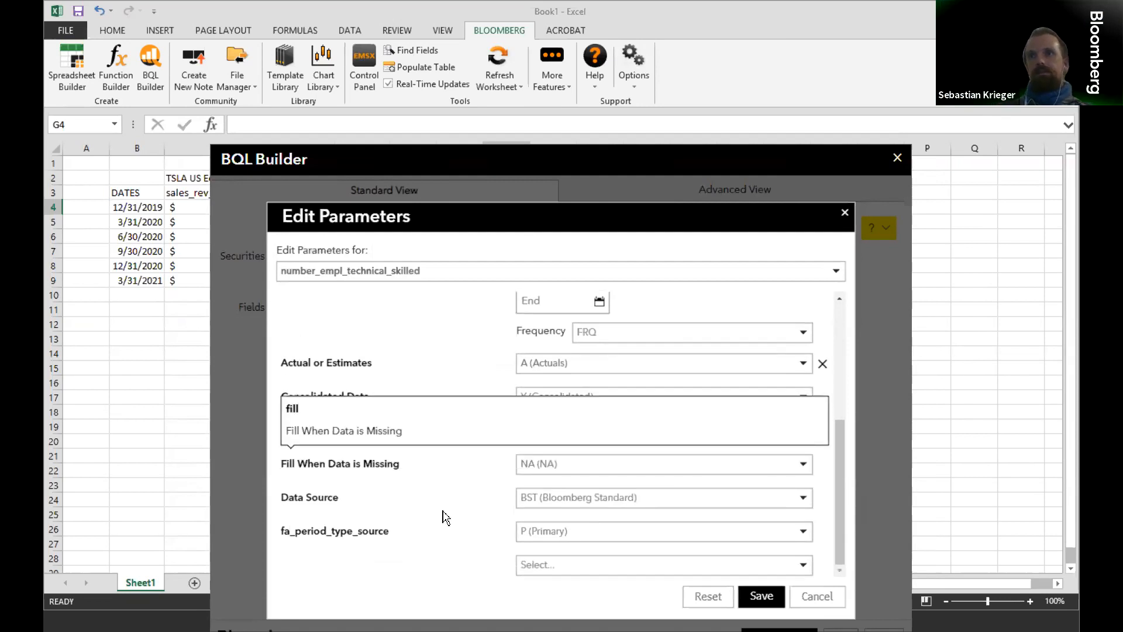
Step: Save and preview the number_empl_technical_skilled query, then preview it again with the Period Type set to A (Annual)
left_click(760, 595)
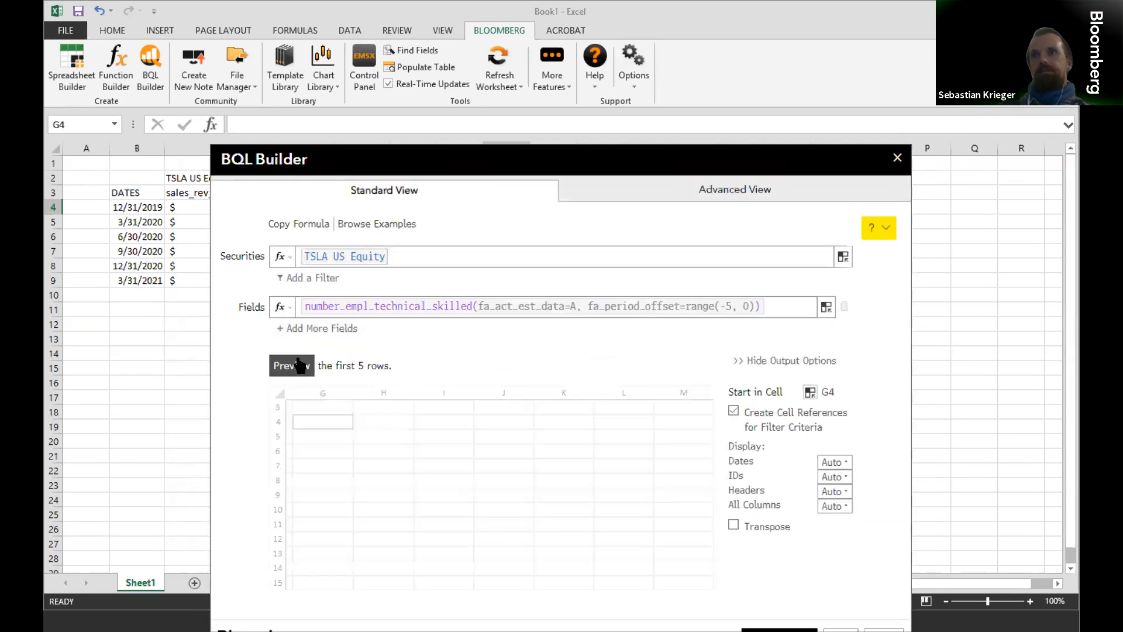
left_click(296, 365)
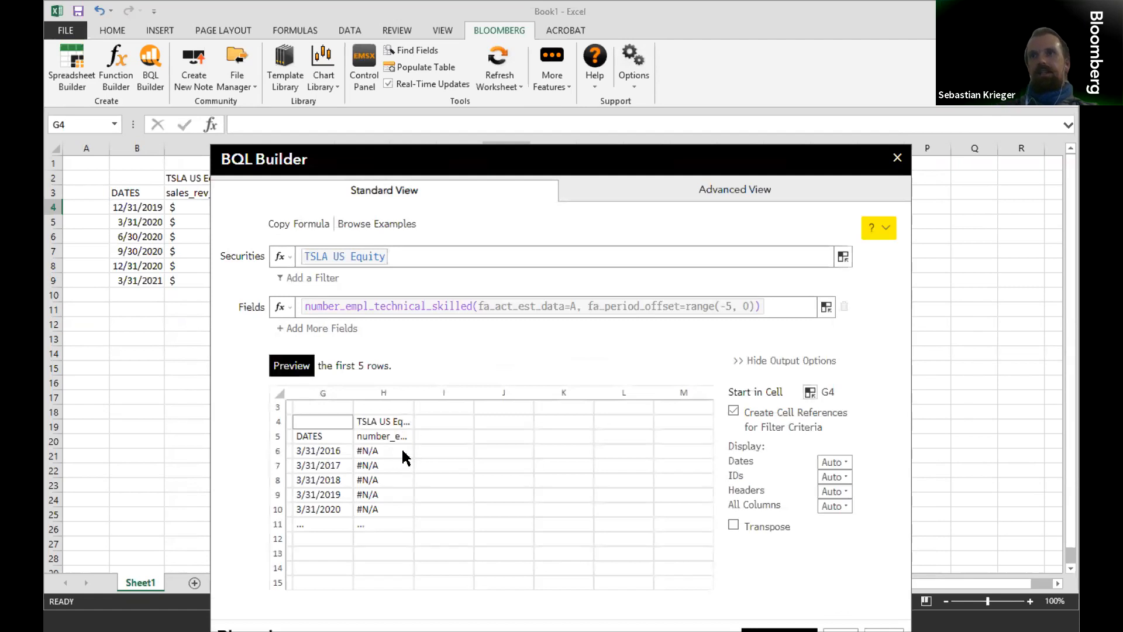
left_click(533, 308)
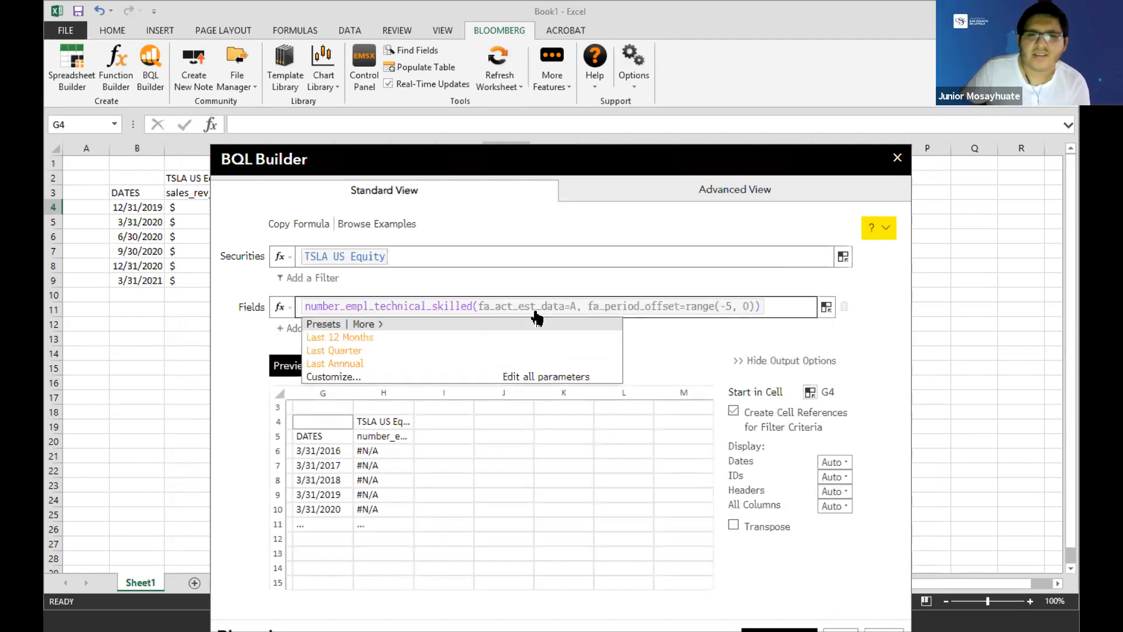
left_click(559, 377)
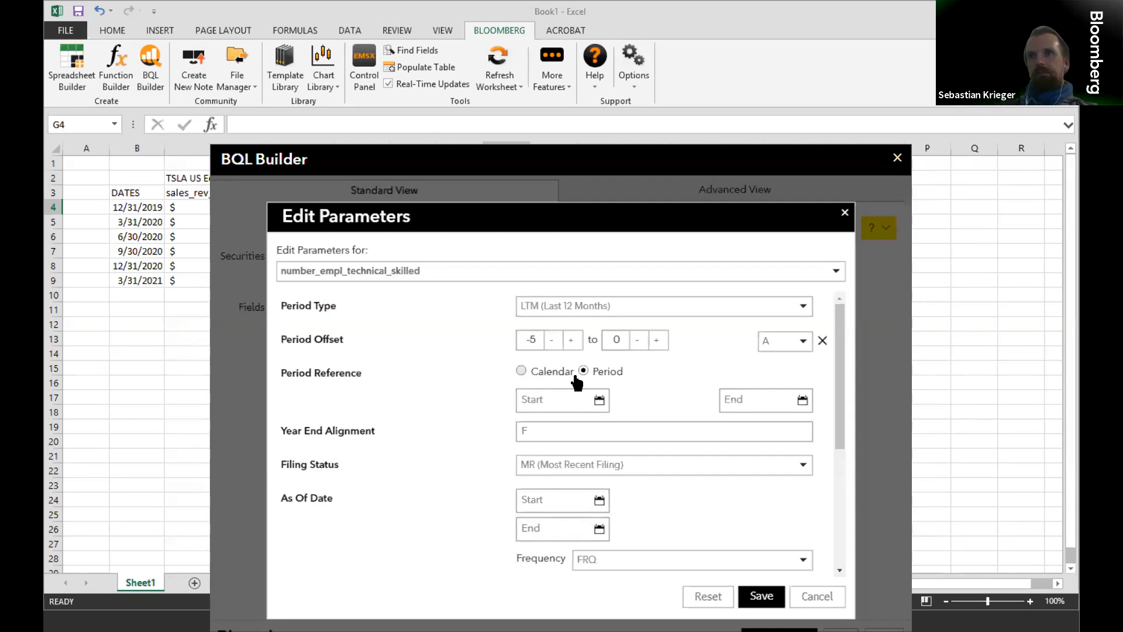
left_click(585, 305)
left_click(532, 326)
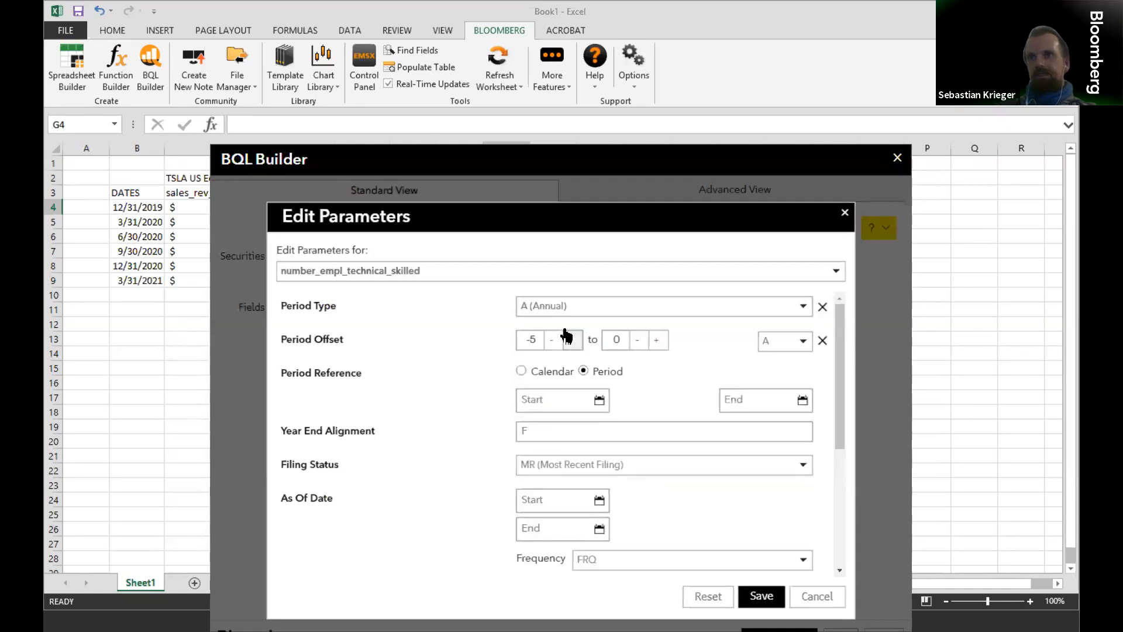
left_click(749, 599)
left_click(303, 370)
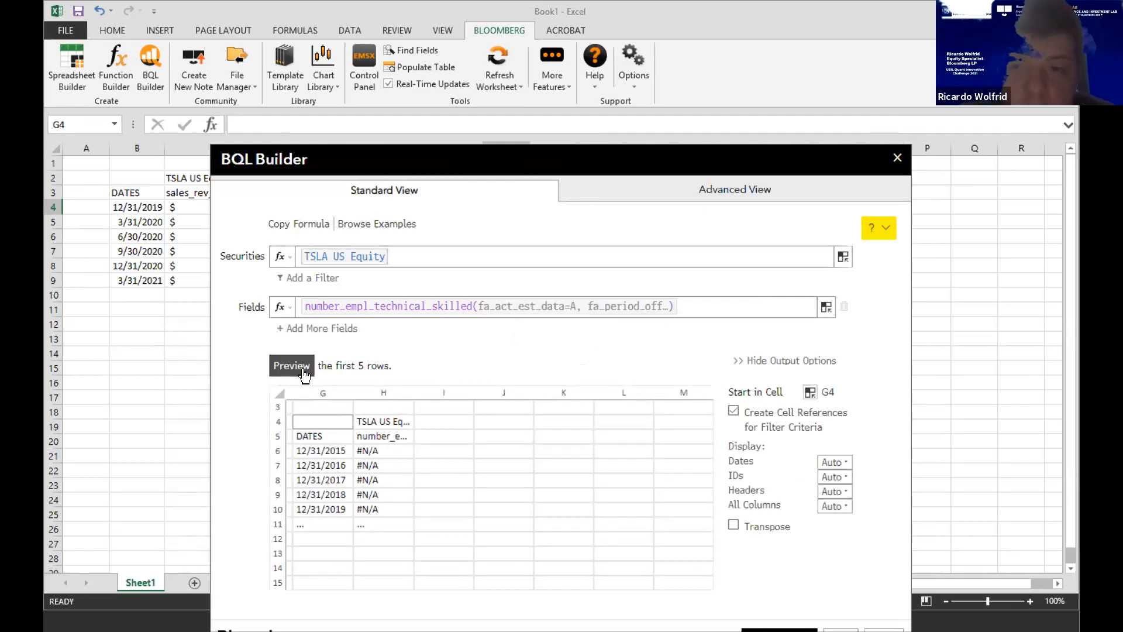
left_click(584, 308)
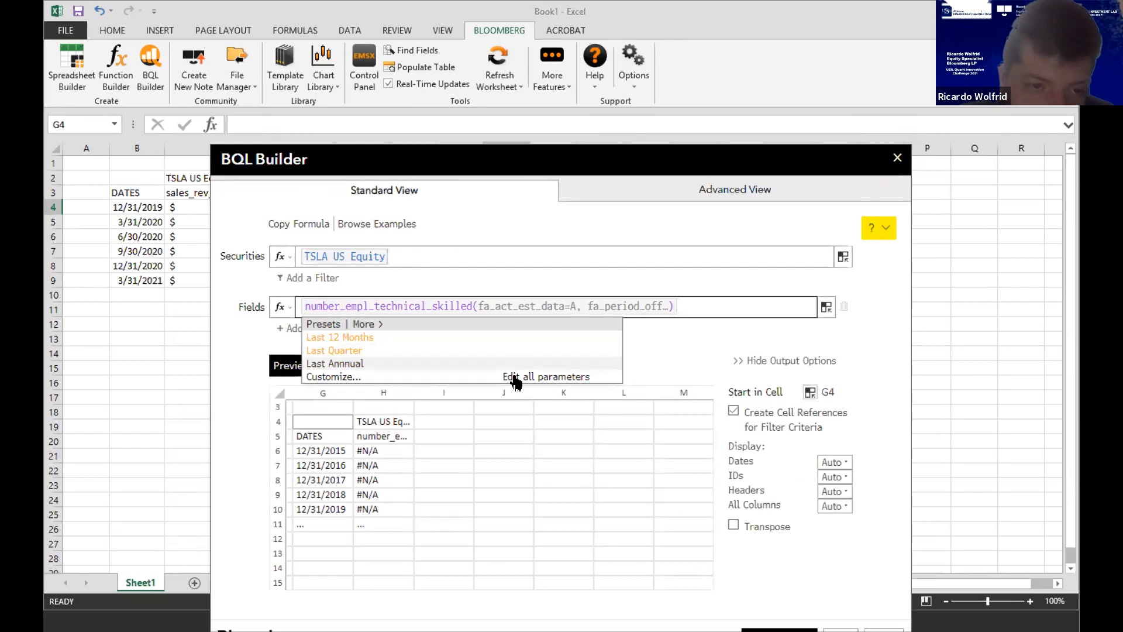
left_click(515, 378)
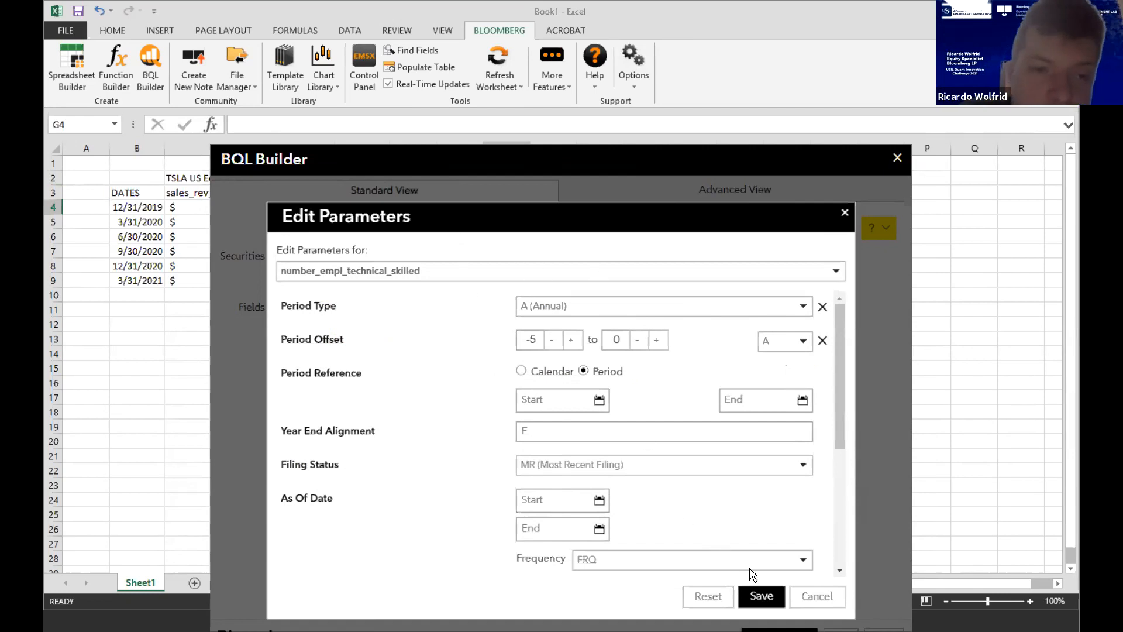
left_click(799, 598)
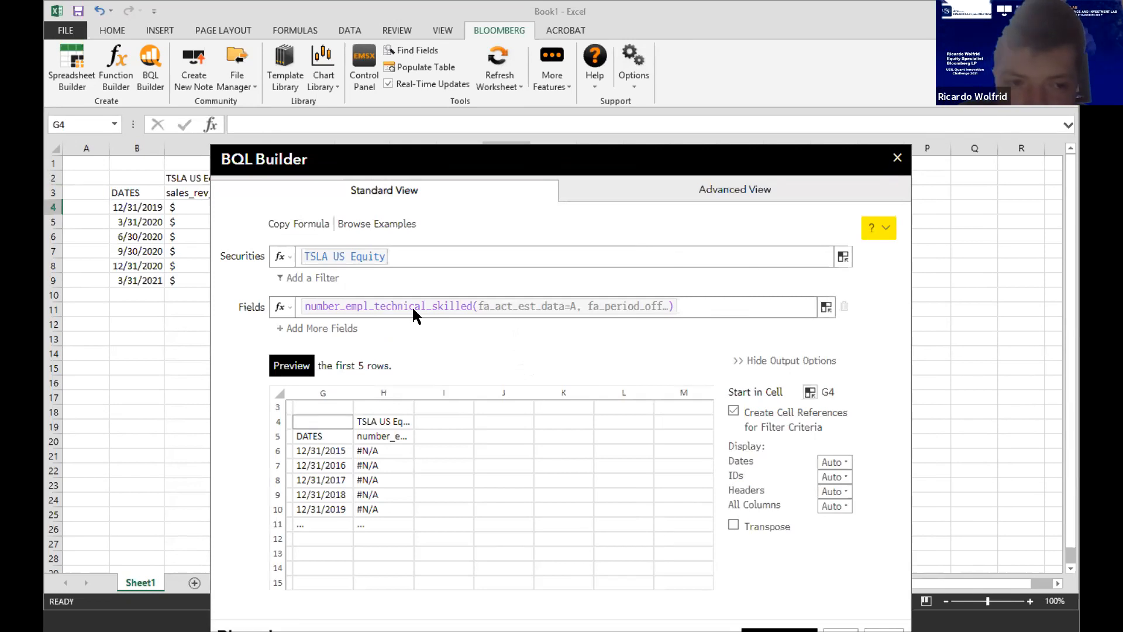
Step: Remove the number_empl_technical_skilled field and search the data items for employ
left_click(384, 306)
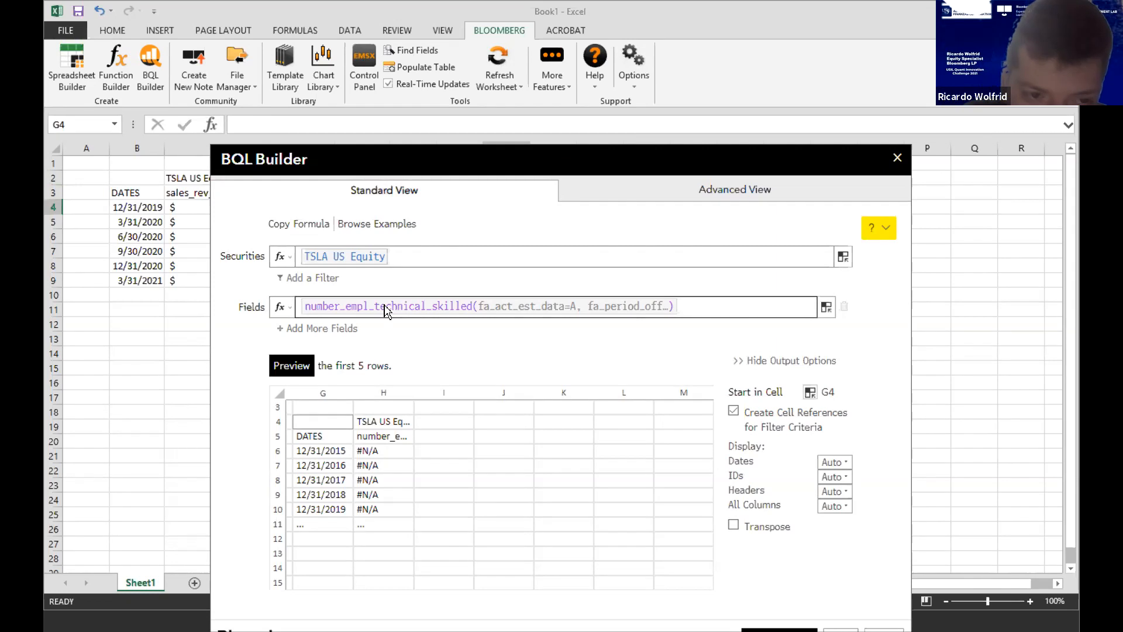
left_click(704, 313)
key("BackSpace")
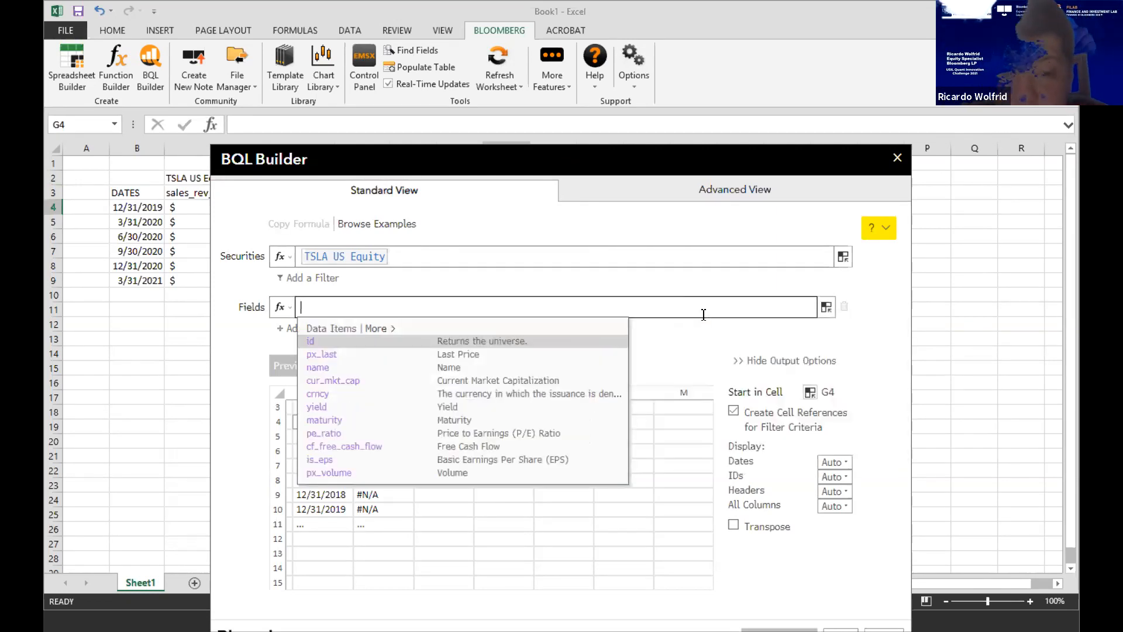
type("employ")
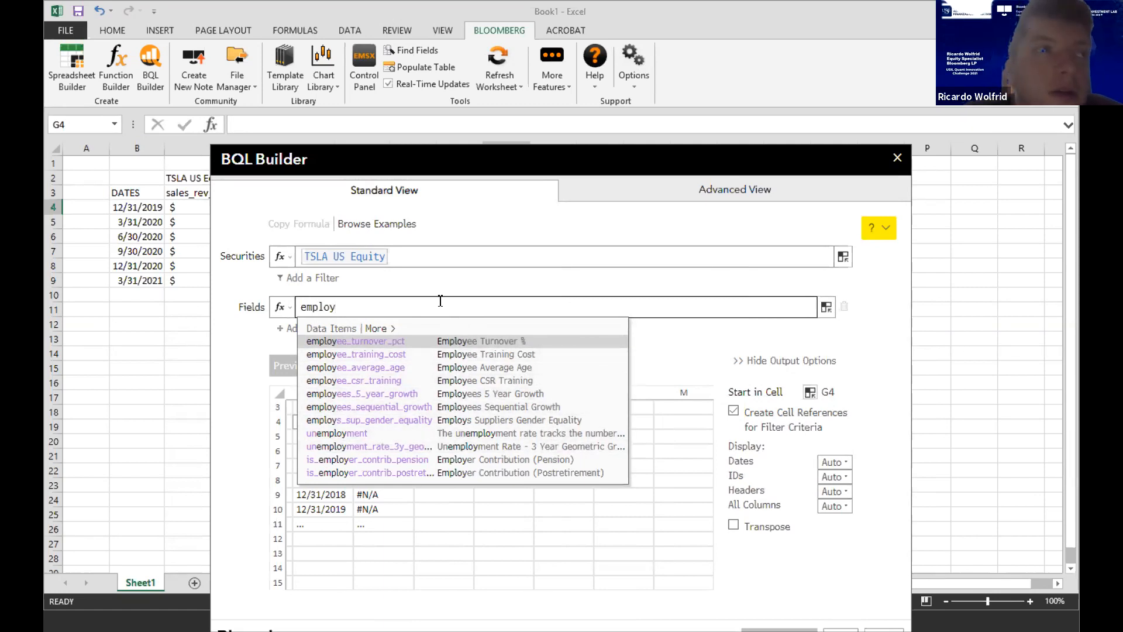
type("e")
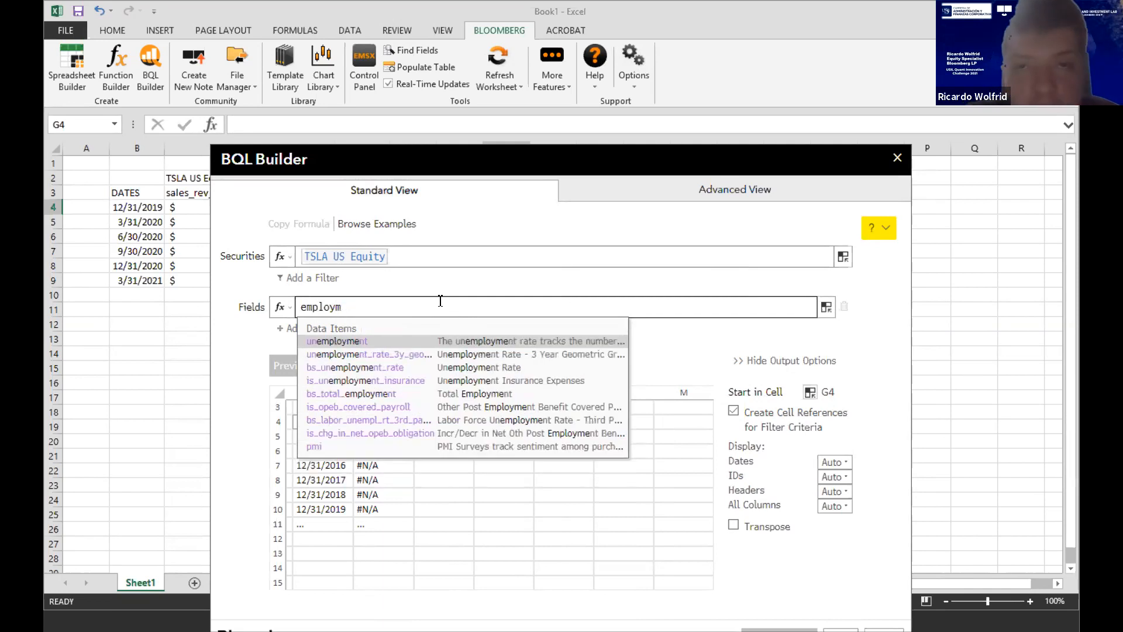
type("e")
type("s")
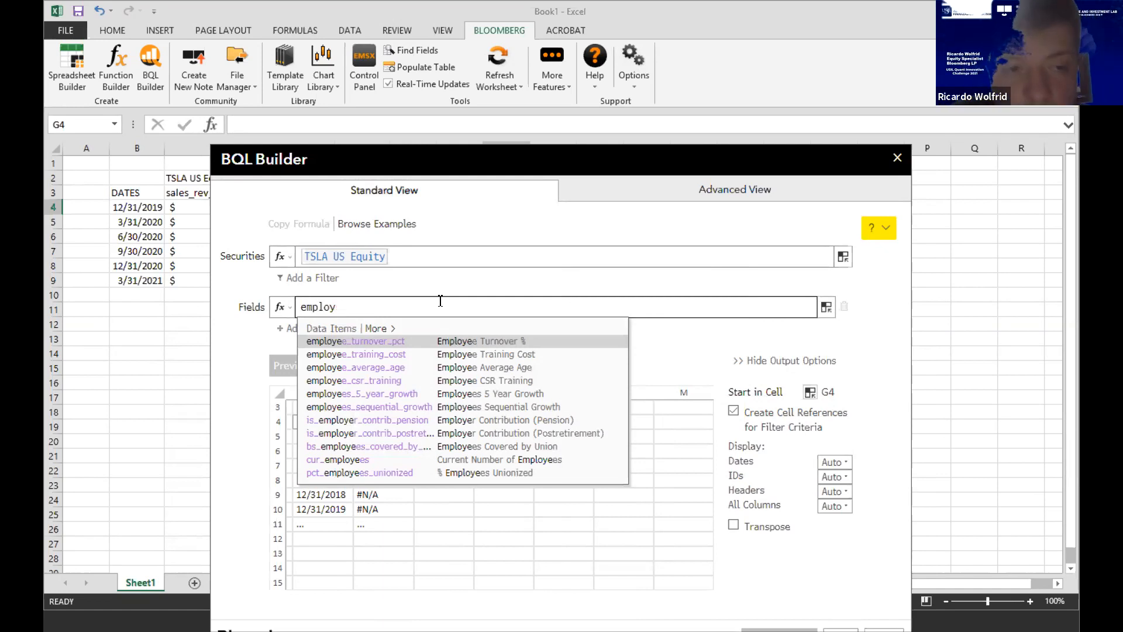
Step: Search the data items for total, total_number and total_empl
key("BackSpace")
key("BackSpace")
key("BackSpace")
key("BackSpace")
type("total")
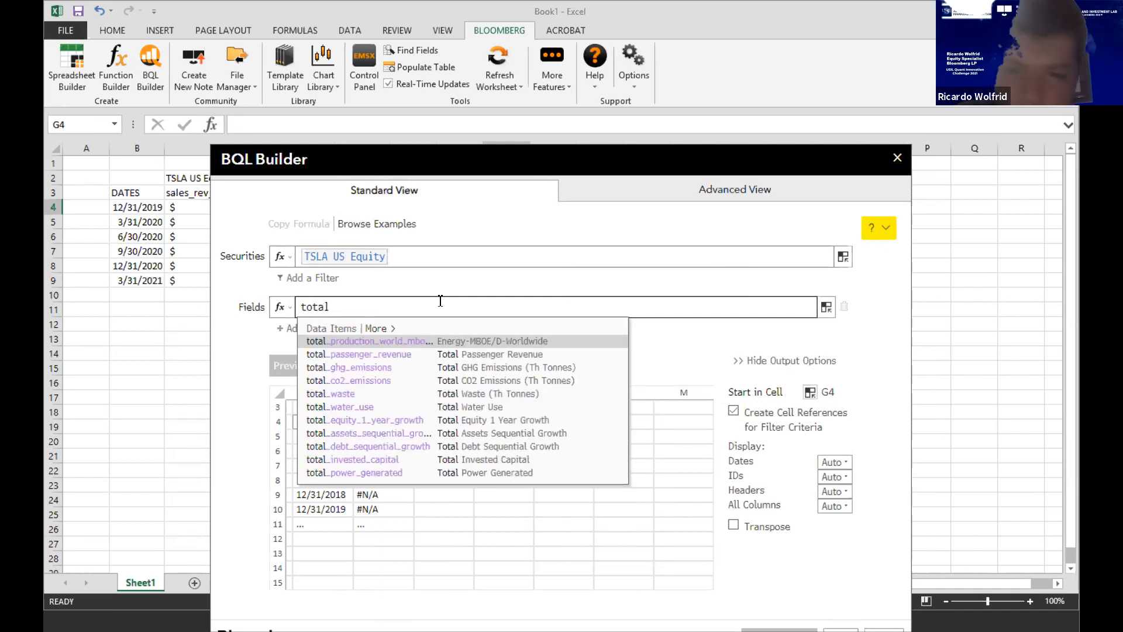
type("?")
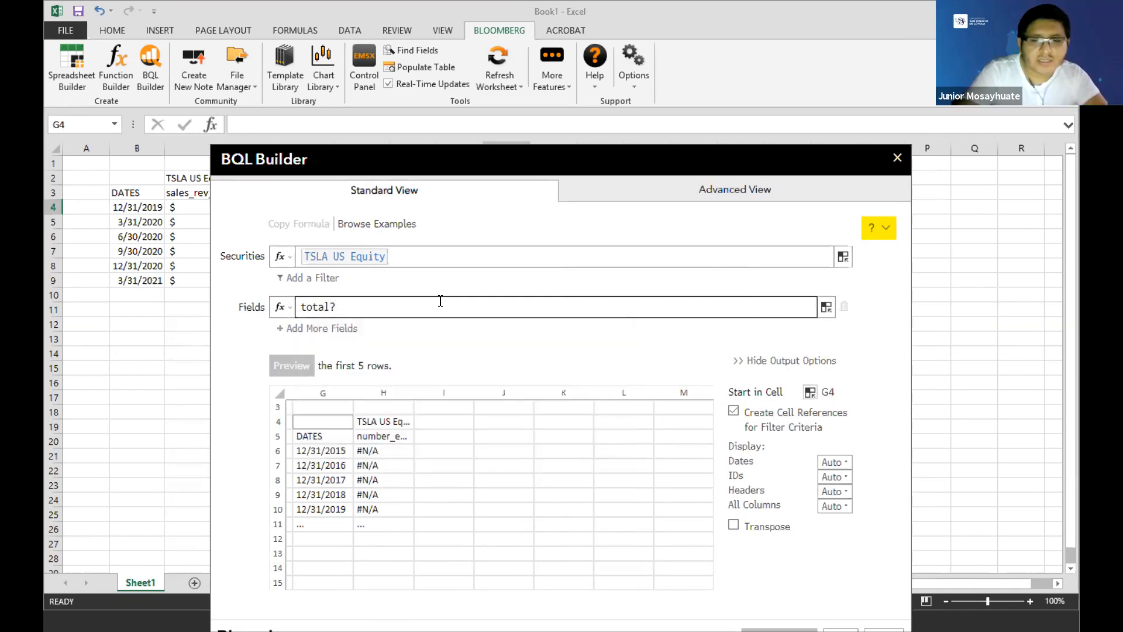
key("BackSpace")
type("_number")
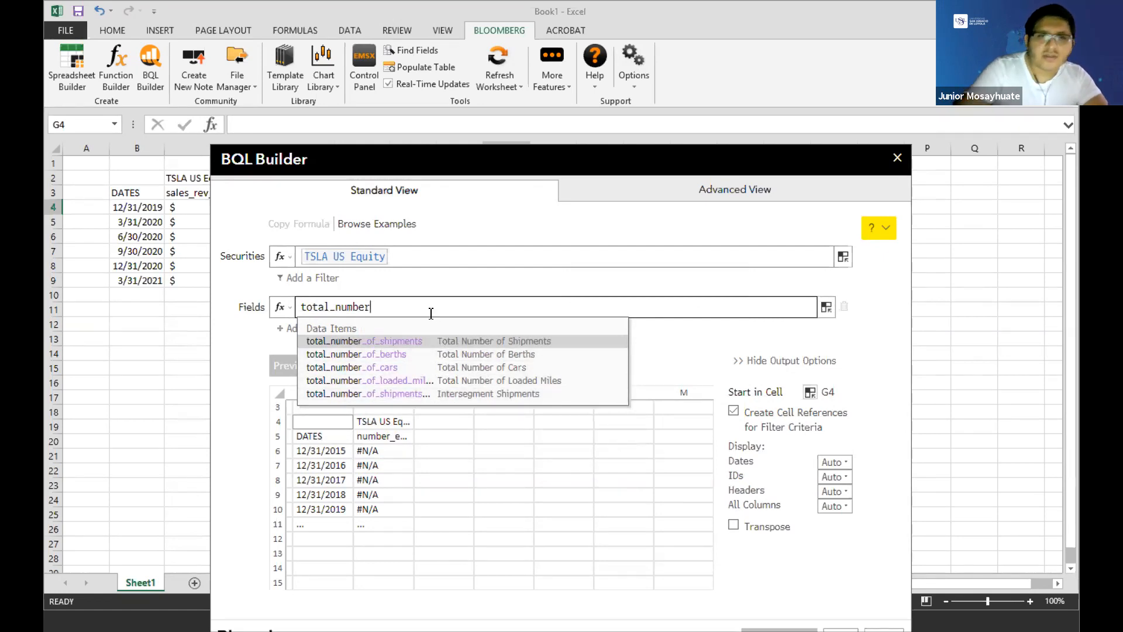
key("BackSpace")
key("BackSpace")
key("BackSpace")
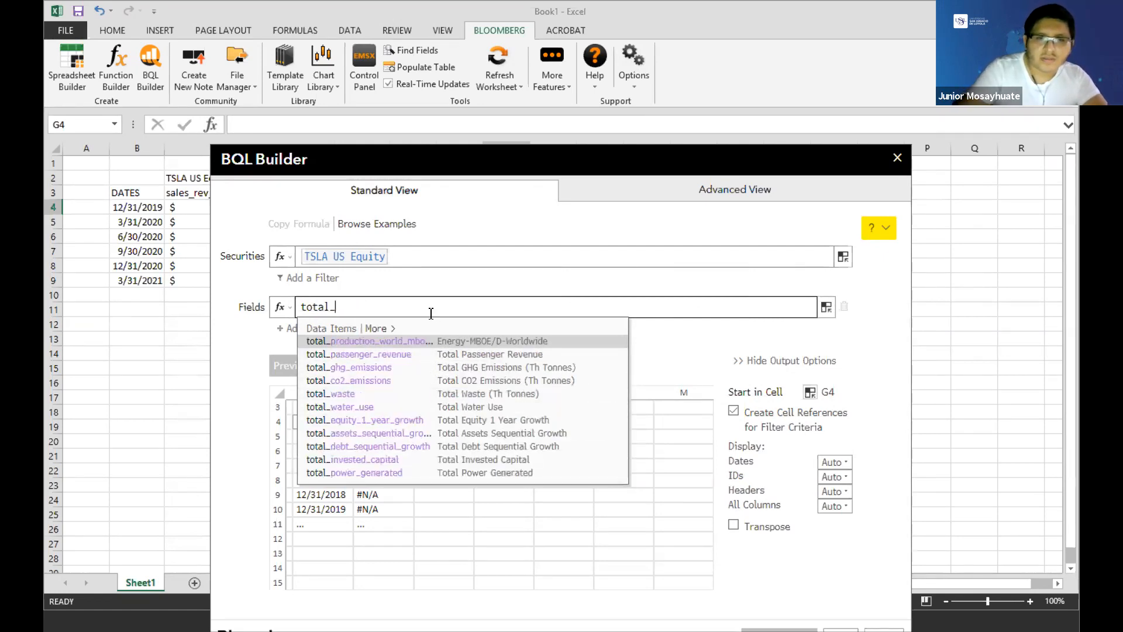
type("empl")
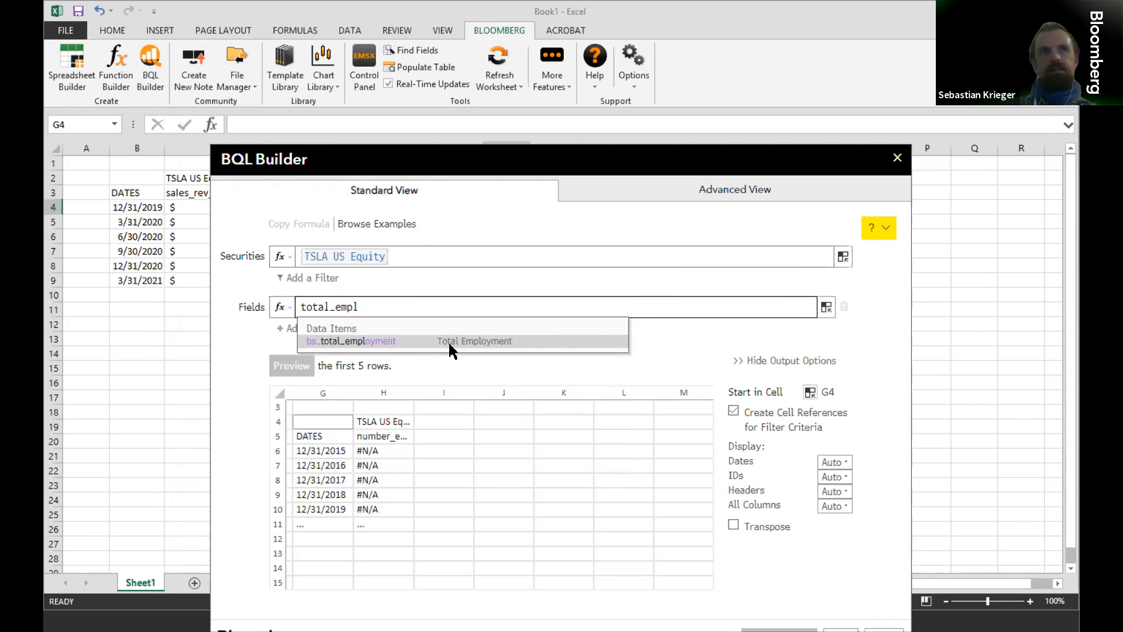
Step: Search the data items for number_em and add number_employees_csr as the query field
key("BackSpace")
key("BackSpace")
key("BackSpace")
key("BackSpace")
key("BackSpace")
key("BackSpace")
key("BackSpace")
key("BackSpace")
key("BackSpace")
key("BackSpace")
type("num")
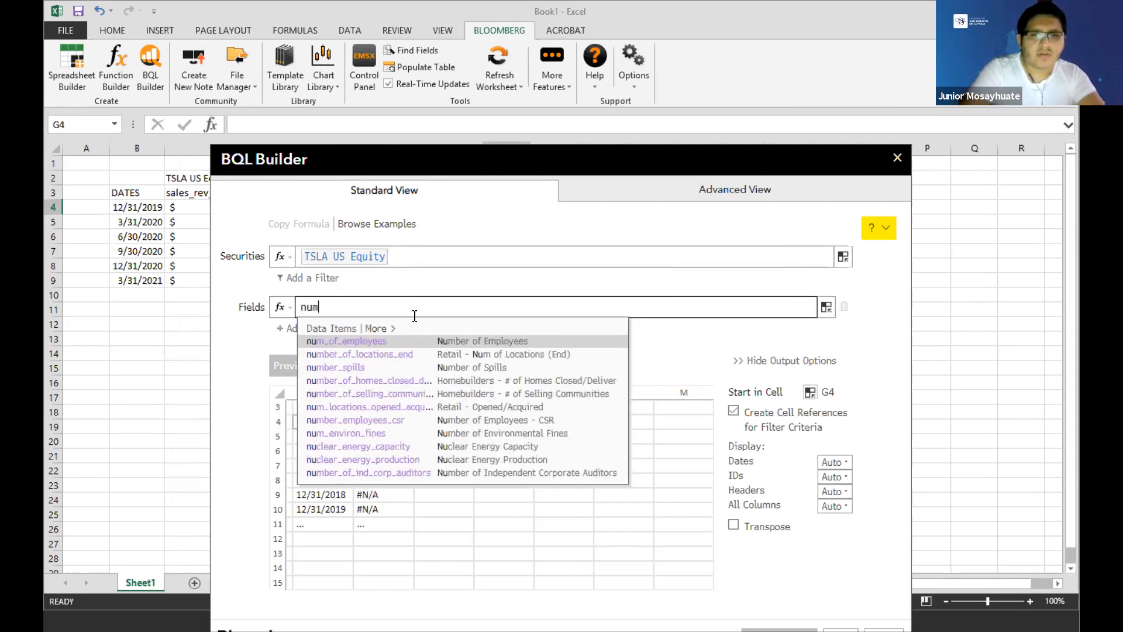
type("ber_em")
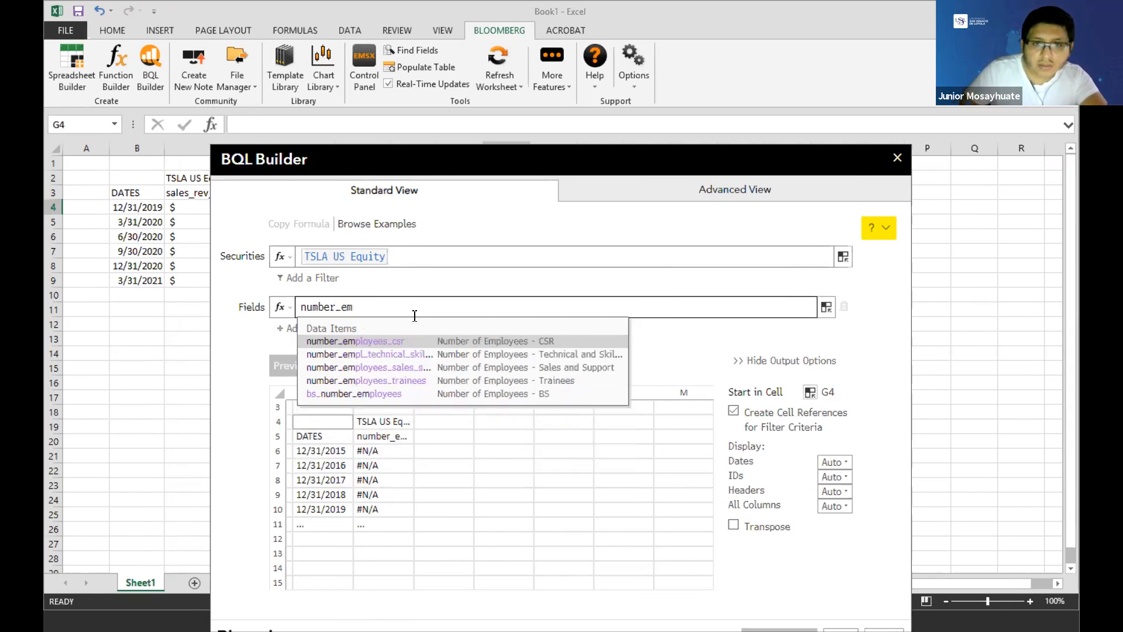
left_click(459, 340)
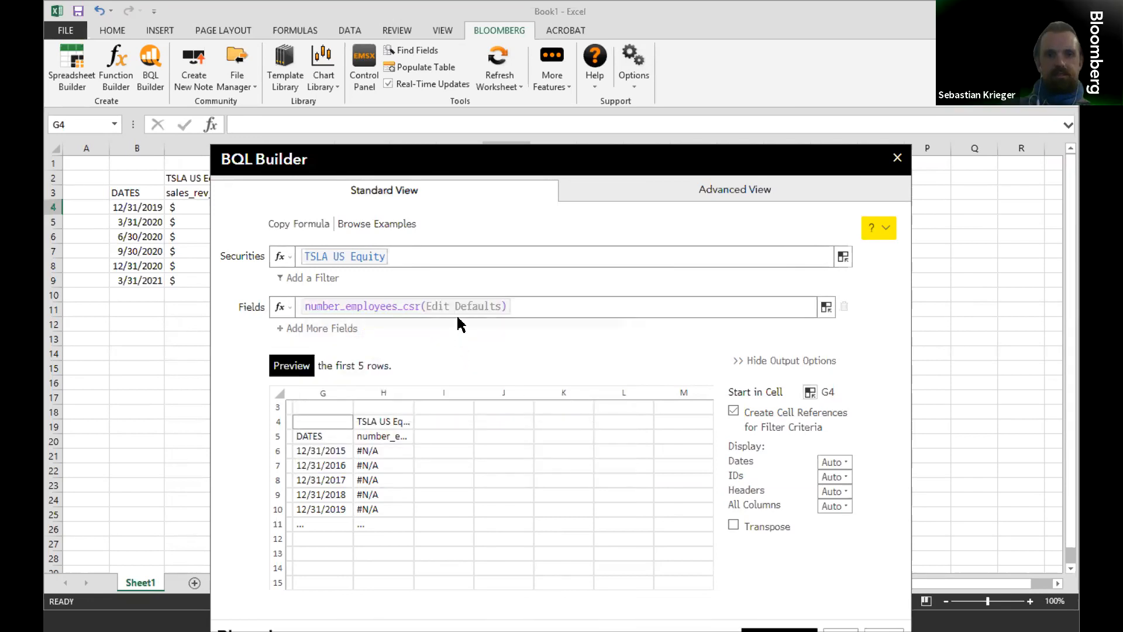
Step: Set the number_employees_csr period offset range to -5 to 0 and its Period Type to A (Annual)
left_click(500, 310)
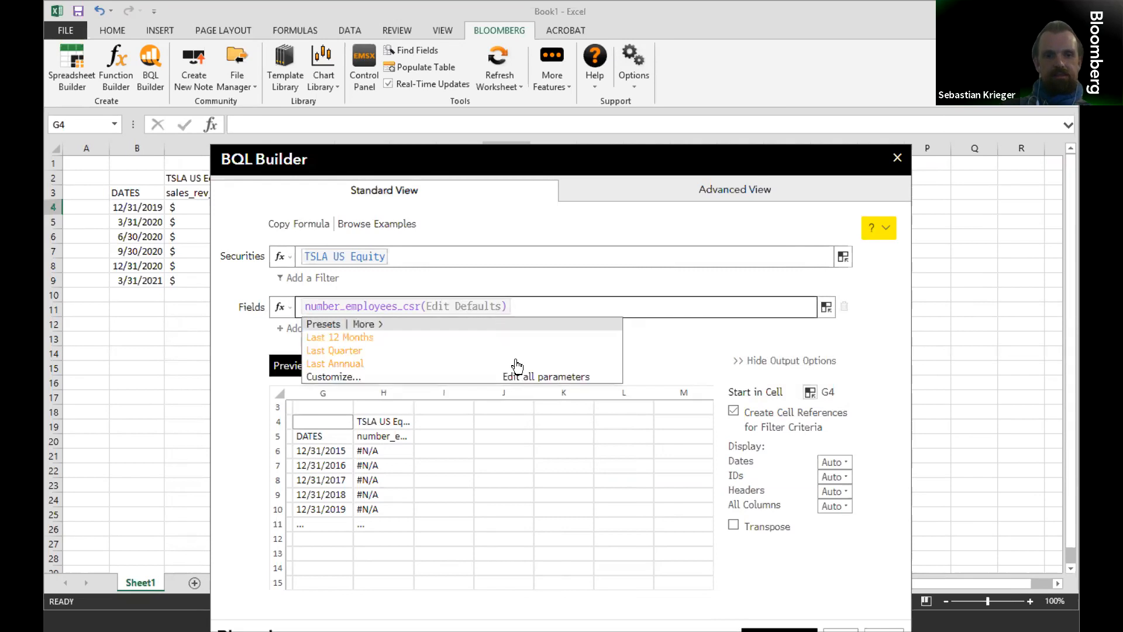
left_click(522, 377)
left_click(559, 344)
left_click(559, 344)
left_click(559, 344)
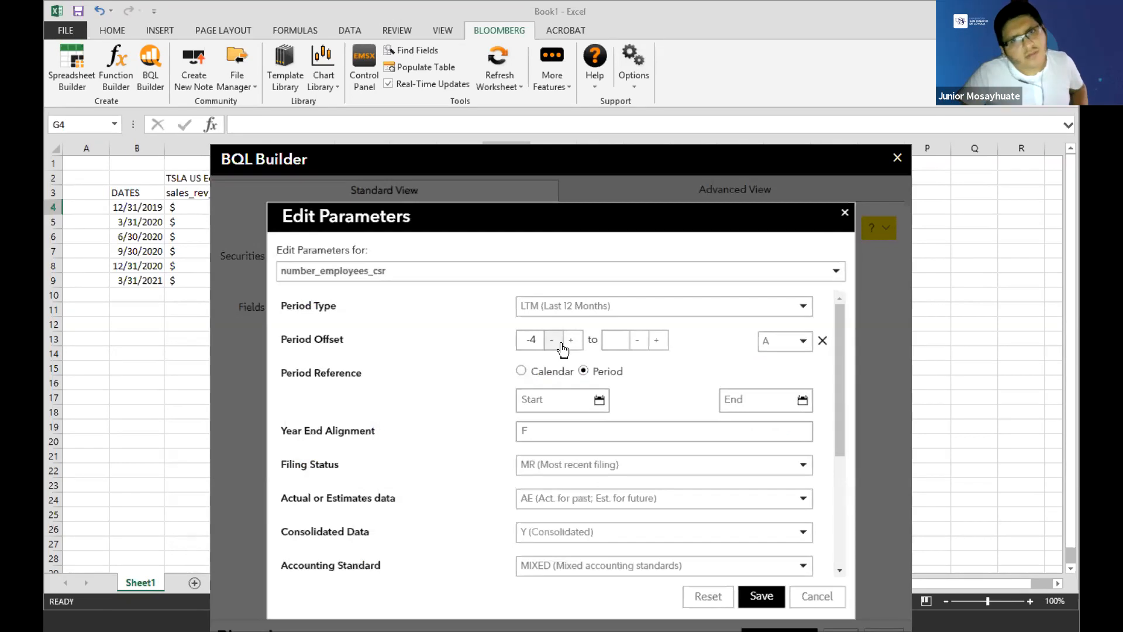
left_click(660, 343)
left_click(639, 345)
left_click(668, 306)
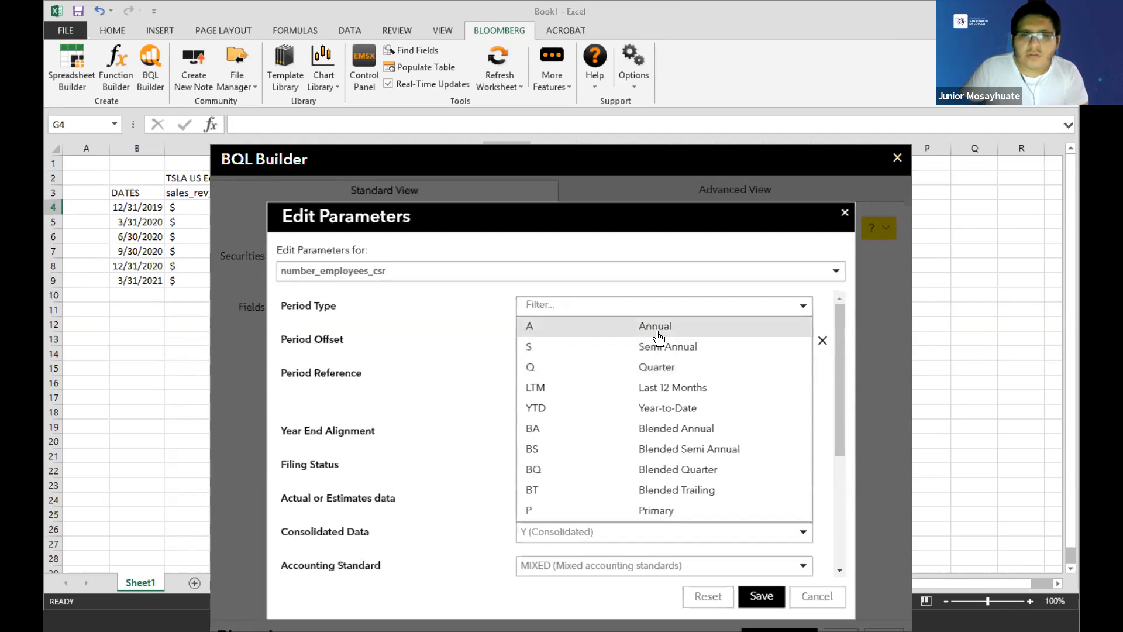
left_click(657, 332)
Step: Set Actual or Estimates data to A (Actuals) for number_employees_csr, save the parameters and preview the query
scroll(483, 420, "down", 1)
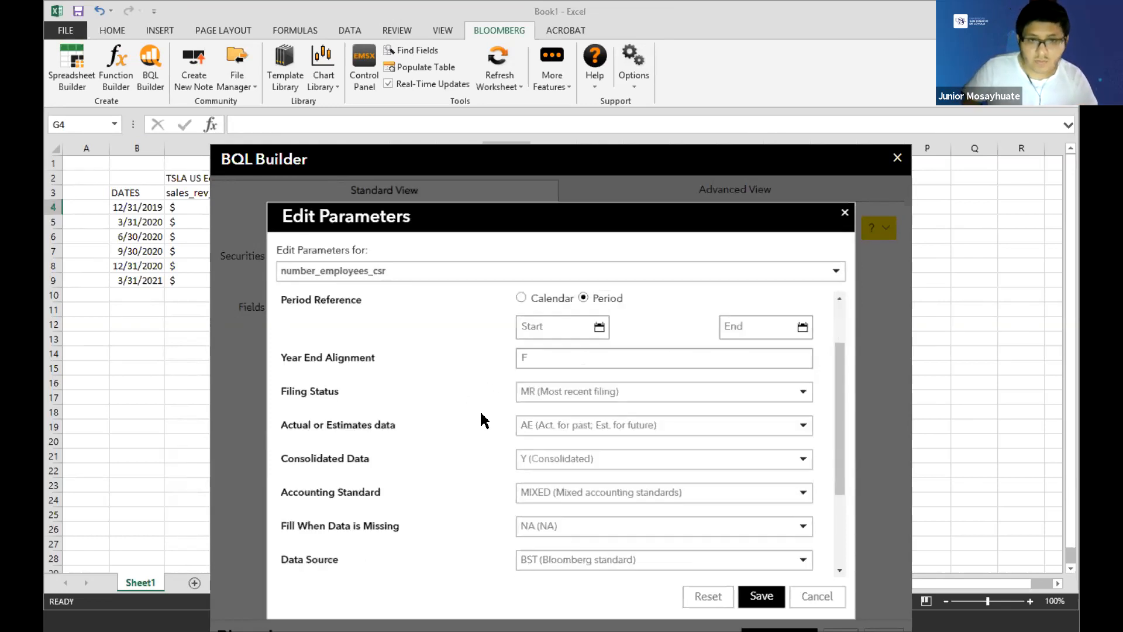
scroll(483, 419, "down", 1)
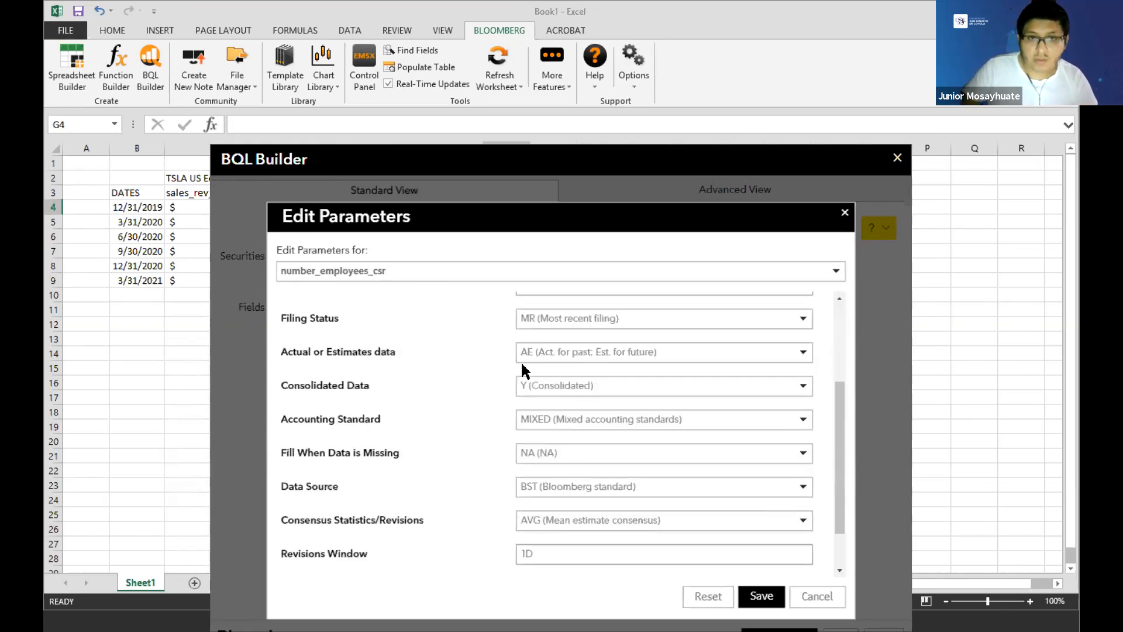
left_click(570, 358)
left_click(582, 417)
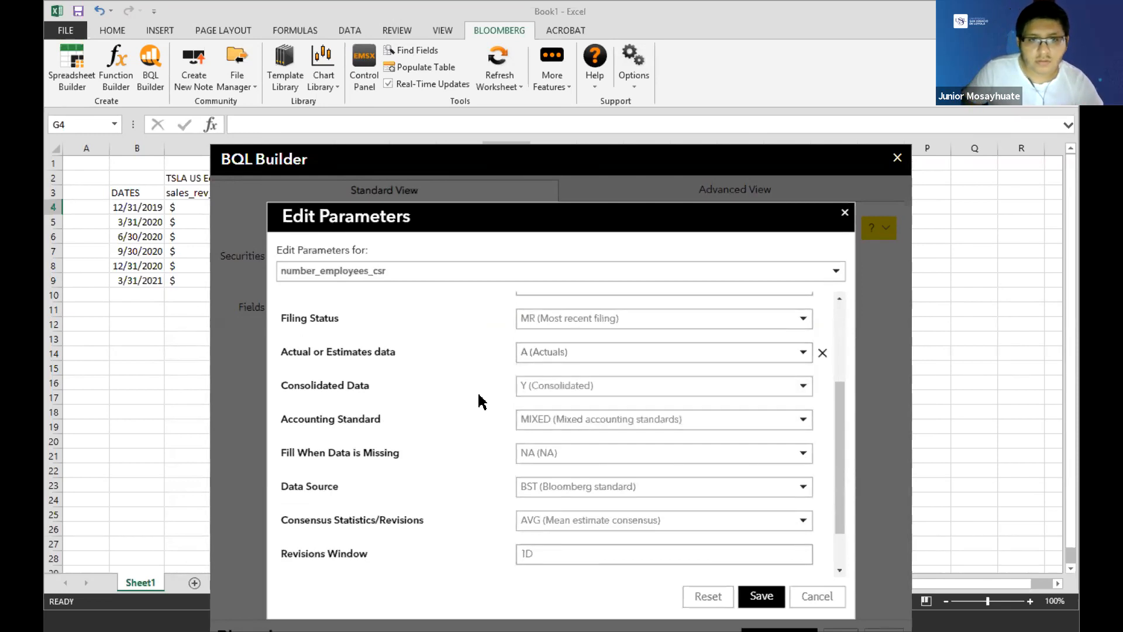
scroll(484, 471, "down", 1)
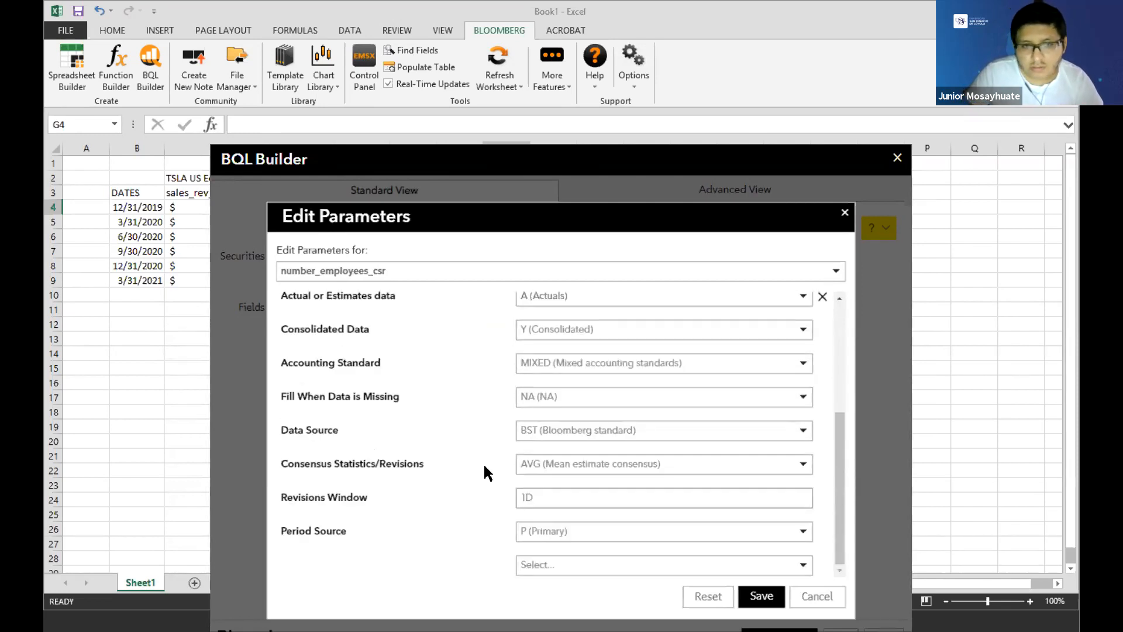
left_click(760, 595)
left_click(291, 386)
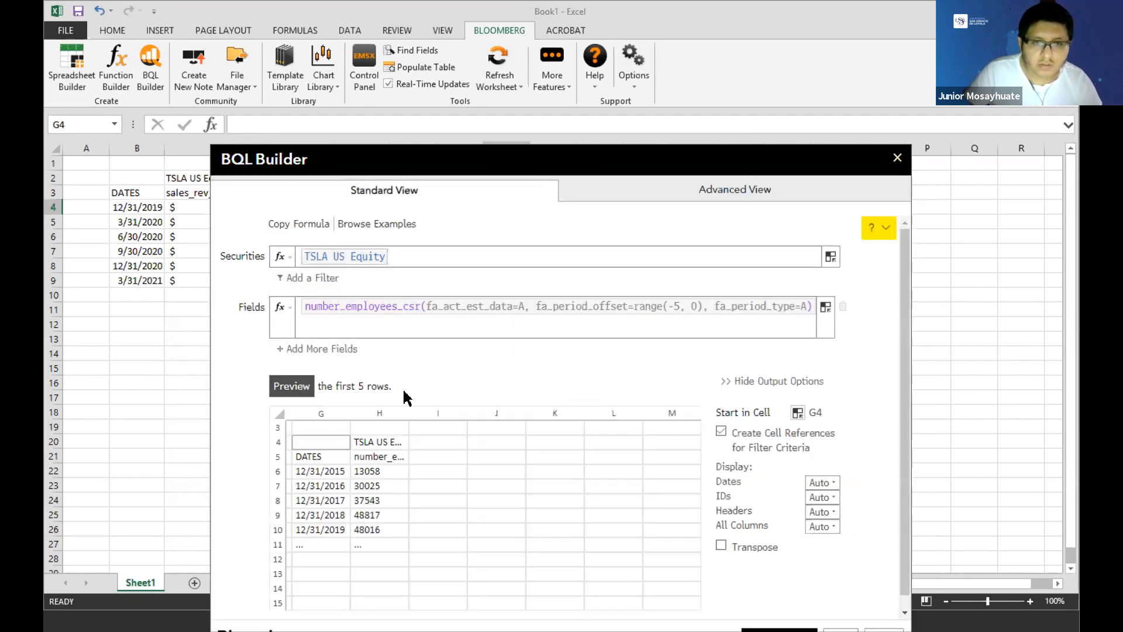
Step: Insert and run the number_employees_csr query at cell G4, and autofit column G to its dates
scroll(649, 432, "down", 1)
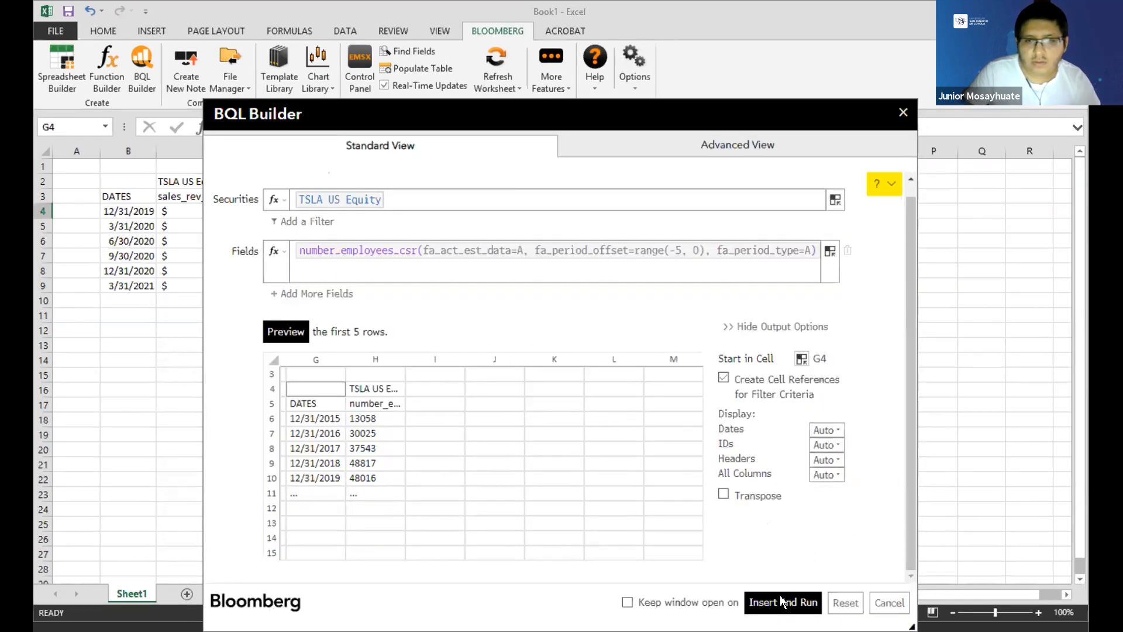
left_click(782, 601)
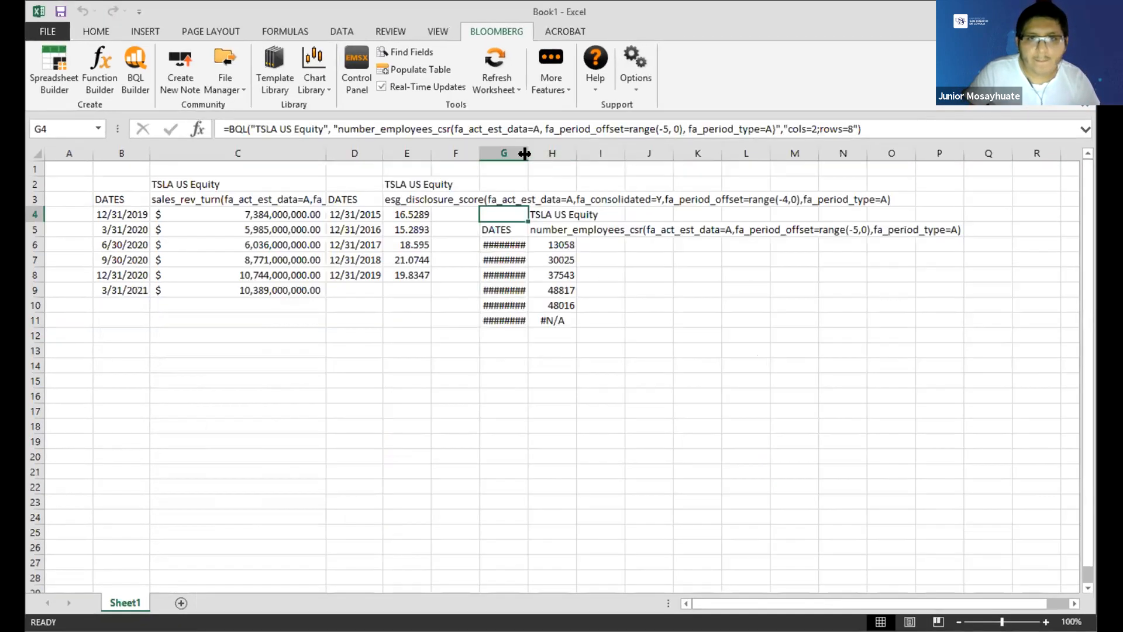
double_click(524, 153)
Step: Apply the comma number style to the employee counts in H6:H10
left_click_drag(566, 245, 567, 302)
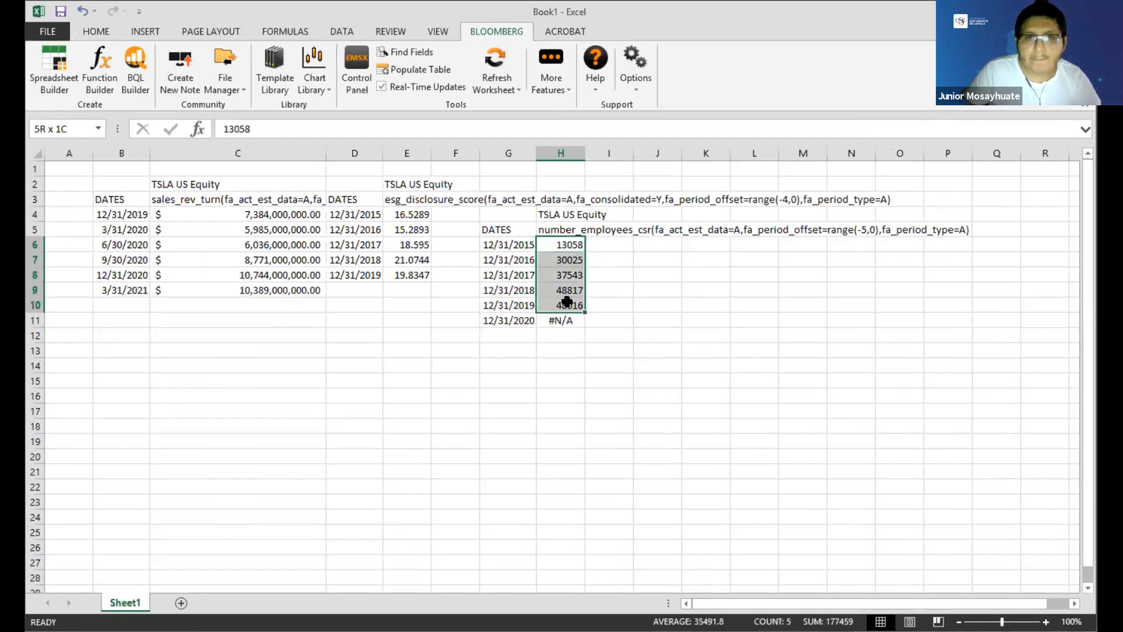
left_click(125, 32)
left_click(113, 32)
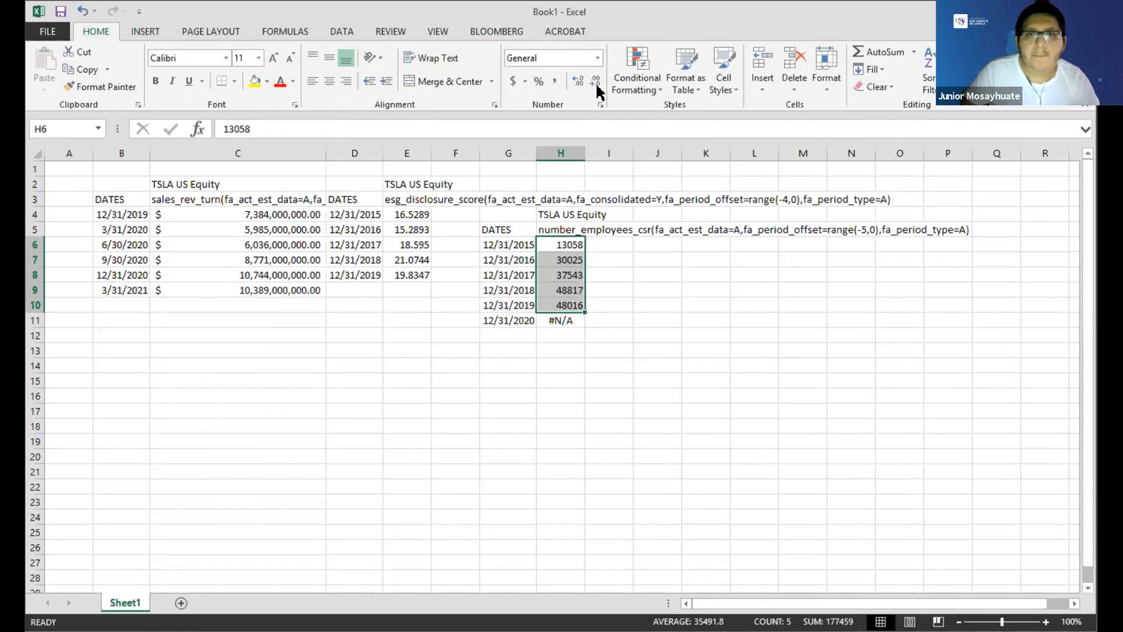
left_click(555, 83)
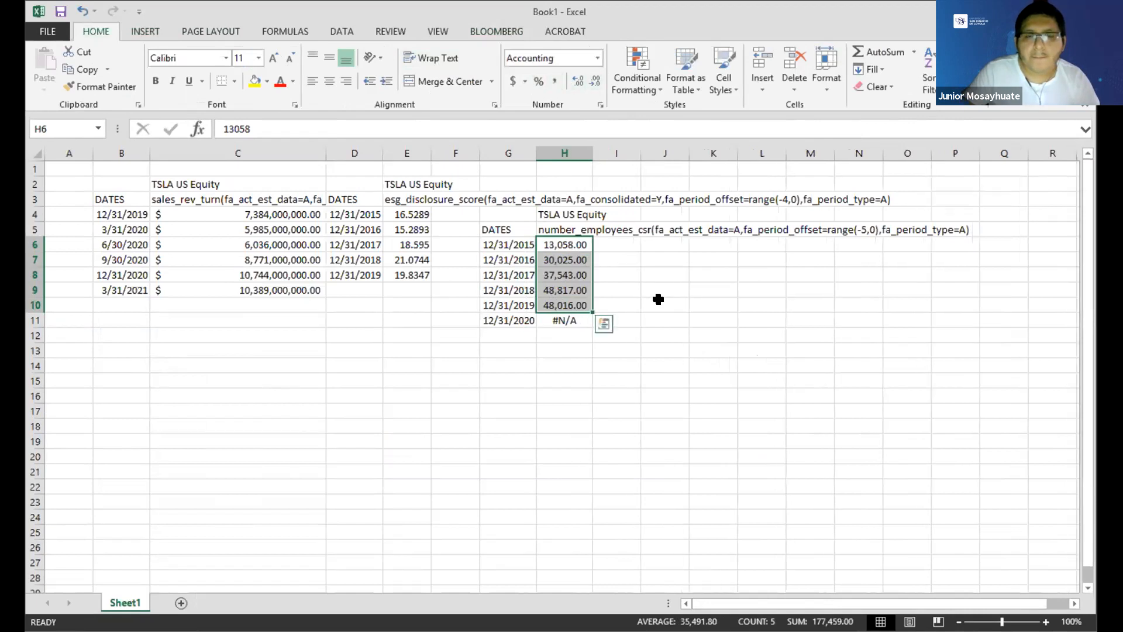
Step: Apply All Borders to the employee count table in G5:H11
left_click(657, 300)
left_click(567, 247)
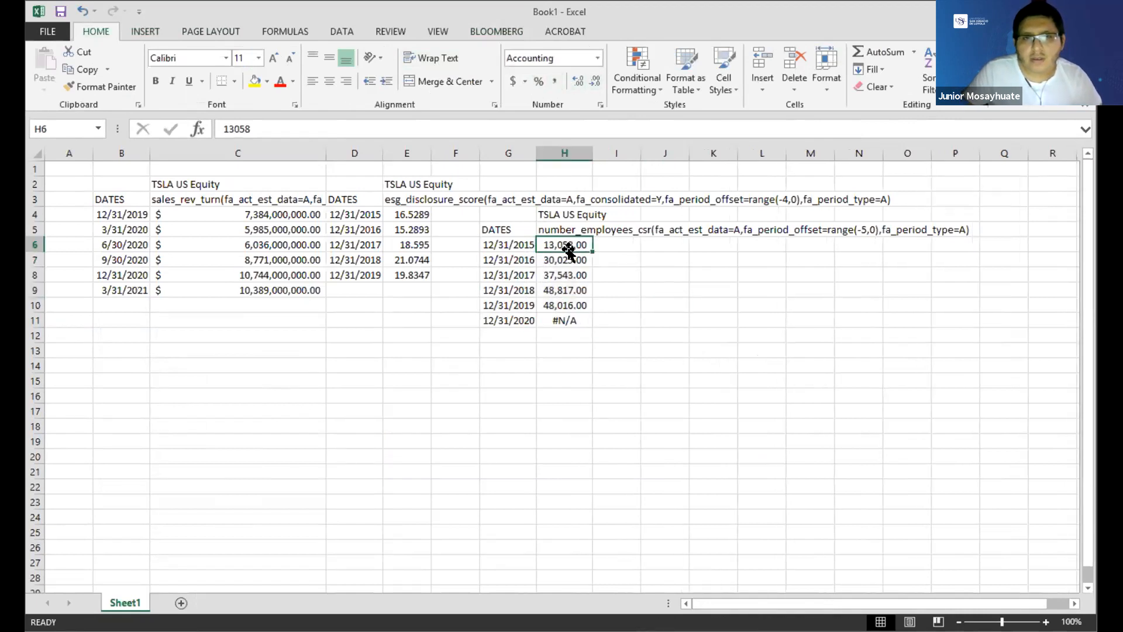
left_click(566, 274)
left_click_drag(498, 229, 563, 320)
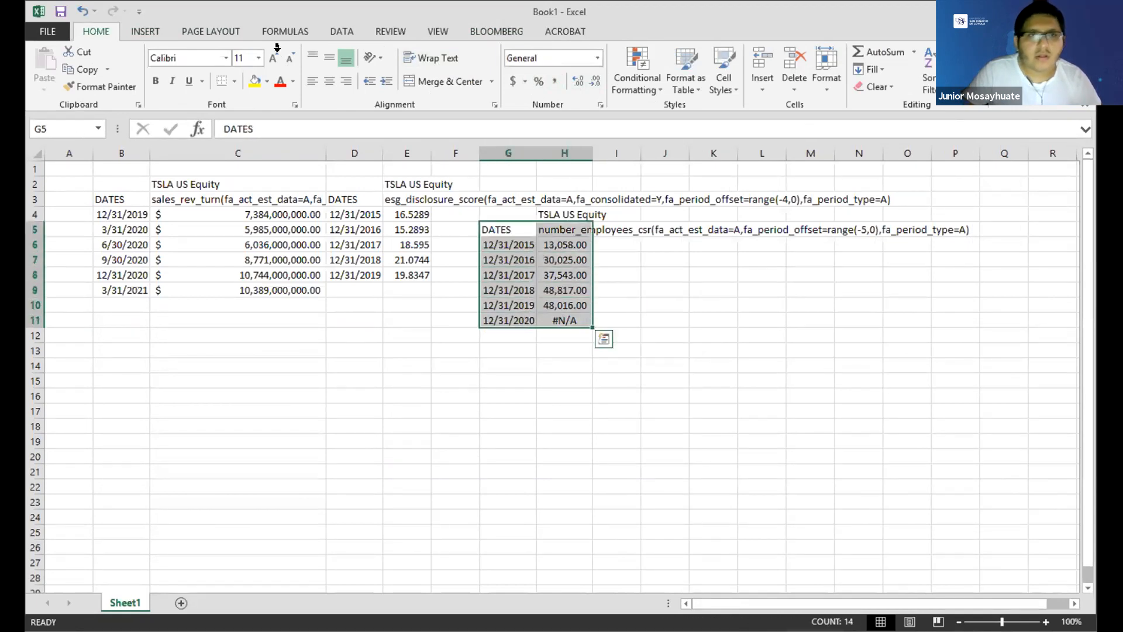
left_click(233, 84)
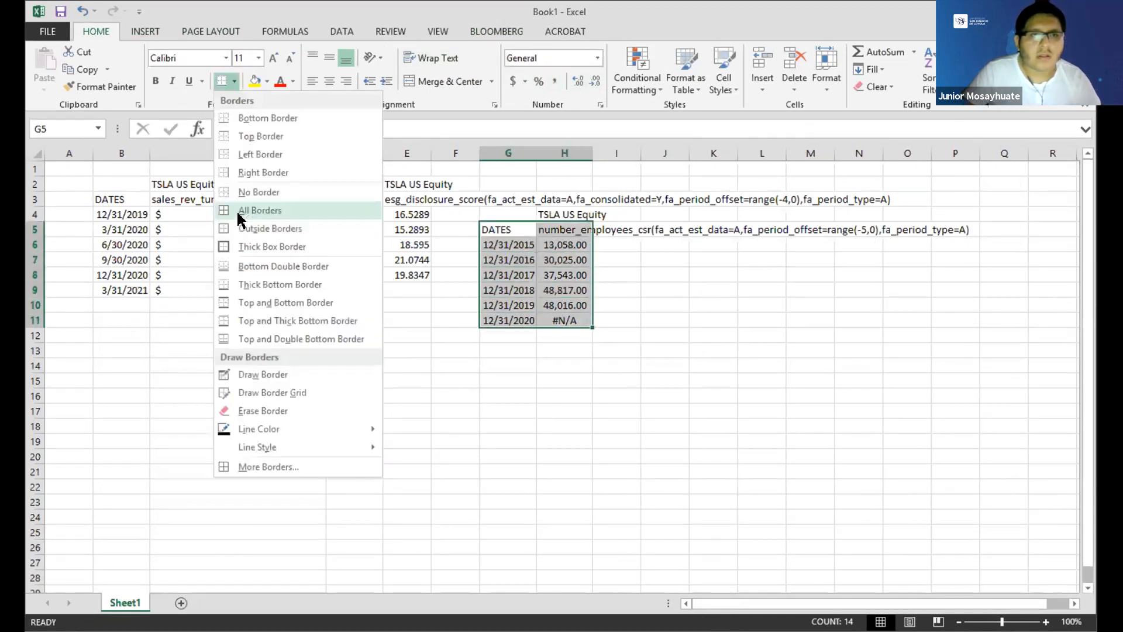
left_click(260, 210)
left_click(665, 332)
left_click(616, 245)
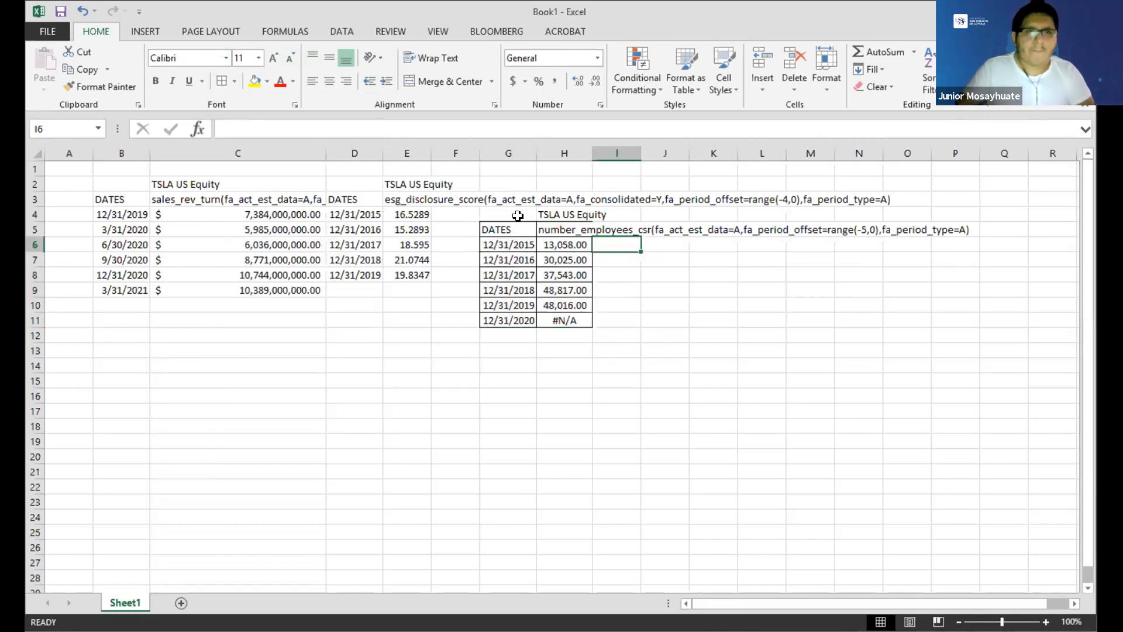
Step: Start a new BQL Builder query with its output beginning at cell B12
key("alt+Tab")
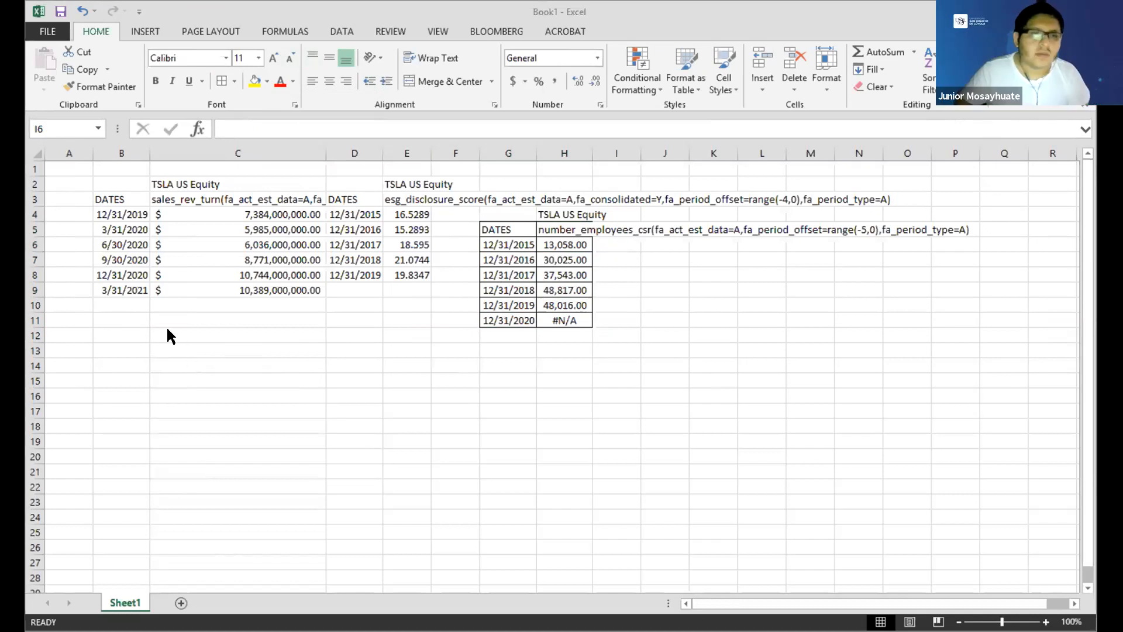
left_click(121, 335)
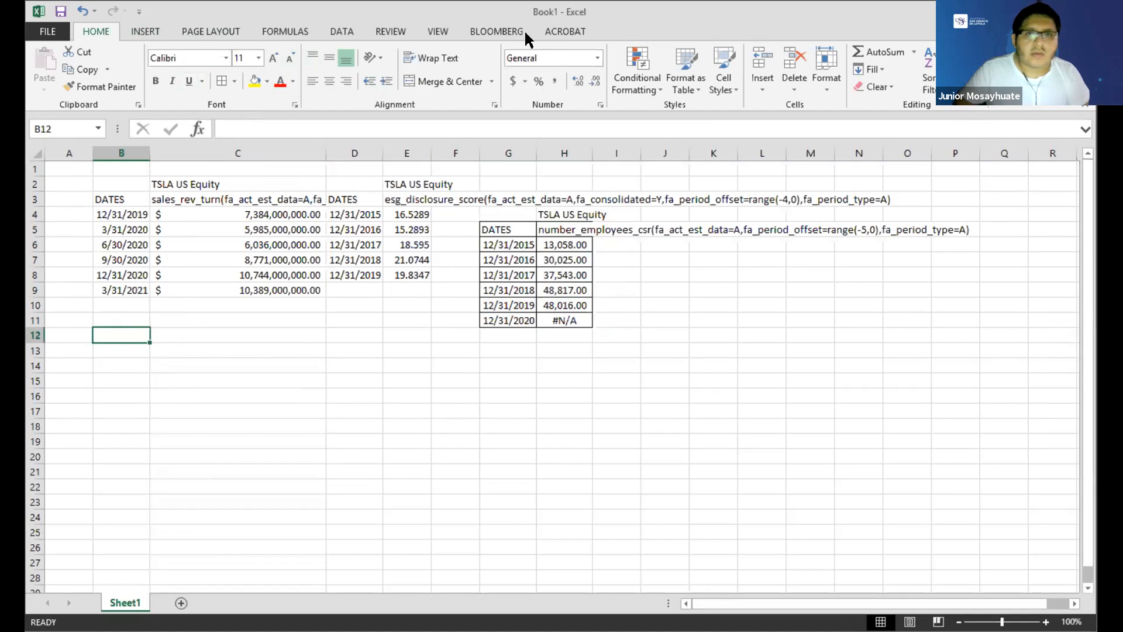
left_click(495, 31)
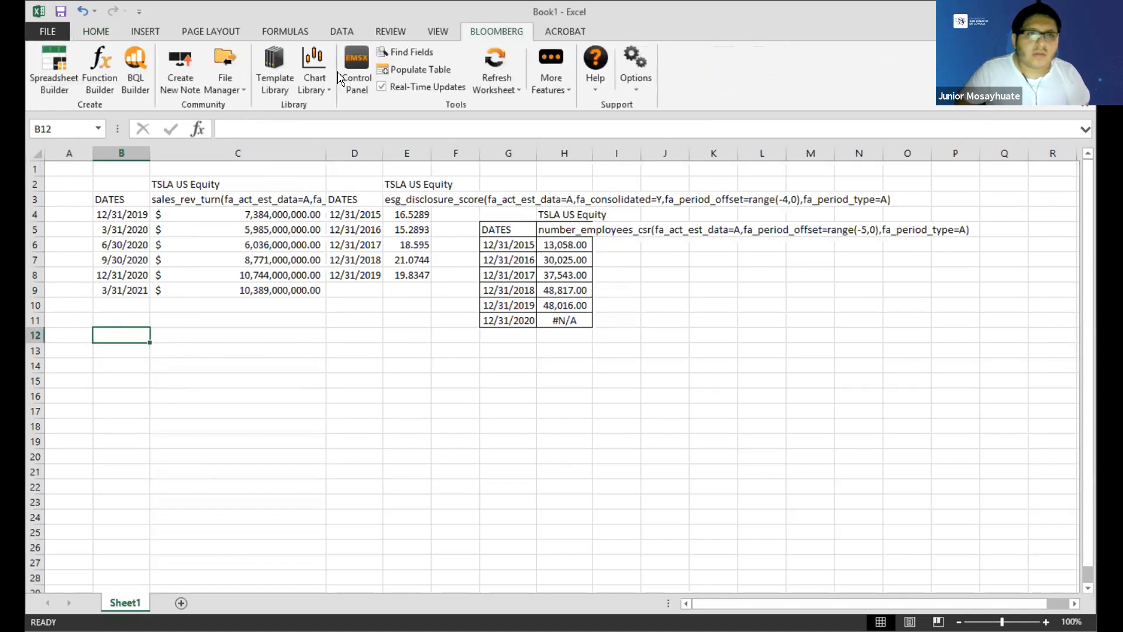
left_click(139, 79)
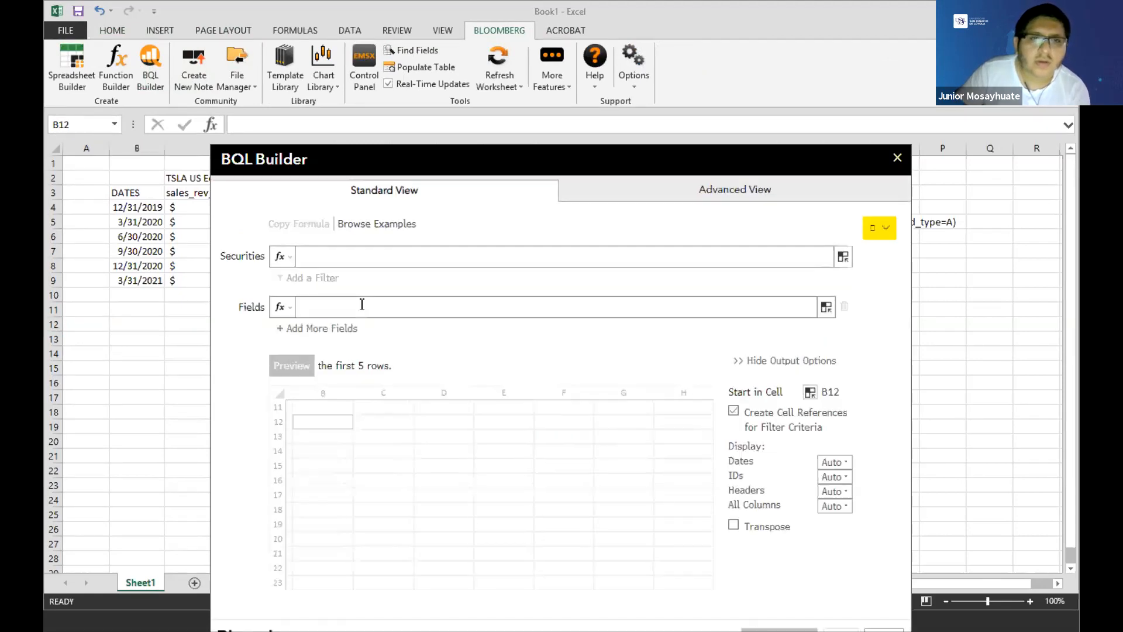
left_click(434, 265)
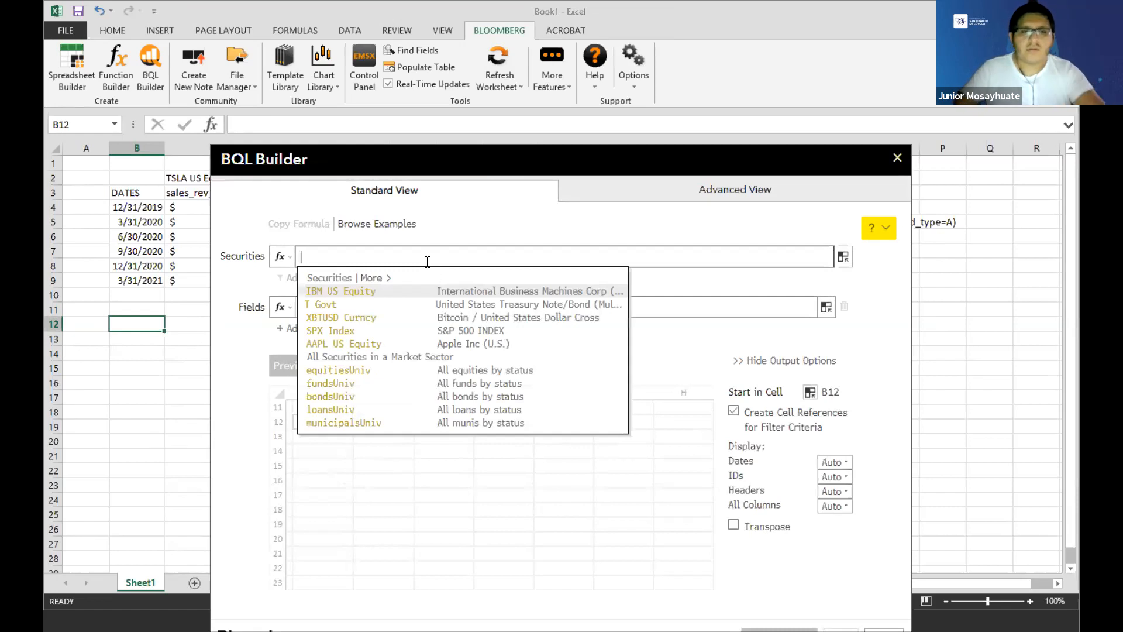
left_click(273, 172)
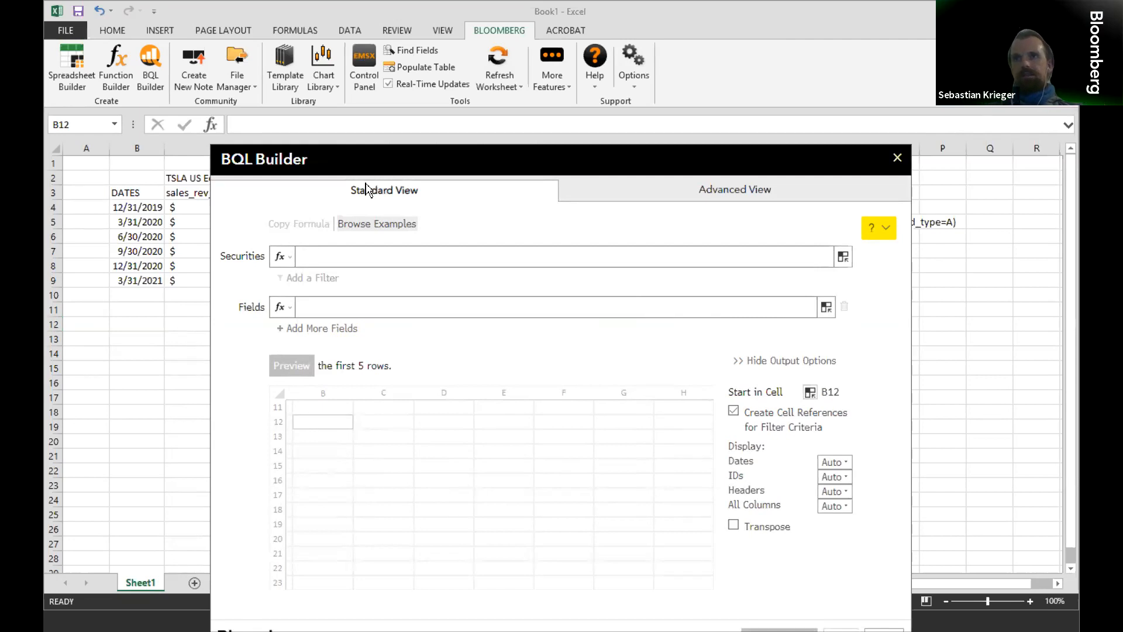
left_click(344, 257)
type("esg")
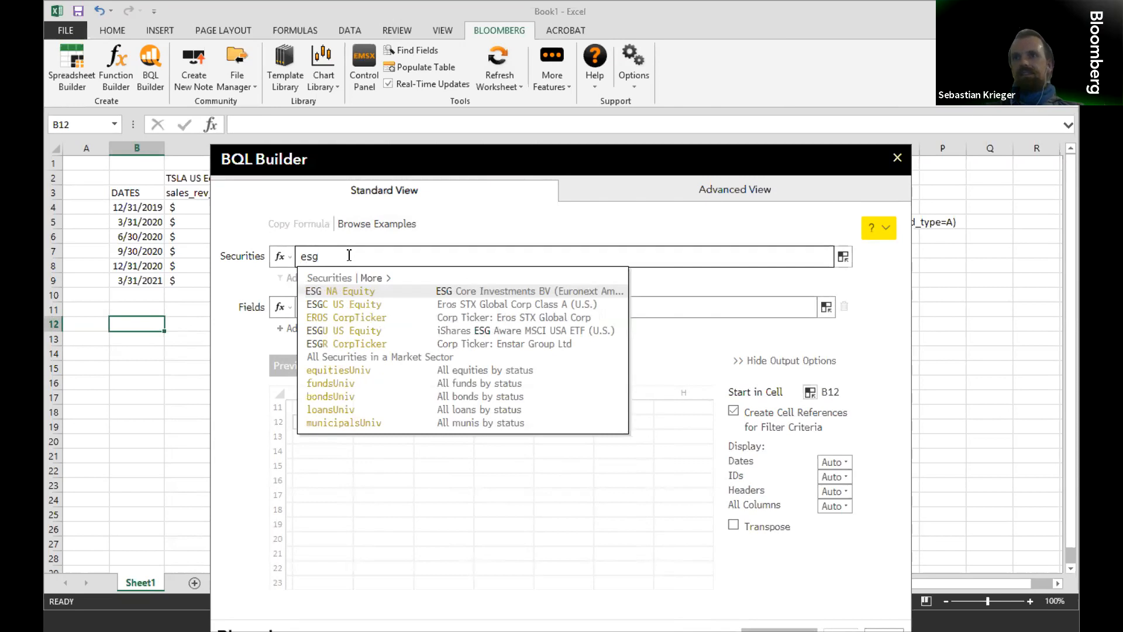
key("BackSpace")
key("BackSpace")
key("BackSpace")
Step: Search the securities for spx lima and add SPY PE Equity, keeping only one copy of it
type("s")
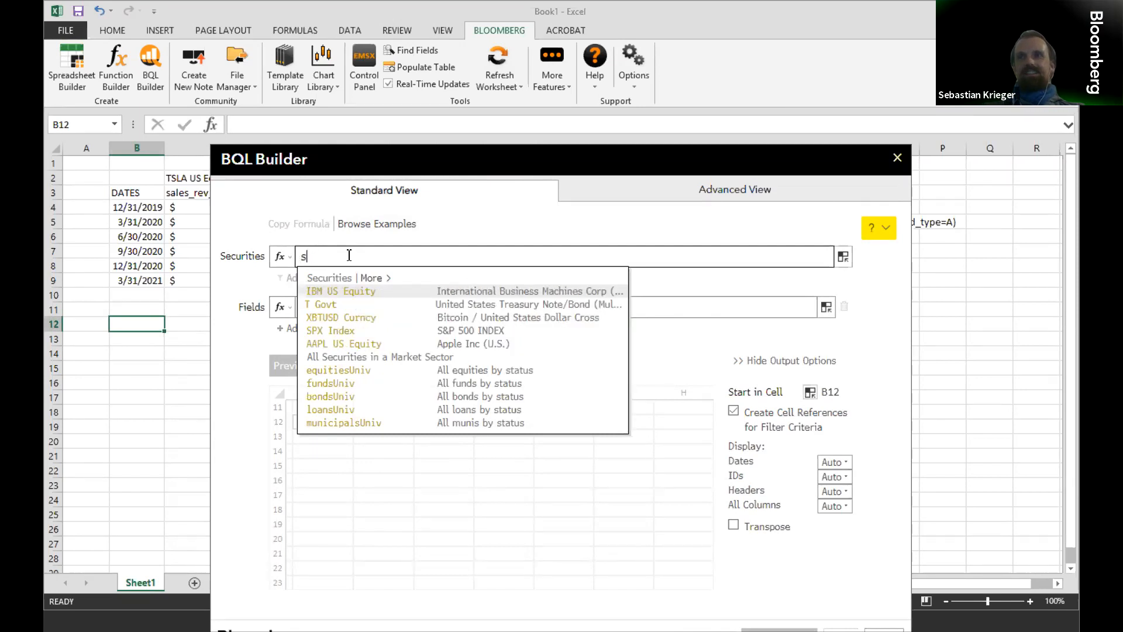
type("px")
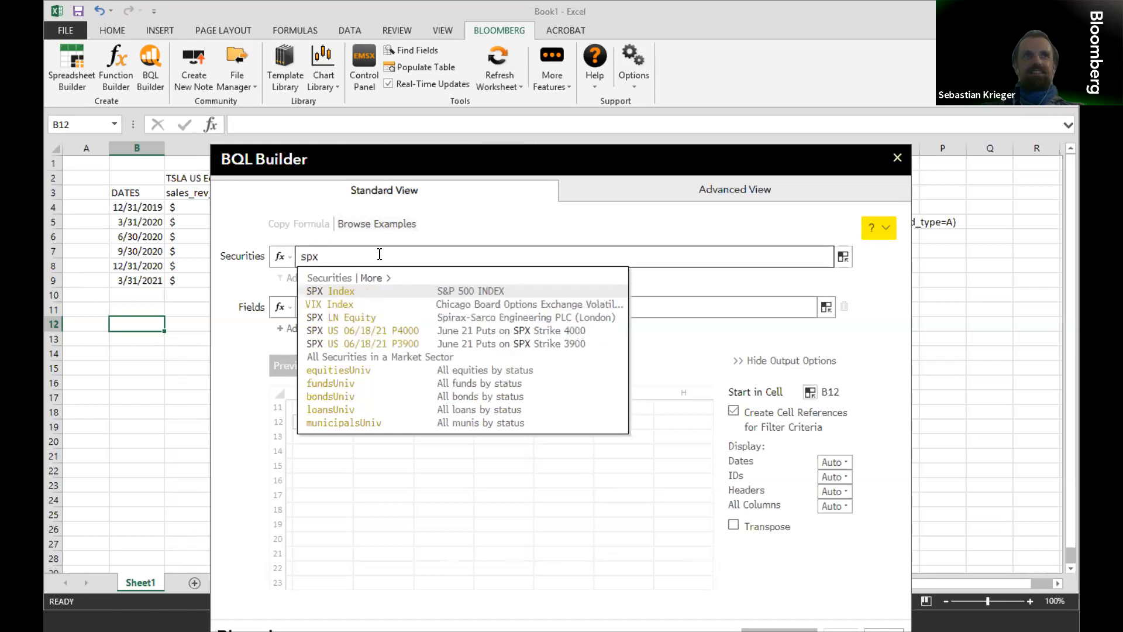
type("lim")
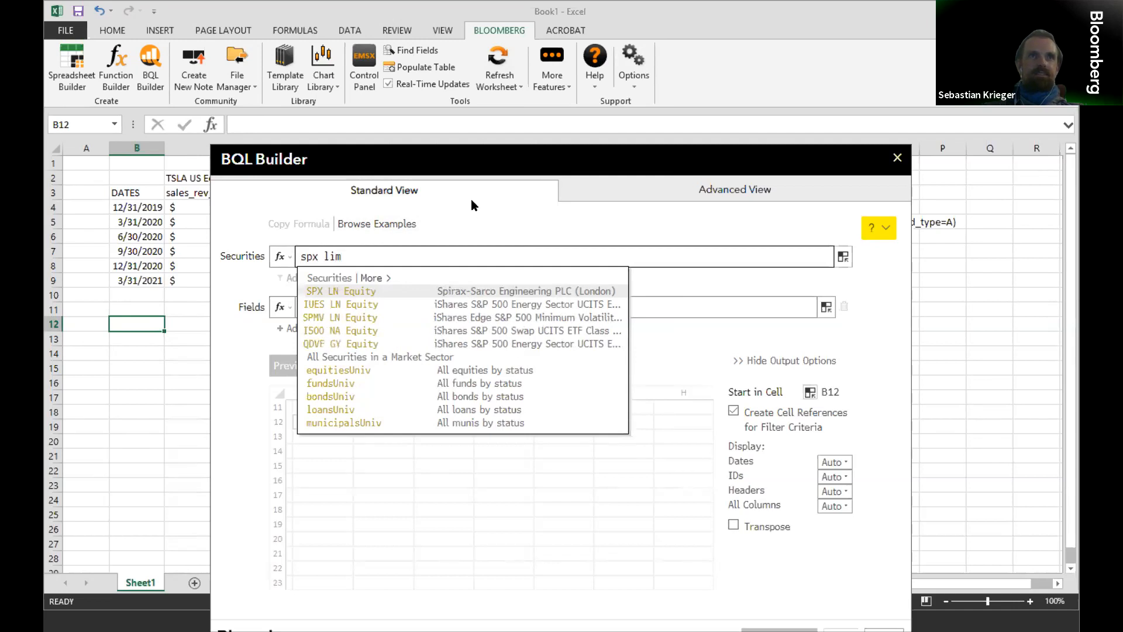
type("a")
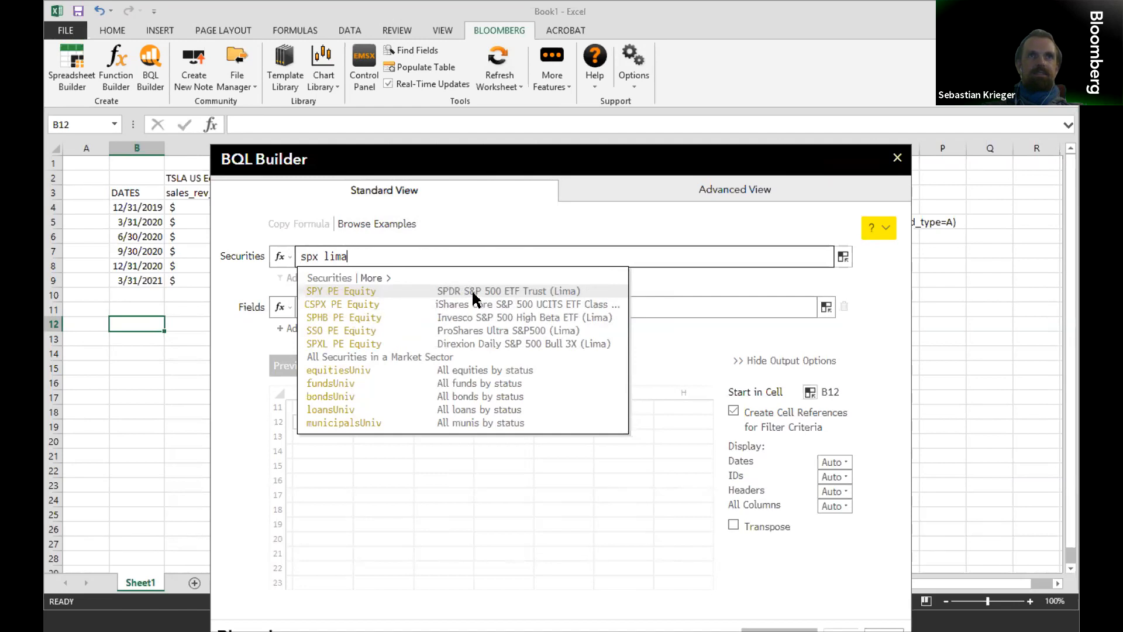
triple_click(424, 297)
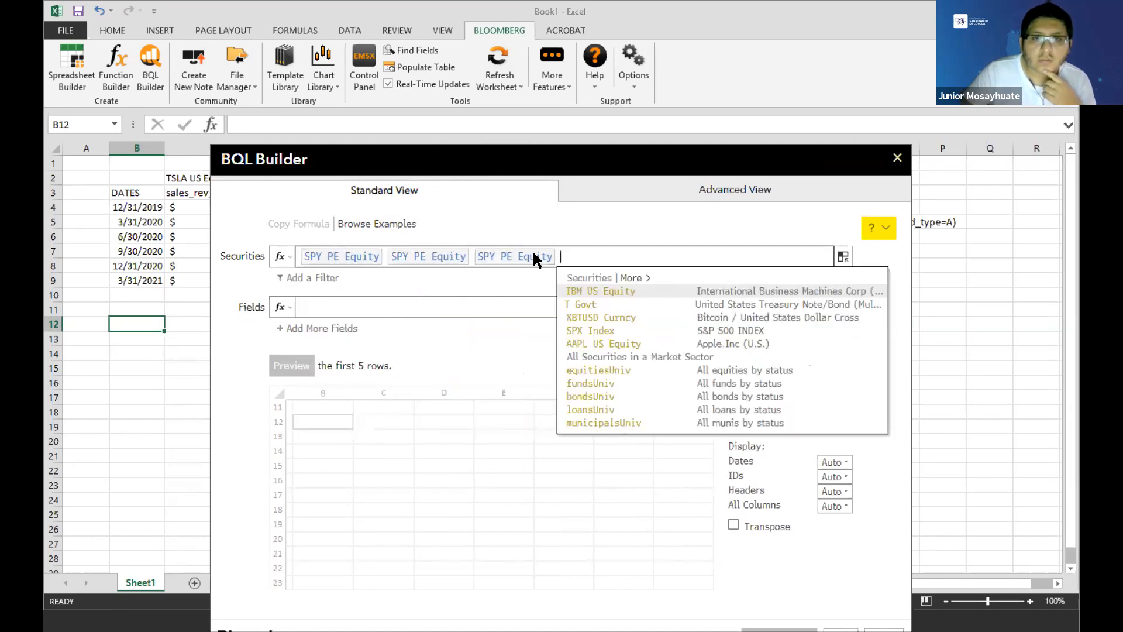
key("BackSpace")
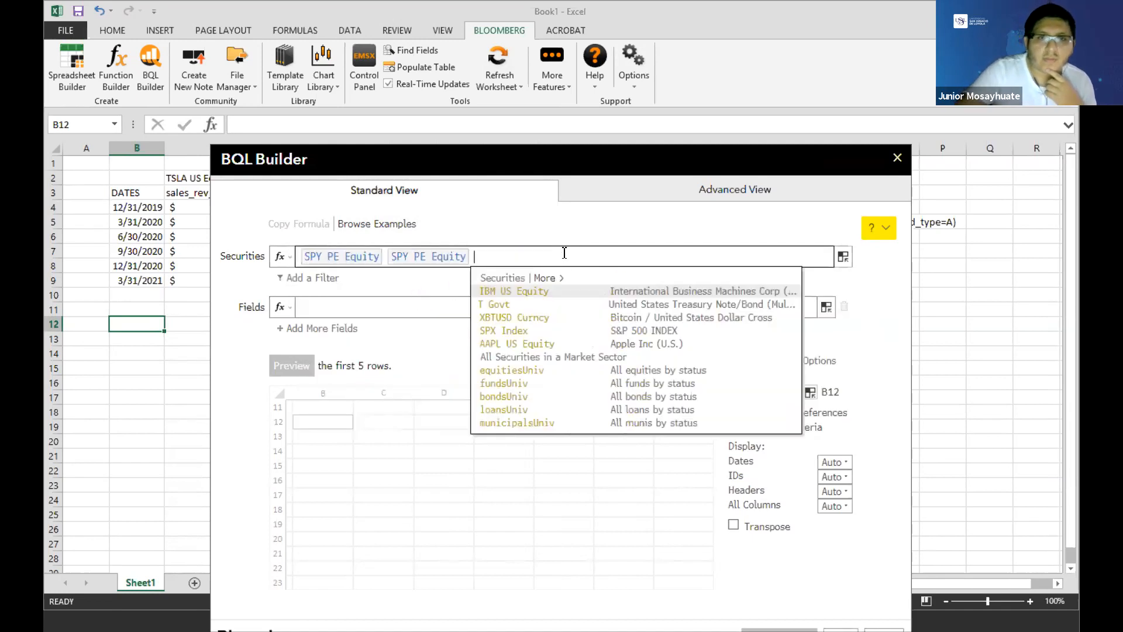
key("BackSpace")
left_click(317, 301)
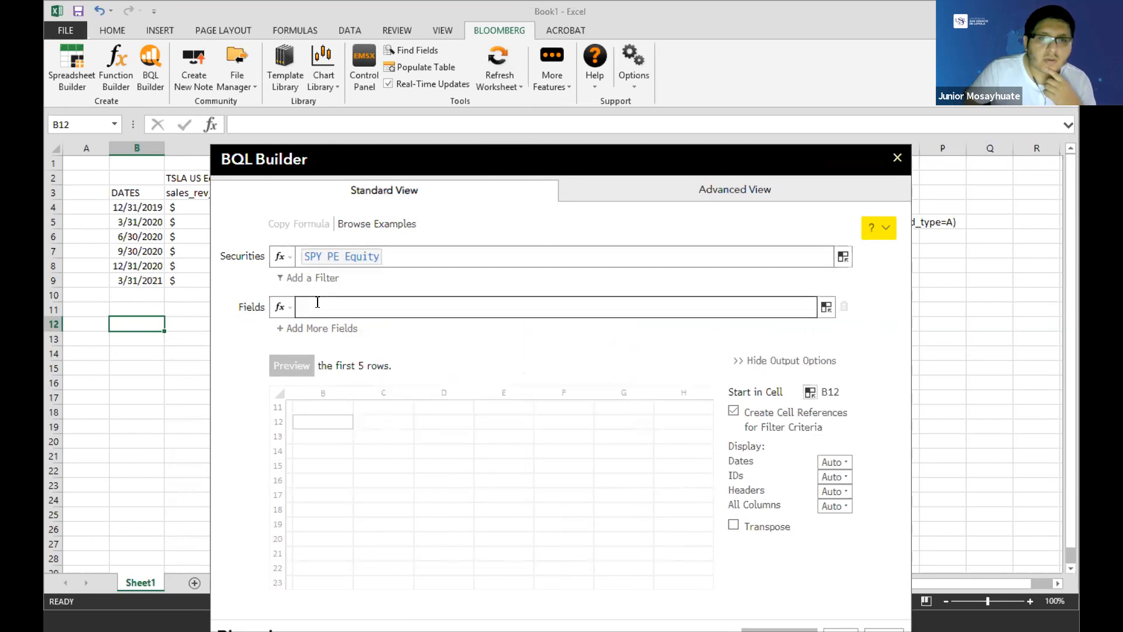
left_click(250, 340)
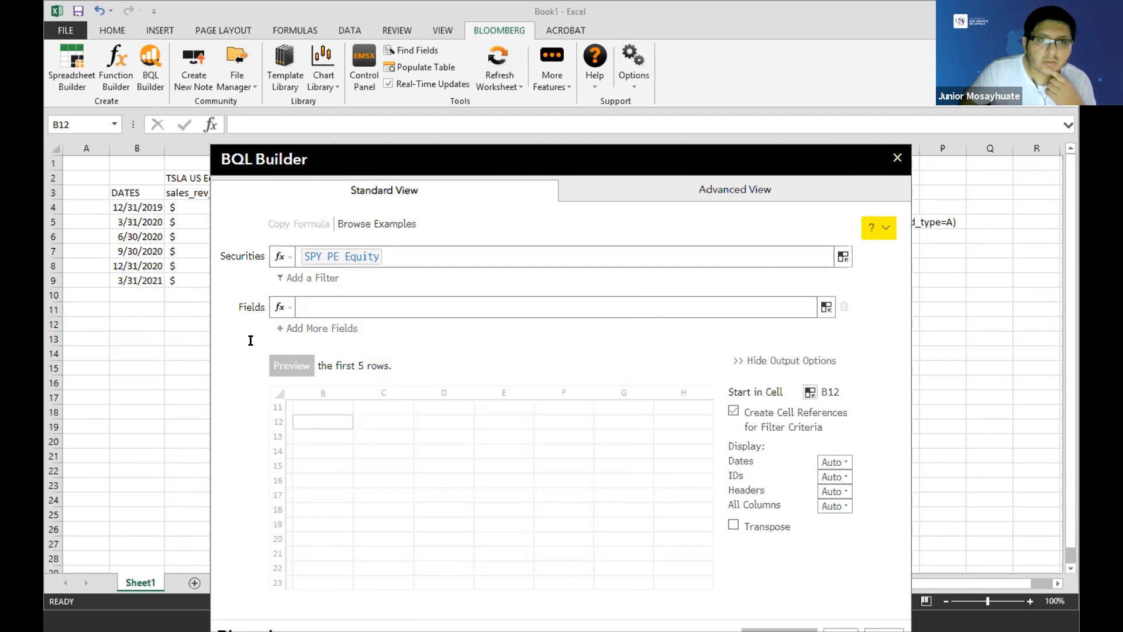
left_click(280, 307)
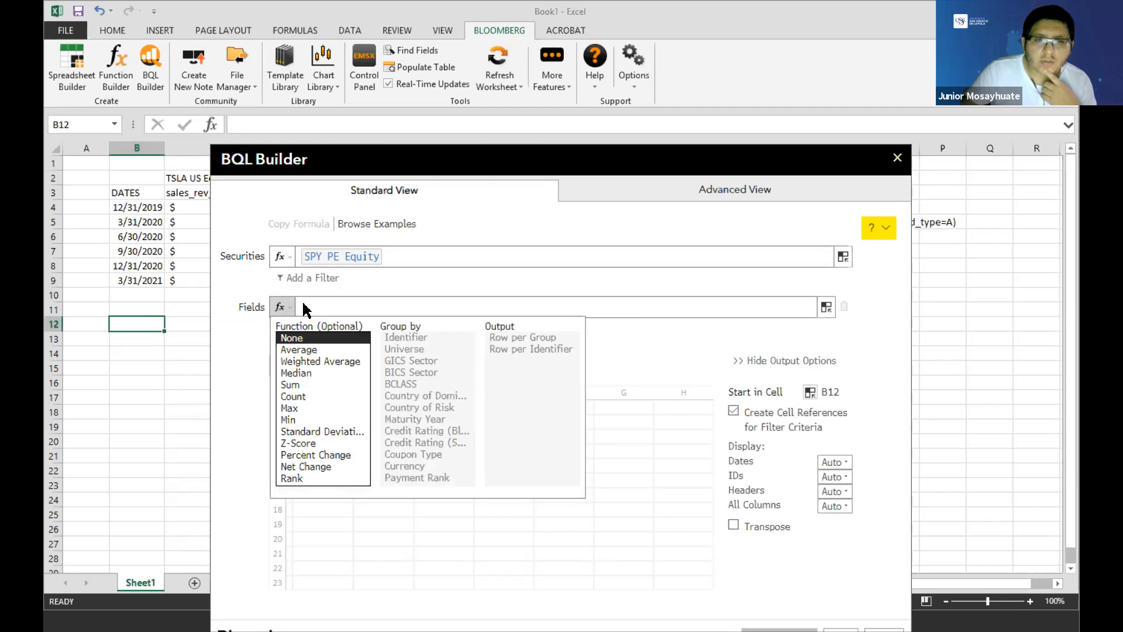
left_click(354, 307)
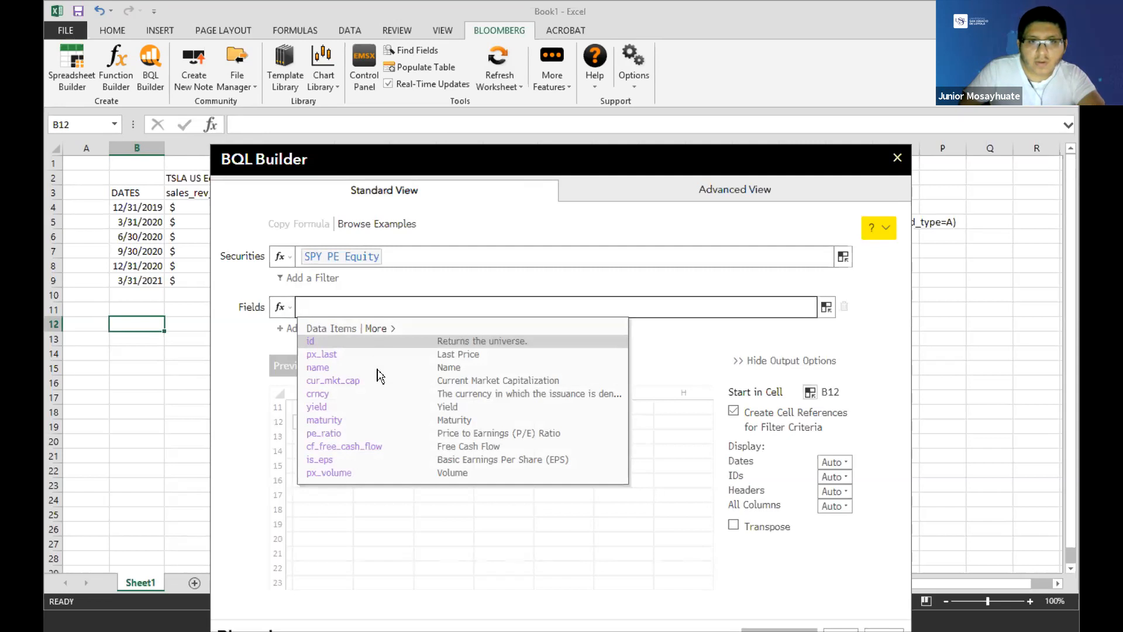
left_click(352, 246)
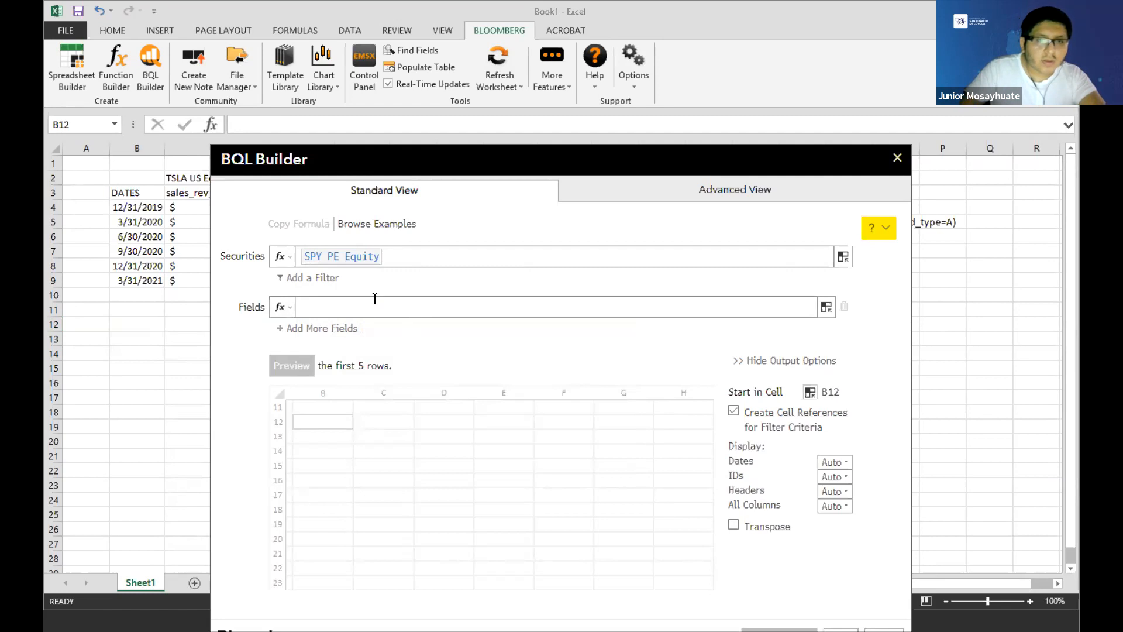
Step: Try to find a data item for the query by searching the fields for spxe
left_click(421, 307)
type("s")
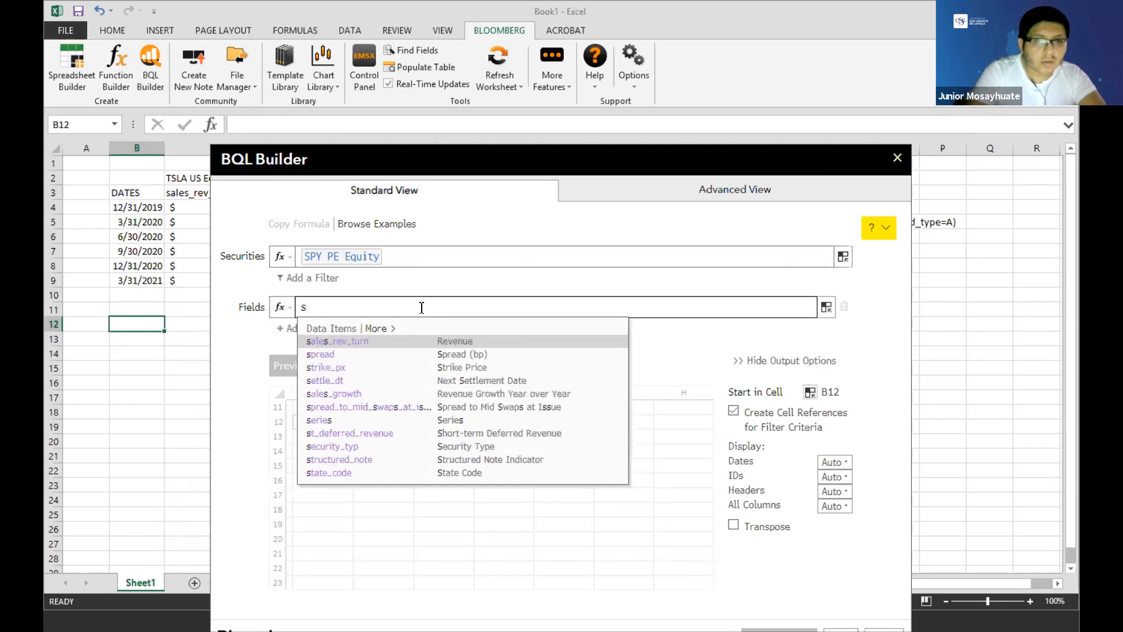
type("pxe")
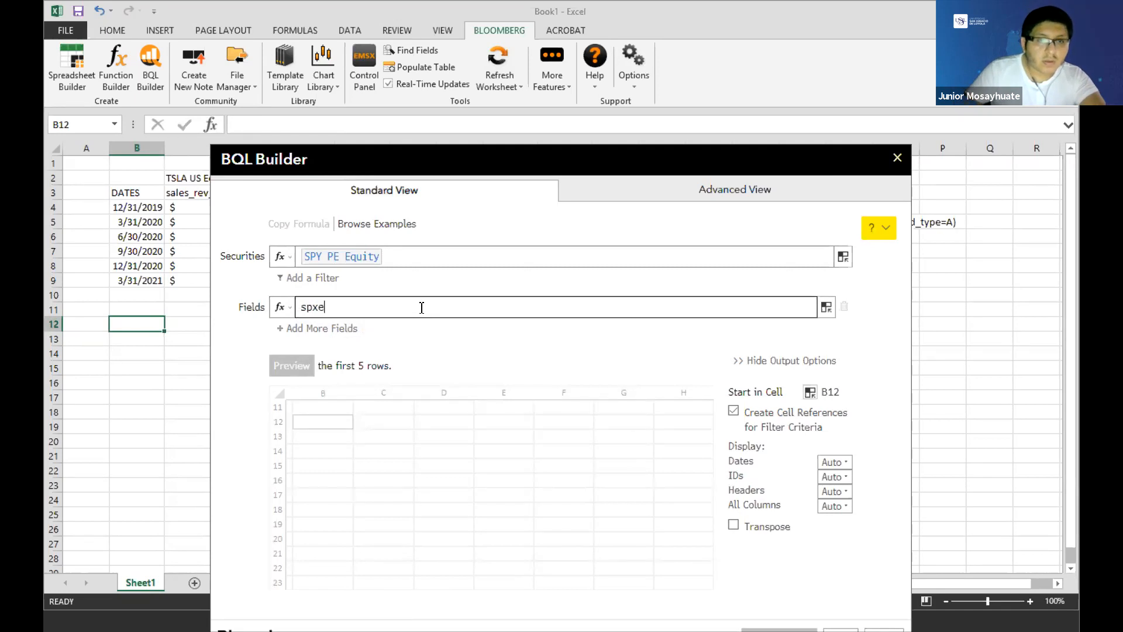
double_click(331, 306)
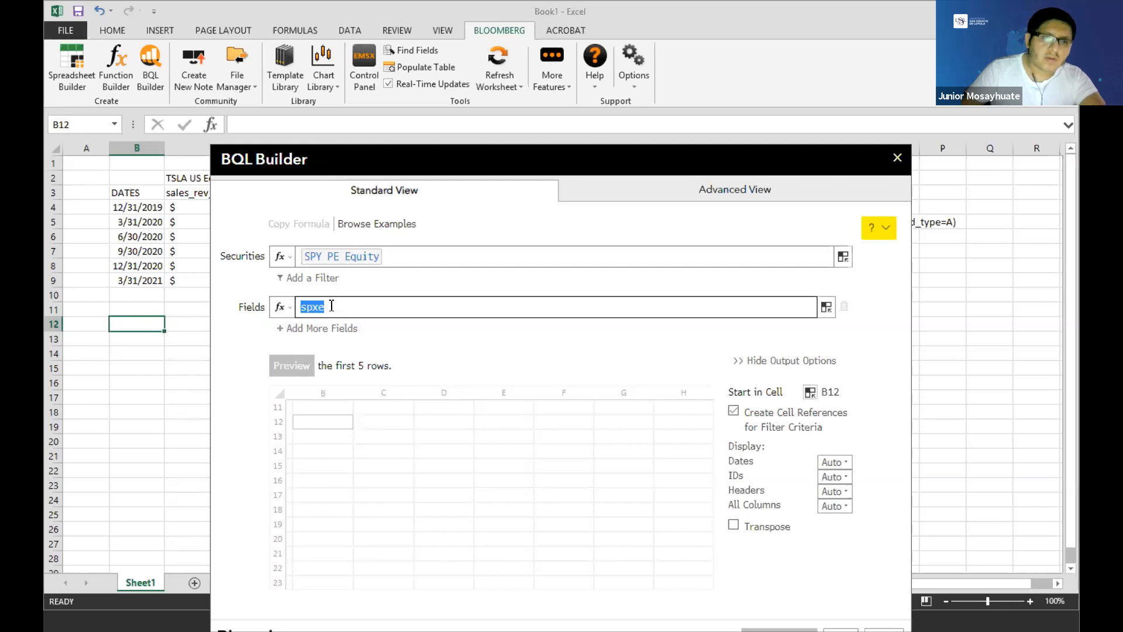
type("s")
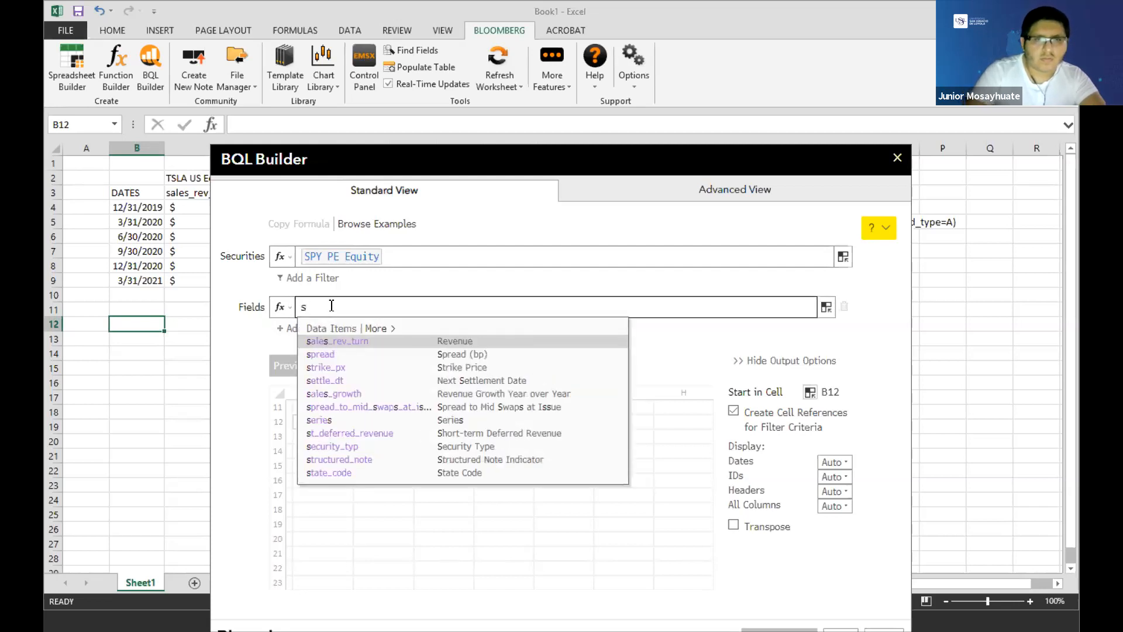
Step: Replace the query's security with the members of SPX Index, the S&P 500
left_click(402, 263)
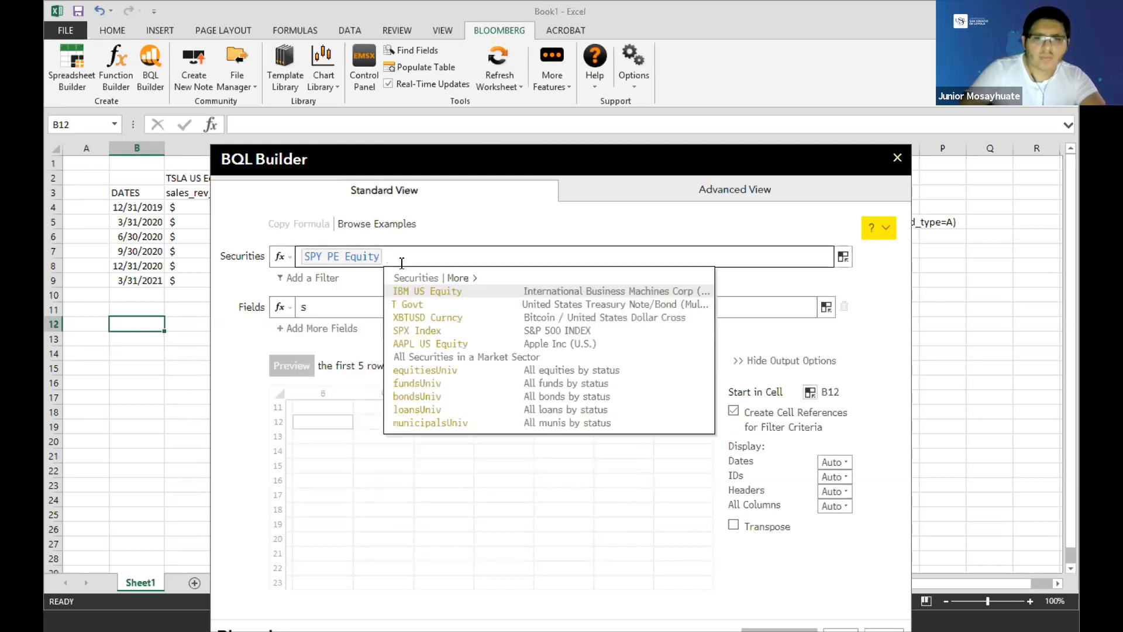
key("BackSpace")
type("s")
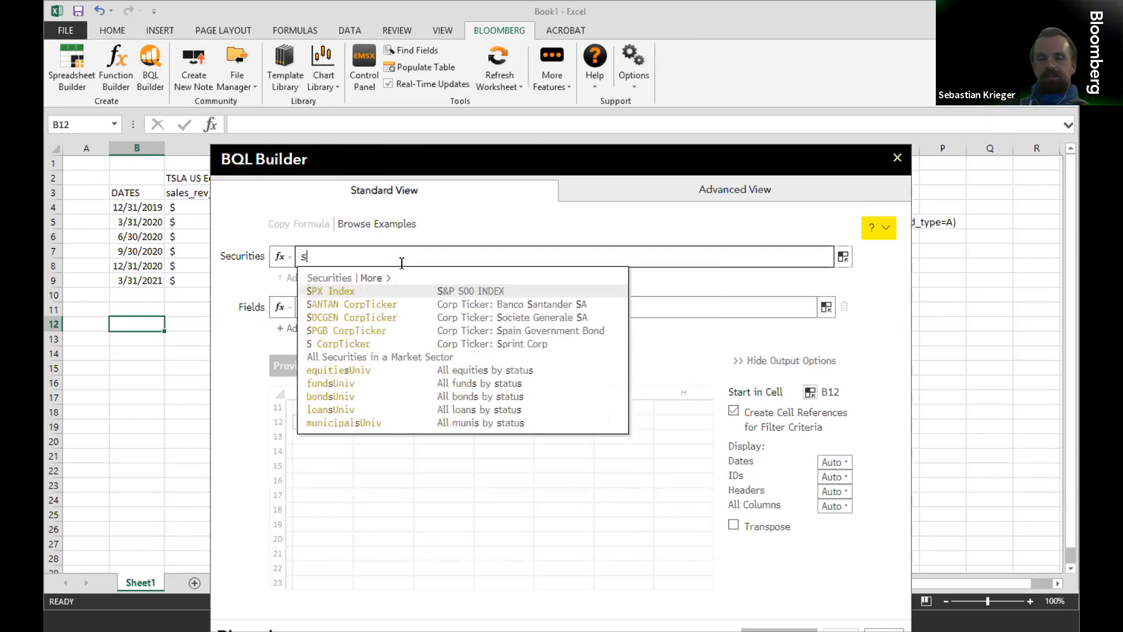
type("^")
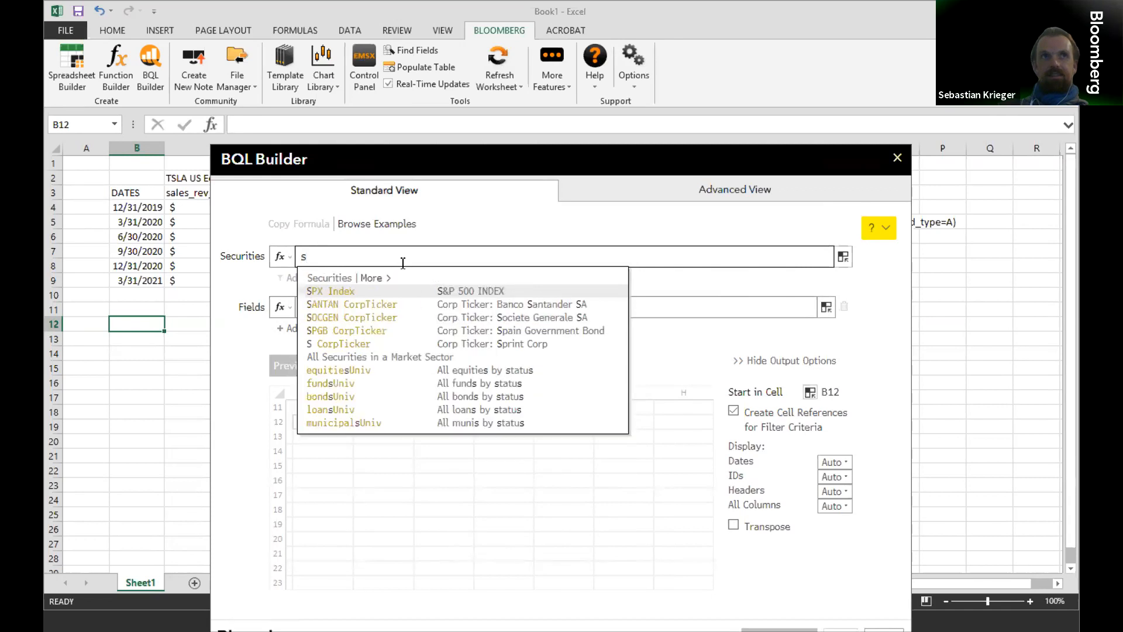
key("BackSpace")
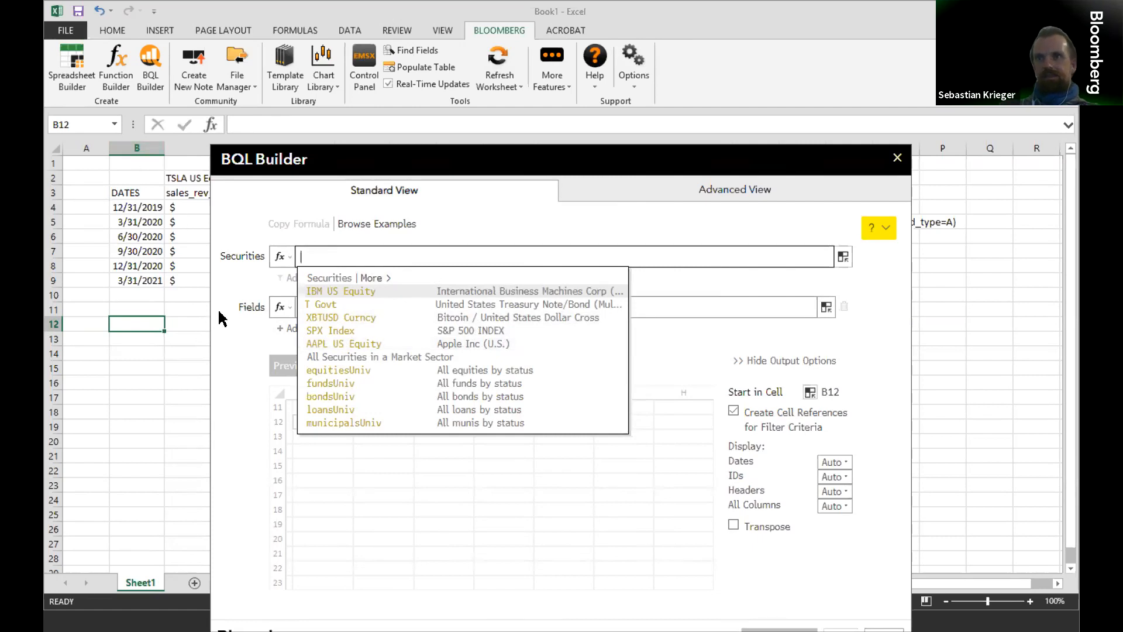
type("spx")
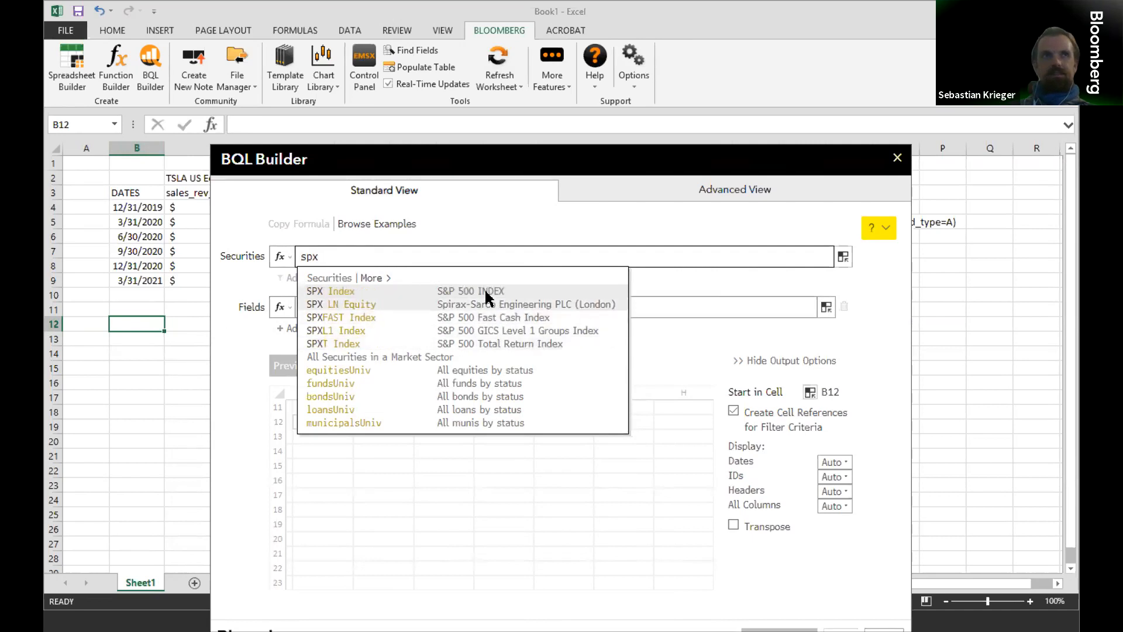
left_click(408, 297)
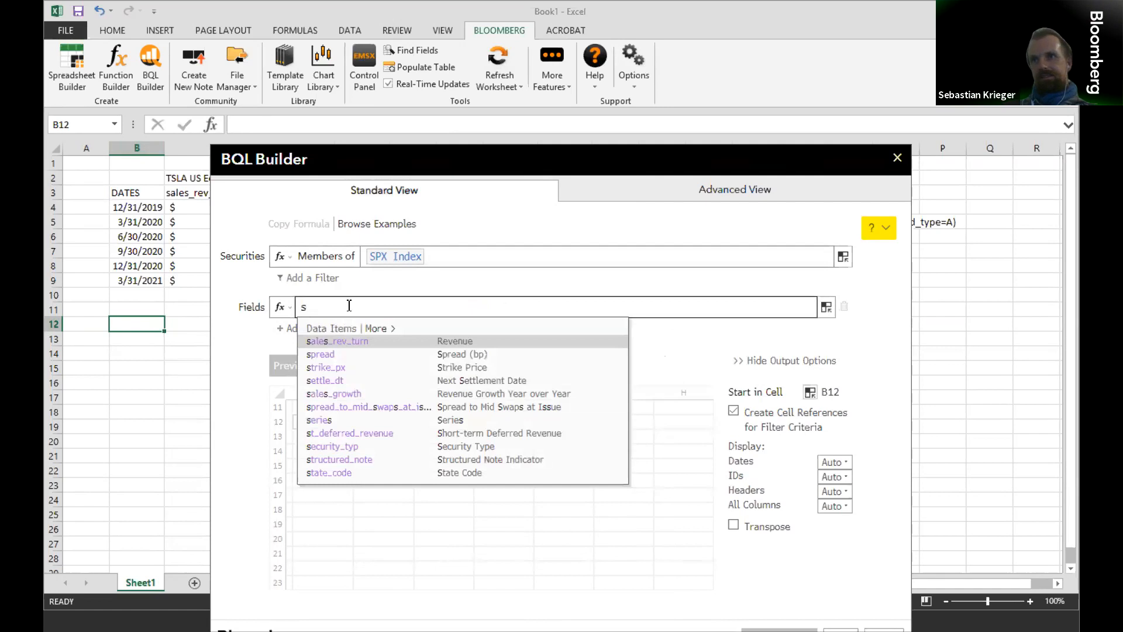
Step: Choose esg_score as the data item for the SPX Index members and preview the first 5 rows
key("BackSpace")
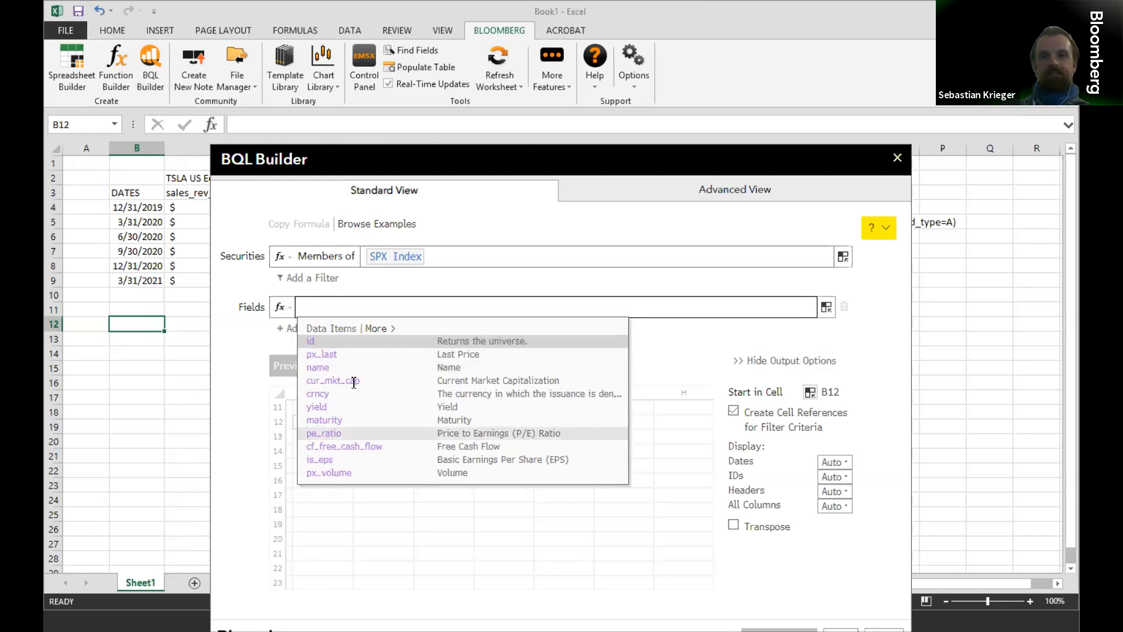
left_click(341, 306)
left_click(341, 306)
type("e")
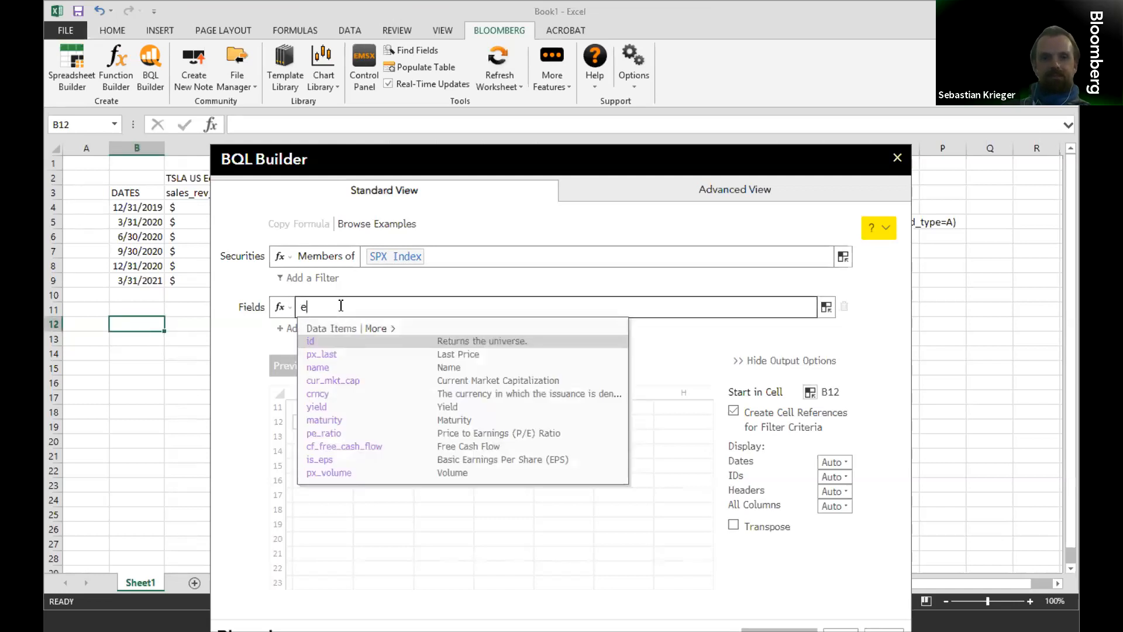
type("sg")
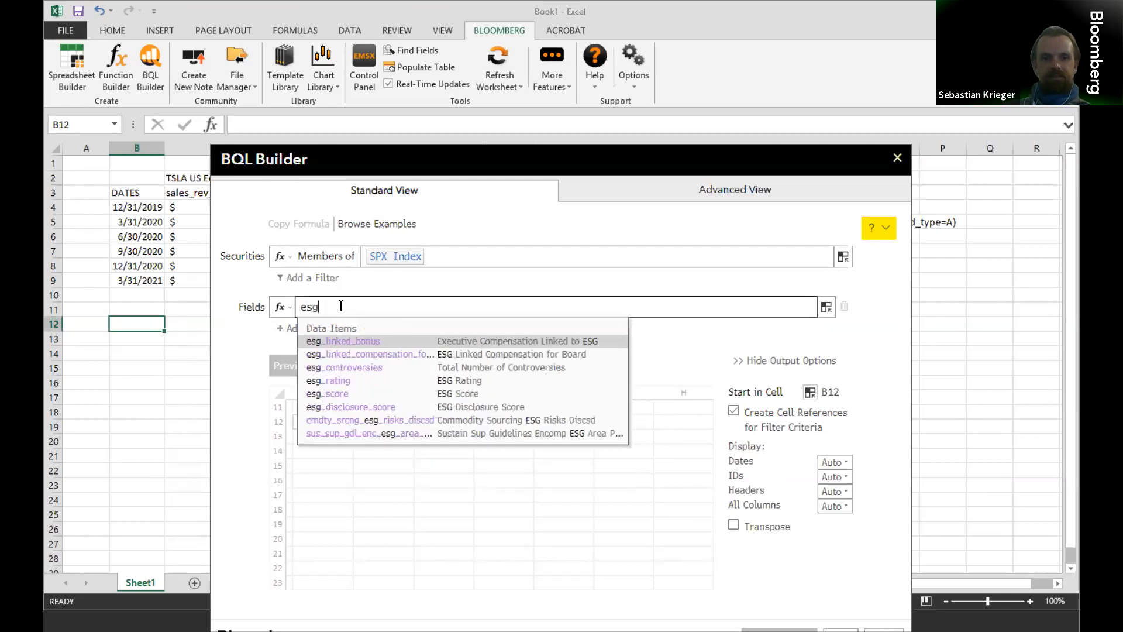
type("_s")
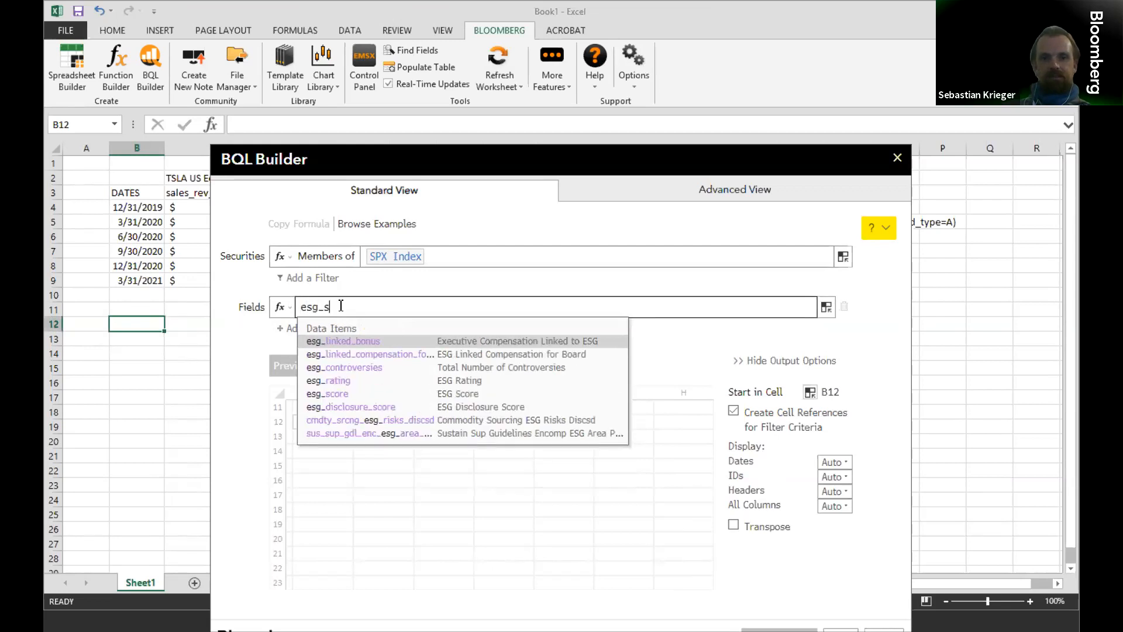
type("c")
left_click(346, 340)
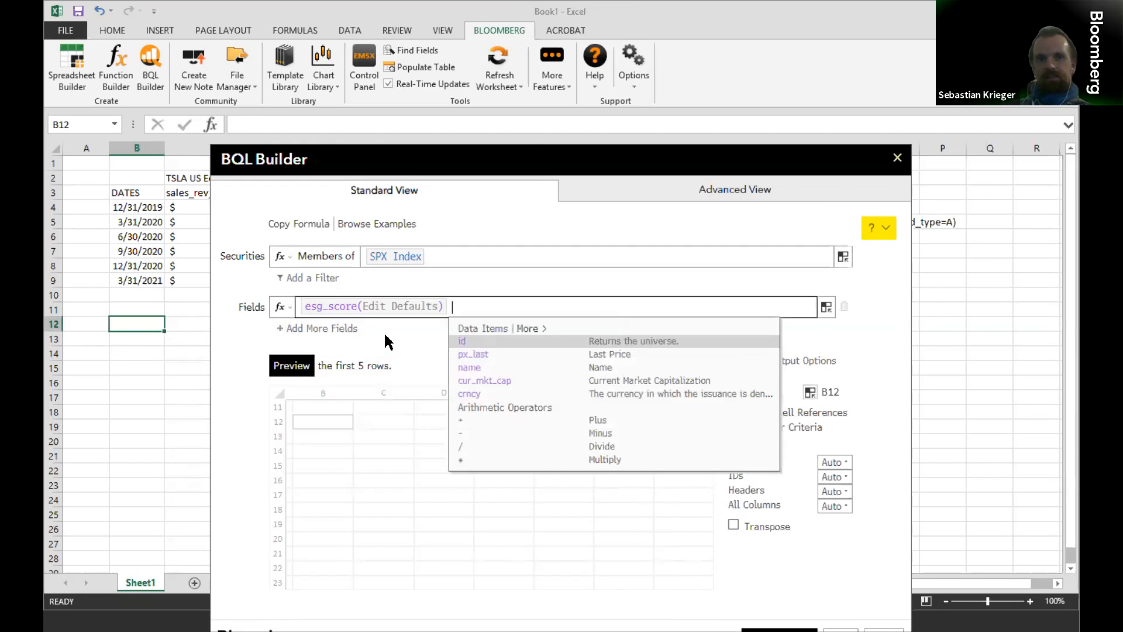
left_click(432, 304)
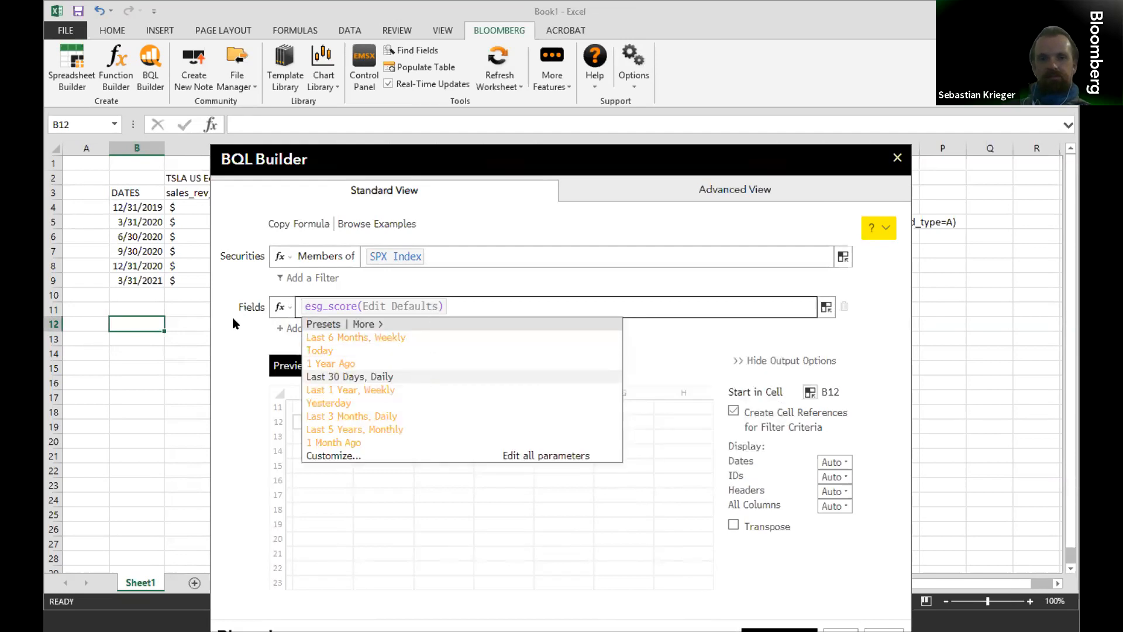
left_click(285, 374)
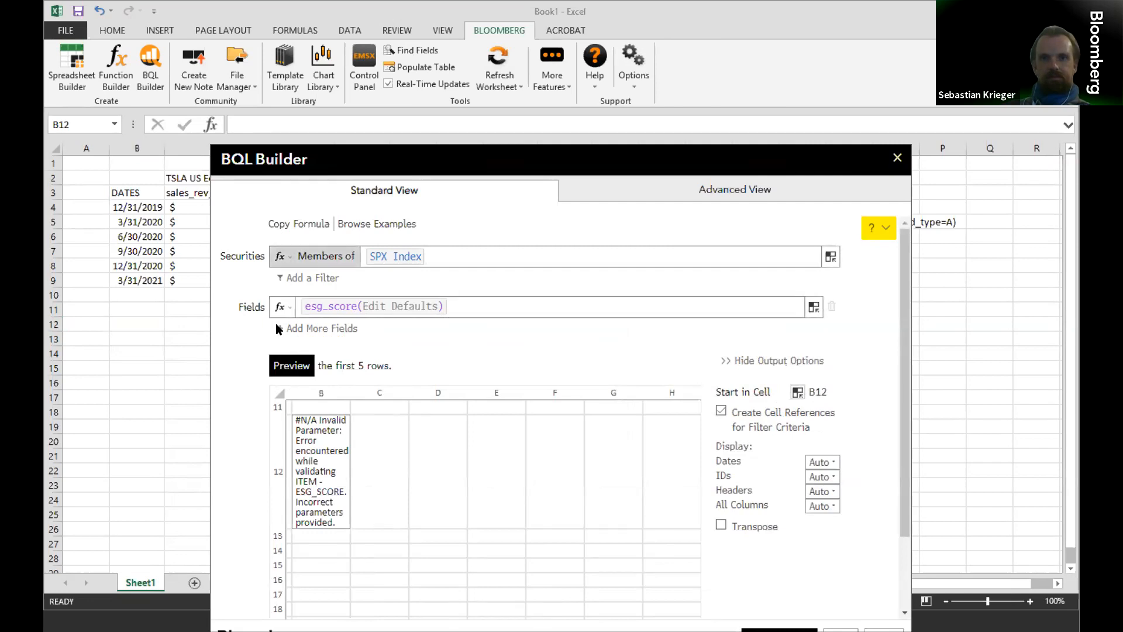
Step: Check the periodicity choices among all esg_score parameters, close them without changes and preview the query again
left_click(378, 307)
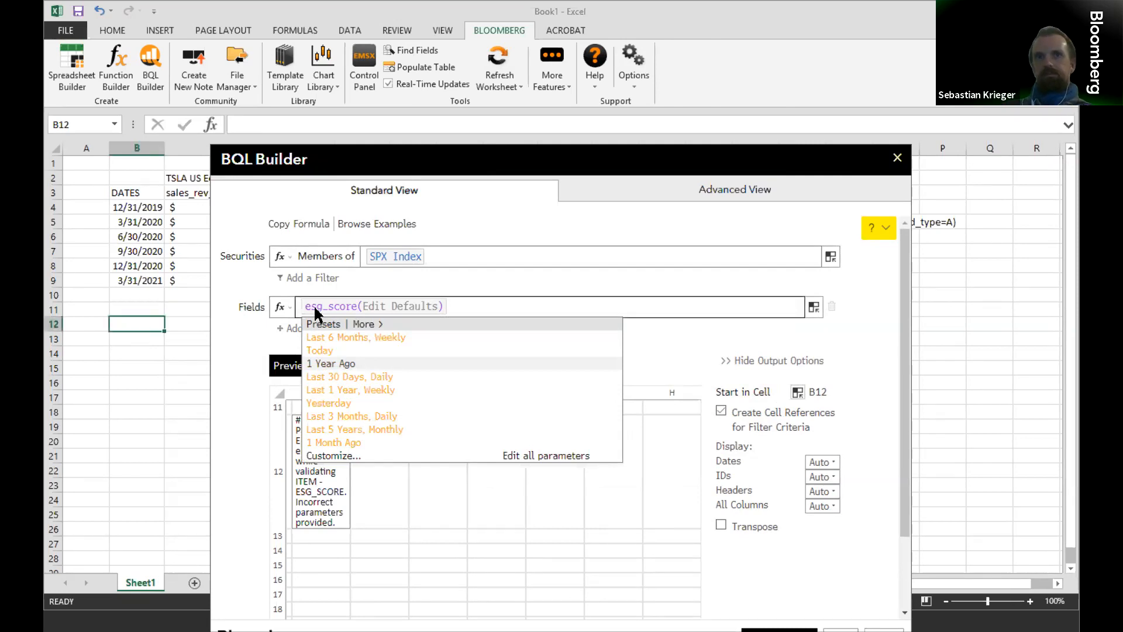
left_click(546, 466)
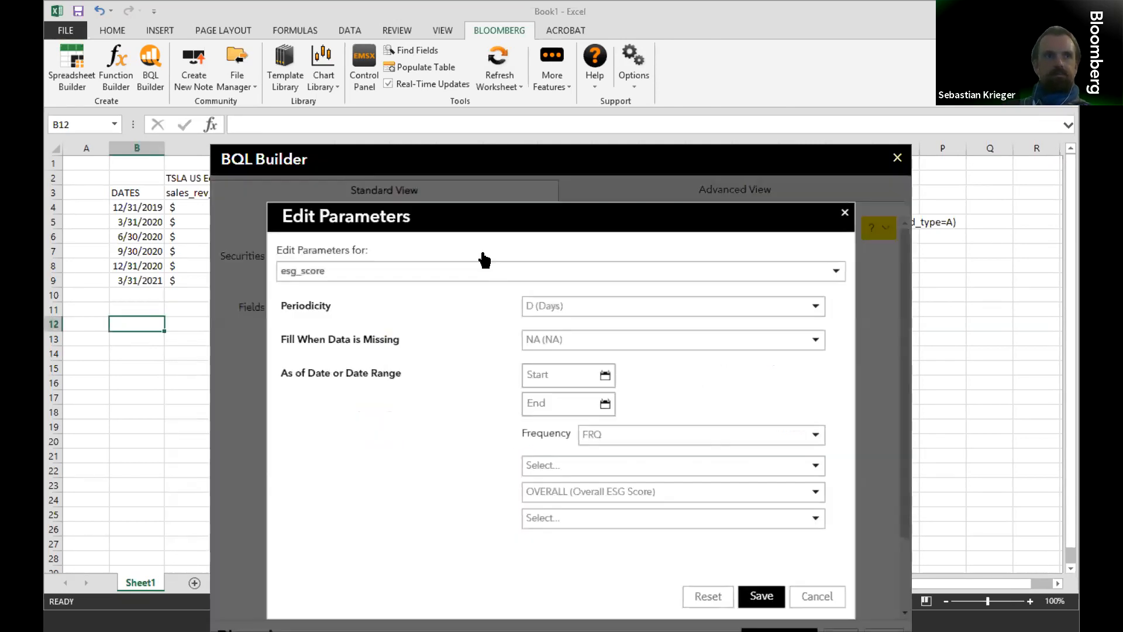
left_click(559, 307)
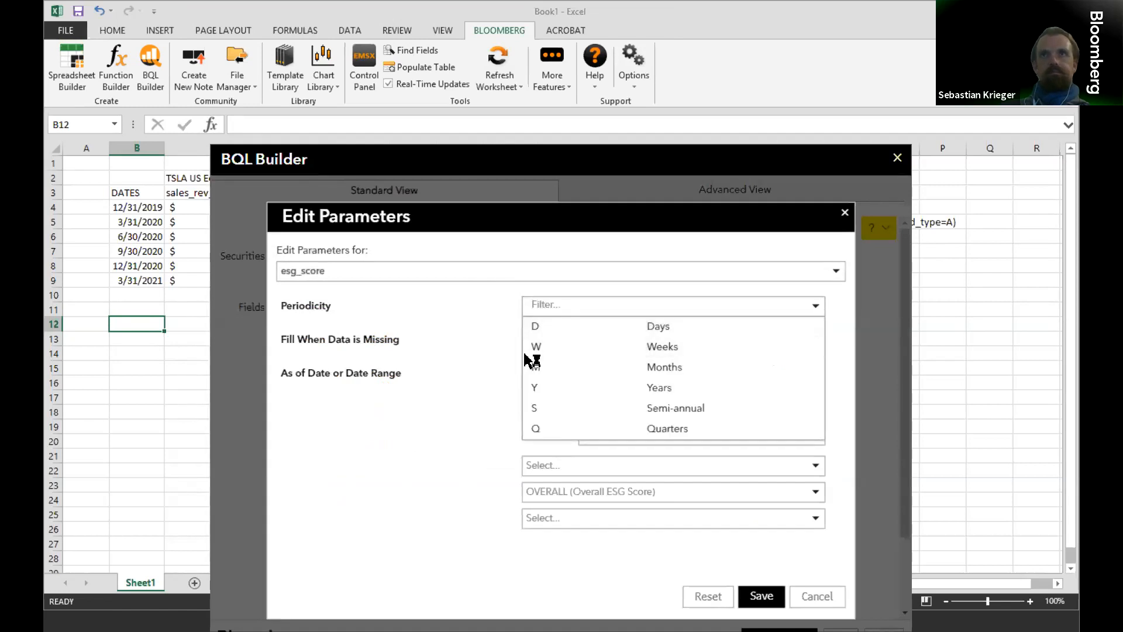
left_click(469, 392)
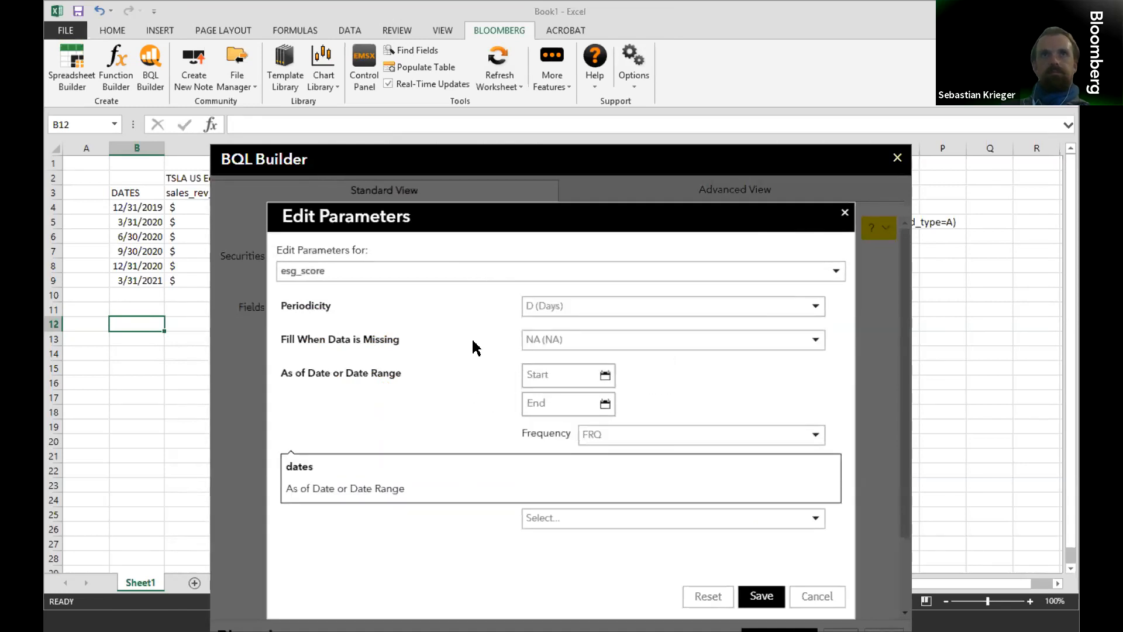
left_click(844, 212)
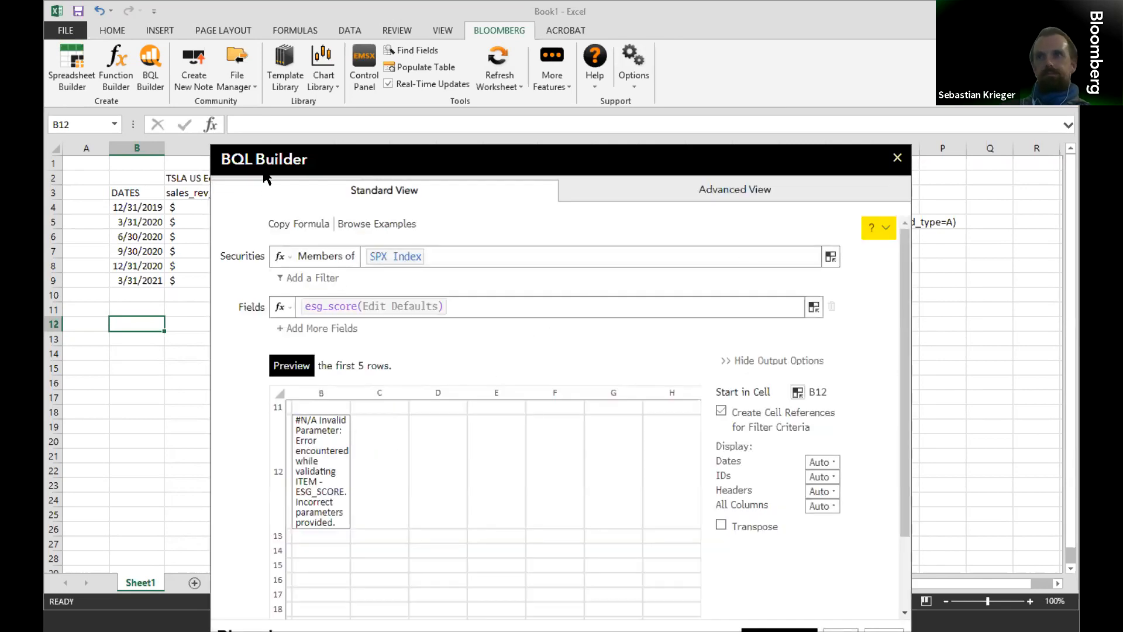
left_click(279, 128)
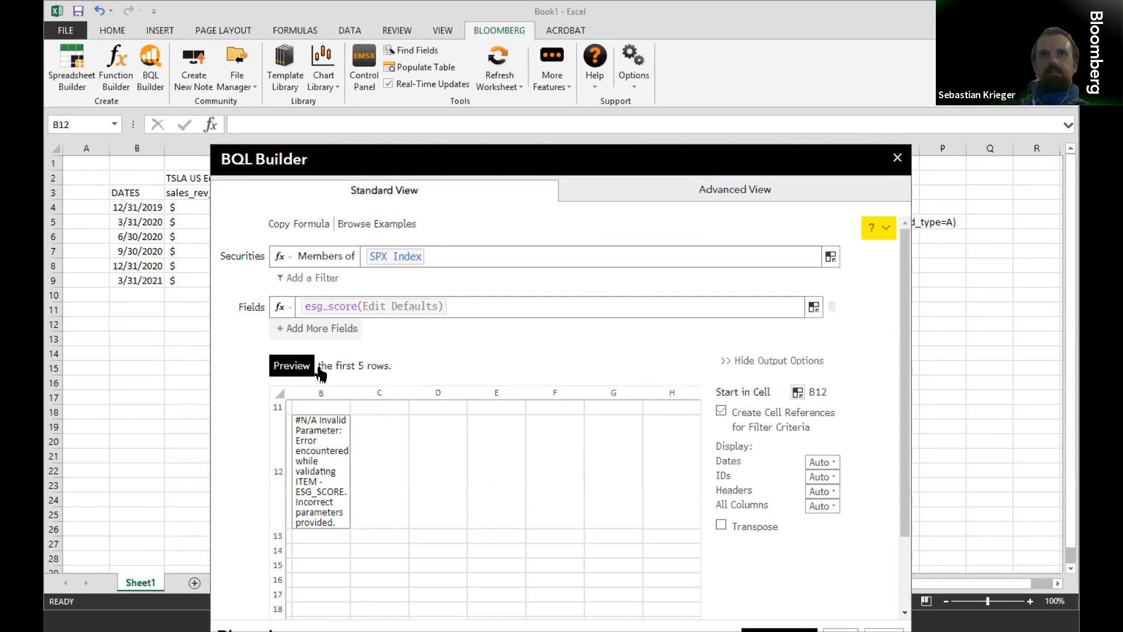
left_click(291, 366)
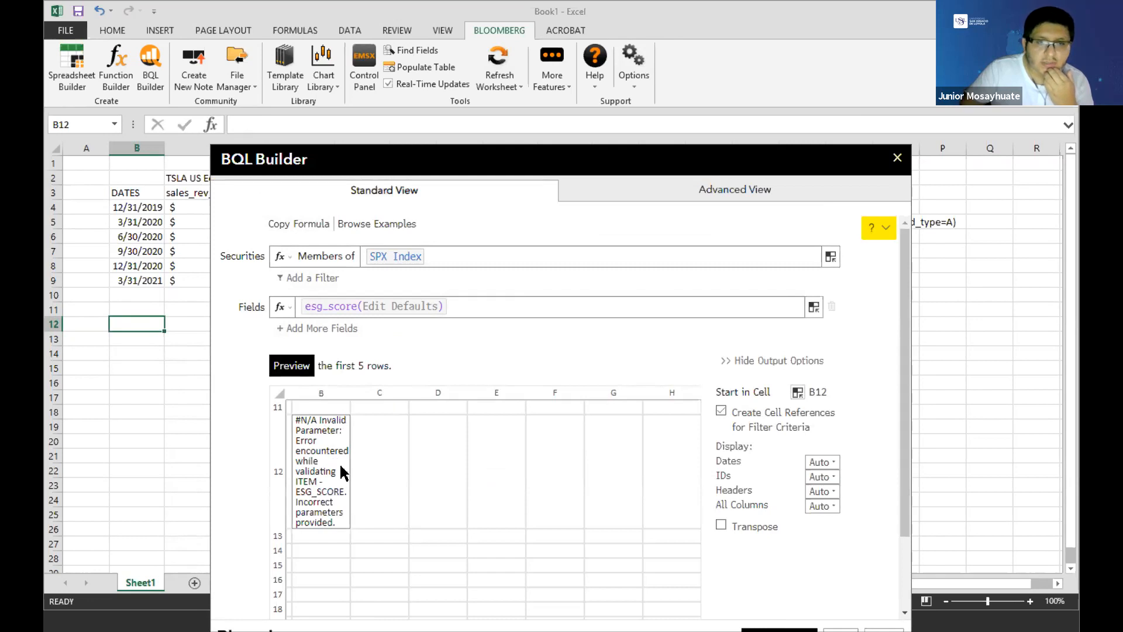
Step: Examine the esg_score options for periodicity and for filling missing data, then close the parameters unchanged
left_click(412, 309)
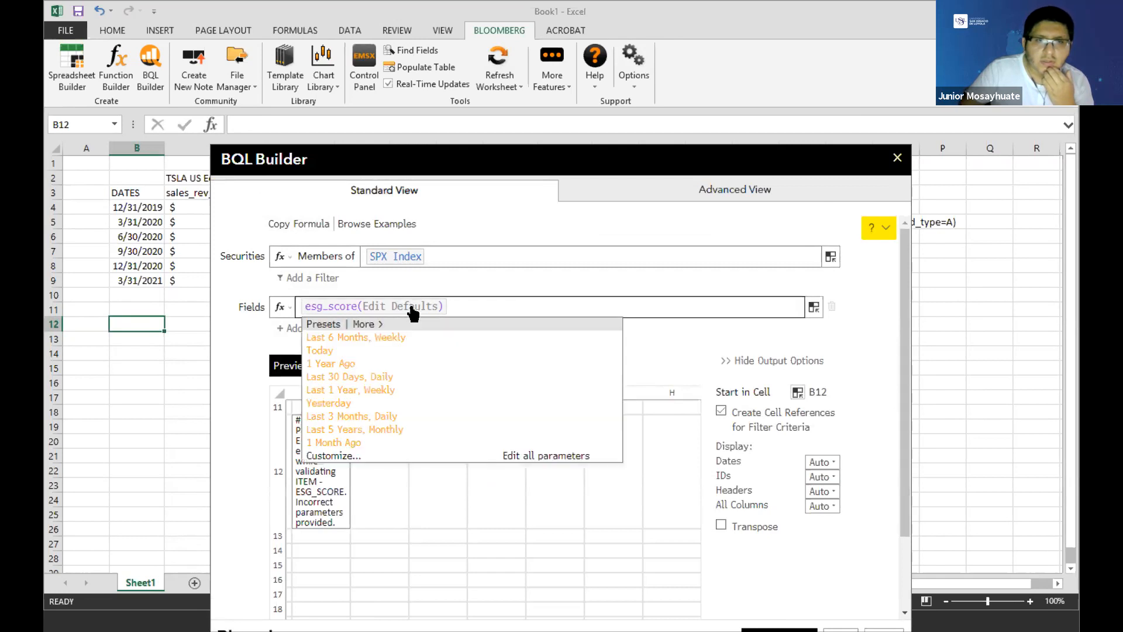
left_click(531, 457)
left_click(557, 311)
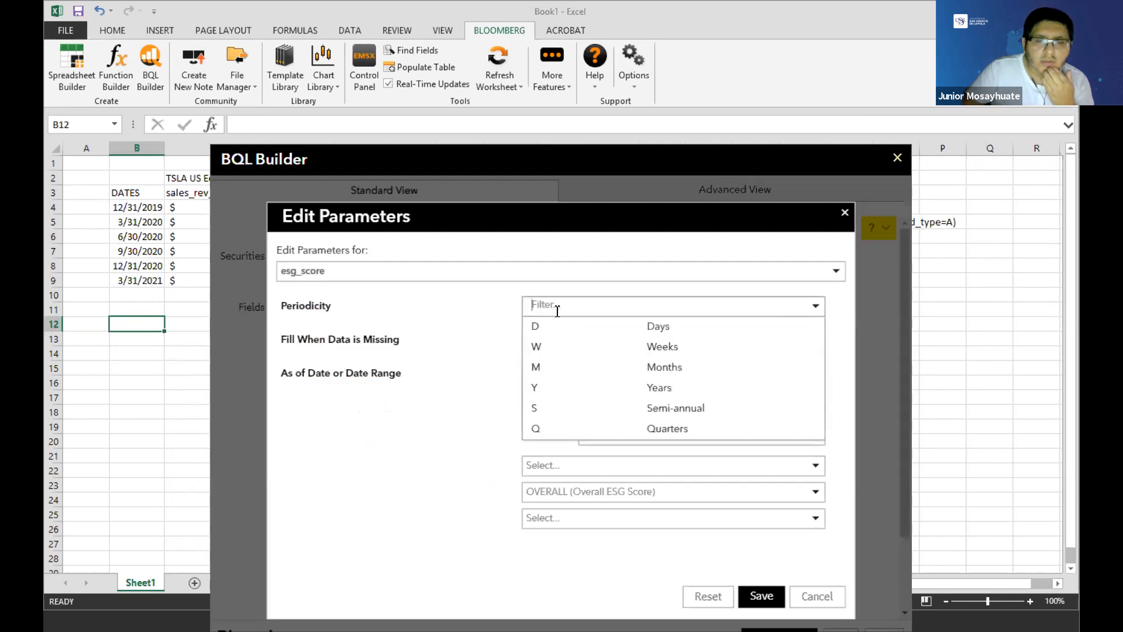
left_click(497, 301)
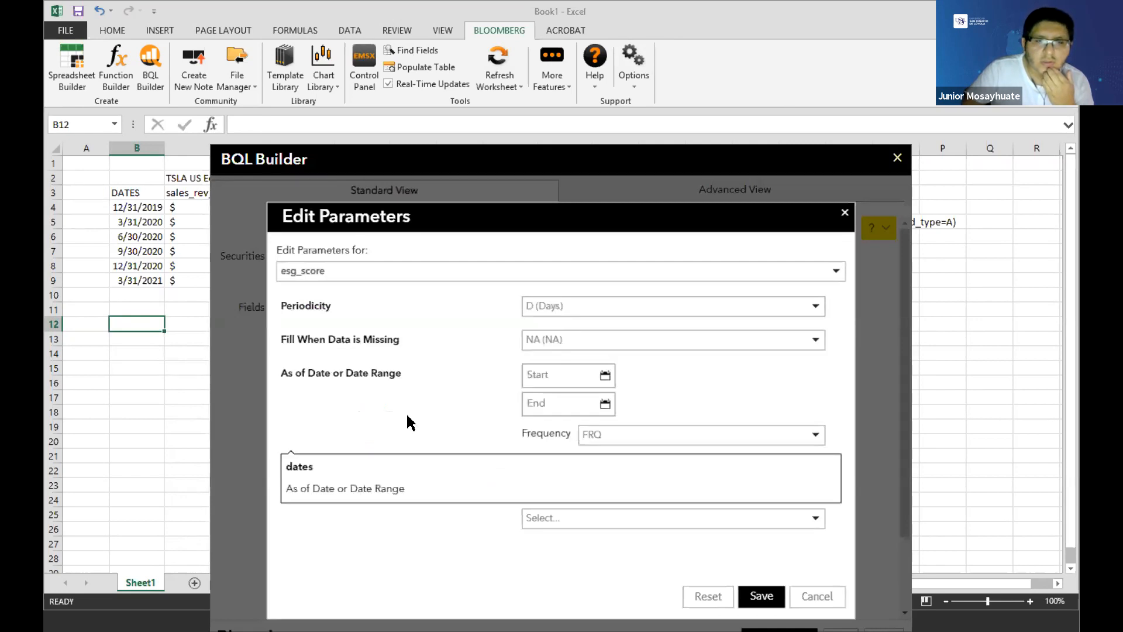
left_click(553, 342)
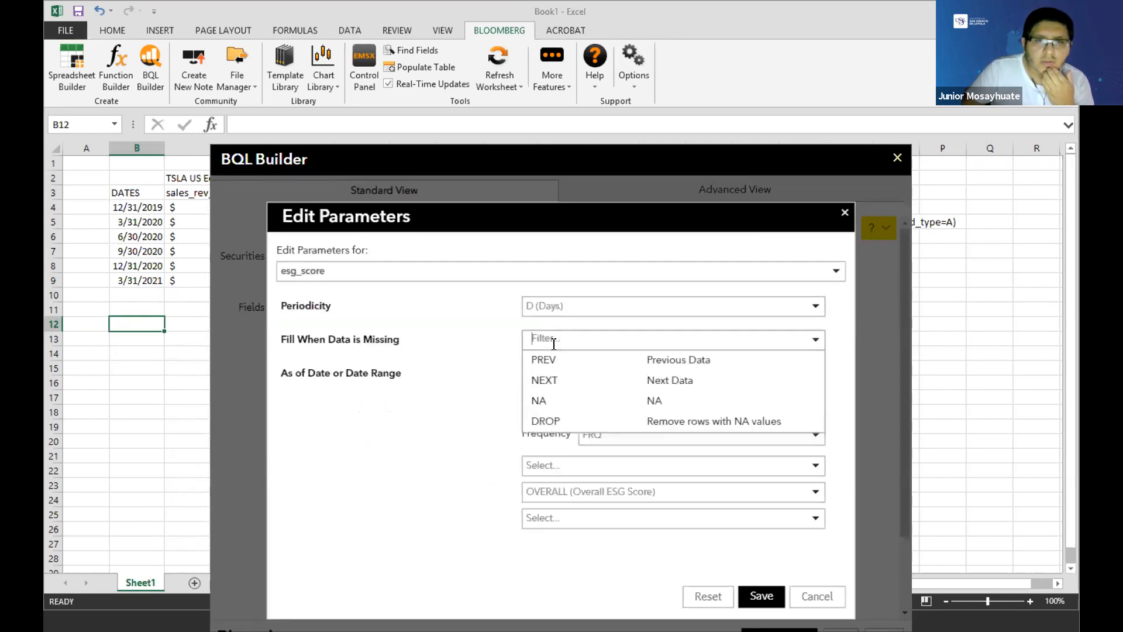
left_click(440, 336)
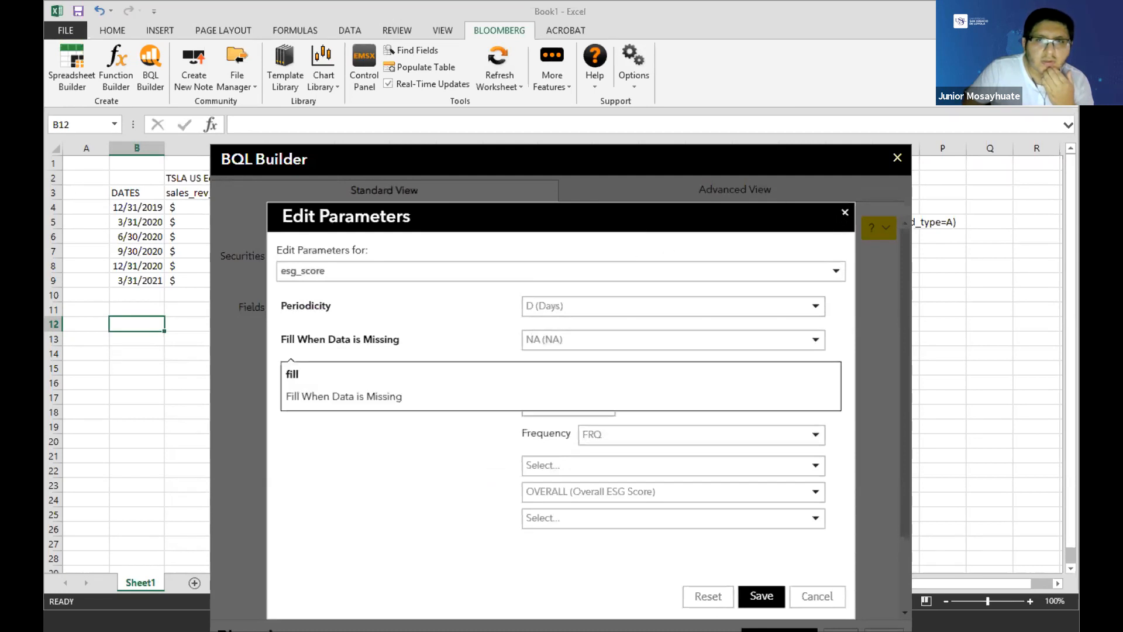
left_click(844, 214)
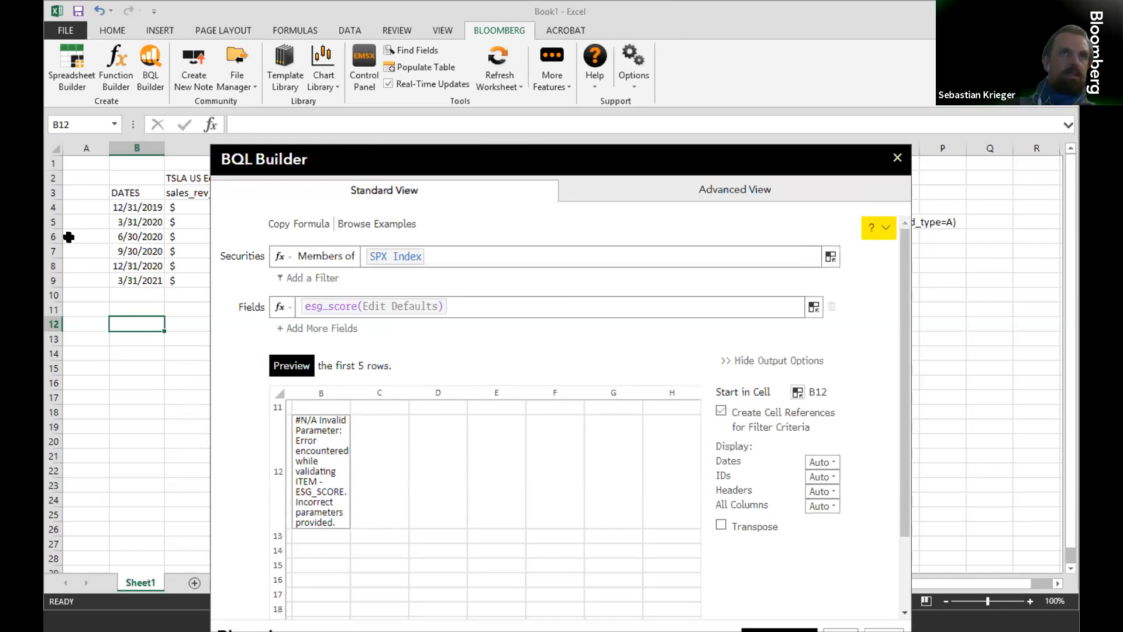
left_click(291, 351)
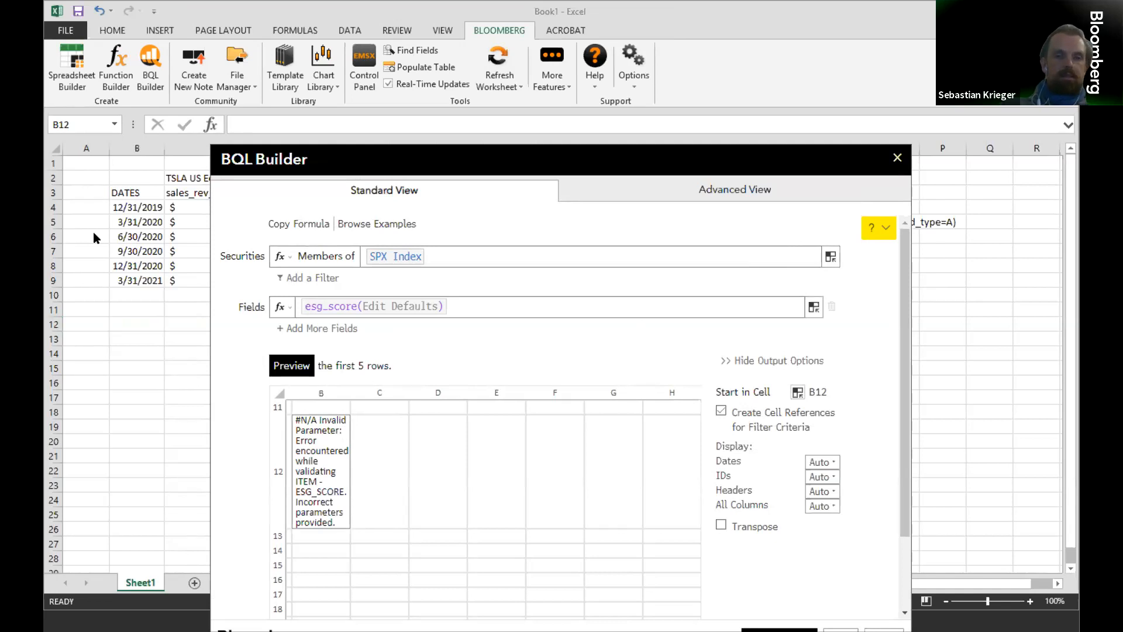
Step: Inspect the full esg_score parameter list once more, including the periodicity description, and cancel without saving
left_click(400, 314)
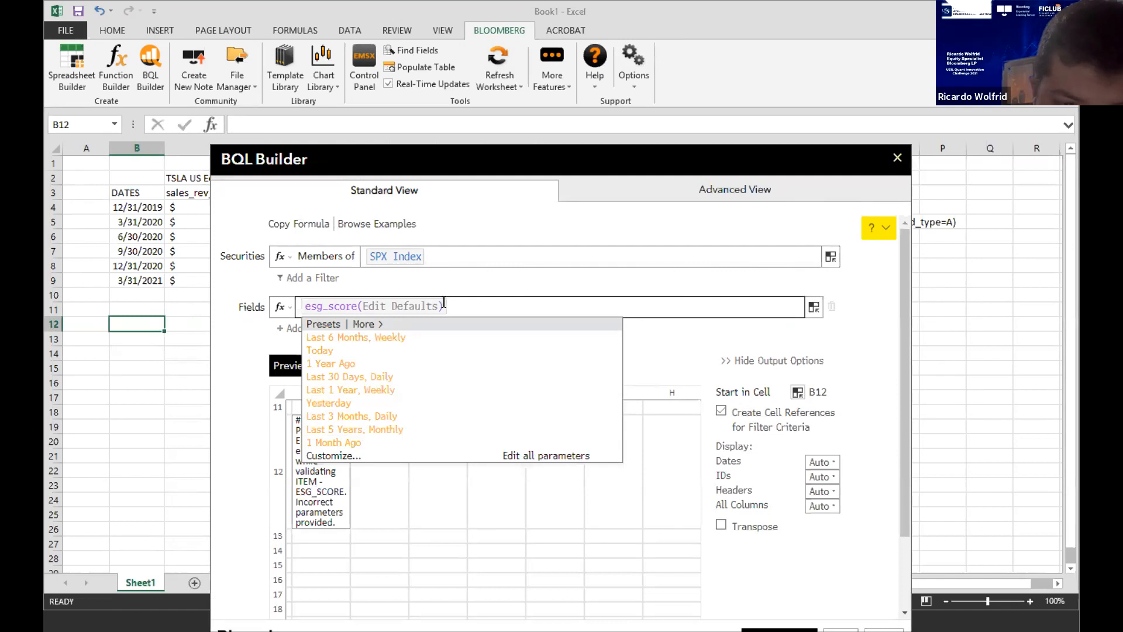
left_click(474, 303)
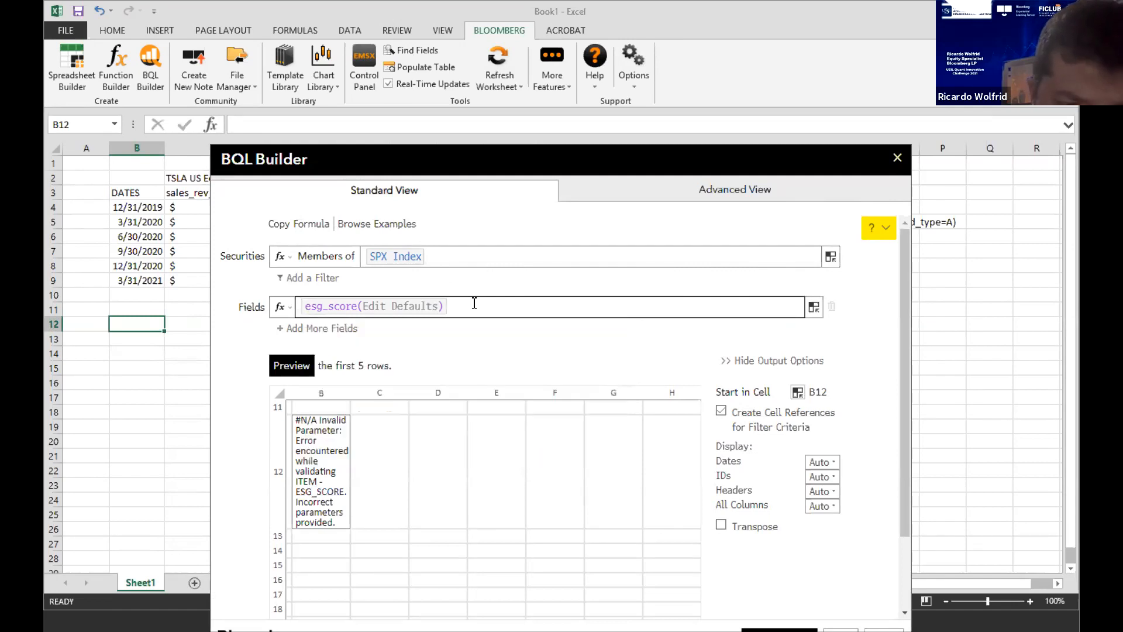
left_click(402, 307)
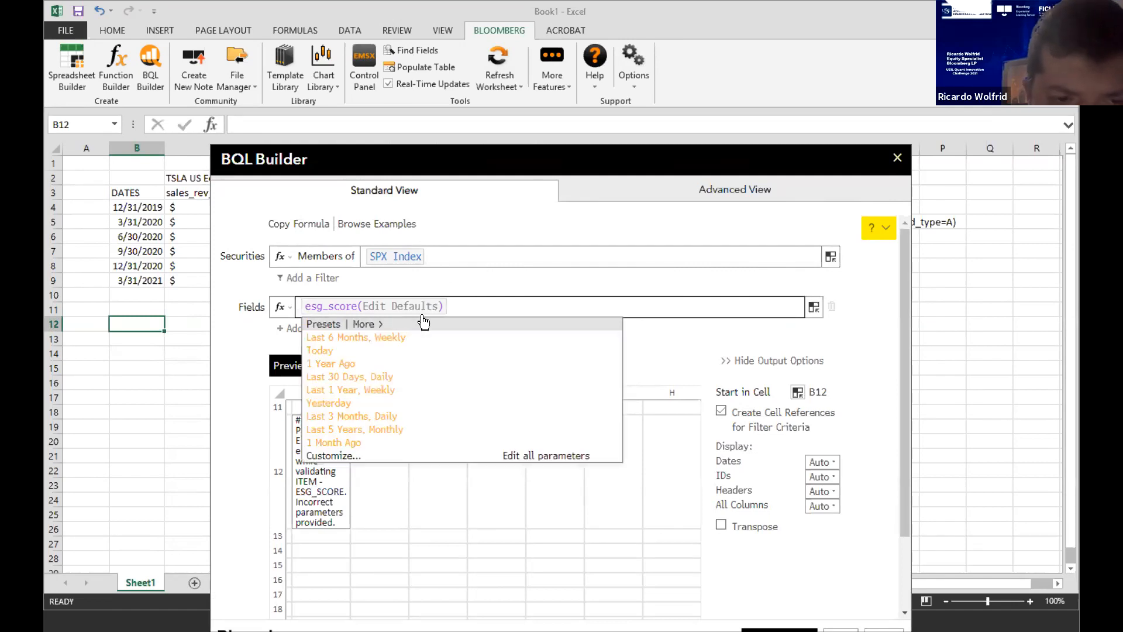
left_click(548, 462)
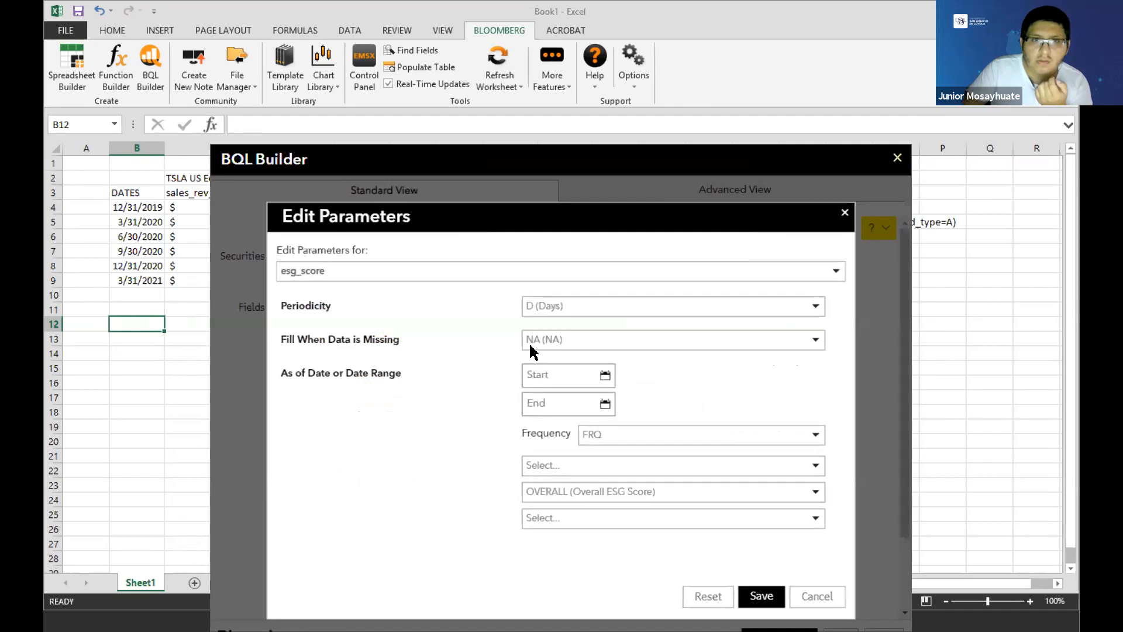
left_click(541, 305)
left_click(466, 306)
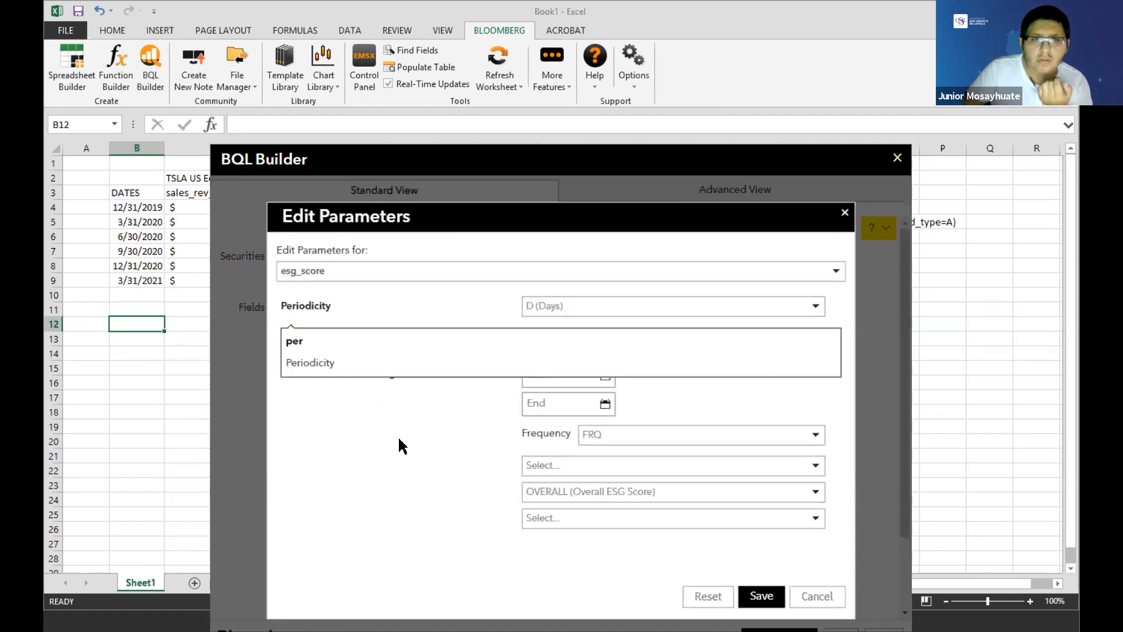
left_click(817, 596)
Step: Replace the esg_score field with esg_disclosure_score and preview the first 5 rows
left_click(474, 311)
key("BackSpace")
type("esg")
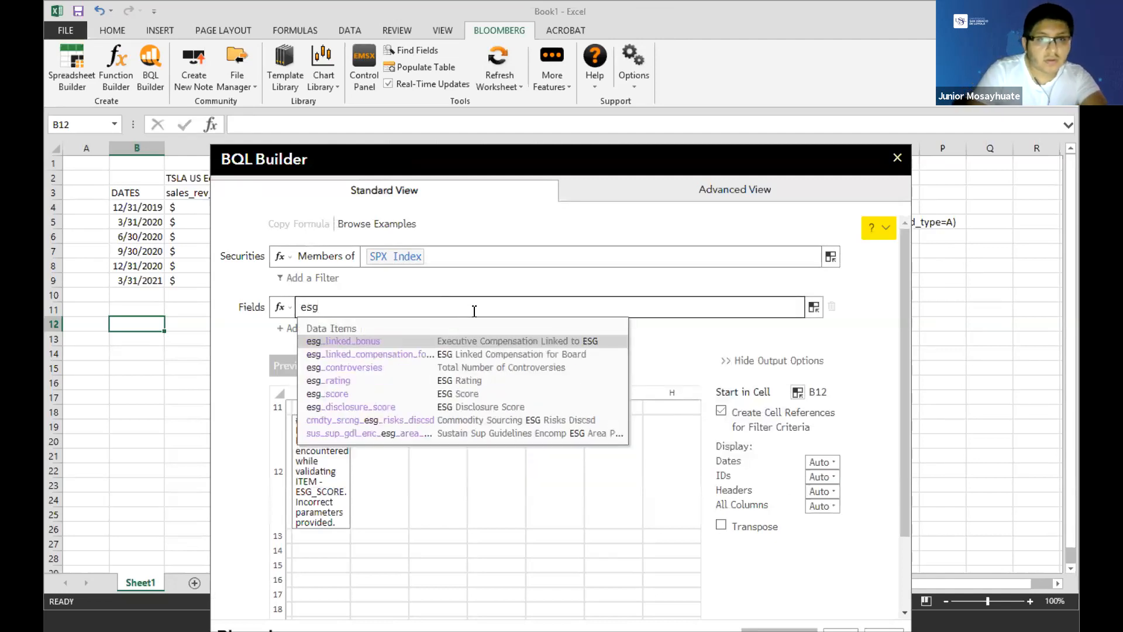
type(" d")
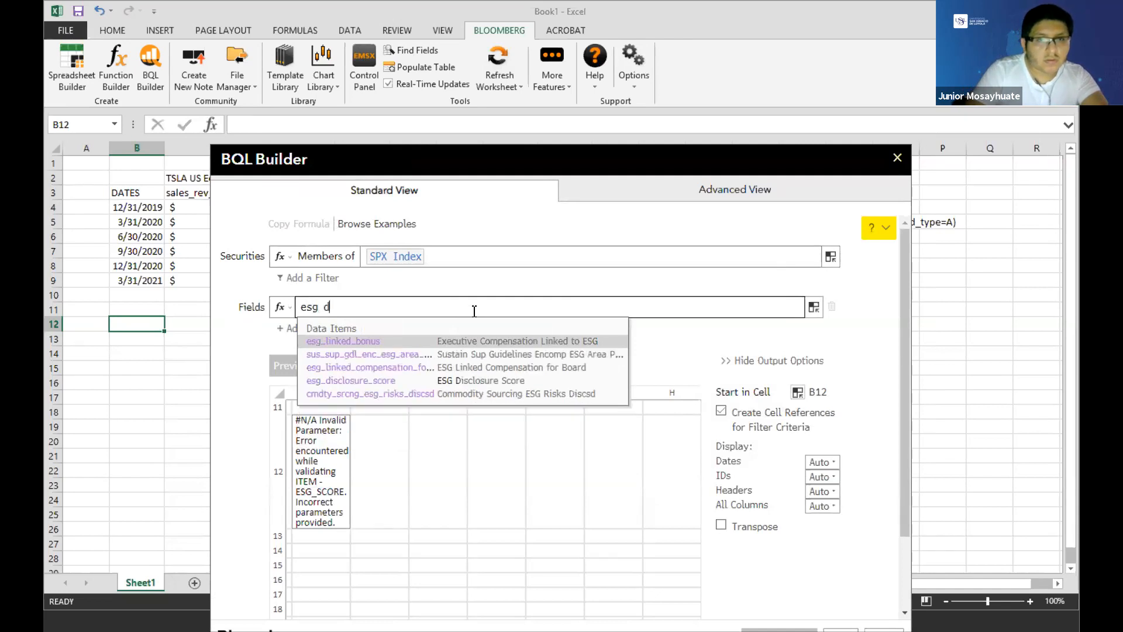
left_click(453, 379)
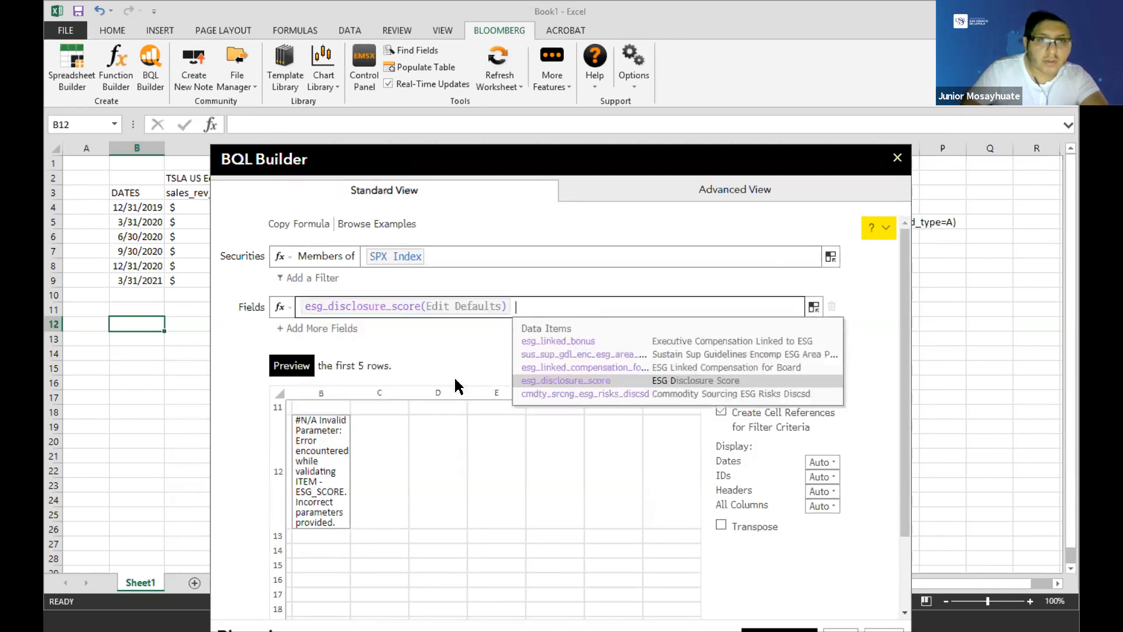
left_click(297, 369)
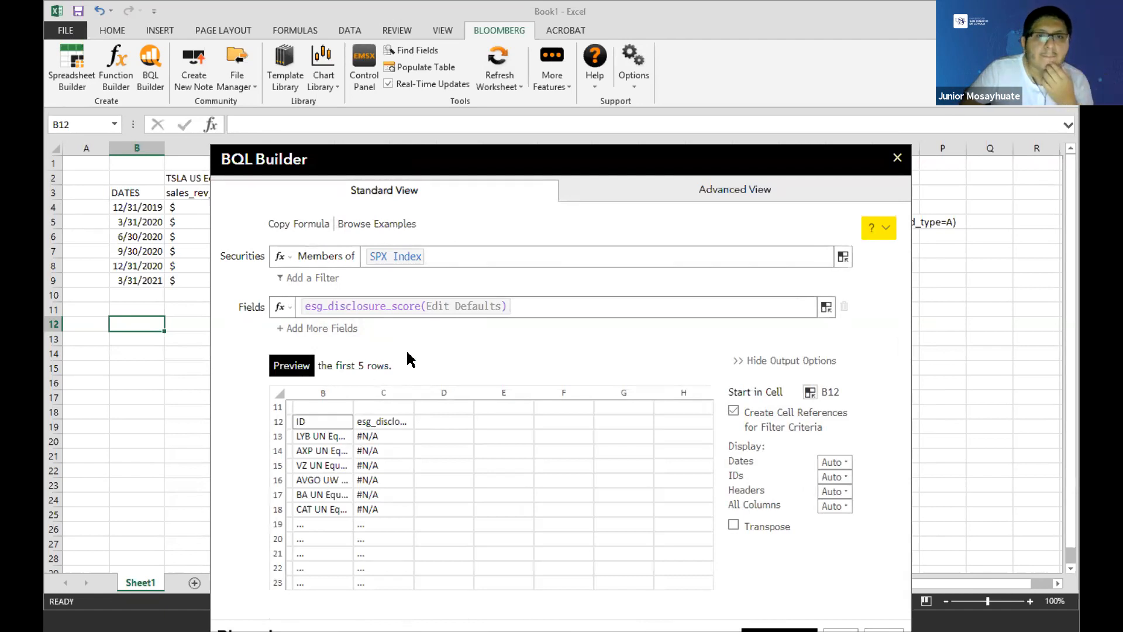
Step: Set the esg_disclosure_score parameters to an annual period type with a period offset from -3 to 0 and save them
left_click(468, 307)
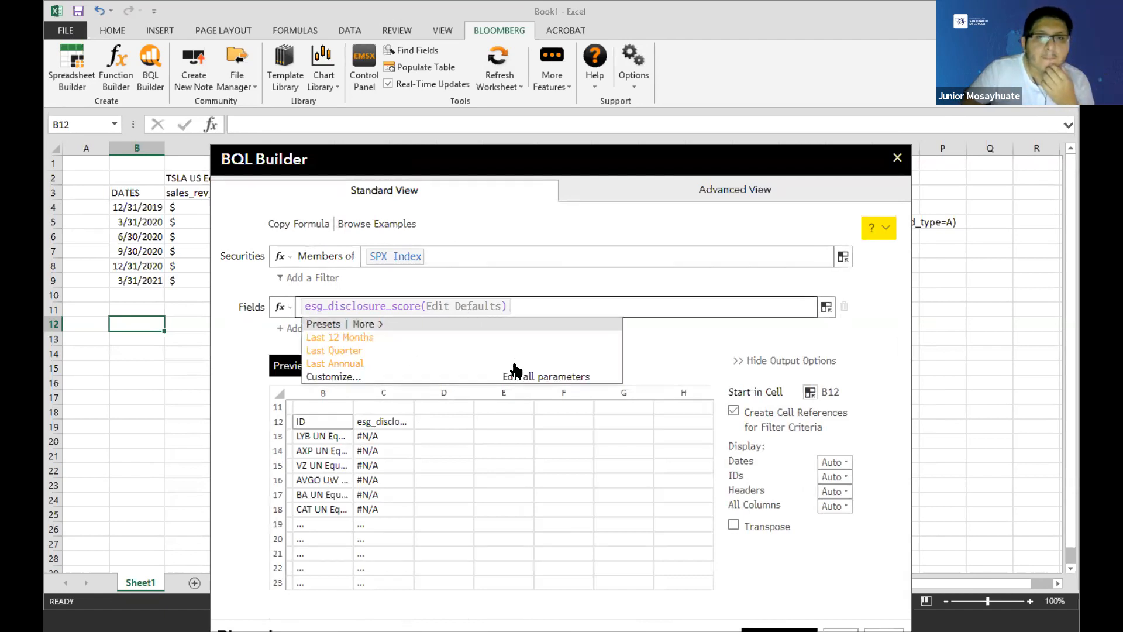
left_click(522, 381)
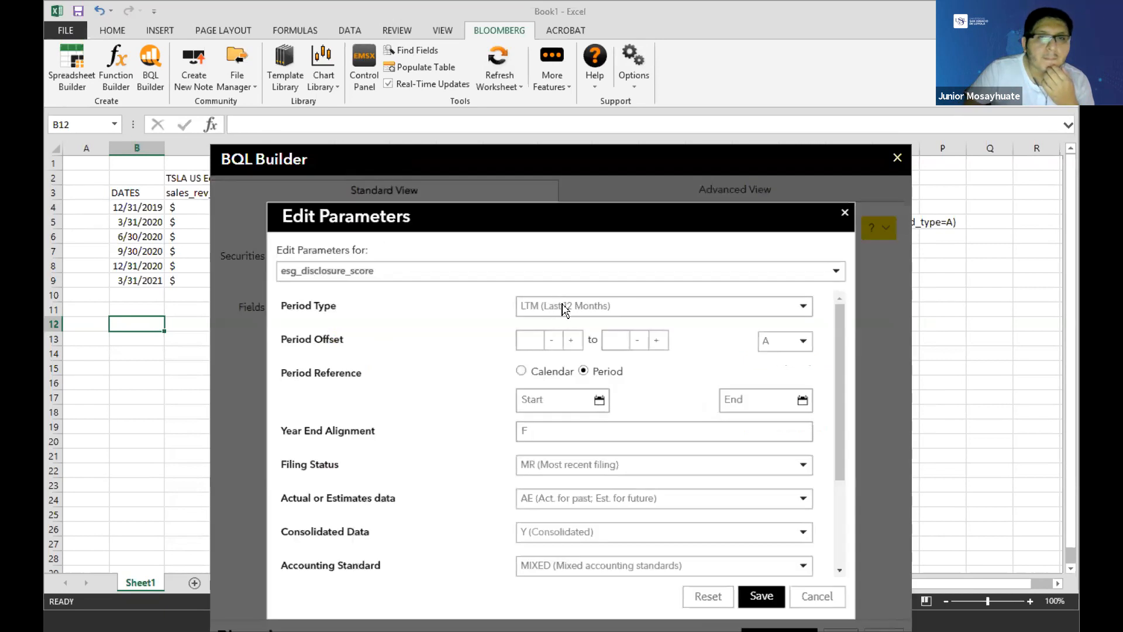
left_click(564, 305)
left_click(556, 325)
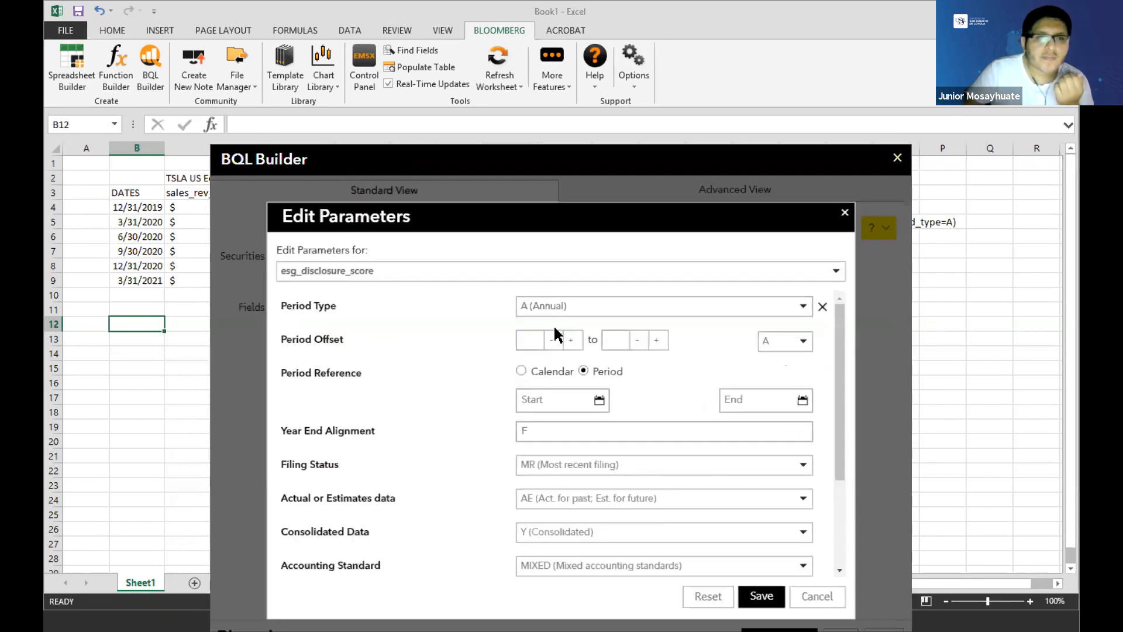
left_click(551, 339)
left_click(551, 339)
left_click(552, 340)
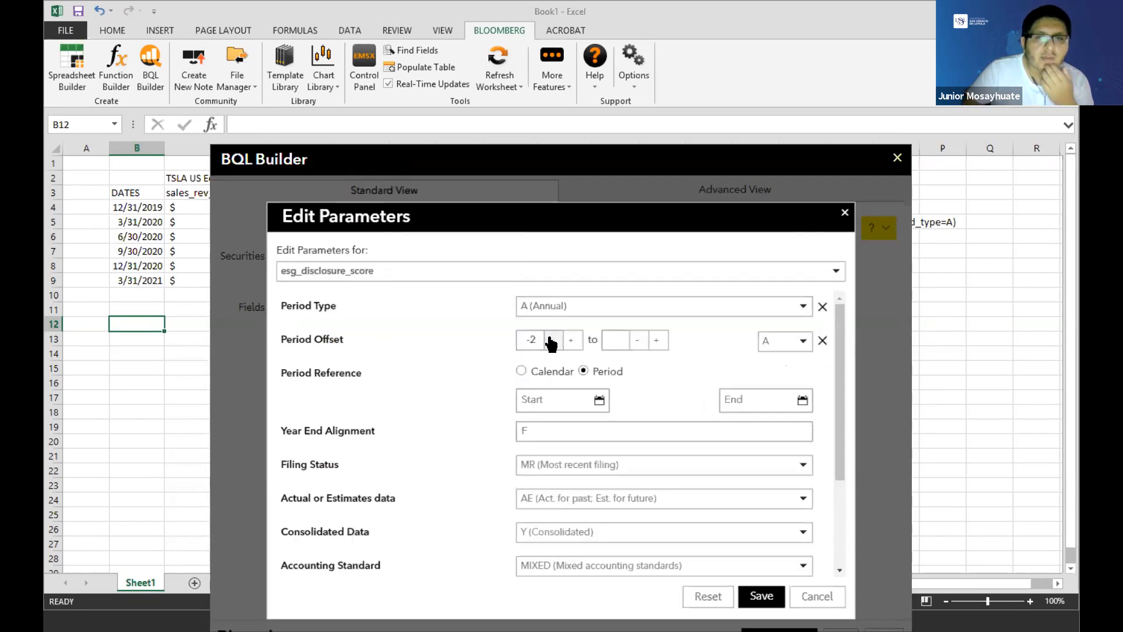
left_click(637, 340)
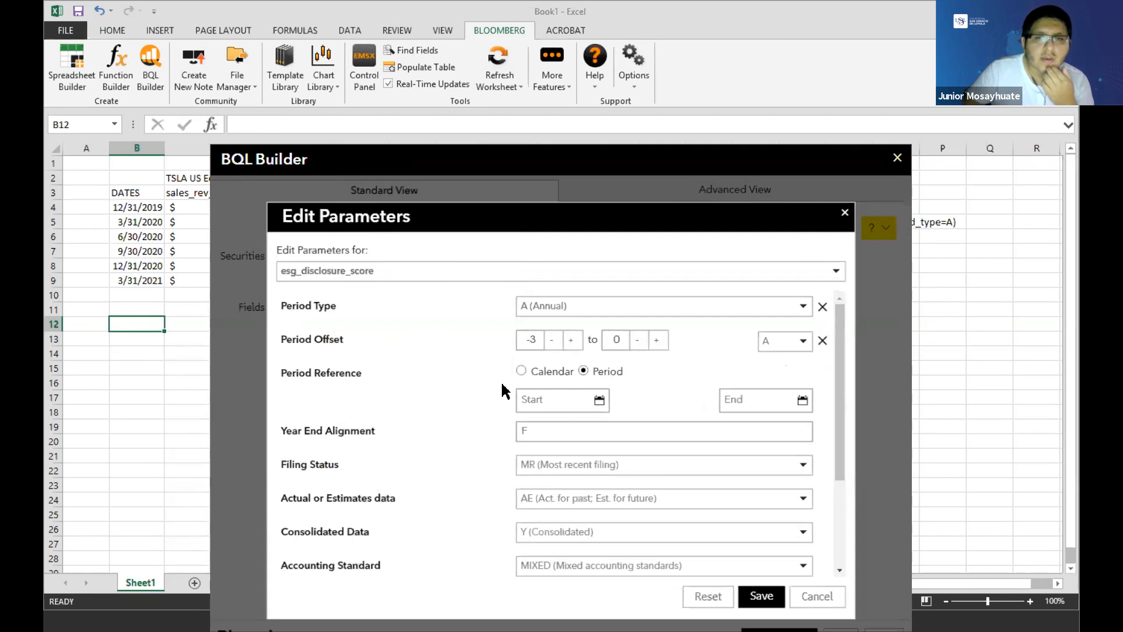
scroll(515, 417, "down", 1)
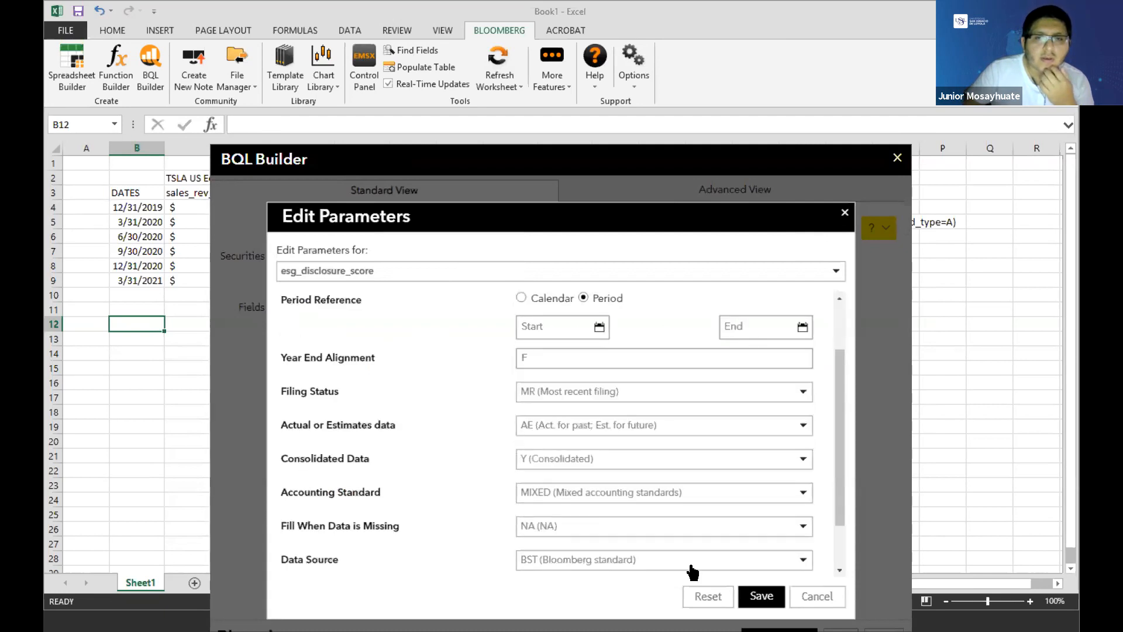
left_click(765, 597)
Step: Preview the disclosure score query, insert it into the sheet at cell B12, and look over the inserted dates and company columns
left_click(304, 367)
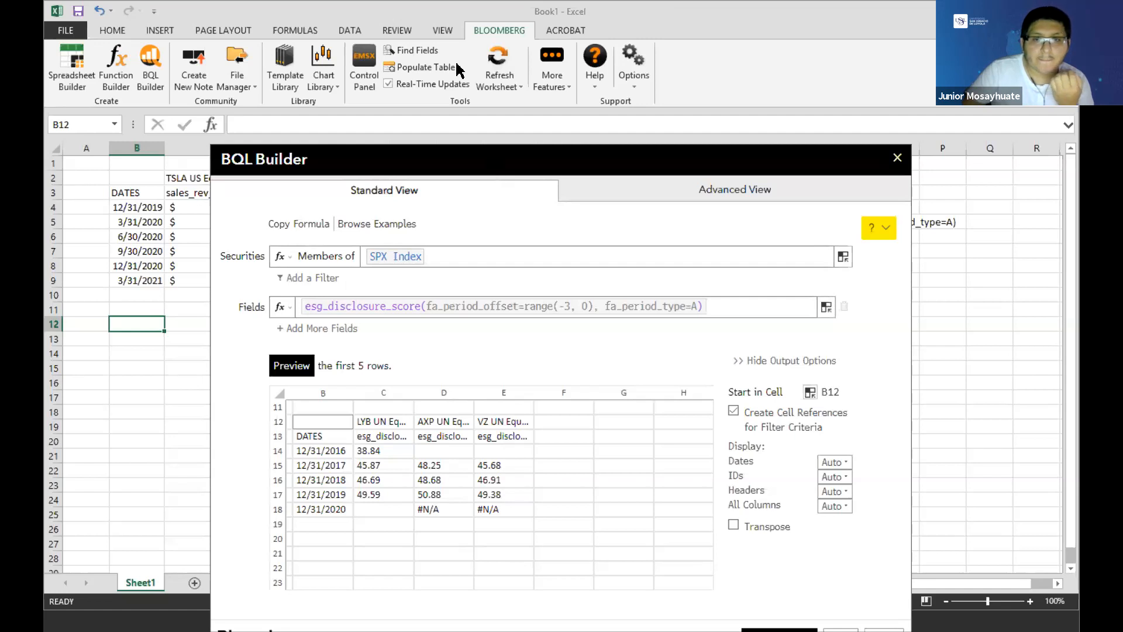
left_click(755, 561)
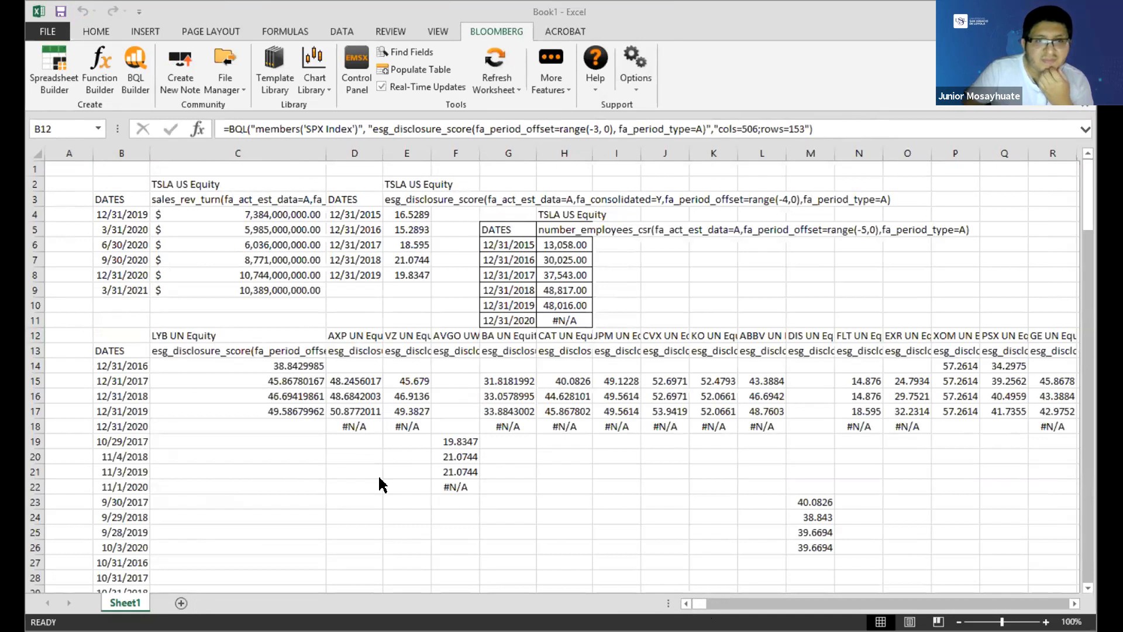
left_click(122, 413)
scroll(122, 413, "down", 1)
scroll(123, 413, "down", 12)
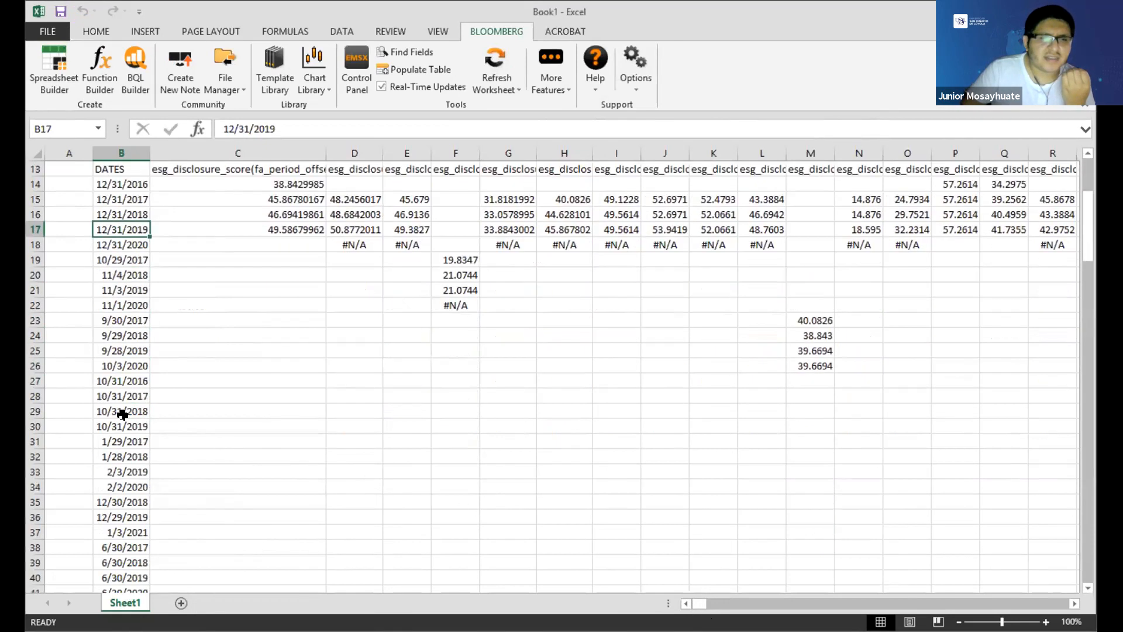
scroll(123, 414, "up", 13)
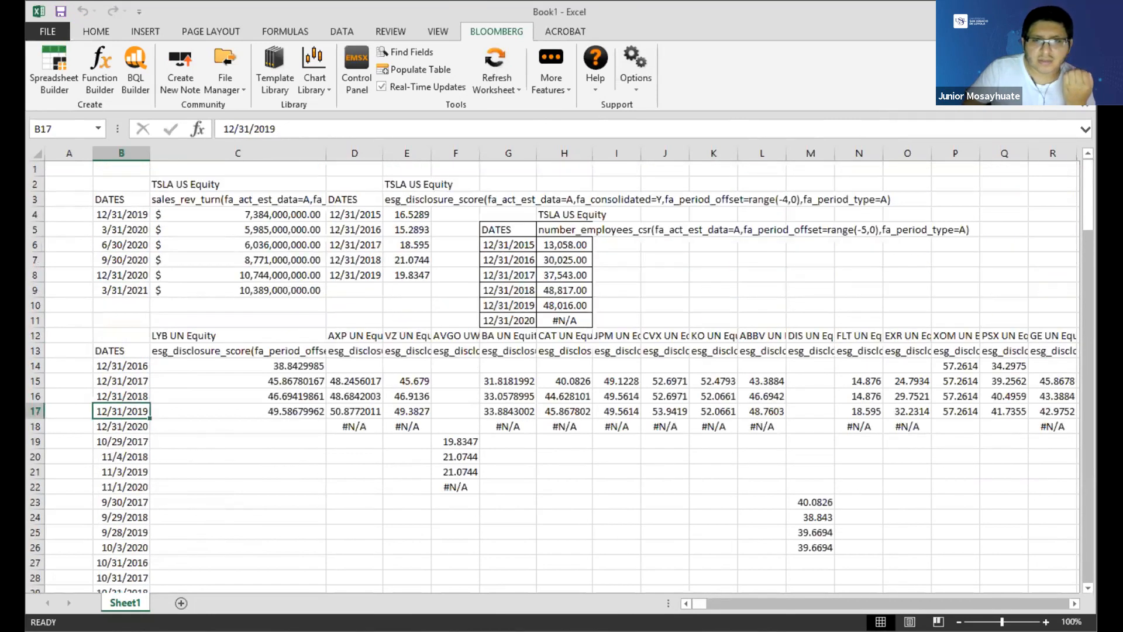
mouse_move(706, 606)
left_mouse_down()
mouse_move(742, 605)
mouse_move(684, 604)
left_mouse_up()
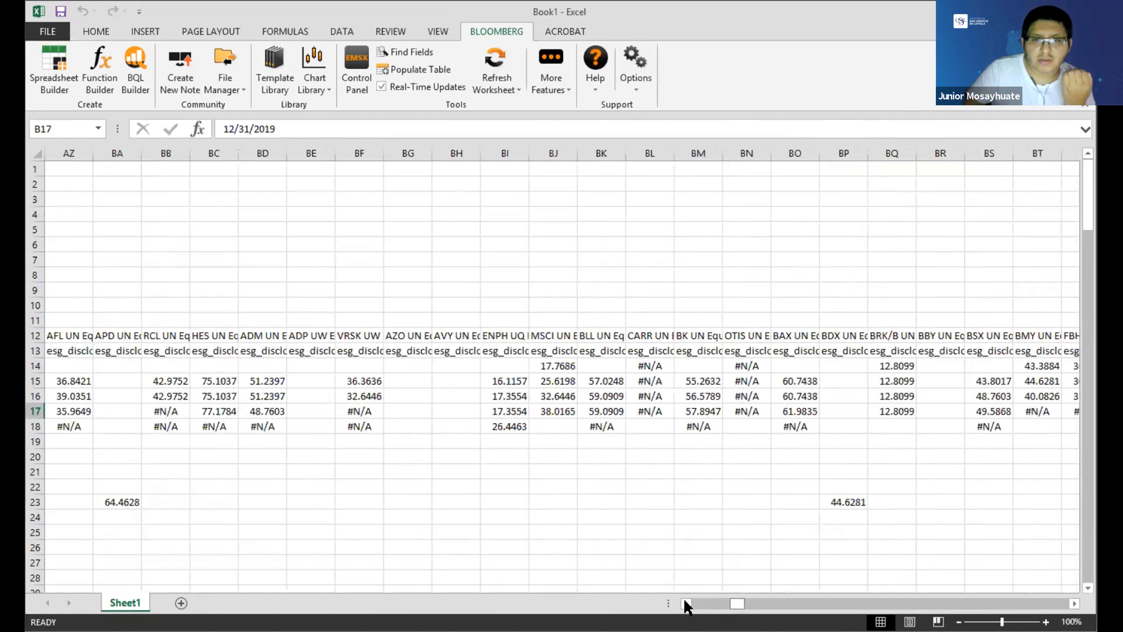
Step: Change the period offset range in the text of cell C13 to range(-1,0)
left_click(165, 350)
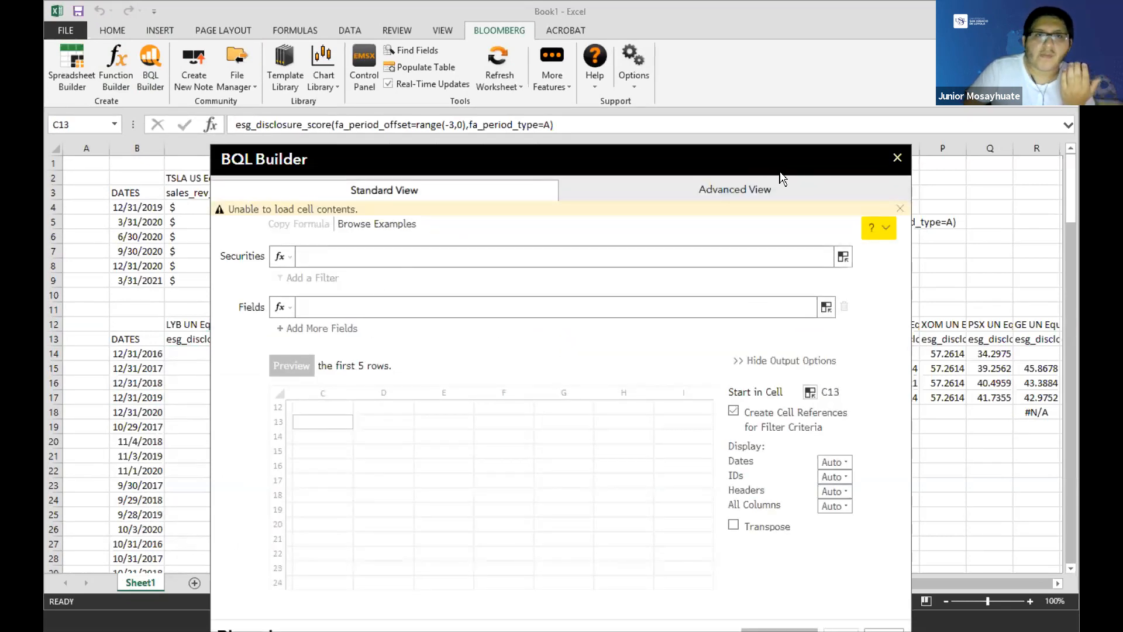
key("Escape")
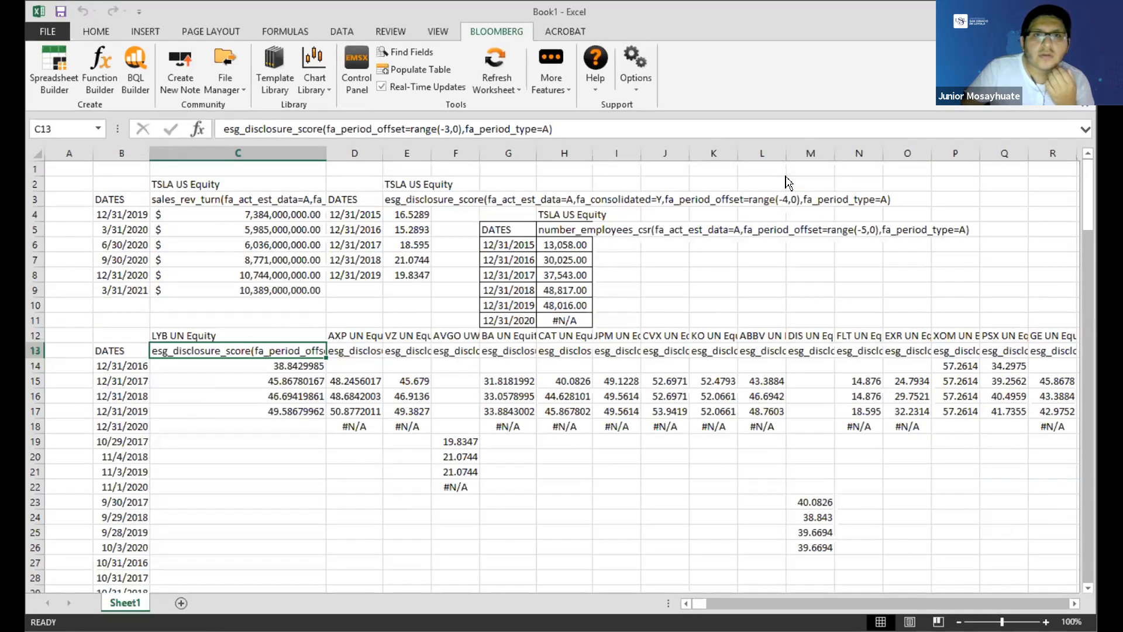
left_click(450, 130)
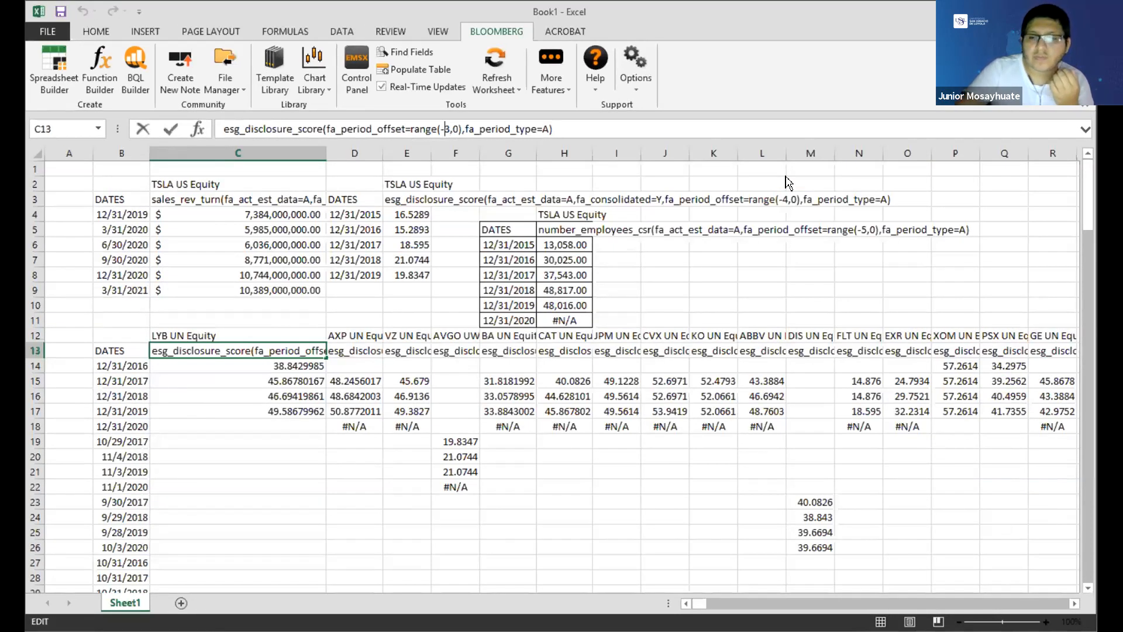
key("Delete")
type("4")
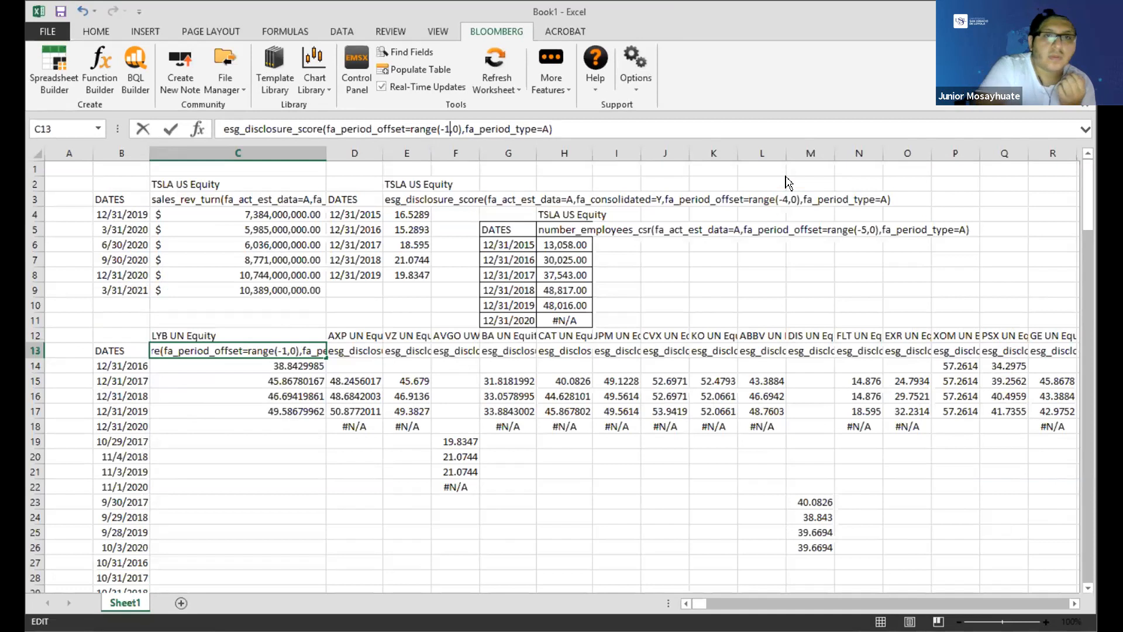
key("Return")
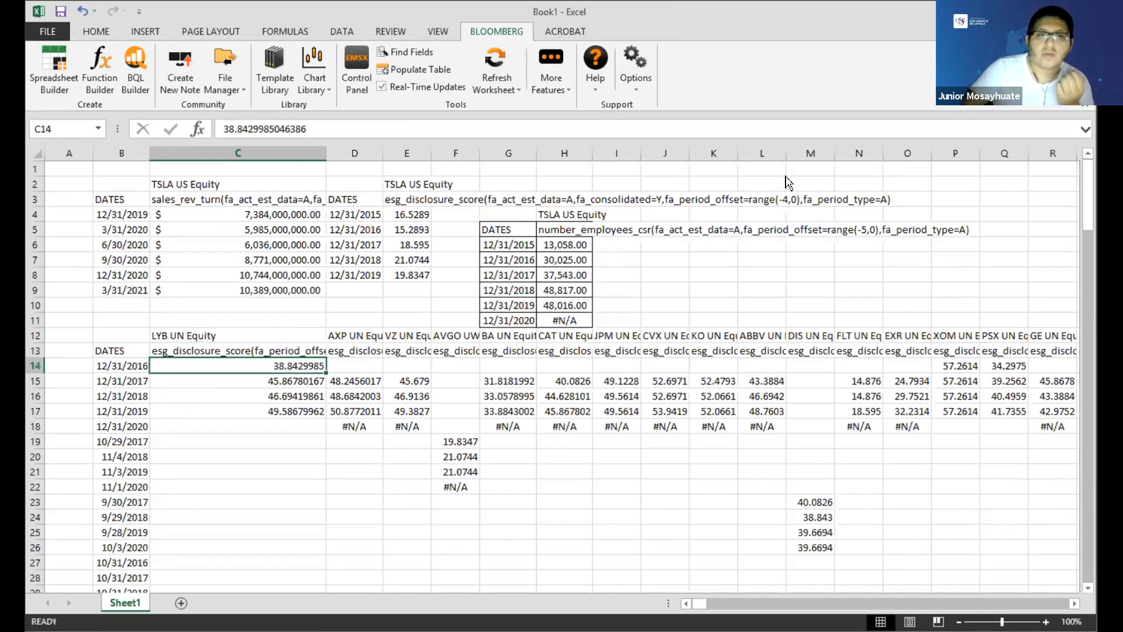
Step: Compare the field text in the row 13 headers of the first companies and inspect the ticker and score cells around C13
left_click(207, 350)
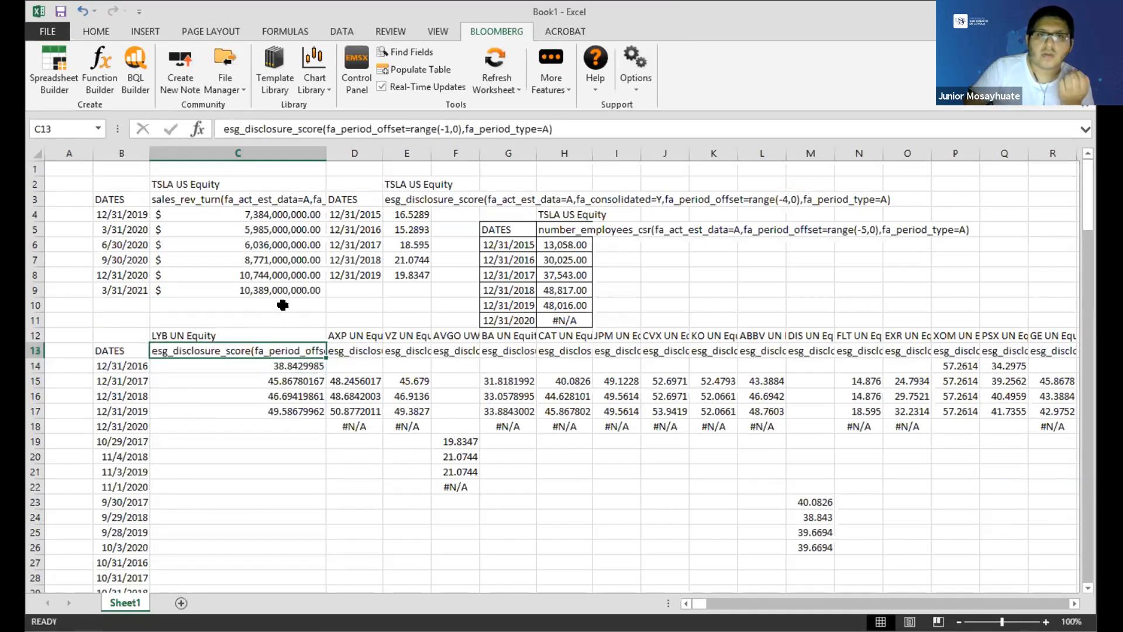
left_click(364, 349)
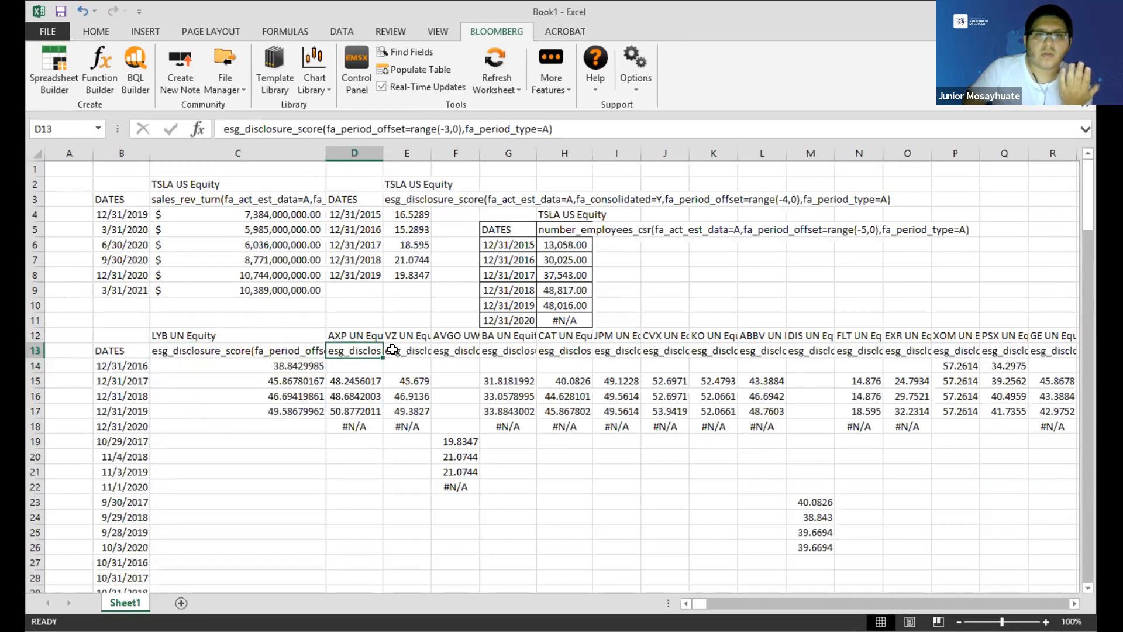
left_click(444, 351)
left_click(373, 353)
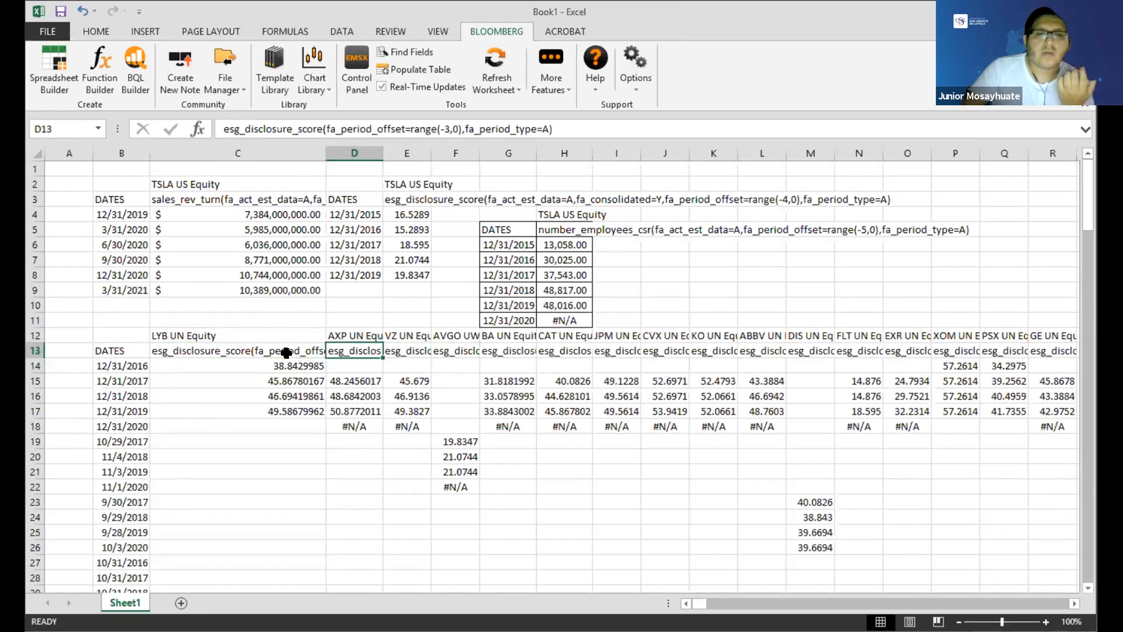
left_click(258, 353)
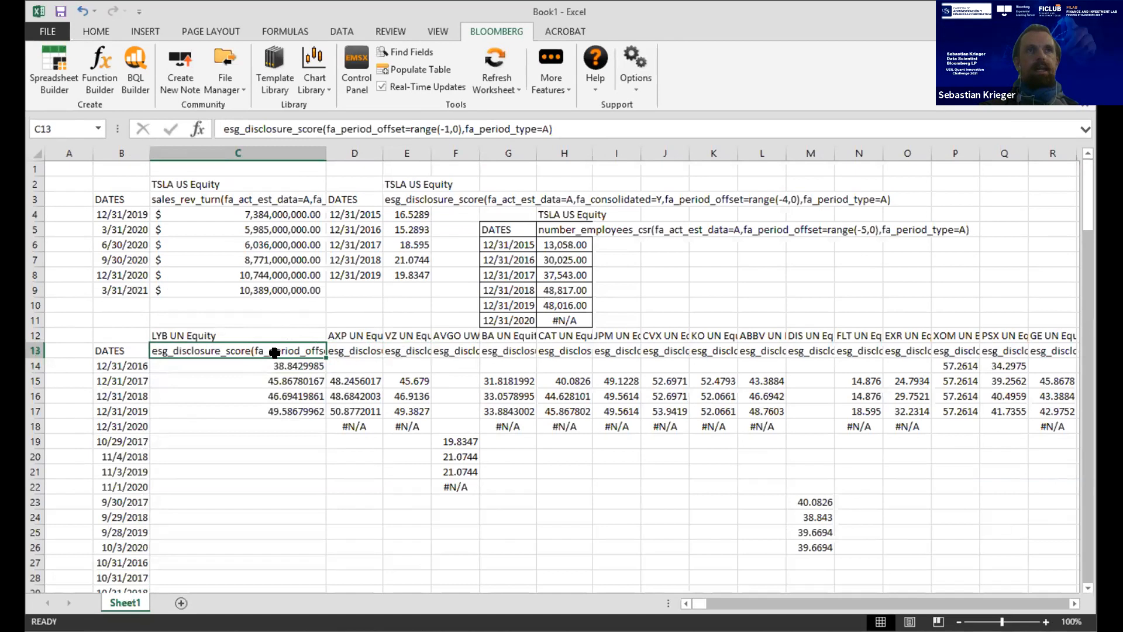
left_click(229, 335)
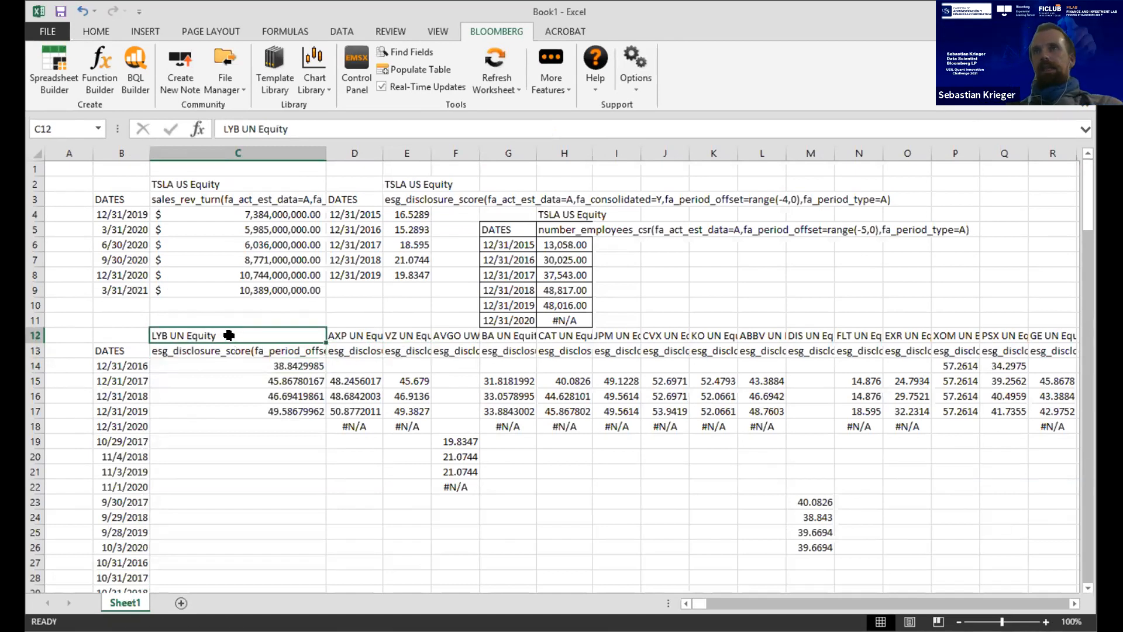
left_click(228, 365)
left_click(281, 348)
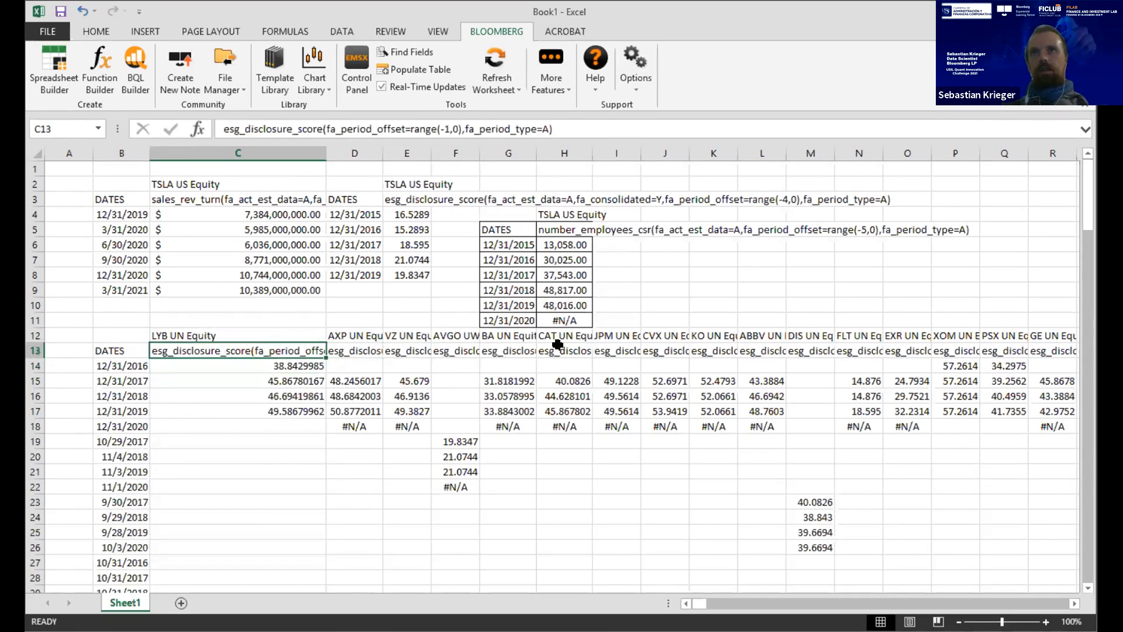
left_click(342, 194)
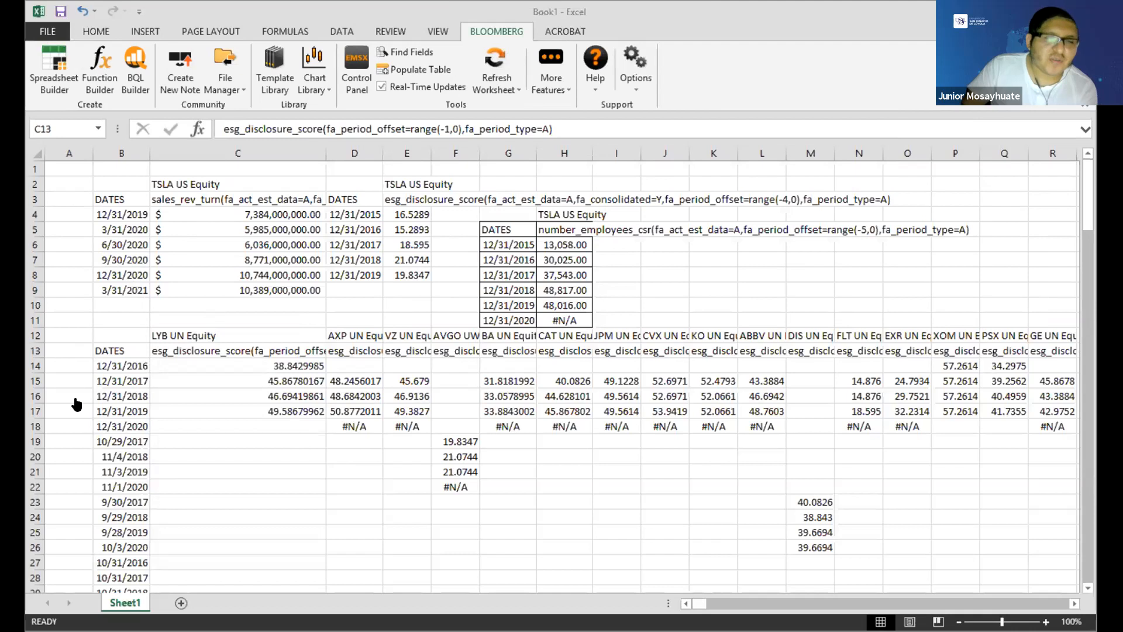
left_click(284, 376)
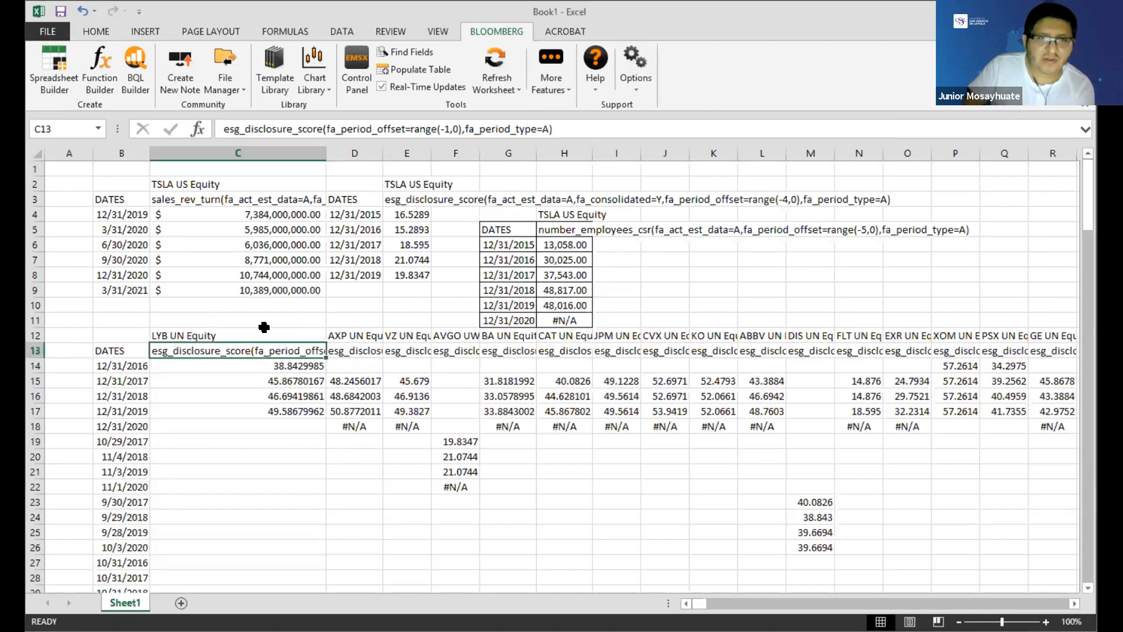
left_click(176, 333)
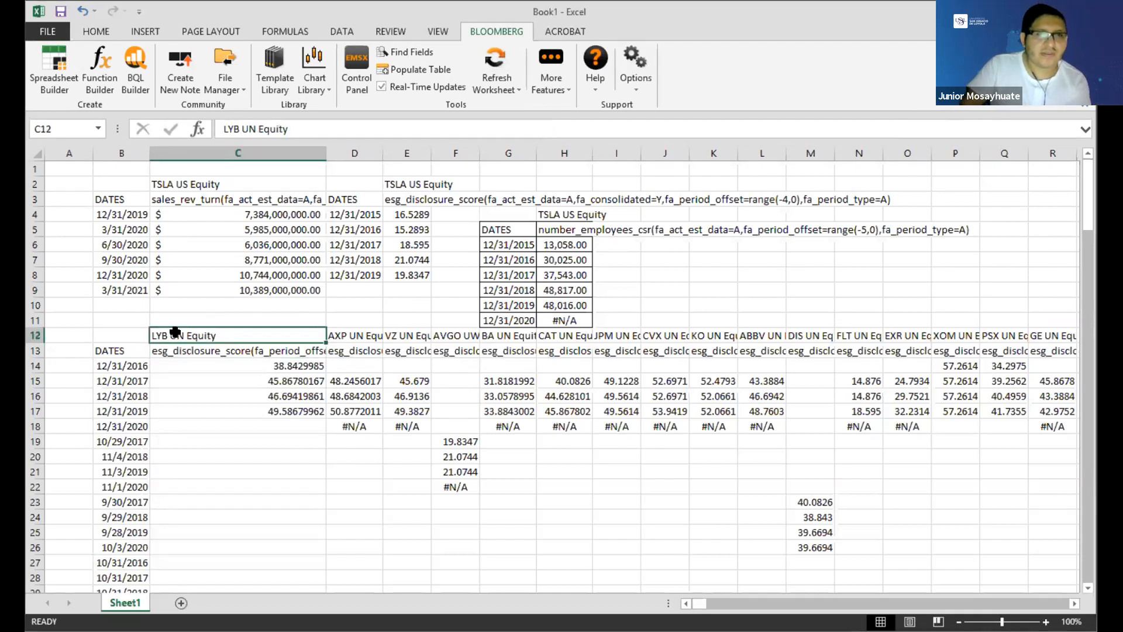
Step: Open the BQL Builder, add a new worksheet and select its cell B2
left_click(133, 90)
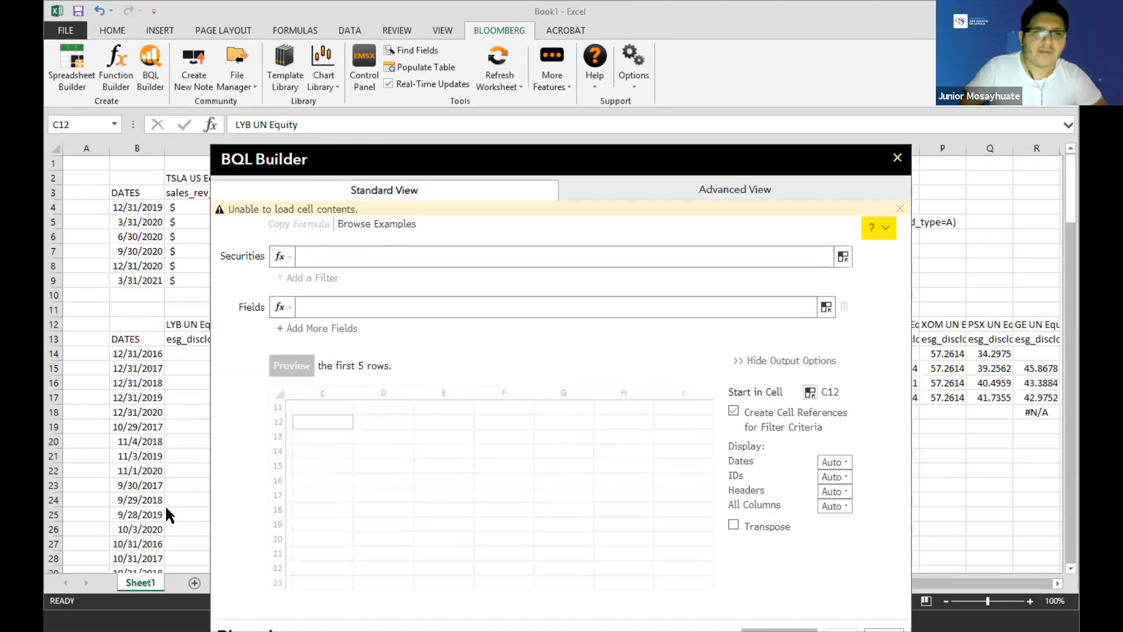
left_click(194, 582)
left_click(135, 176)
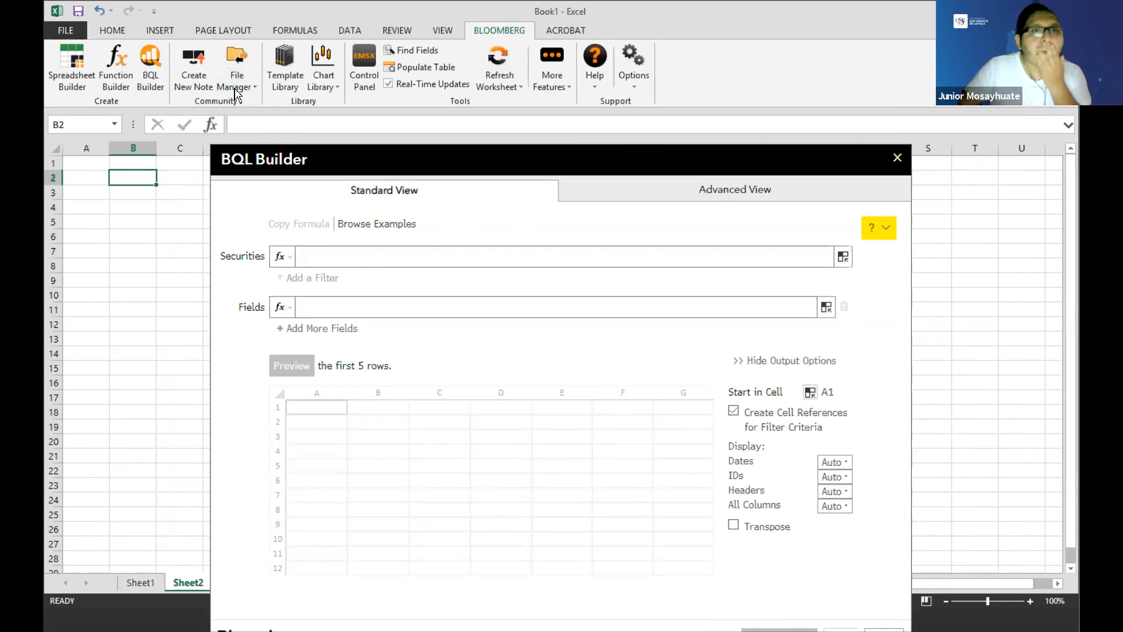
left_click(255, 172)
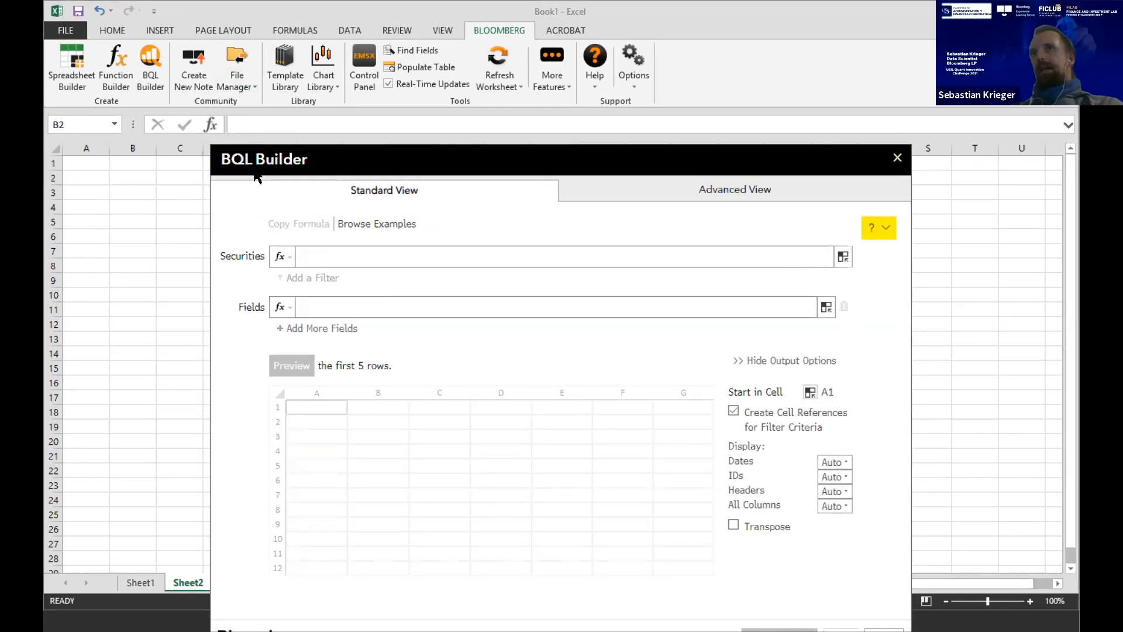
Step: Set the new query's securities to the members of SPX Index
left_click(365, 260)
type("spx")
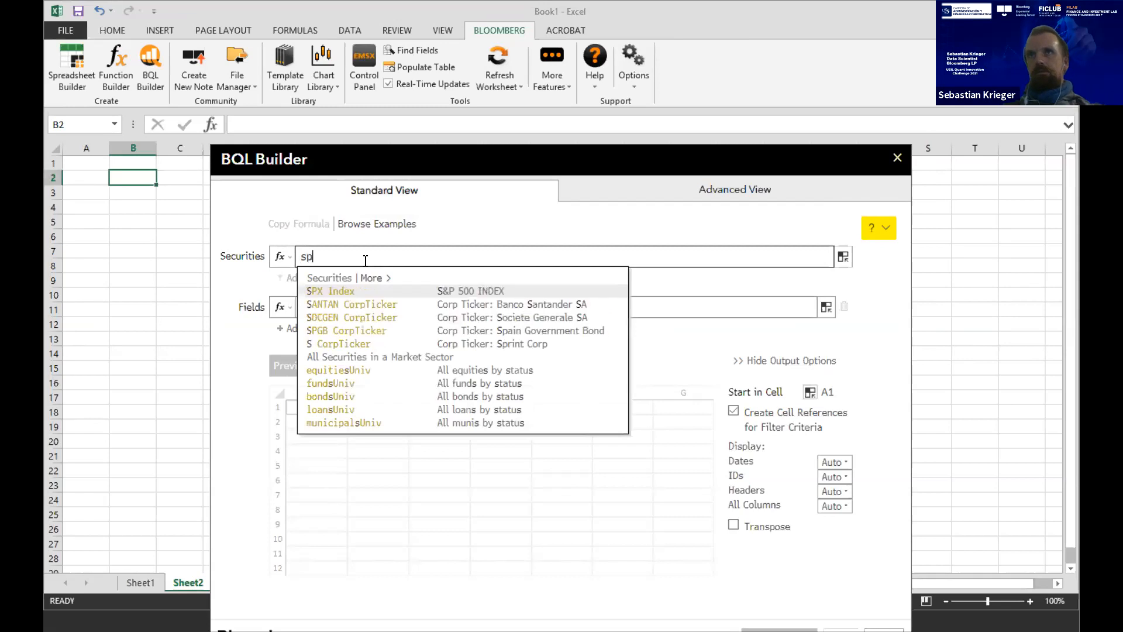
left_click(388, 292)
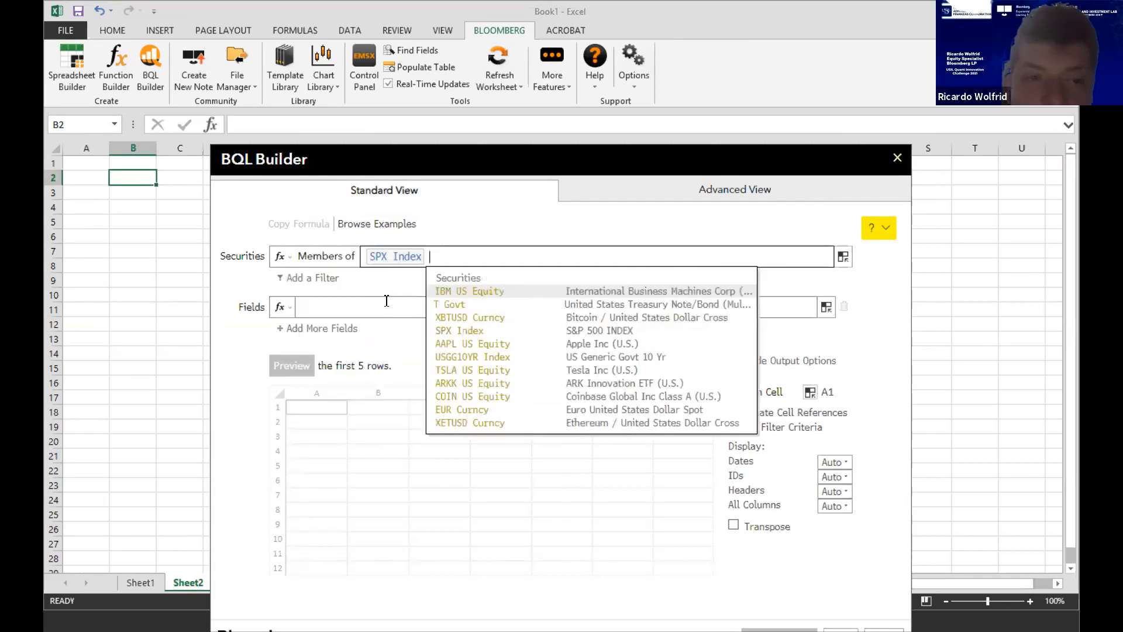
left_click(385, 306)
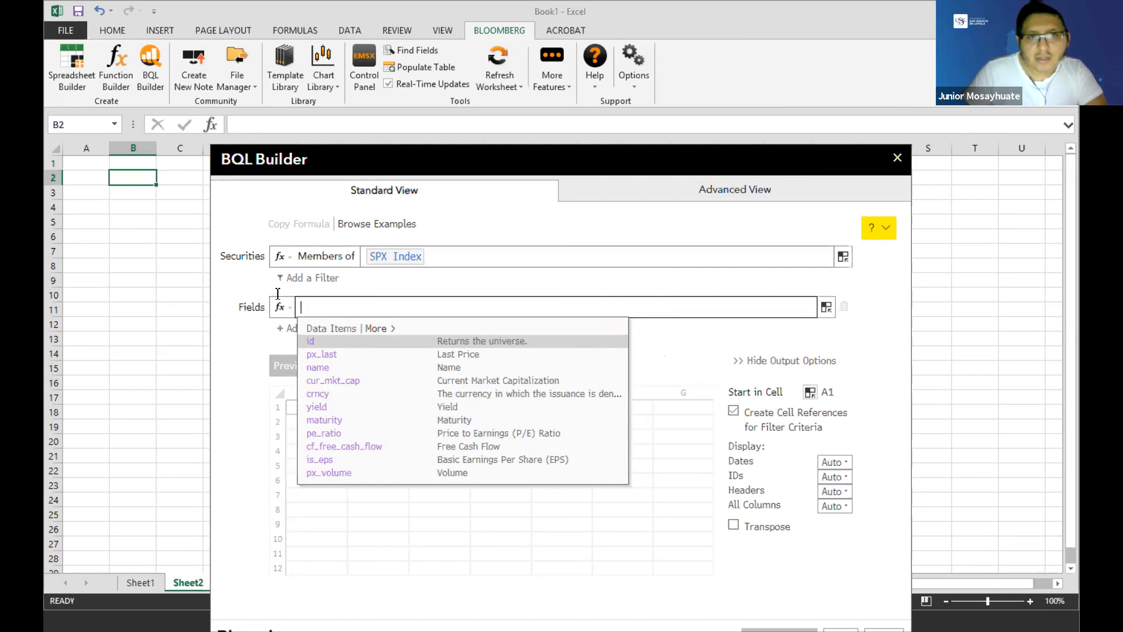
Step: Replace the query's securities with the members of SPXESUP Index, the S&P 500 ESG Index in USD
left_click(473, 257)
type("spx")
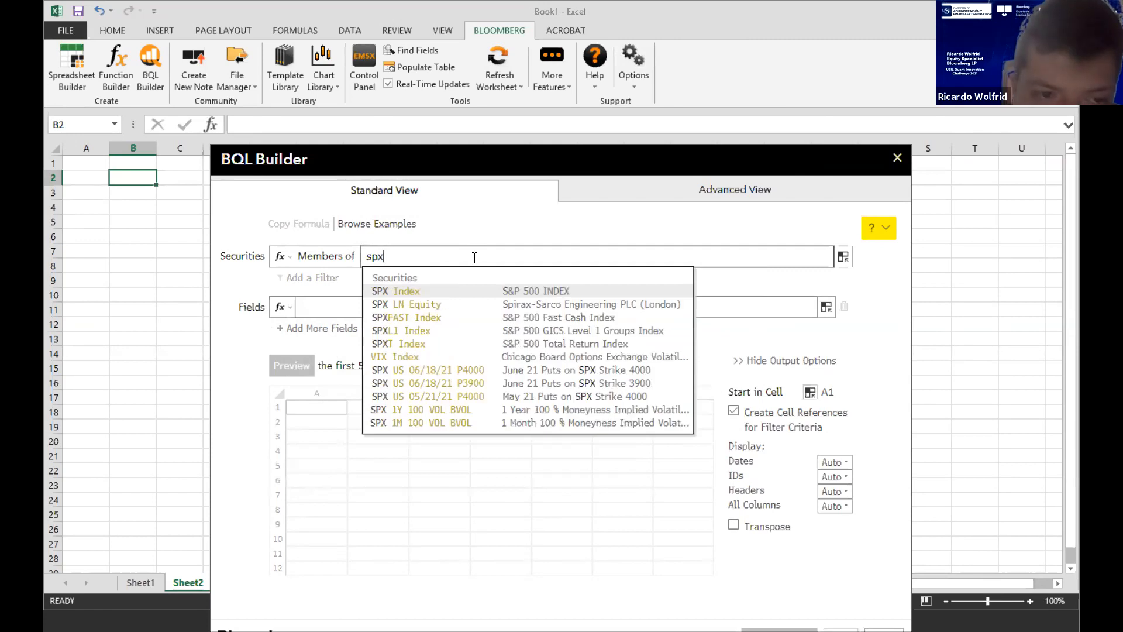
type("i")
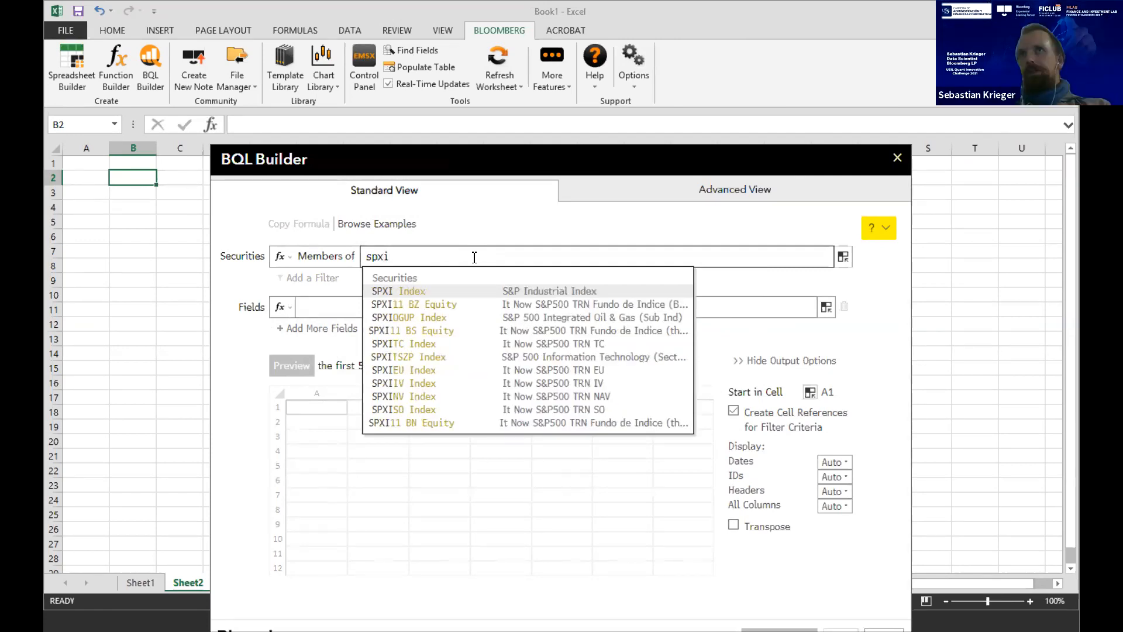
key("BackSpace")
type("e")
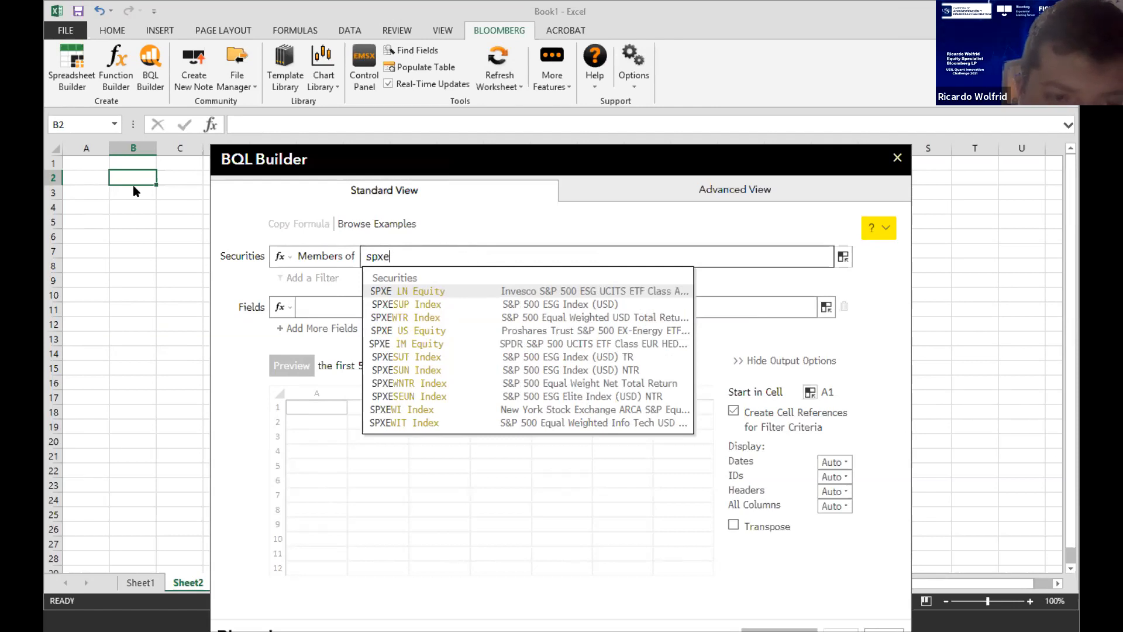
left_click(430, 305)
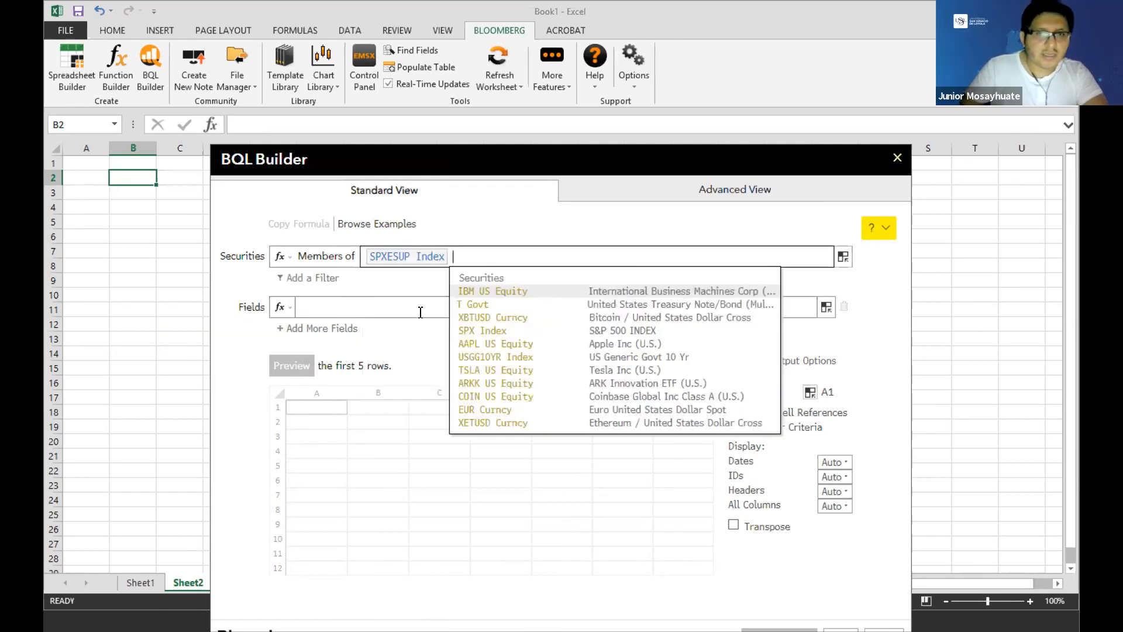
Step: Add the fields esg_disclosure_score and id to the SPXESUP Index members query
left_click(421, 312)
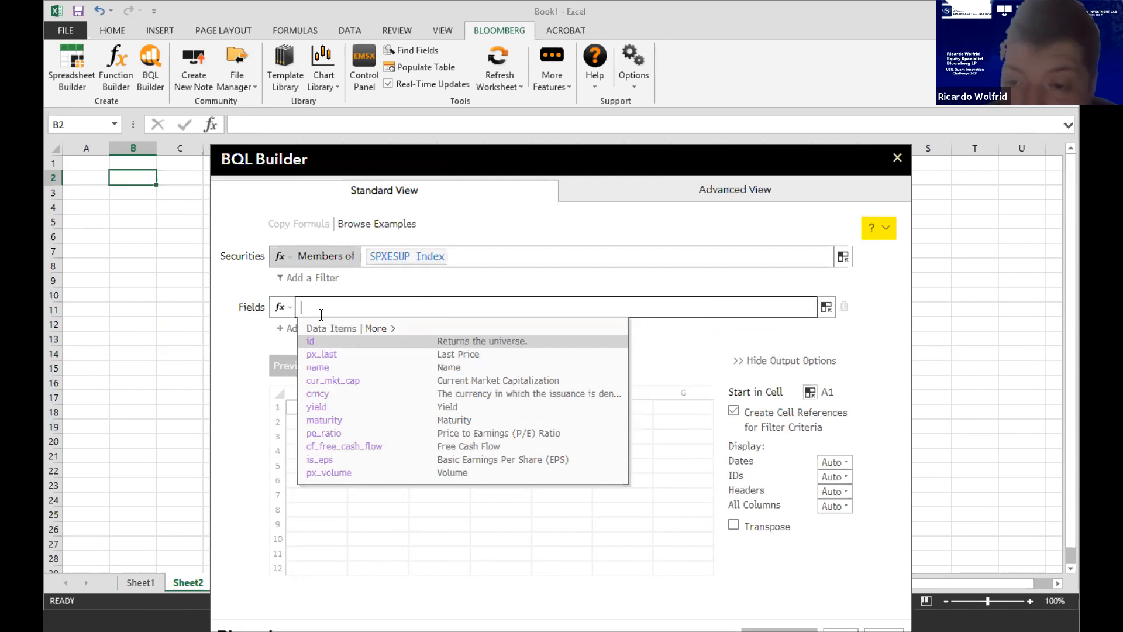
type("esg")
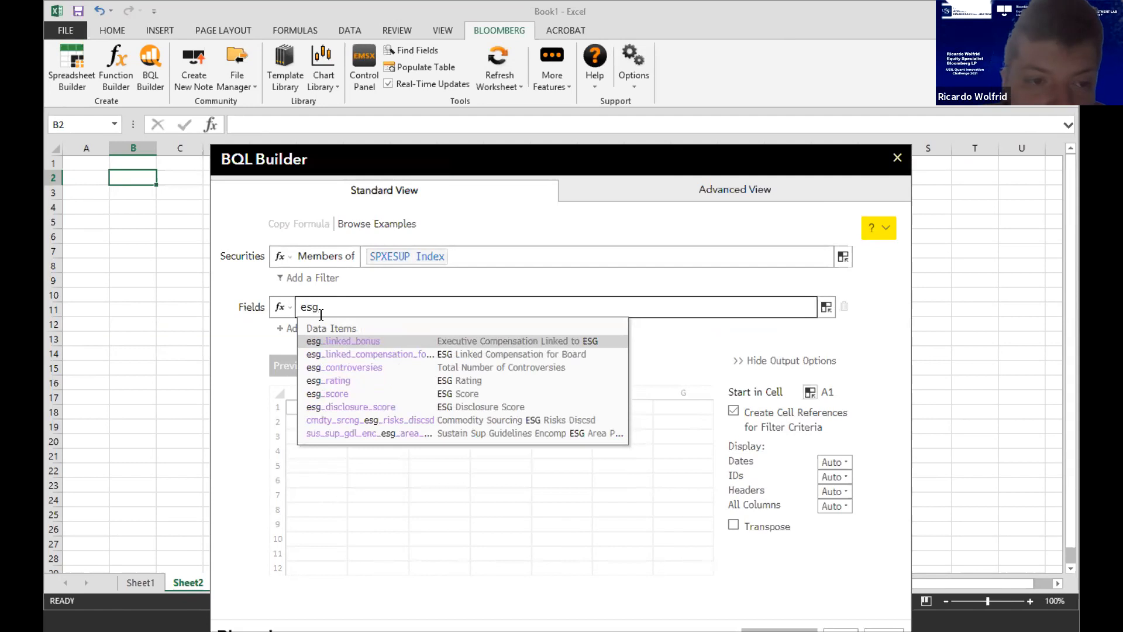
type(" di")
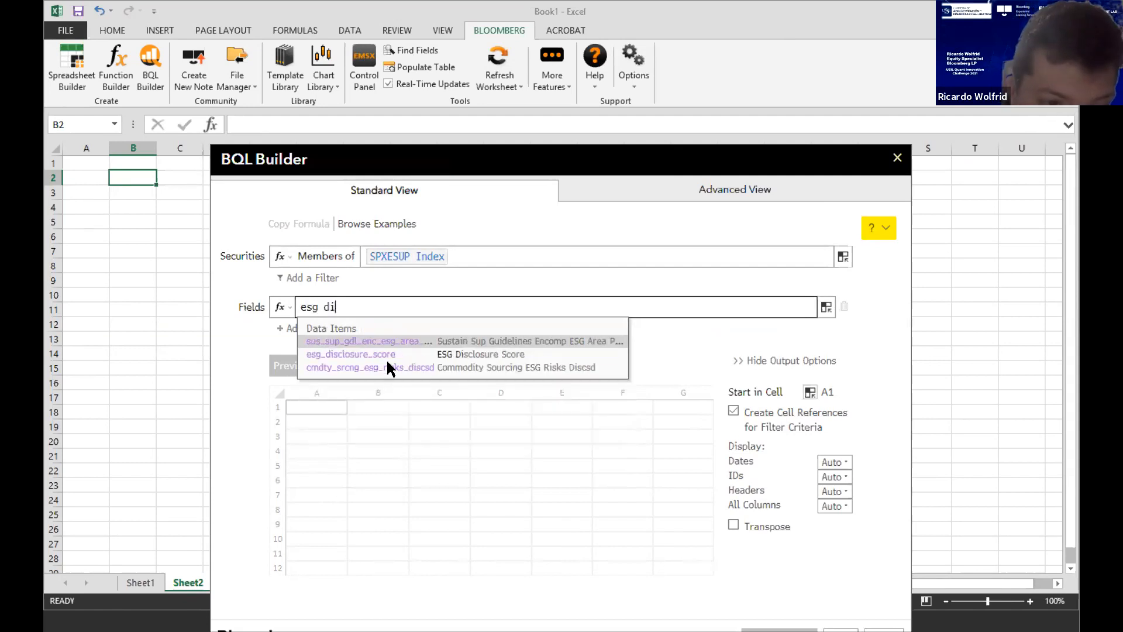
left_click(388, 355)
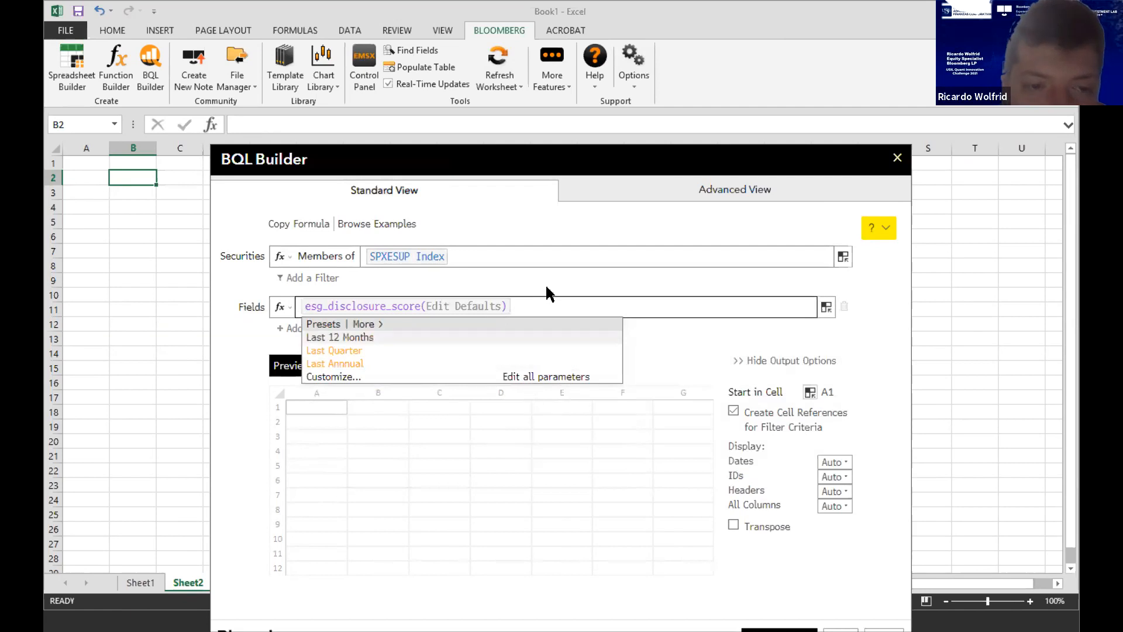
left_click(536, 306)
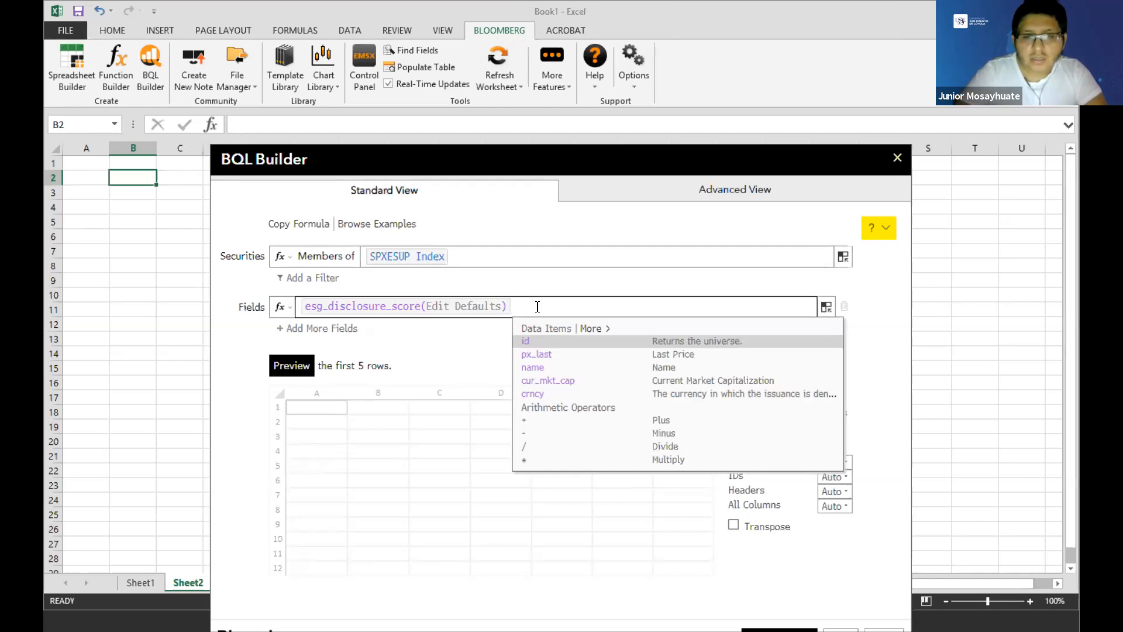
left_click(663, 345)
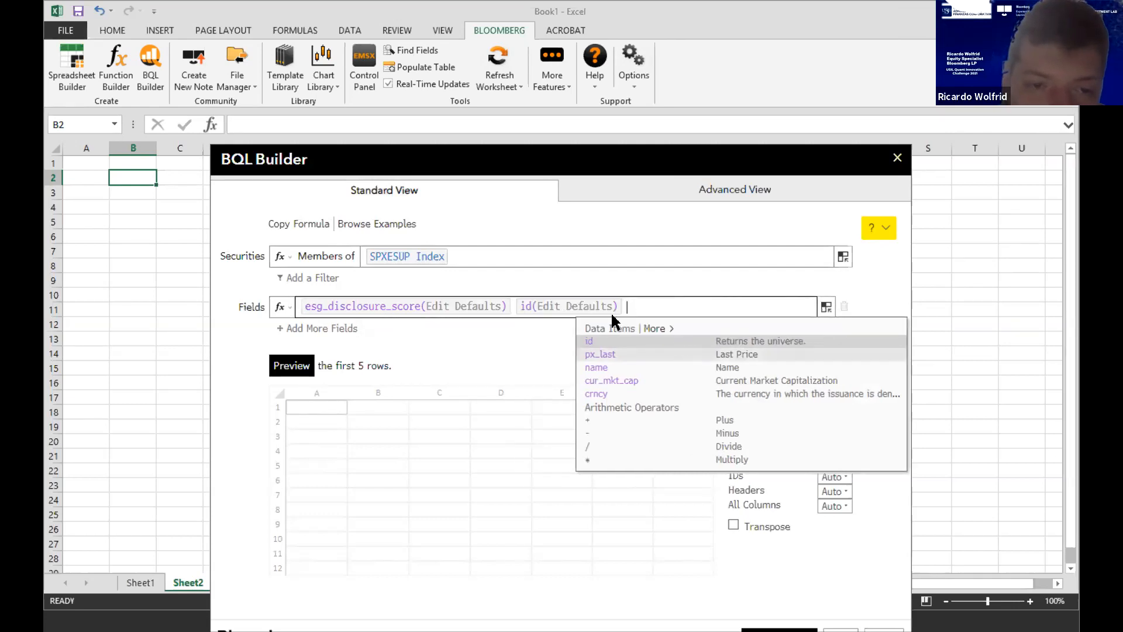
Step: Edit the parameters for all fields, setting Period Type to A (Annual) and Period Offset from -1 to 0
left_click(591, 306)
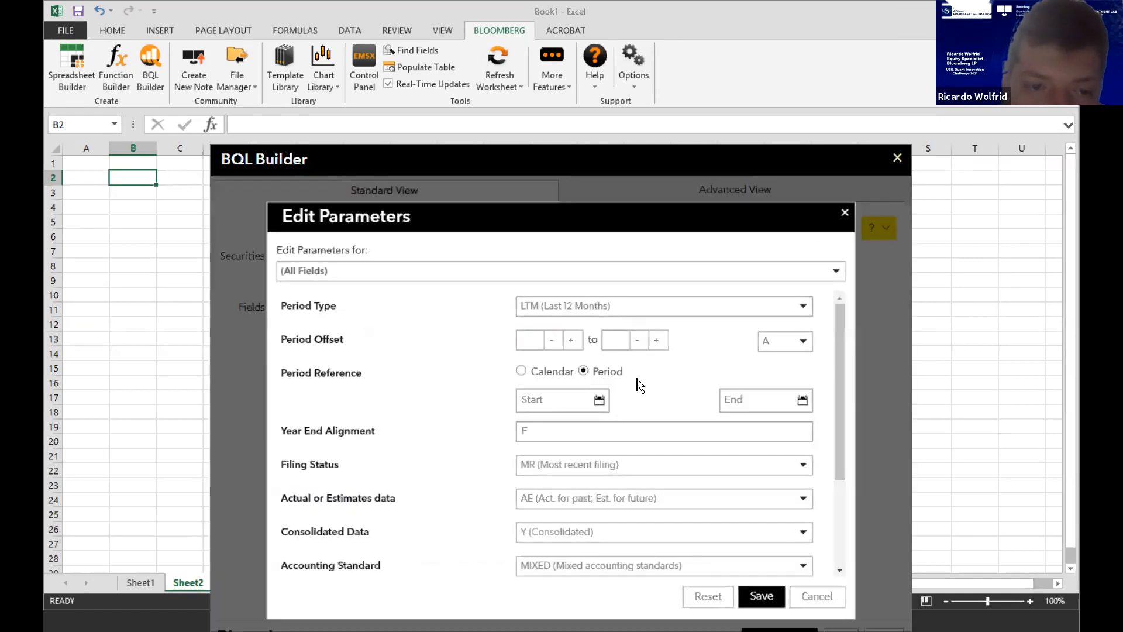
left_click(647, 306)
left_click(591, 331)
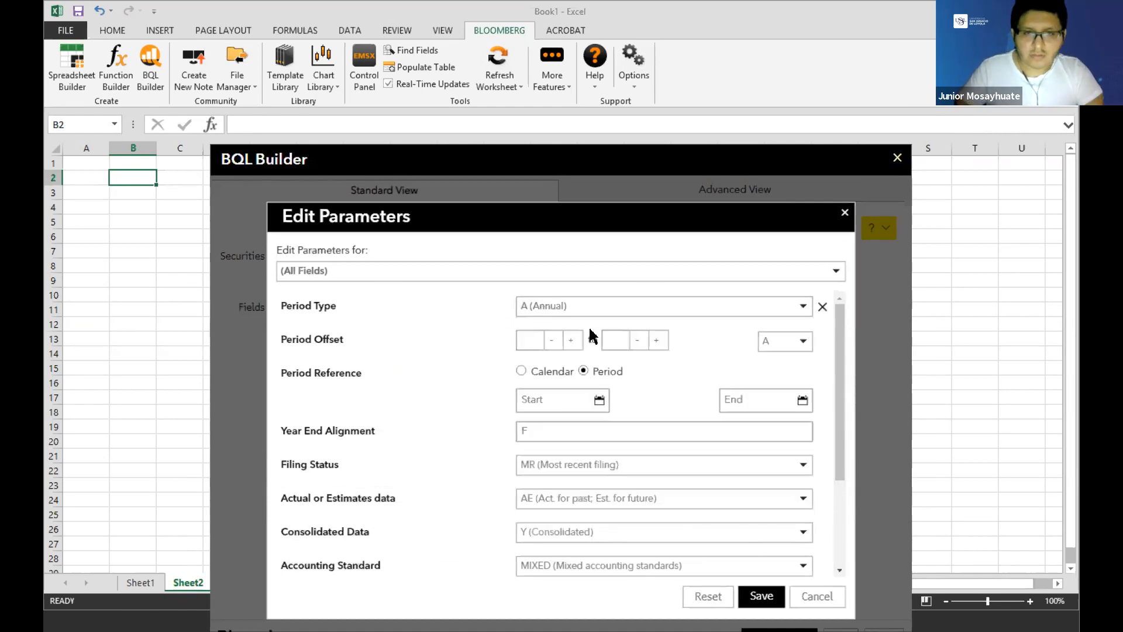
left_click(551, 340)
left_click(655, 344)
Step: Set Actual or Estimates data to A (Actuals) and save the field parameters
scroll(466, 354, "down", 1)
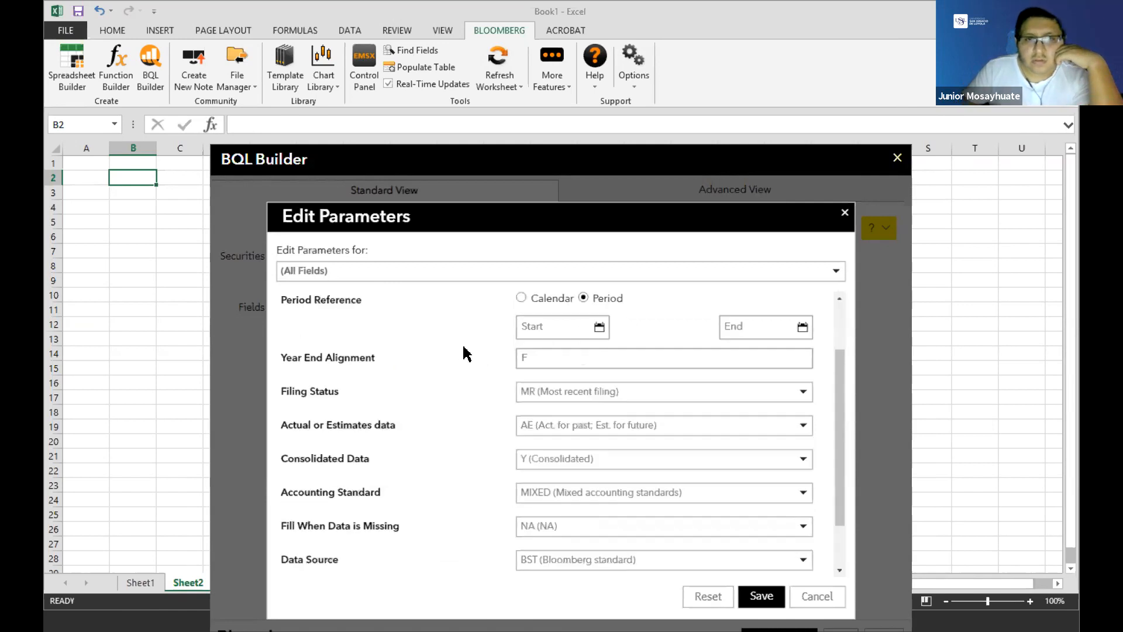
scroll(489, 351, "down", 1)
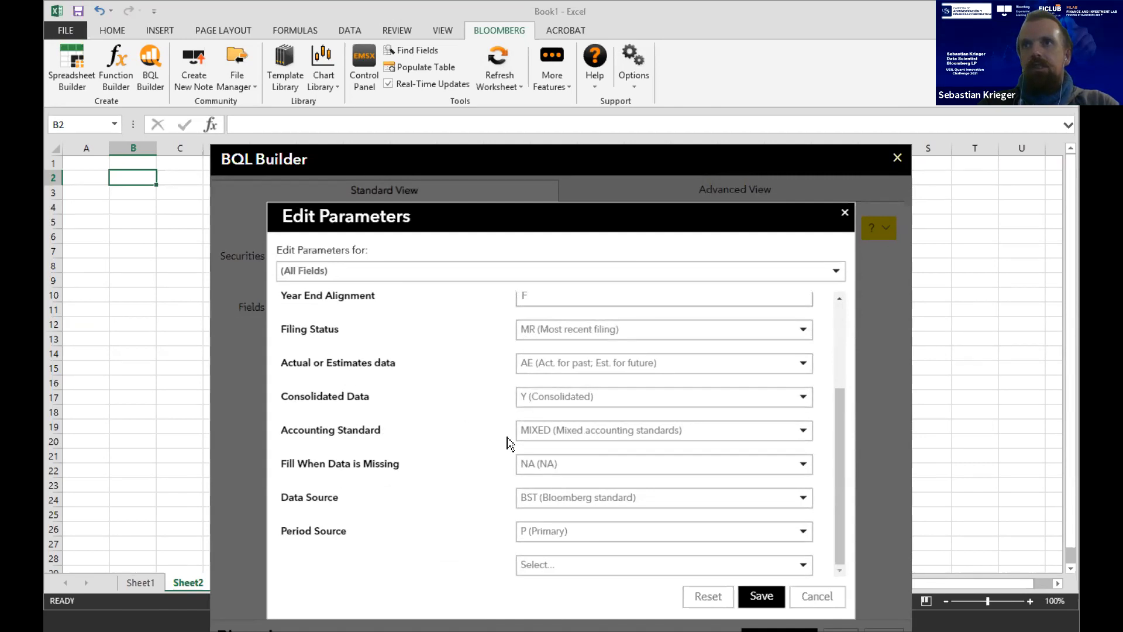
left_click(543, 363)
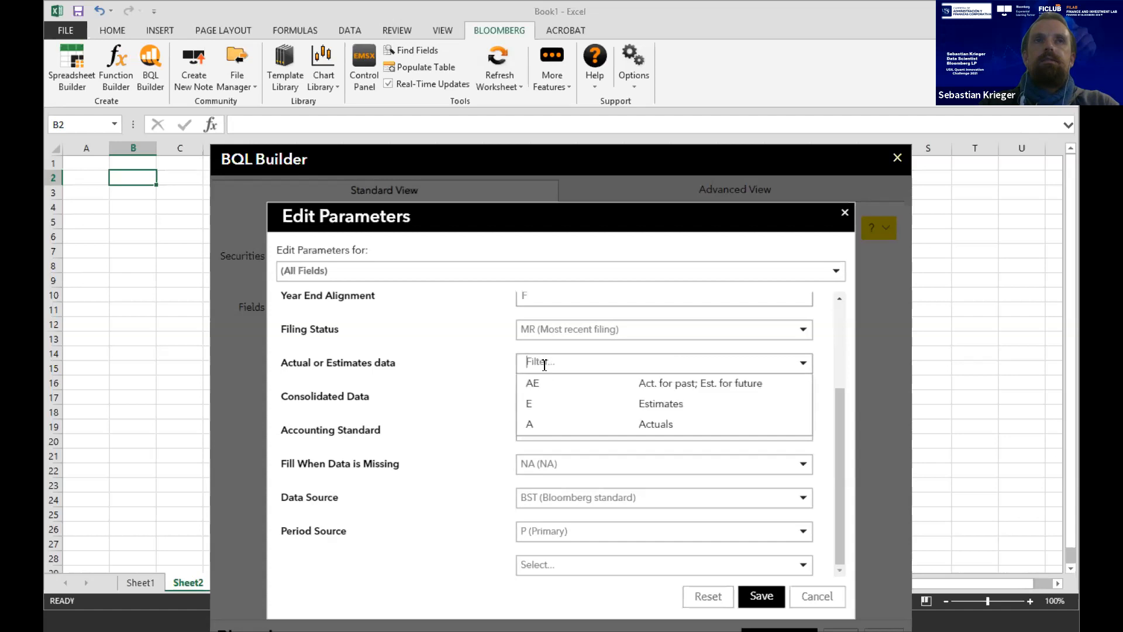
left_click(531, 425)
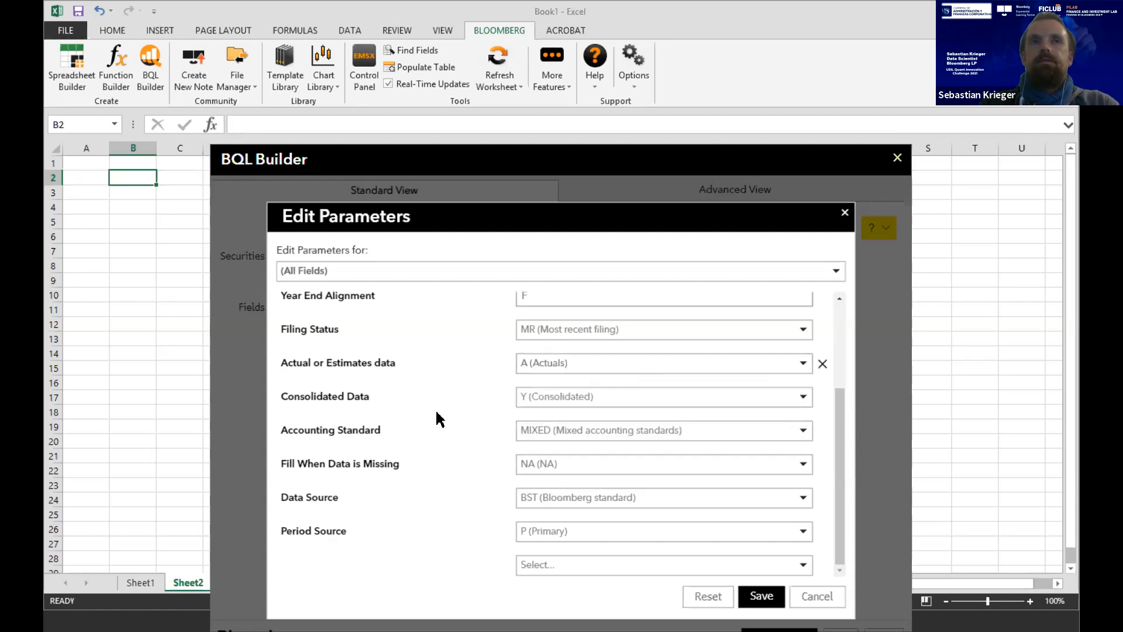
left_click(758, 596)
Step: Preview the first five rows of the SPXESUP Index query
left_click(280, 308)
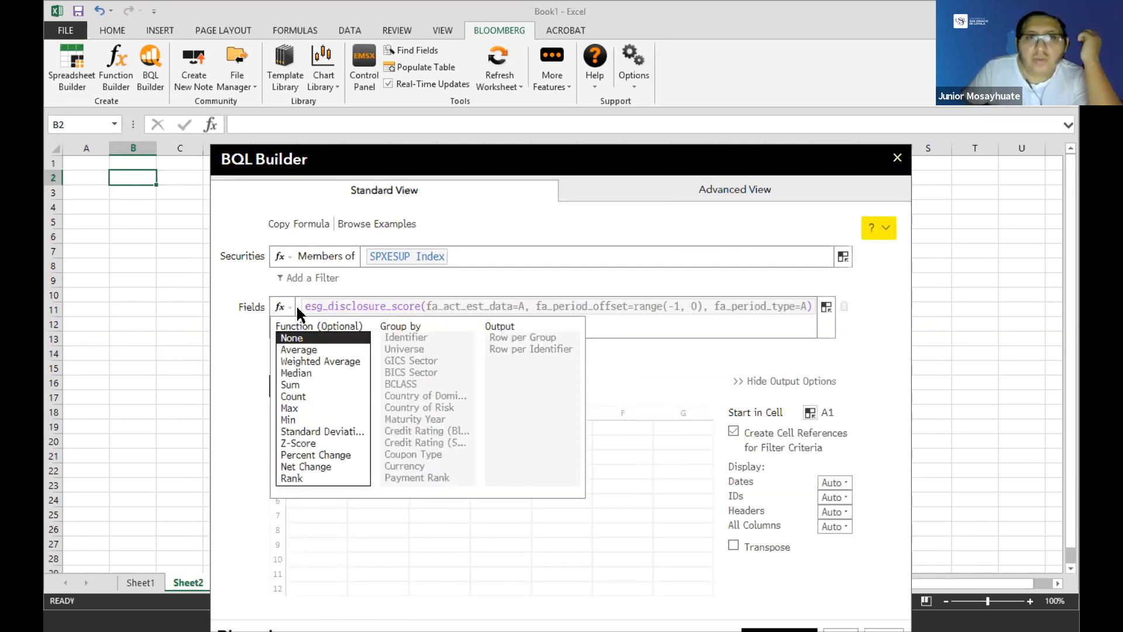
left_click(637, 411)
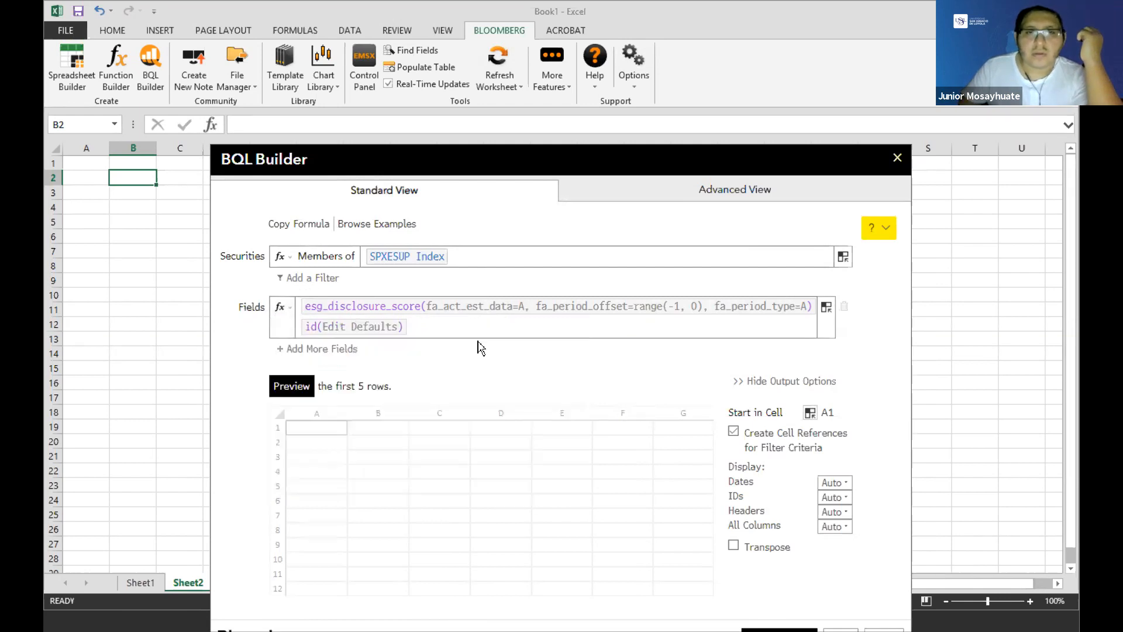
left_click(439, 327)
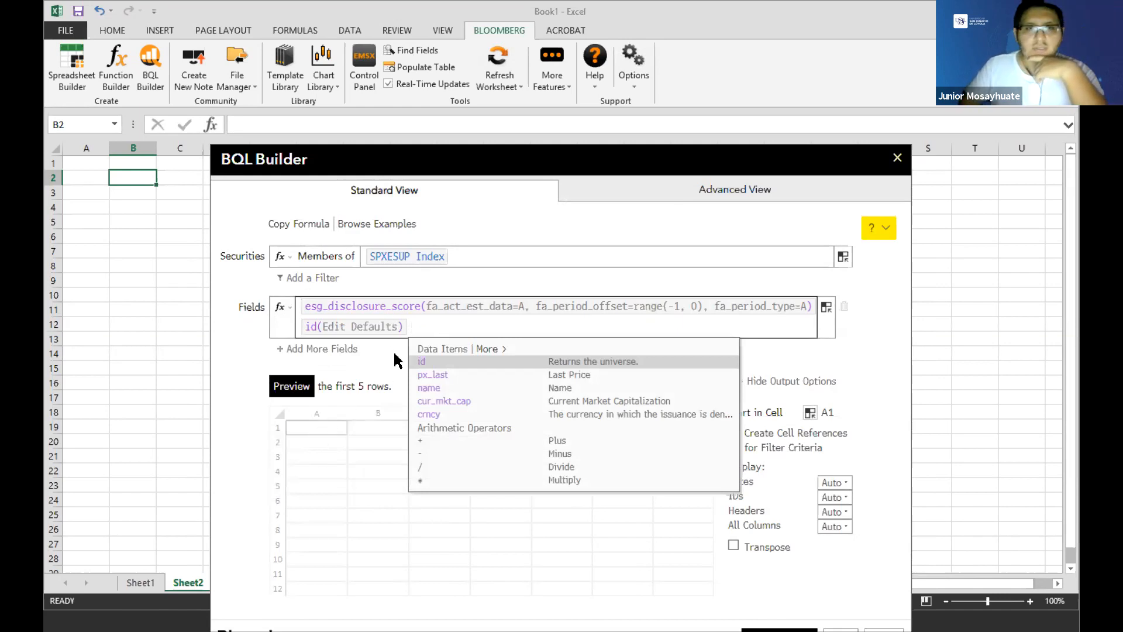
left_click(312, 393)
left_click(313, 393)
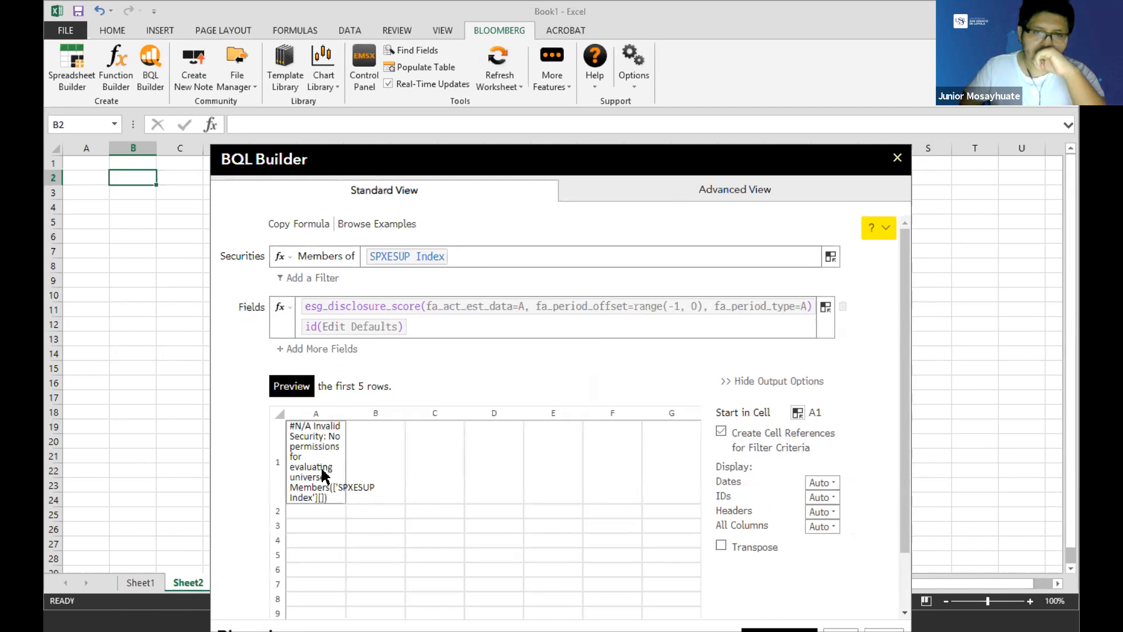
Step: Review the saved period and data settings in the field parameters
left_click(411, 327)
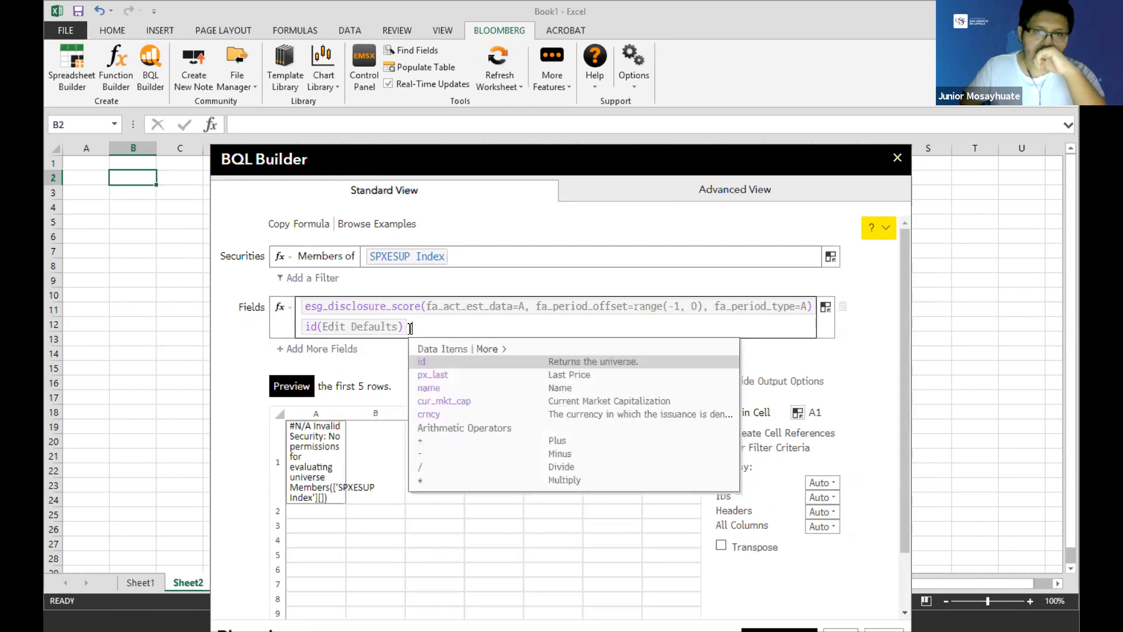
left_click(380, 327)
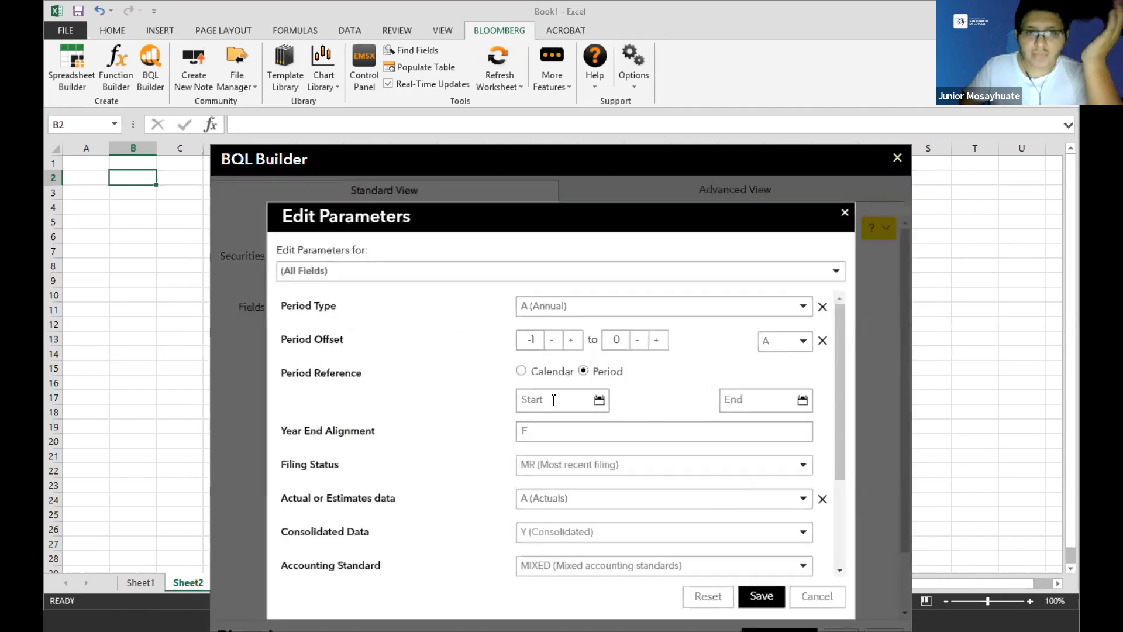
scroll(542, 404, "down", 2)
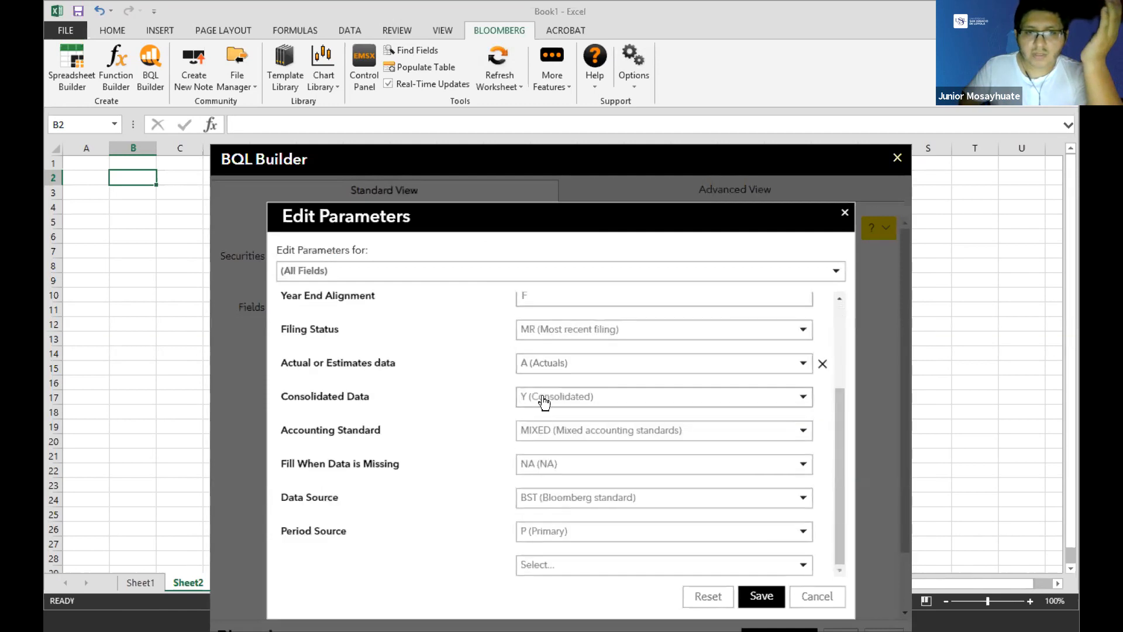
left_click(752, 593)
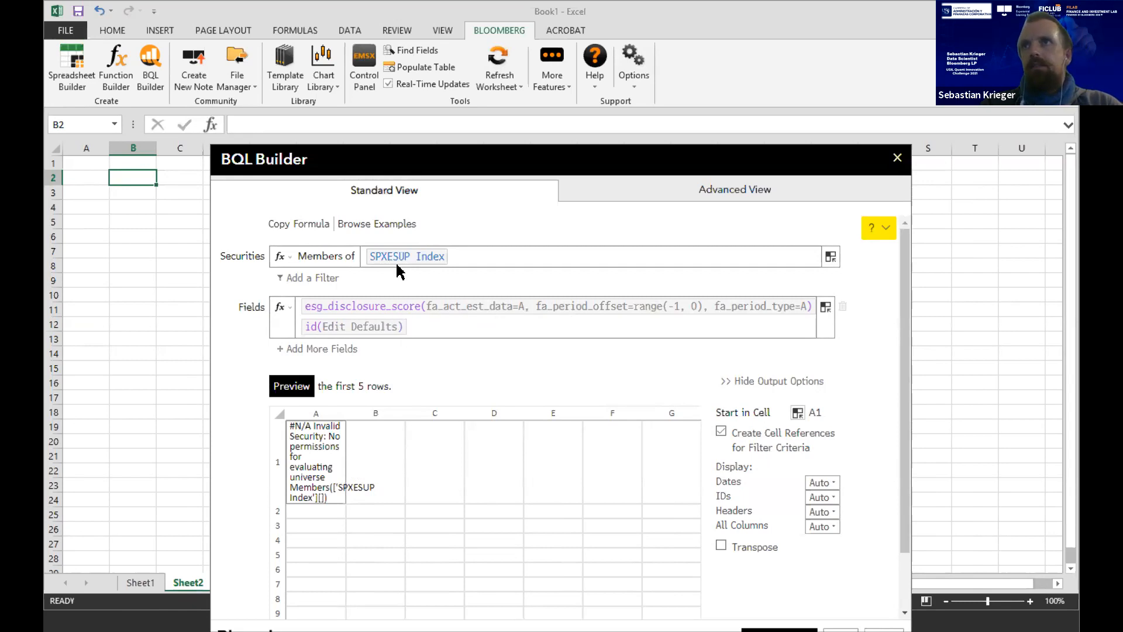
Step: Replace the query's securities with the members of SPX Index and preview the first five rows
left_click(455, 256)
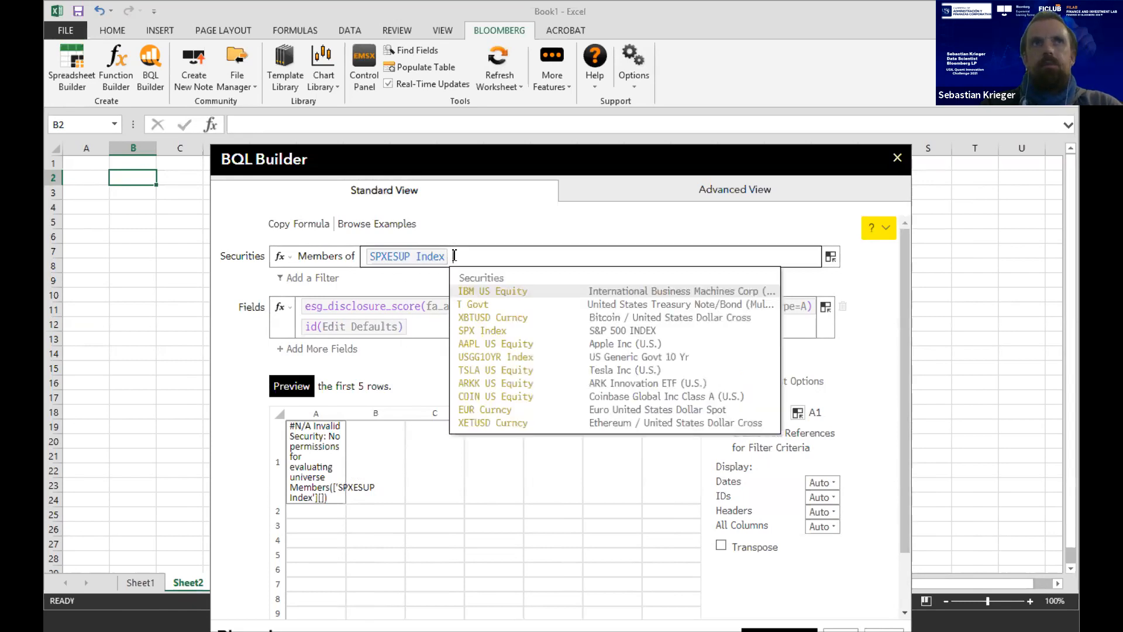
key("BackSpace")
type("spx")
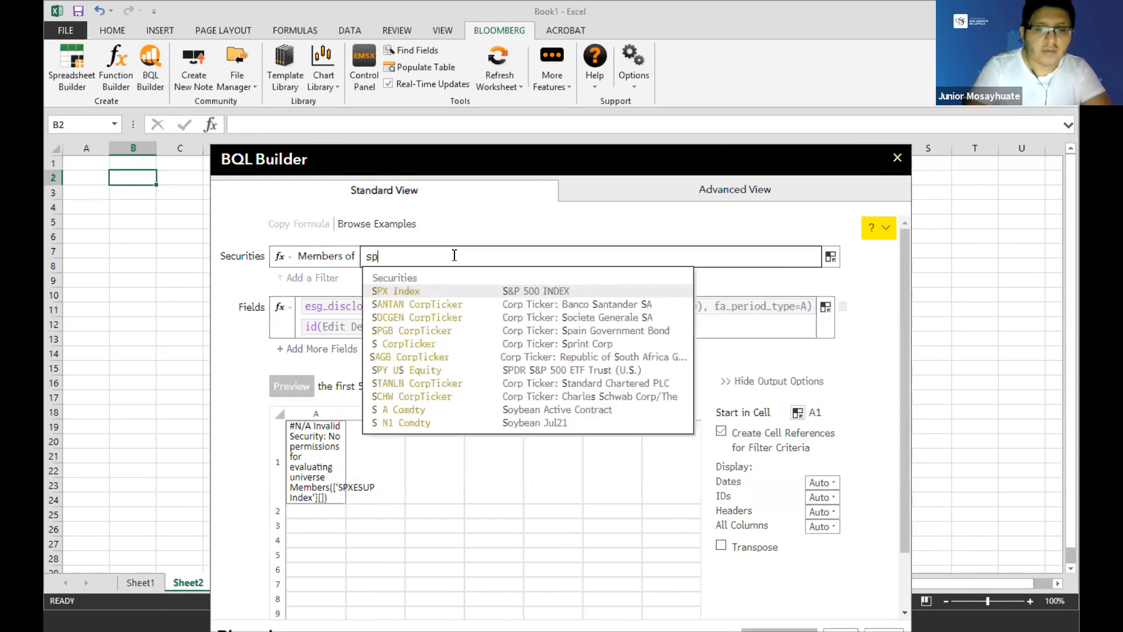
left_click(459, 291)
left_click(281, 387)
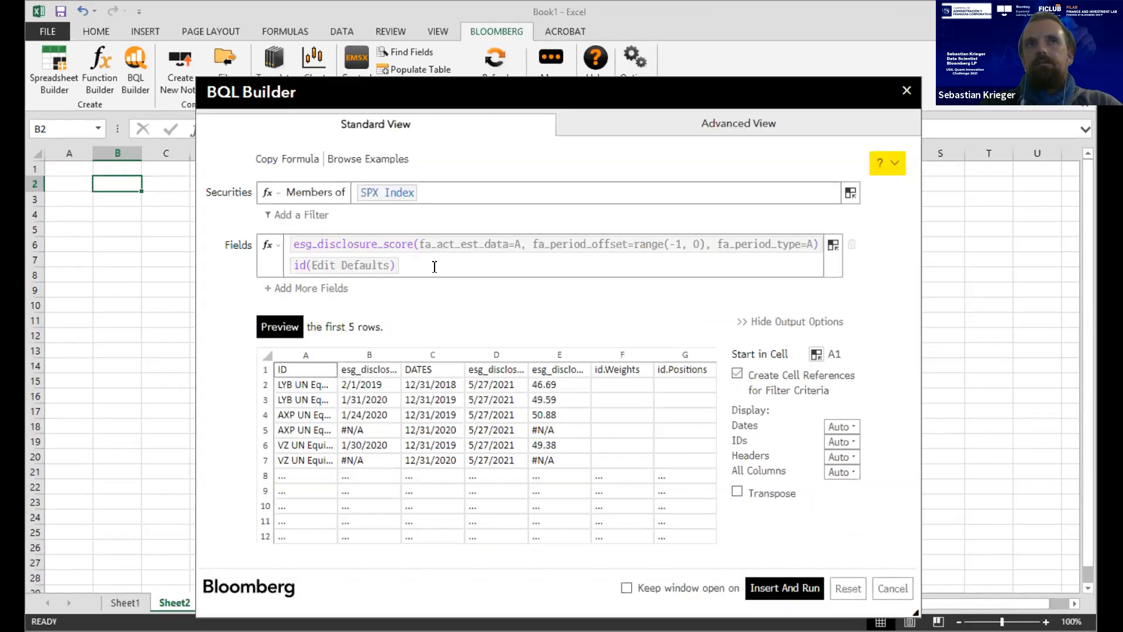
left_click(421, 331)
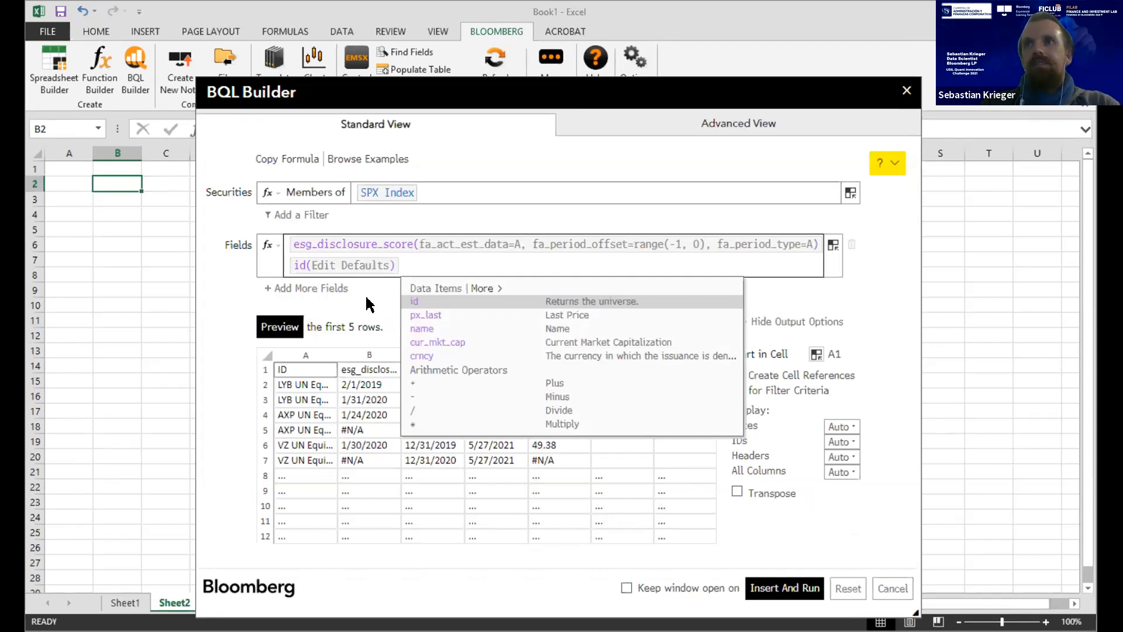
left_click(804, 310)
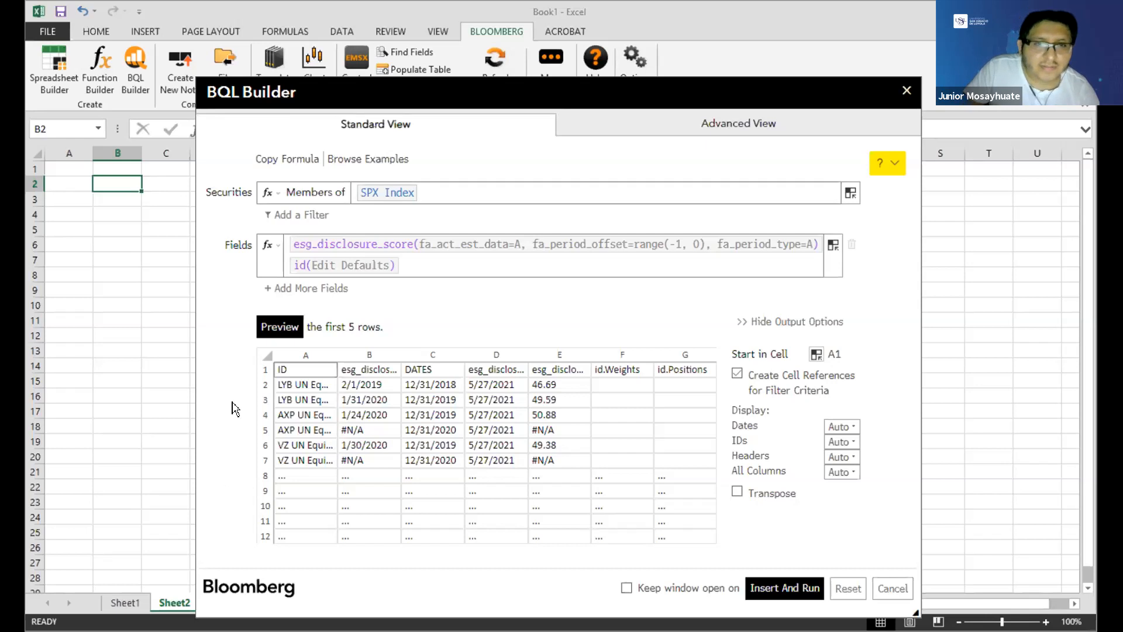
left_click(414, 263)
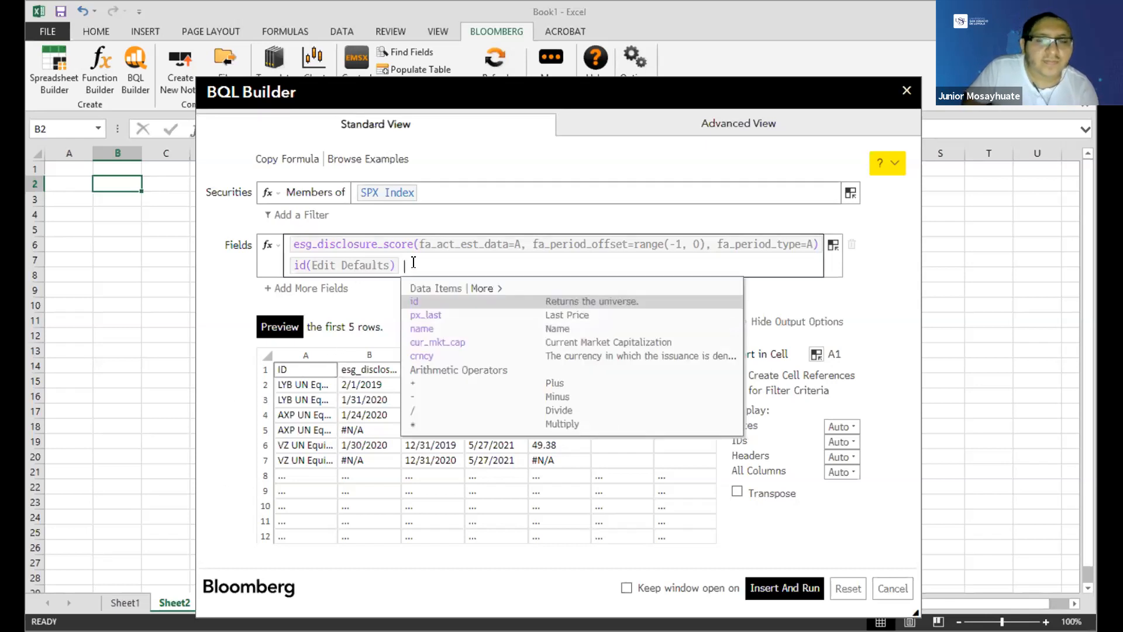
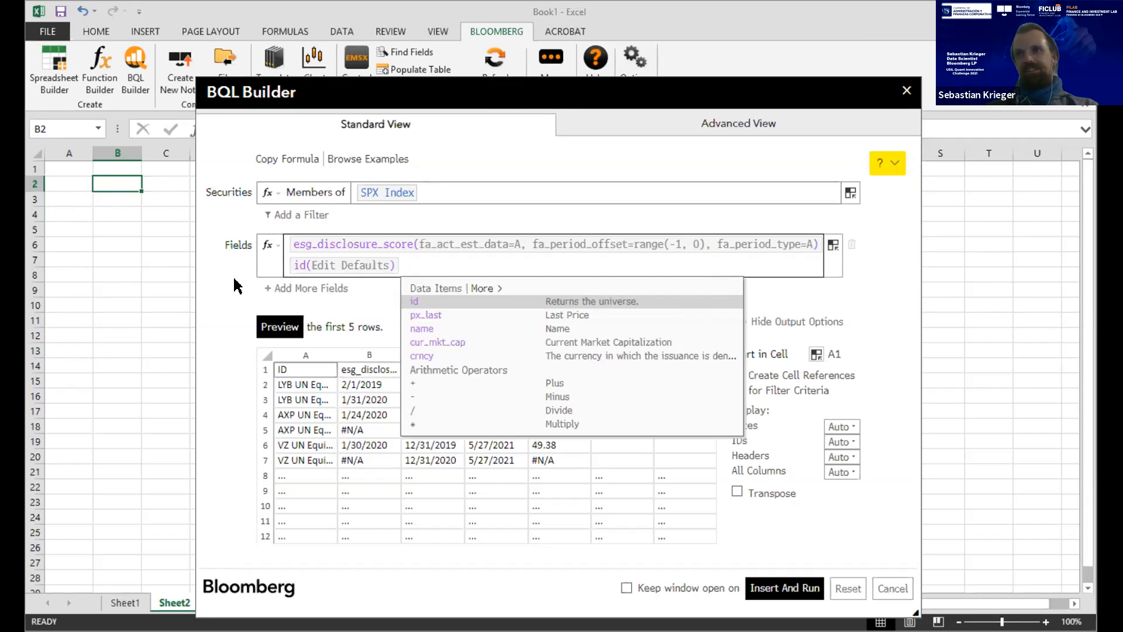
left_click(462, 188)
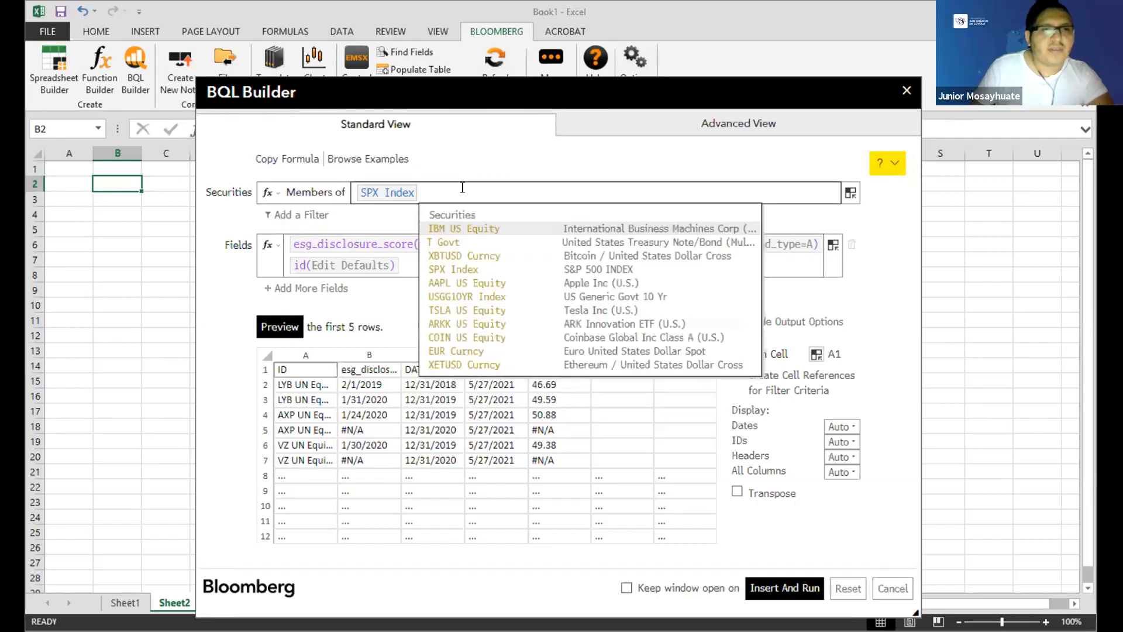
left_click(269, 193)
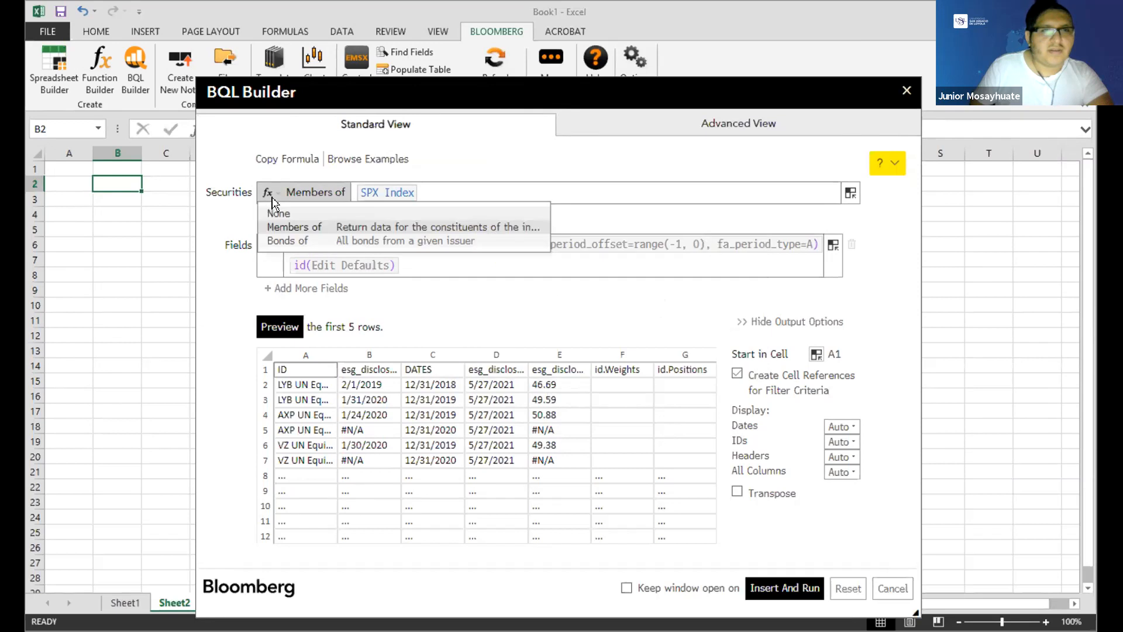
left_click(272, 198)
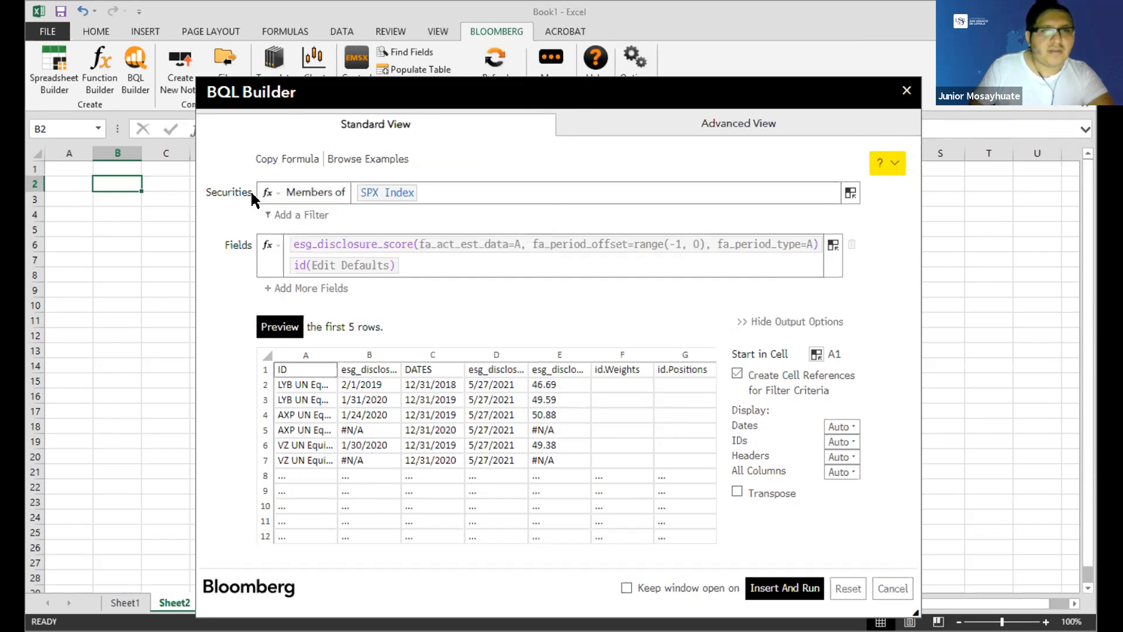
left_click(462, 194)
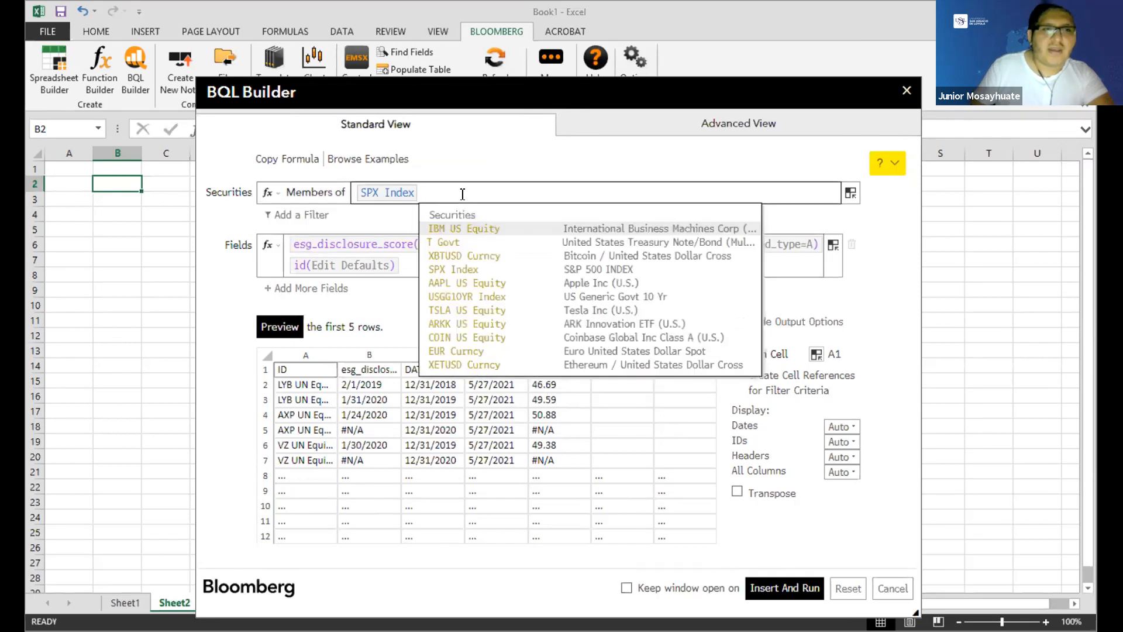
left_click(851, 194)
left_click(851, 194)
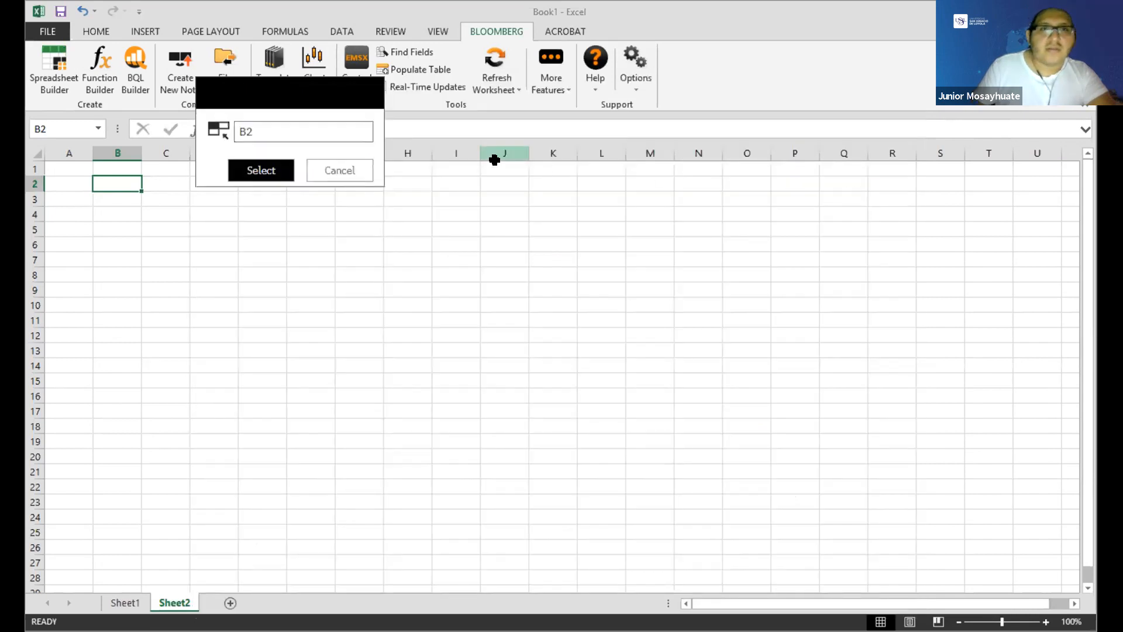
left_click(327, 178)
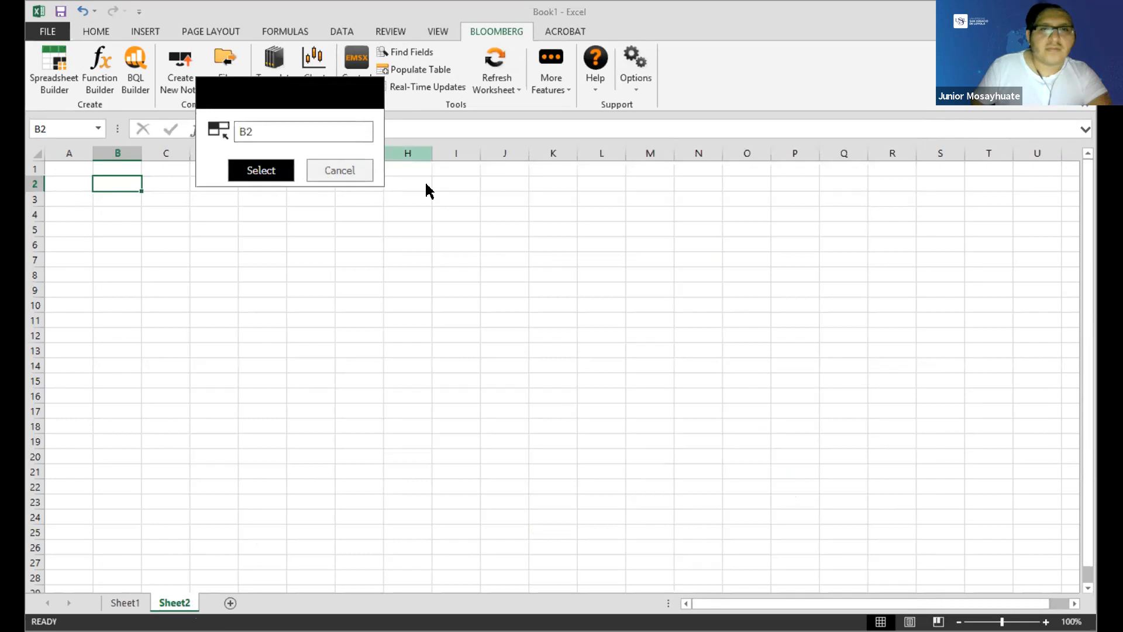
left_click(465, 183)
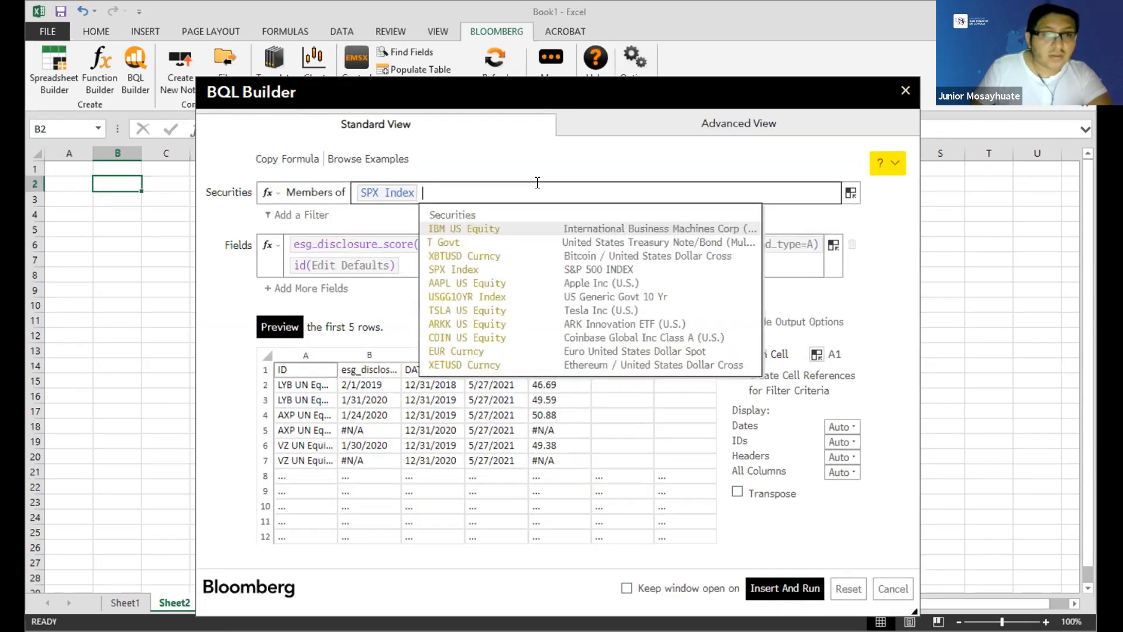
Step: Add a filter to the securities defined as members of SPX Index
left_click(308, 217)
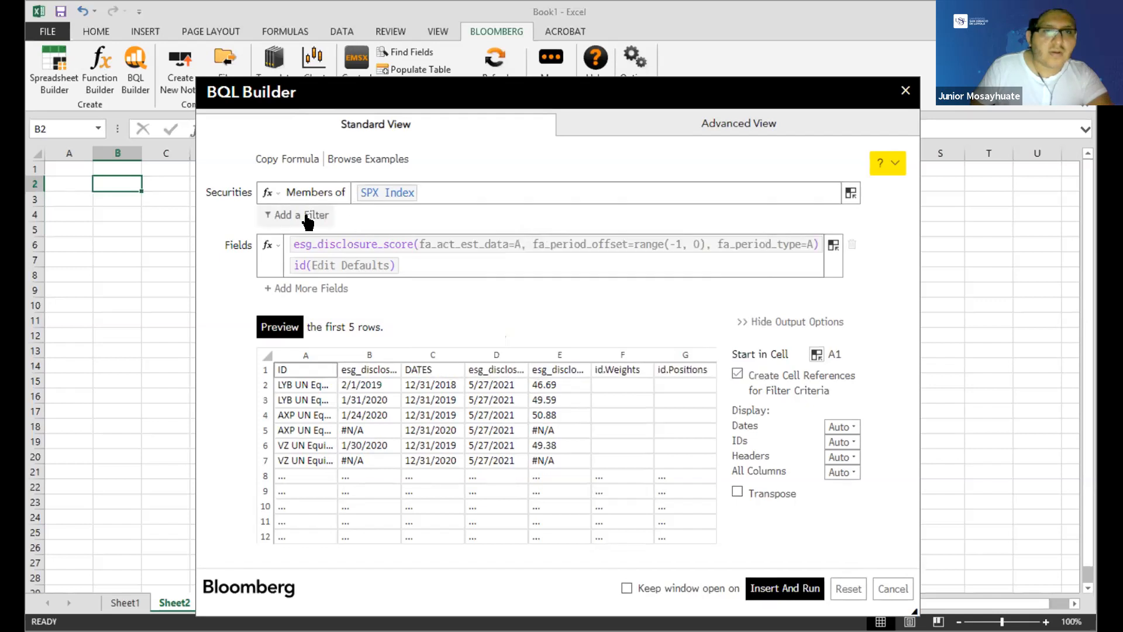
left_click(308, 216)
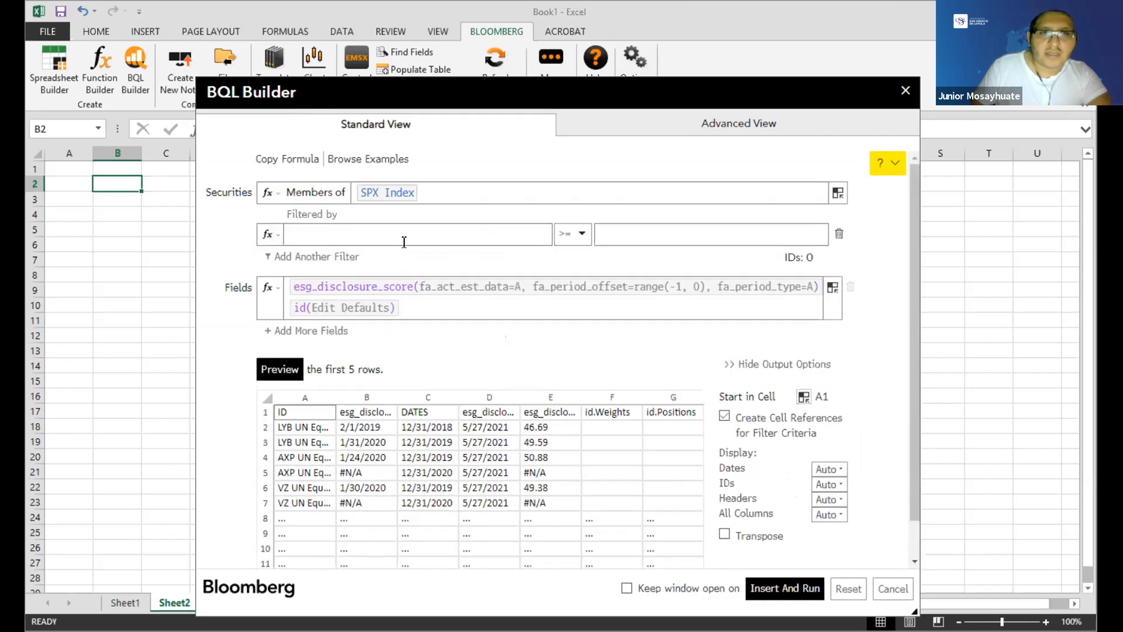
left_click(519, 235)
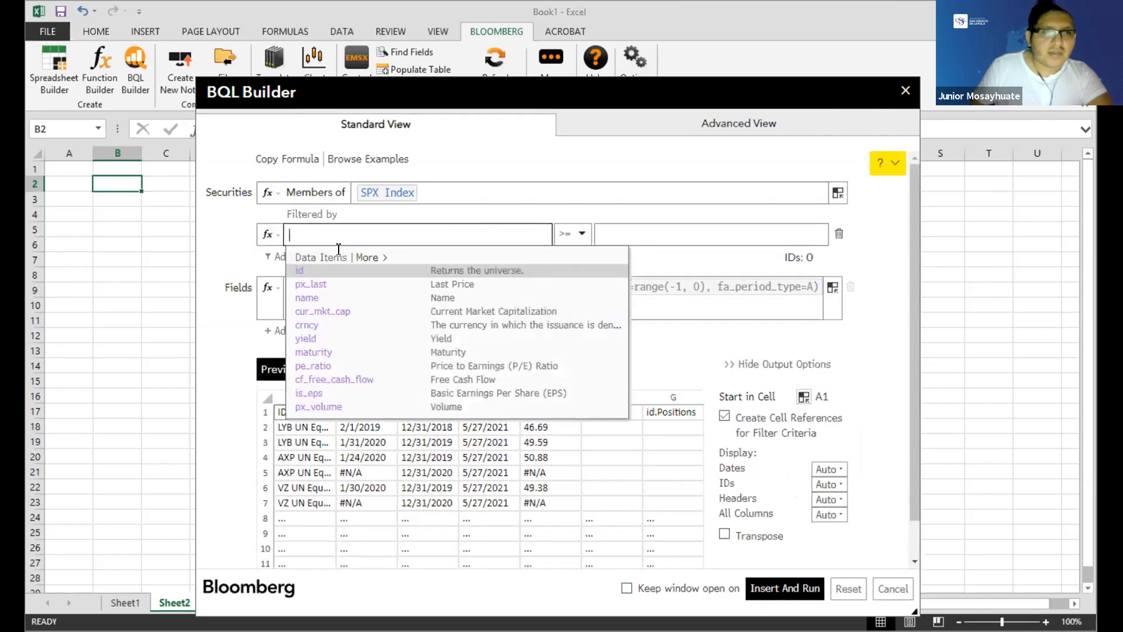
left_click(578, 234)
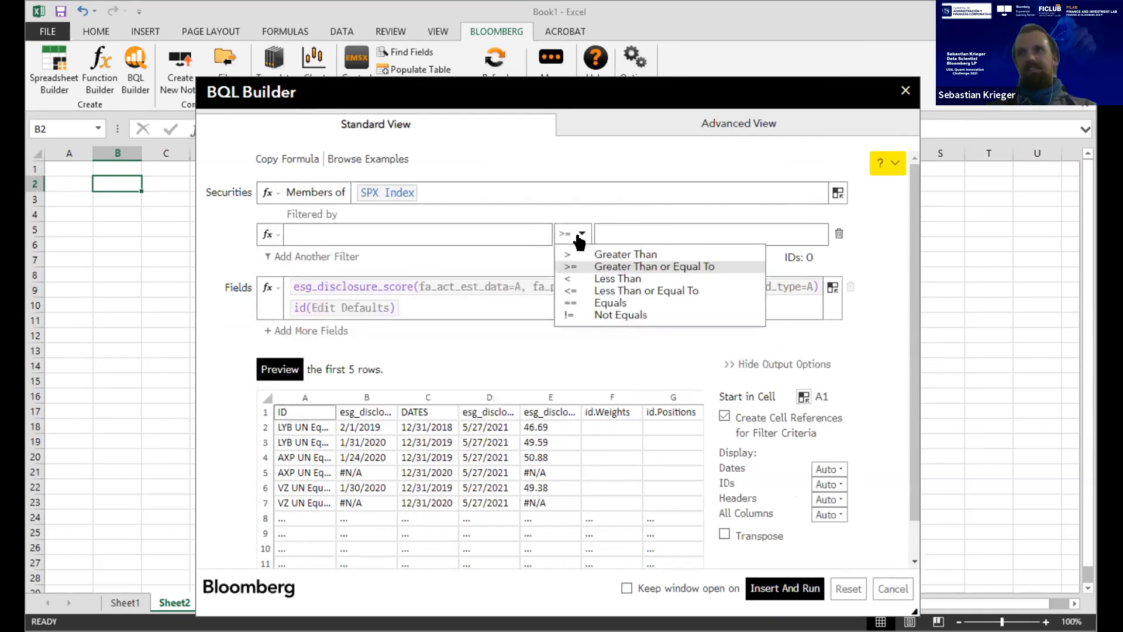
left_click(578, 234)
left_click(508, 234)
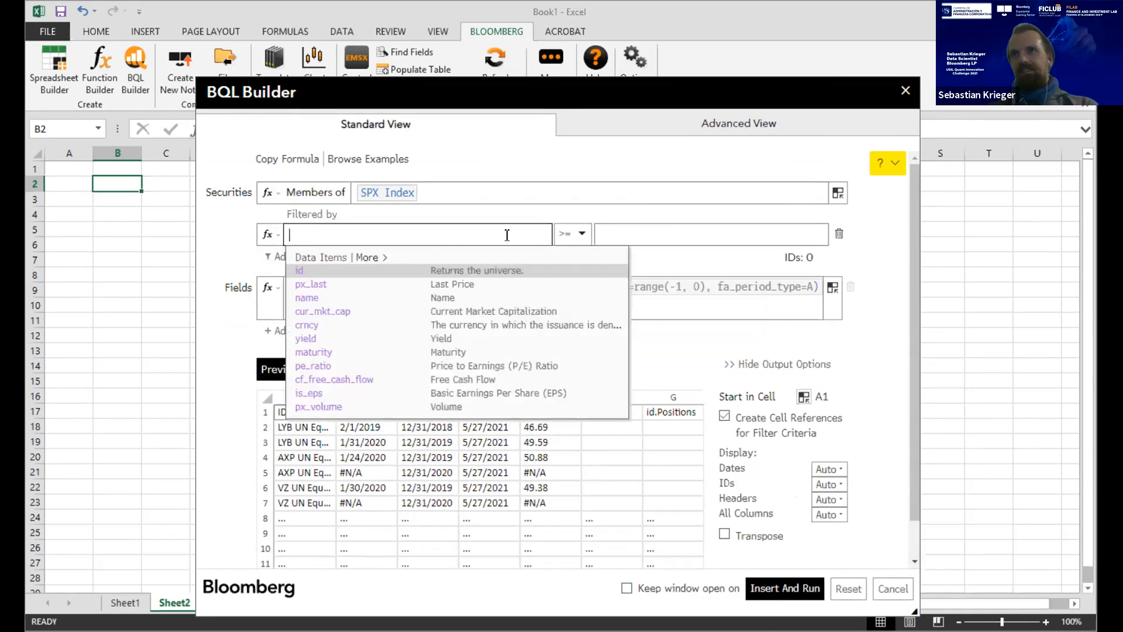
left_click(424, 298)
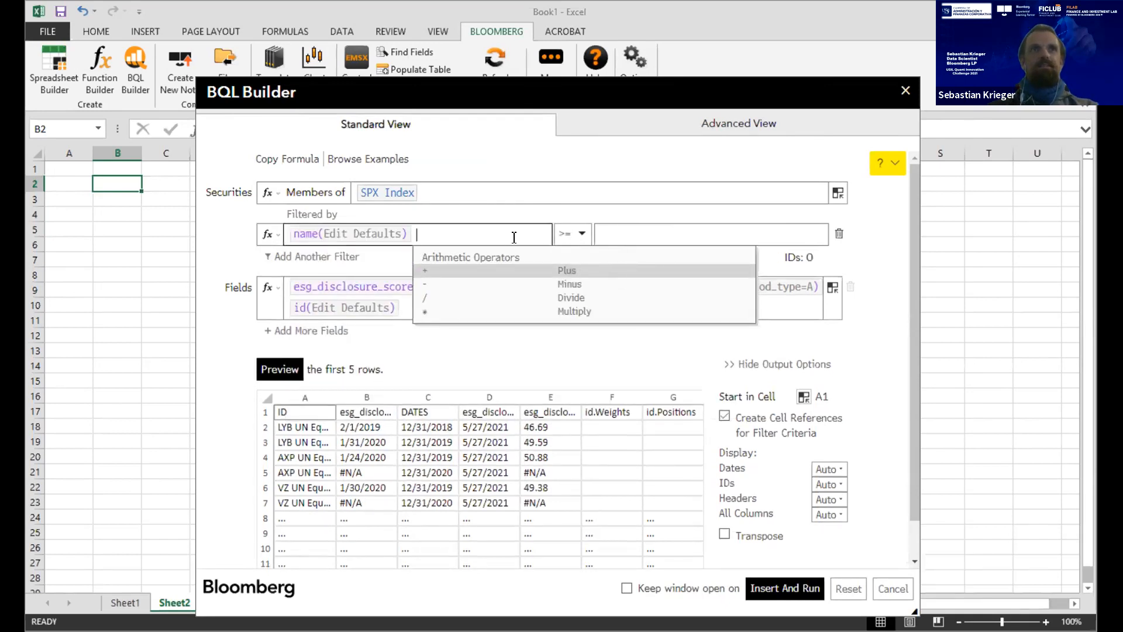
key("BackSpace")
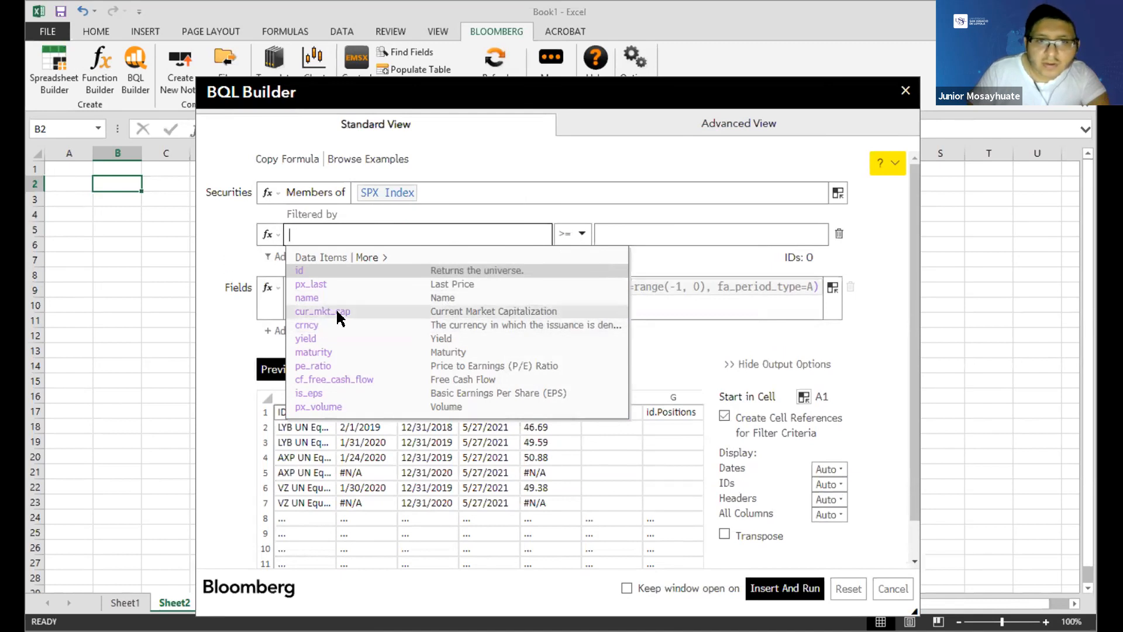
Step: Filter the index members by cur_mkt_cap greater than or equal to the number 40 and preview the first five rows
left_click(369, 314)
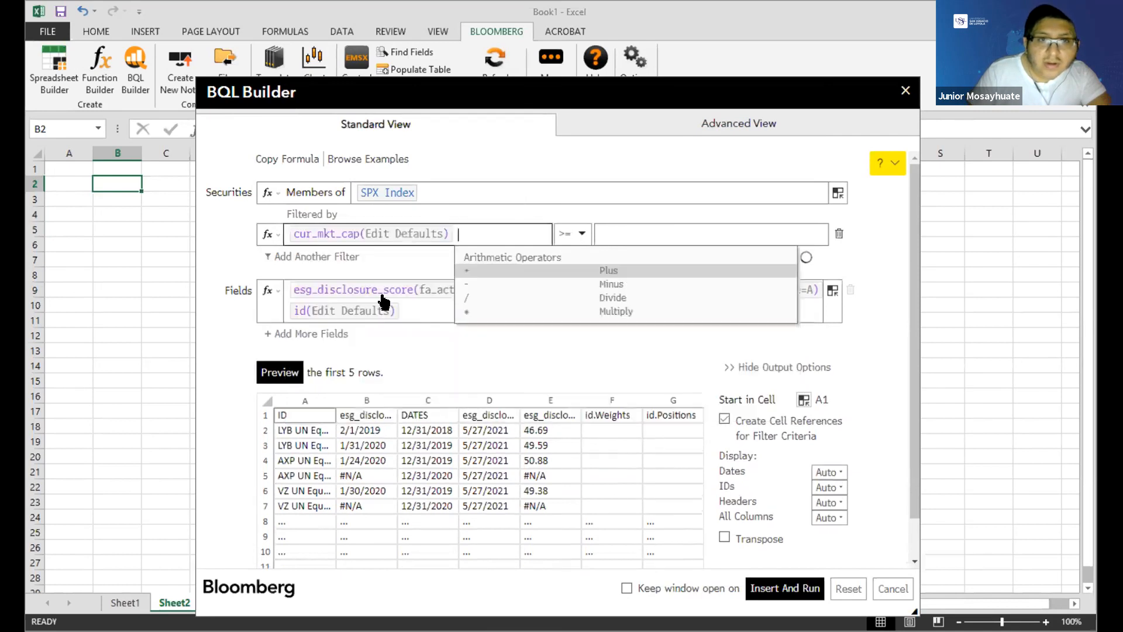
left_click(642, 234)
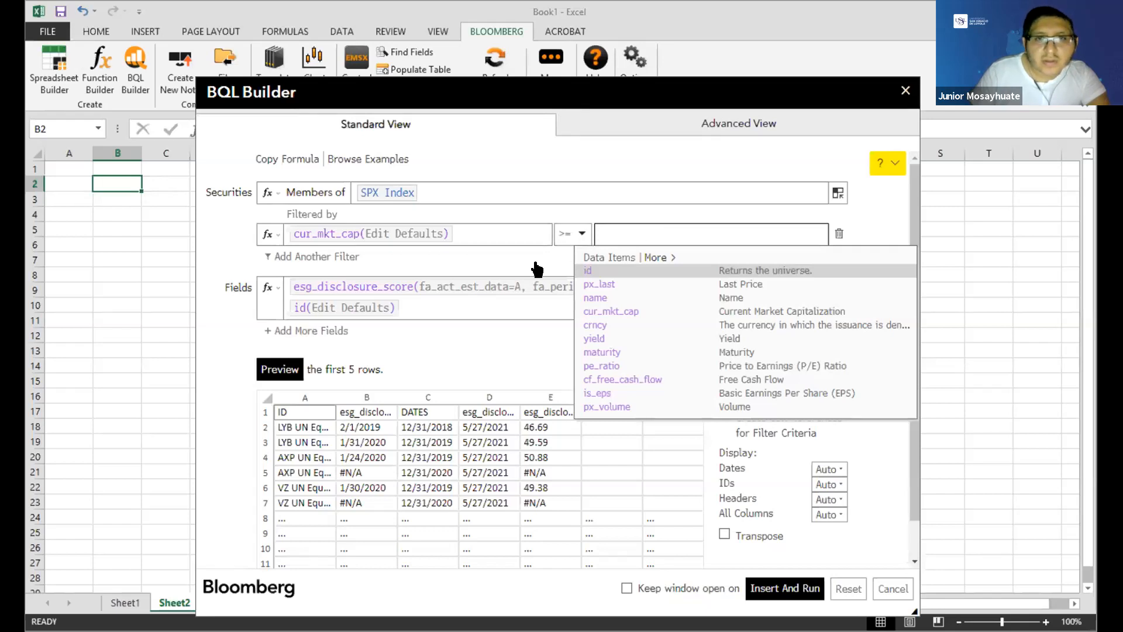
left_click(497, 277)
left_click(294, 369)
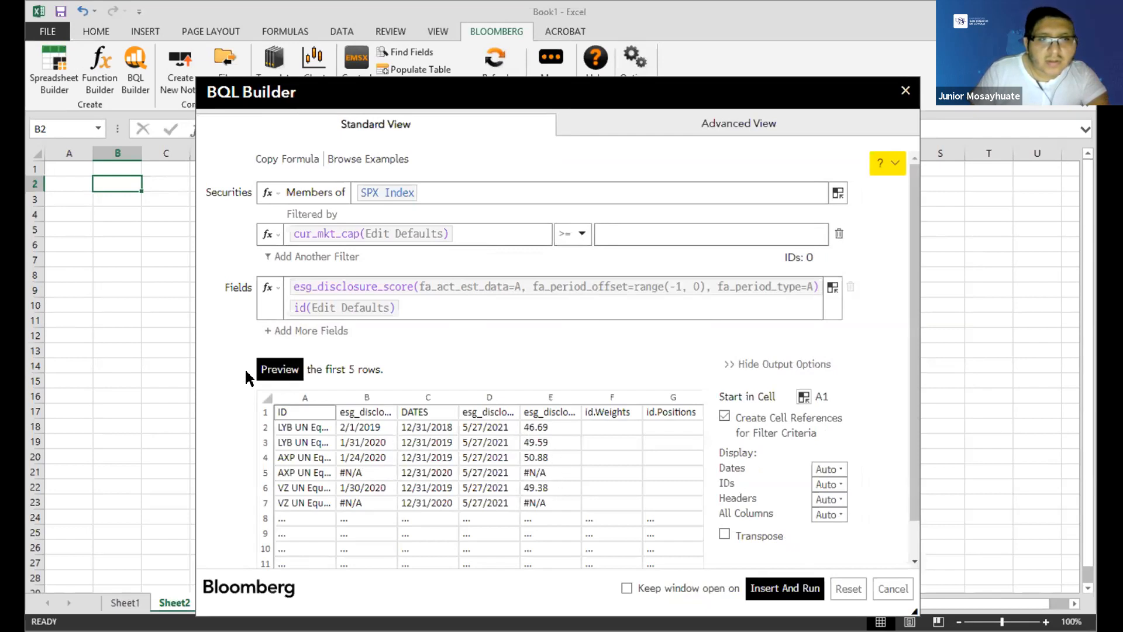
left_click(583, 235)
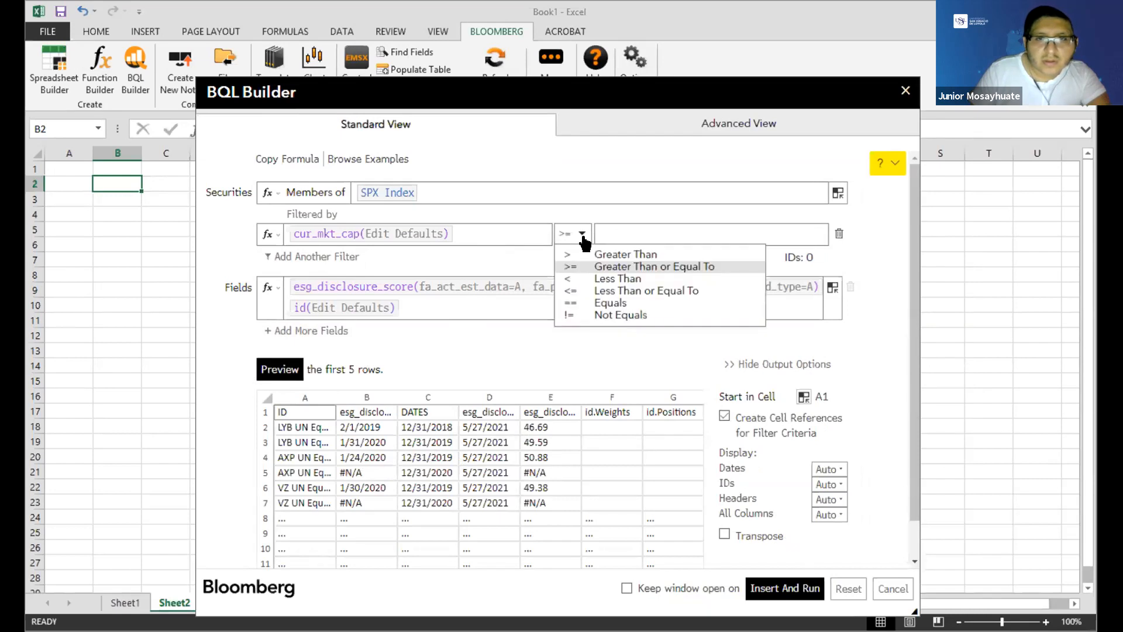
left_click(614, 234)
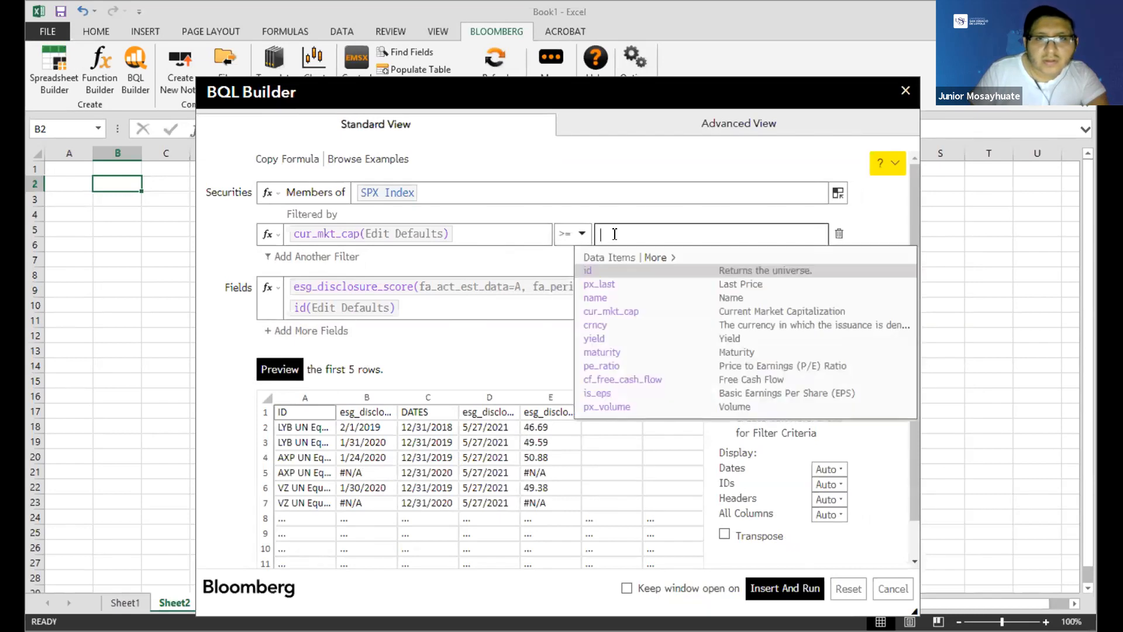
left_click(574, 234)
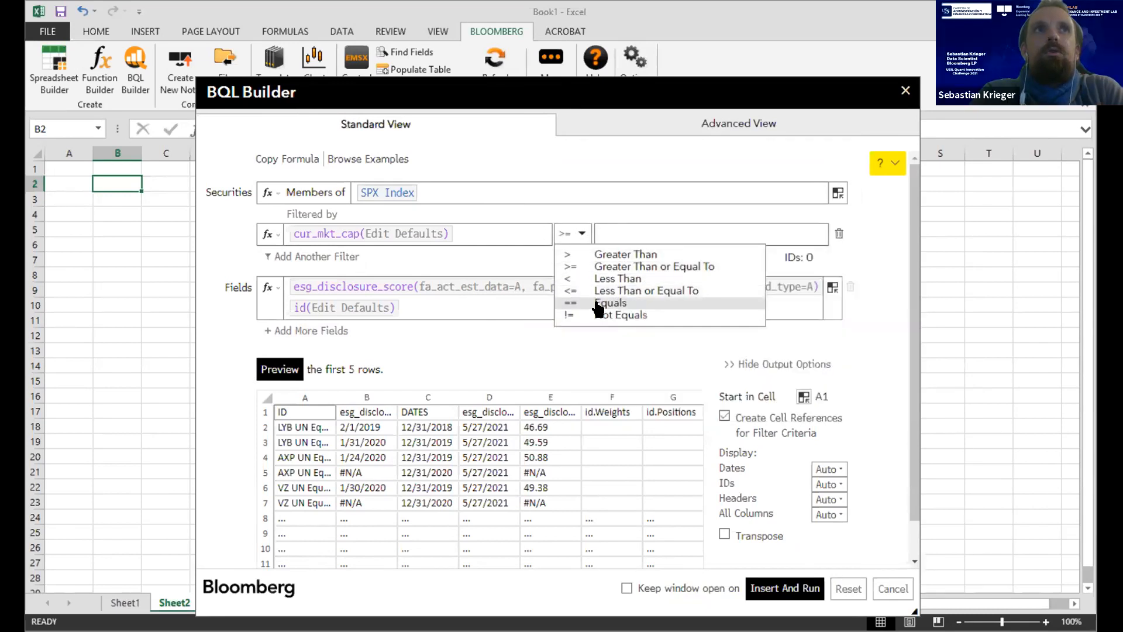
left_click(603, 268)
left_click(615, 233)
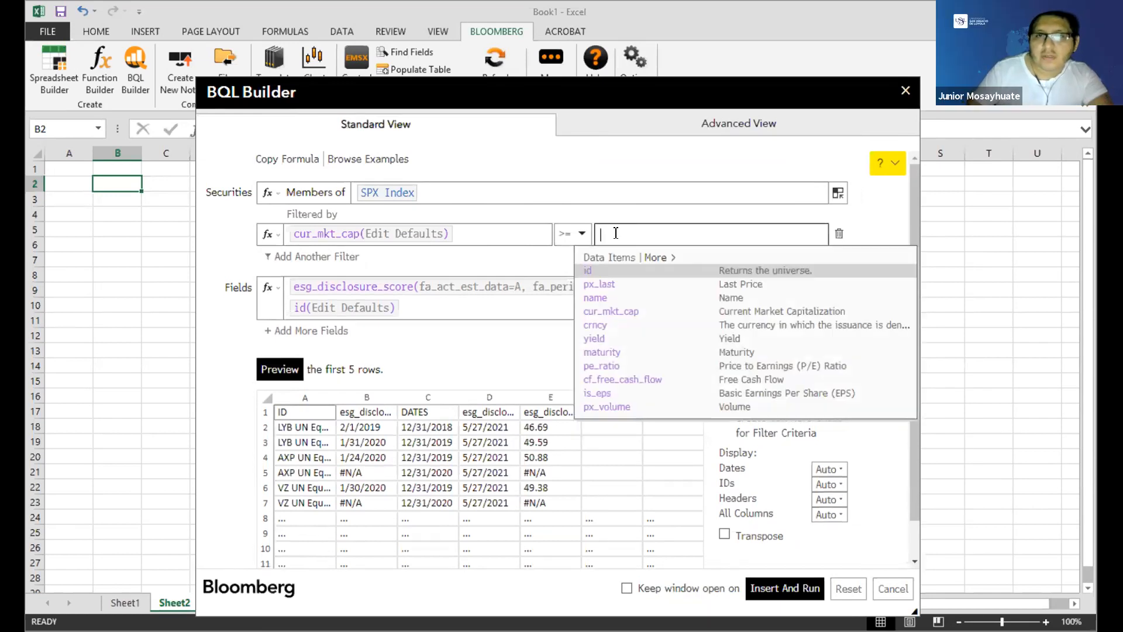
type("40")
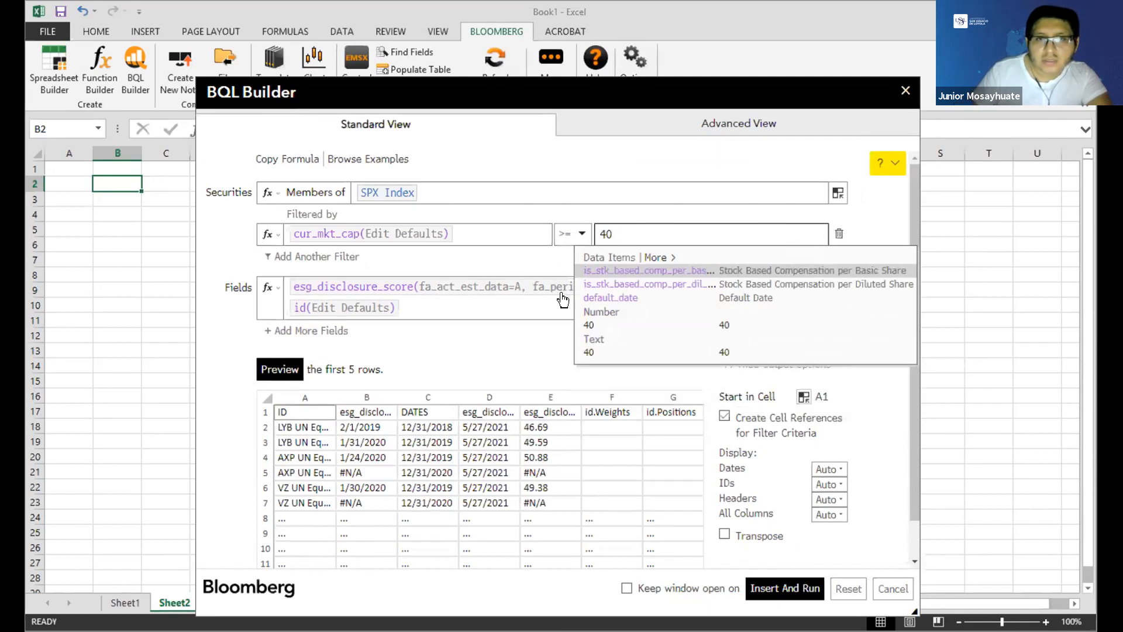
left_click(586, 323)
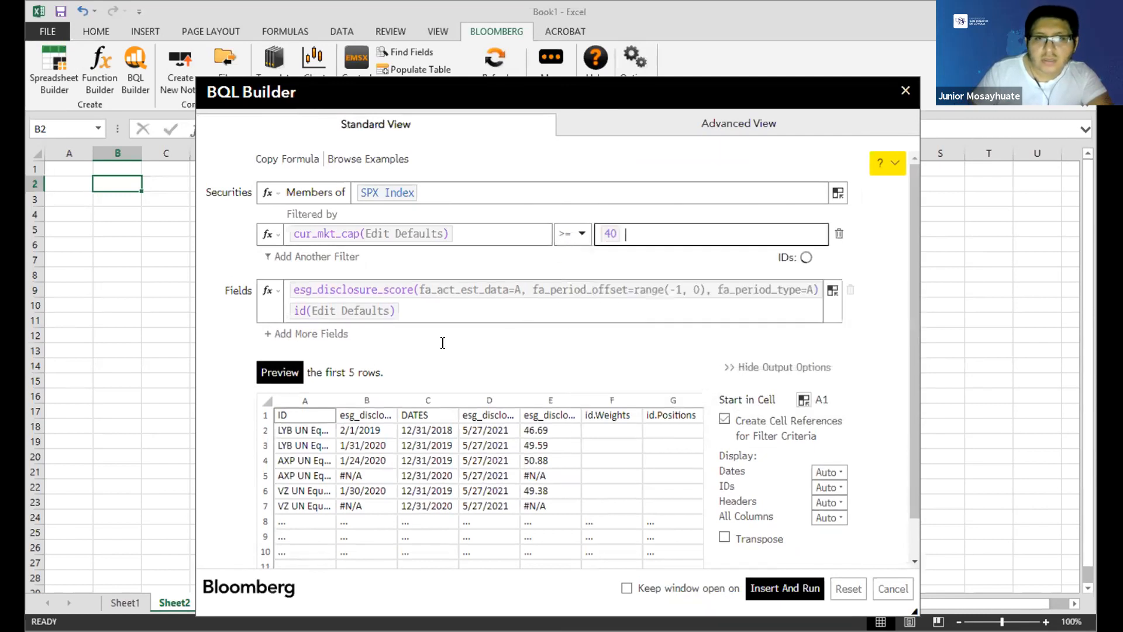
left_click(280, 374)
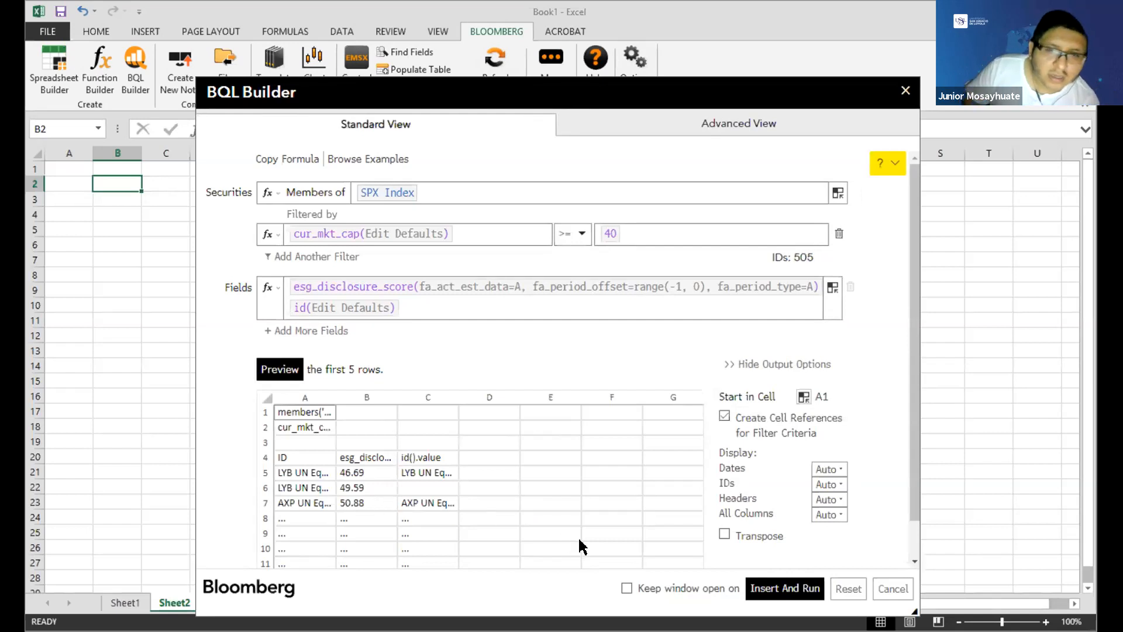
scroll(440, 490, "down", 1)
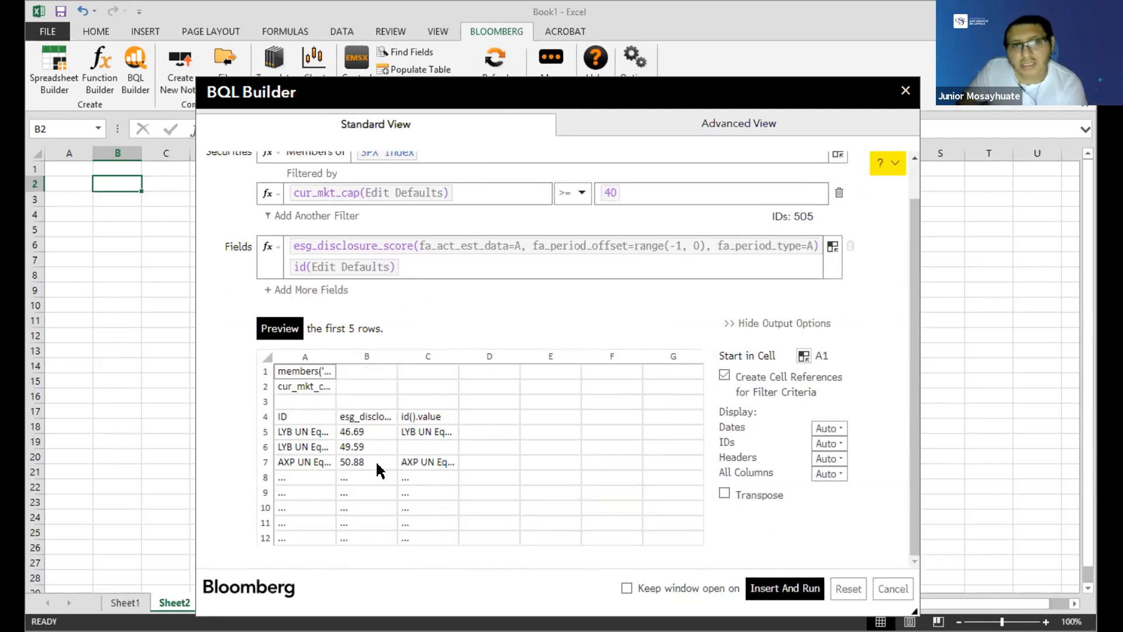
Step: Set the market capitalization filter's threshold to the number 50 and preview the first five rows
left_click(625, 195)
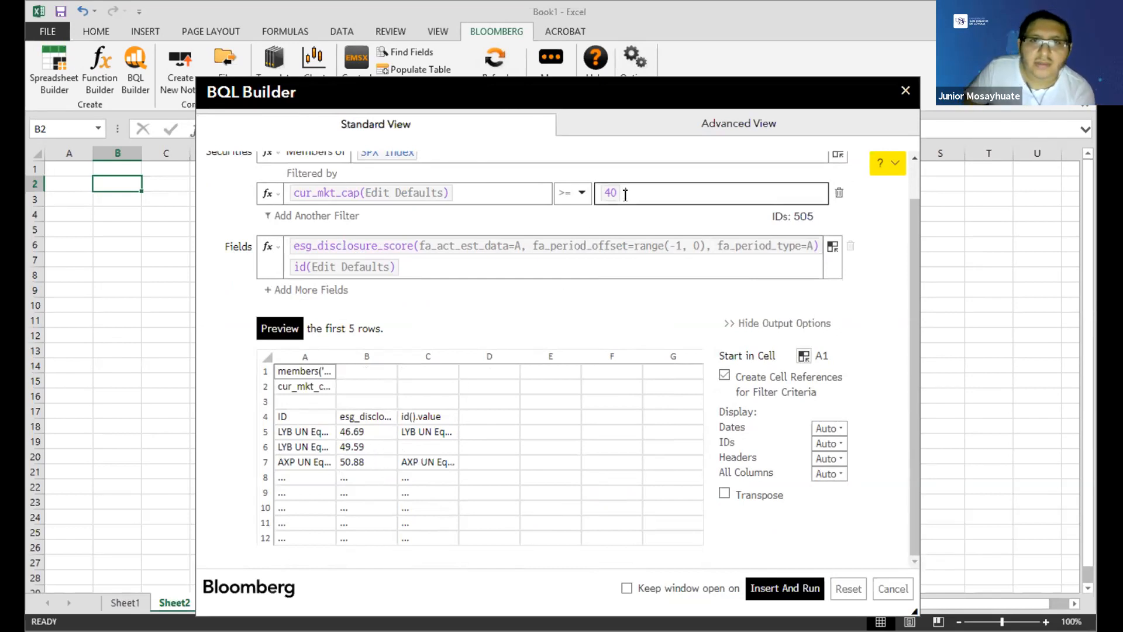
key("BackSpace")
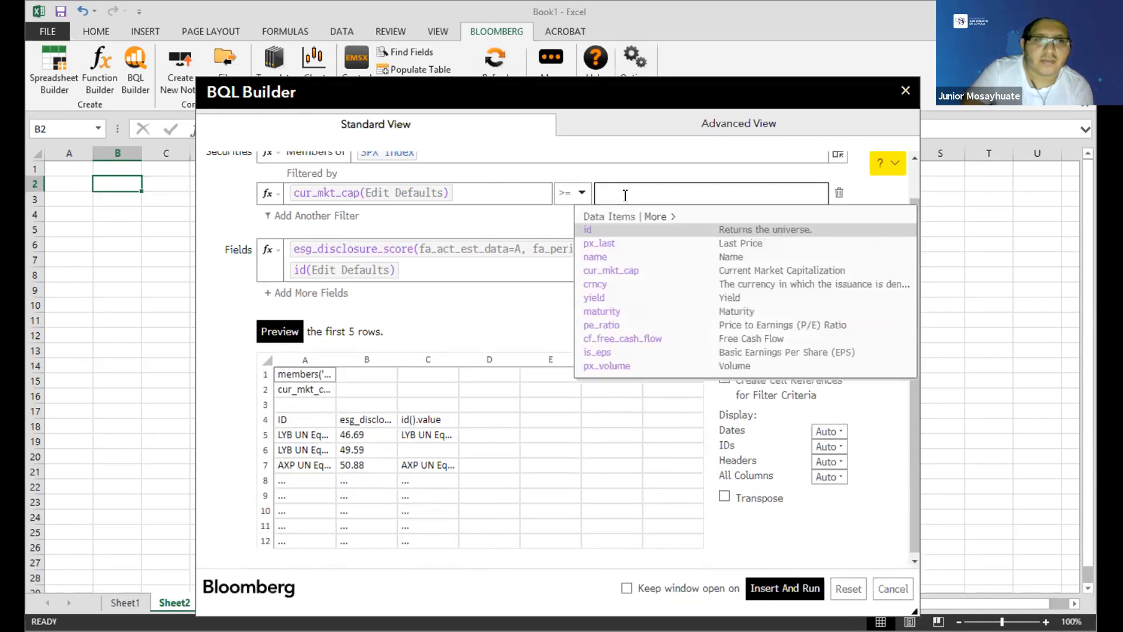
type("50")
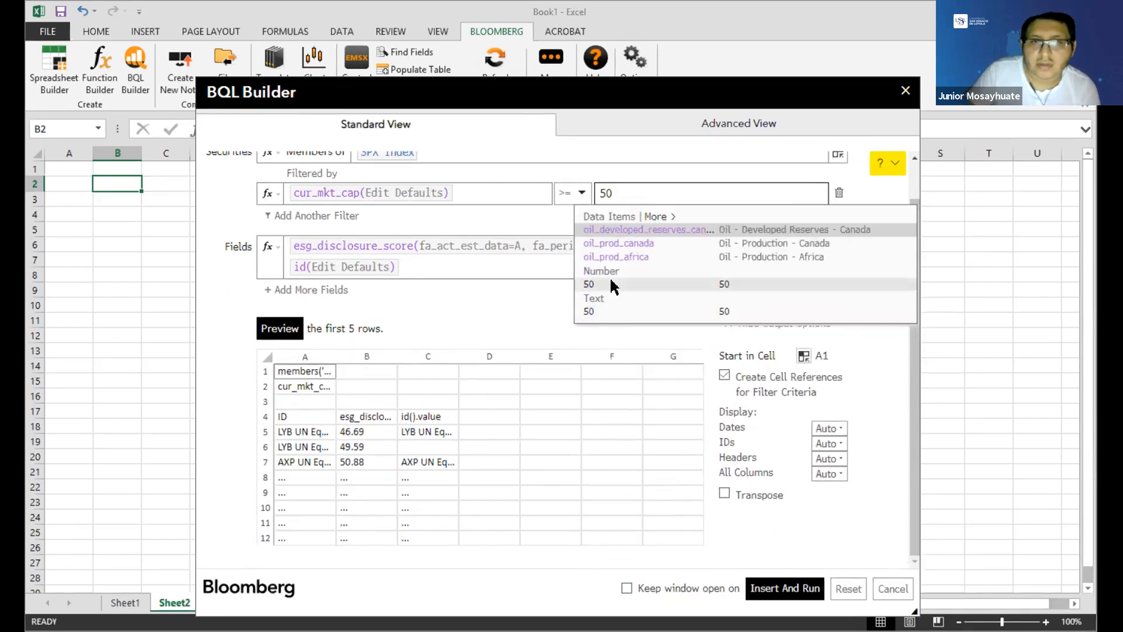
left_click(612, 284)
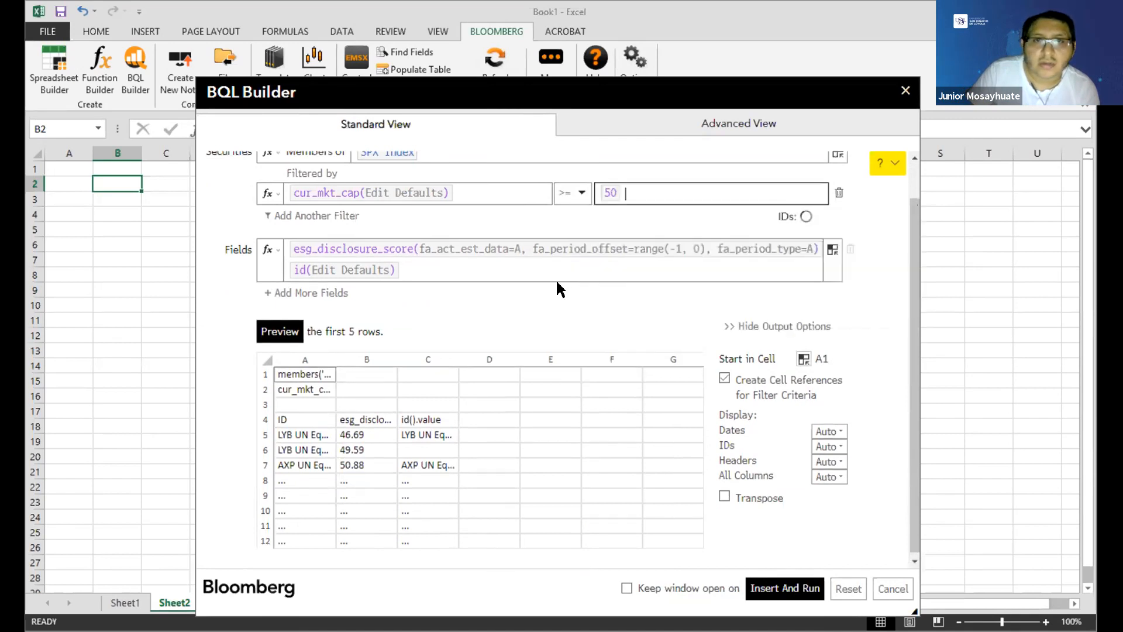
left_click(282, 332)
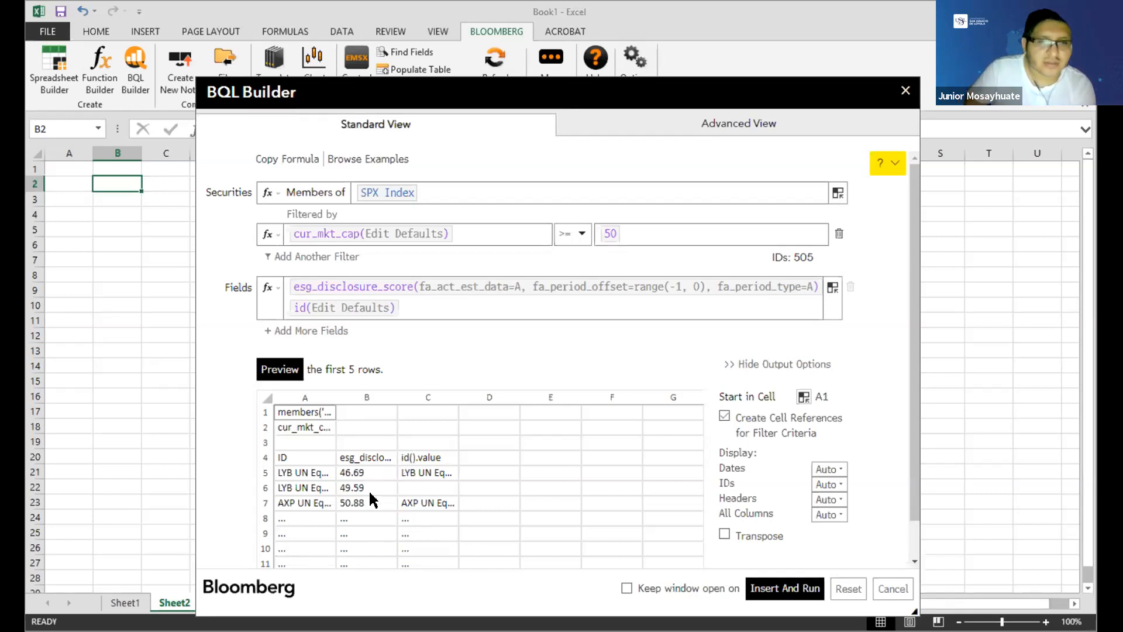
scroll(361, 501, "down", 1)
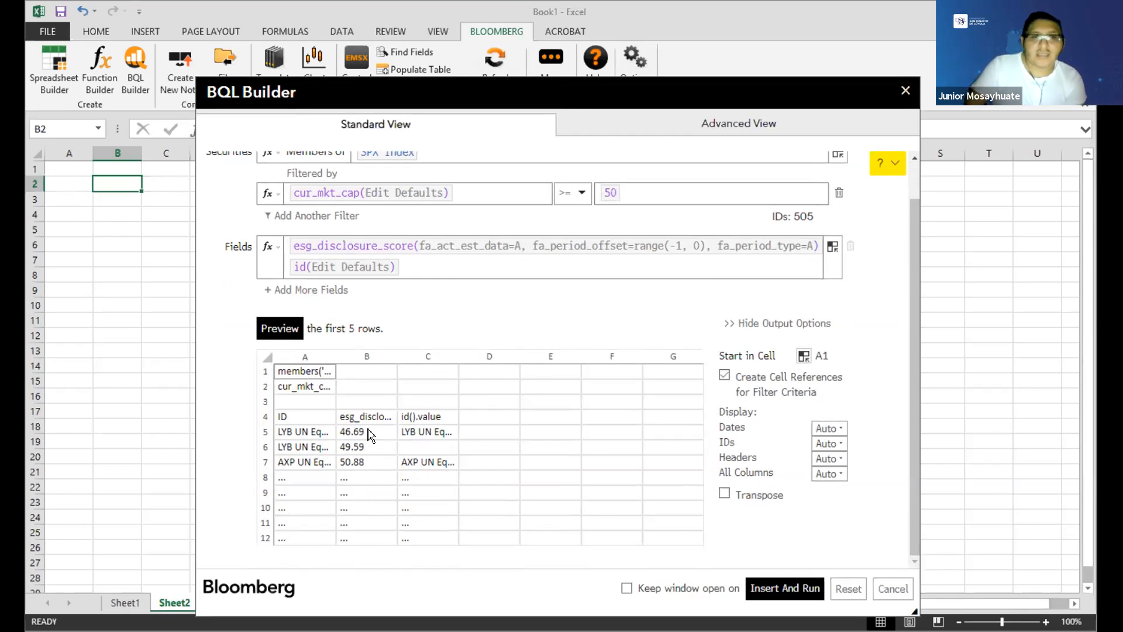
Step: Clear the filter's threshold and replace its cur_mkt_cap data item with esg_disclosure_score
left_click(626, 195)
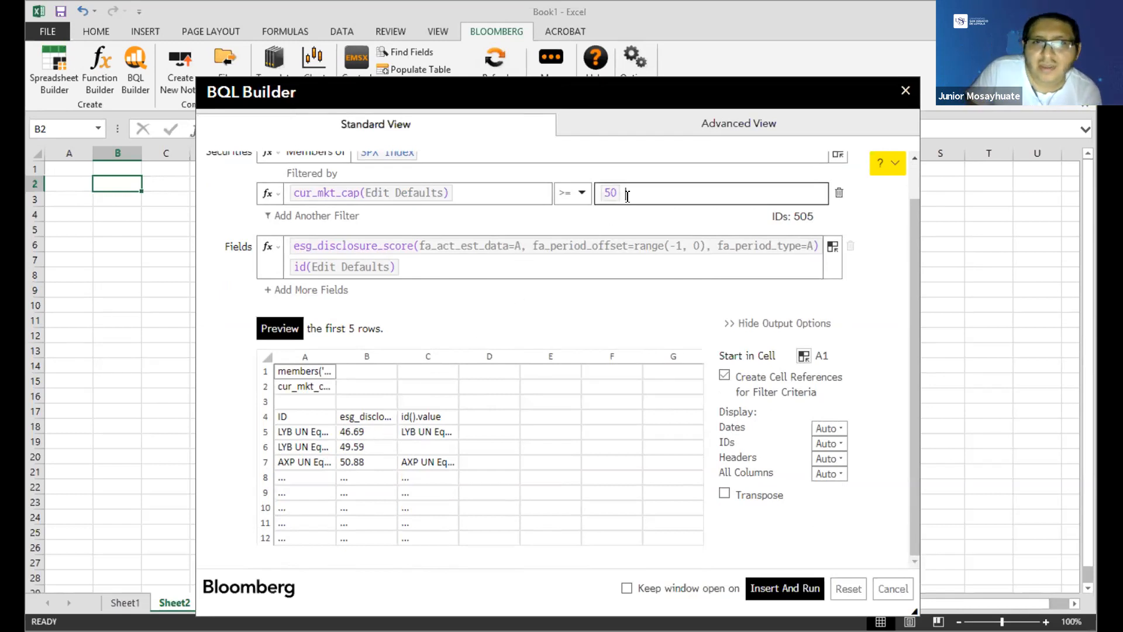
key("BackSpace")
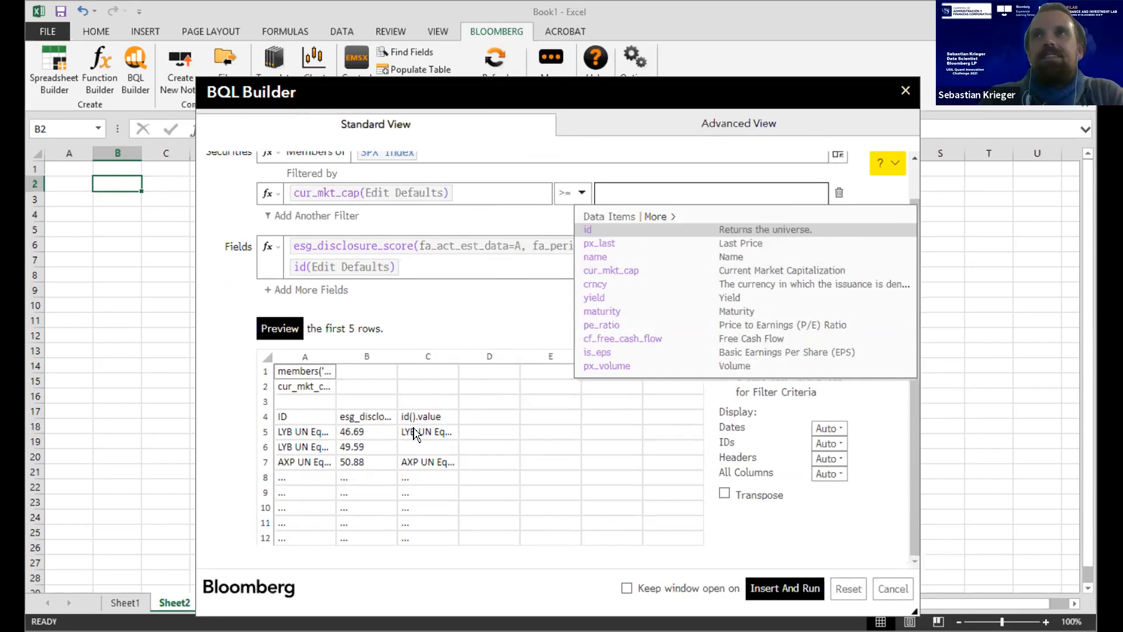
left_click(415, 197)
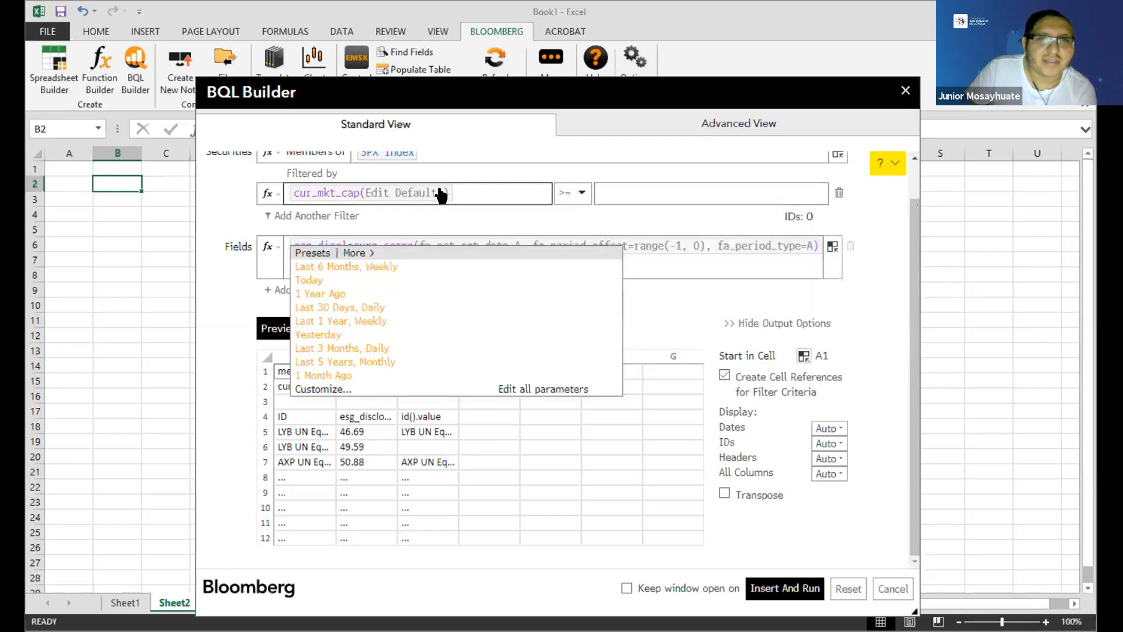
left_click(487, 191)
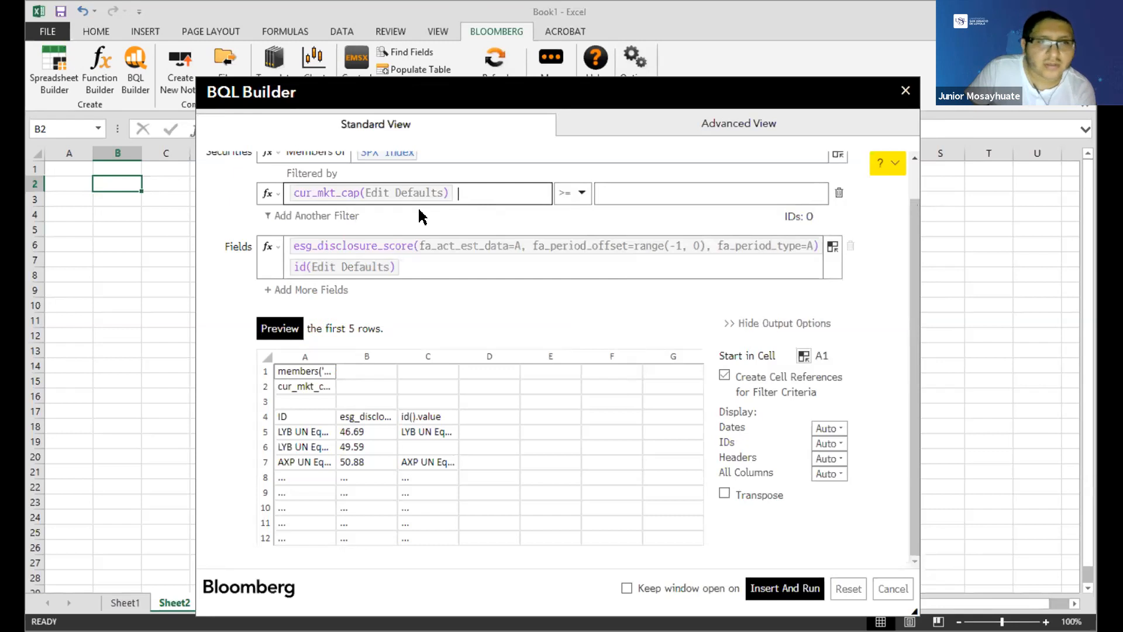
scroll(418, 256, "up", 1)
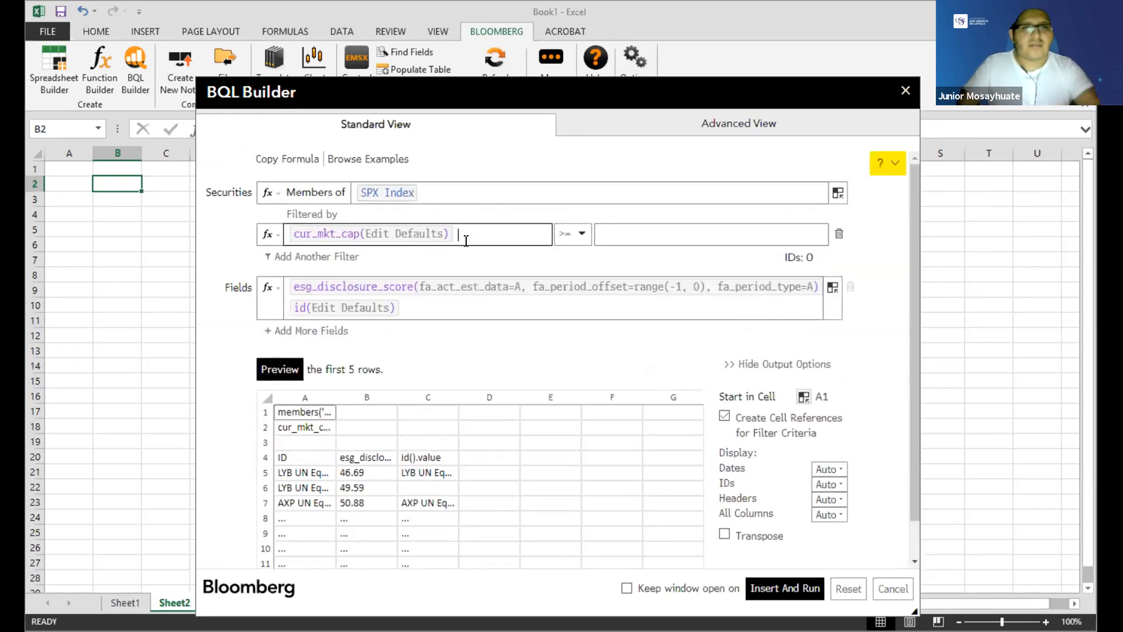
key("BackSpace")
type("esg")
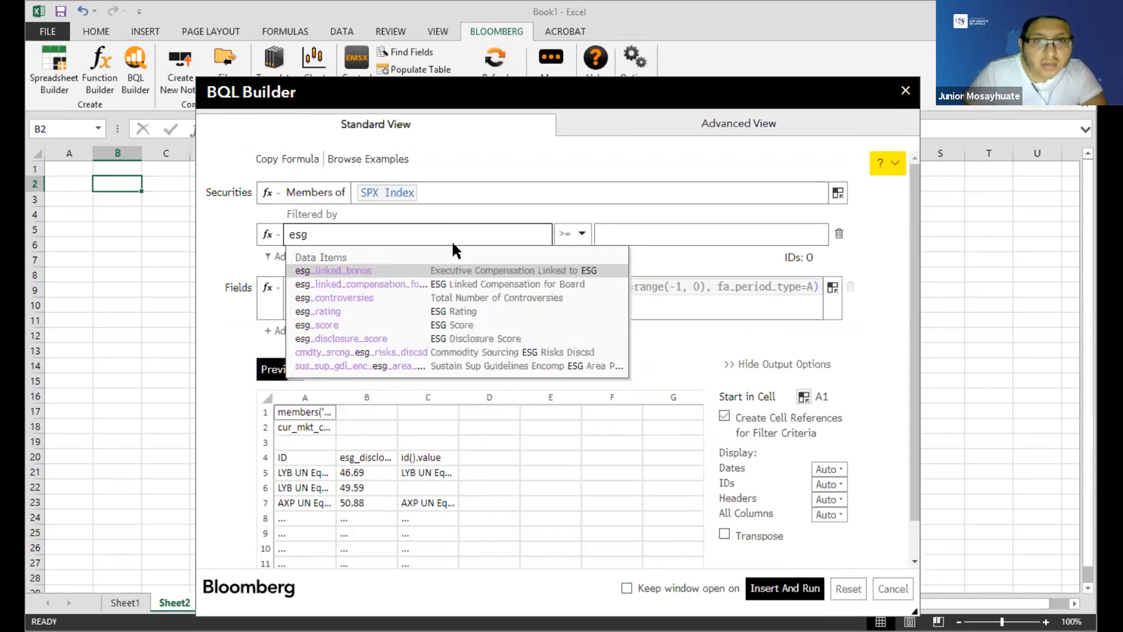
left_click(341, 338)
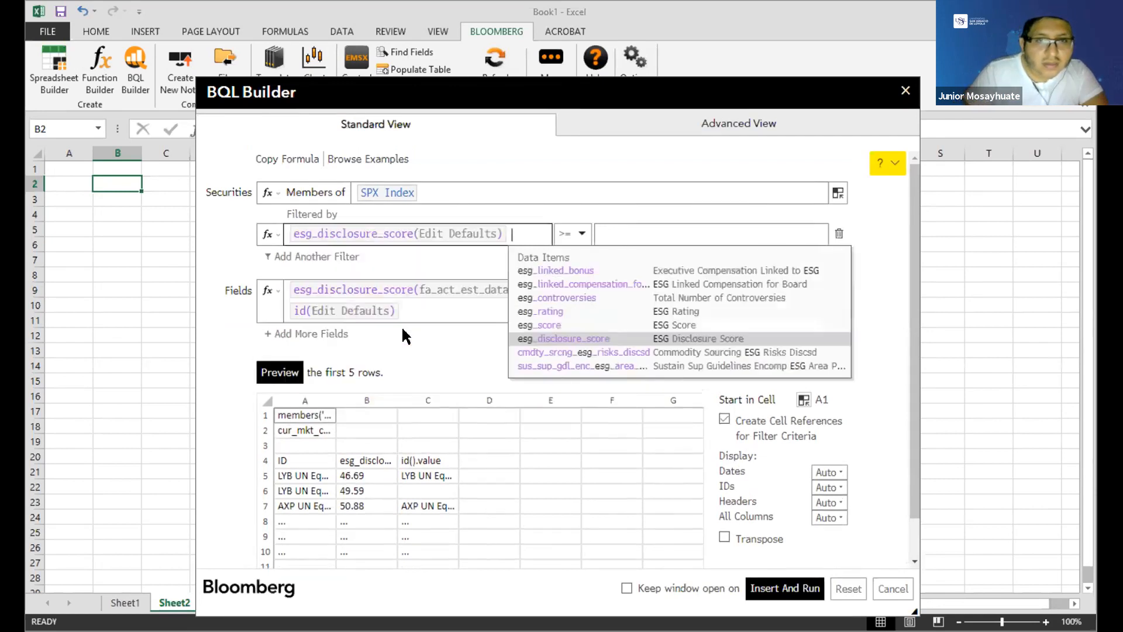
Step: Set the ESG disclosure score filter's threshold to the number 50 and preview the first five rows
left_click(637, 239)
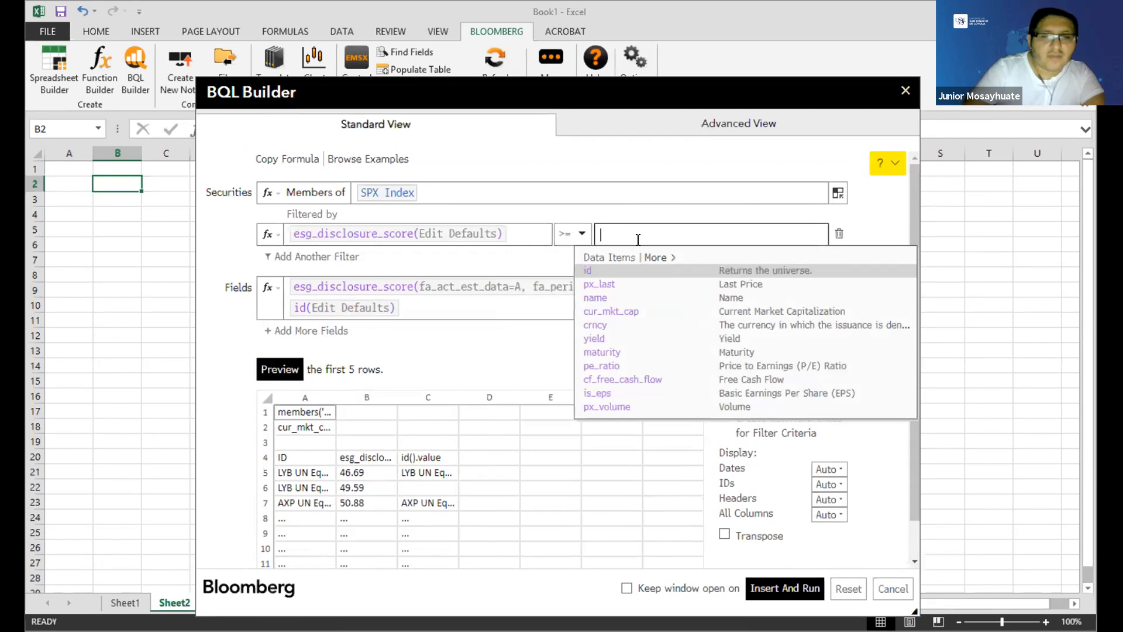
type("50")
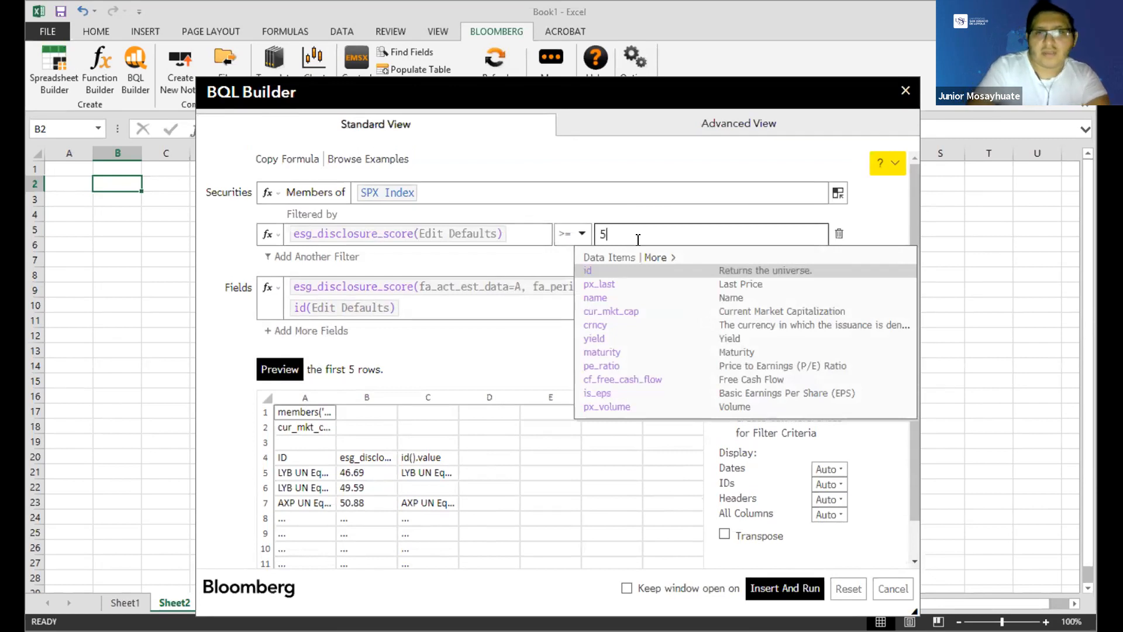
left_click(614, 326)
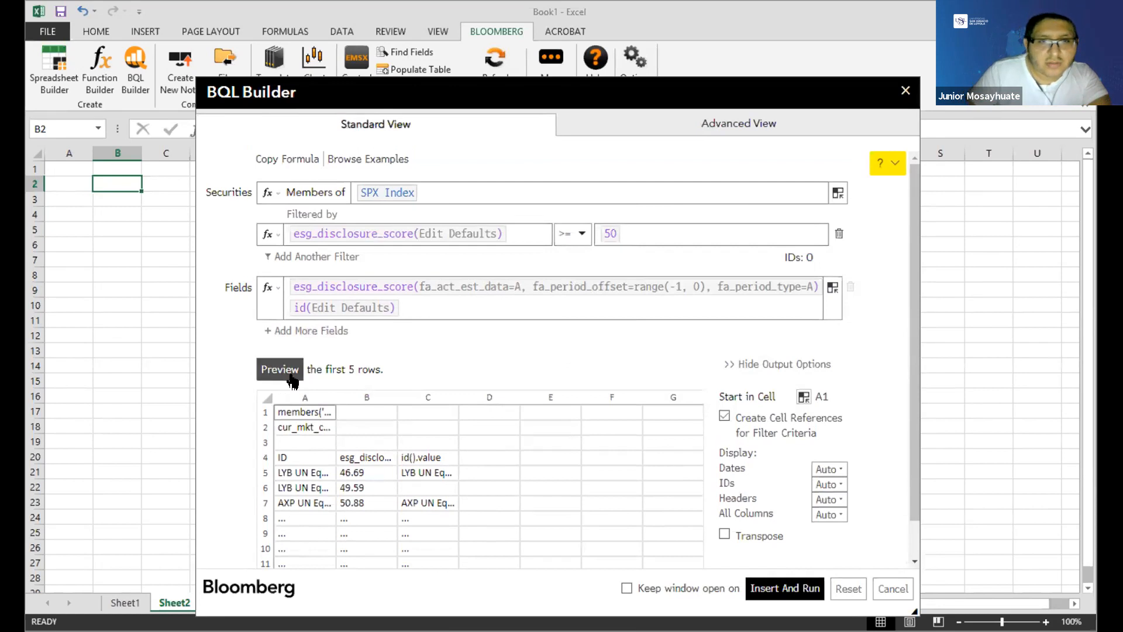
left_click(279, 370)
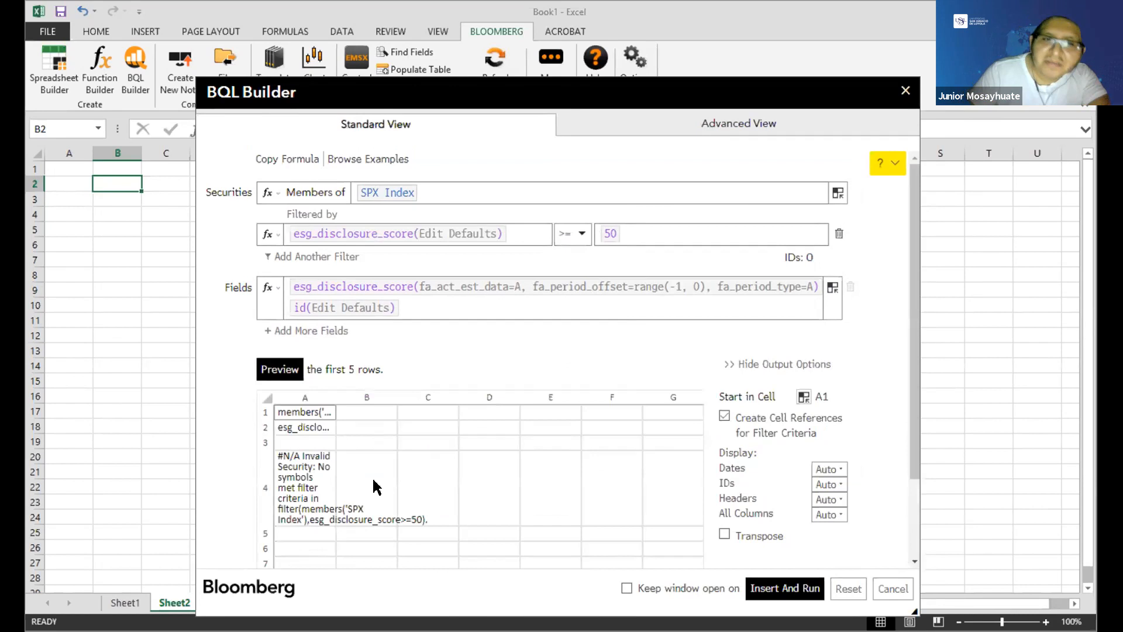
Step: Clear the ESG disclosure score filter's threshold and preview the first five rows without one
left_click(625, 232)
key("BackSpace")
key("BackSpace")
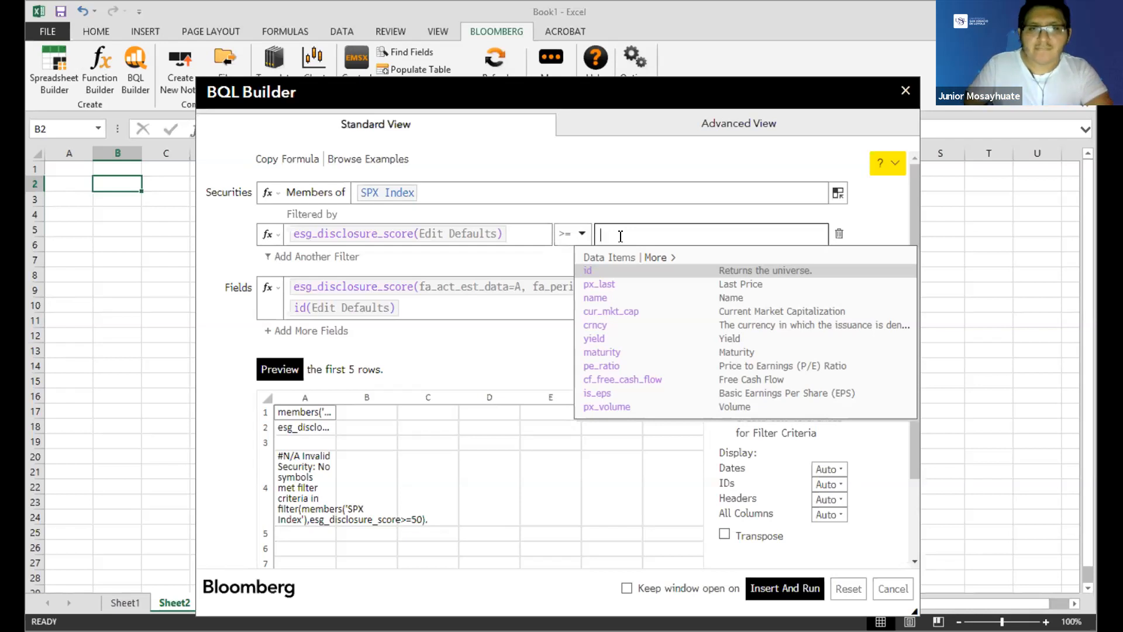
type("49")
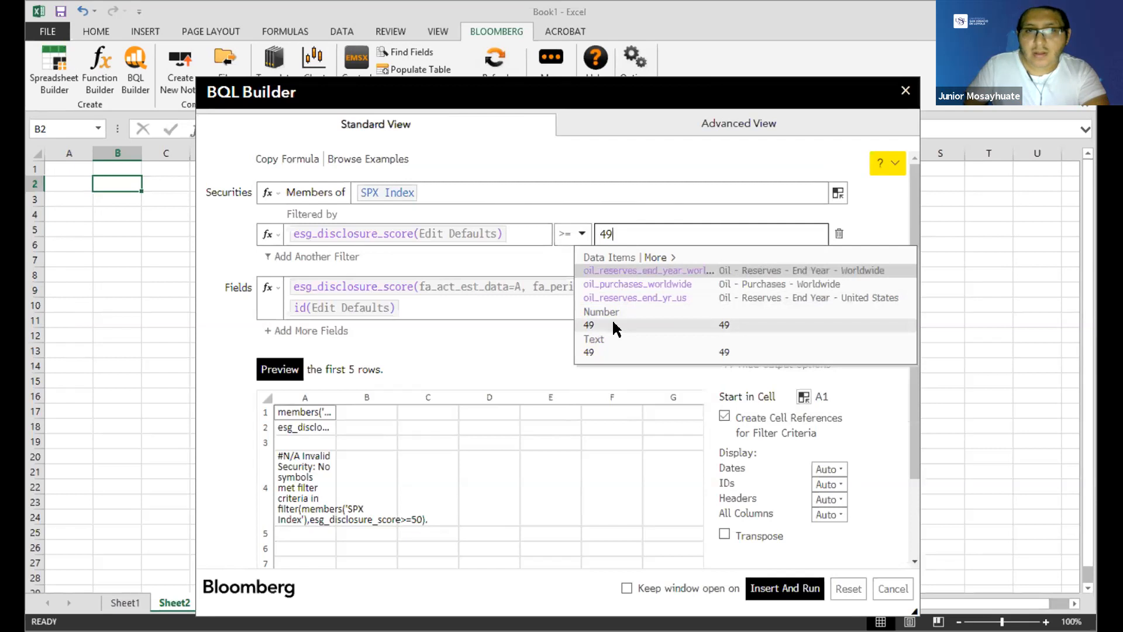
key("BackSpace")
key("BackSpace")
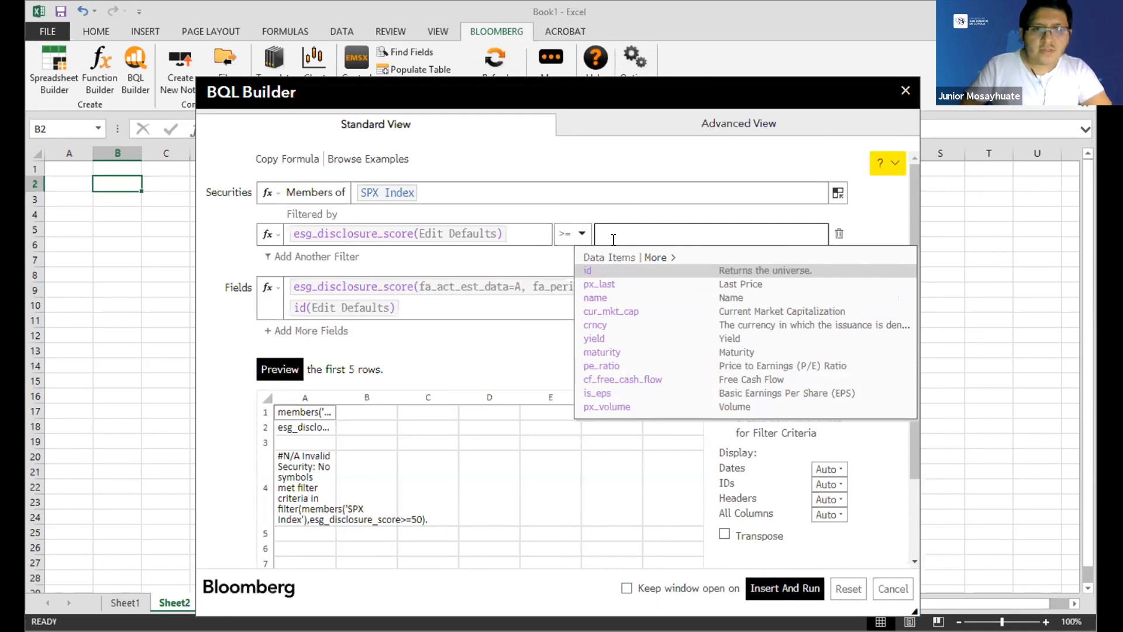
left_click(297, 368)
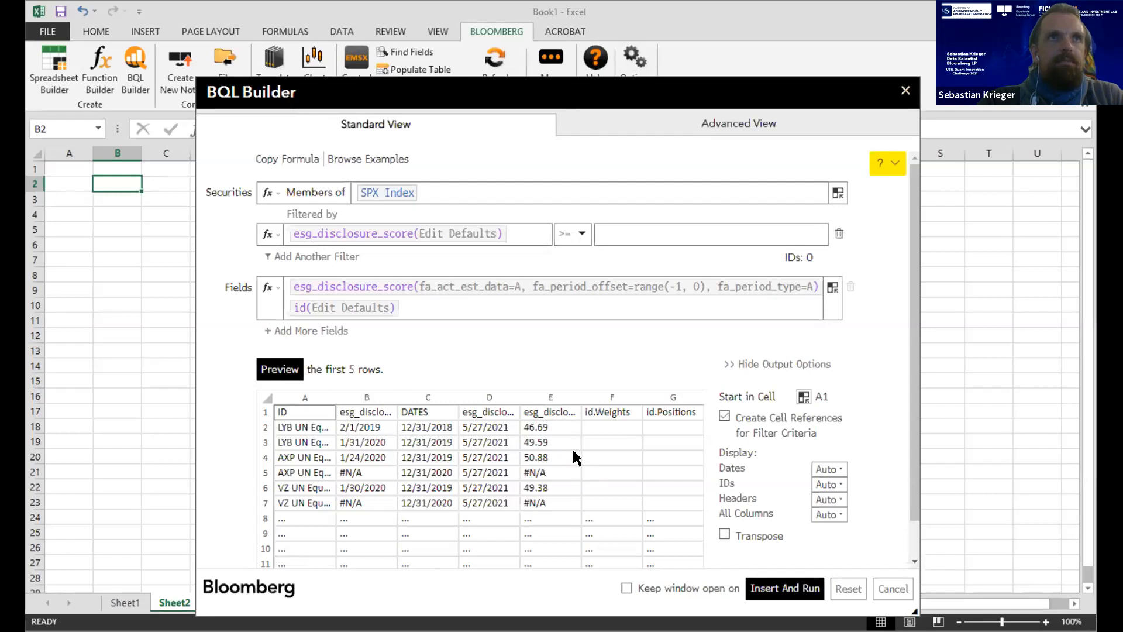
Step: Set the ESG disclosure score filter's threshold to the number 49 and preview the first five rows
left_click(627, 234)
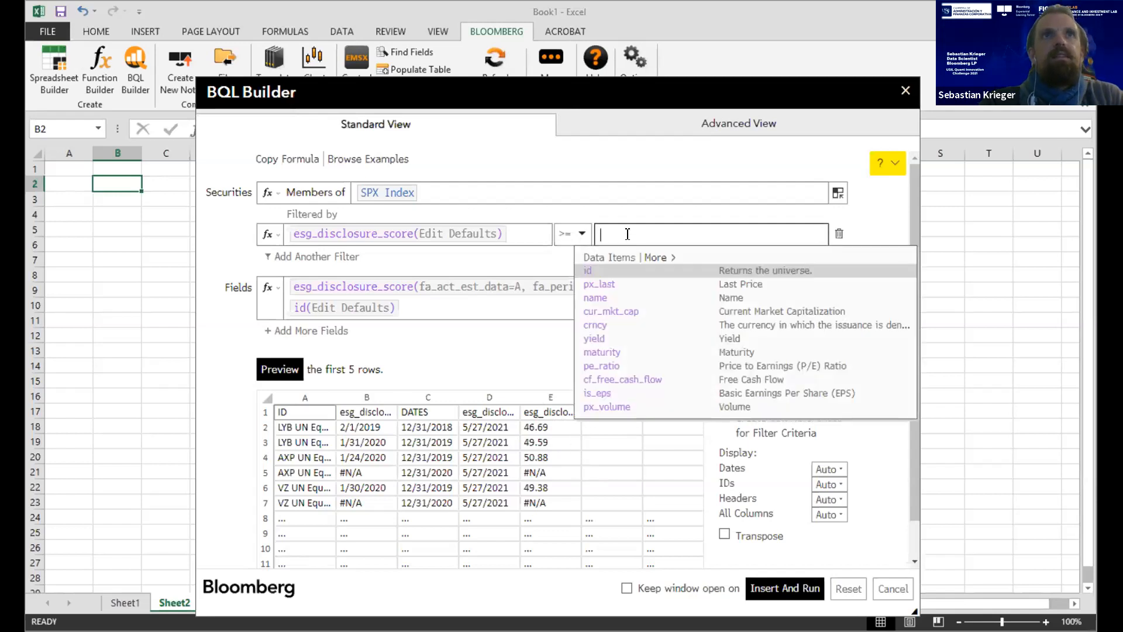
type("49")
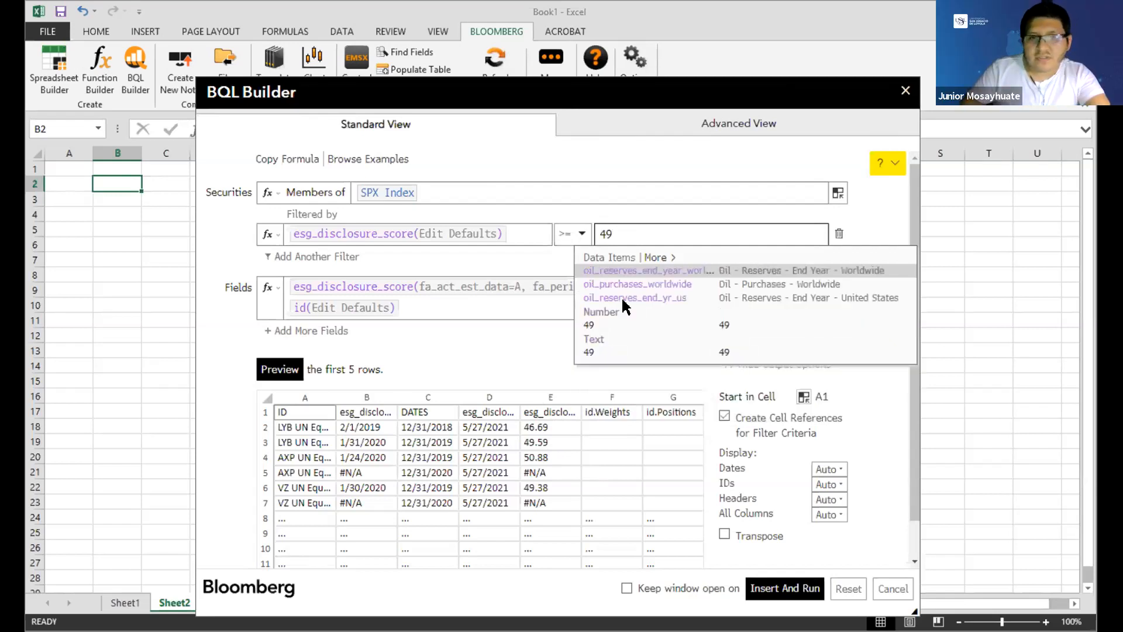
left_click(613, 325)
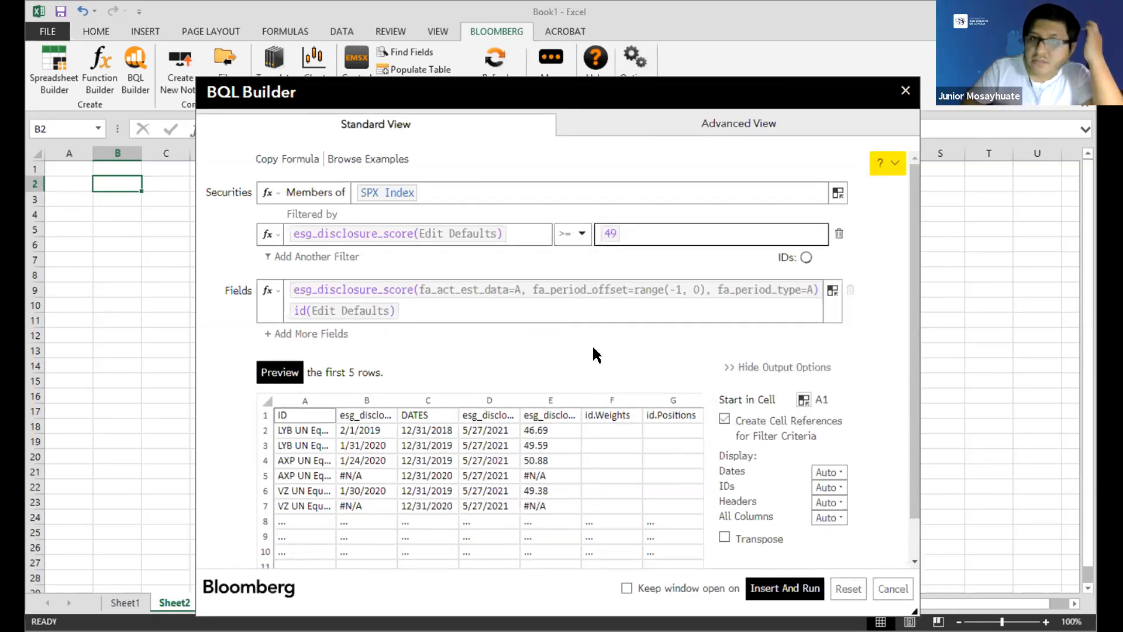
left_click(275, 373)
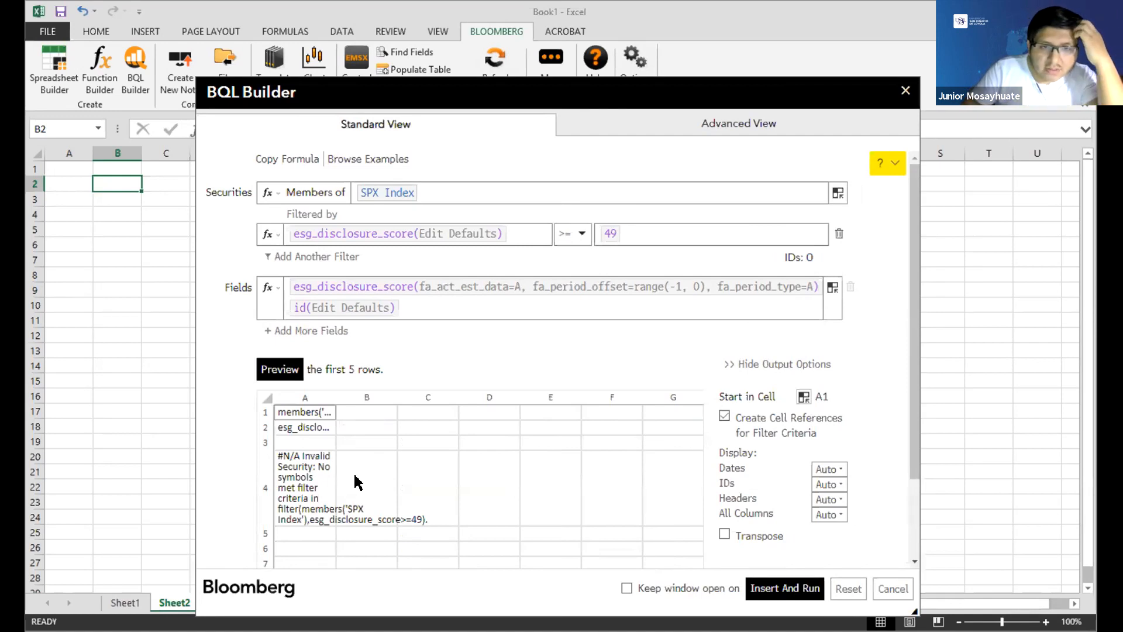
Step: Change the filter's comparison operator to Greater Than and preview the first five rows
left_click(565, 235)
left_click(592, 254)
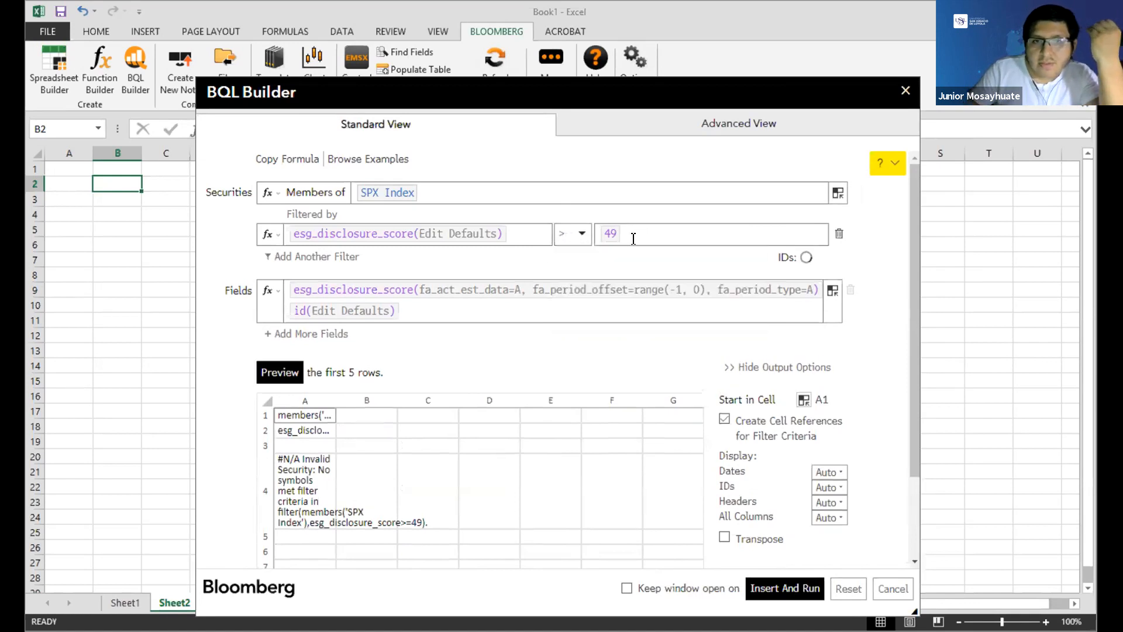
left_click(295, 378)
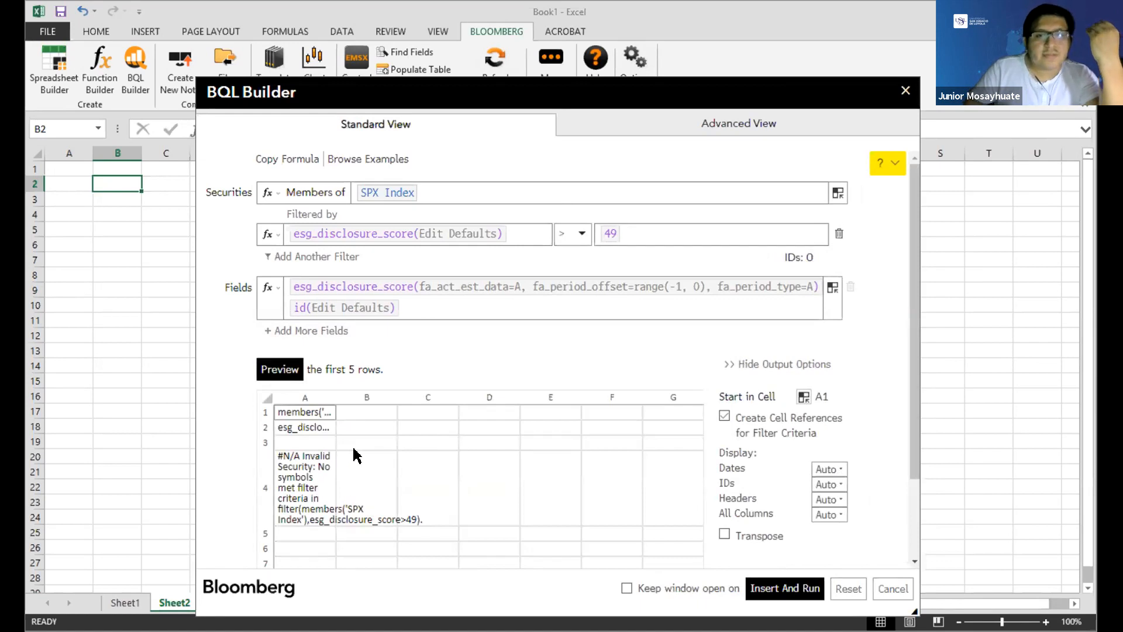
Step: Replace the ESG disclosure score filter's threshold with the number 1 and preview the first five rows
left_click(614, 234)
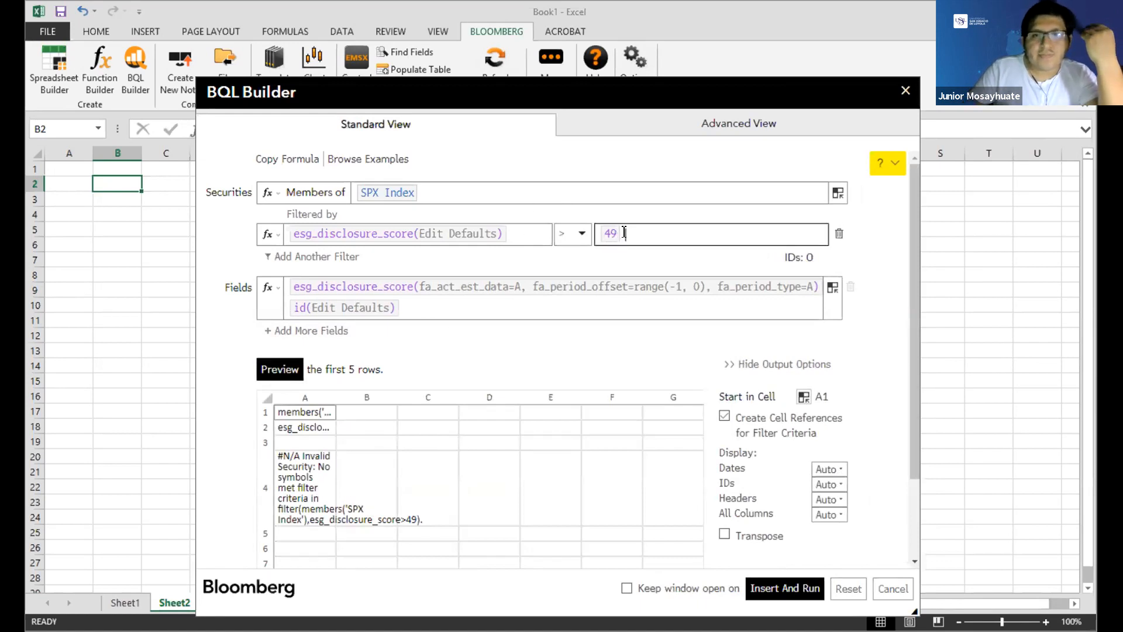
left_click(582, 235)
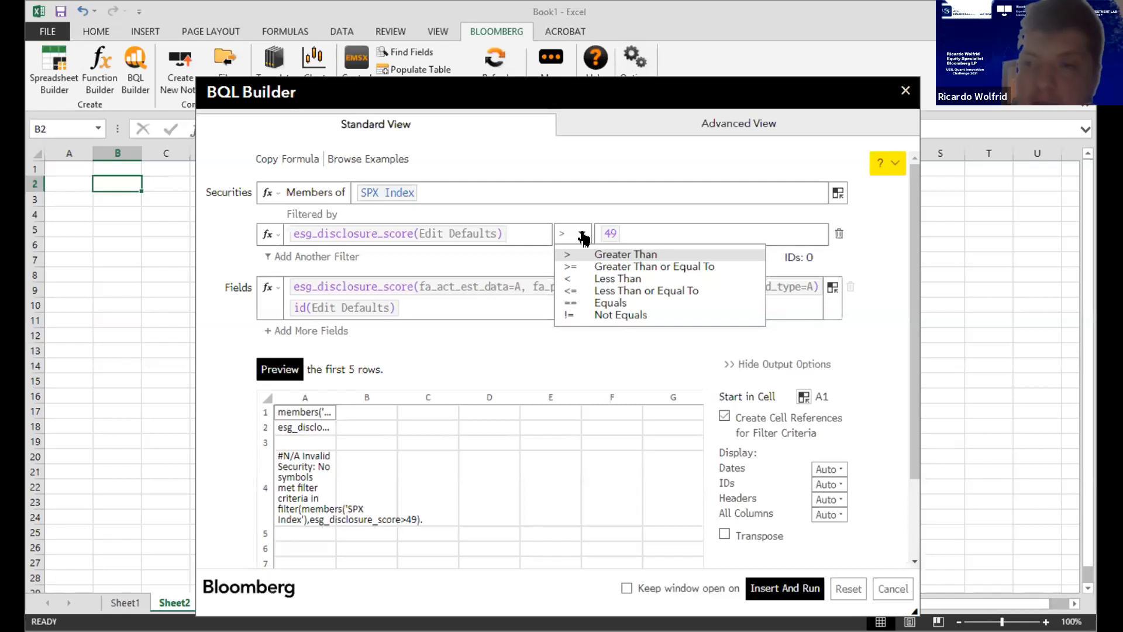
left_click(672, 233)
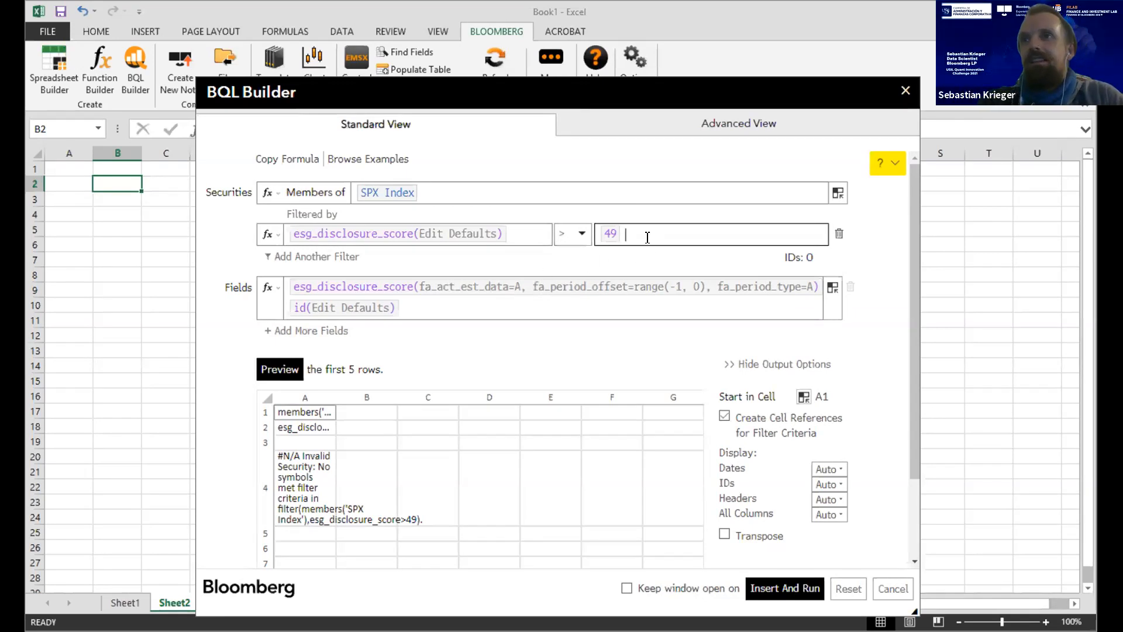
key("BackSpace")
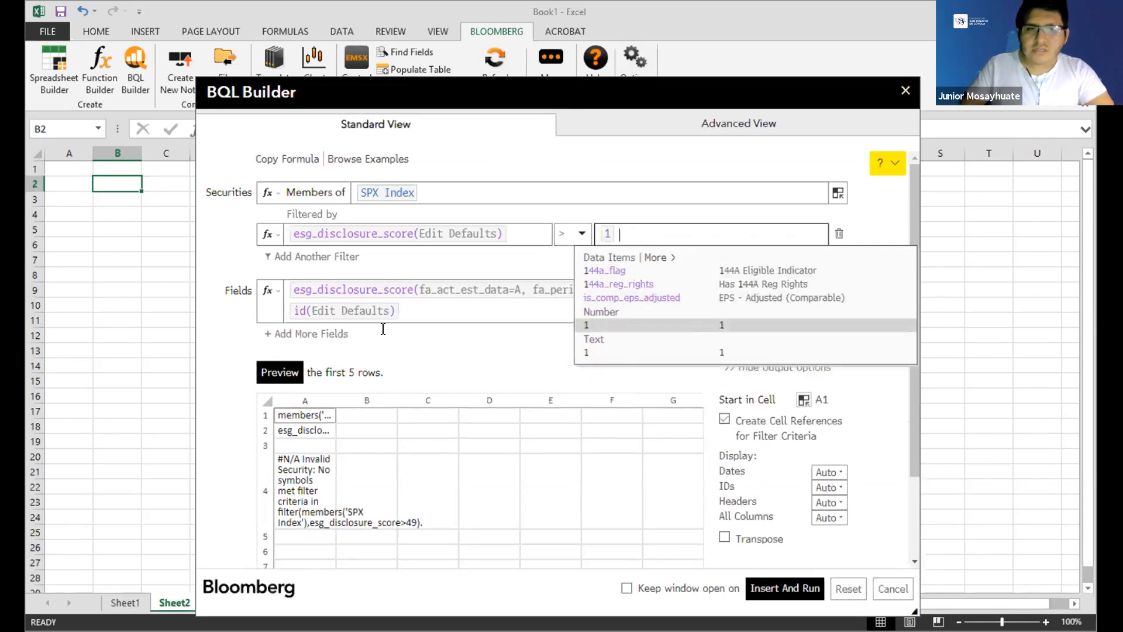
left_click(621, 326)
left_click(293, 370)
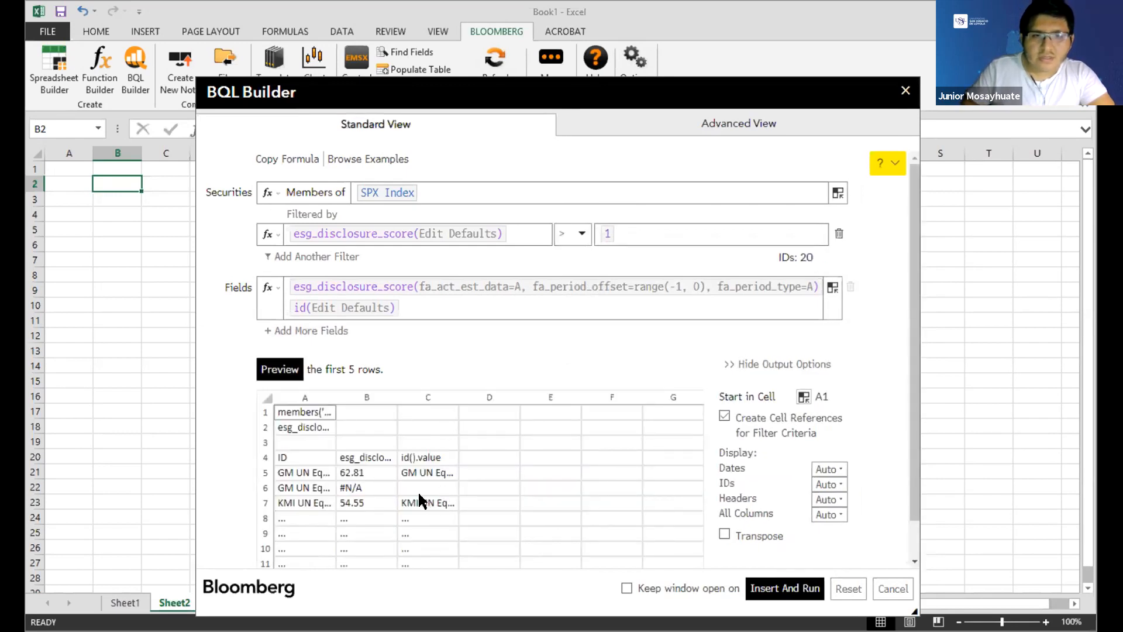
scroll(404, 475, "down", 1)
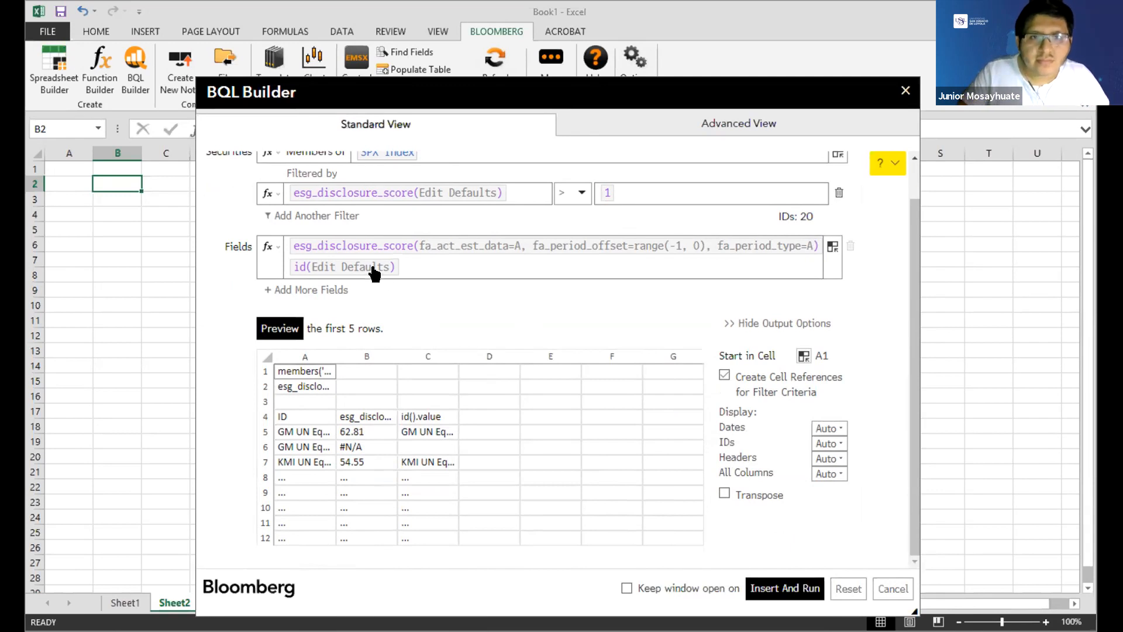
Step: Clear the filter's data item and remove both the esg_disclosure_score and id items from the query's fields
left_click(501, 196)
key("BackSpace")
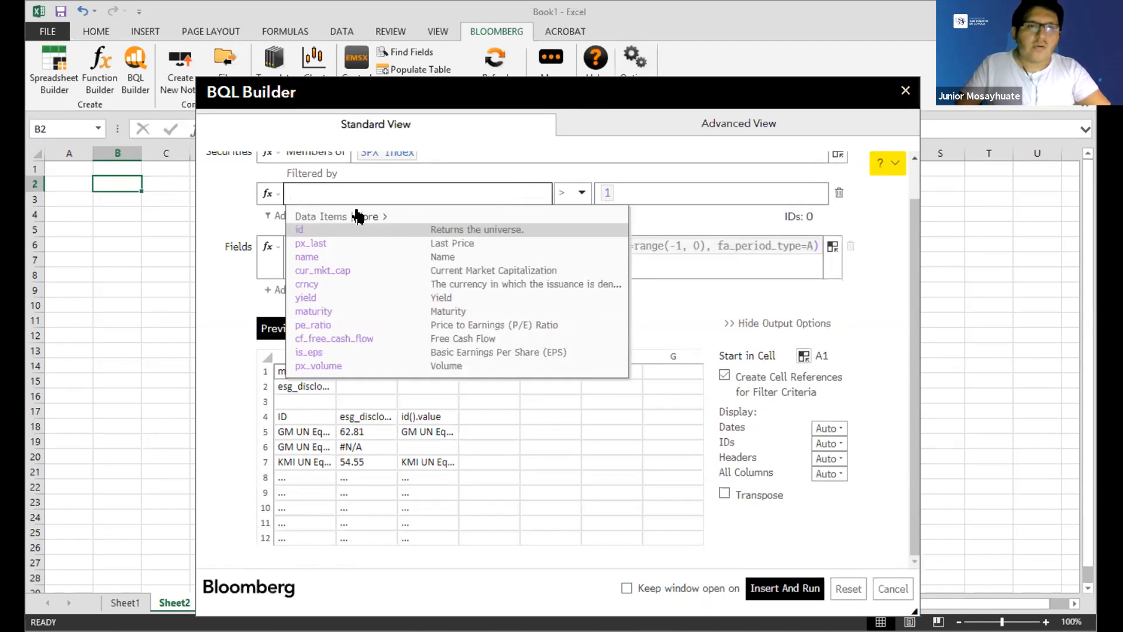
left_click(246, 230)
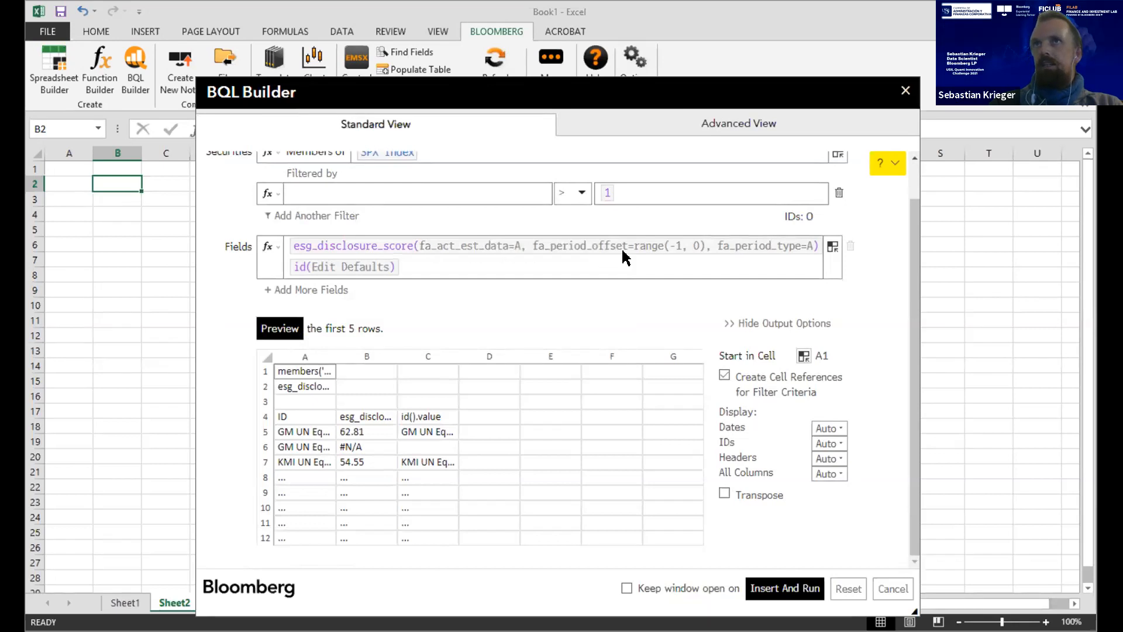
left_click(462, 262)
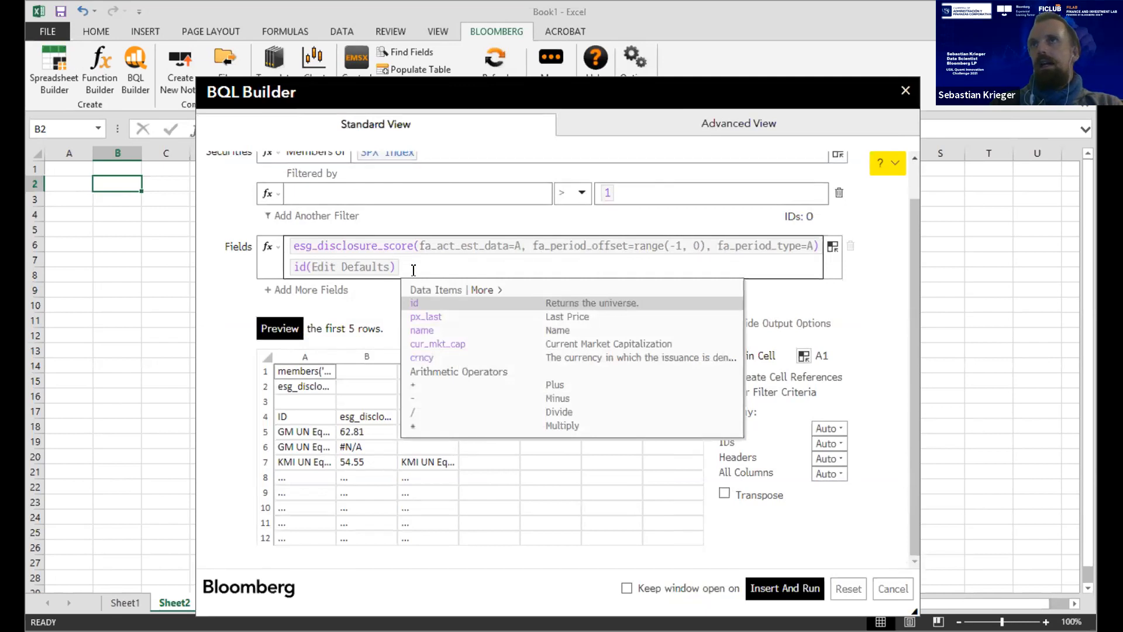
key("BackSpace")
key("BackSpace")
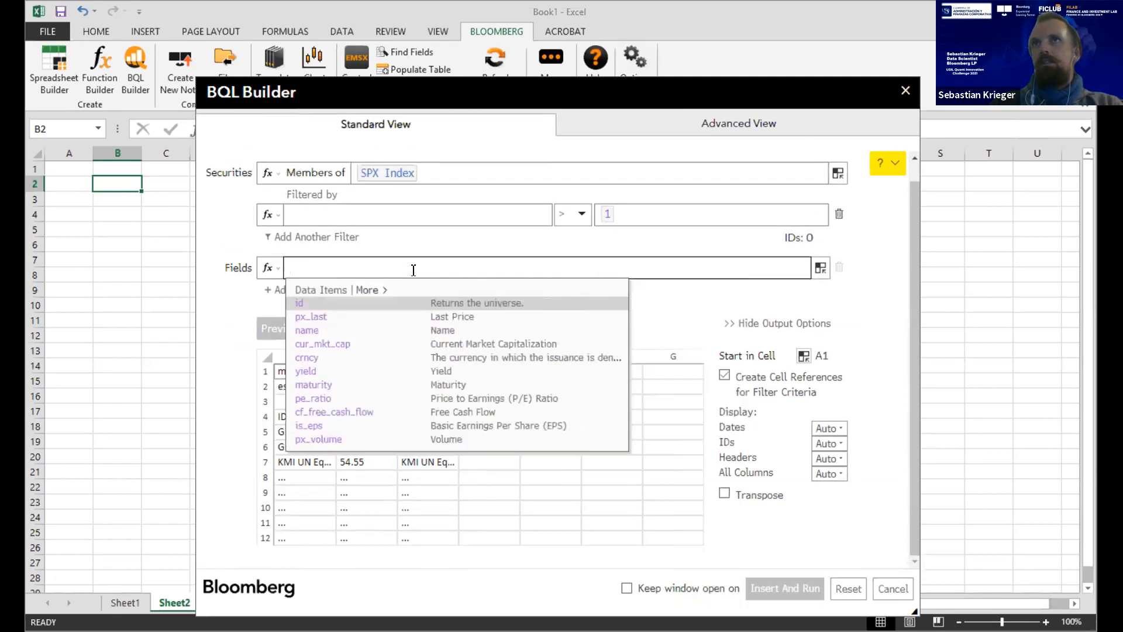
Step: Set the member filter's data item to esg_disclosure_score again
left_click(418, 216)
type("esg")
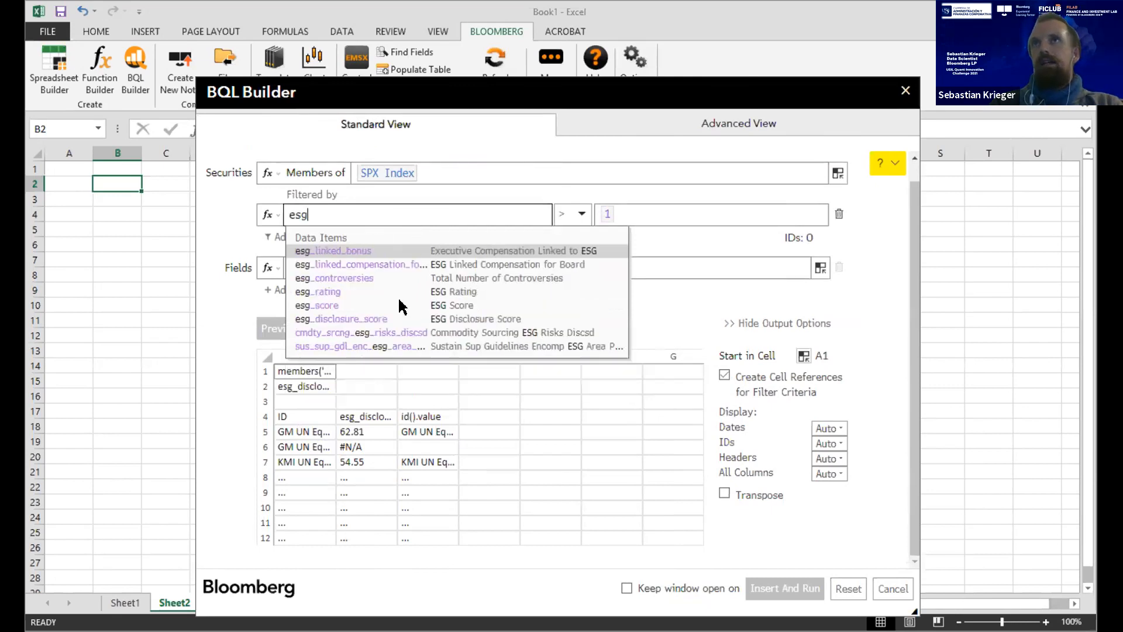
left_click(400, 319)
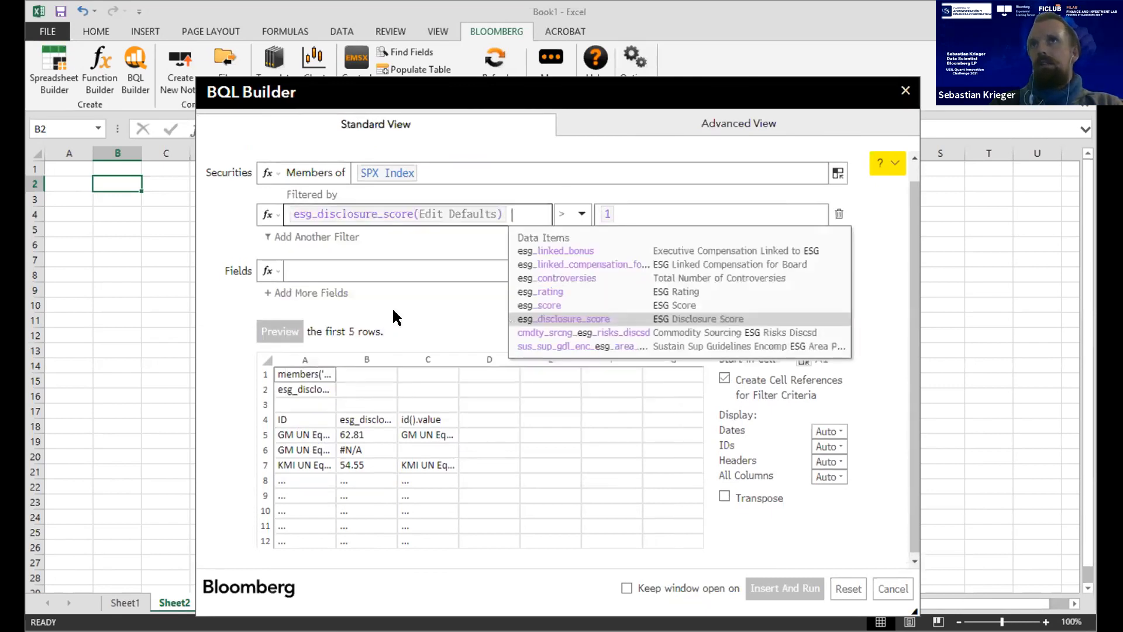
left_click(464, 257)
left_click(512, 221)
left_click(378, 241)
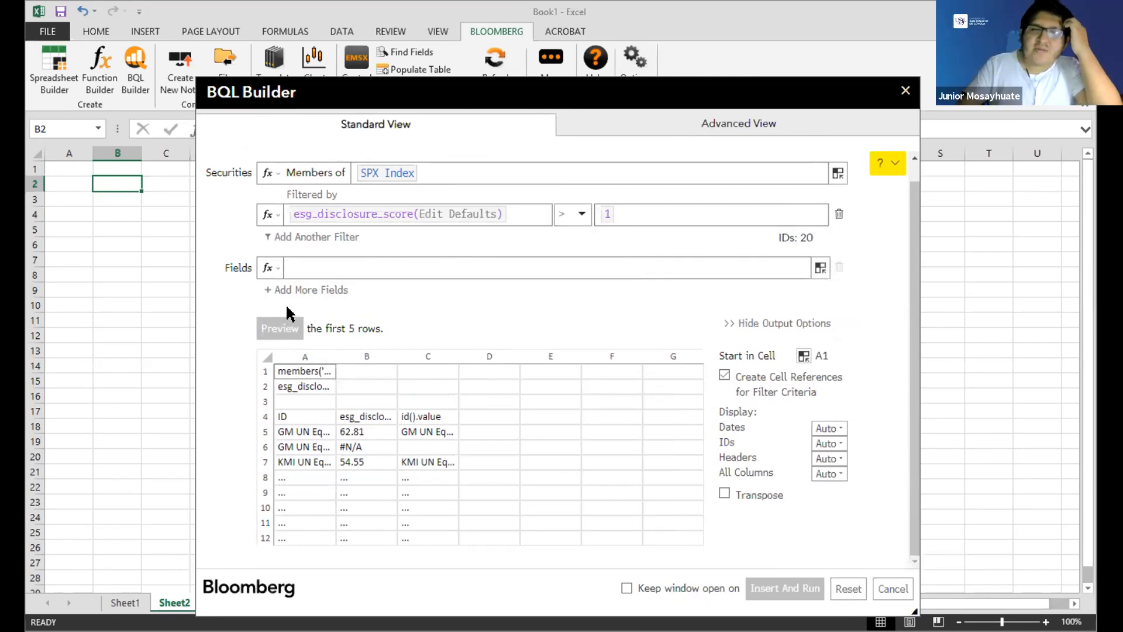
Step: Add id as the query's only field and preview the first five rows
left_click(307, 260)
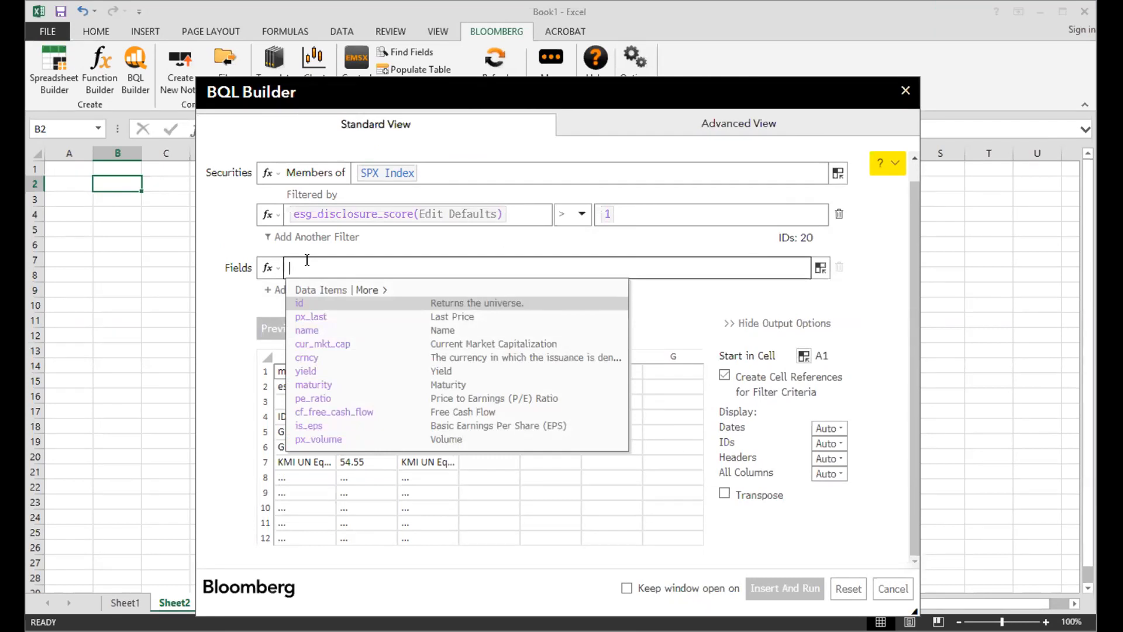
type("id")
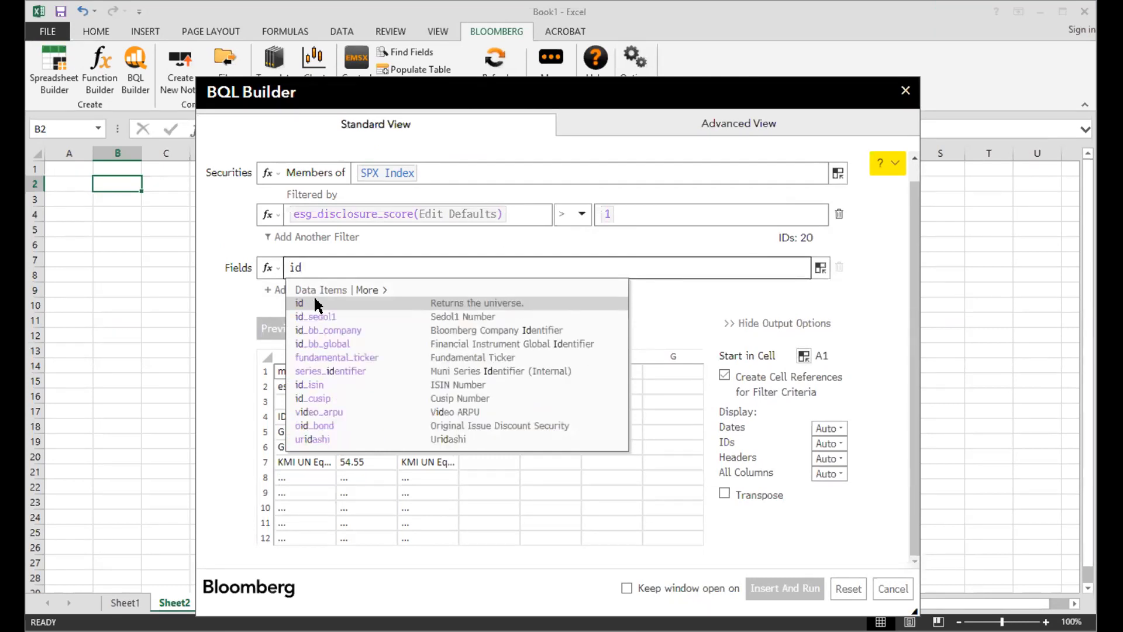
left_click(318, 306)
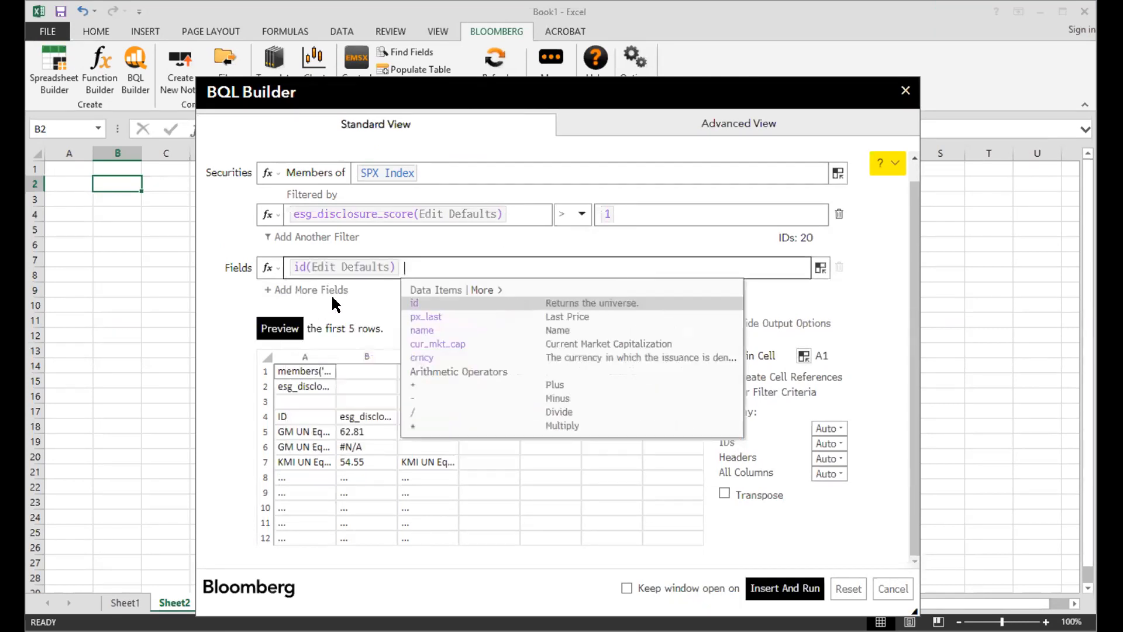
left_click(280, 328)
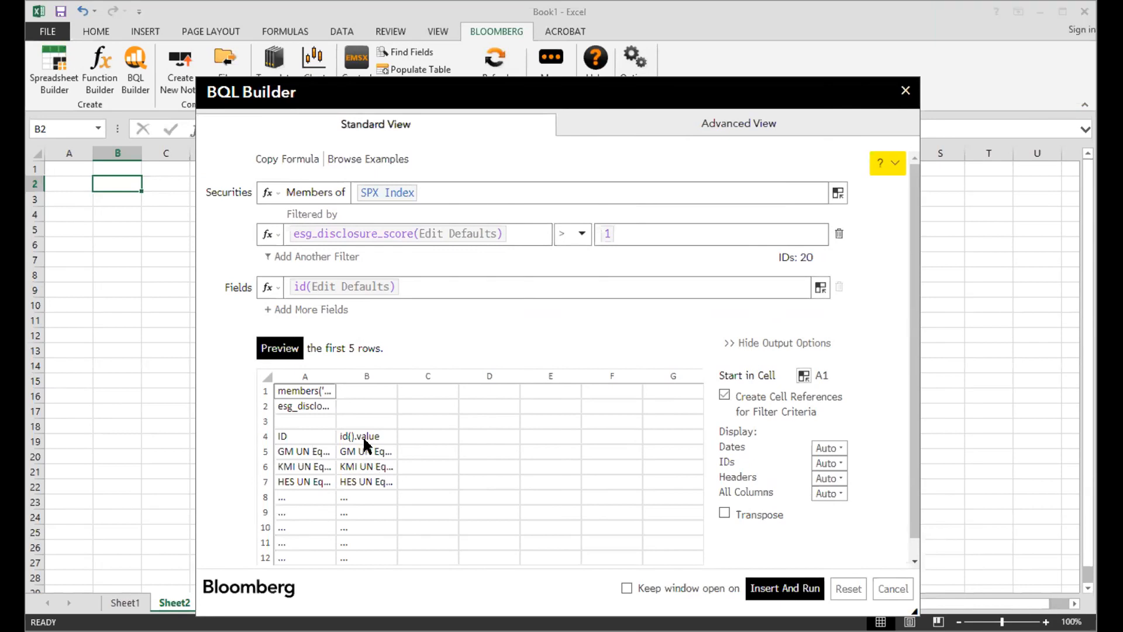
Step: Insert and run the query in the worksheet, continuing past the code interruption, and autofit columns A and B to their contents
left_click(776, 597)
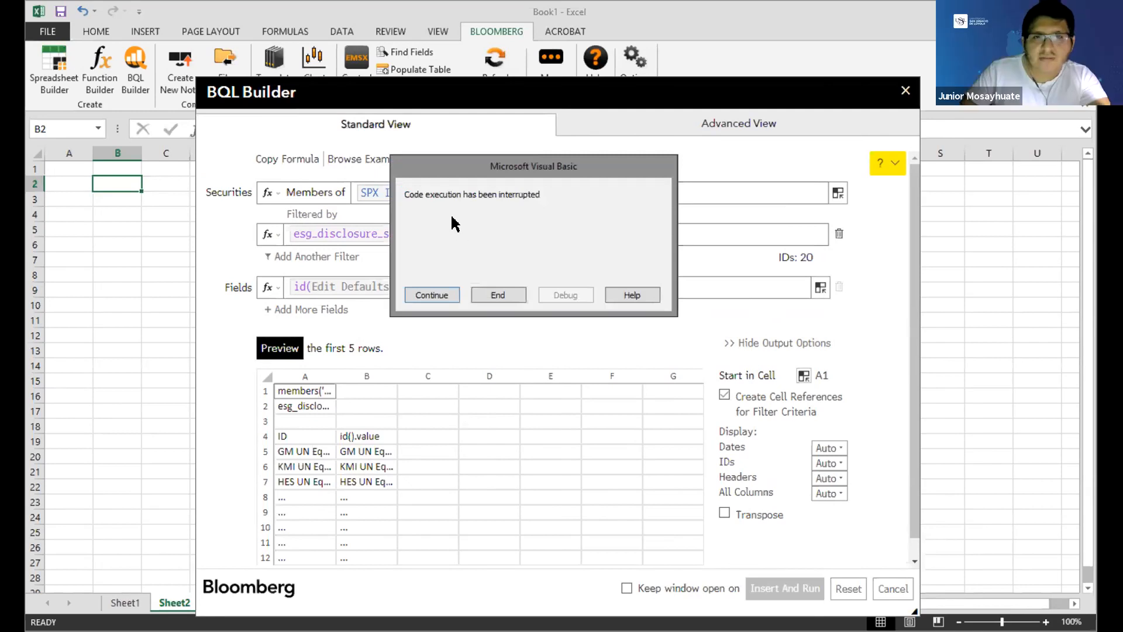
left_click(452, 295)
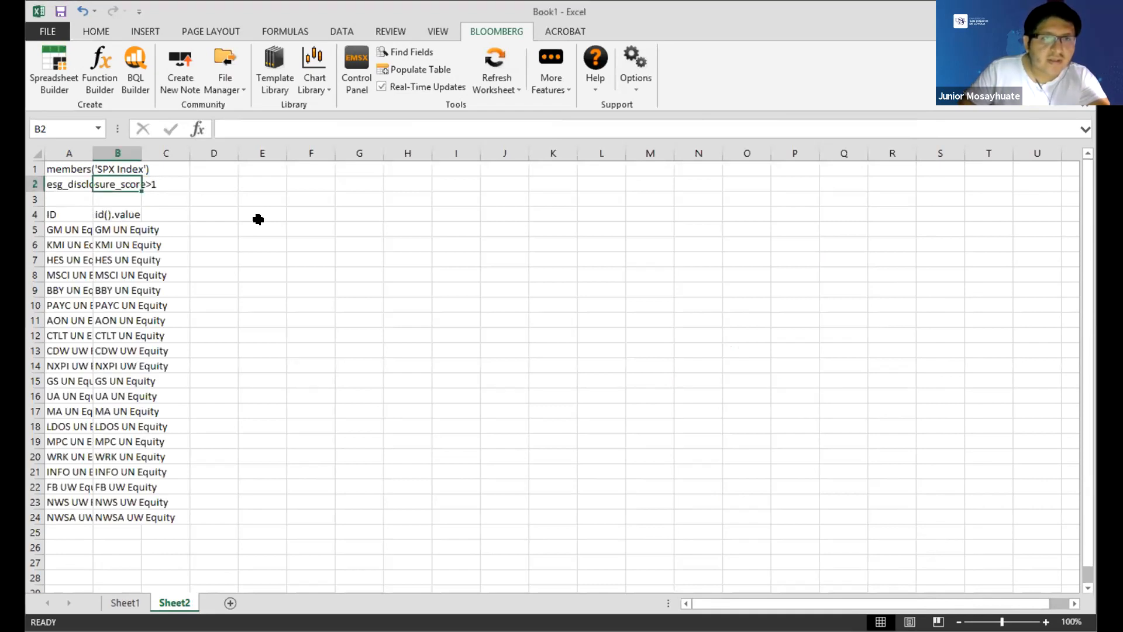
double_click(142, 153)
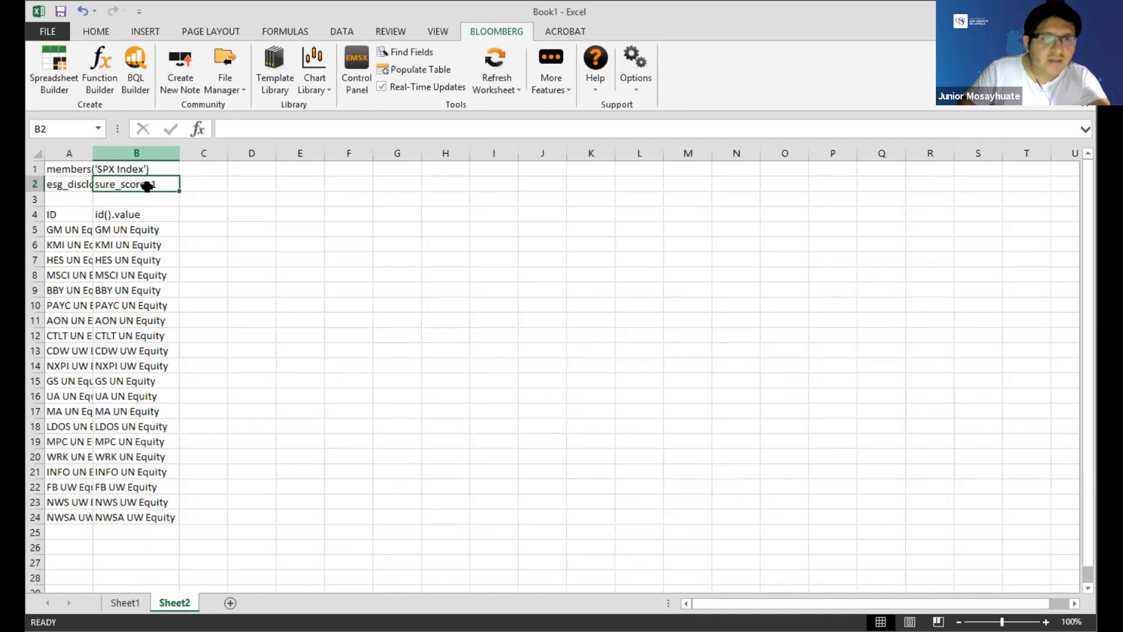
left_click(99, 275)
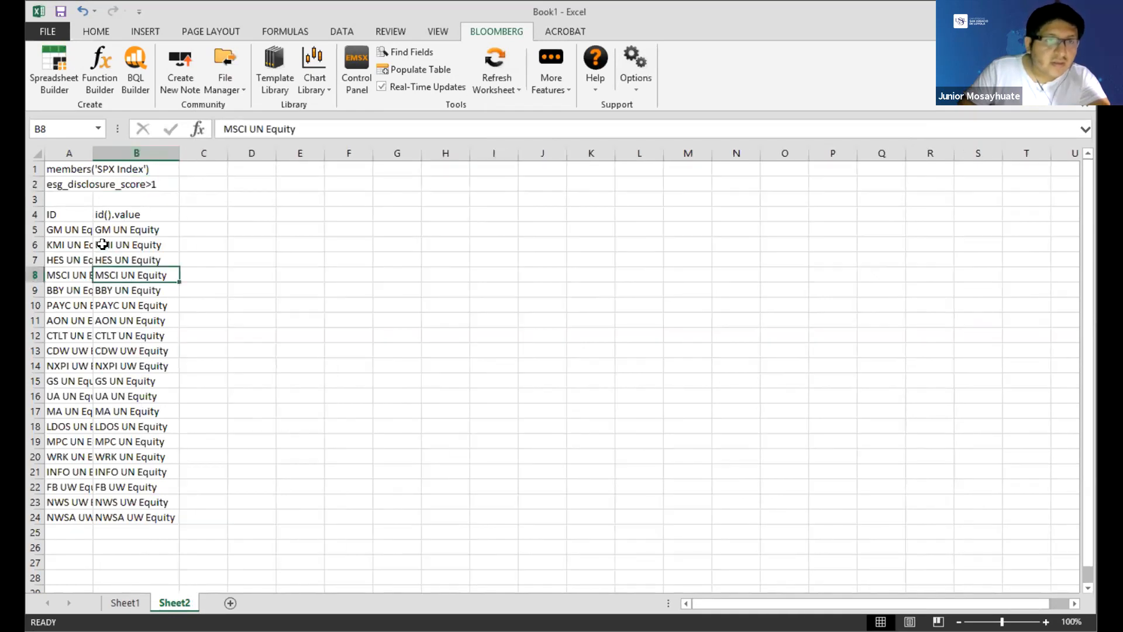
double_click(93, 153)
left_click(222, 257)
left_click(268, 230)
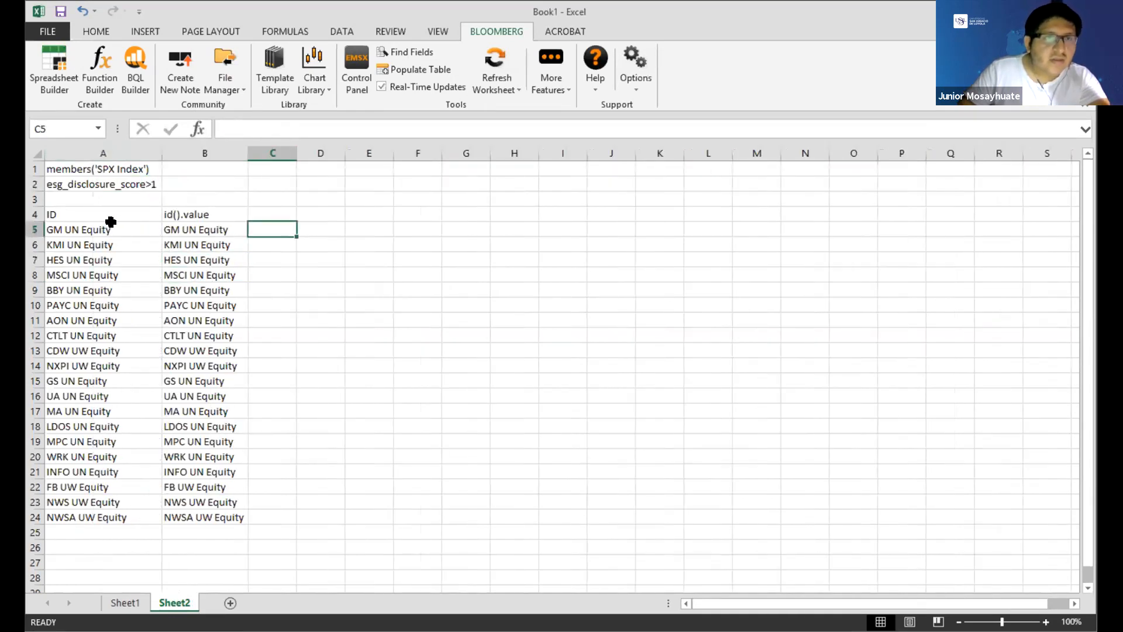
Step: Apply borders to all cells of the query output in A4:B24
left_click_drag(90, 214, 185, 515)
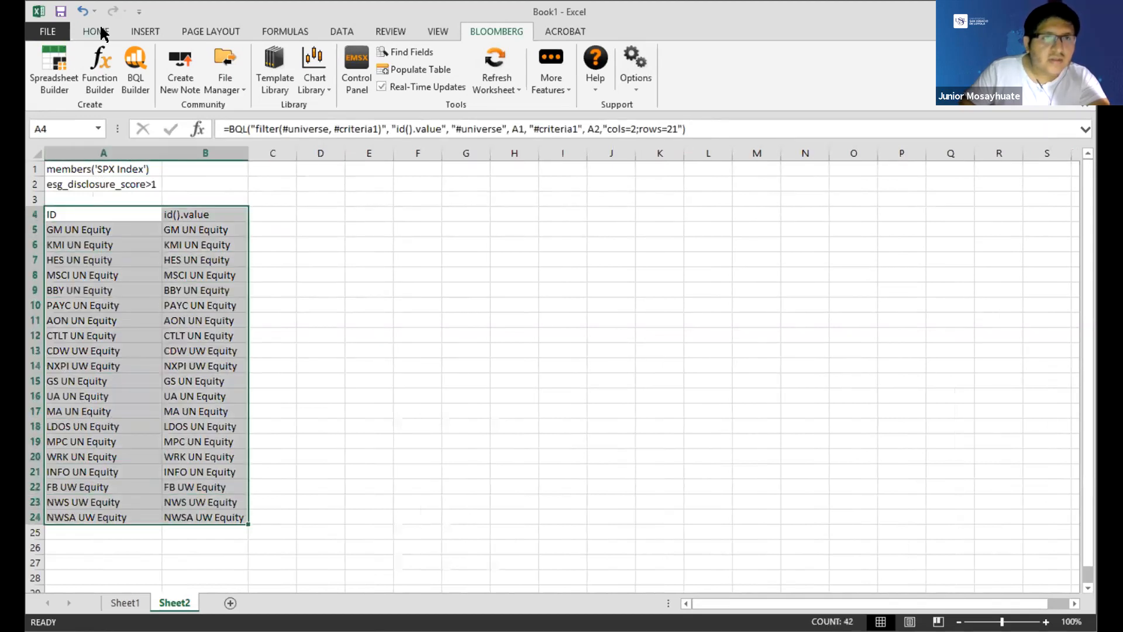
left_click(151, 31)
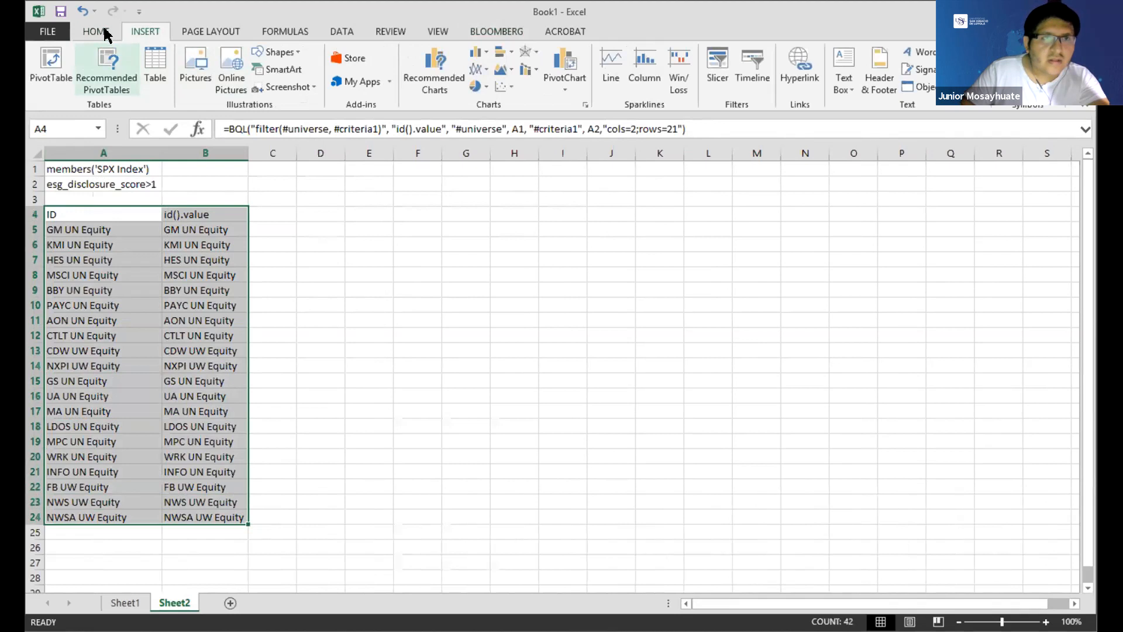
left_click(100, 32)
left_click(221, 82)
left_click(318, 252)
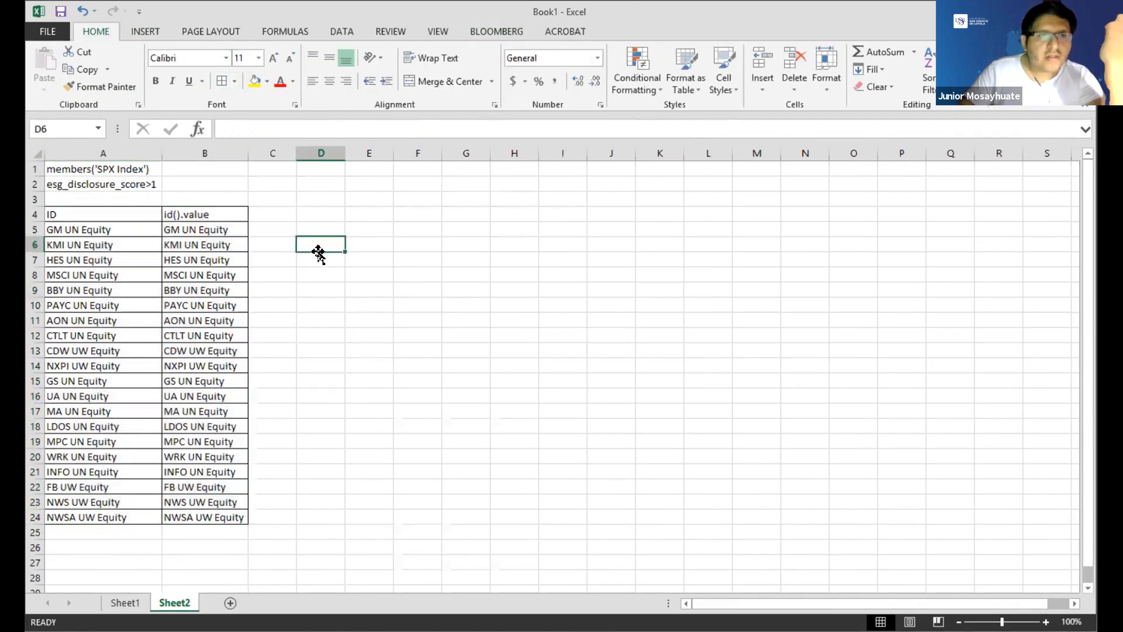
Step: Examine the universe and criteria cells A1:A2, the BQL formula in A4 and the surrounding query output
left_click(181, 233)
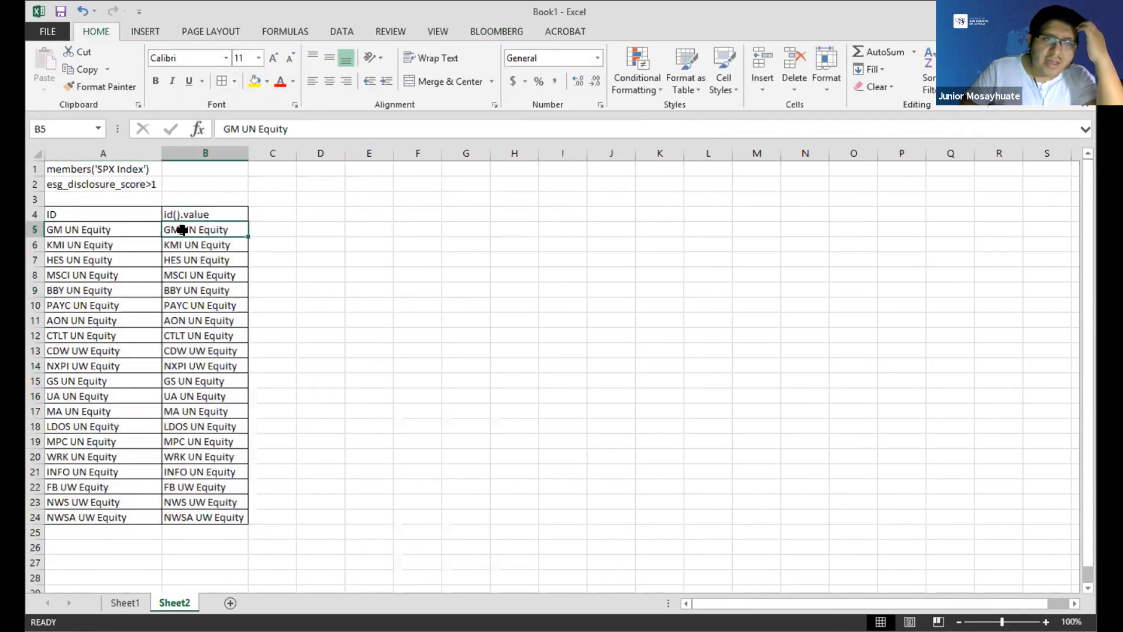
left_click(258, 233)
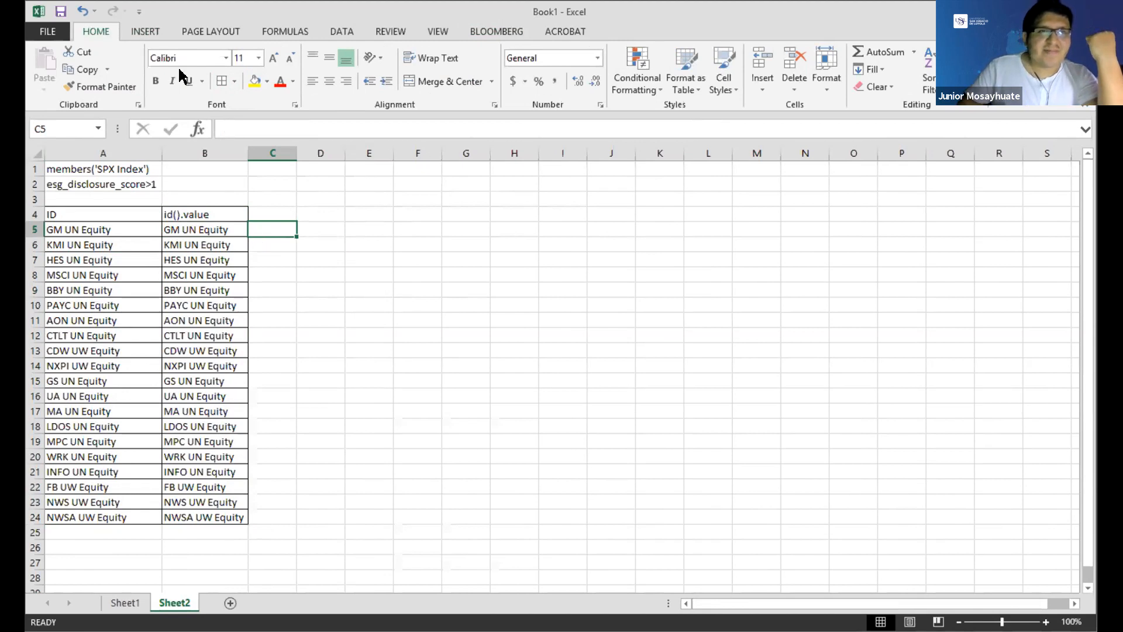
left_click(510, 31)
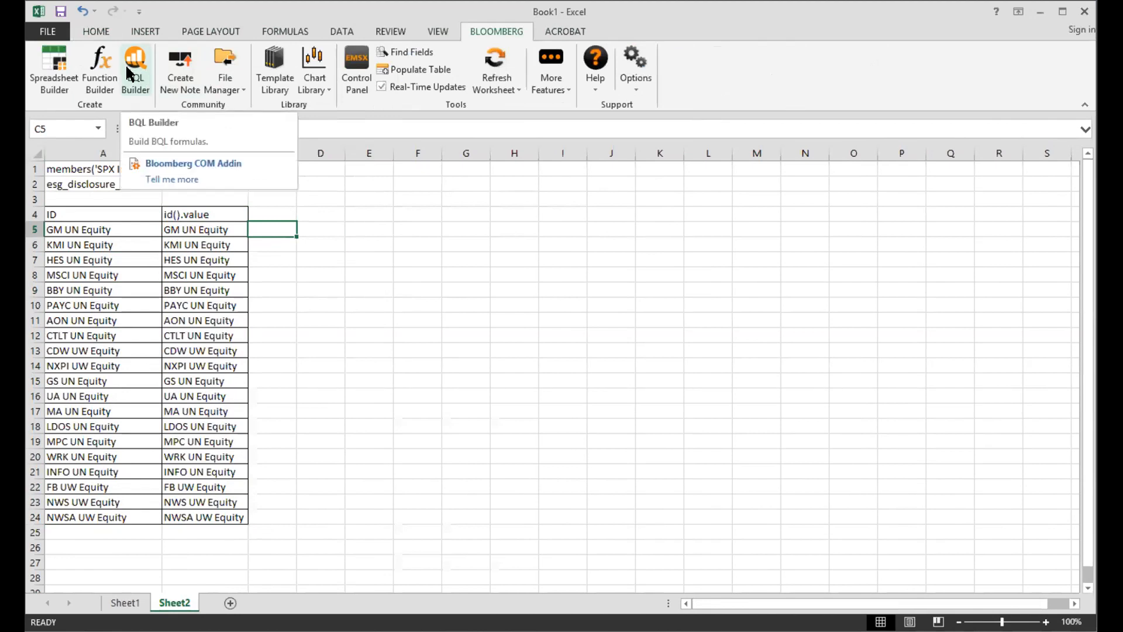
left_click(194, 222)
left_click(171, 203)
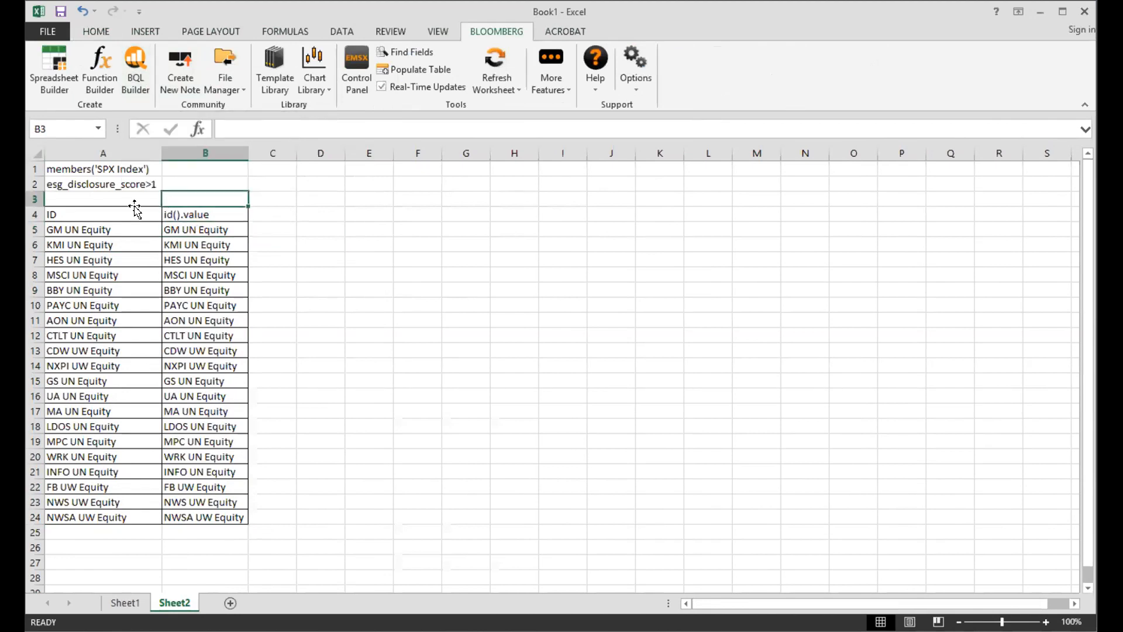
left_click(134, 211)
left_click(100, 182)
left_click(100, 208)
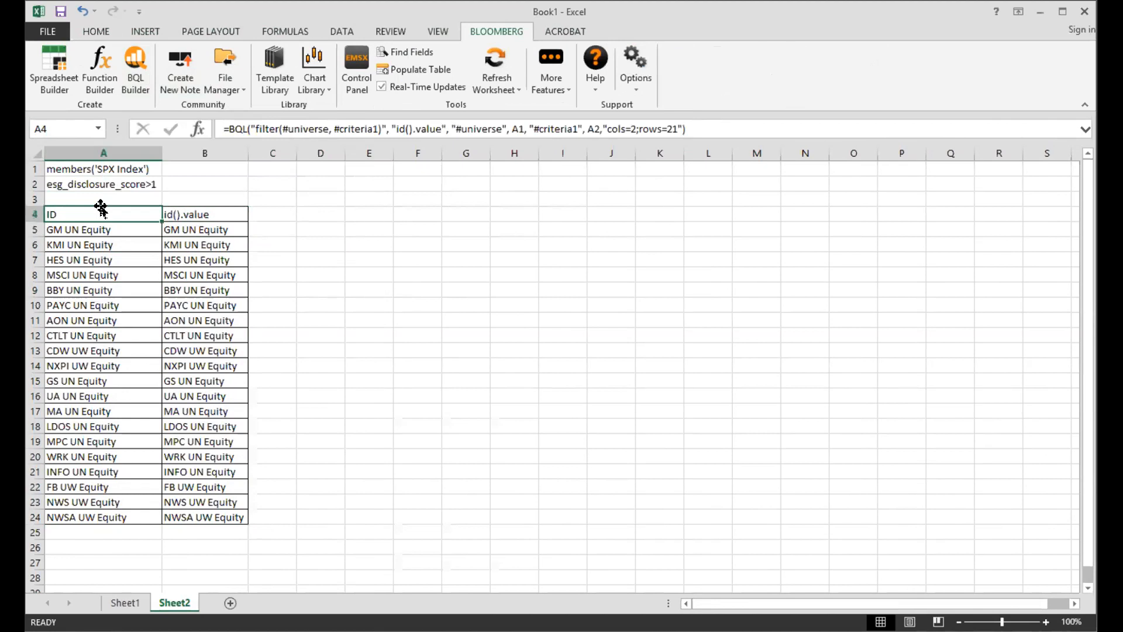
left_click(86, 195)
left_click(92, 179)
left_click(91, 168)
left_click(187, 215)
left_click(204, 228)
left_click(96, 230)
left_click(107, 246)
left_click(109, 211)
left_click(111, 188)
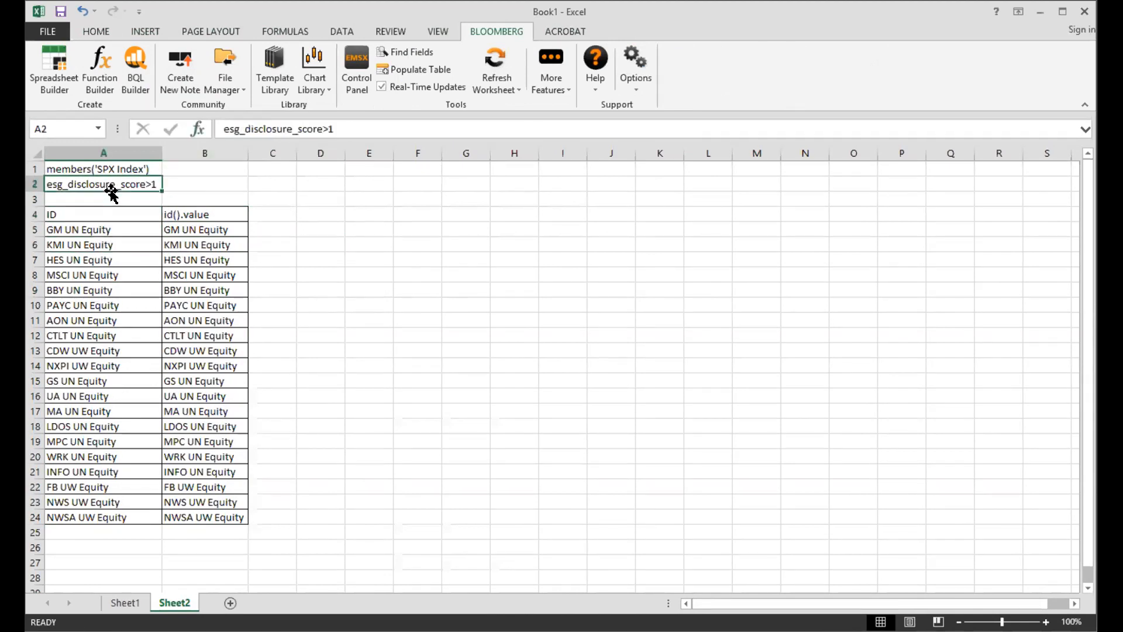
left_click(112, 168)
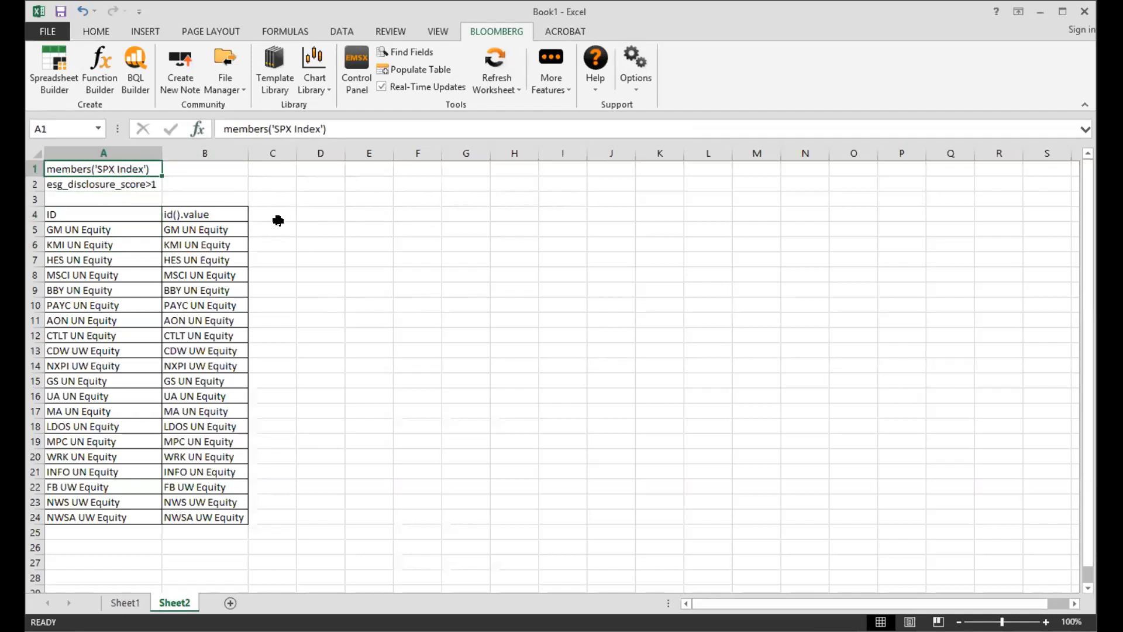
left_click(277, 218)
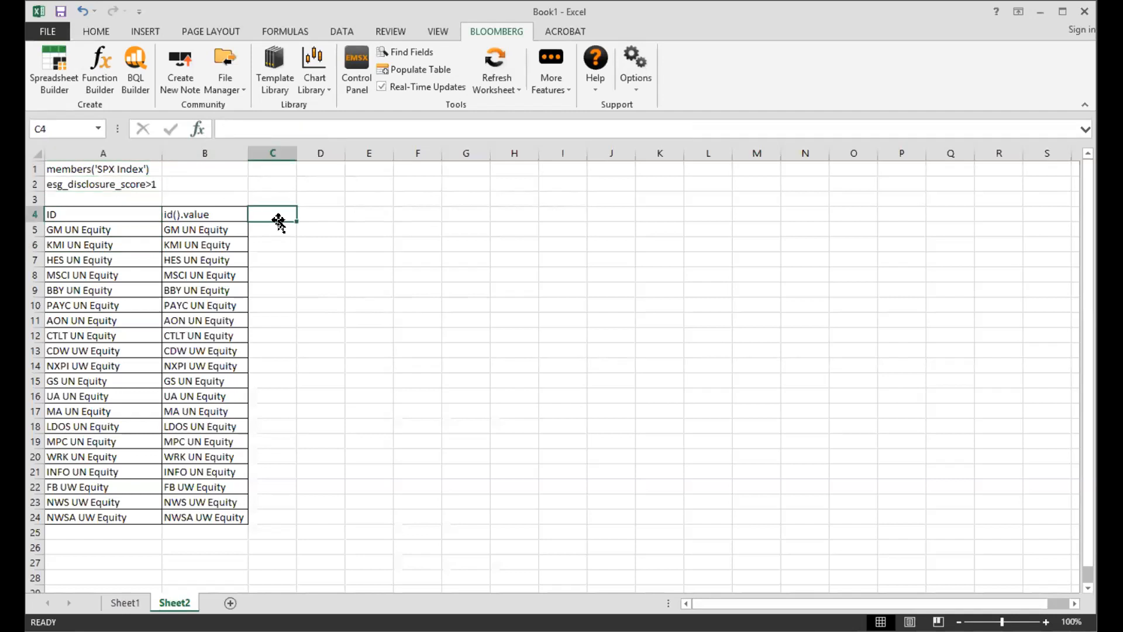
Step: Reopen the existing query from cell A4 in the BQL Builder for editing
left_click(133, 60)
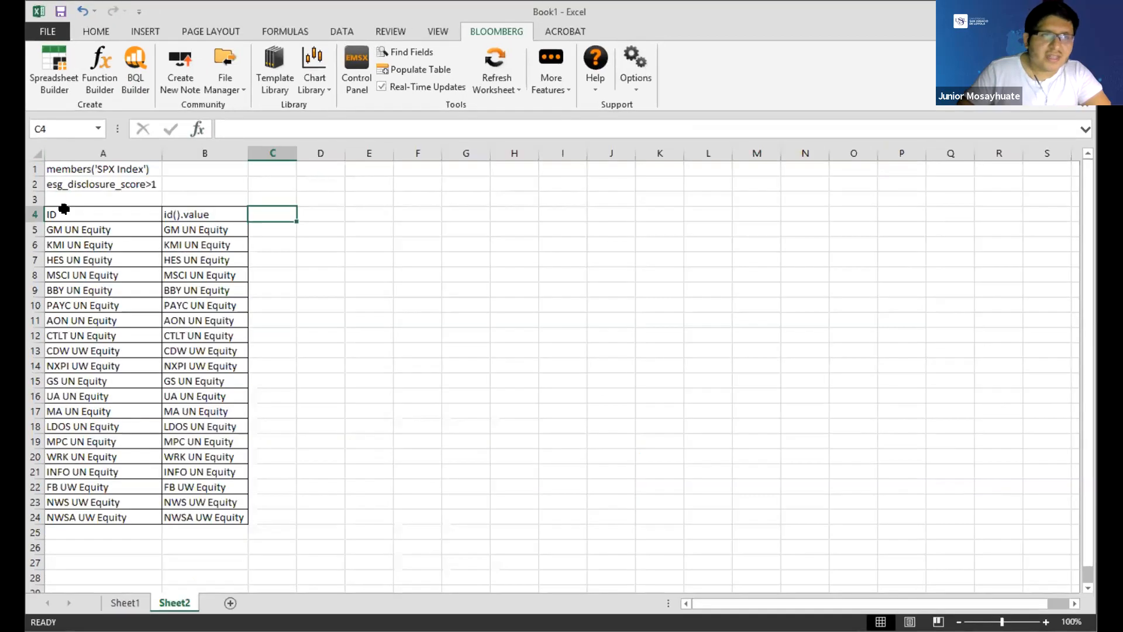
left_click(64, 208)
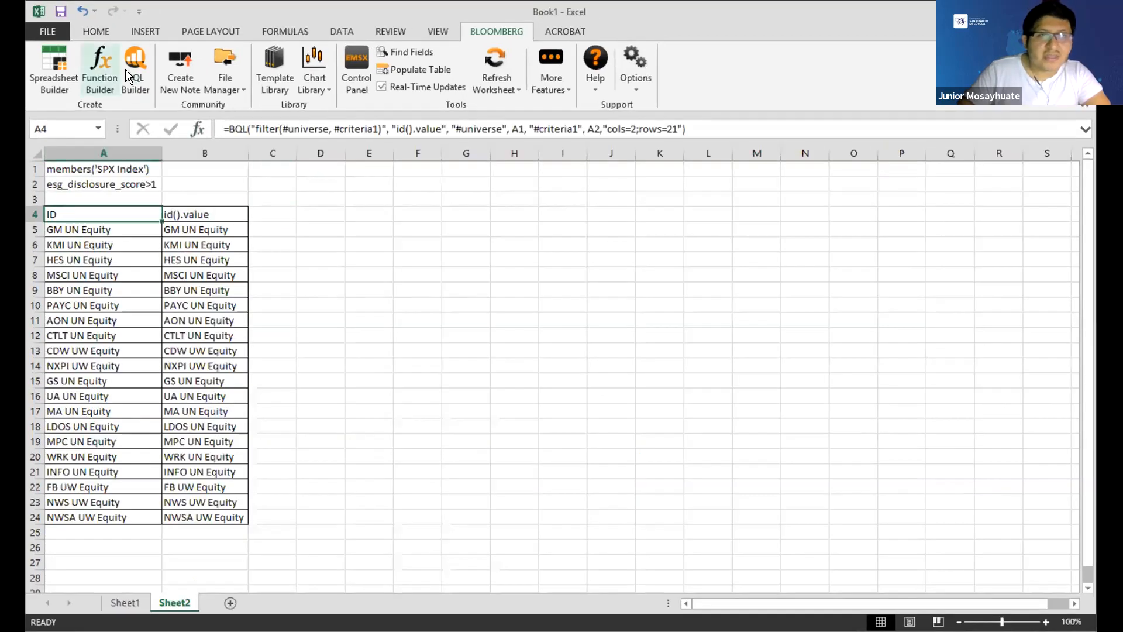
left_click(126, 70)
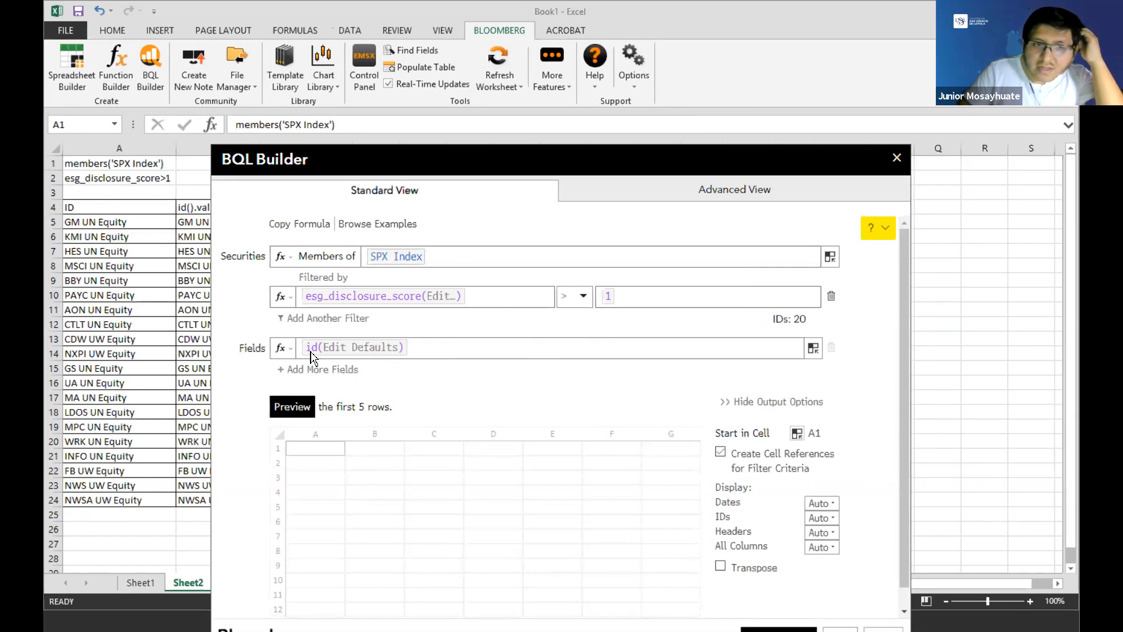
Step: Add esg_disclosure_score to the query's fields after id and apply the Last Annual preset to it
left_click(453, 354)
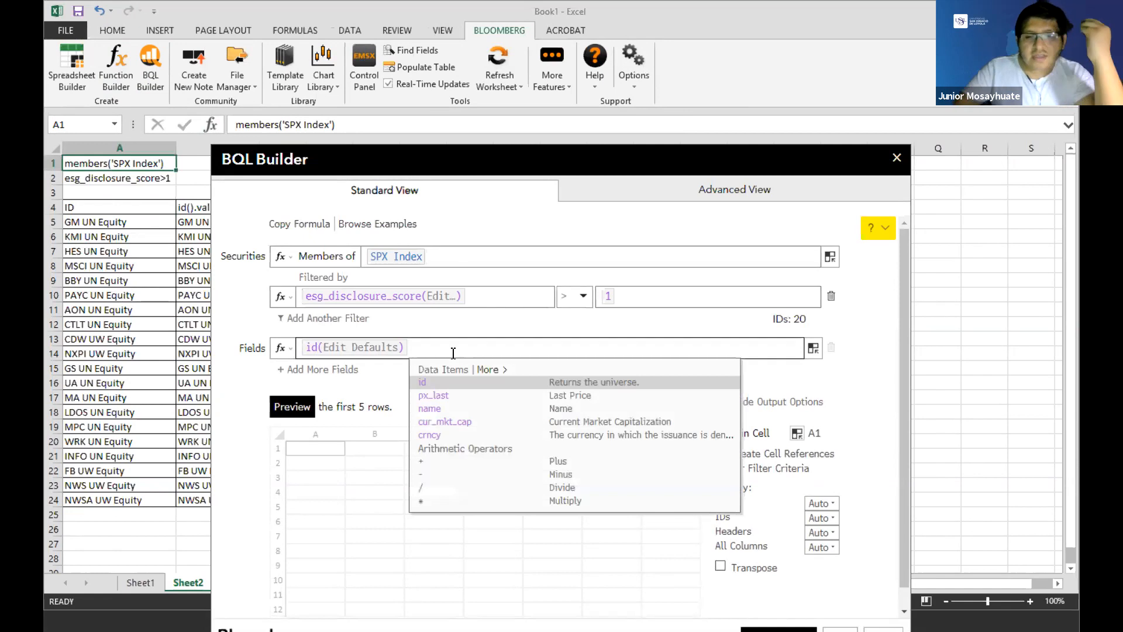
type("esg")
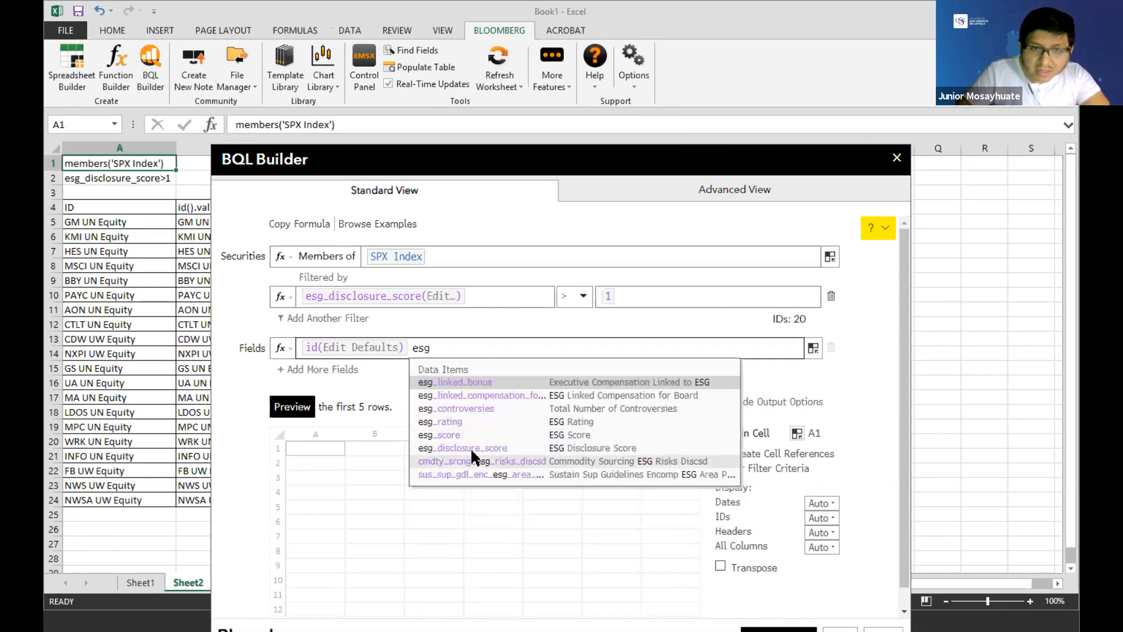
left_click(471, 447)
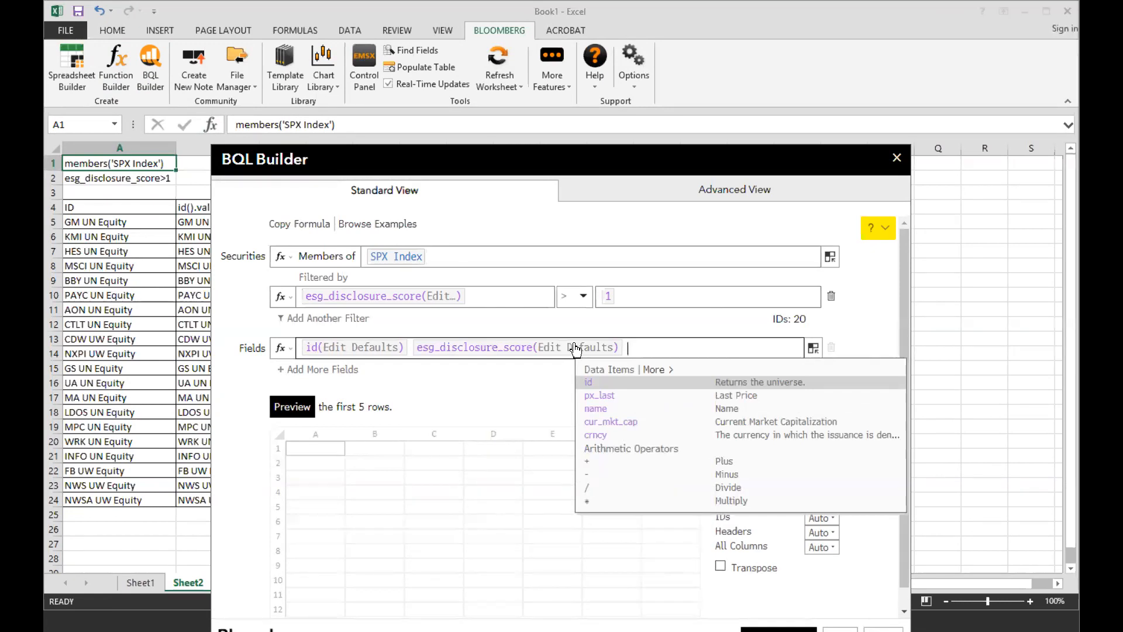
left_click(522, 390)
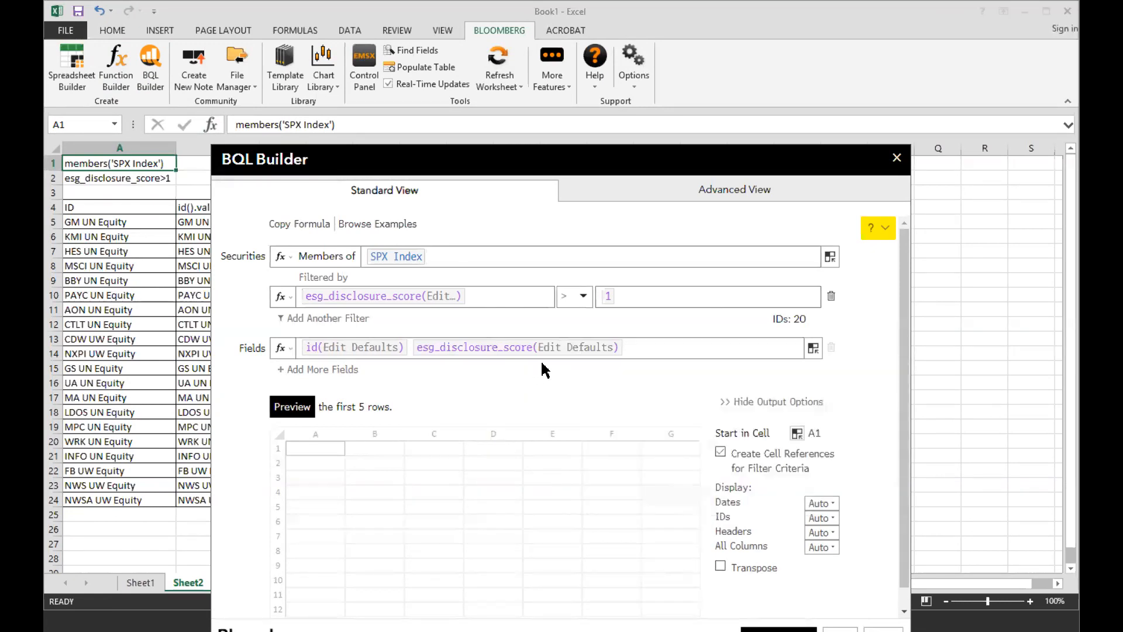
left_click(606, 350)
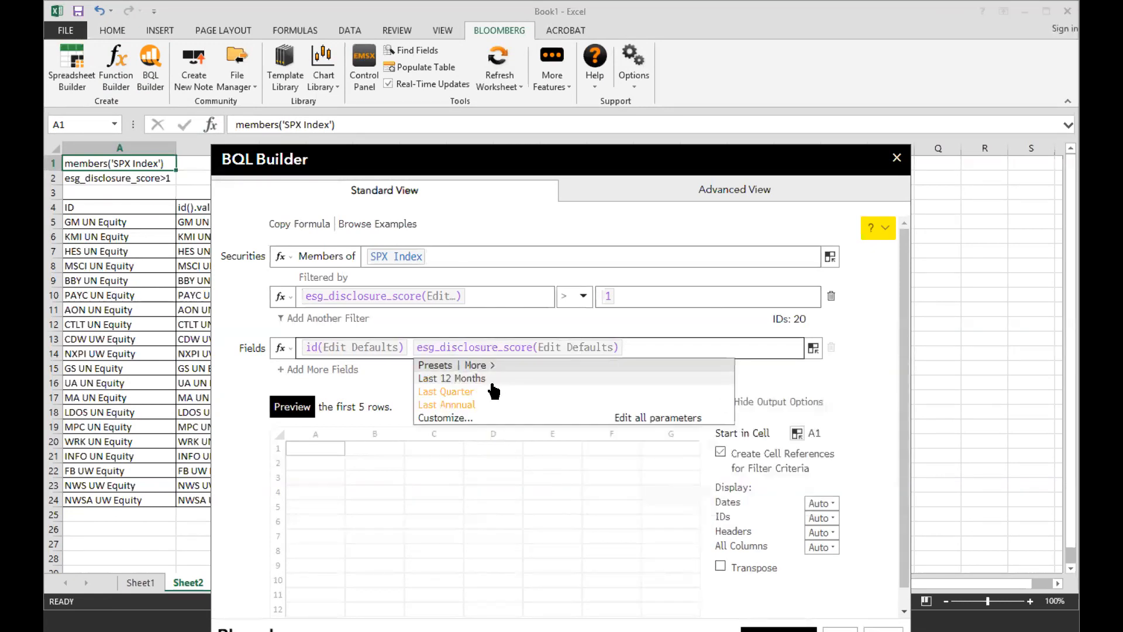
left_click(483, 406)
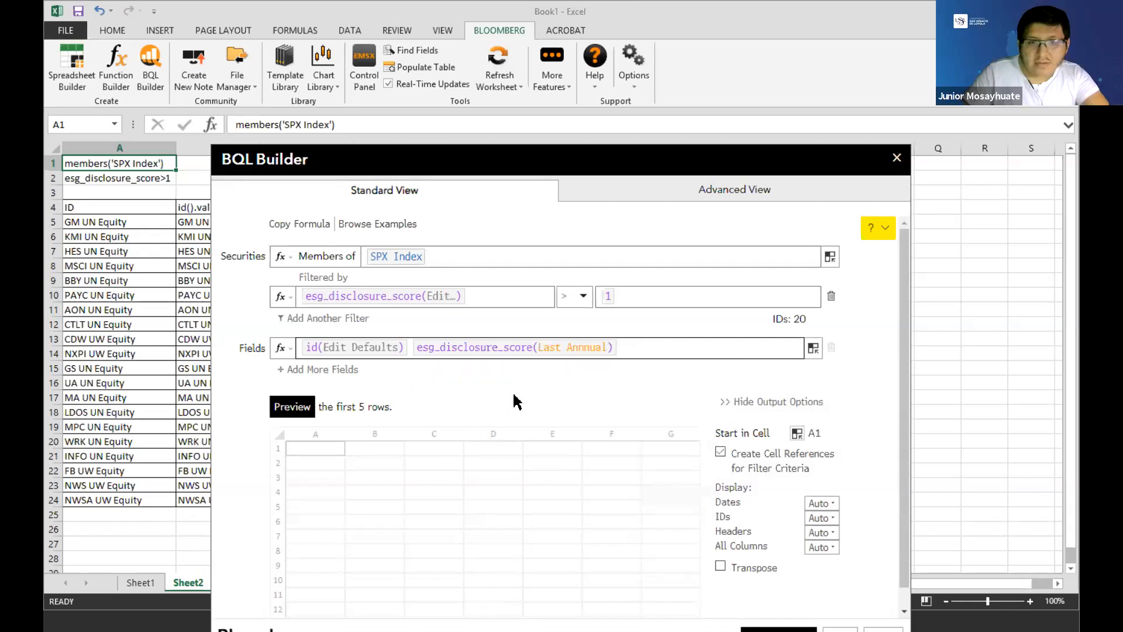
Step: Preview the first rows of the SPX Index query and open the parameter customization for the esg_disclosure_score field
left_click(276, 414)
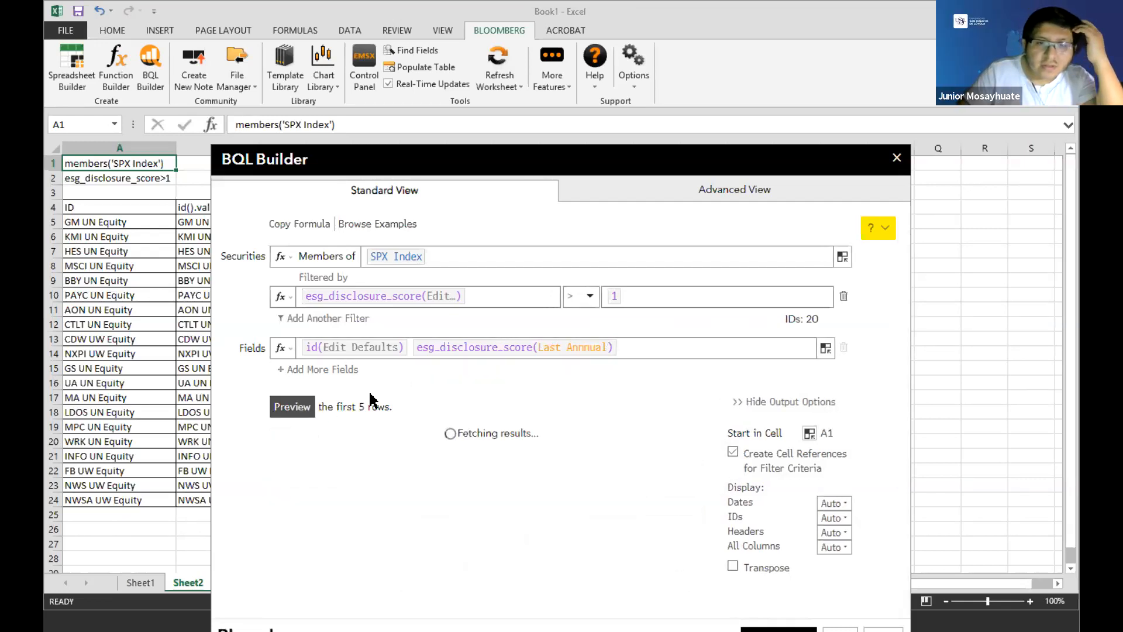
scroll(420, 414, "down", 1)
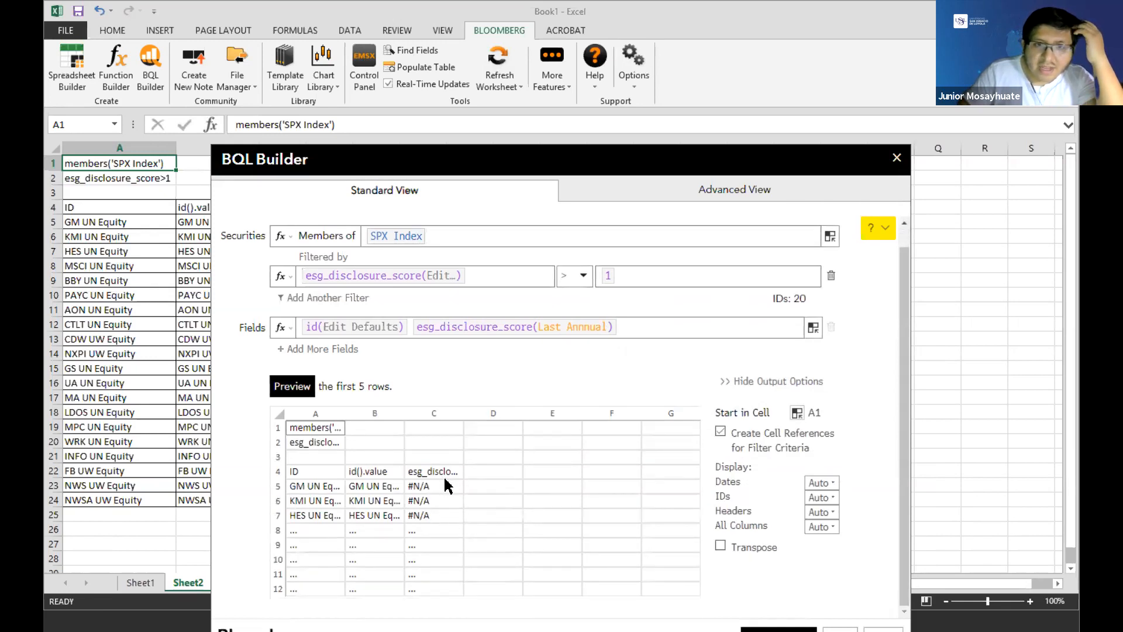
left_click(544, 326)
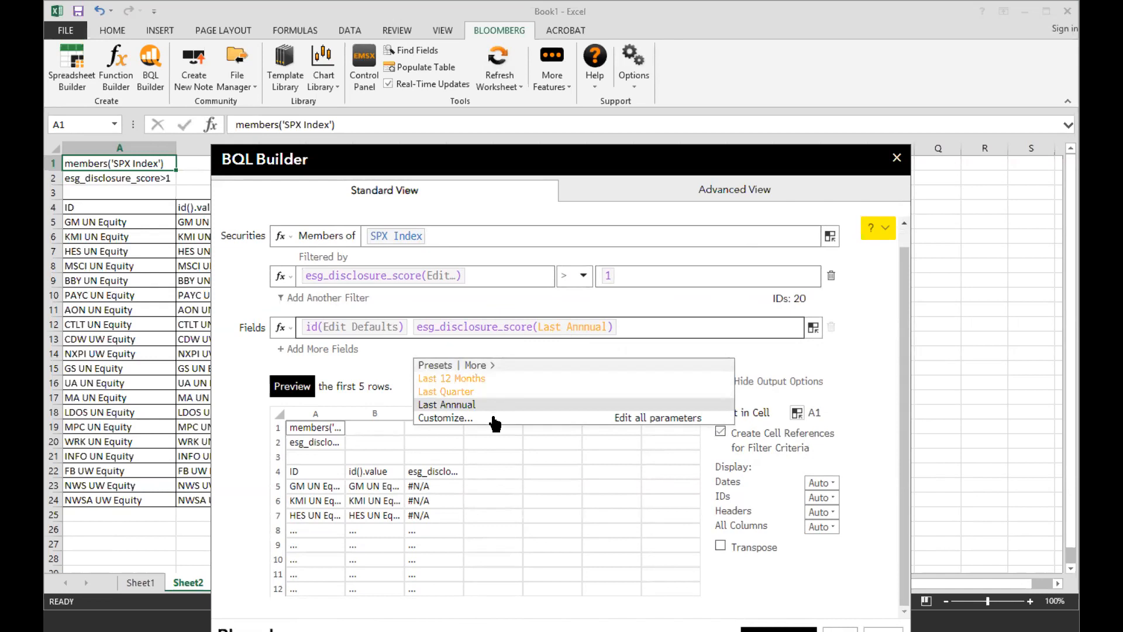
left_click(506, 420)
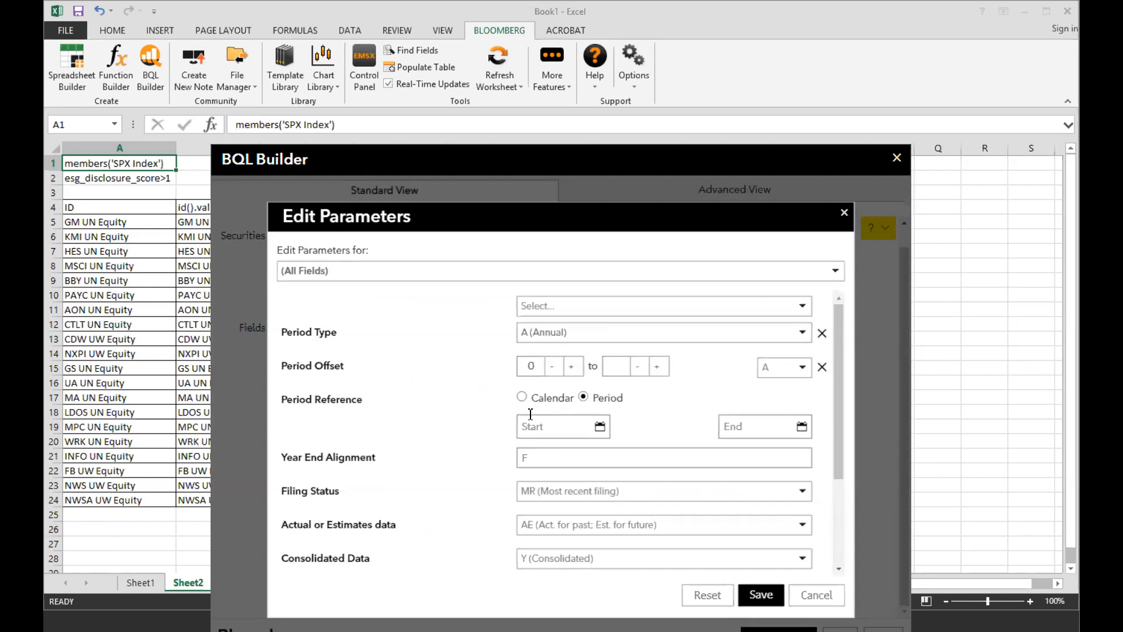
Step: Try to set the period reference start to -1y with end 0d, and retry with a start of -2y
left_click(522, 397)
left_click(583, 397)
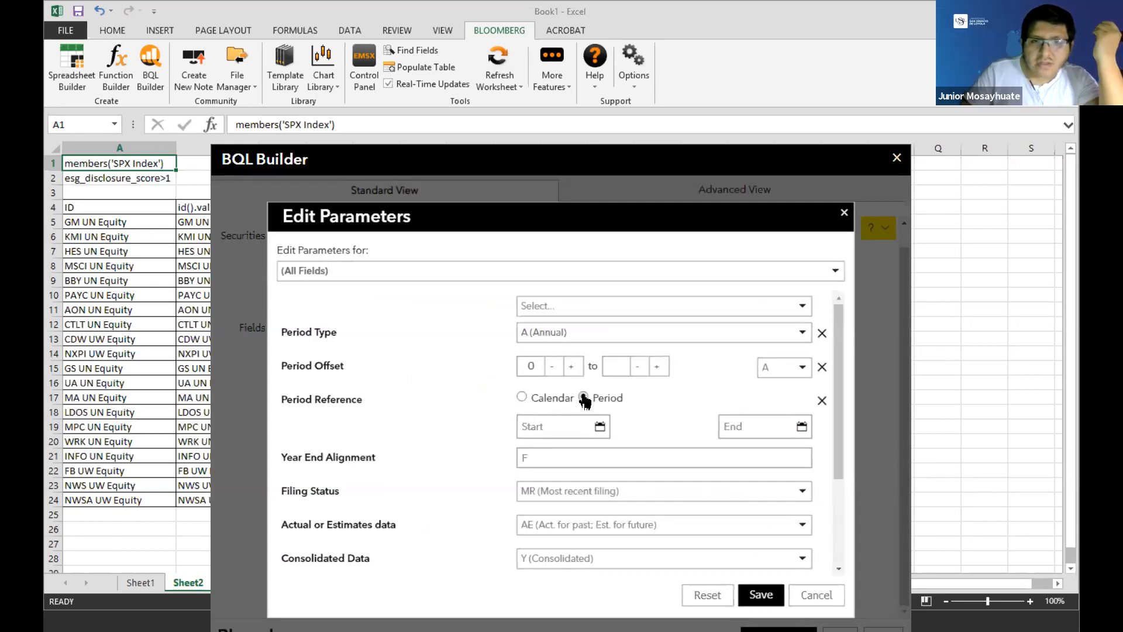
left_click(573, 430)
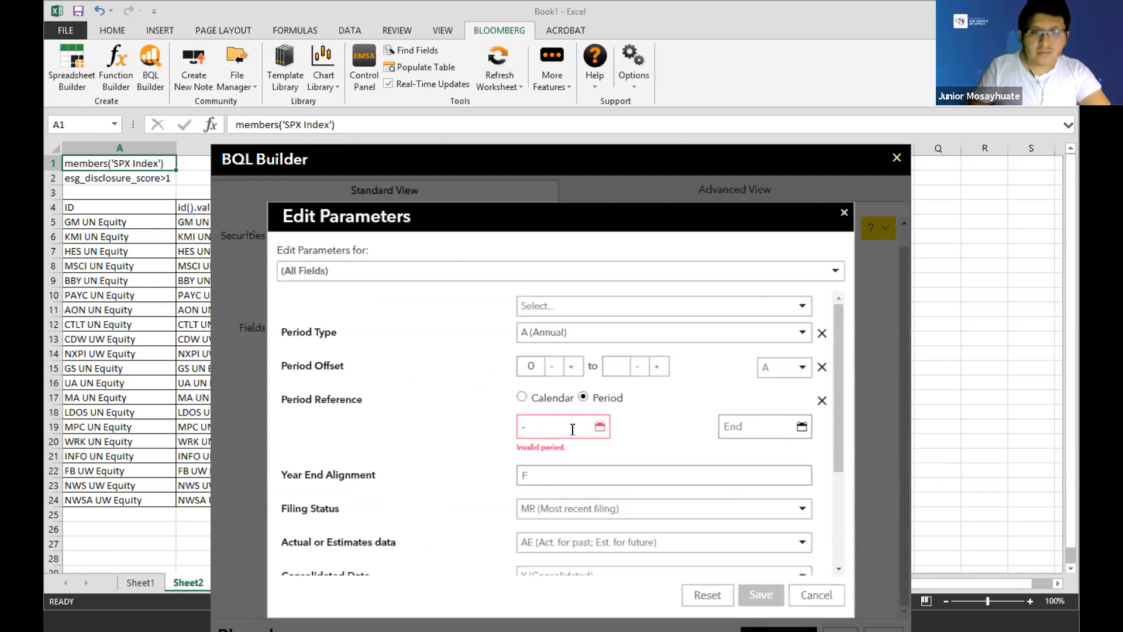
type("-1y")
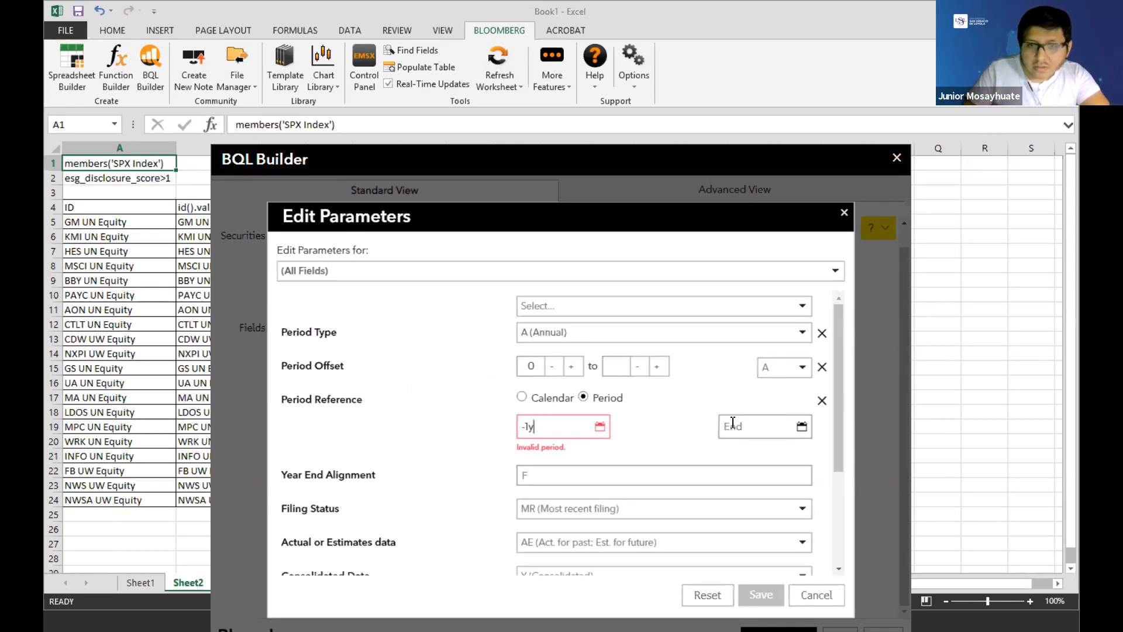
type("0d")
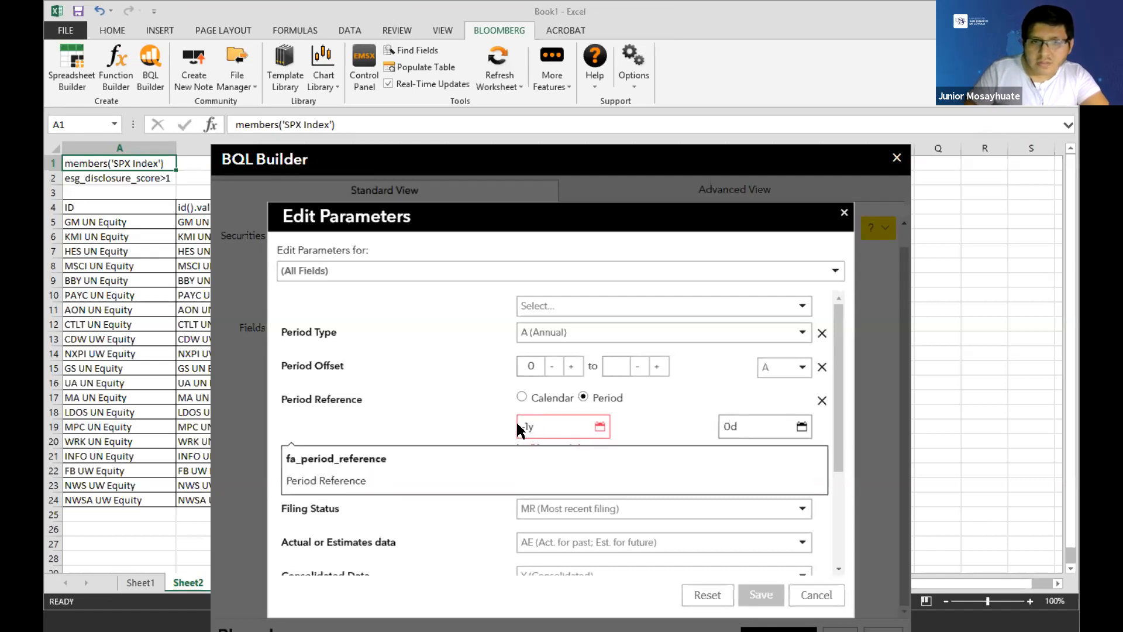
left_click(548, 423)
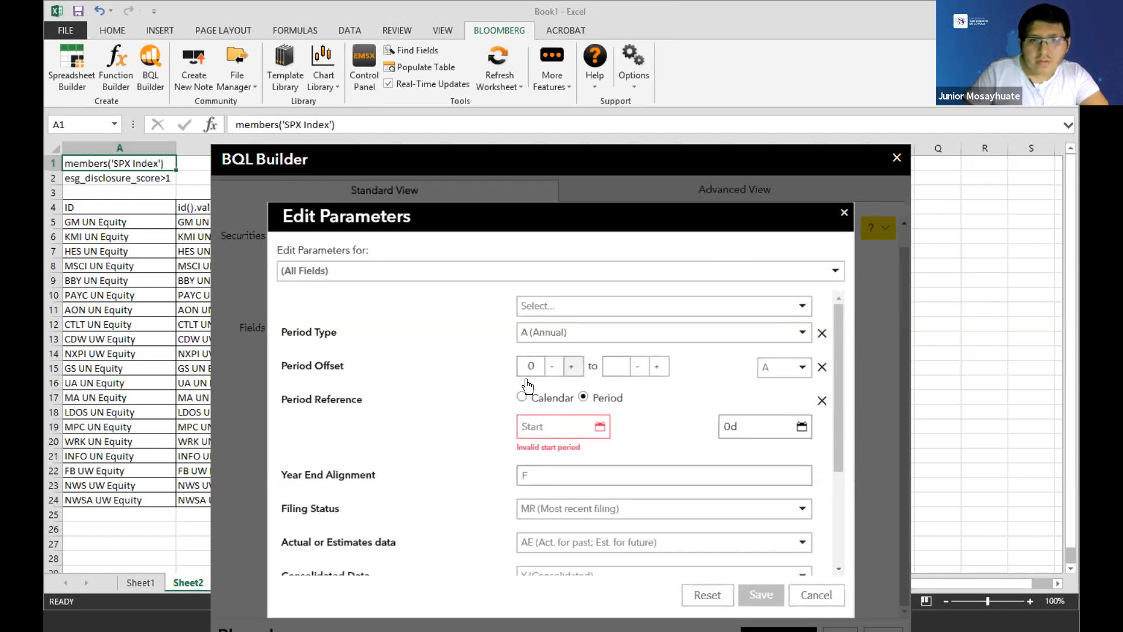
scroll(458, 383, "down", 1)
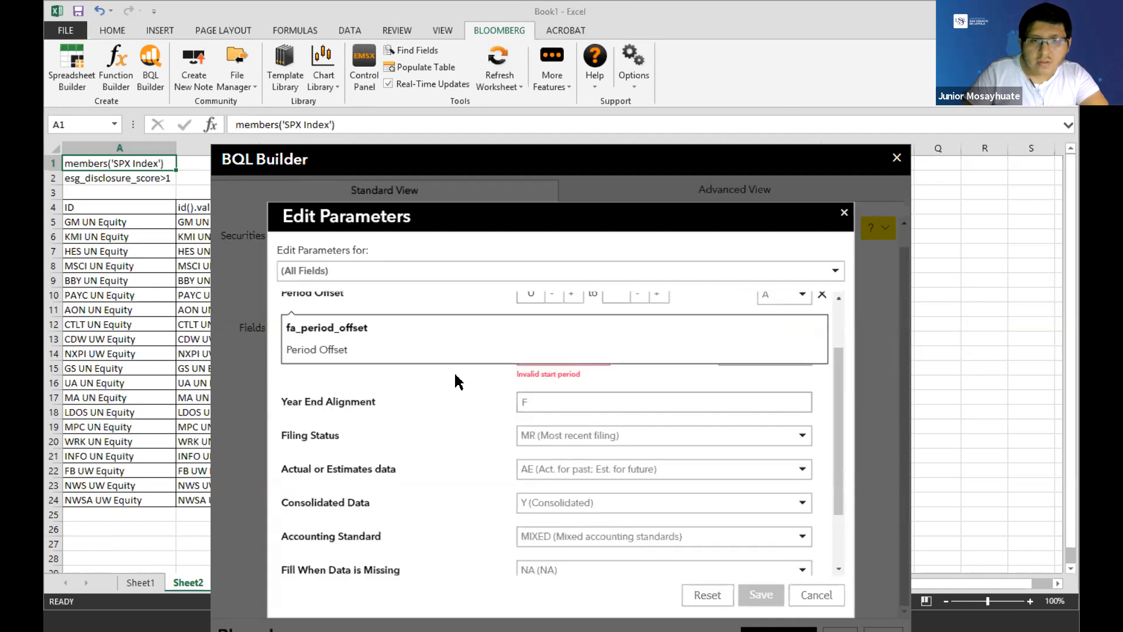
left_click(518, 349)
type("-2y")
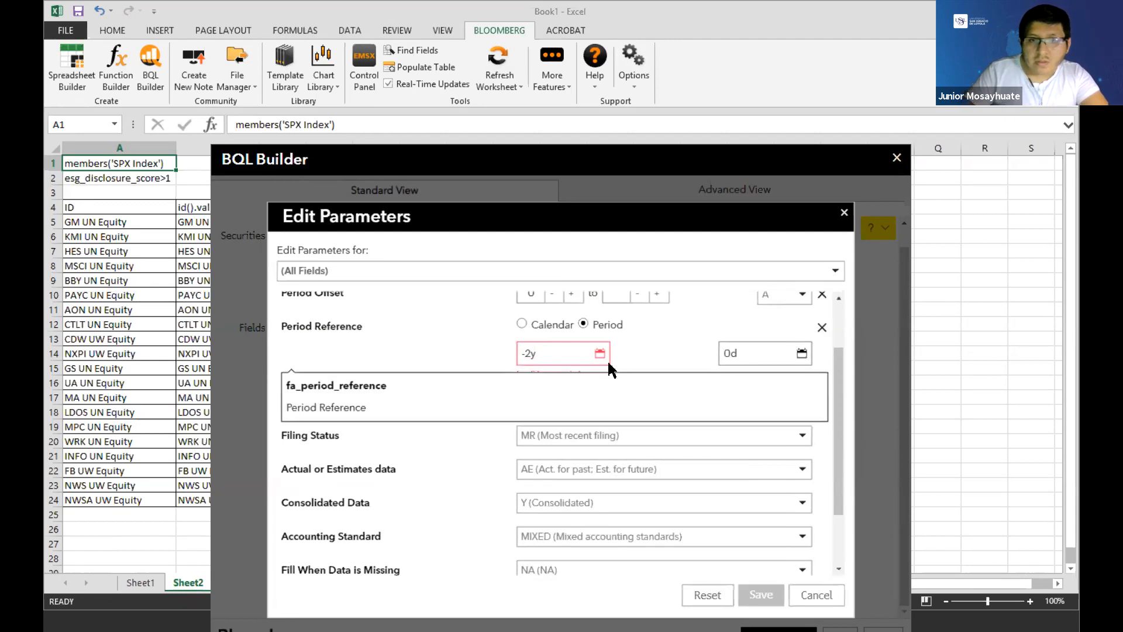
scroll(489, 393, "up", 2)
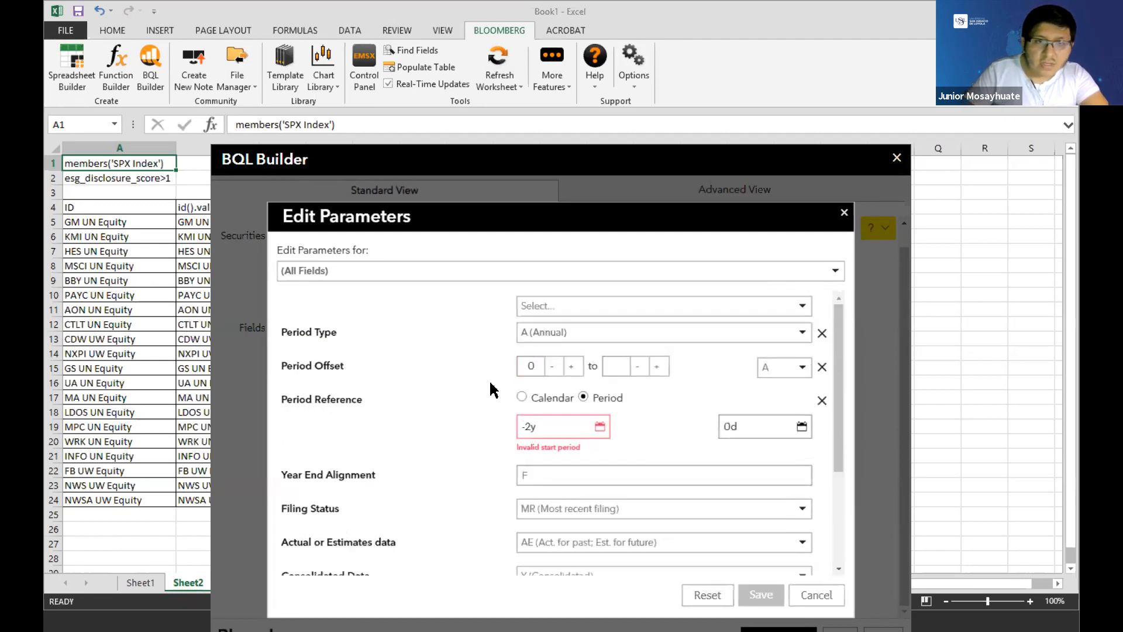
Step: Set the period offset range from -2 to -1, clear the period reference, and save the field parameters
left_click(551, 366)
left_click(552, 366)
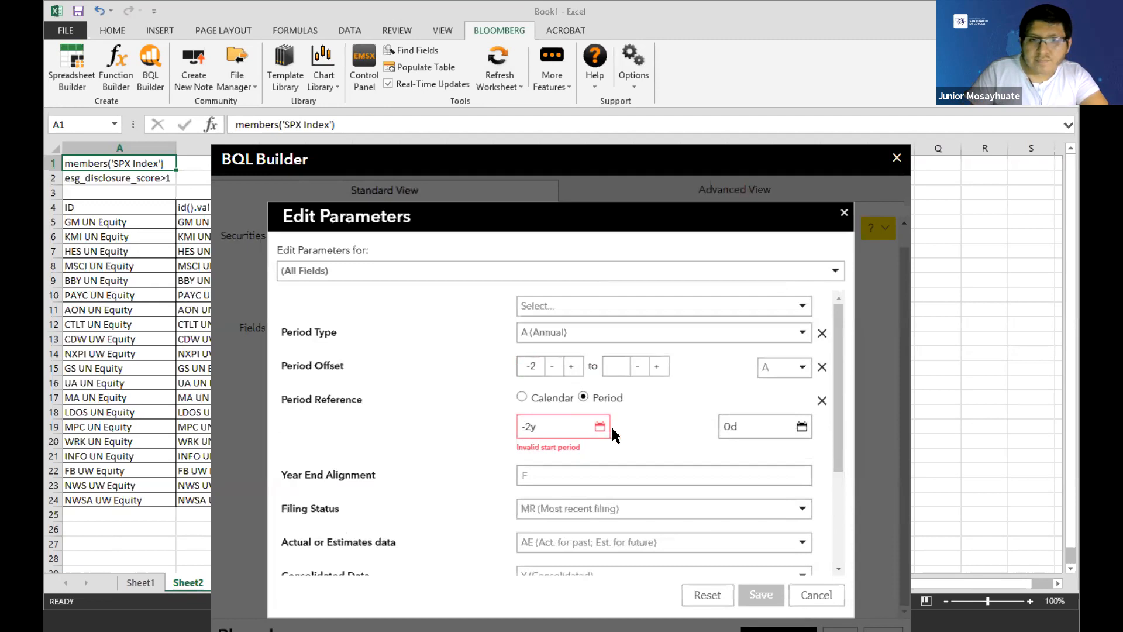
left_click(822, 400)
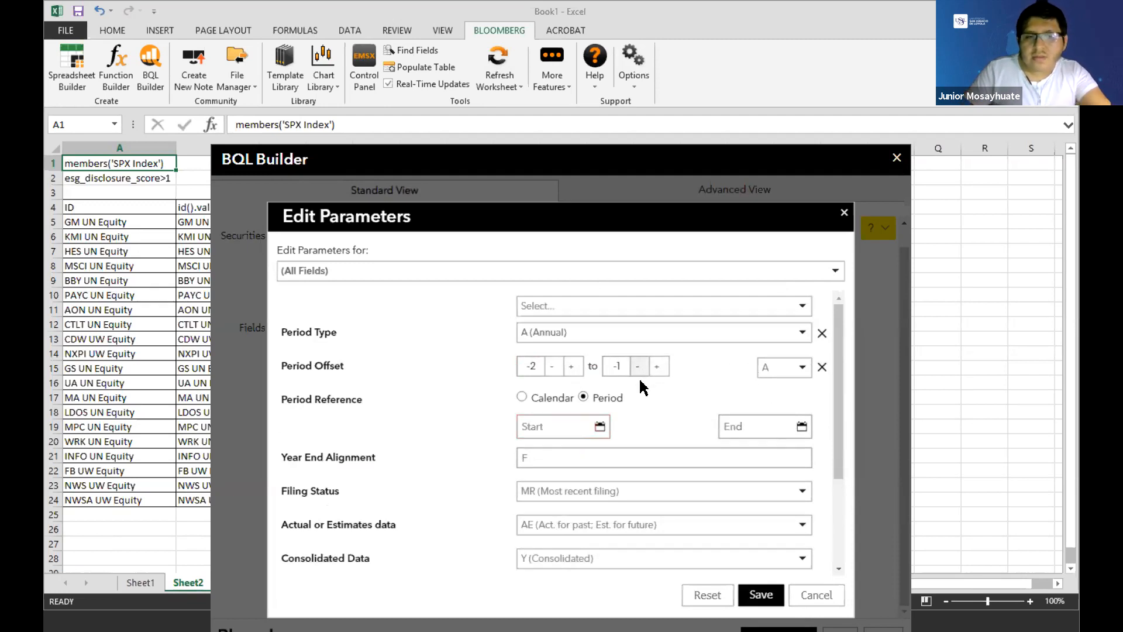
scroll(637, 380, "down", 1)
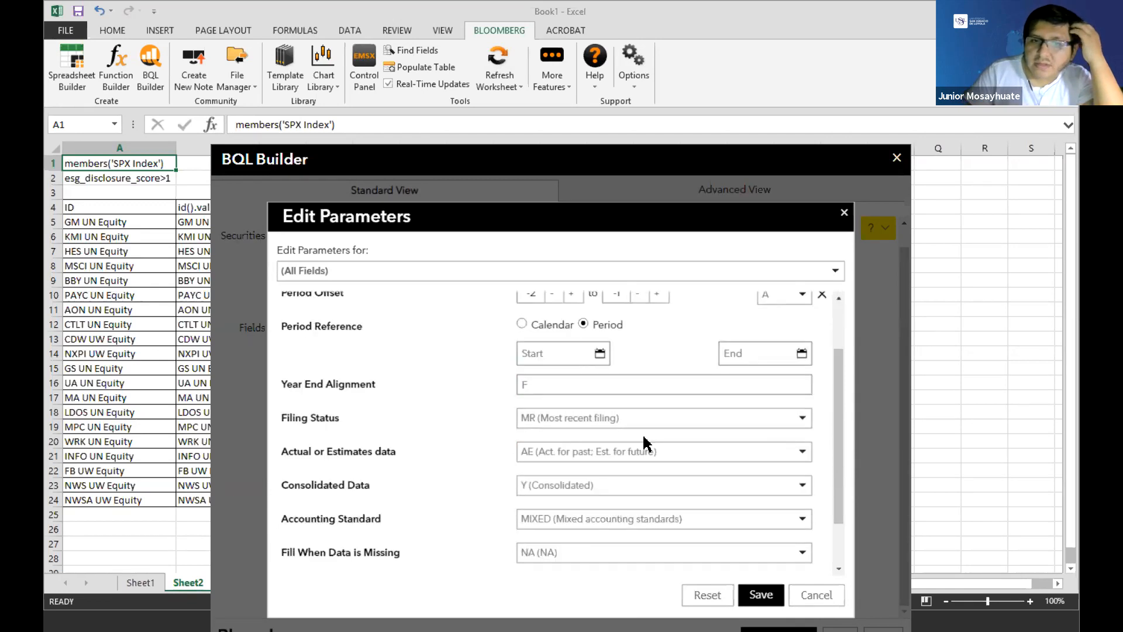
scroll(646, 445, "down", 1)
left_click(760, 594)
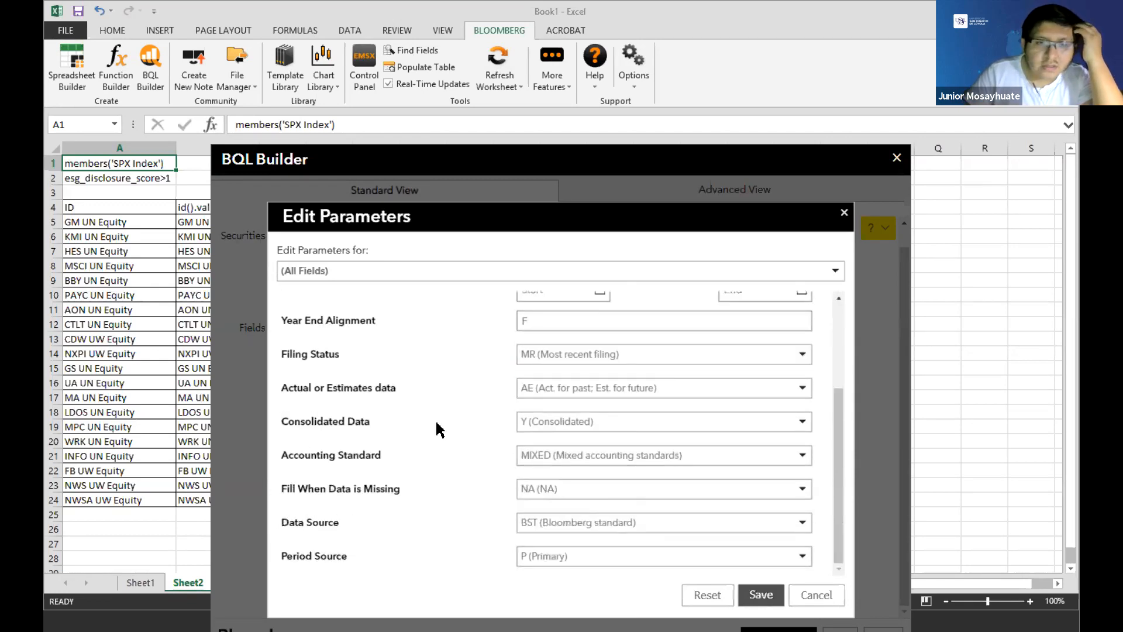
Step: Preview the query with the period offset range, and insert and run it on the sheet
left_click(291, 408)
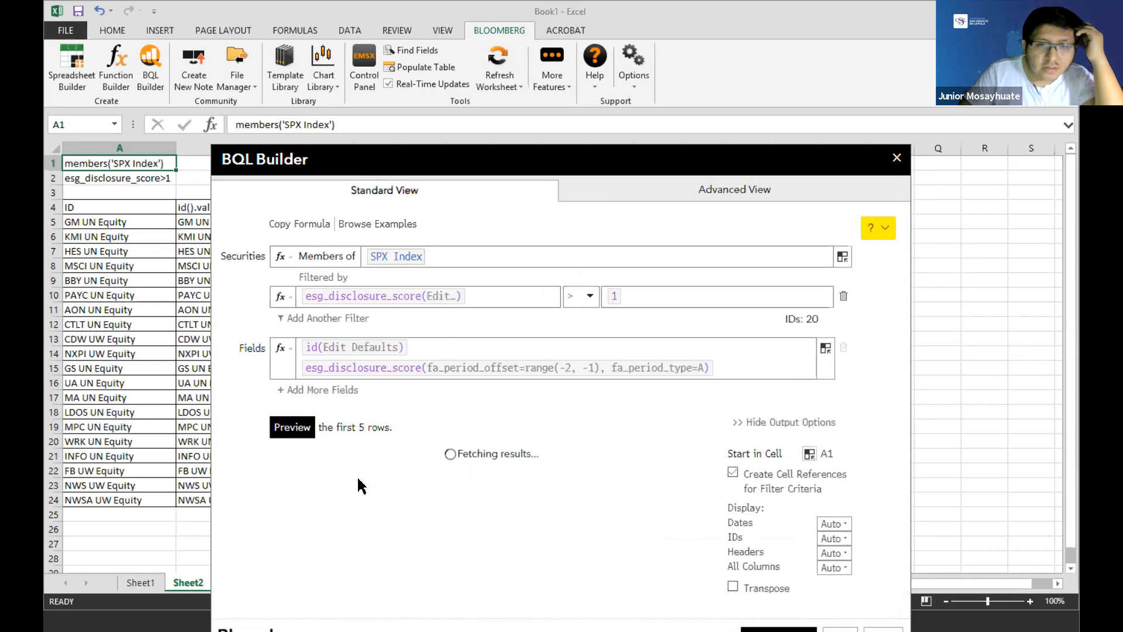
scroll(468, 534, "down", 1)
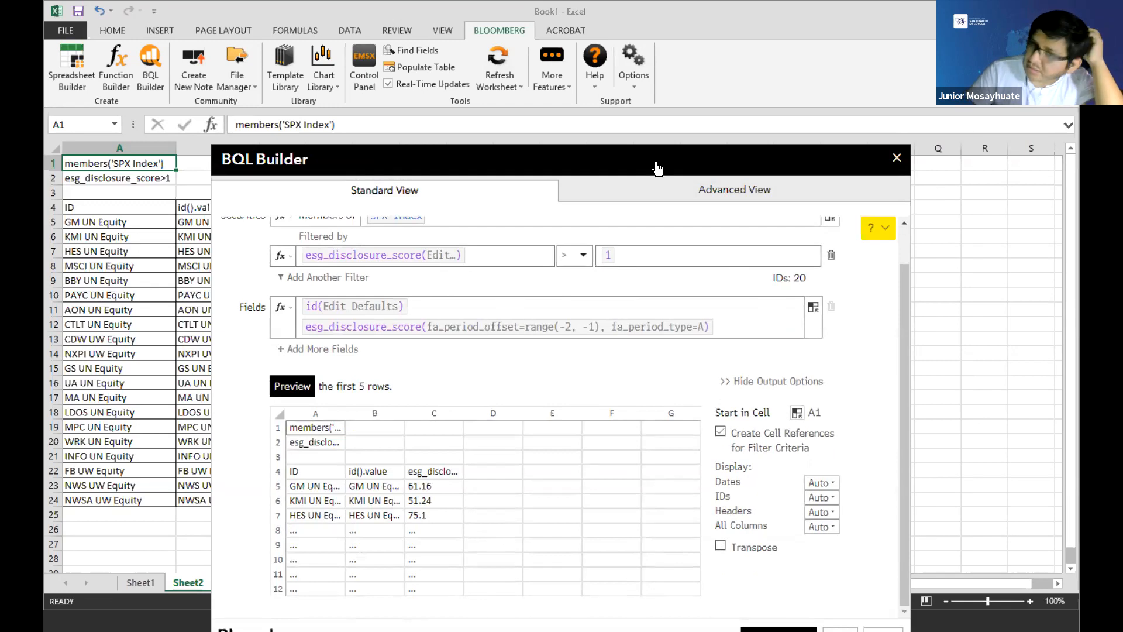
left_click_drag(655, 163, 650, 69)
left_click(772, 559)
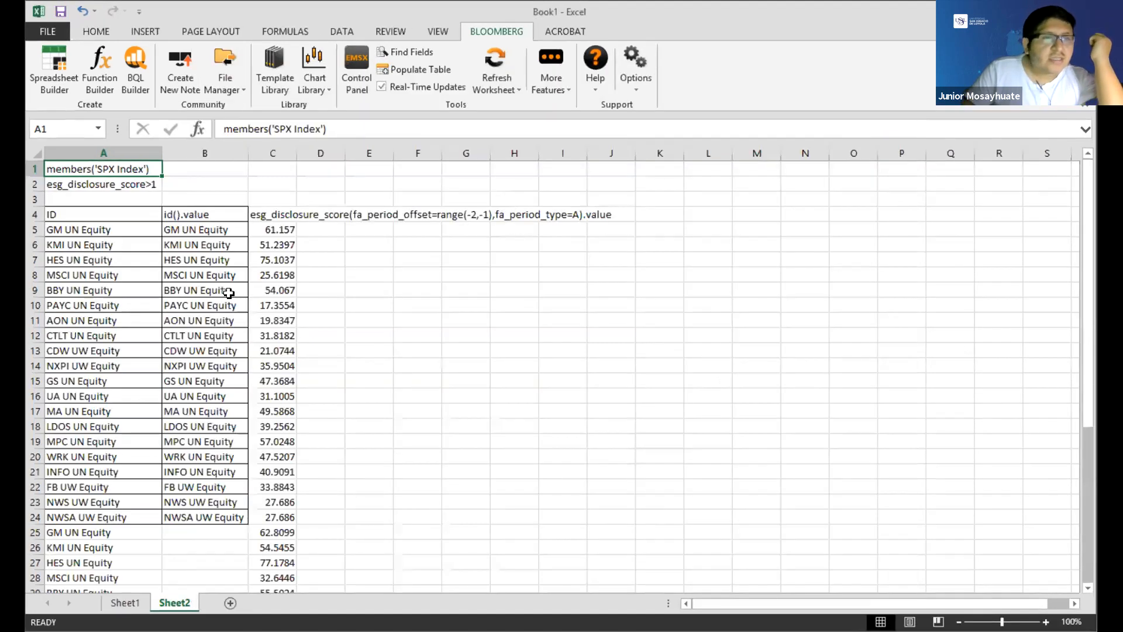
Step: Examine the returned ESG disclosure scores per security for both periods in Sheet2
scroll(289, 299, "down", 1)
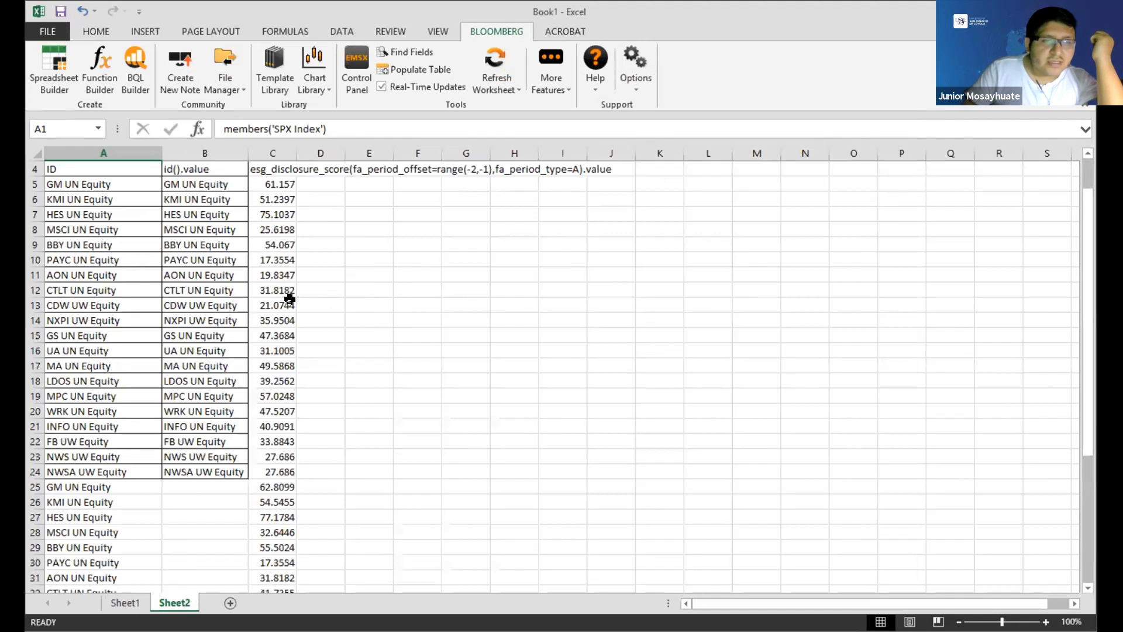
scroll(289, 299, "down", 3)
scroll(289, 298, "up", 4)
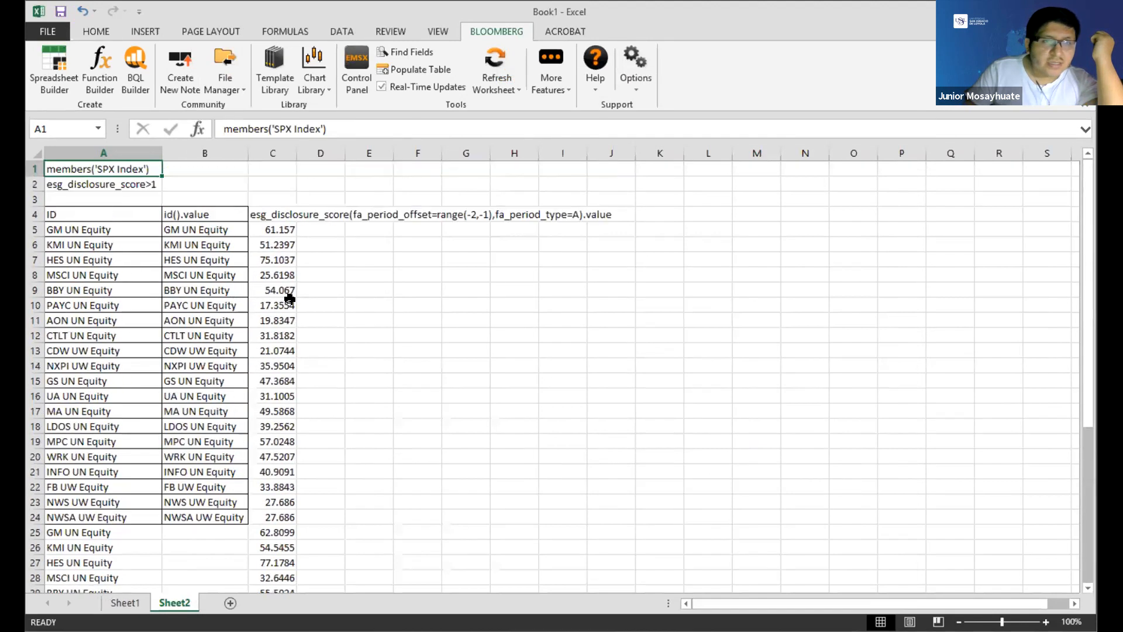
left_click(208, 232)
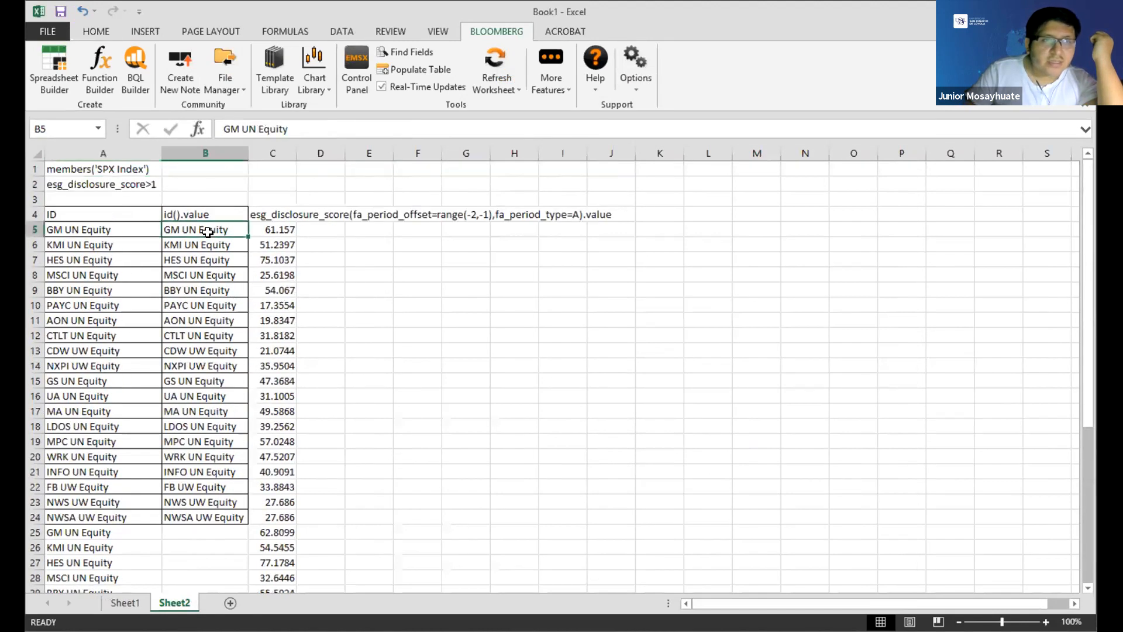
left_click(266, 232)
left_click(222, 232)
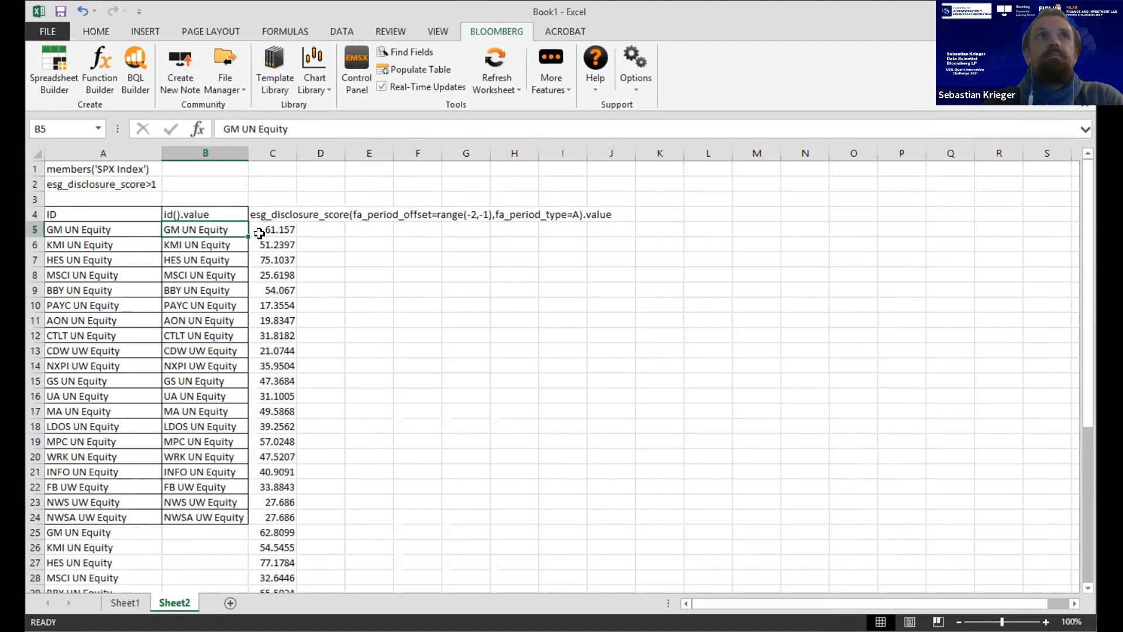
left_click(121, 233)
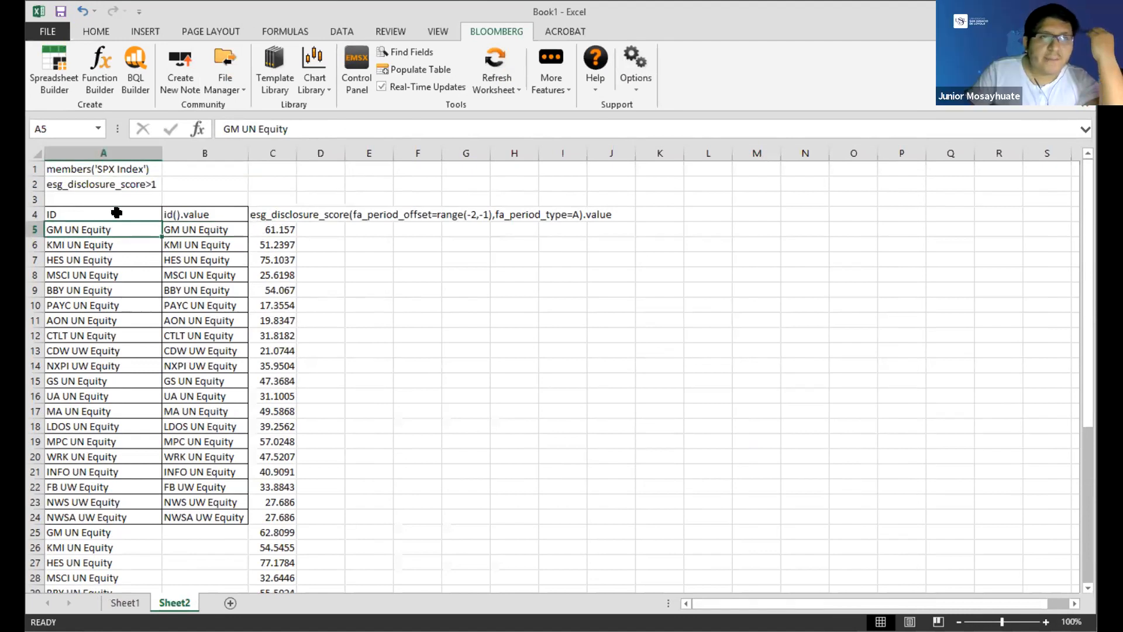
Step: Reopen the query stored in cell A4 in BQL Builder for editing
left_click(116, 212)
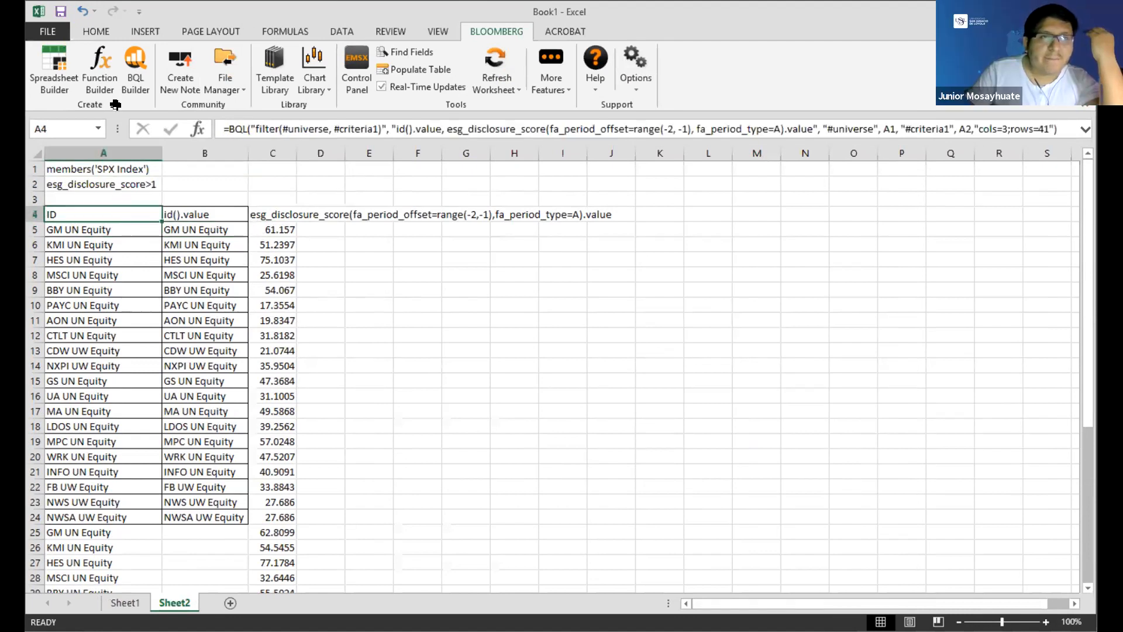
left_click(140, 74)
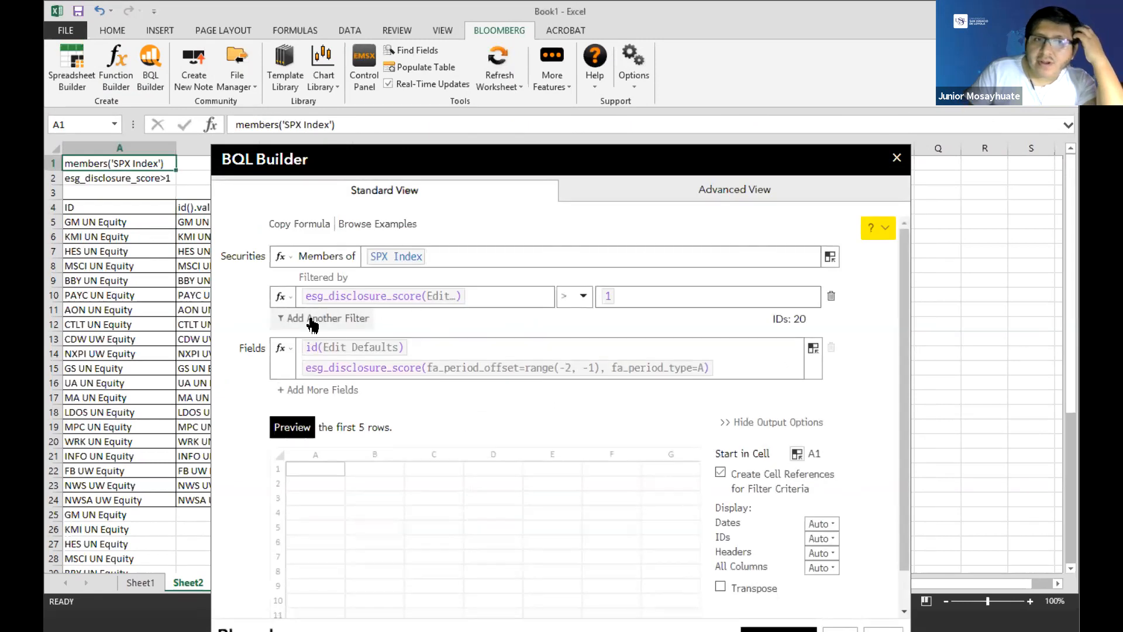
left_click(312, 319)
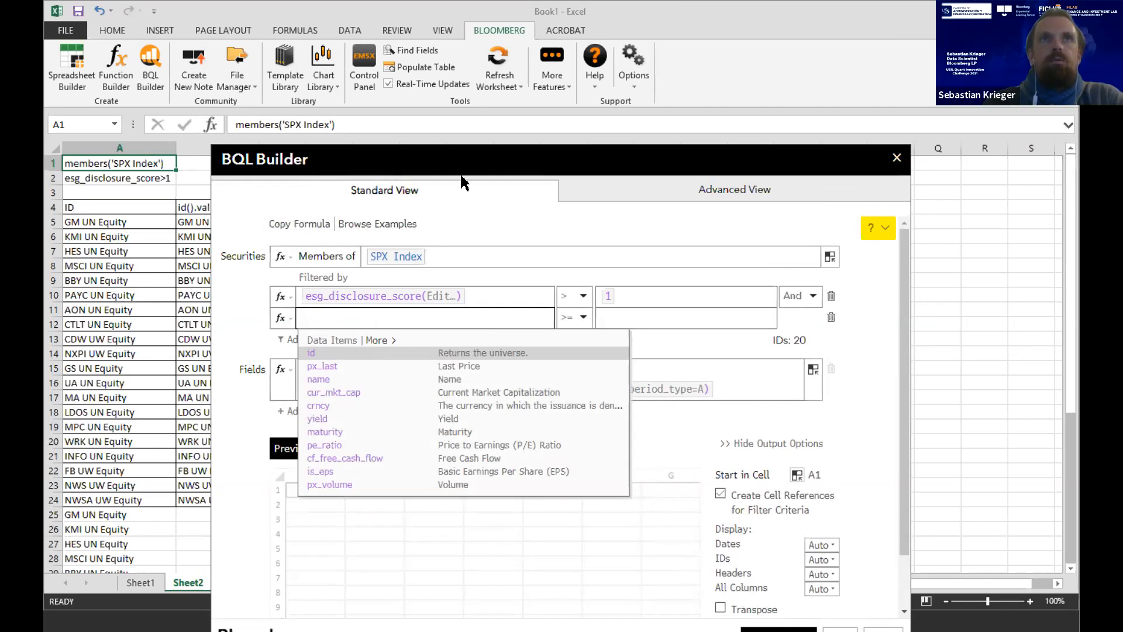
left_click_drag(421, 169, 612, 187)
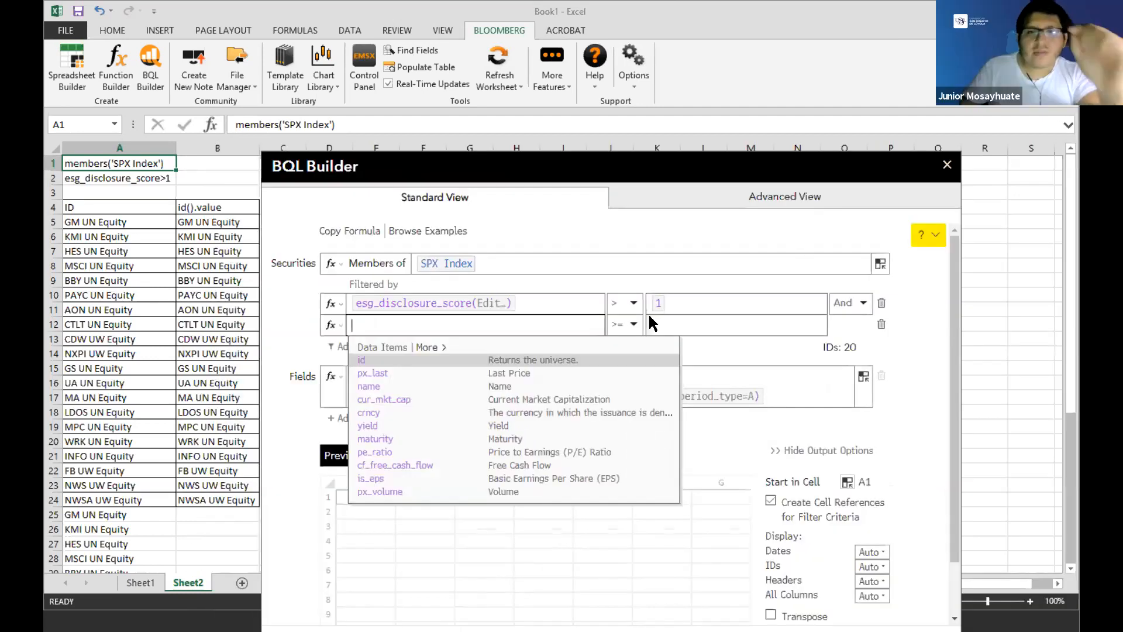
left_click(883, 326)
Step: Set the esg_disclosure_score filter threshold to the number 30, preview the query, and insert and run it
left_click(750, 303)
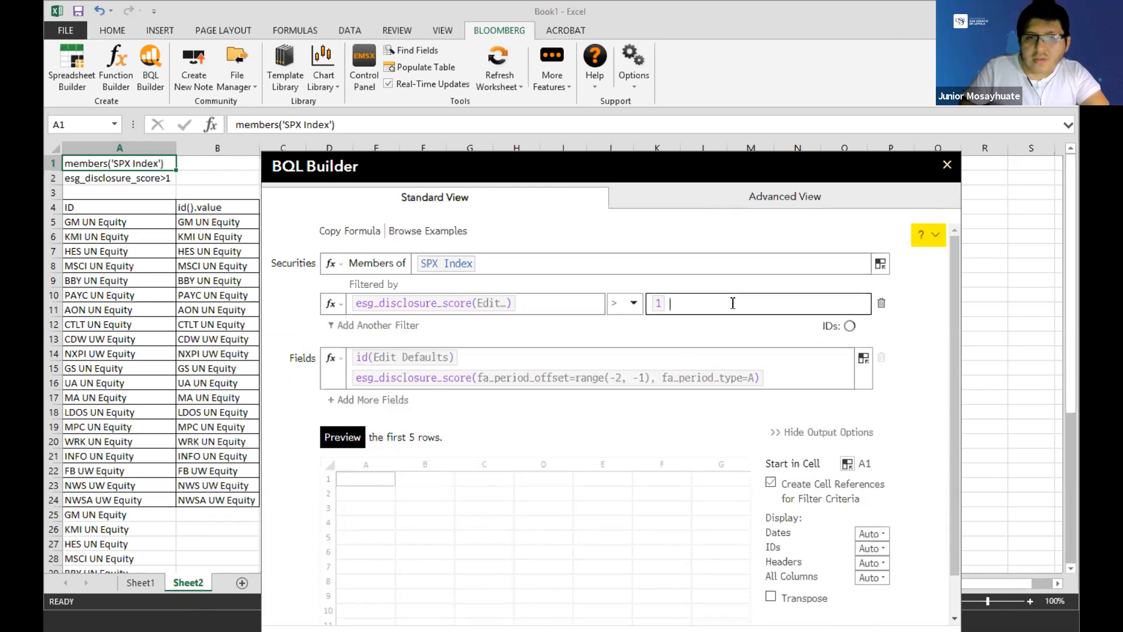
key("BackSpace")
type("30")
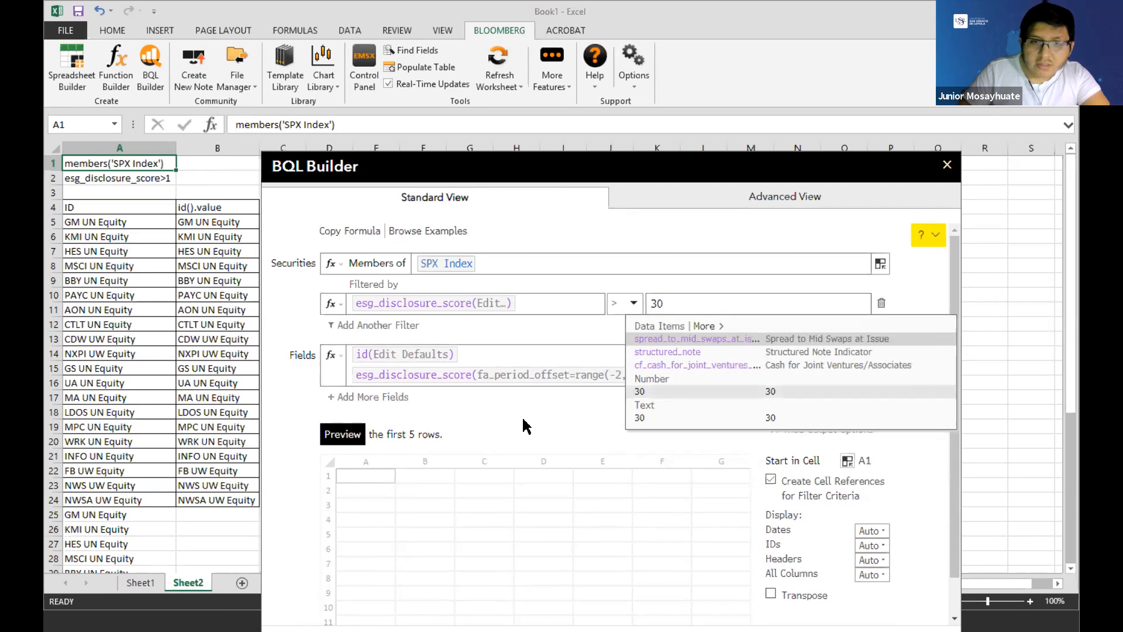
left_click(643, 391)
left_click(342, 434)
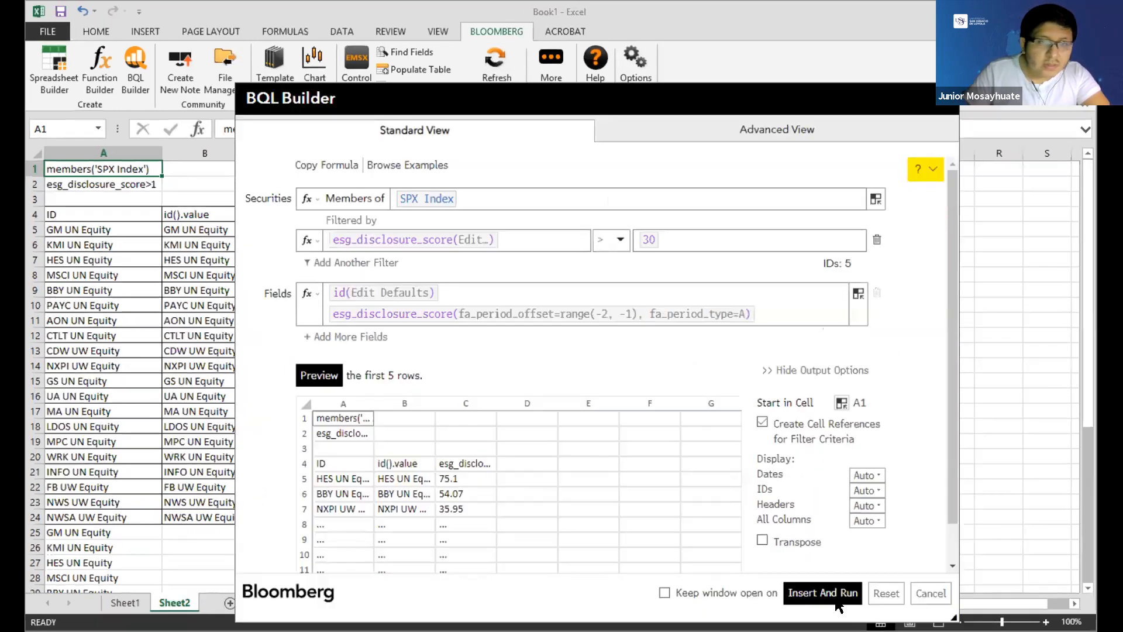
left_click(814, 572)
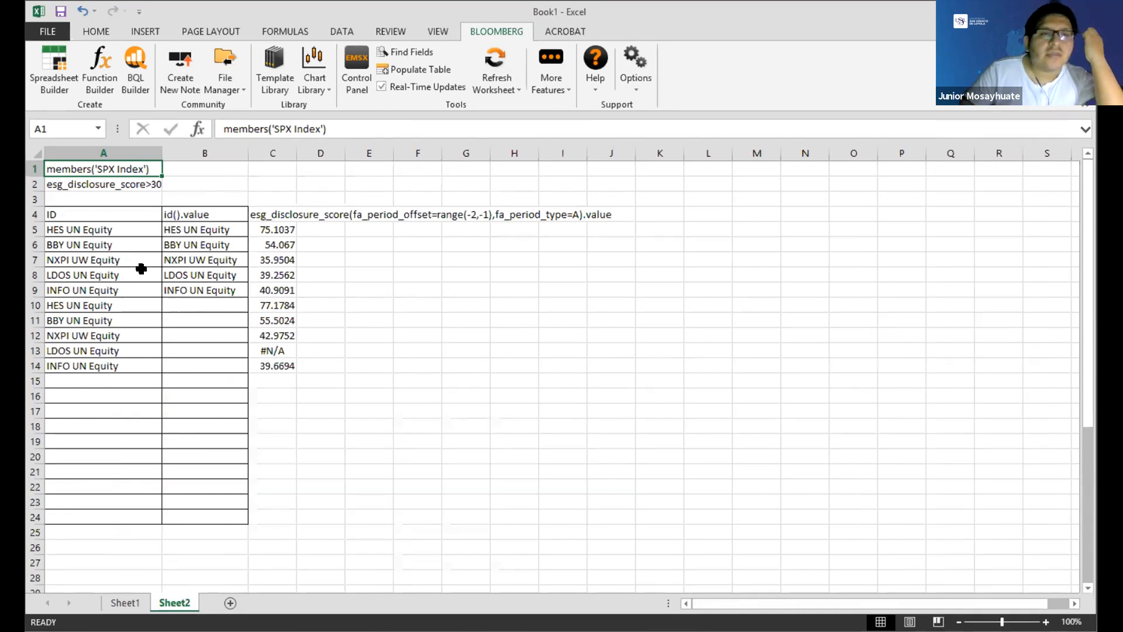
Step: Check the filtered securities on the sheet and reopen the query in cell A4 in BQL Builder
left_click(96, 230)
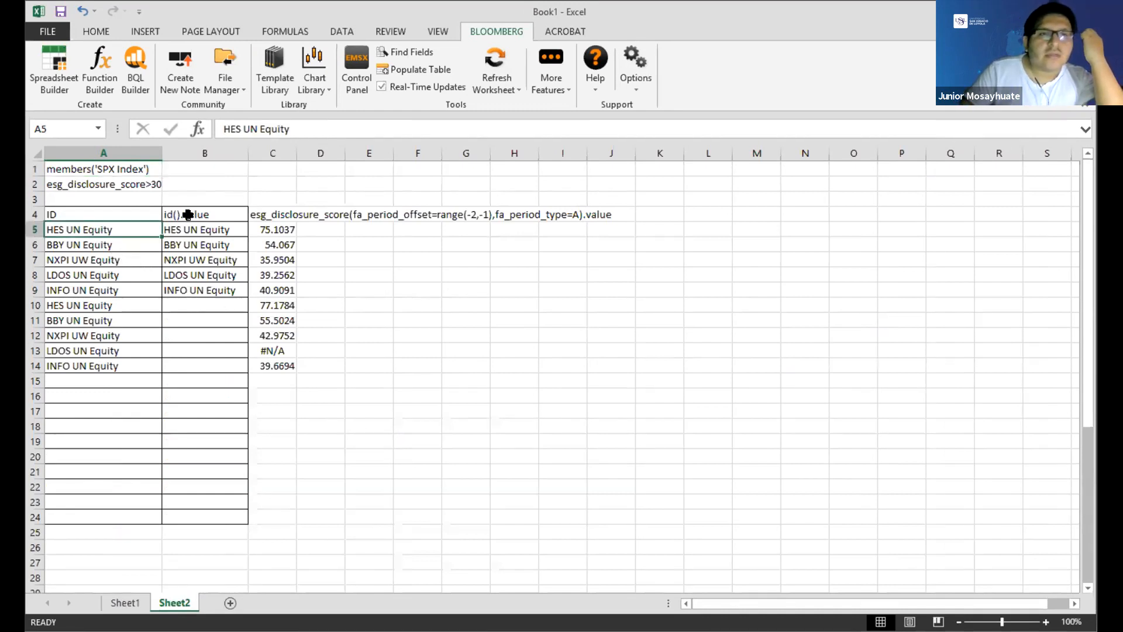
left_click(113, 211)
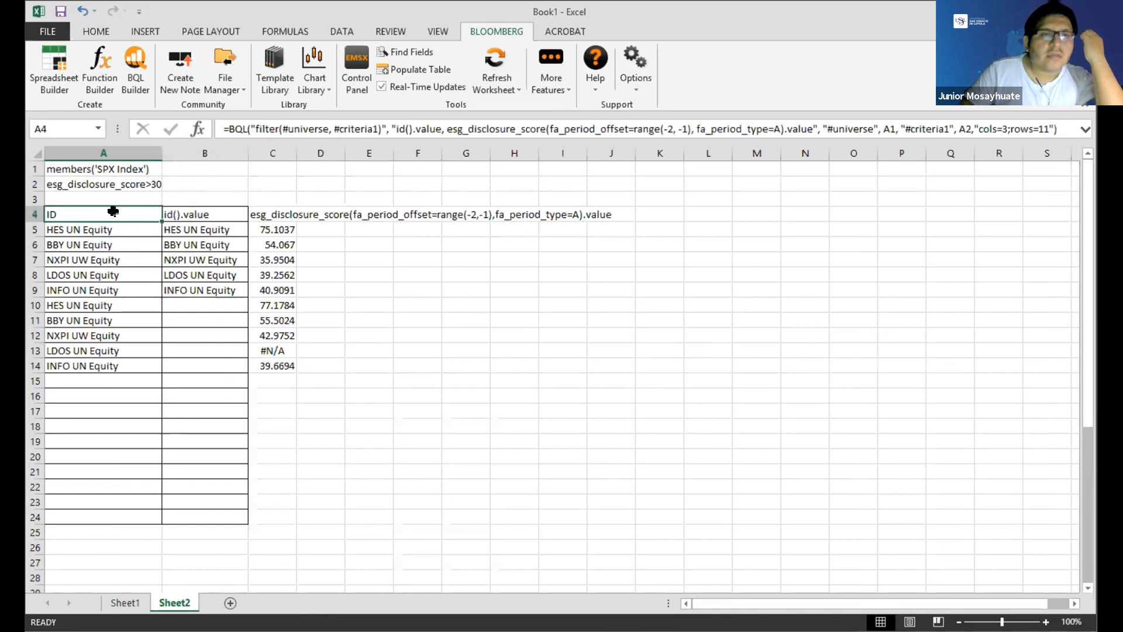
left_click(139, 82)
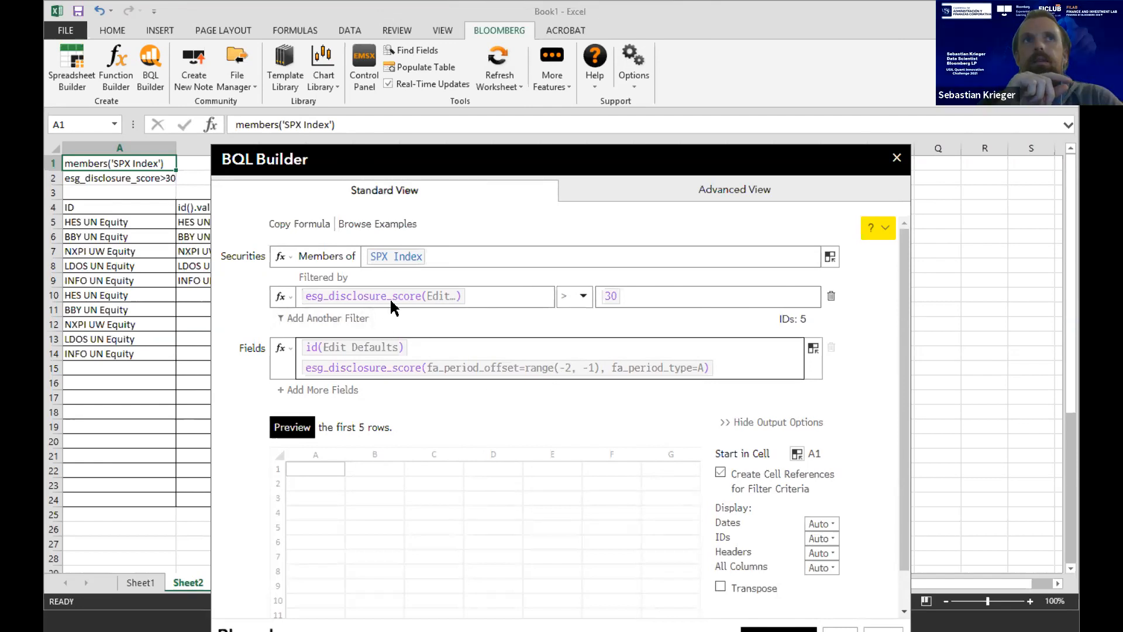
Step: Try a Period Offset range of -2 to -1 on the filter's esg_disclosure_score, save the parameters, and preview the query
left_click(435, 298)
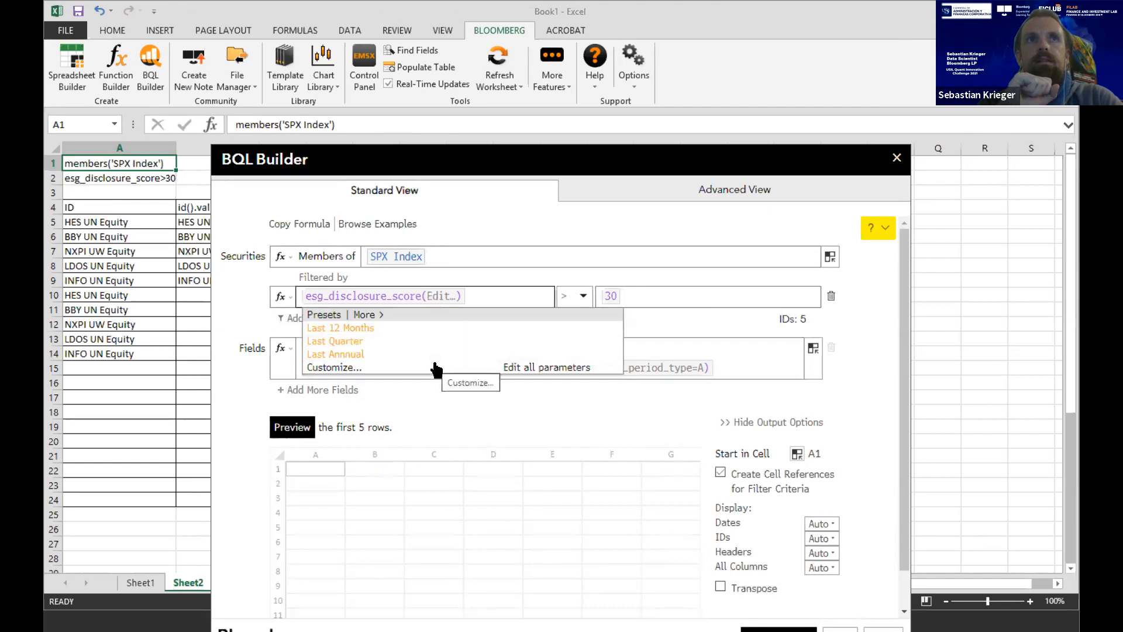
left_click(511, 366)
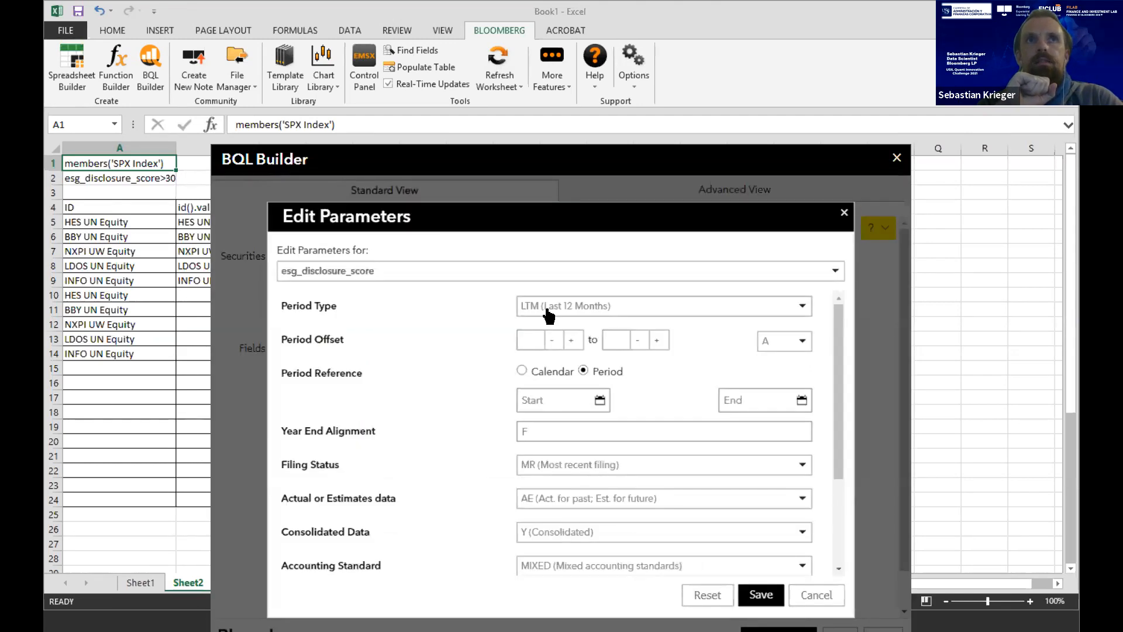
left_click(553, 341)
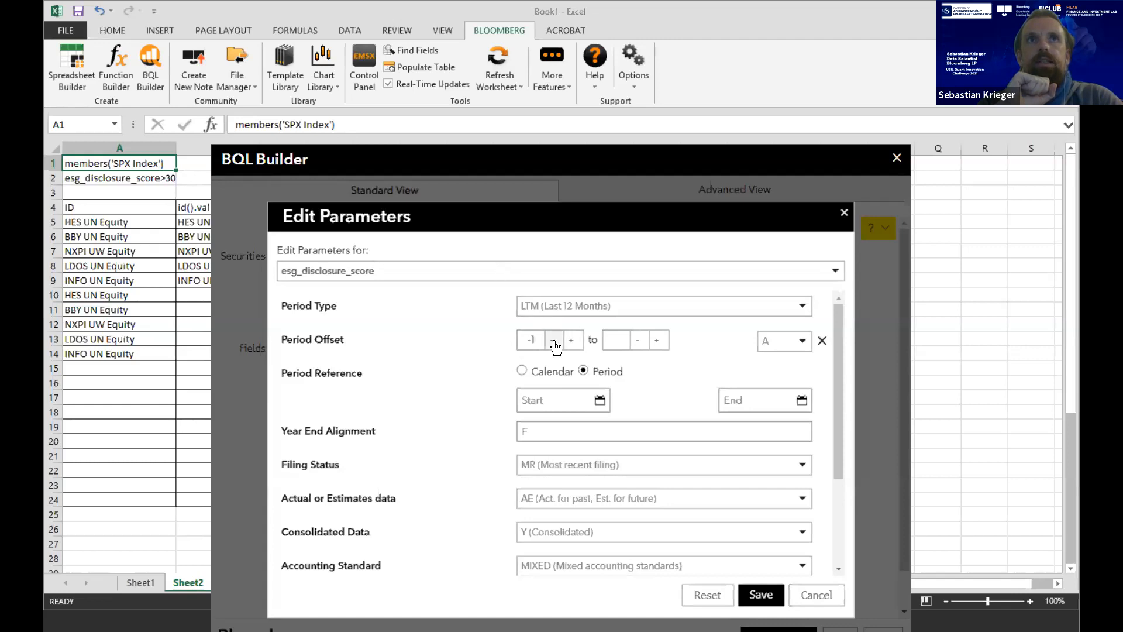
left_click(641, 345)
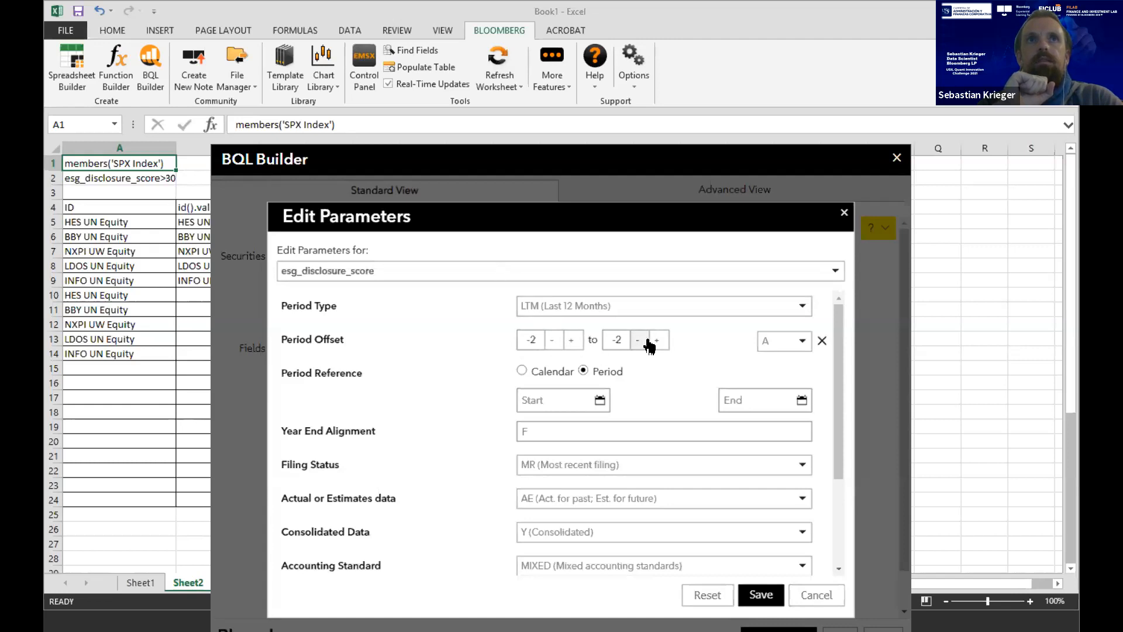
left_click(656, 341)
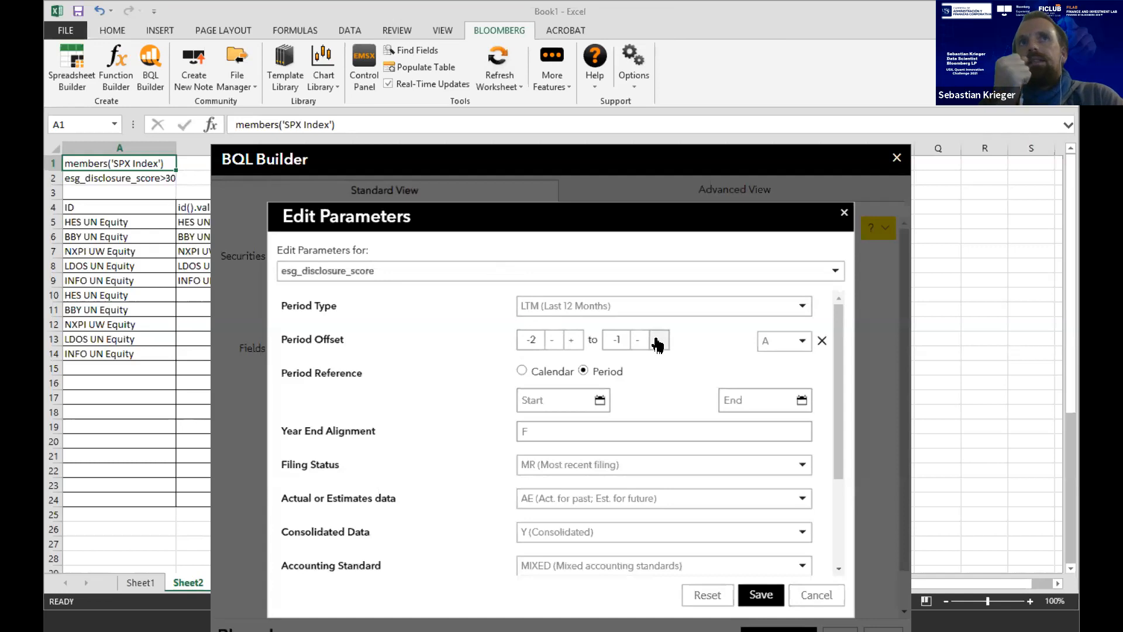
left_click(760, 596)
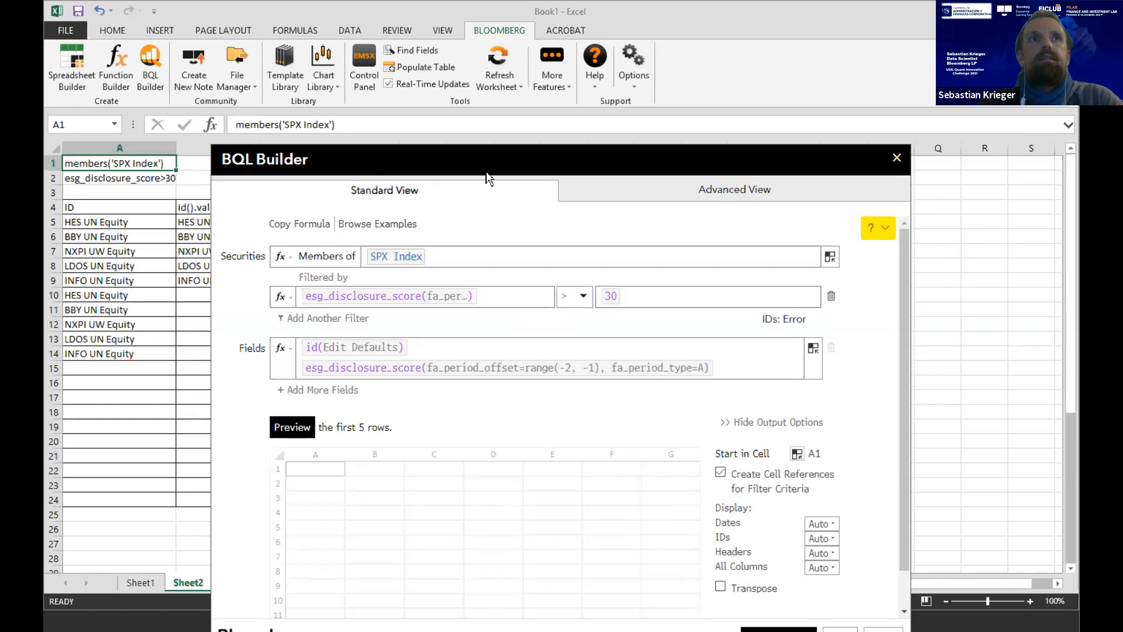
left_click(249, 396)
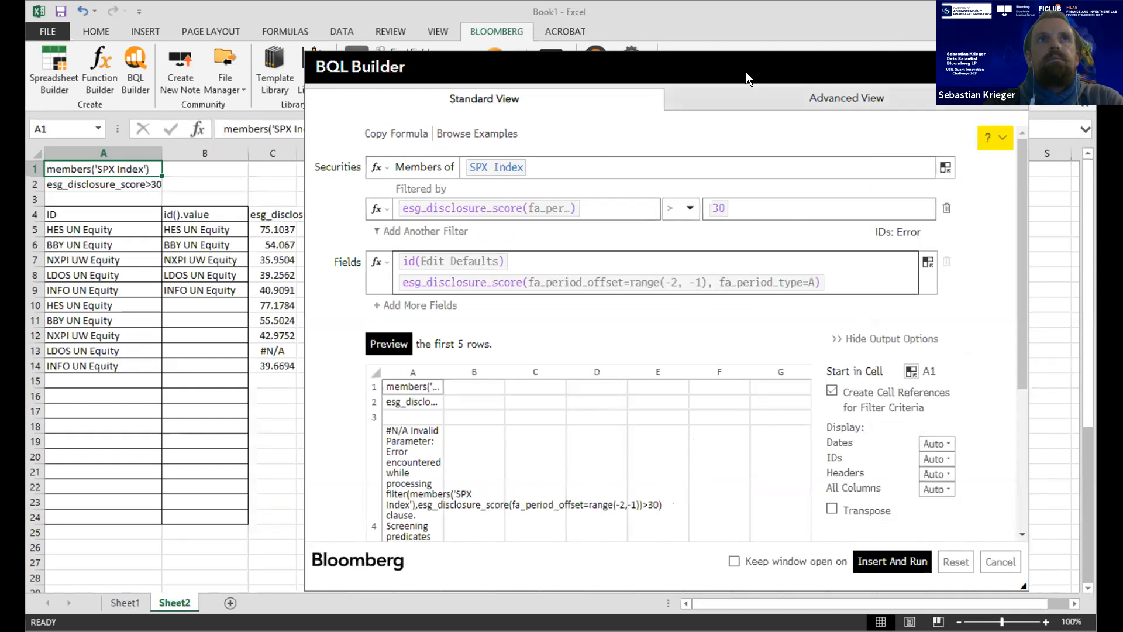
Step: Review the esg_disclosure_score filter's parameters, including its Period Offset, and leave them without saving
left_click_drag(766, 85, 690, 87)
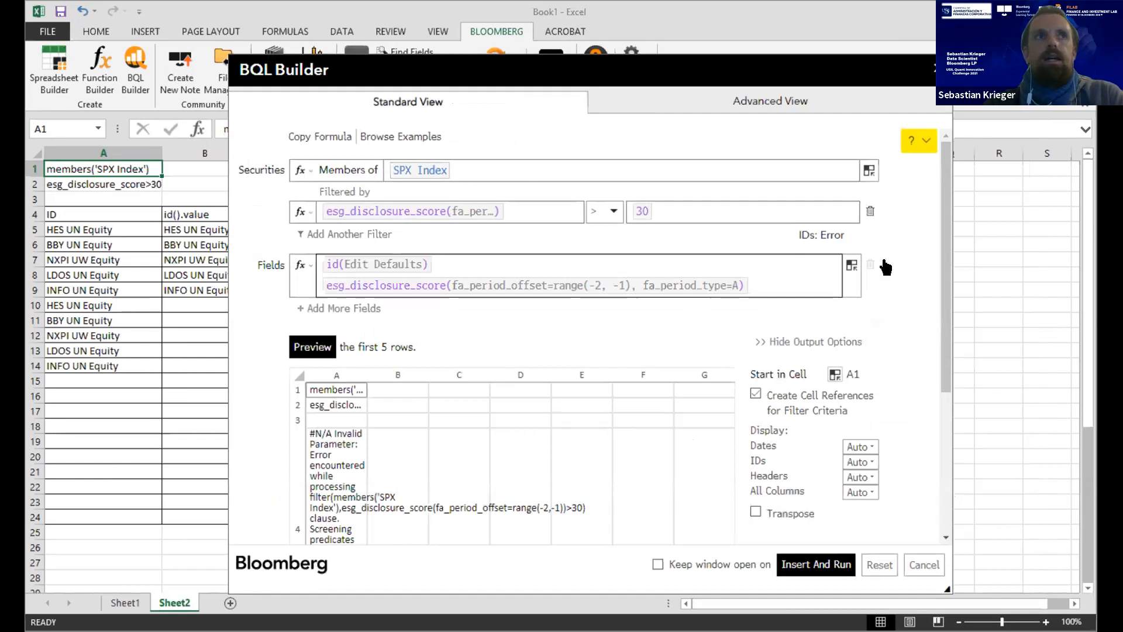
left_click(453, 214)
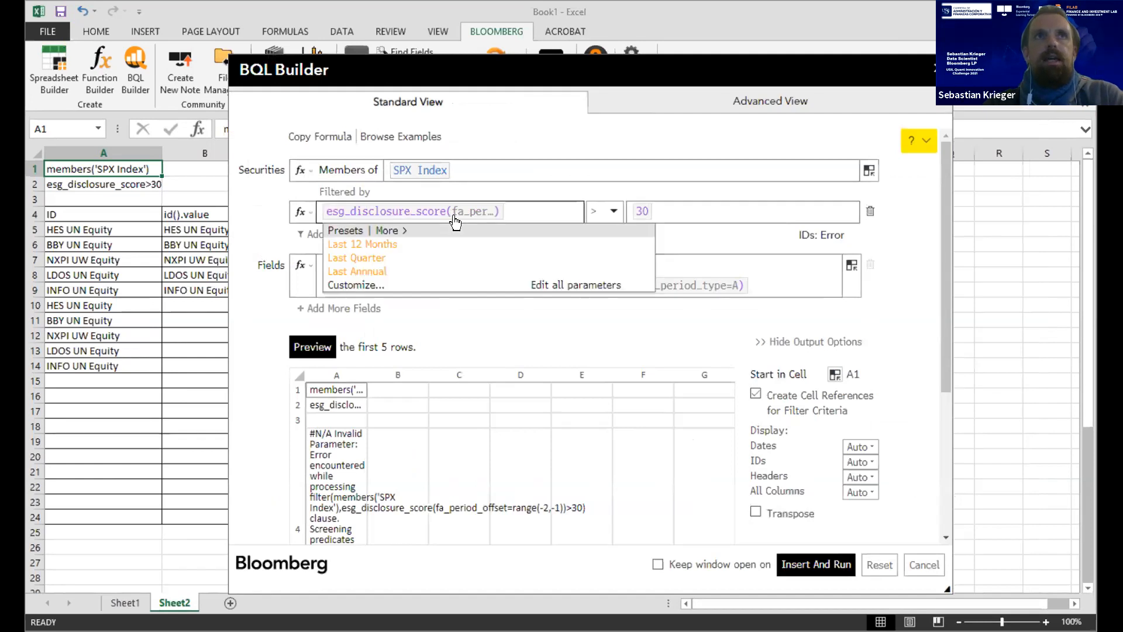
left_click(533, 285)
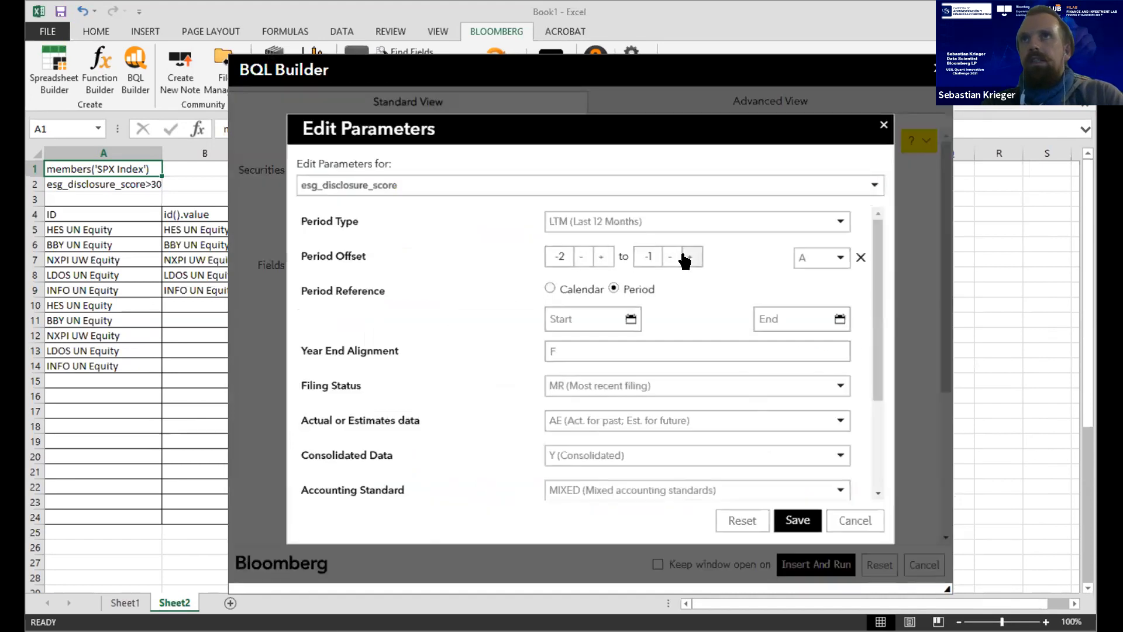
left_click(854, 520)
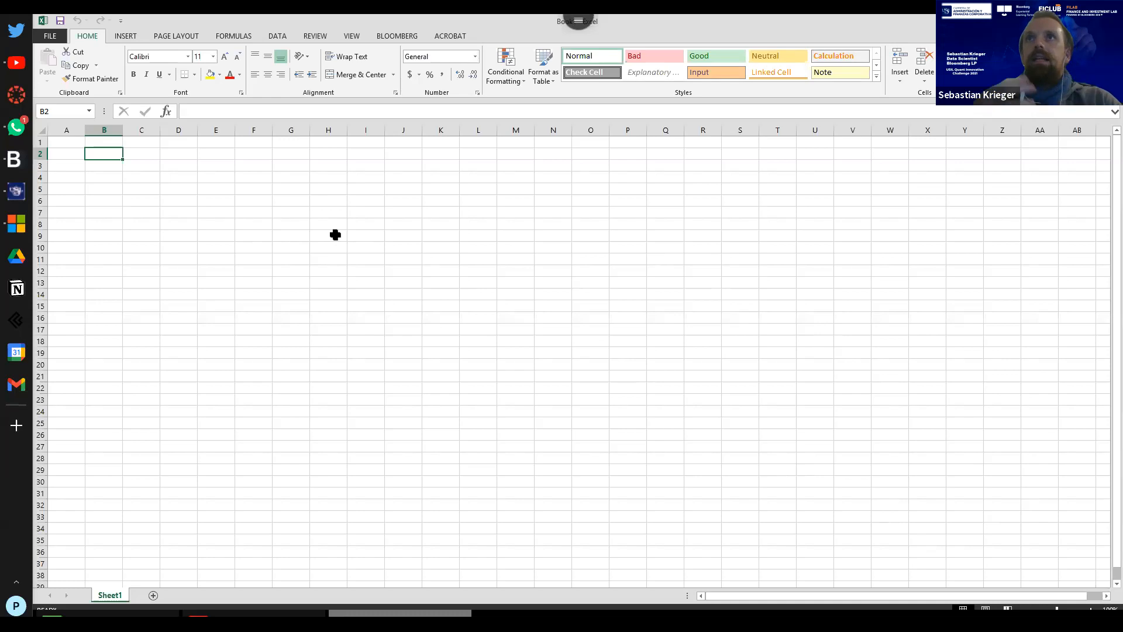
Step: Start a new BQL Builder query from cell B3 of the blank workbook
left_click(335, 234)
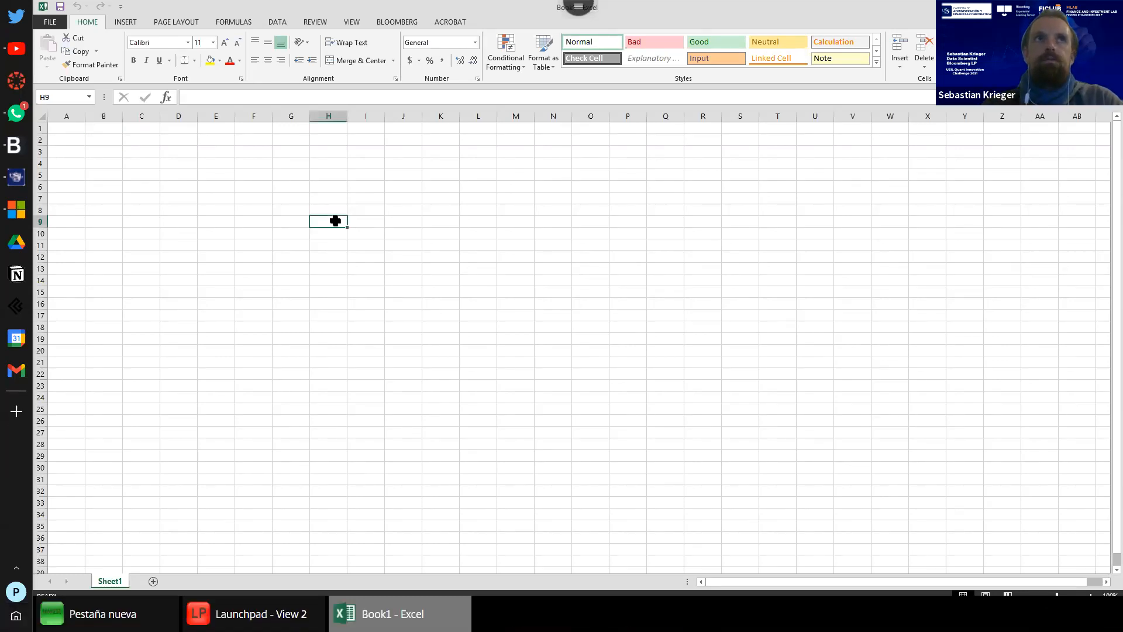
left_click(106, 151)
left_click(397, 22)
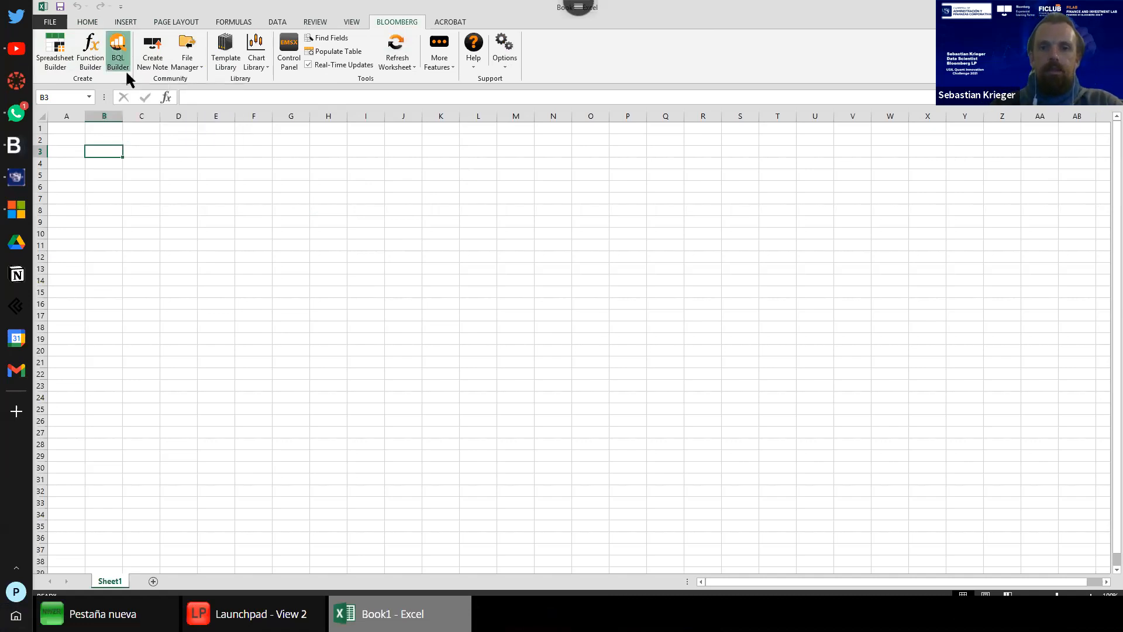
left_click(111, 53)
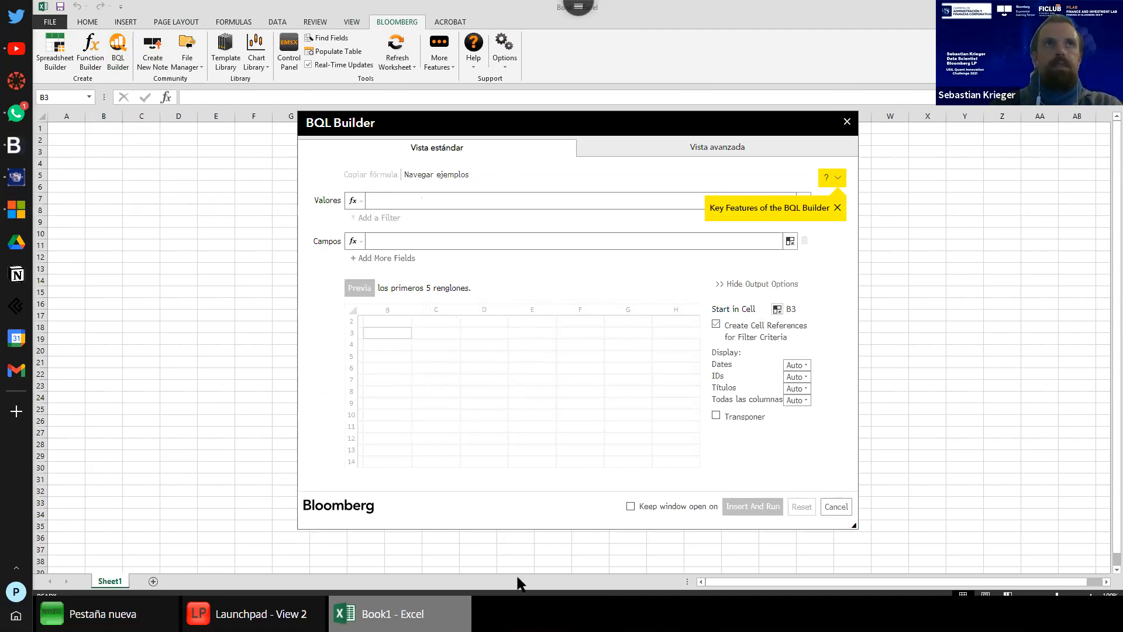
Step: Set the query's securities to the members of SPX Index
left_click(425, 186)
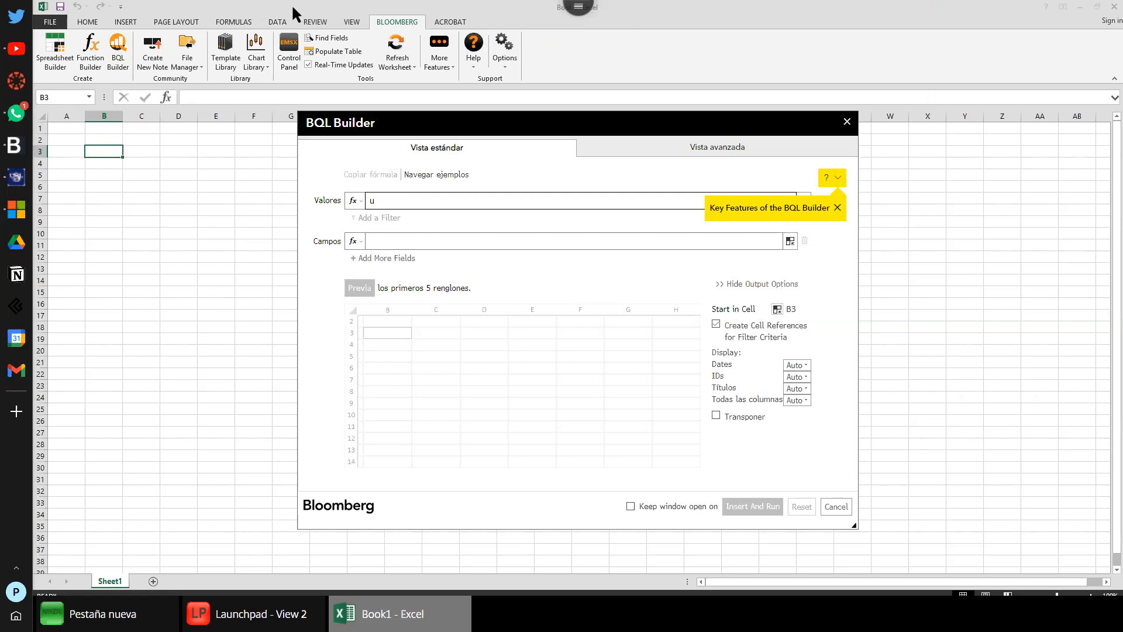
type("spx")
left_click(454, 228)
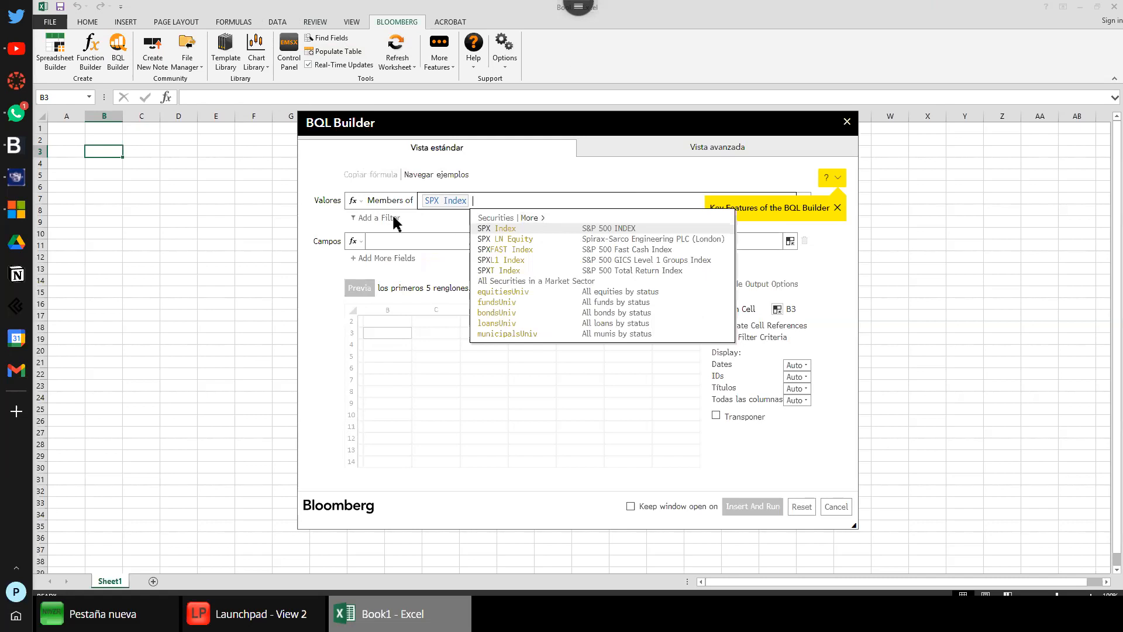
Step: Add a filter on esg_disclosure_score with the Greater Than operator
left_click(391, 219)
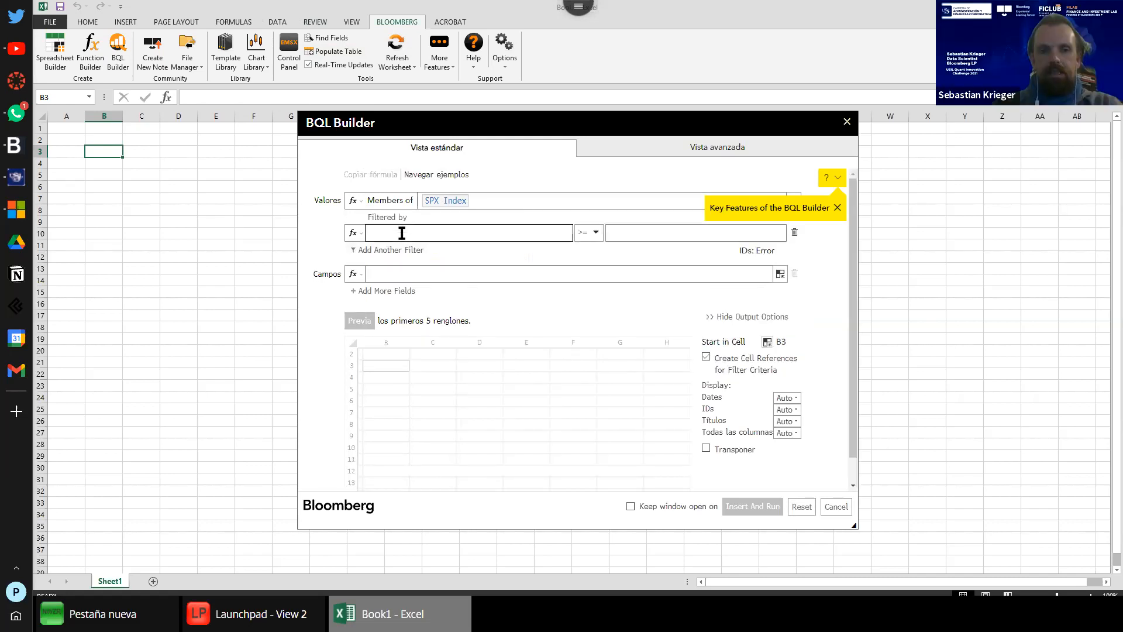
left_click(402, 233)
type("esg_")
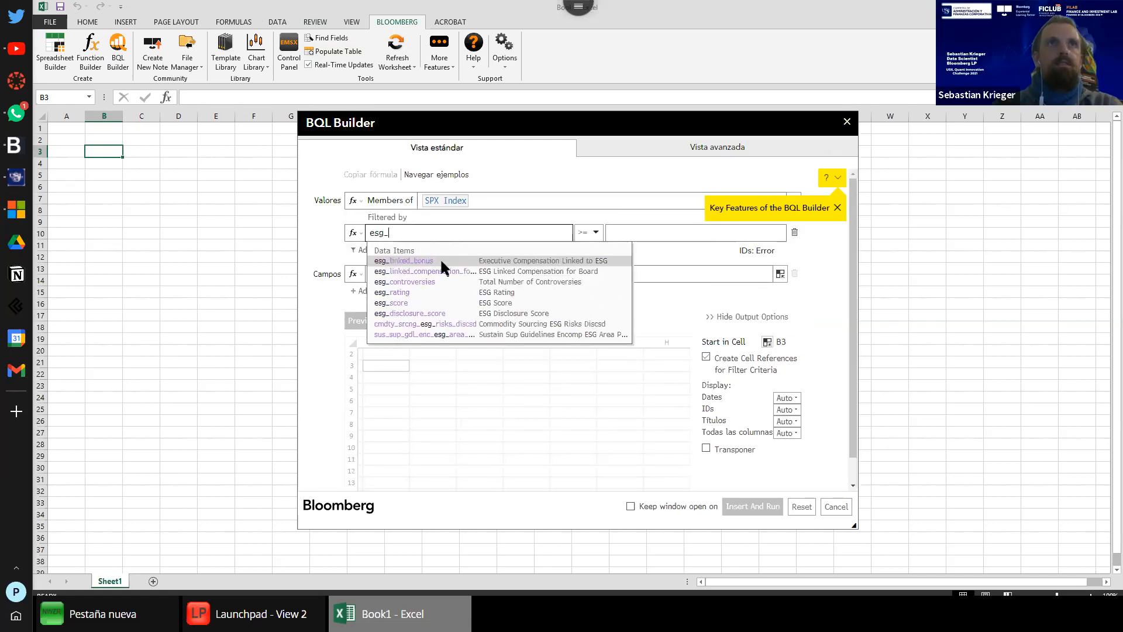
left_click(444, 314)
left_click(583, 233)
left_click(586, 232)
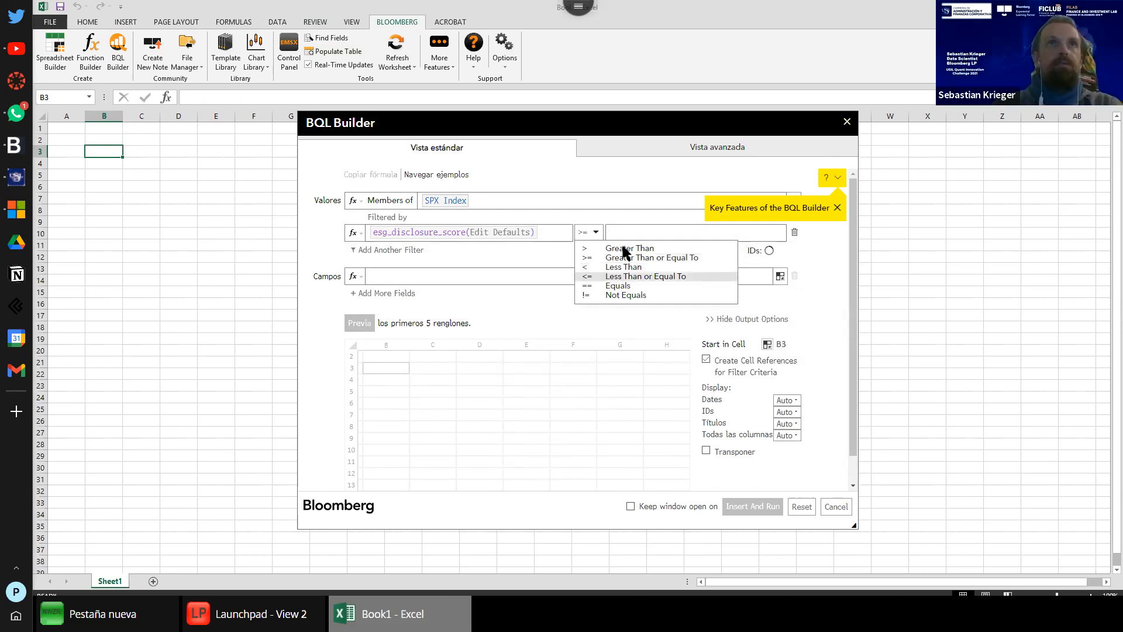
left_click(627, 232)
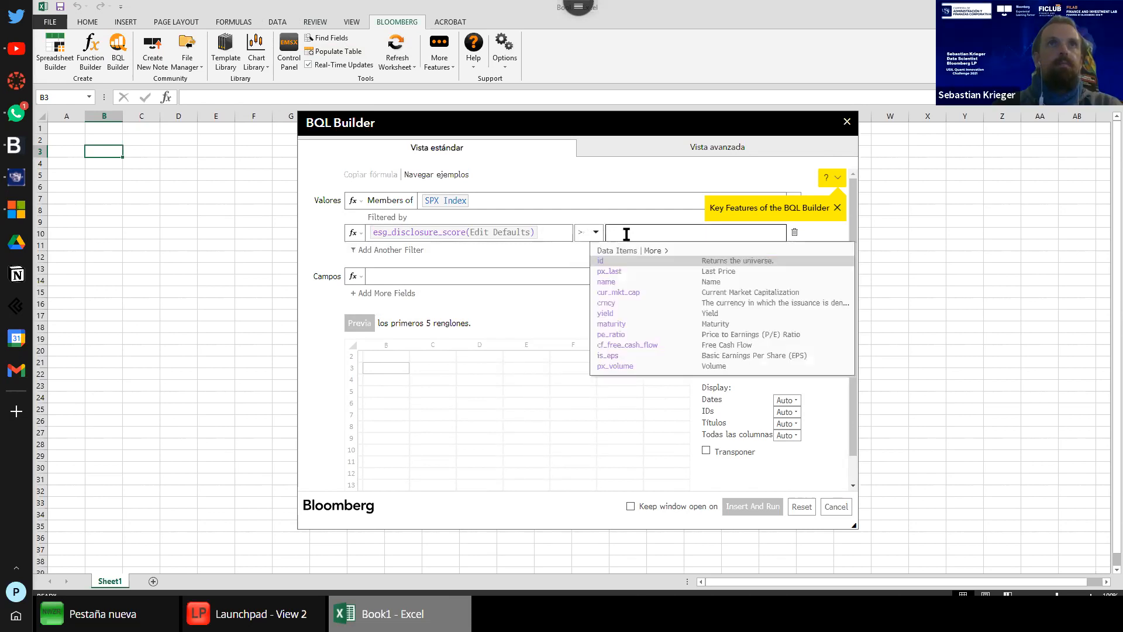
Step: Step the start of the filter's Period Offset back two periods and save the esg_disclosure_score parameters
left_click(516, 232)
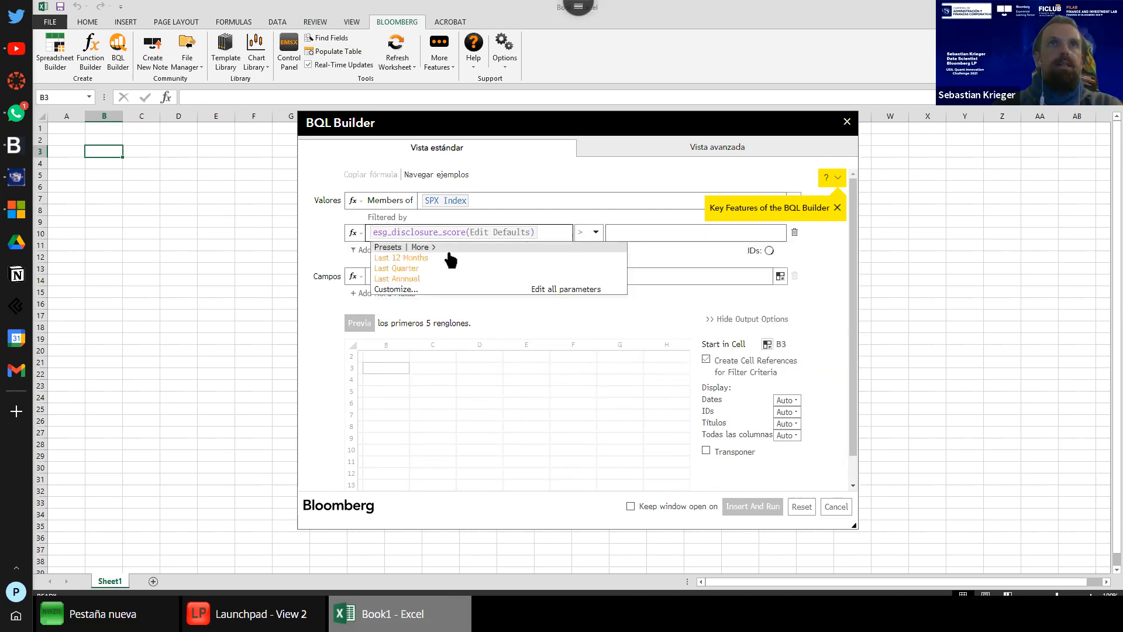
left_click(565, 289)
left_click(584, 318)
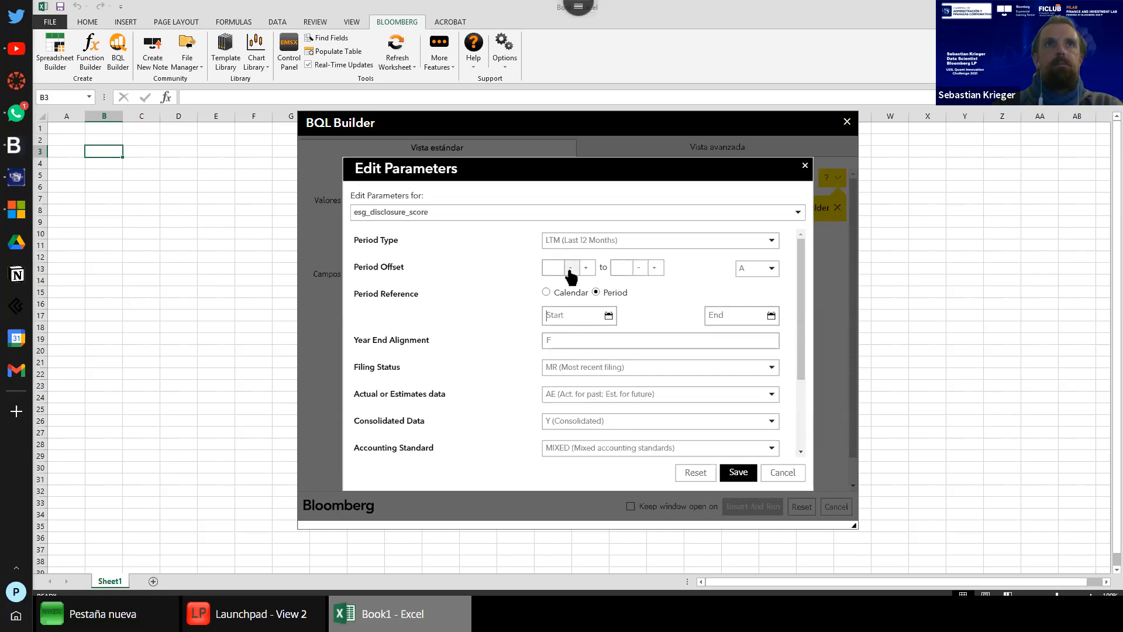
left_click(570, 268)
left_click(570, 268)
left_click(739, 474)
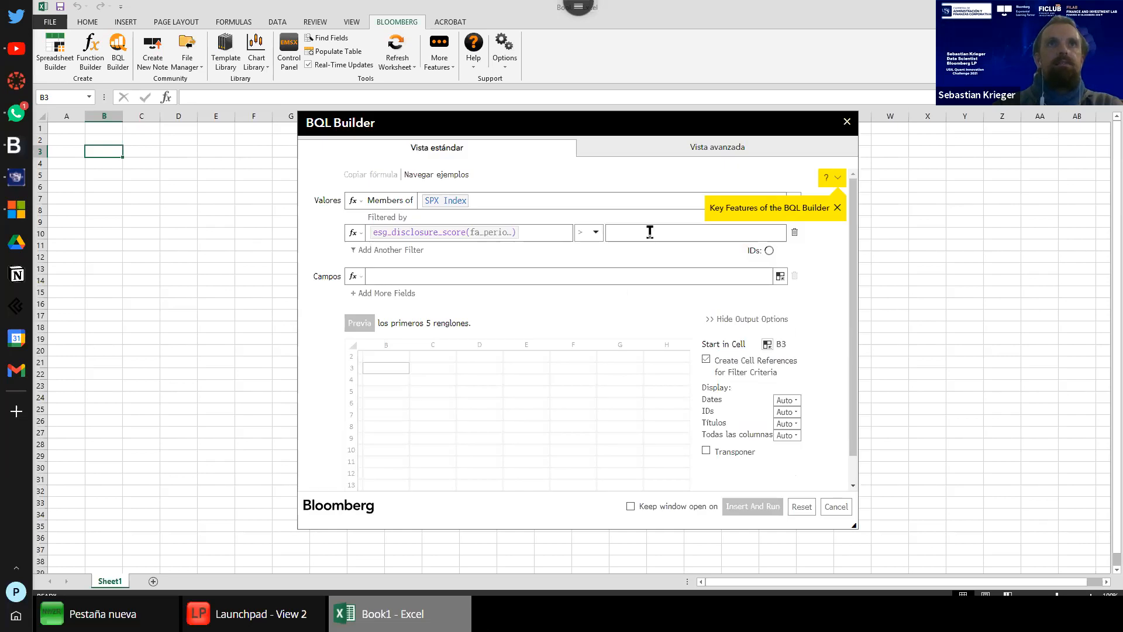
Step: Enter 30 as the threshold of the esg_disclosure_score filter
left_click(649, 232)
type("30")
key("Return")
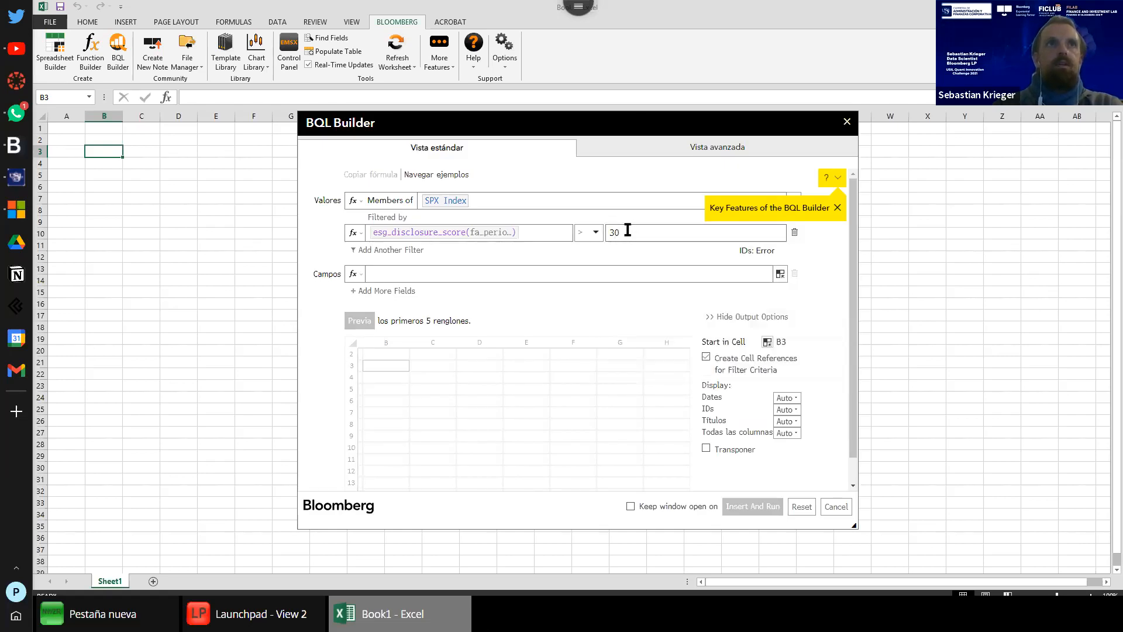
Step: Set the threshold of the esg_disclosure_score filter to 40
left_click(627, 230)
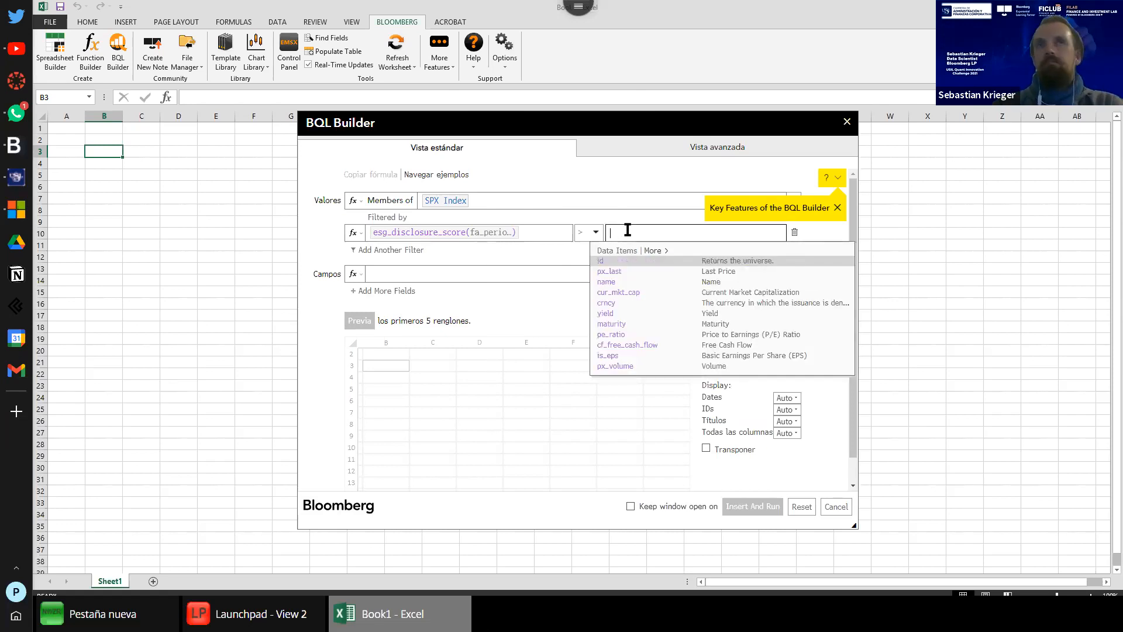
key("BackSpace")
key("BackSpace")
type("40")
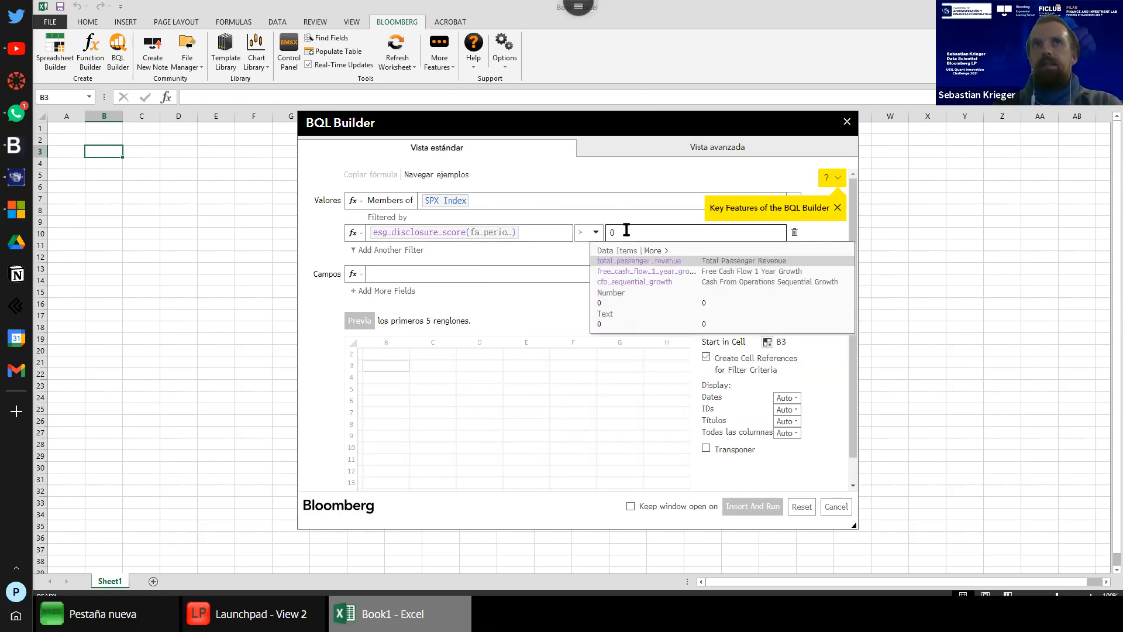
left_click(437, 274)
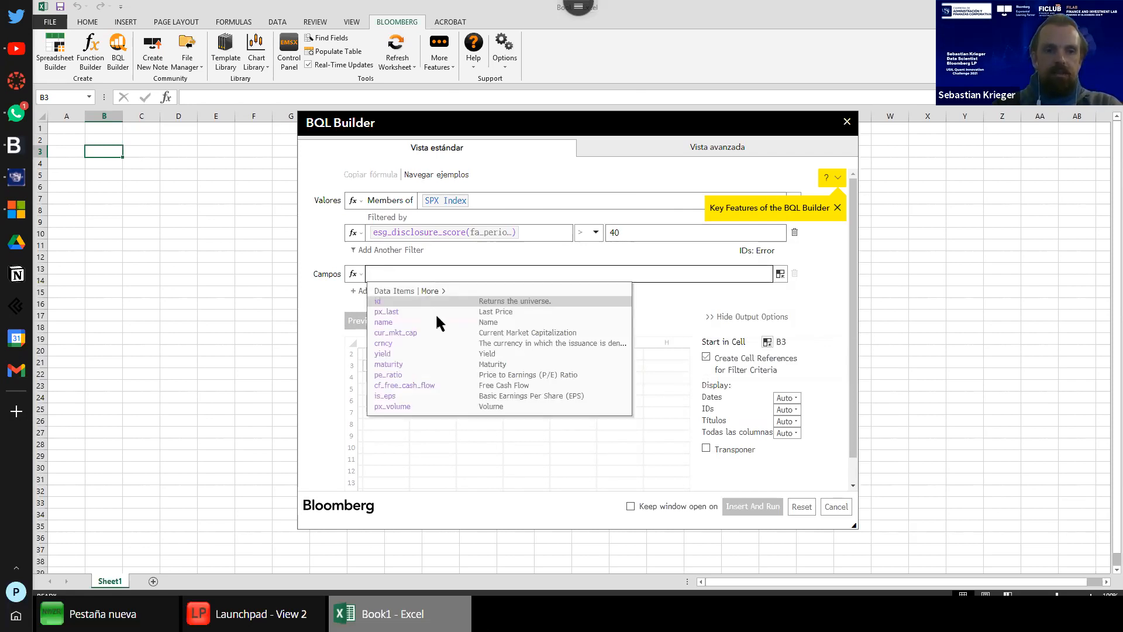
left_click(648, 253)
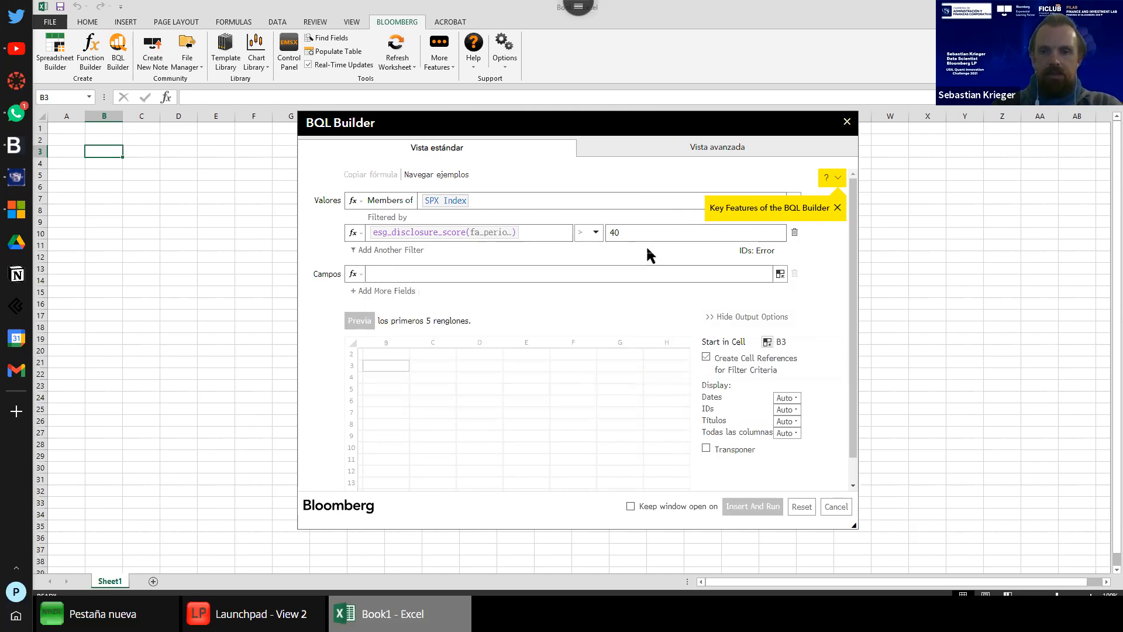
Step: Find the water usage data items and add water_usage_efficiency_rt to the query's fields
left_click(433, 258)
type("water")
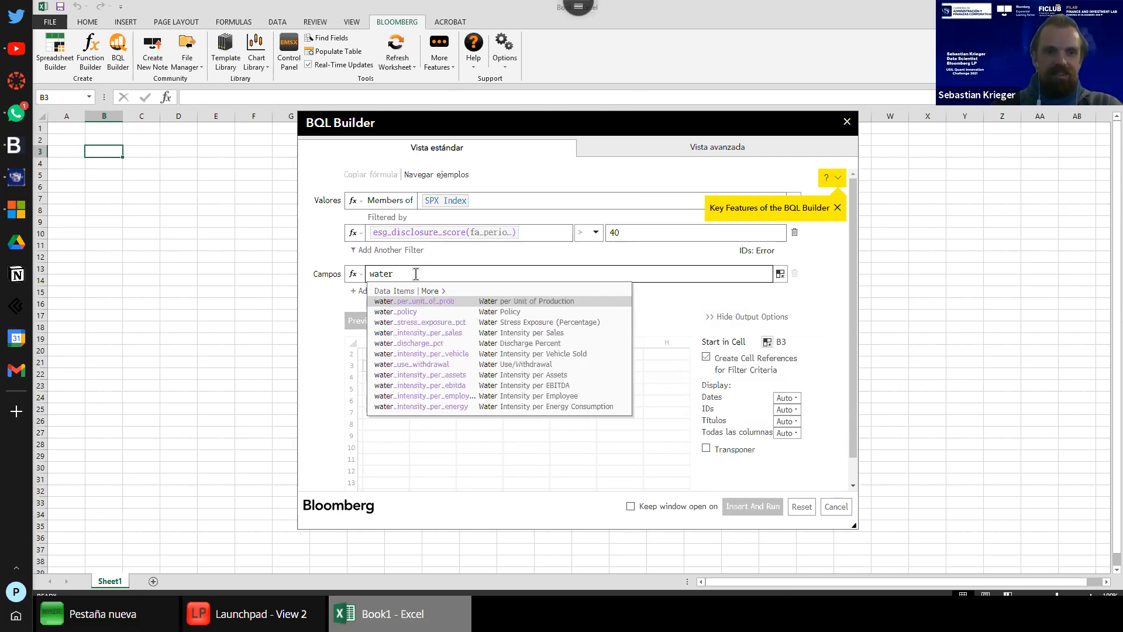
type("_usa")
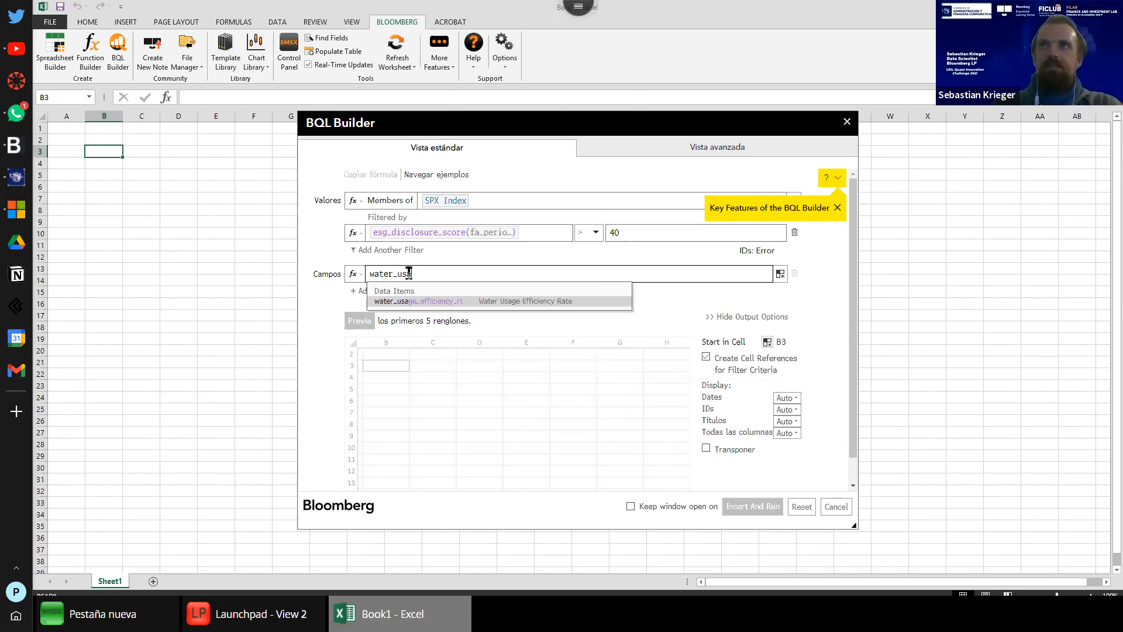
left_click(481, 299)
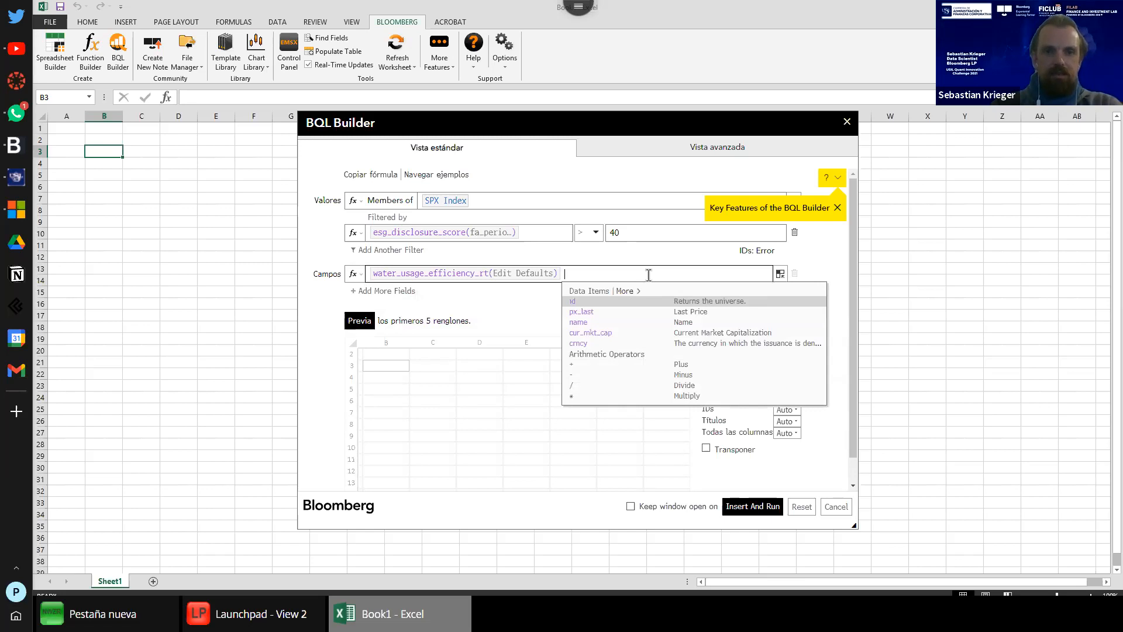
Step: Add employee_turnover_pct as a second data item after water_usage_efficiency_rt and place the cursor between the two
type("empl")
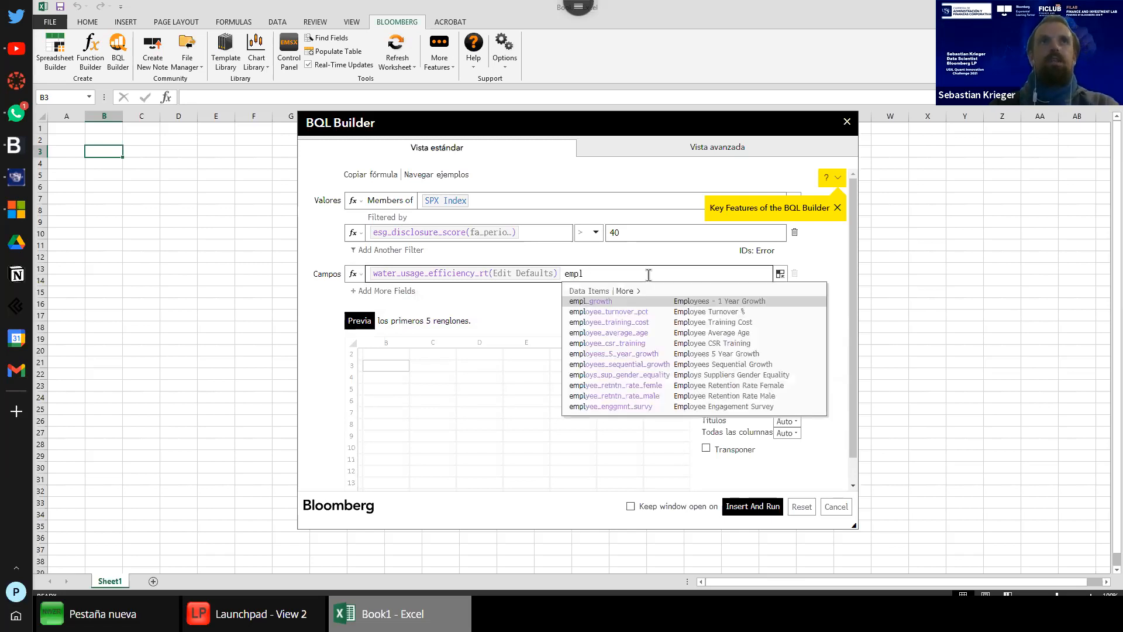
type("o")
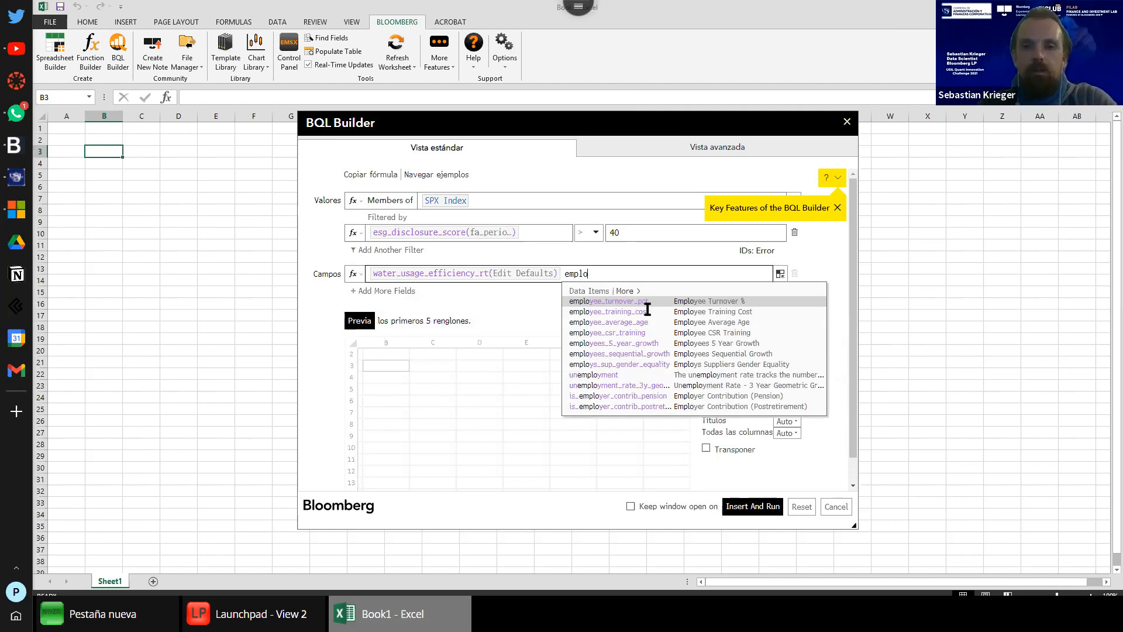
left_click(651, 300)
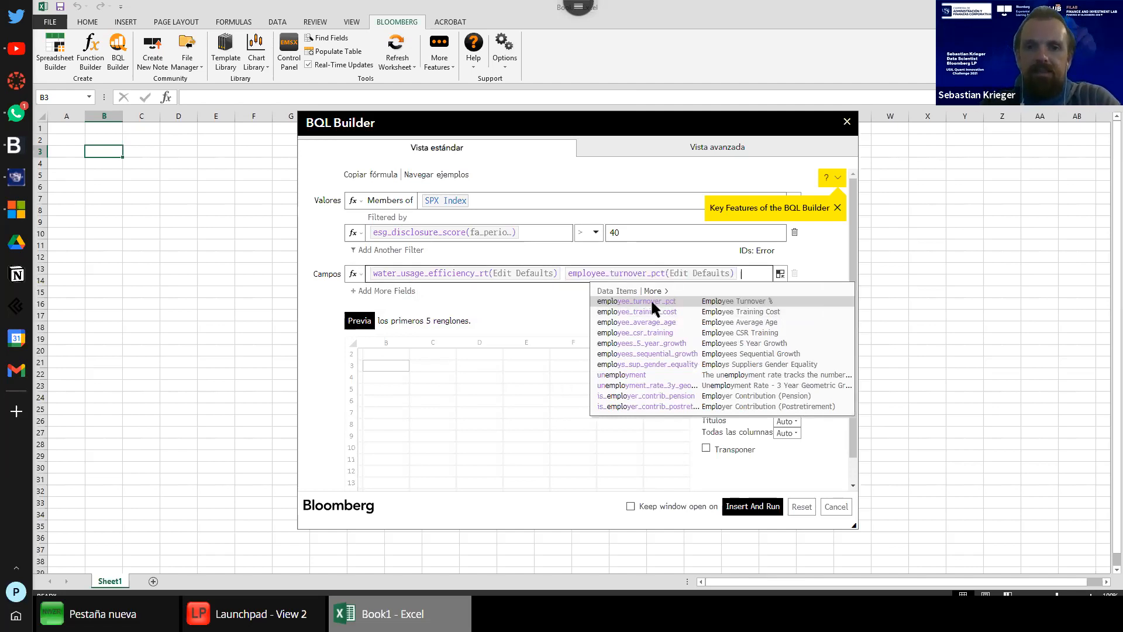
left_click(564, 274)
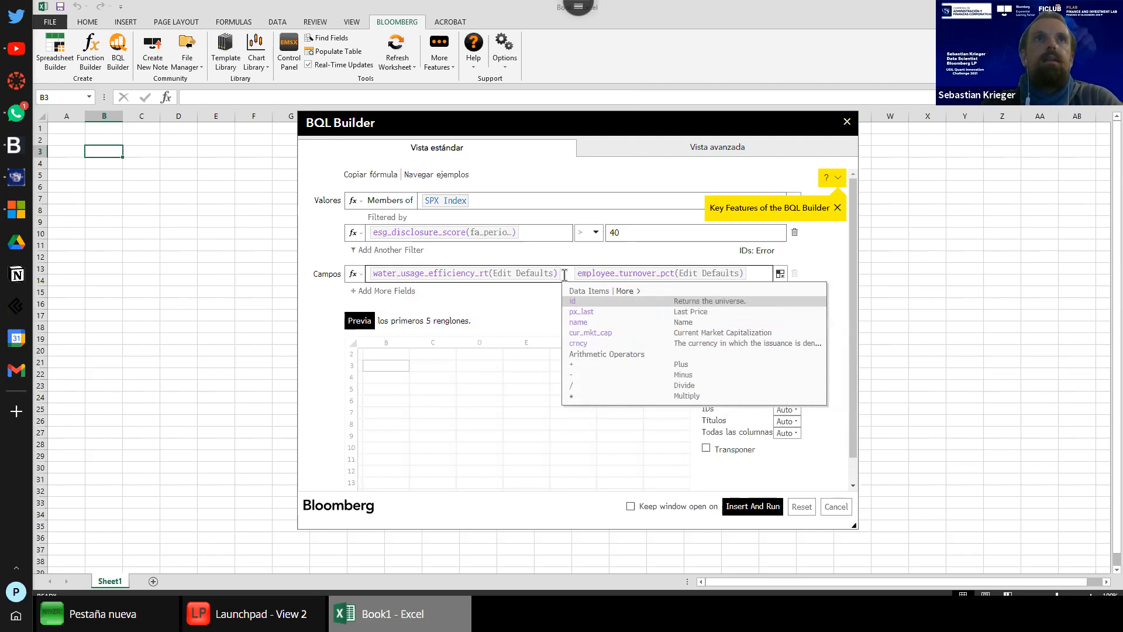
Step: Replace the water_usage_efficiency_rt data item with water_intensity_per_sales in the query's fields
key("BackSpace")
type("water")
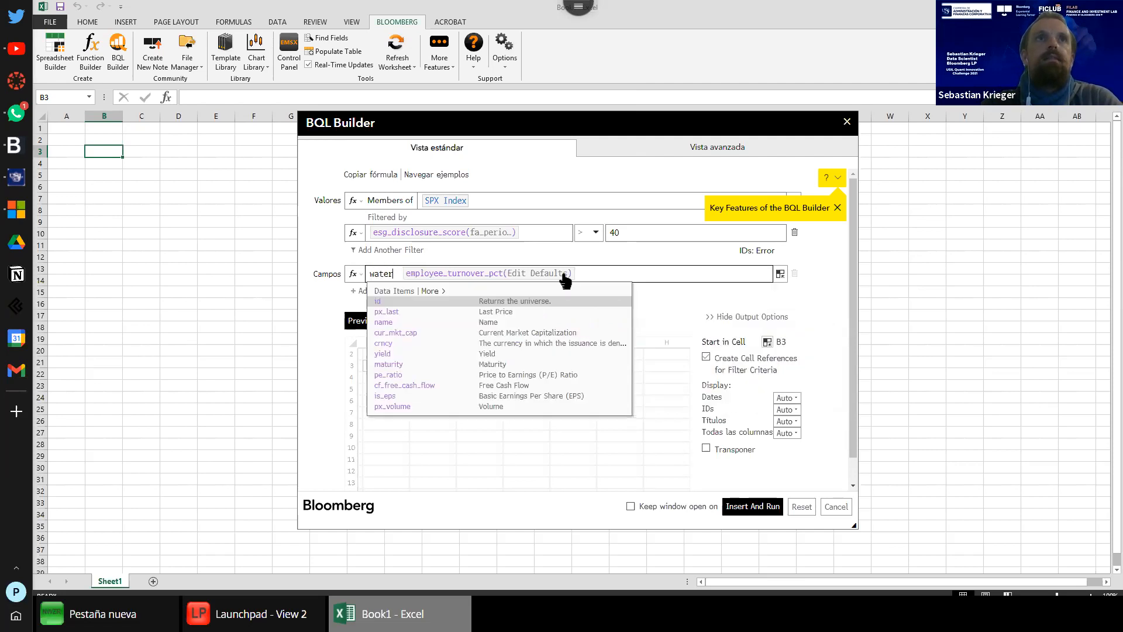
type("_intensity")
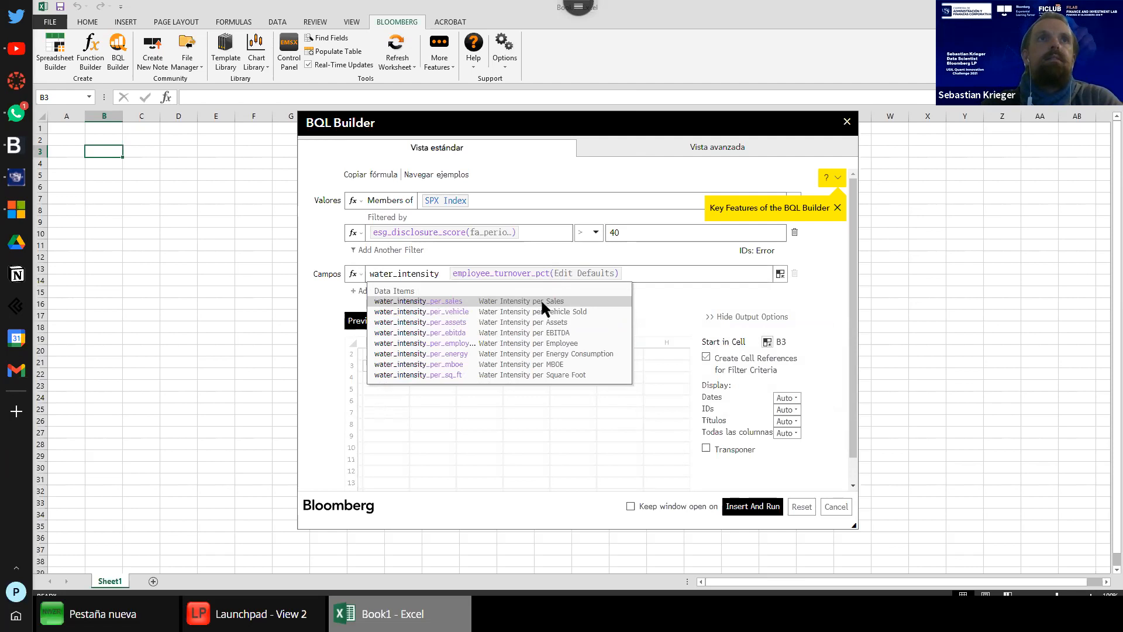
left_click(542, 302)
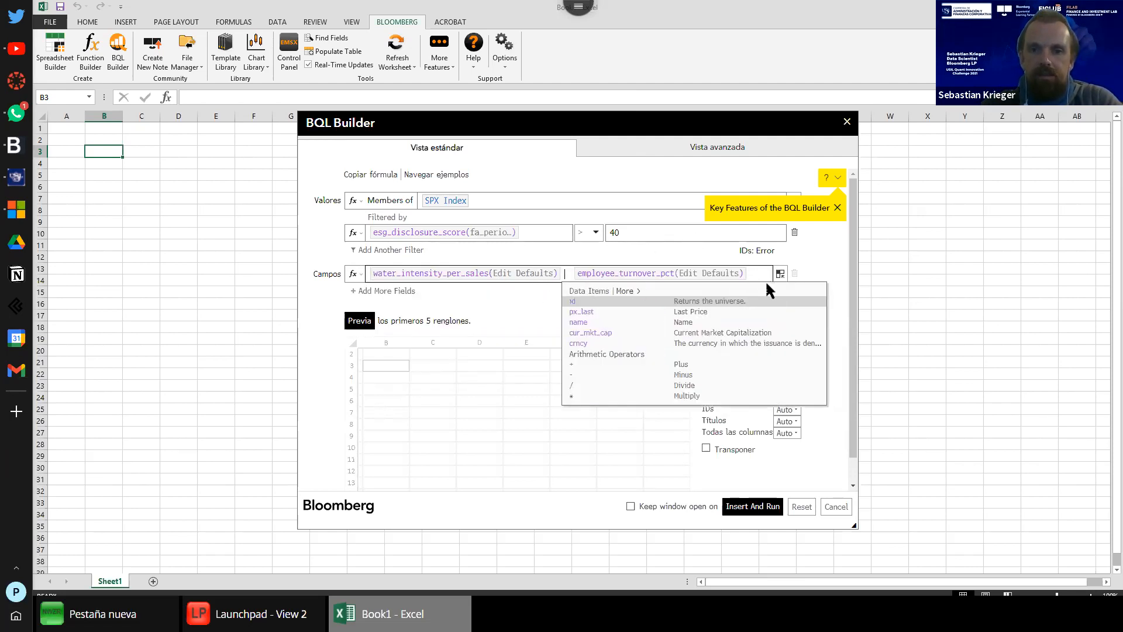
Step: Replace the employee_turnover_pct data item with total_ghg_emissions after water_intensity_per_sales
key("Delete")
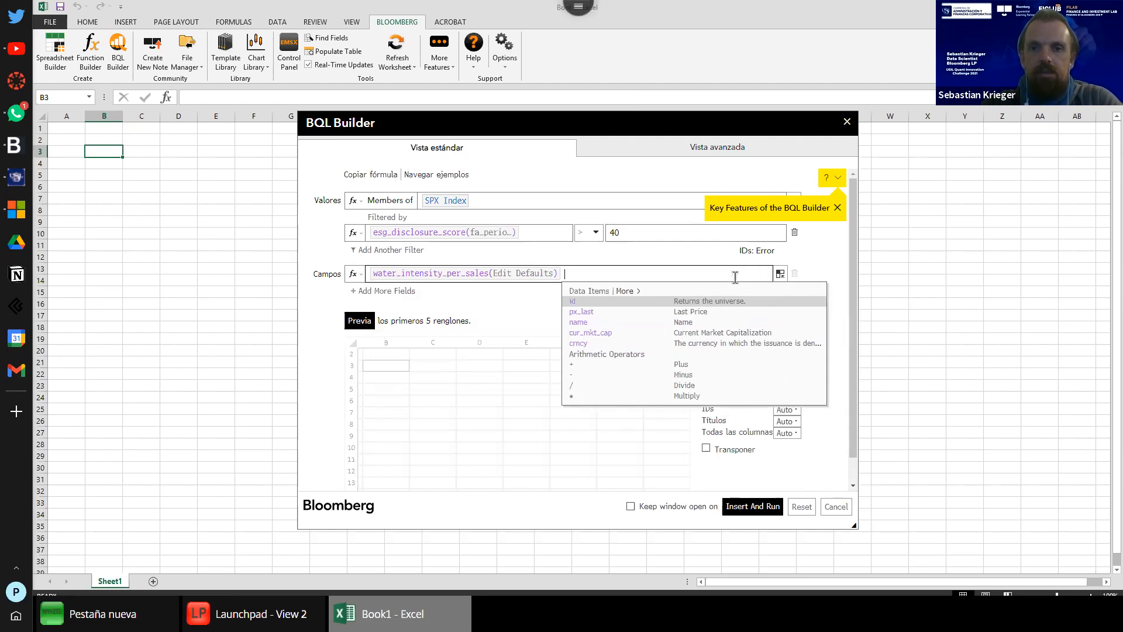
type("total")
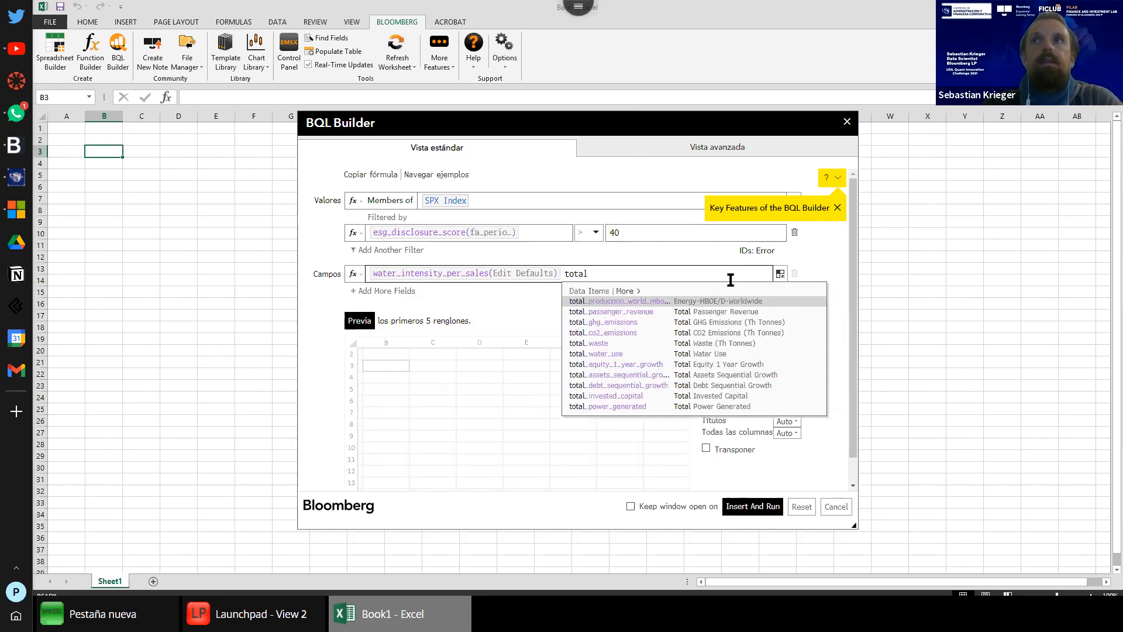
type("_")
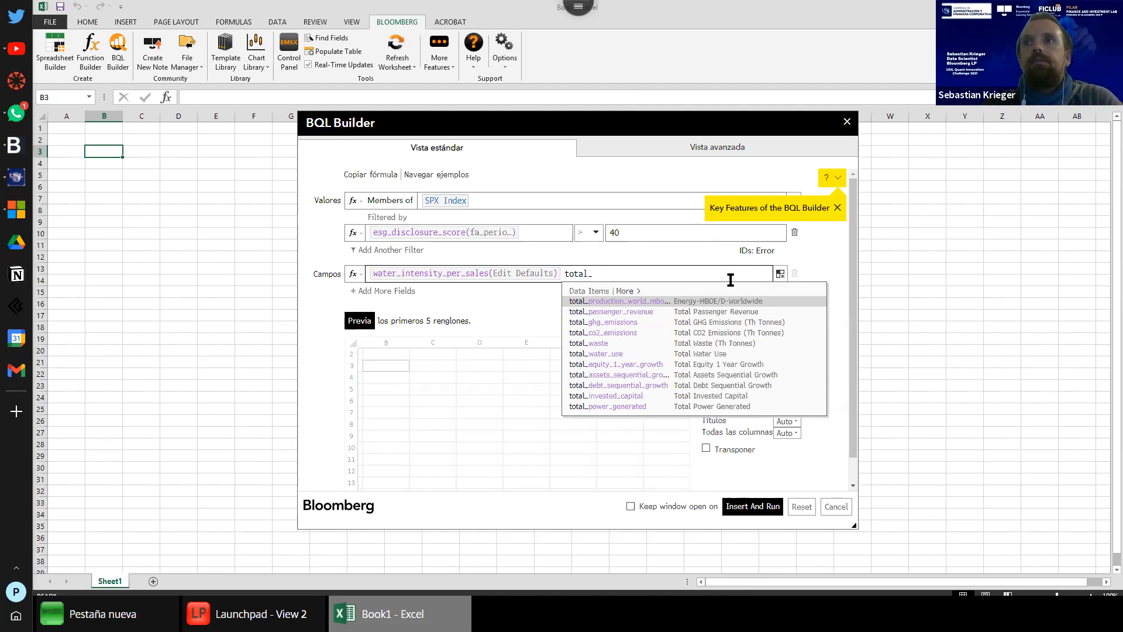
type("ghg")
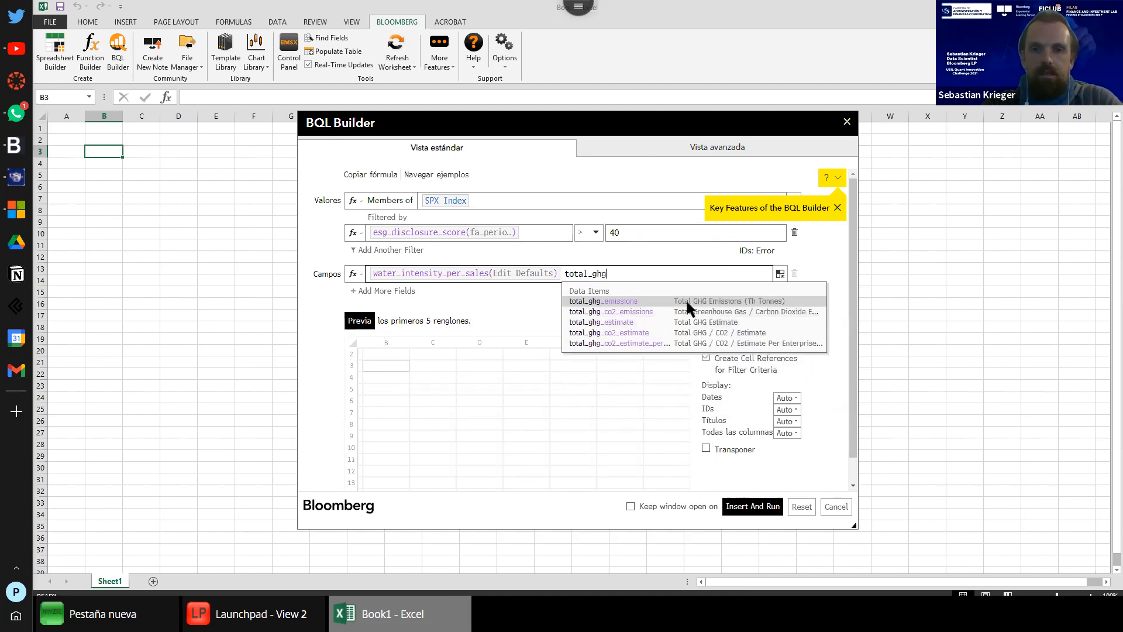
left_click(685, 301)
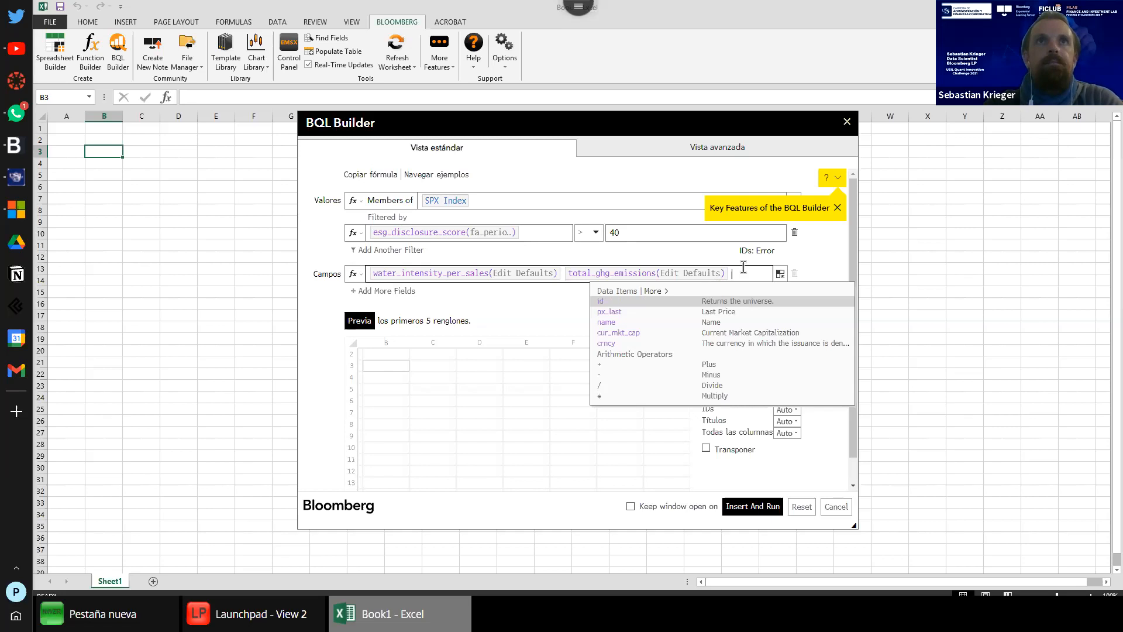
Step: Search for data items starting with "number" as the entry after total_ghg_emissions
type("nume")
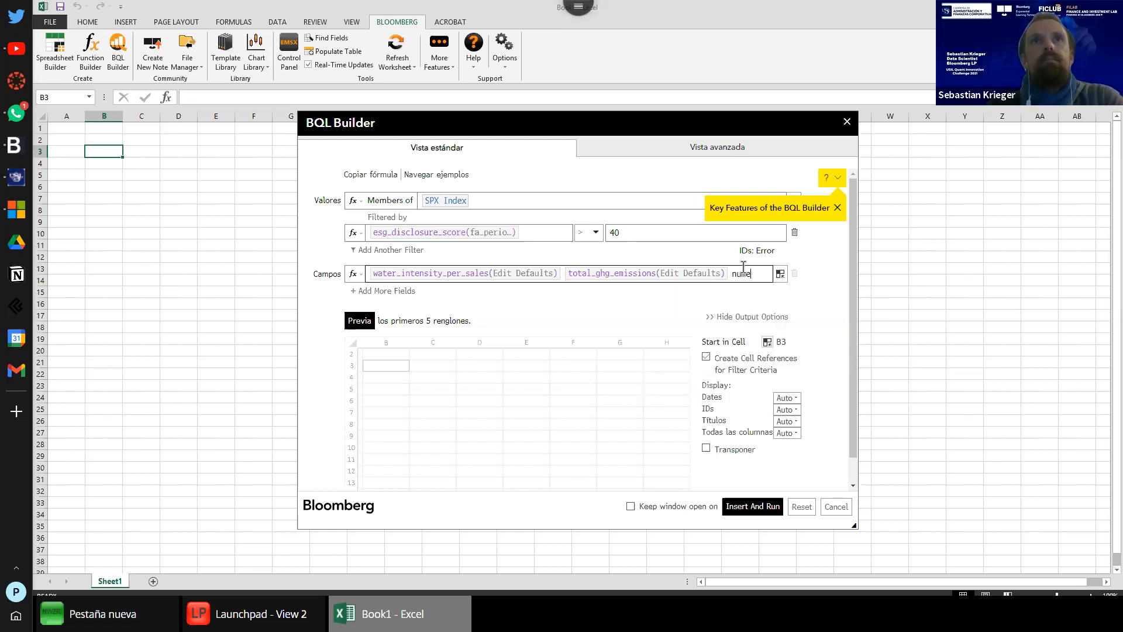
key("BackSpace")
type("ber")
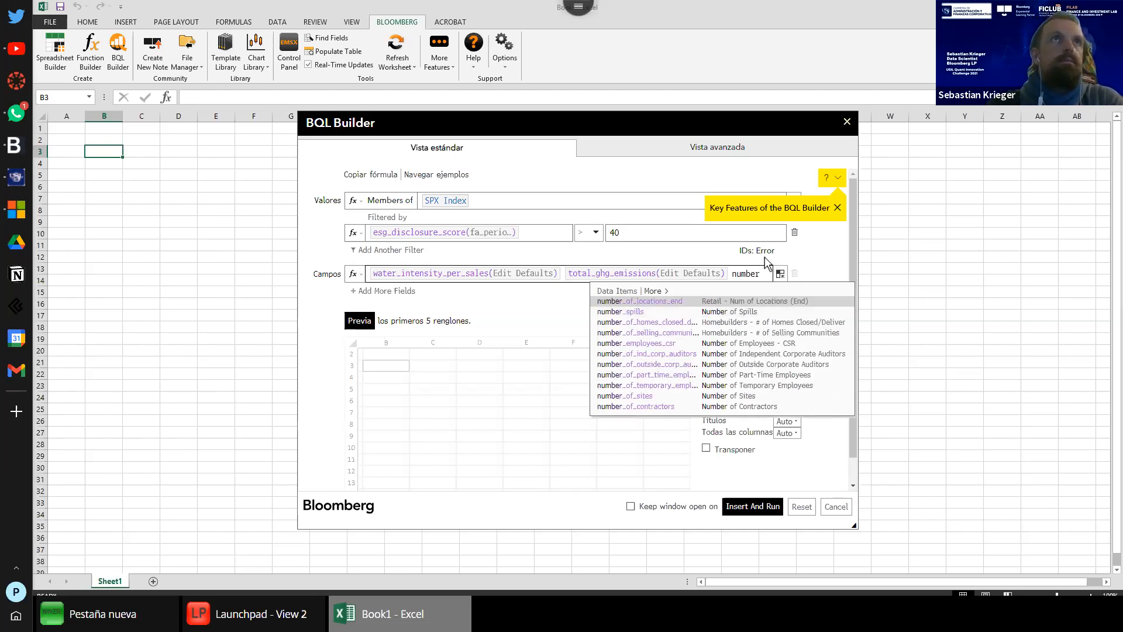
type("ber_of_em")
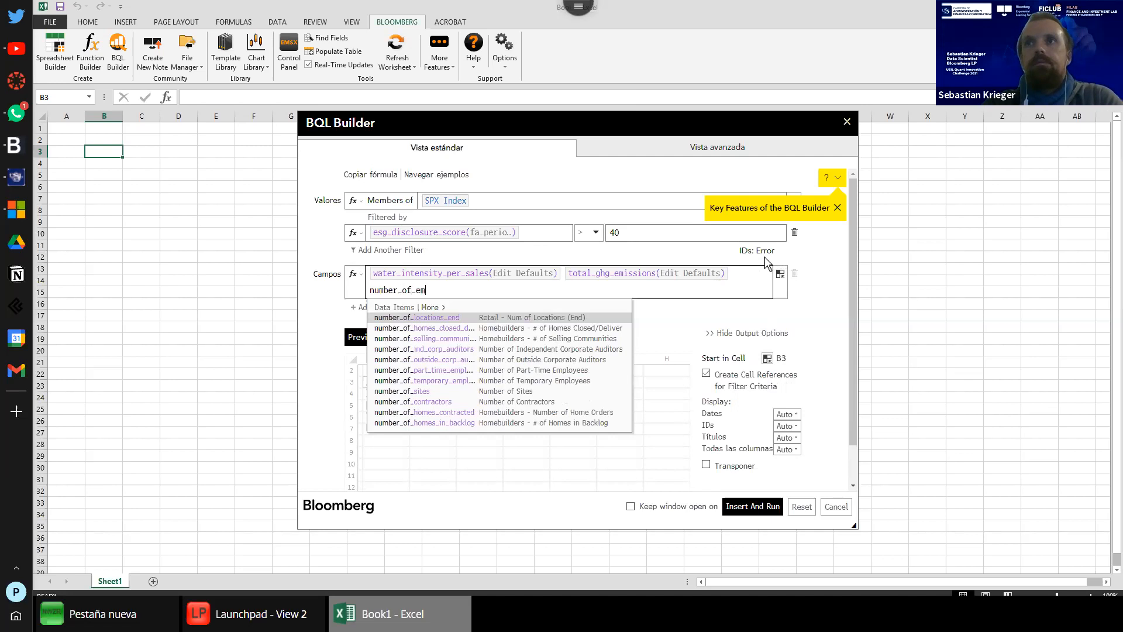
type("plo")
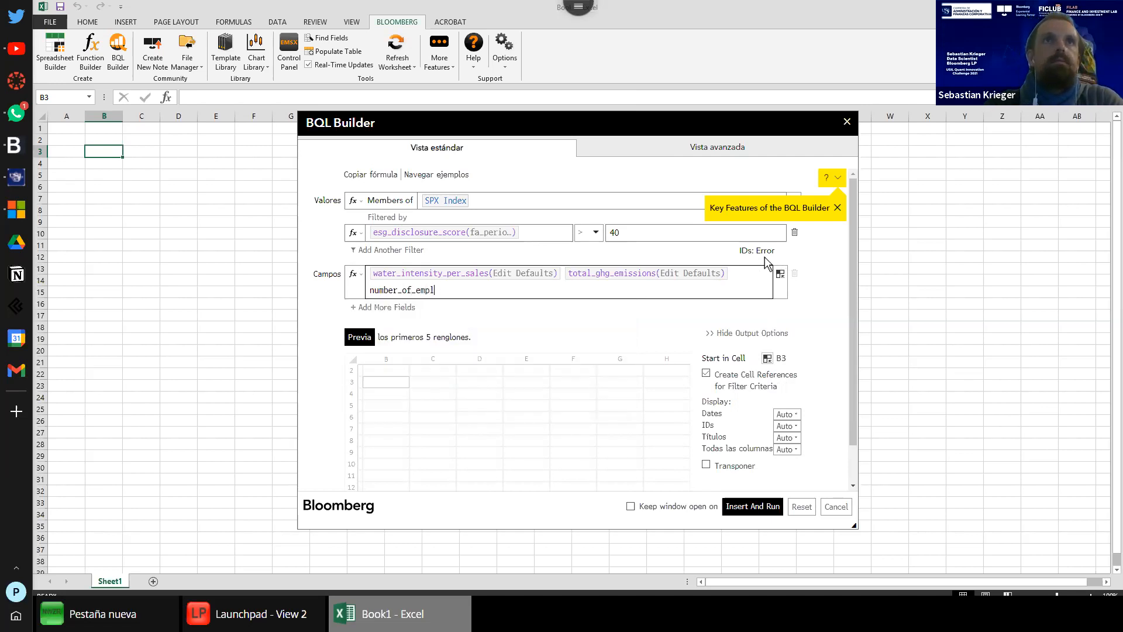
key("BackSpace")
key("BackSpace")
key("BackSpace")
key("BackSpace")
key("BackSpace")
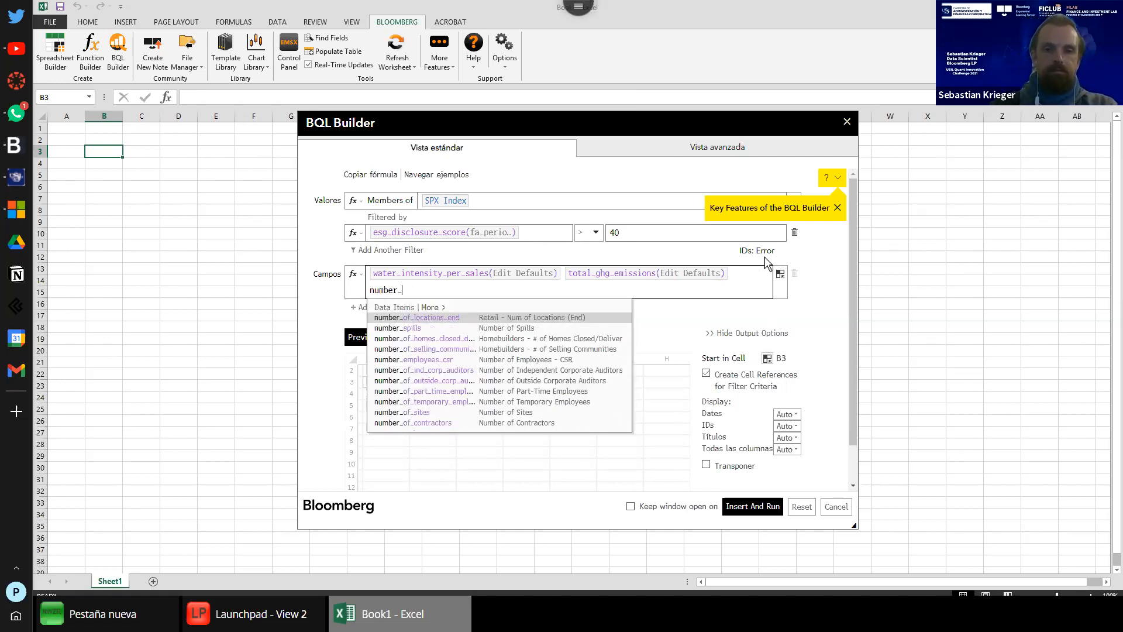
type("of")
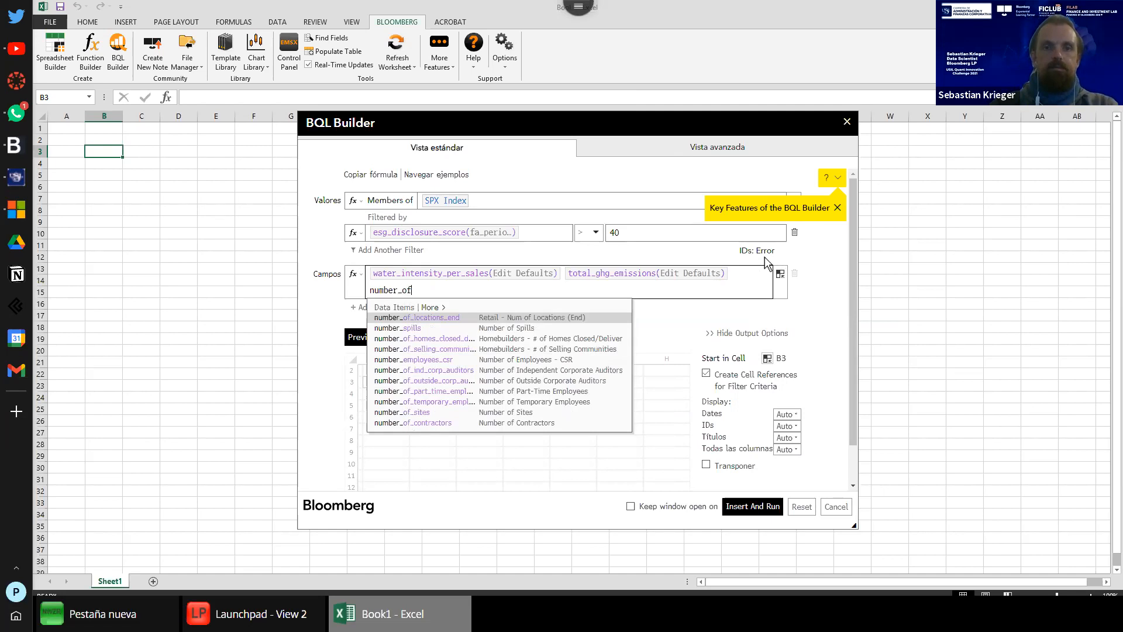
type("_employees")
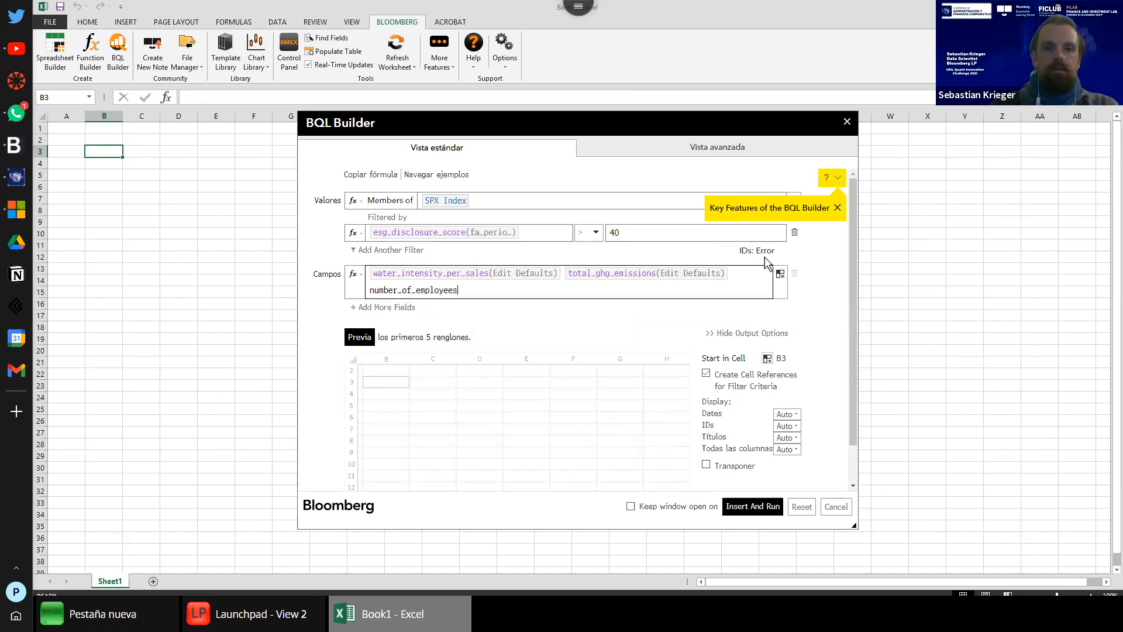
key("BackSpace")
key("BackSpace")
key("BackSpace")
key("BackSpace")
key("BackSpace")
key("BackSpace")
key("BackSpace")
key("BackSpace")
key("BackSpace")
key("BackSpace")
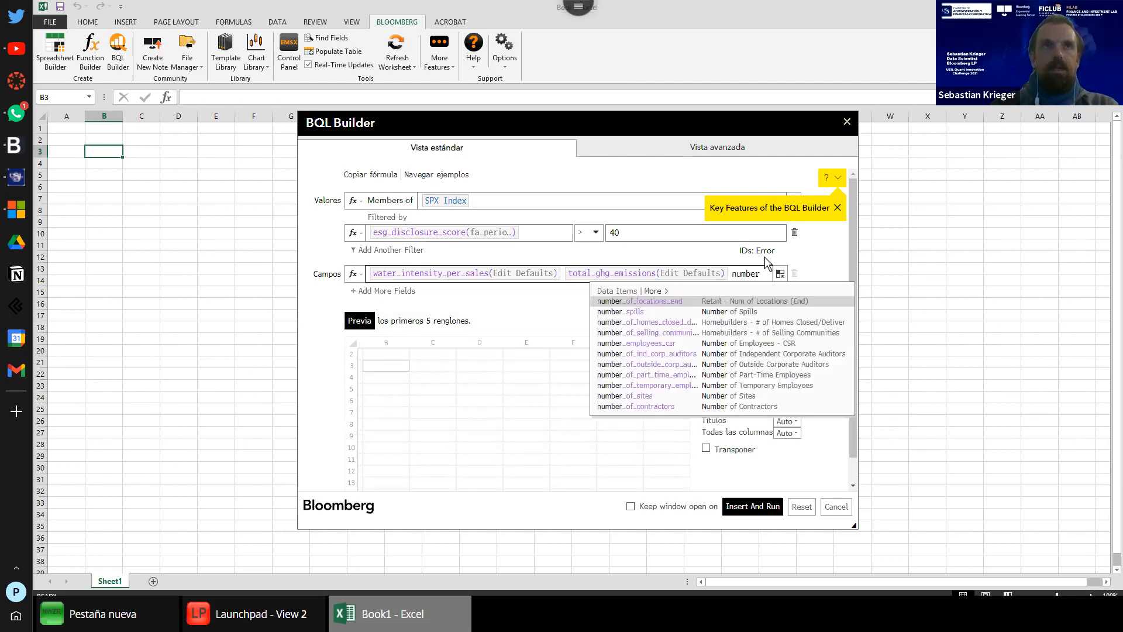
Step: Add number_employees_csr and net_income to the query's fields and preview the first rows
left_click(704, 344)
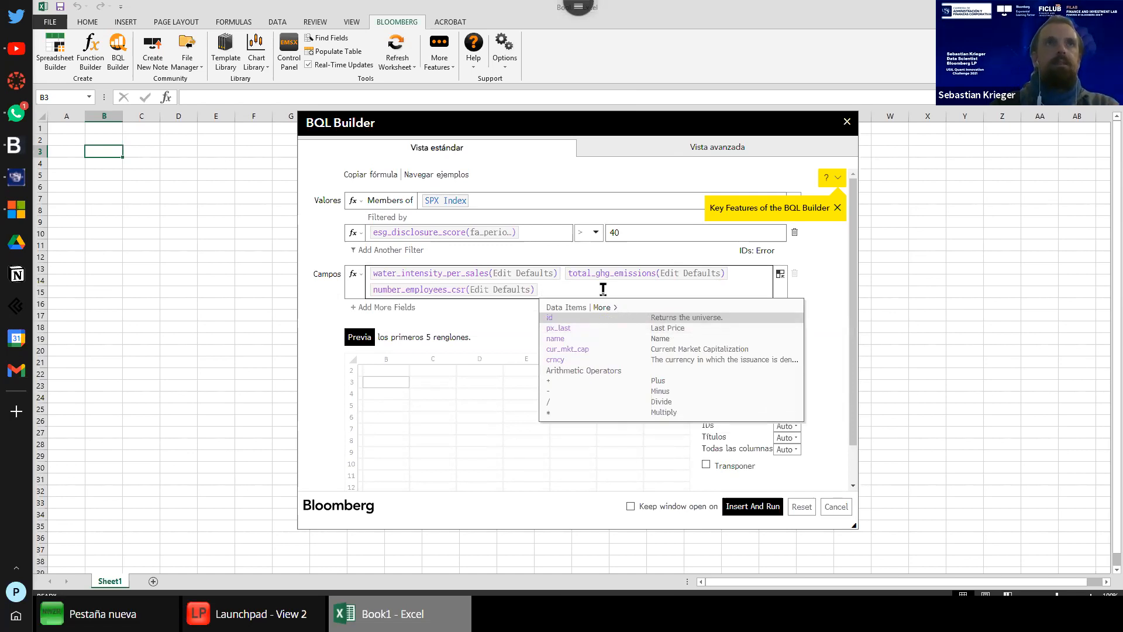
type("net")
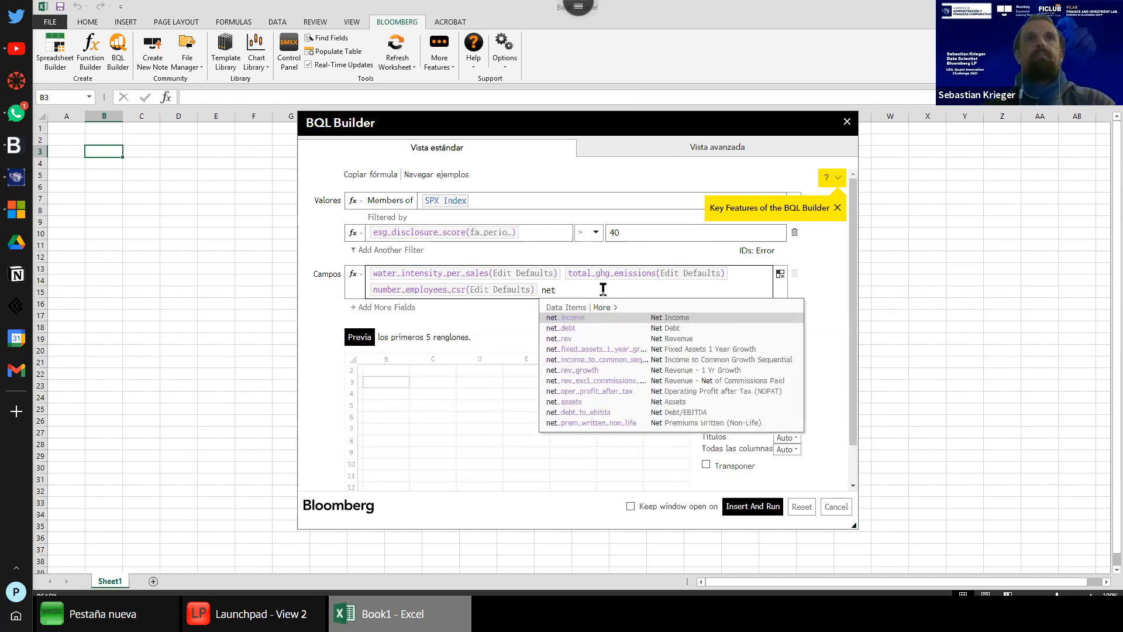
left_click(636, 314)
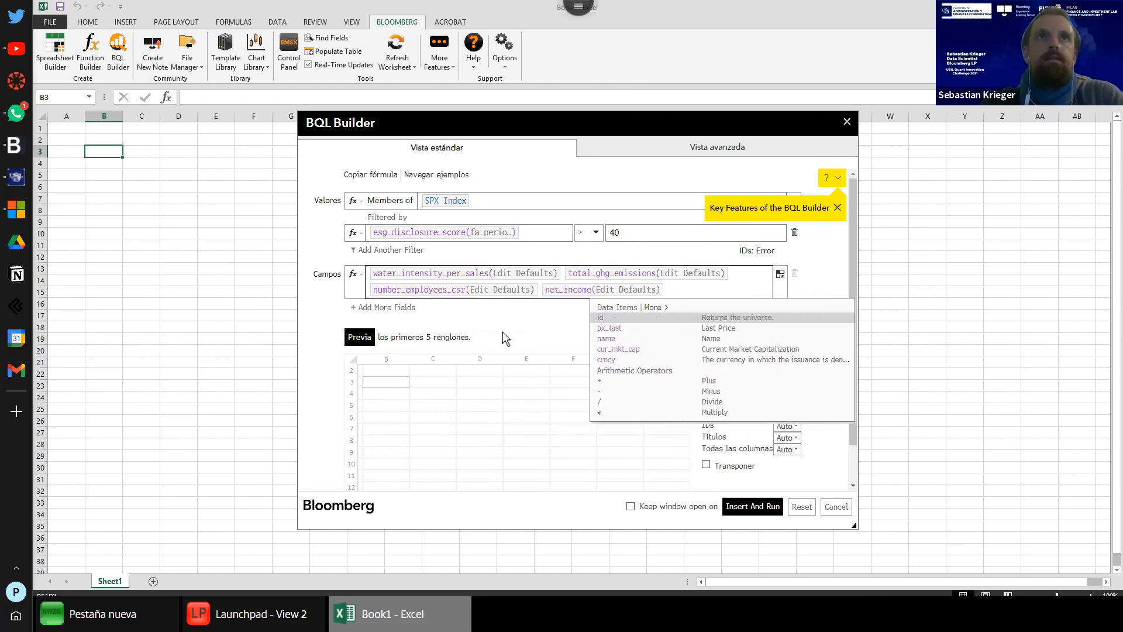
left_click(508, 310)
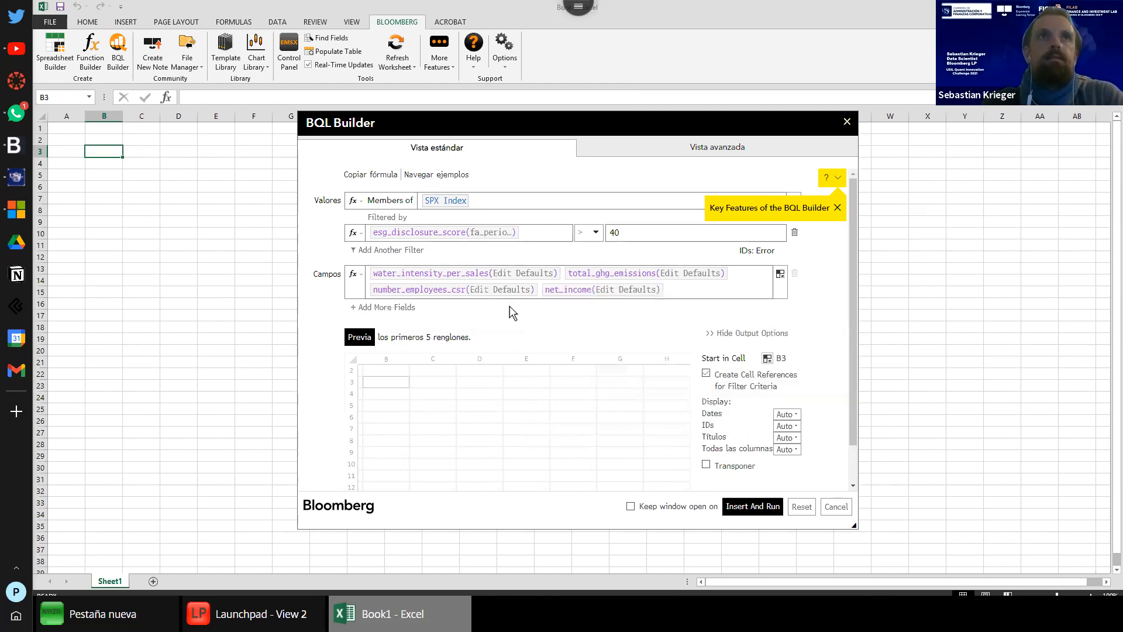
left_click(359, 336)
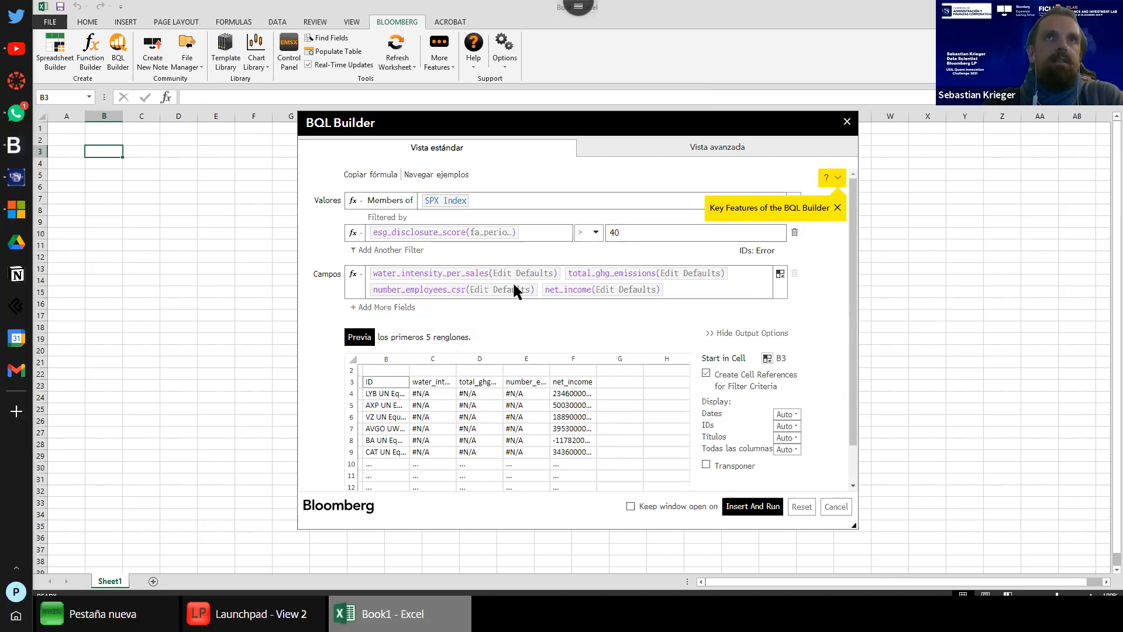
Step: Set the period offset to -2 for all fields, save the parameters and refresh the preview
left_click(674, 290)
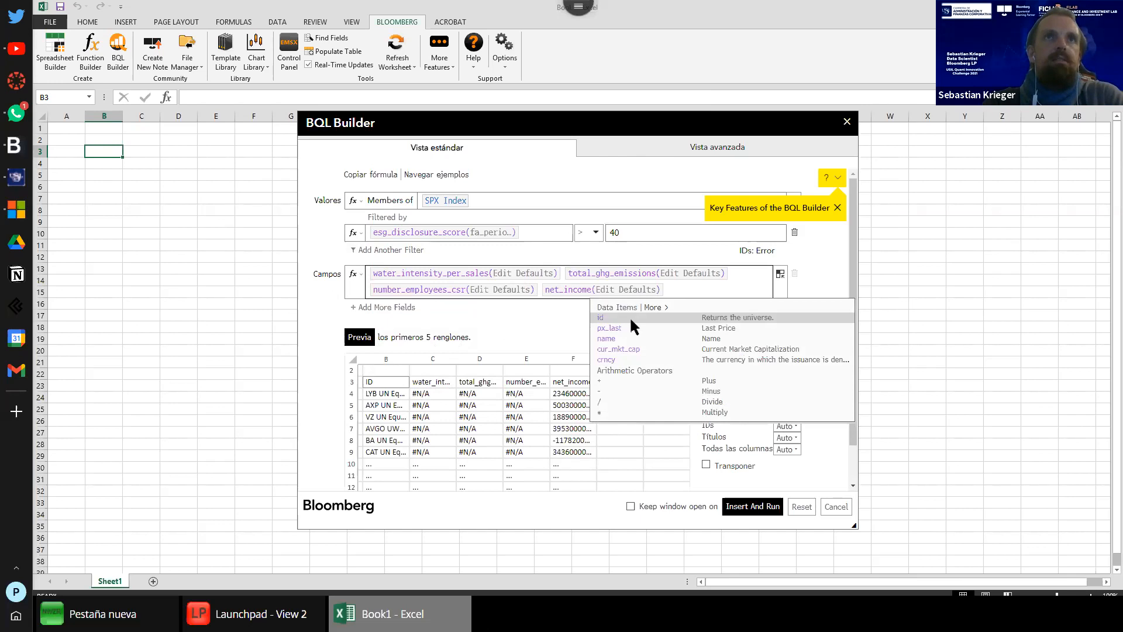
left_click(530, 271)
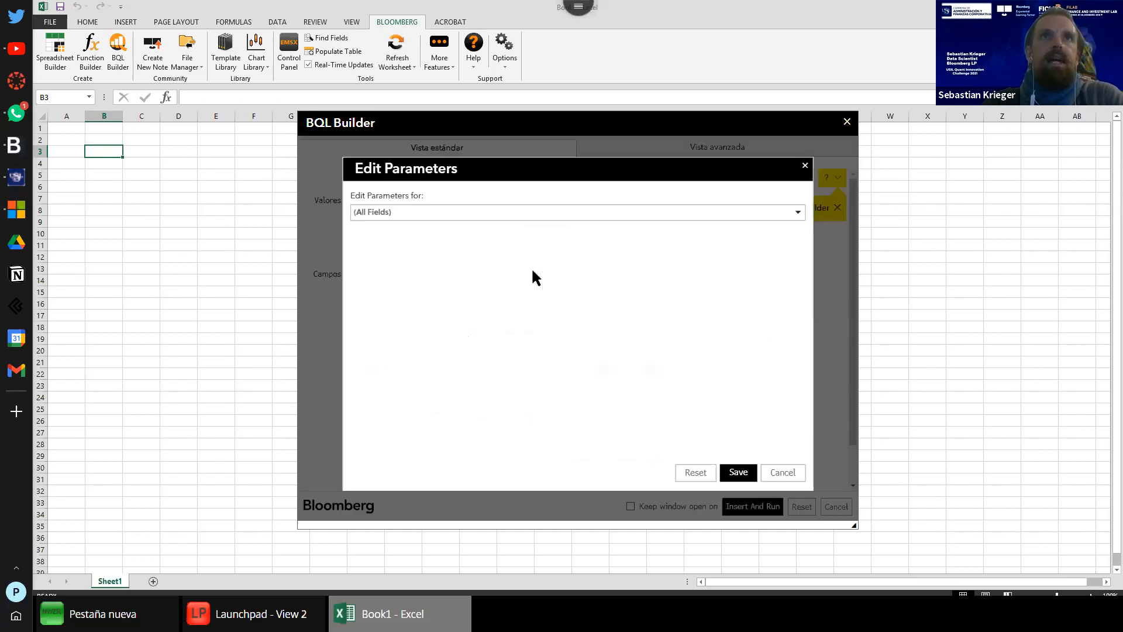
left_click(569, 269)
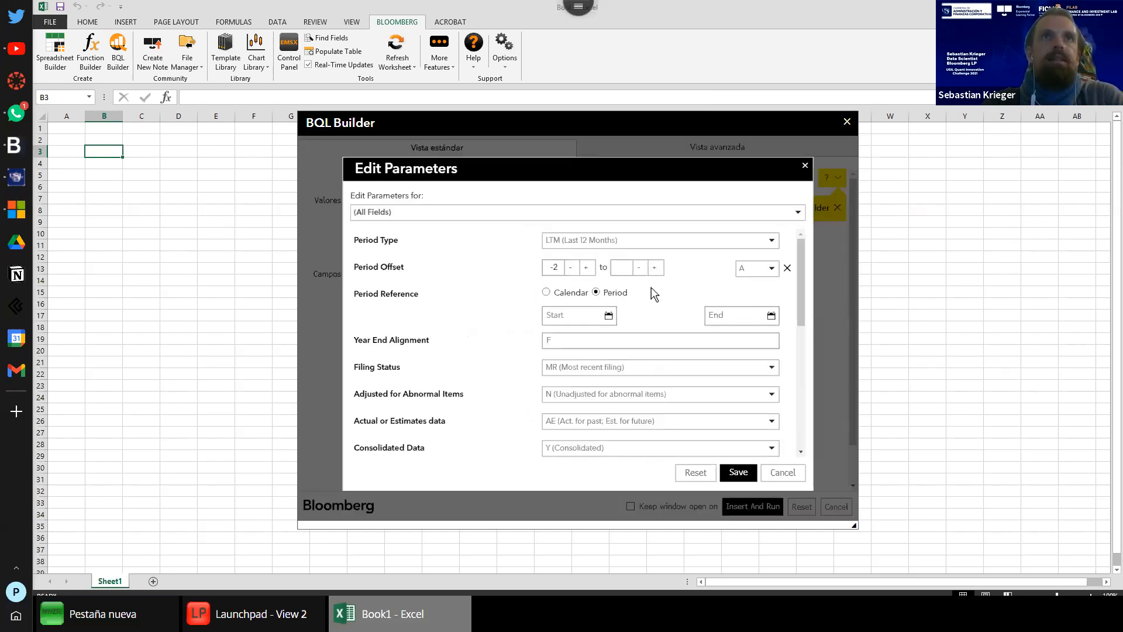
left_click(738, 472)
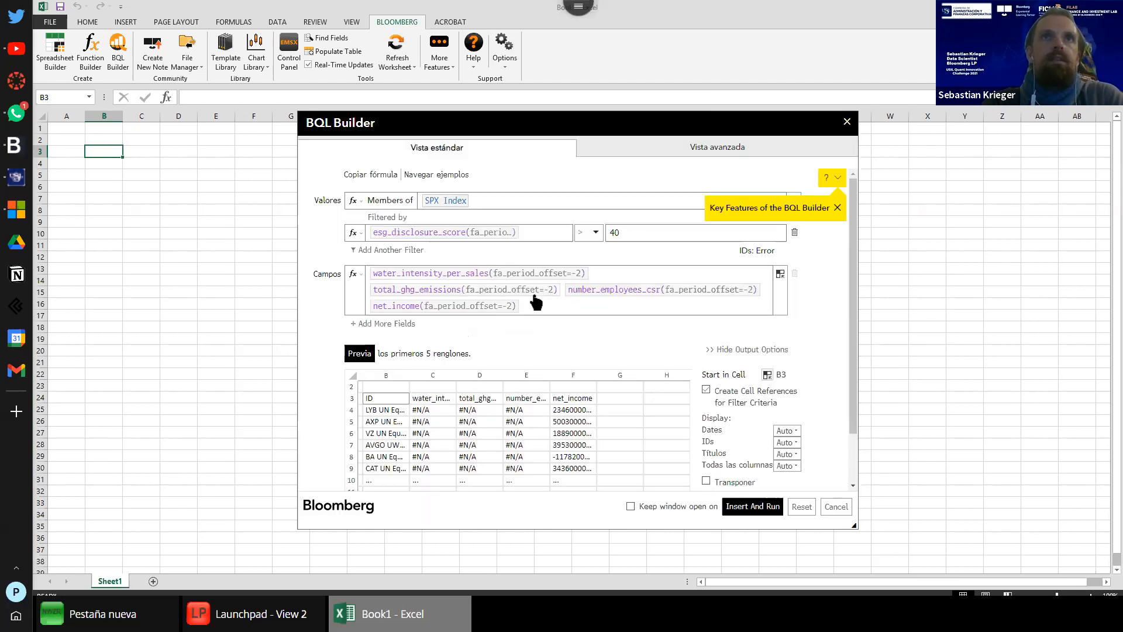
left_click(359, 353)
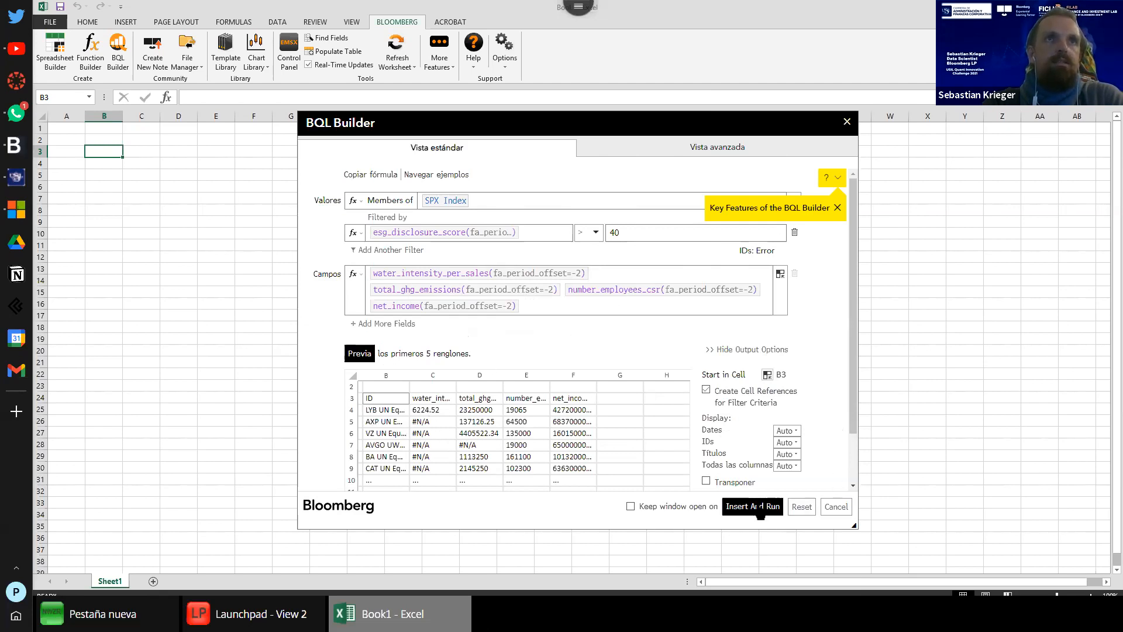
Step: Insert and run the query in cell B3 and widen column B to fit the security IDs
left_click(759, 506)
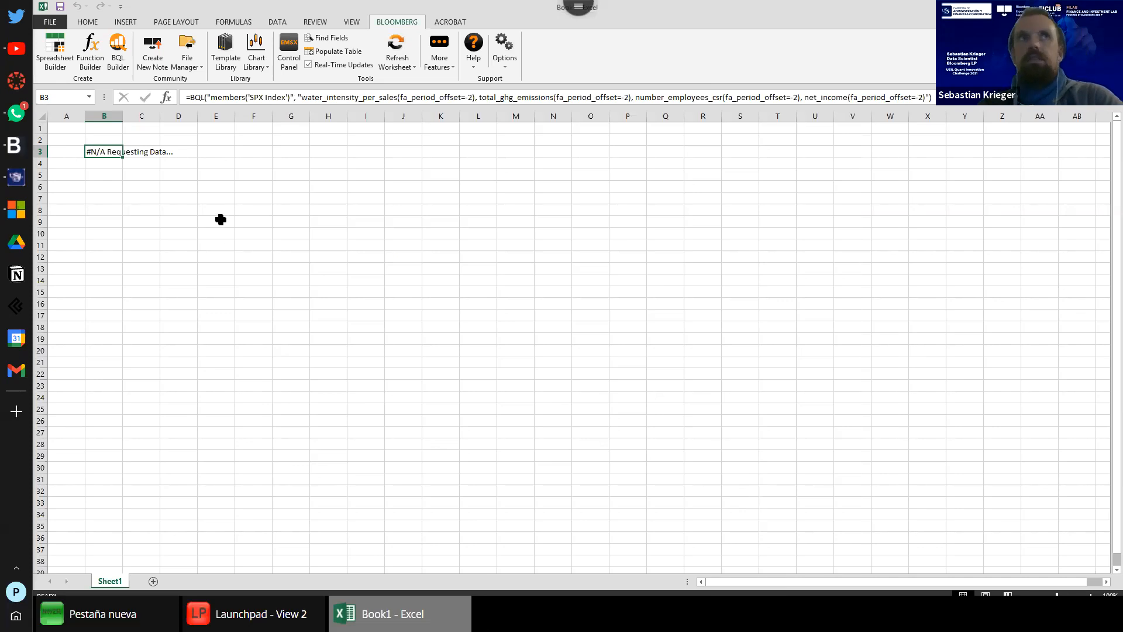
scroll(333, 318, "down", 5)
scroll(313, 344, "down", 8)
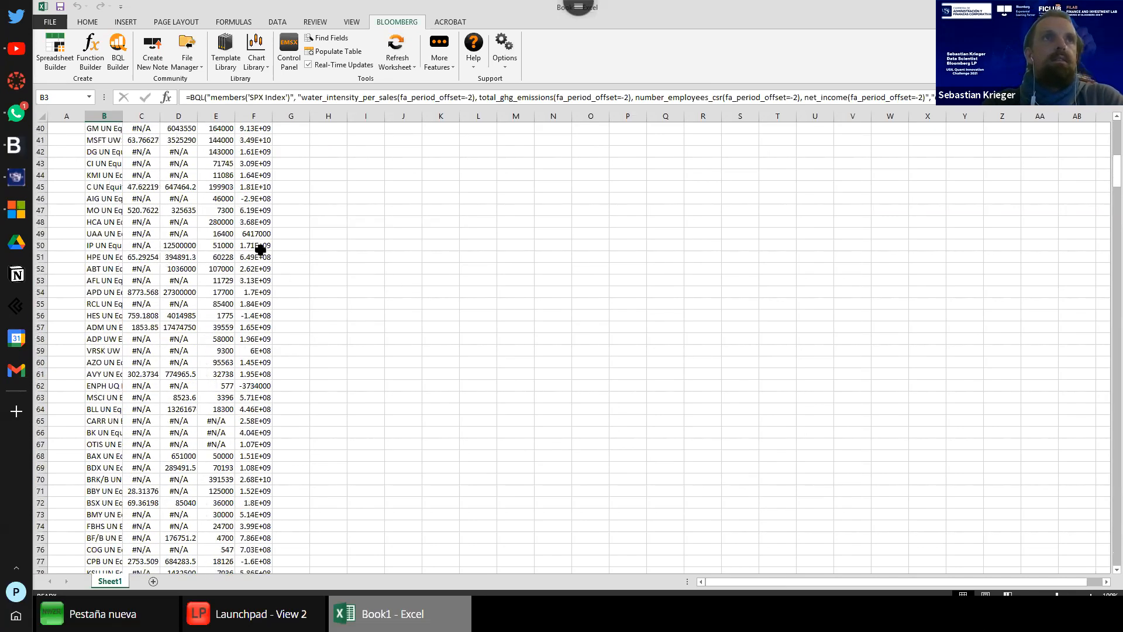
scroll(260, 249, "up", 13)
left_click_drag(123, 115, 150, 117)
Step: Convert the whole result range starting at B3 into a table, accepting that header formulas become static text
left_click_drag(100, 152, 285, 504)
scroll(215, 257, "up", 2)
left_click(119, 164)
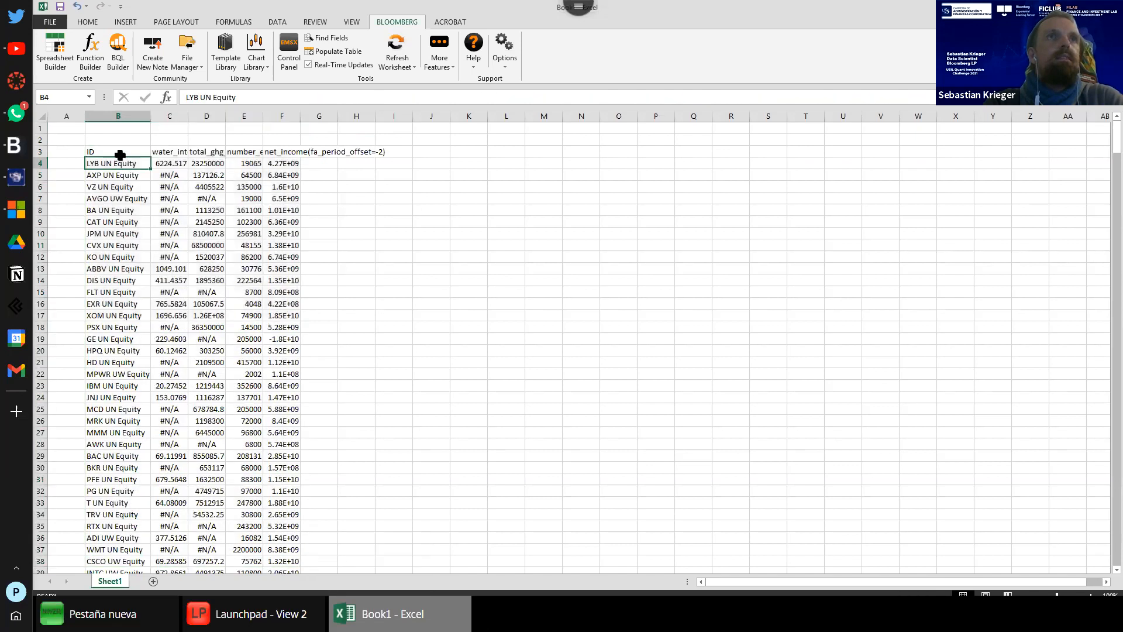
left_click(120, 153)
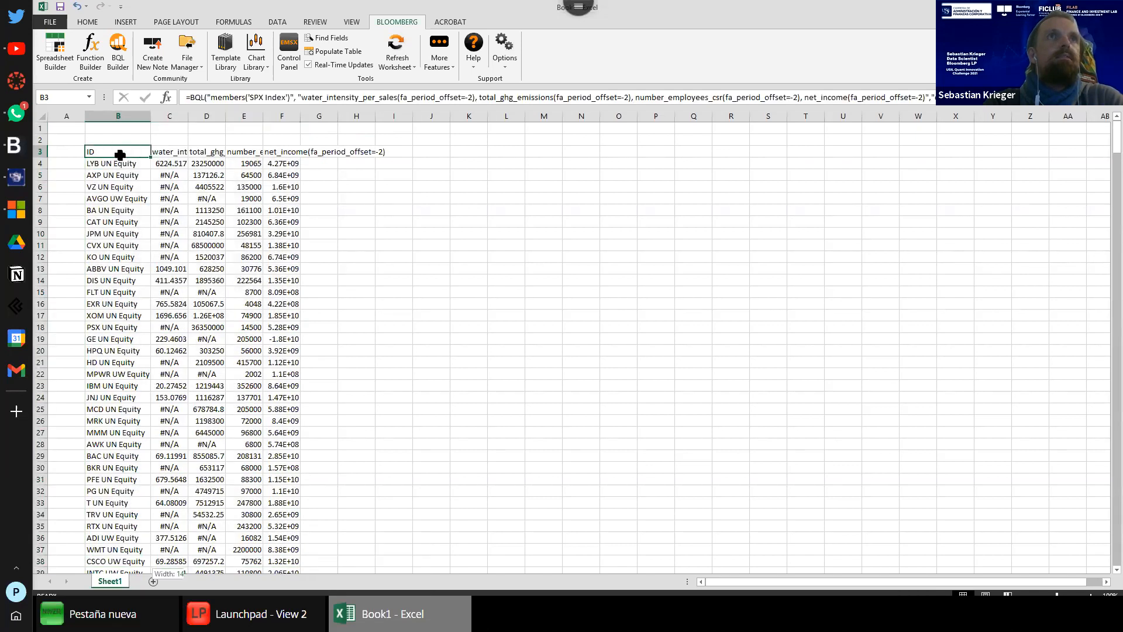
key("ctrl+shift+Down")
key("ctrl+shift+Right")
key("ctrl+q")
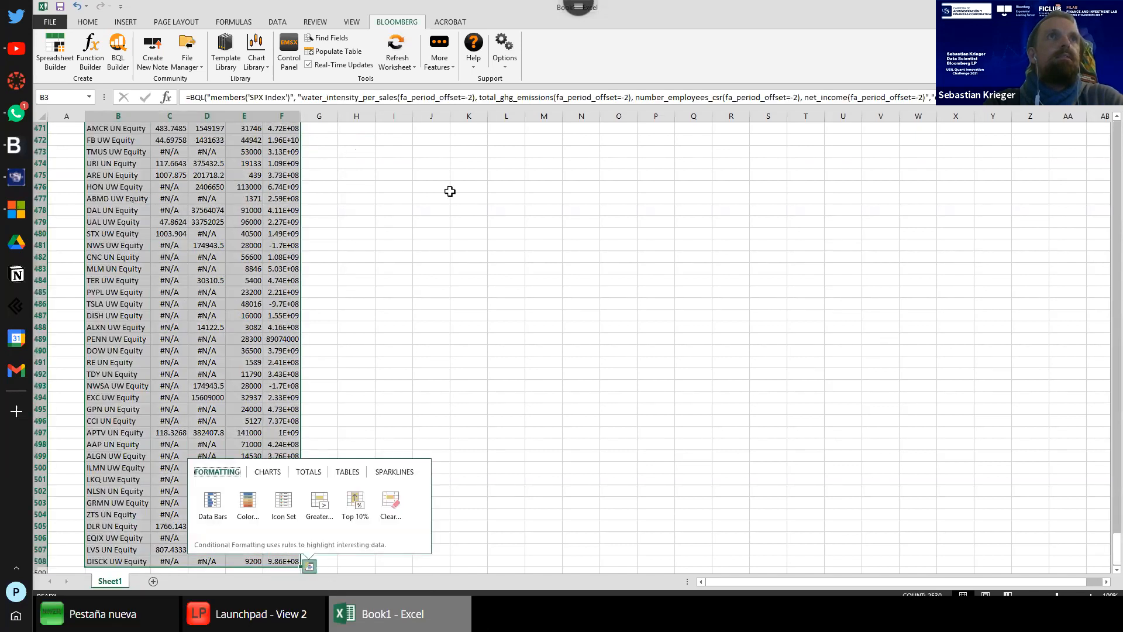
left_click(348, 471)
left_click(221, 490)
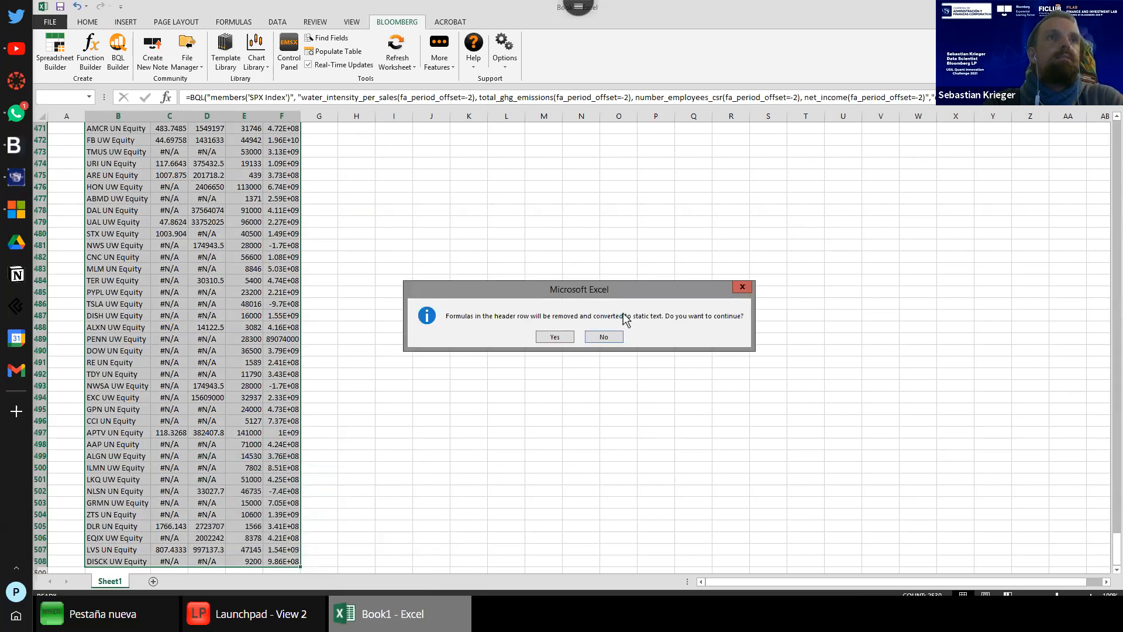
left_click(566, 337)
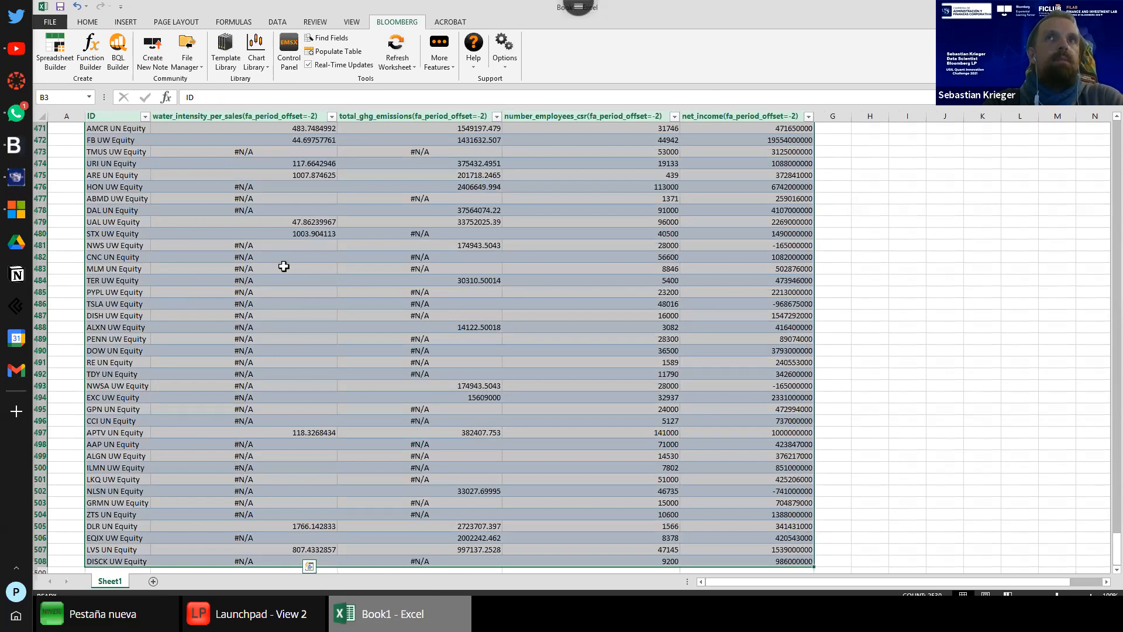
Step: Sort the table by the ID column from A to Z and look through the sorted rows
left_click(318, 262)
scroll(800, 297, "up", 11)
left_click(800, 298)
scroll(384, 266, "up", 4)
scroll(445, 294, "up", 20)
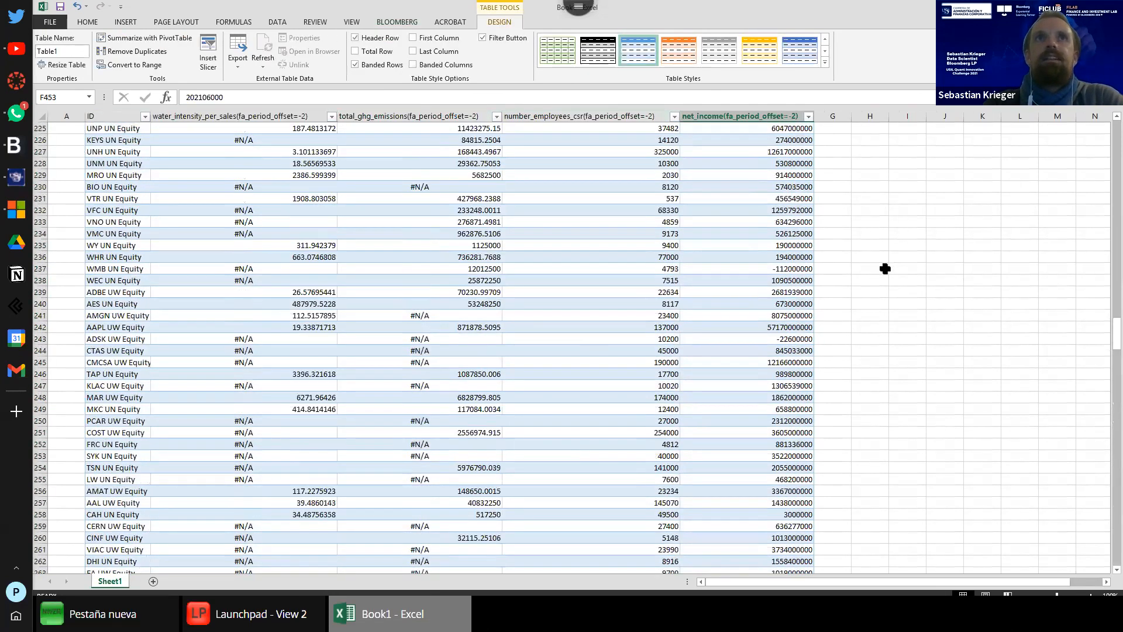
scroll(885, 269, "up", 20)
left_click_drag(1116, 234, 1105, 141)
left_click(238, 151)
left_click(238, 153)
left_click(145, 152)
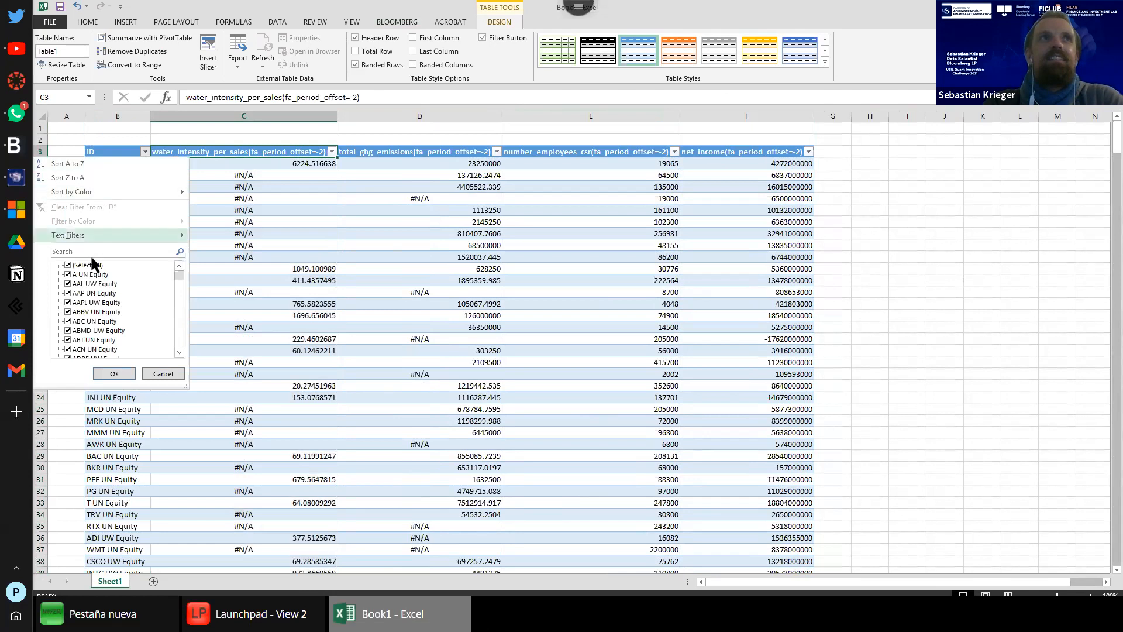
left_click(165, 374)
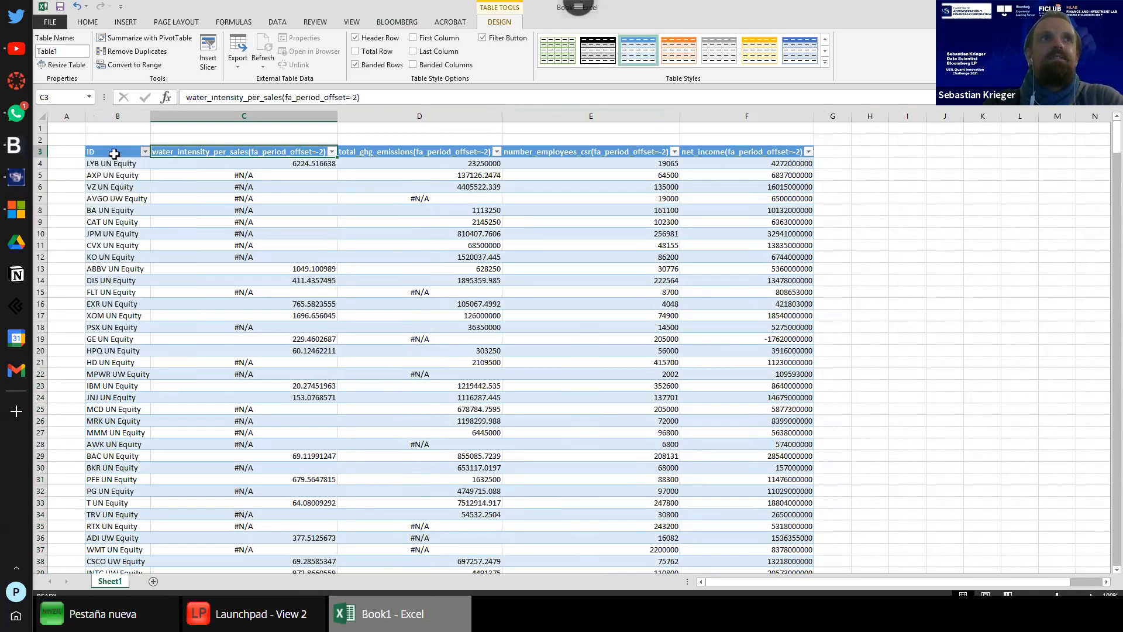
left_click(144, 152)
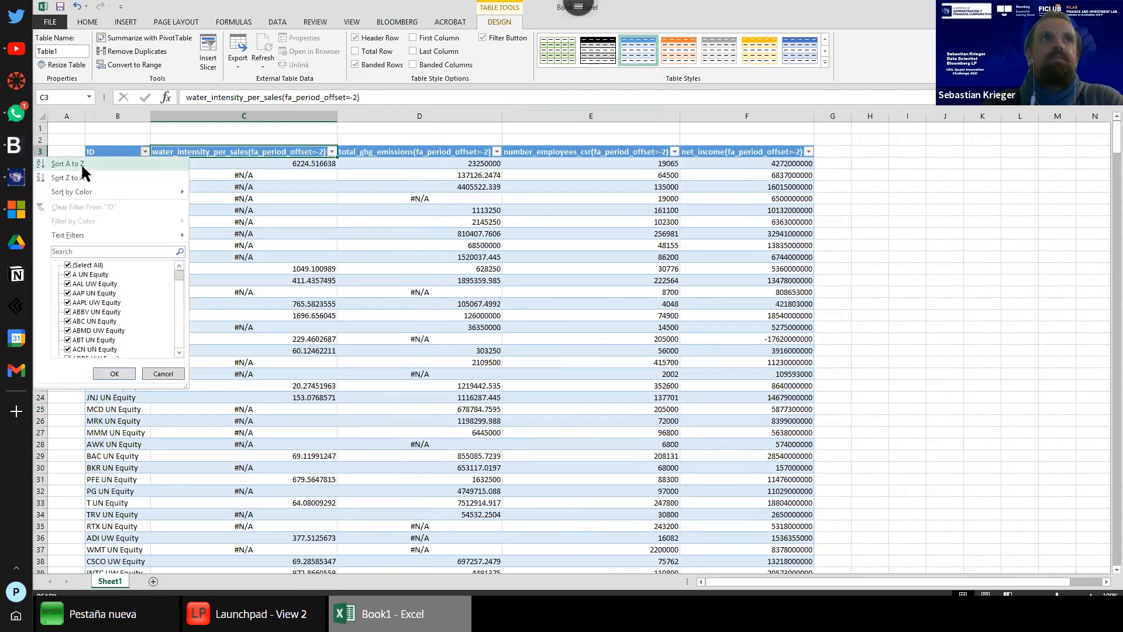
left_click(68, 164)
scroll(123, 203, "down", 20)
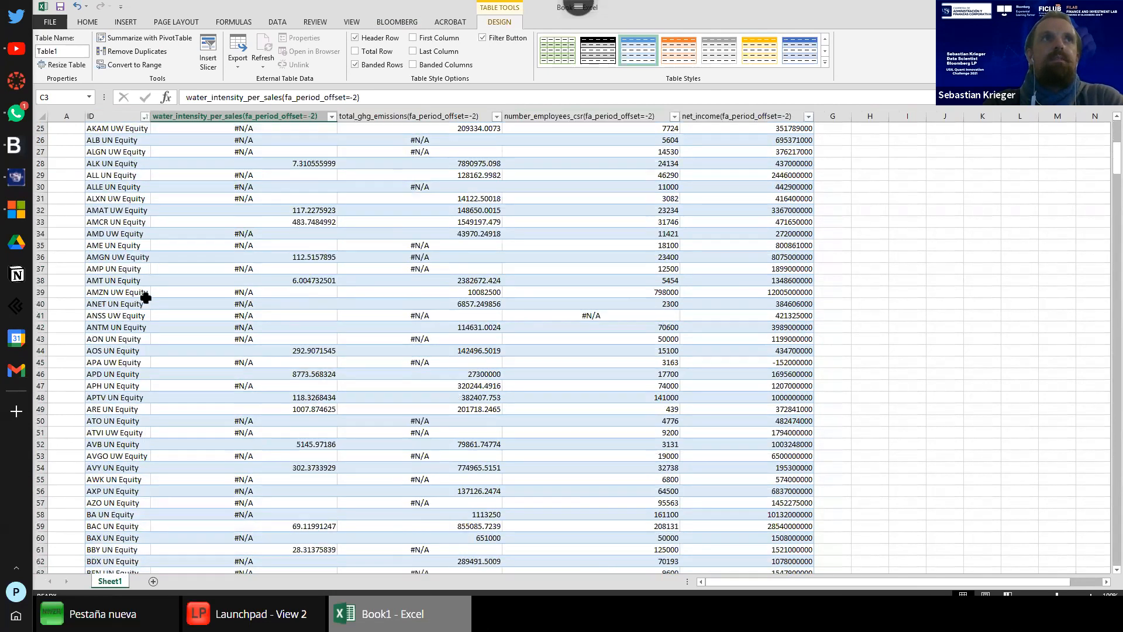
scroll(121, 324, "down", 15)
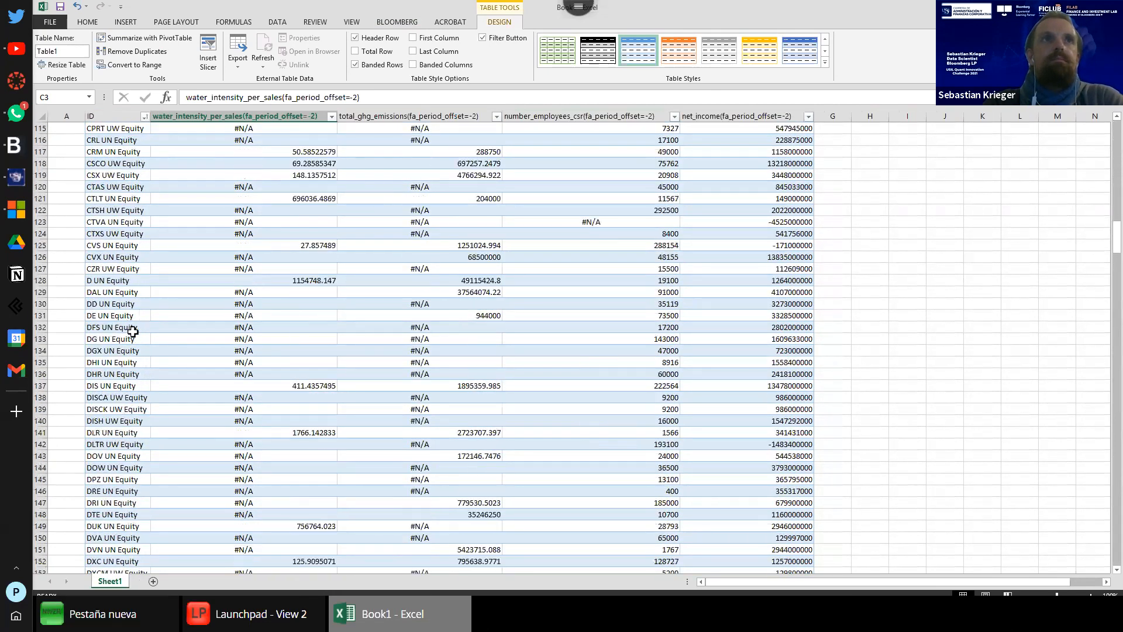
scroll(175, 330, "up", 20)
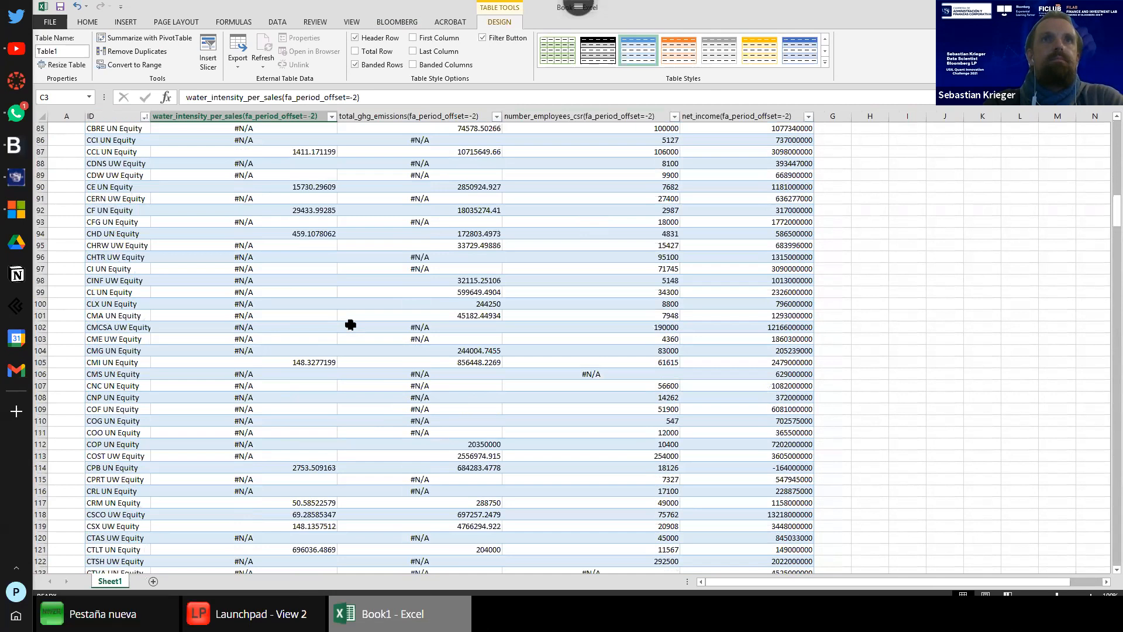
scroll(418, 310, "up", 17)
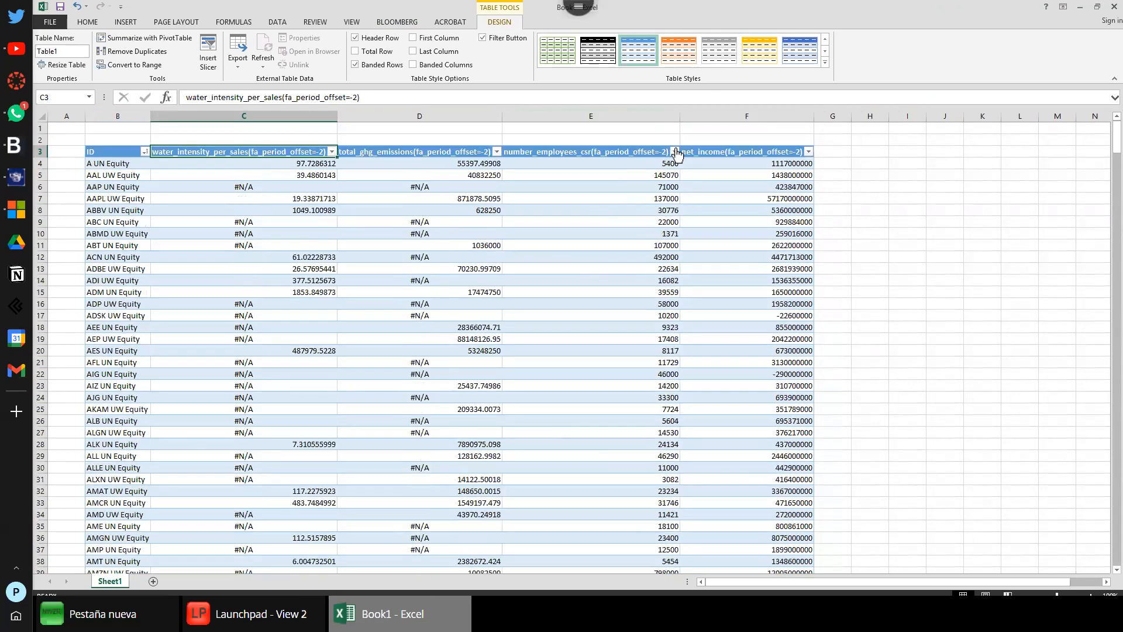
Step: Narrow the number_employees_csr, total_ghg_emissions and water_intensity_per_sales columns so the table takes up less width
left_click_drag(680, 118, 575, 116)
left_click(455, 118)
left_click_drag(503, 116, 430, 117)
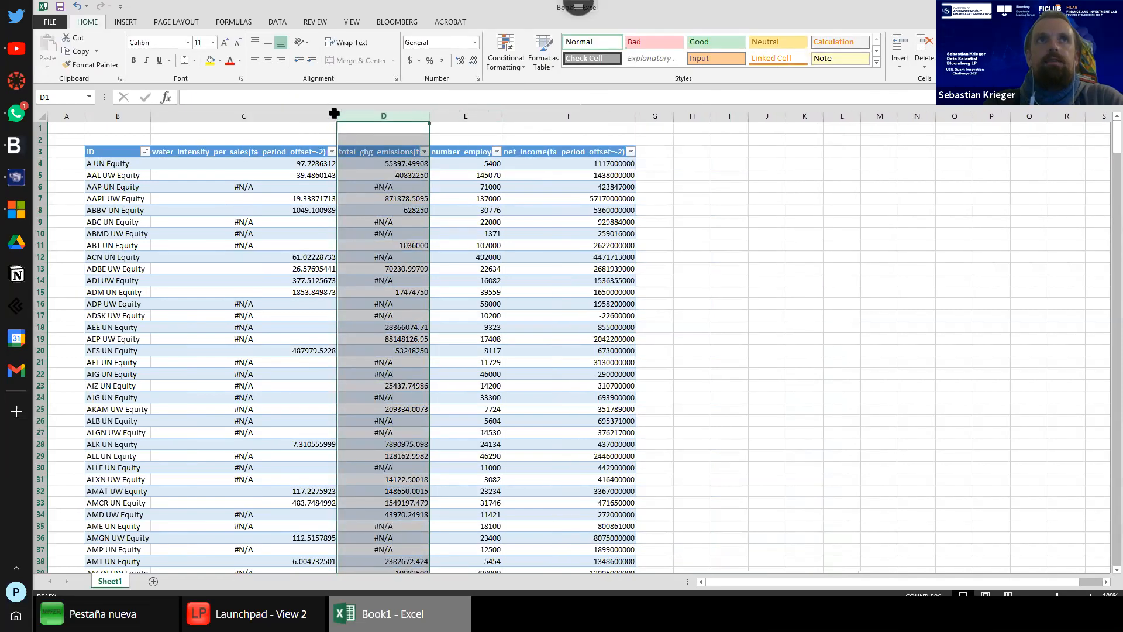
left_click_drag(335, 114, 244, 114)
Step: Rename the table headers in C3 and D3 as "Water intensity" and "GHG Emission"
left_click(199, 151)
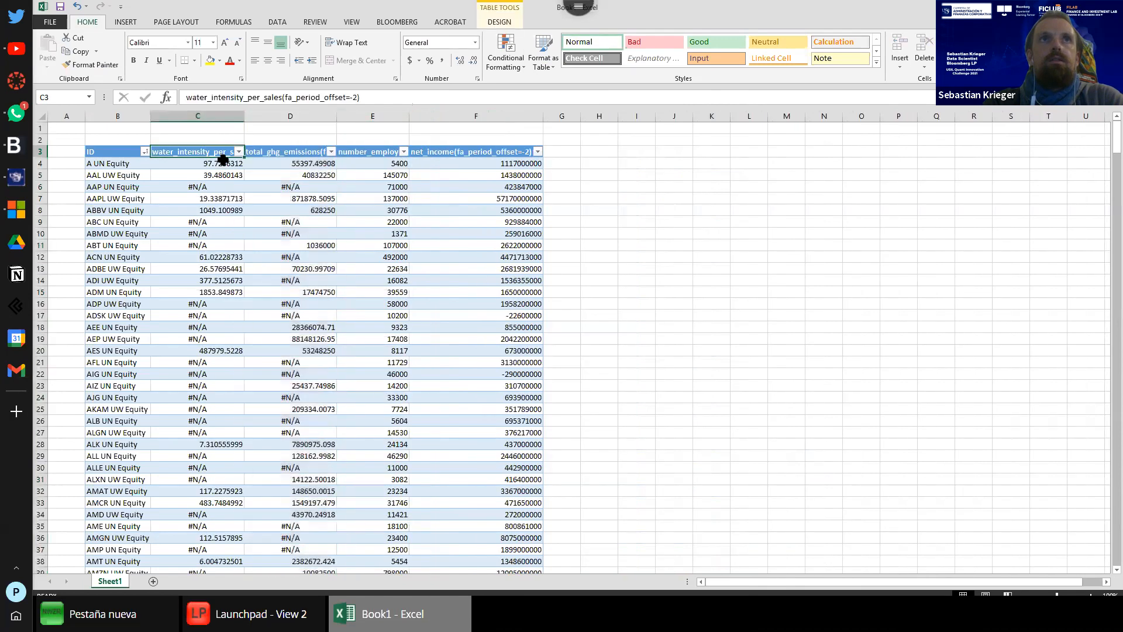
type("Wta")
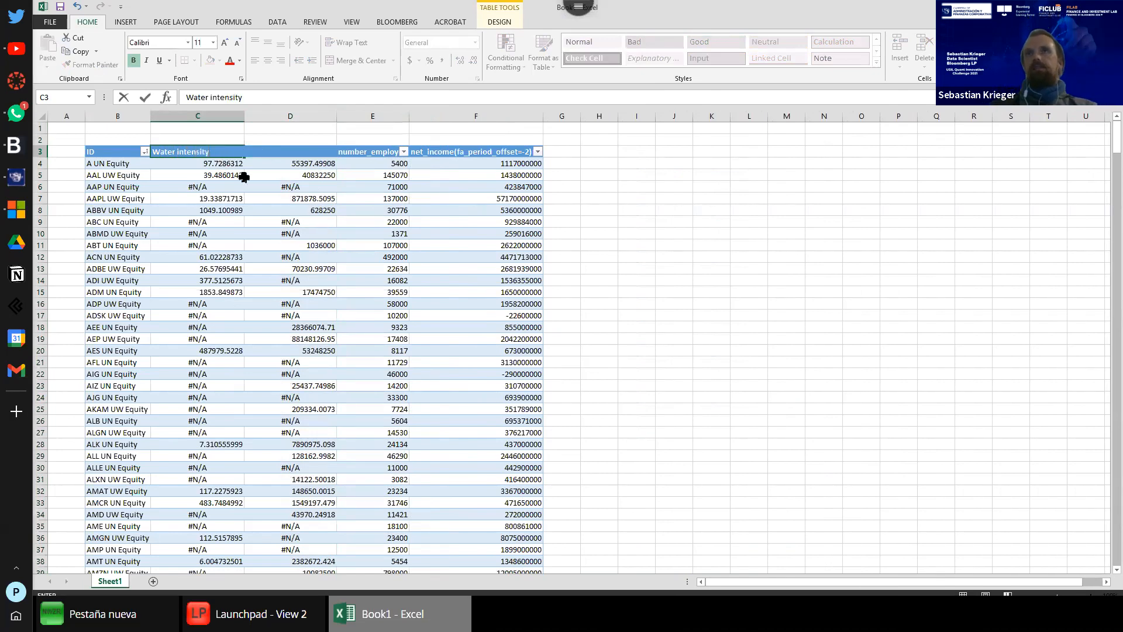
left_click(578, 198)
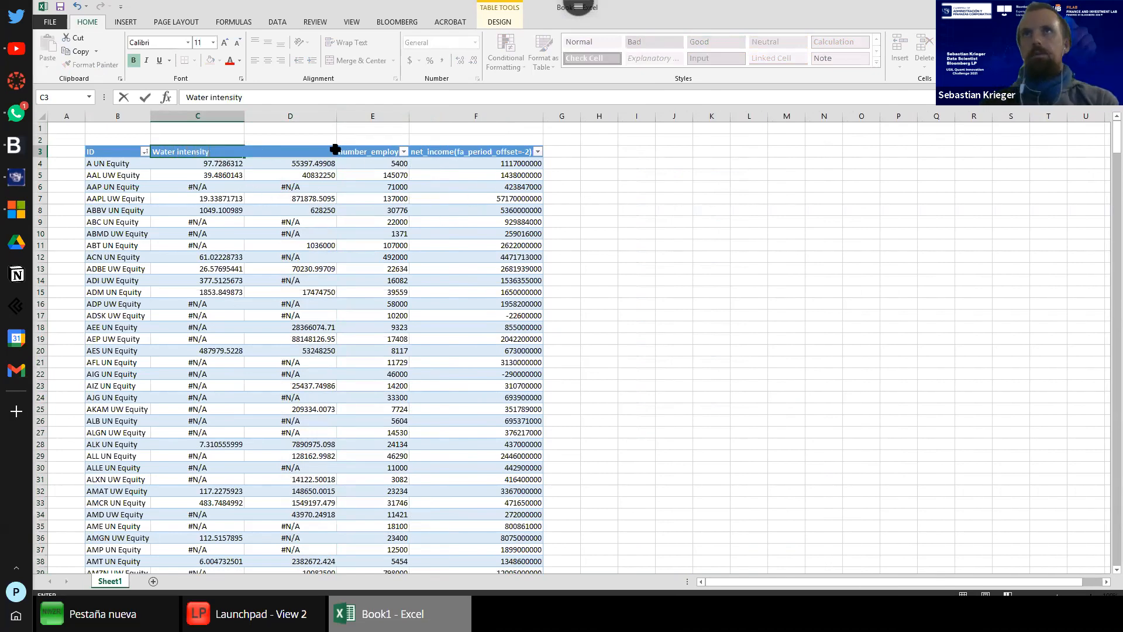
left_click(295, 151)
type("GH")
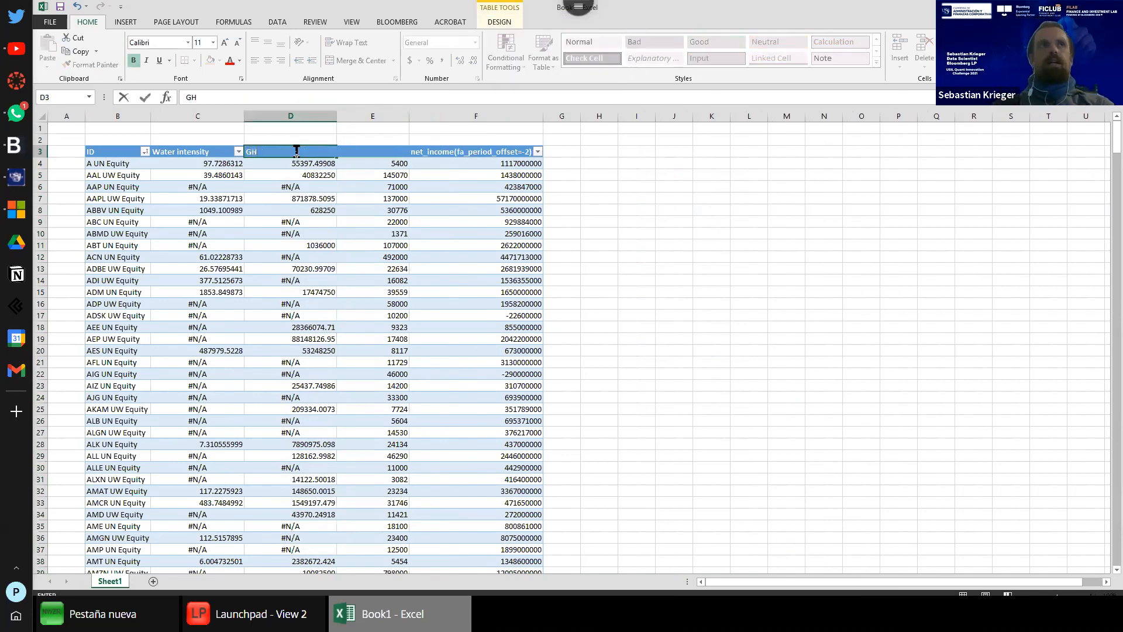
type("G Em")
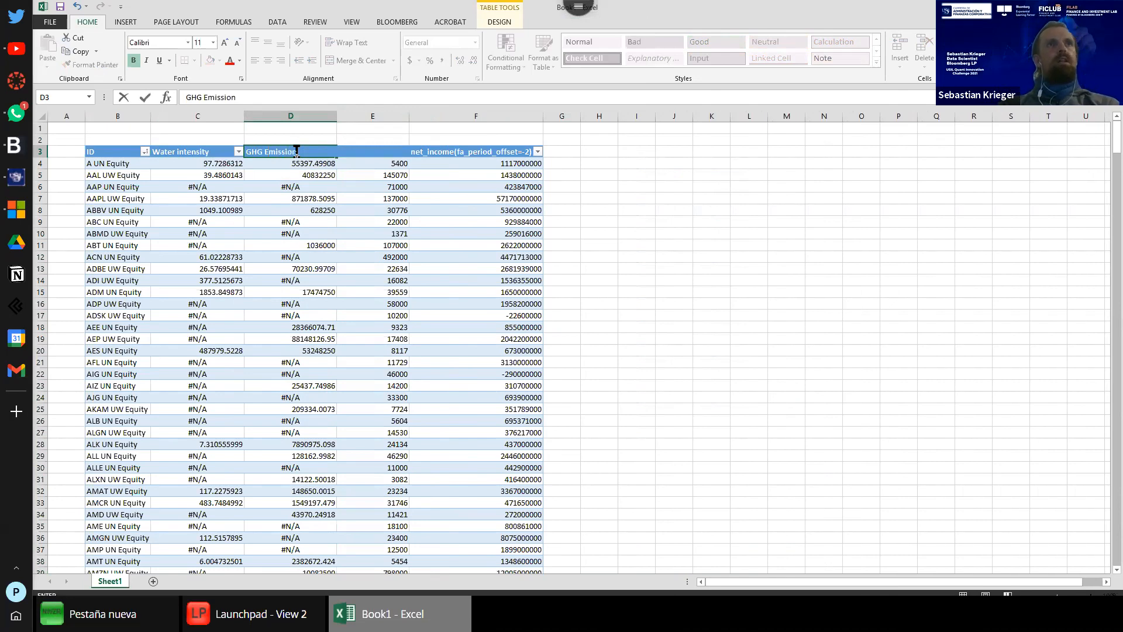
type("ission")
left_click(692, 244)
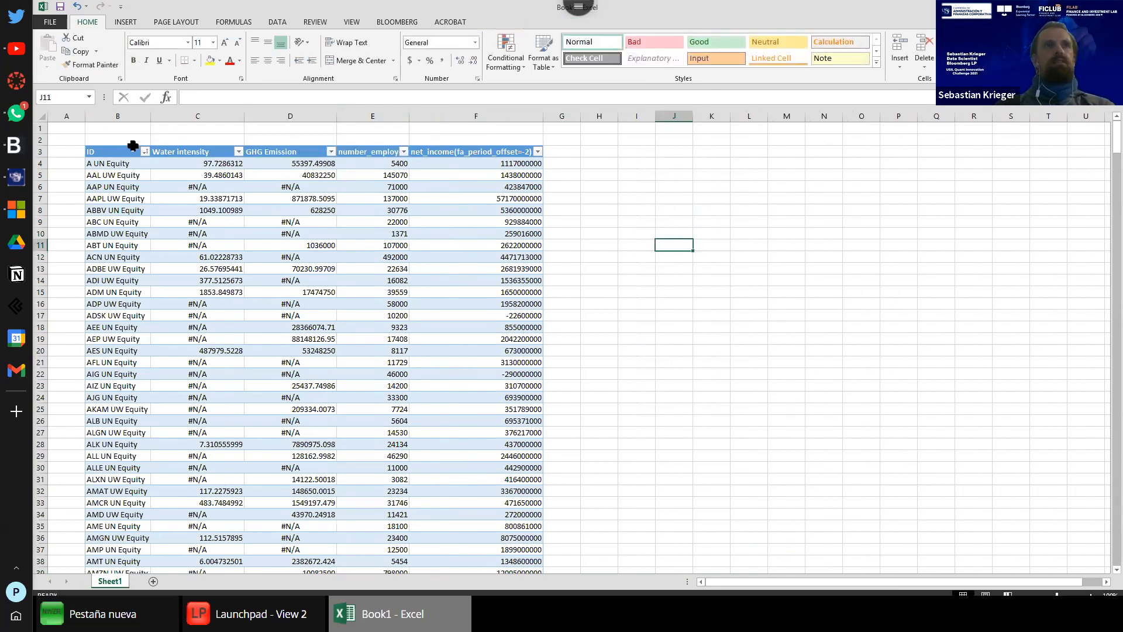
left_click(122, 154)
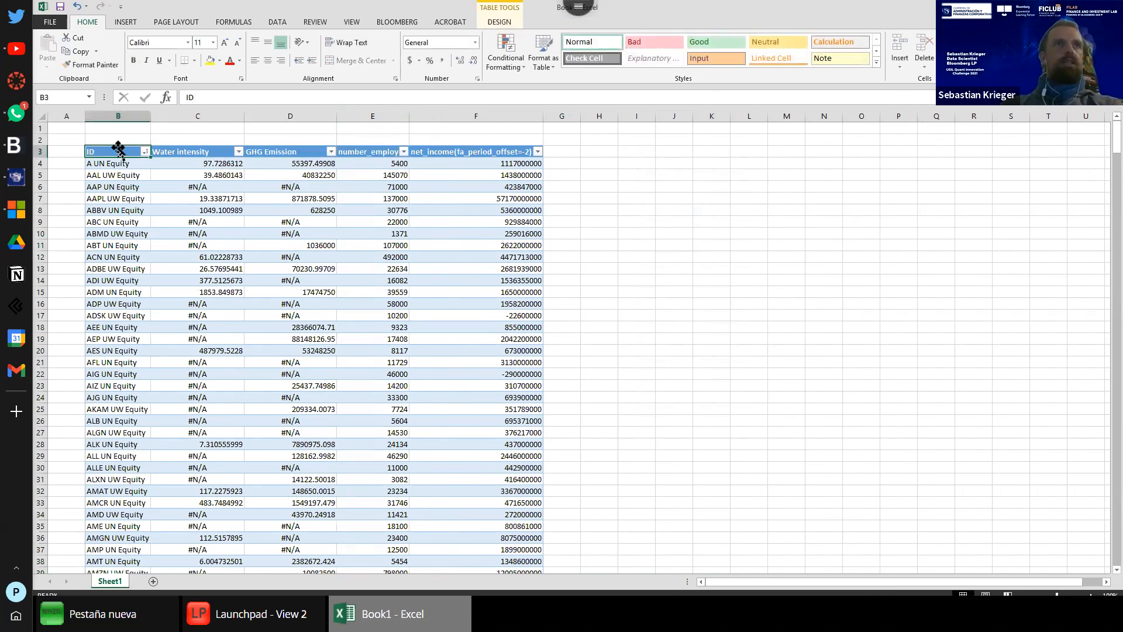
double_click(114, 152)
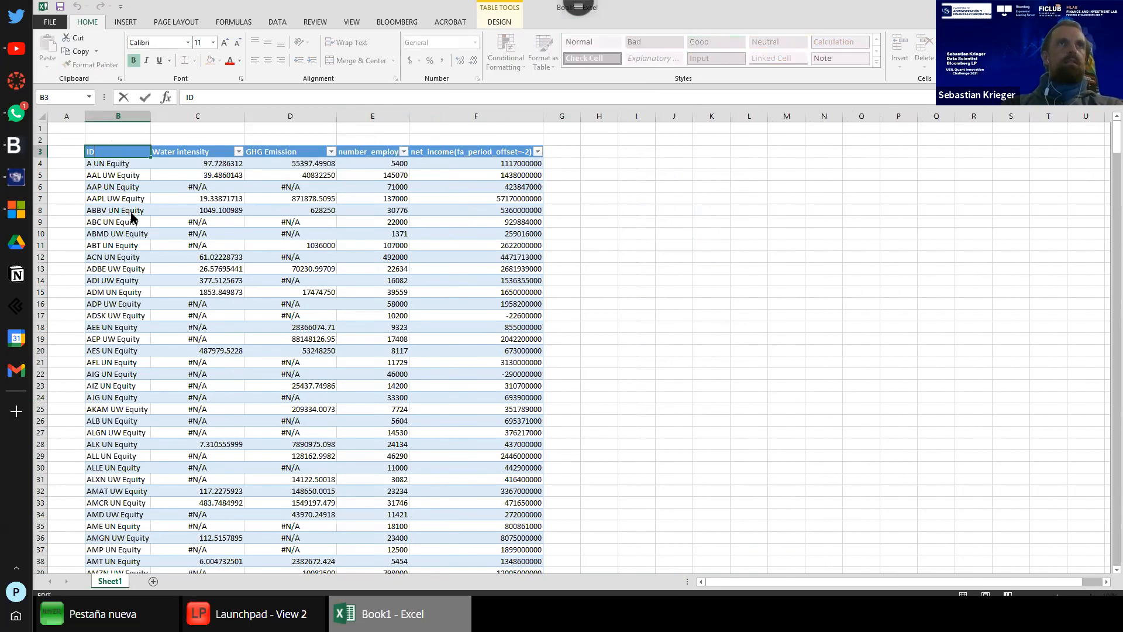
key("Escape")
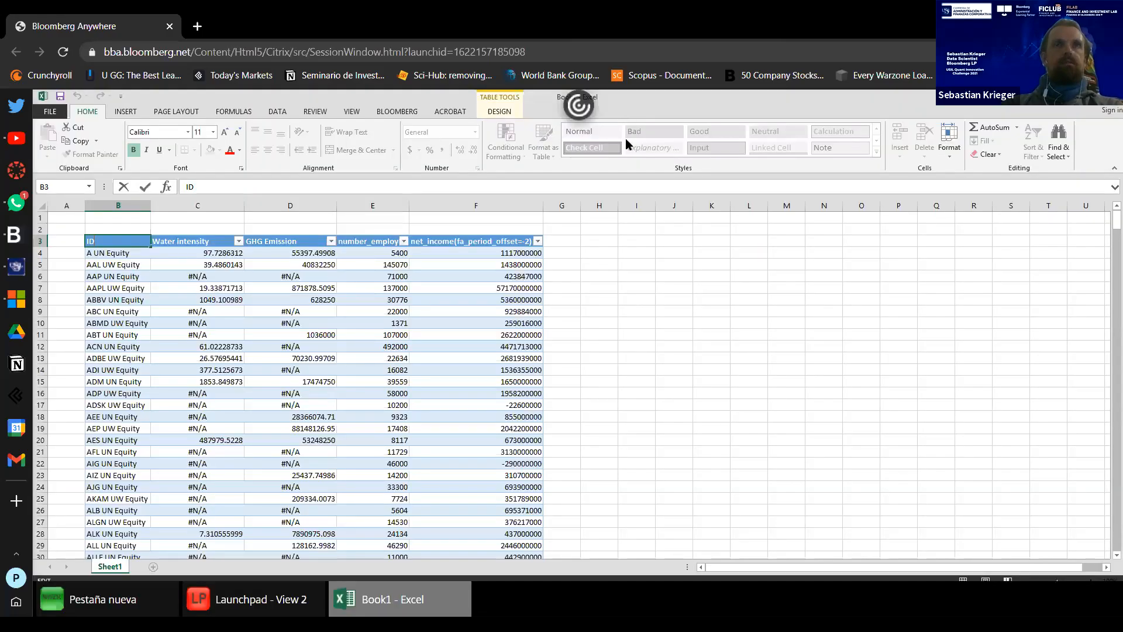
left_click(620, 111)
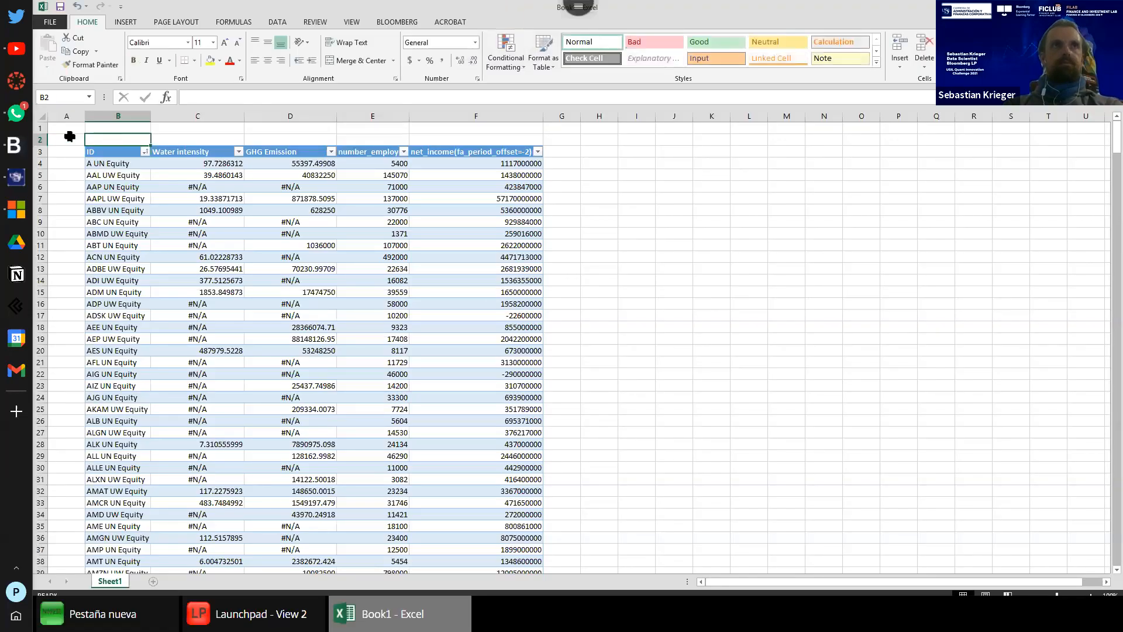
left_click(74, 146)
left_click(117, 140)
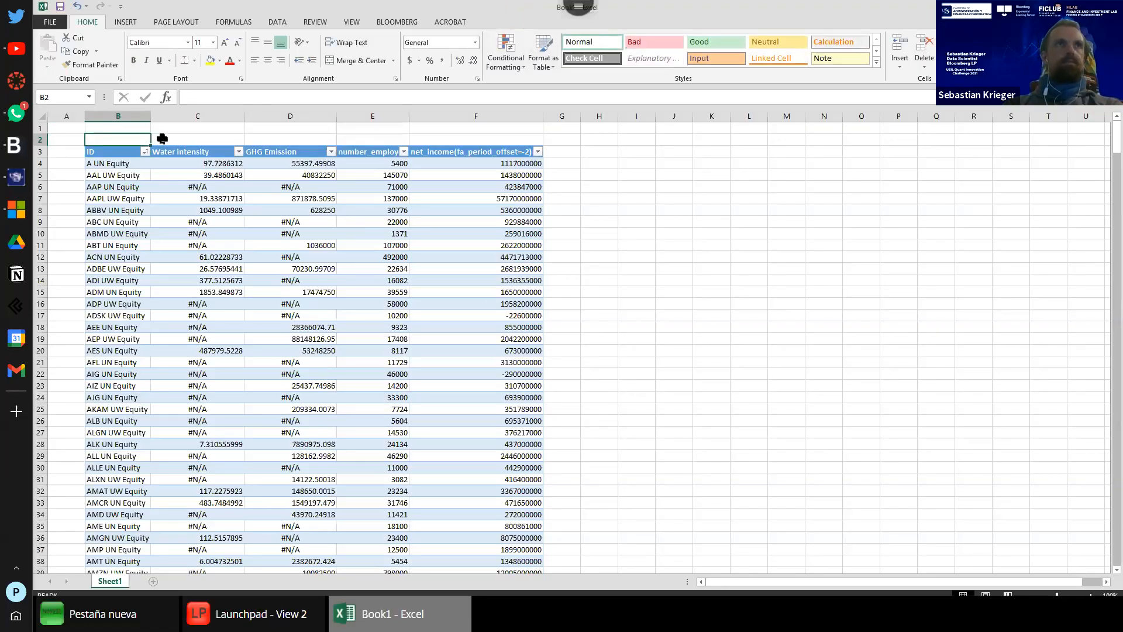
left_click(167, 139)
left_click(122, 153)
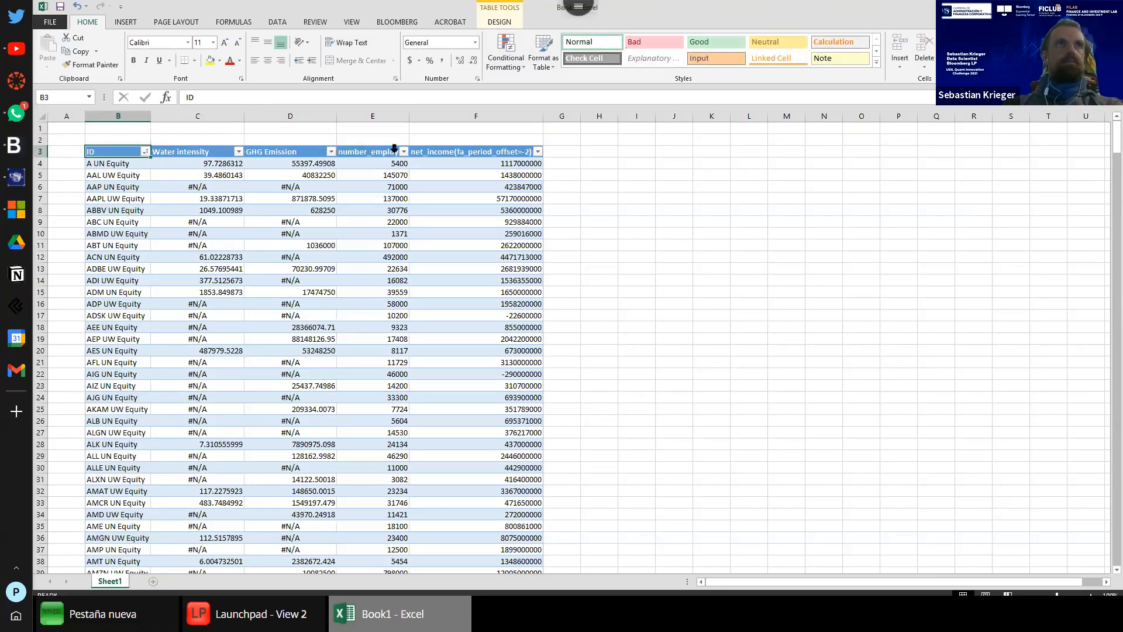
left_click(219, 146)
left_click(436, 232)
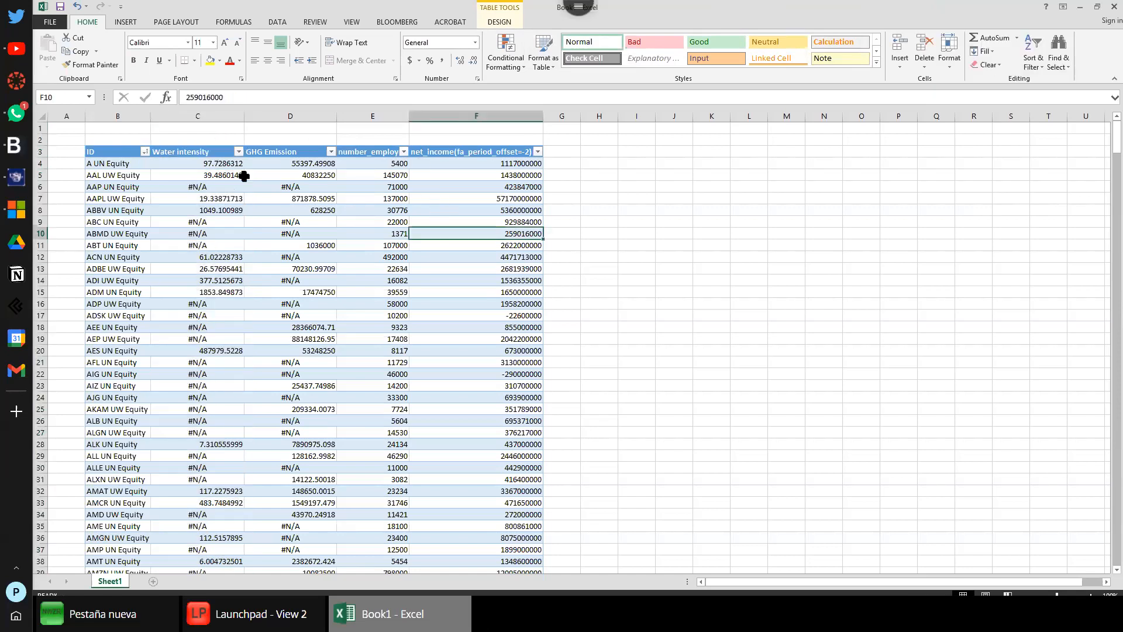
Step: Rename the header in E3 with a label starting "Number employees" and the header in F3 as "Net income"
left_click(372, 148)
type("Nu")
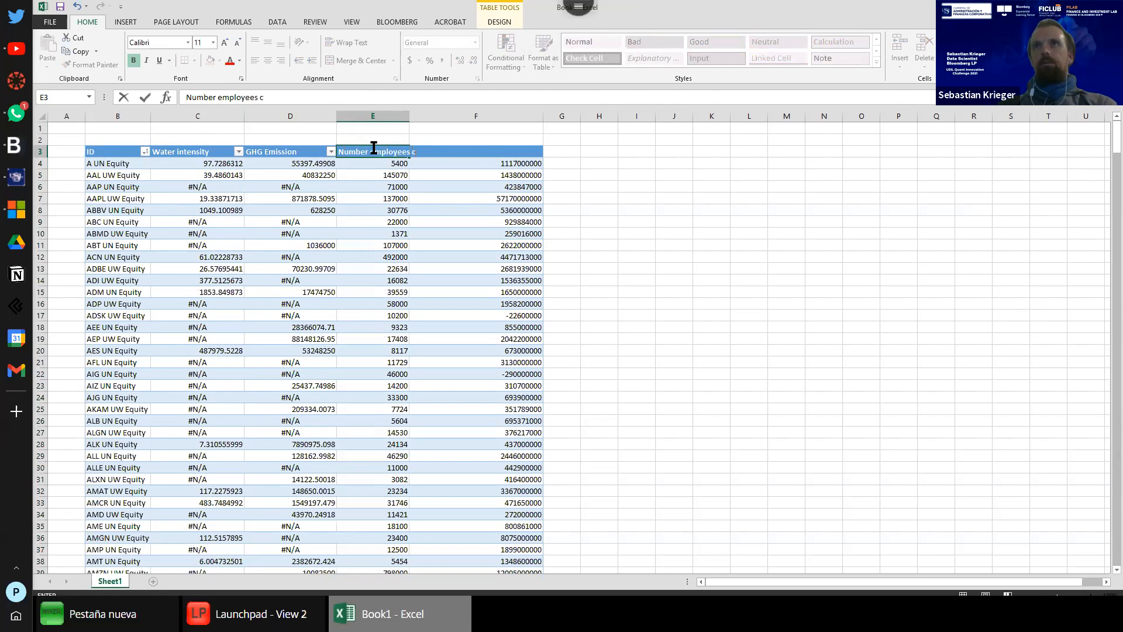
left_click(691, 202)
left_click(496, 147)
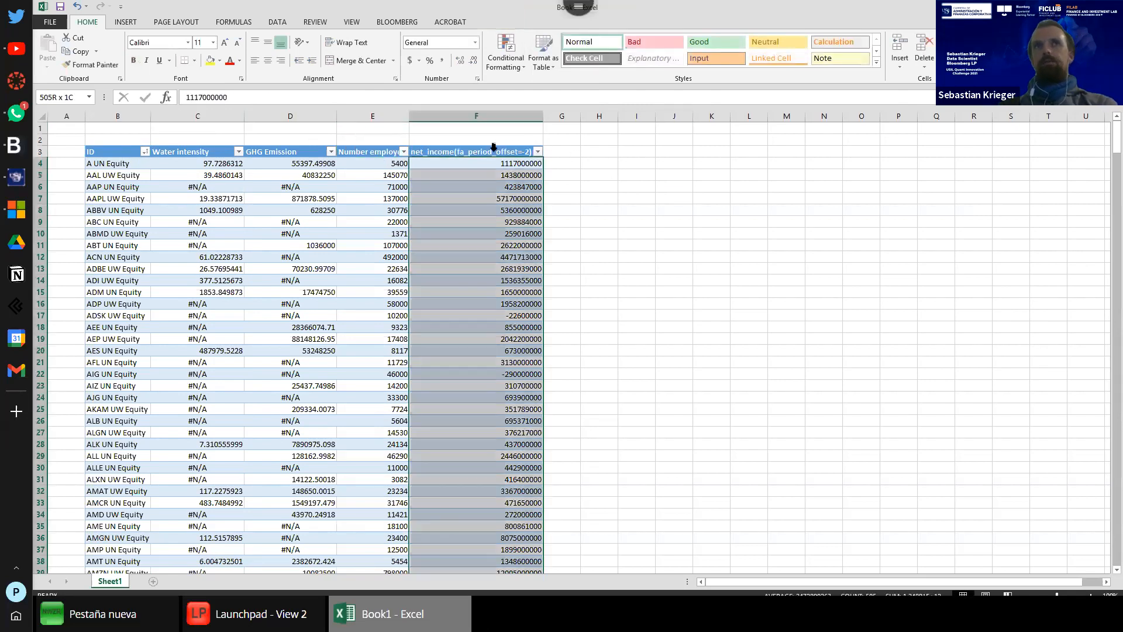
left_click(487, 155)
type("Net income")
left_click(621, 213)
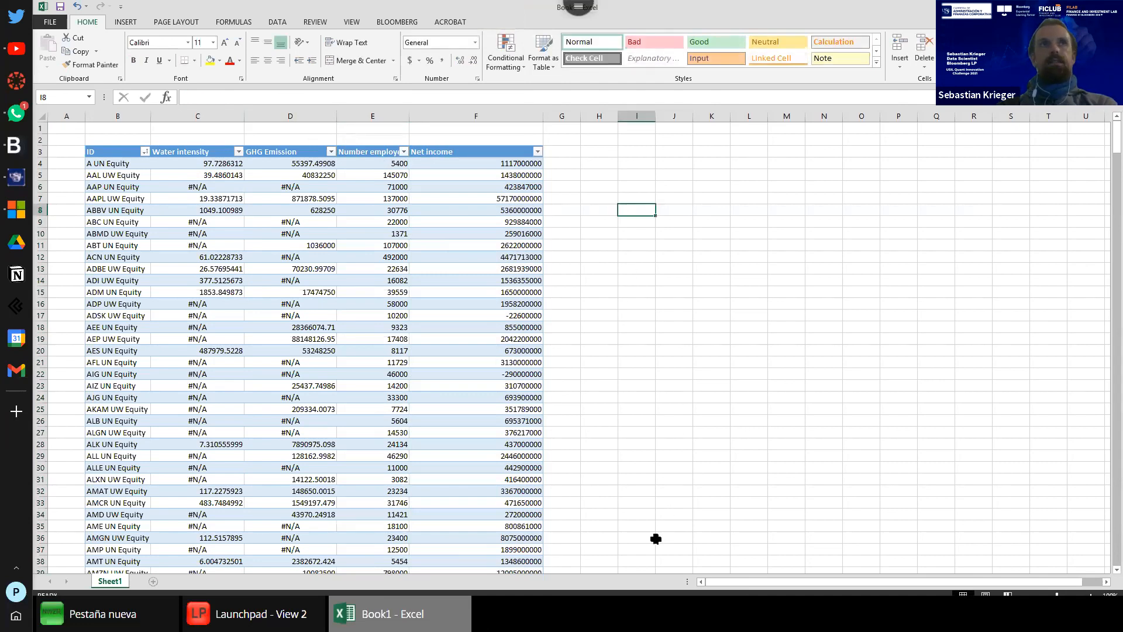
left_click(660, 280)
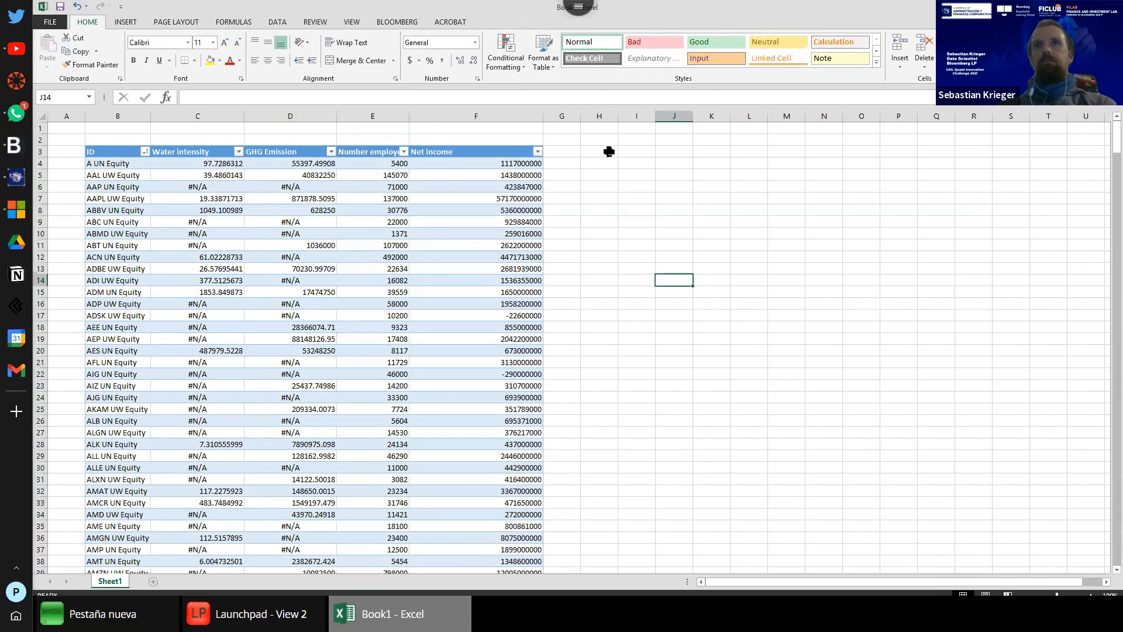
Step: Apply the comma number style to all values in the Net income column, from F4 down
left_click(500, 164)
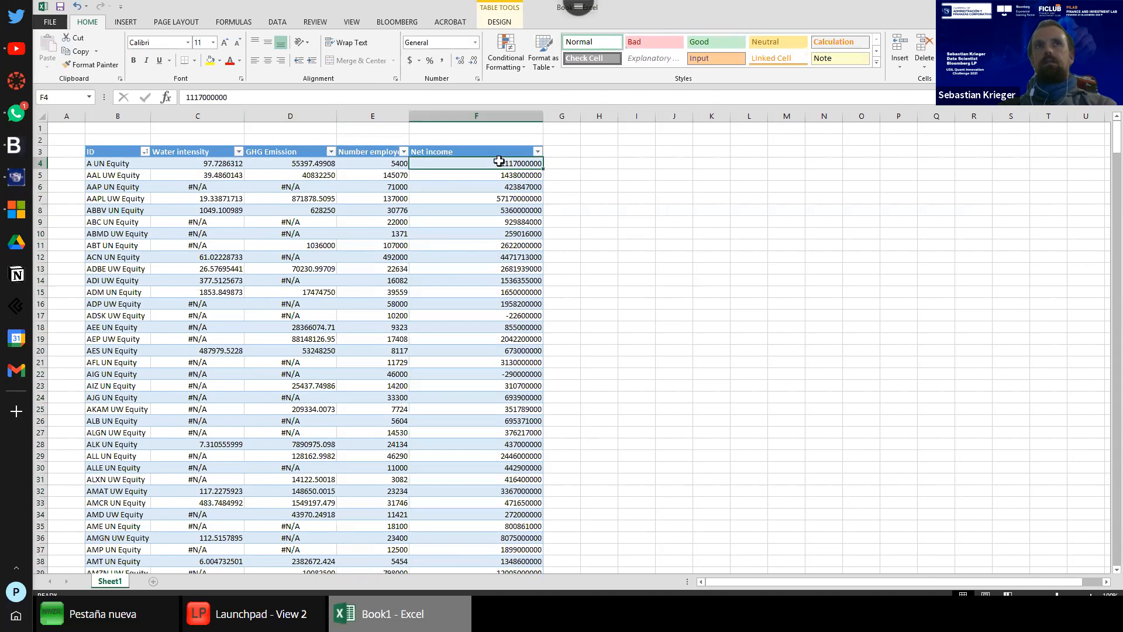
key("ctrl+shift+Down")
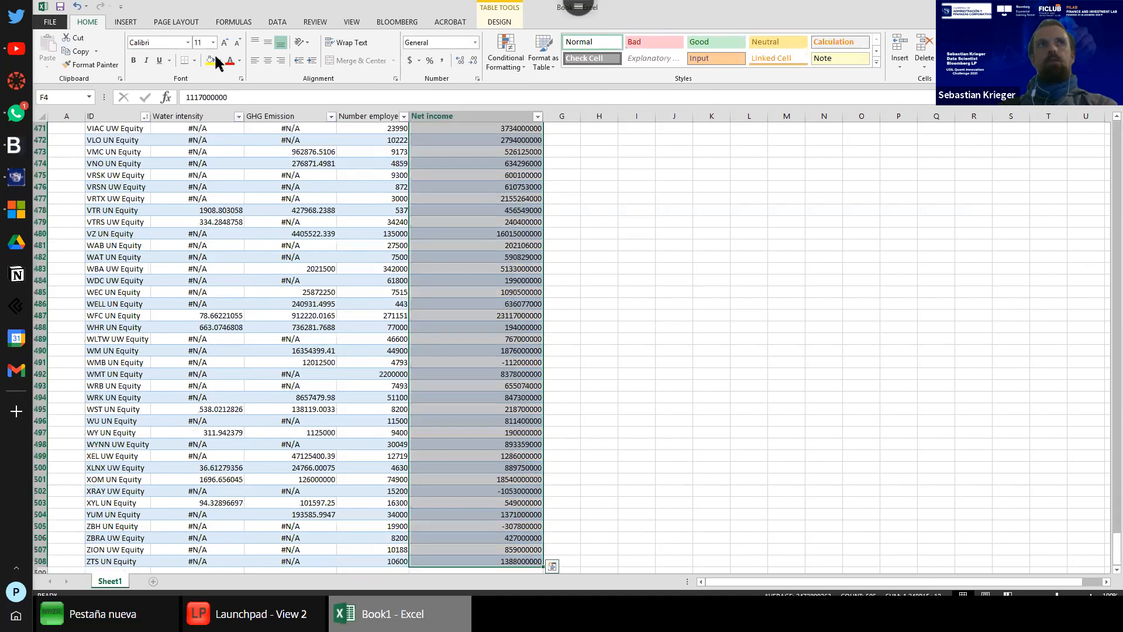
left_click(442, 60)
left_click(603, 225)
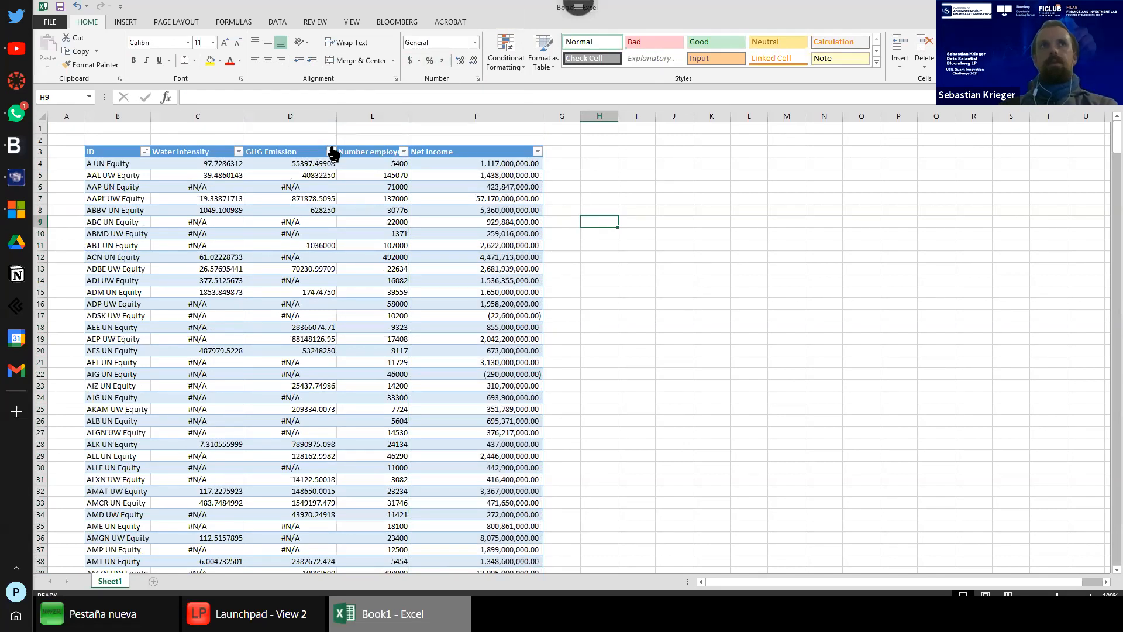
Step: Apply the comma number style to the whole range from GHG Emission through Net income, starting at D4
left_click(314, 162)
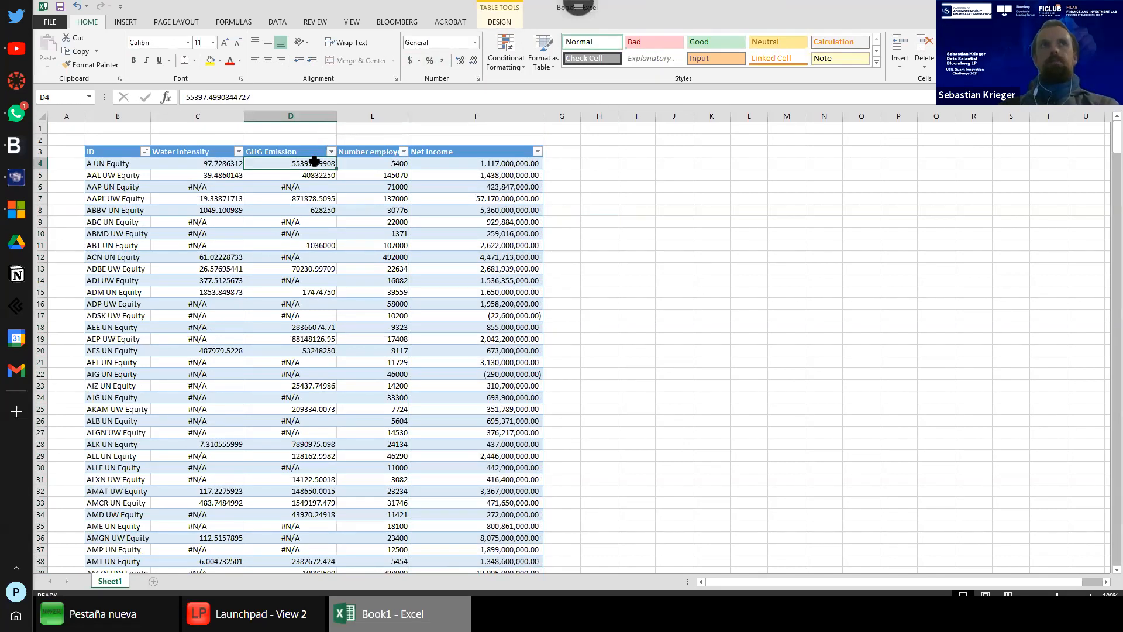
key("ctrl+shift+Down")
key("ctrl+shift+Right")
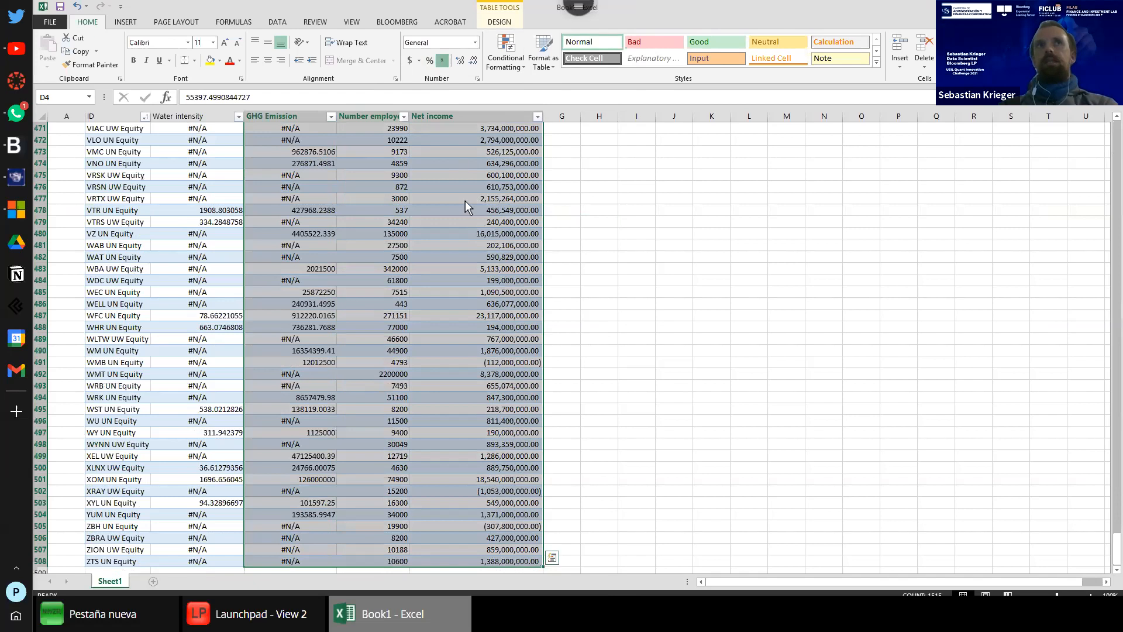
left_click(340, 210)
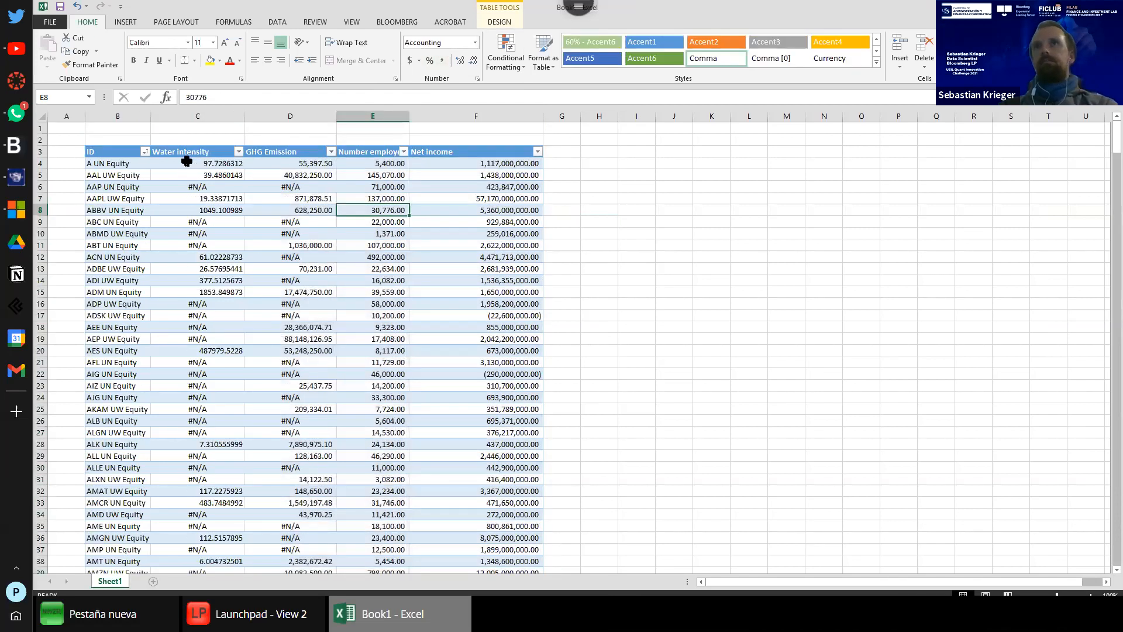
Step: Apply the comma number style to the Water intensity values from C4 down, and narrow the GHG Emission column
left_click(186, 162)
key("ctrl+shift+Down")
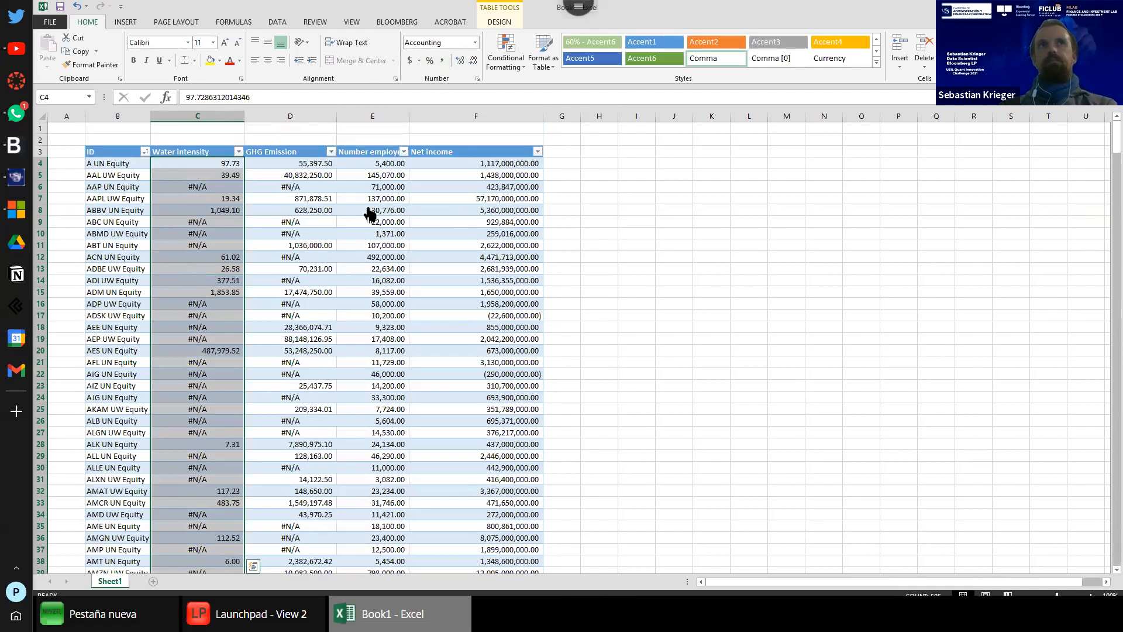
left_click(453, 336)
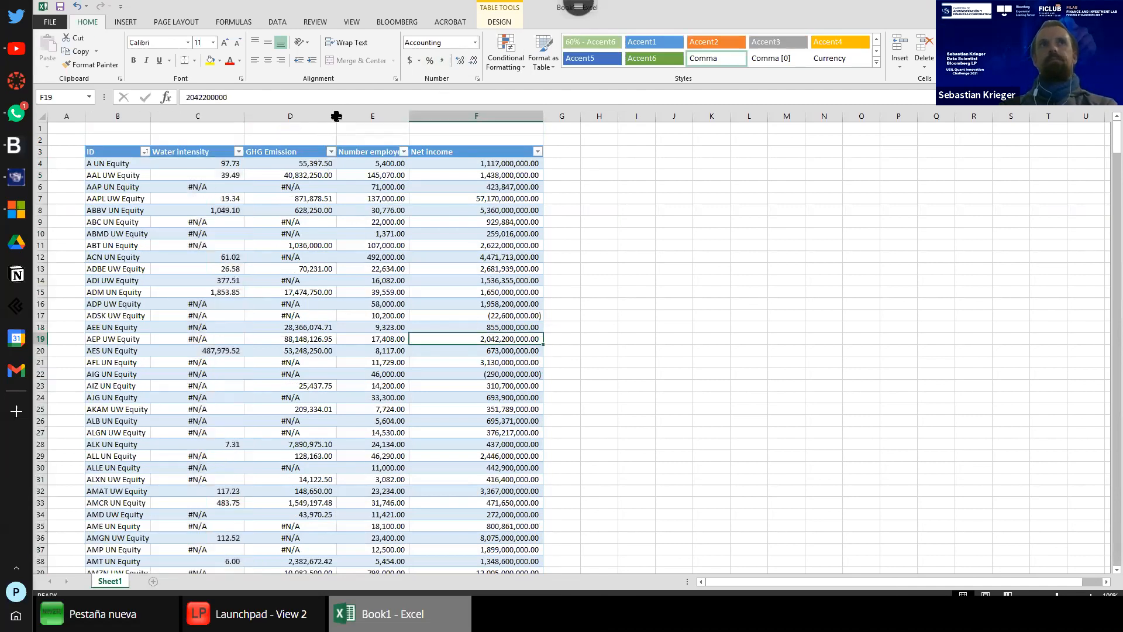
left_click_drag(336, 113, 311, 113)
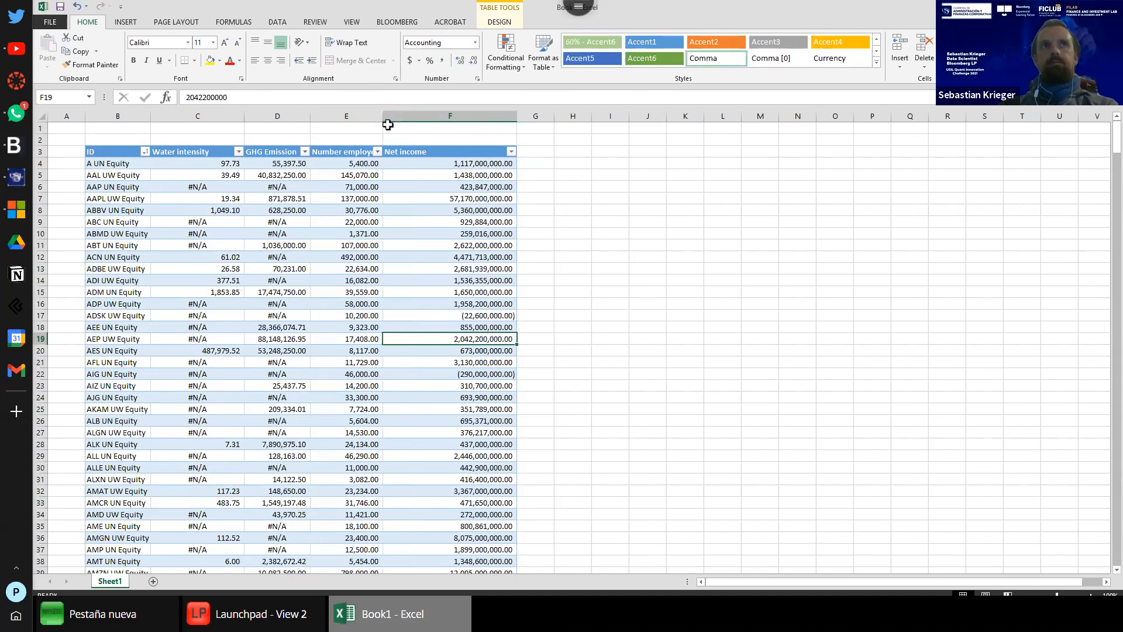
Step: Narrow the Net income column to fit its values
left_click_drag(517, 115, 473, 122)
left_click(494, 279)
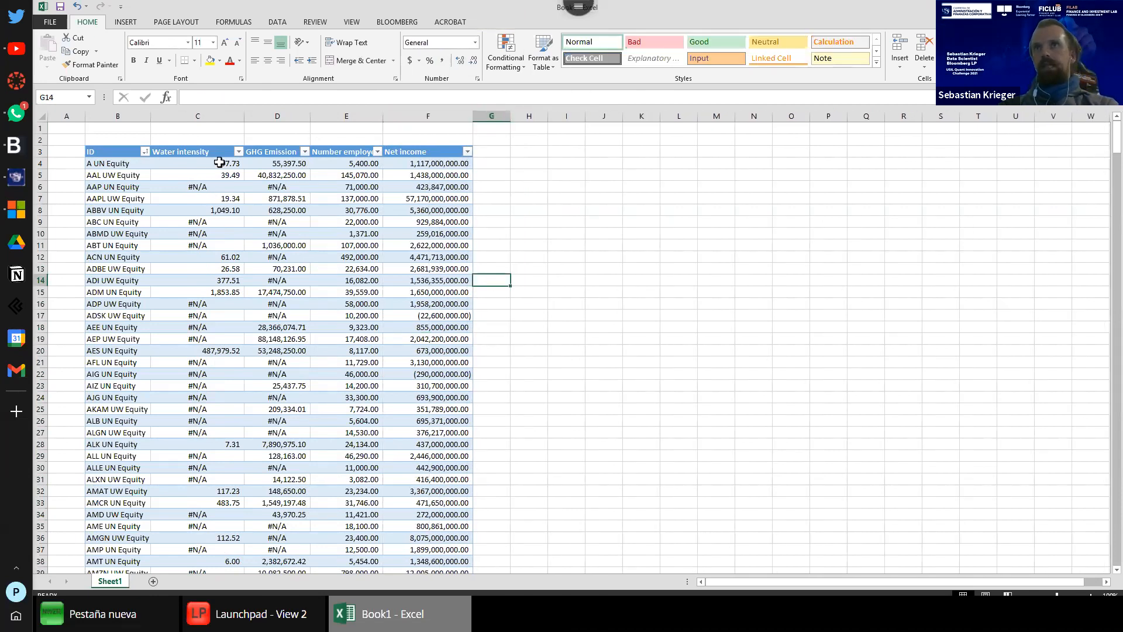
Step: Sort the table by Net income from smallest to largest, and re-sort it from largest to smallest
left_click(468, 151)
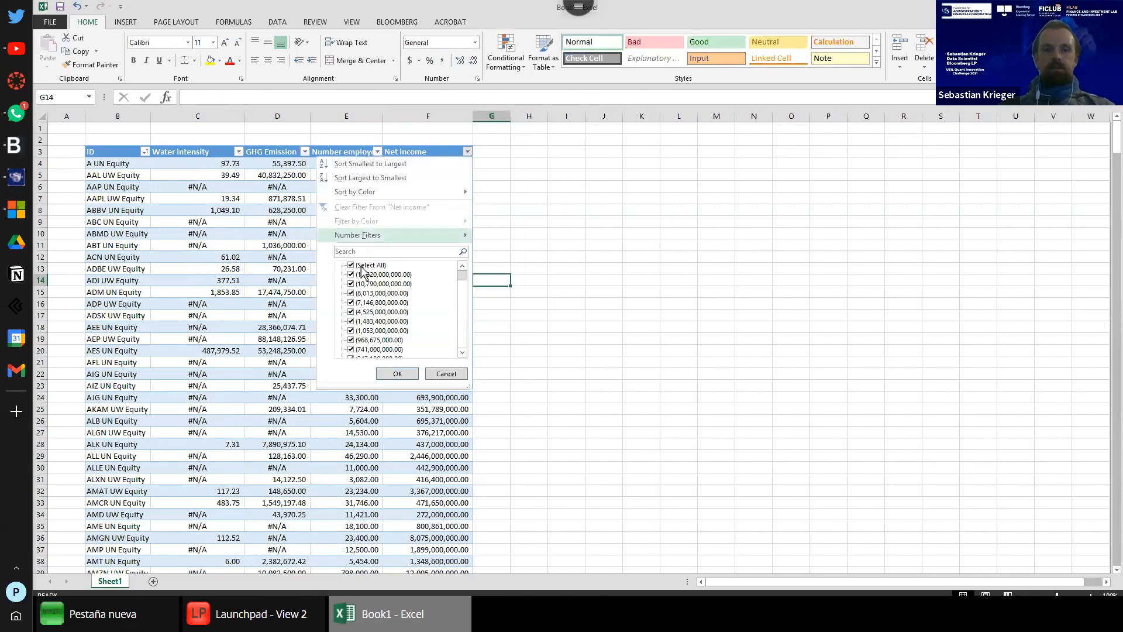
left_click(384, 164)
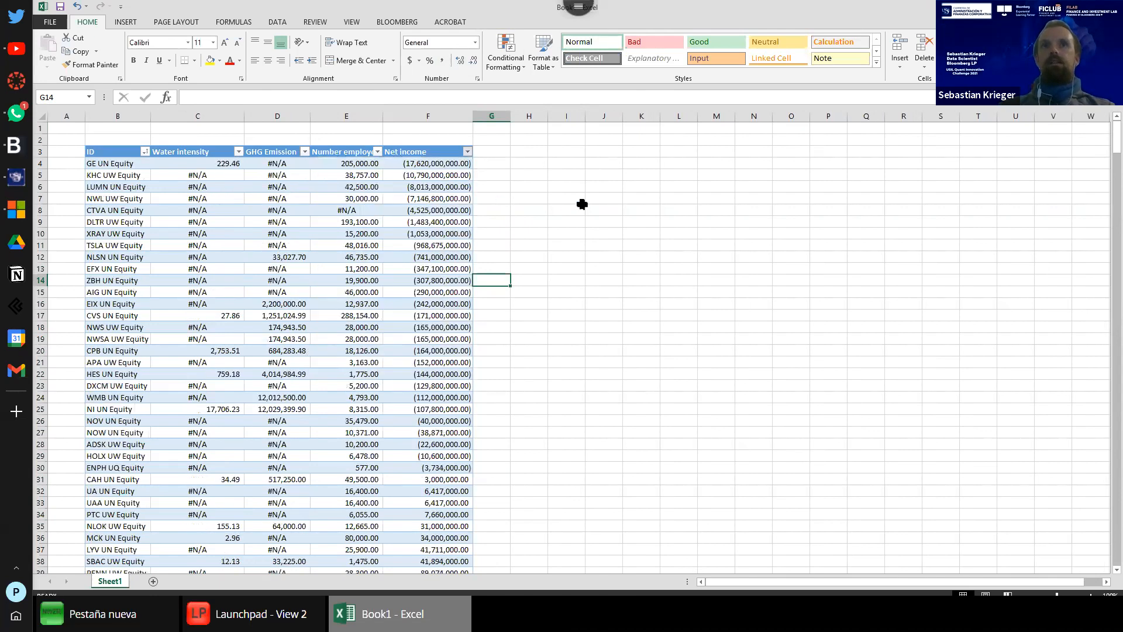
left_click(467, 152)
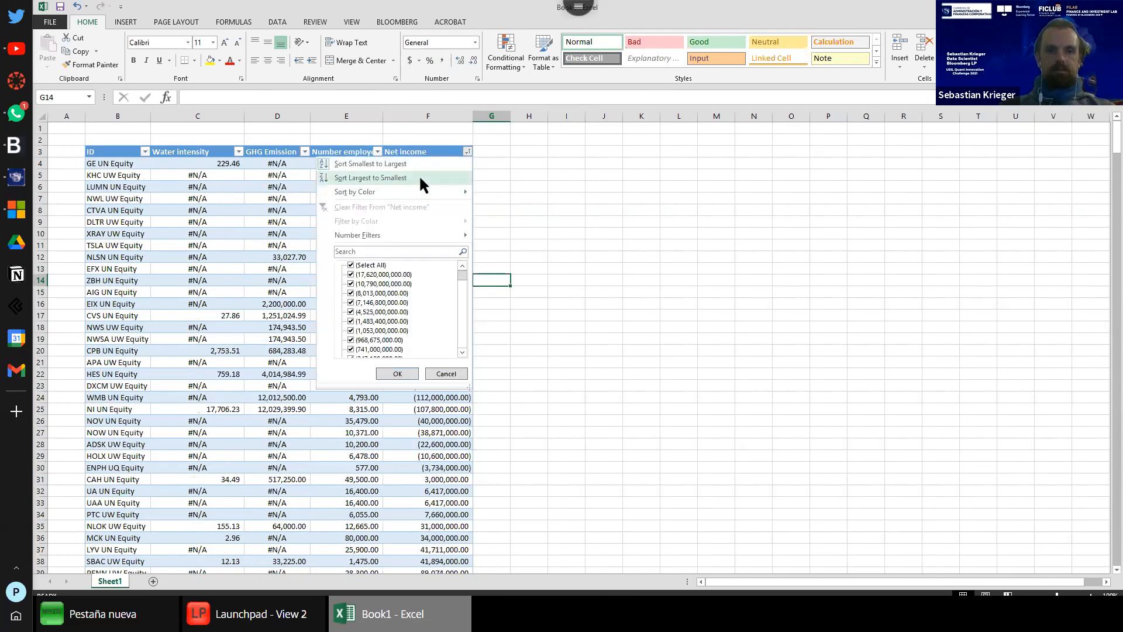
left_click(419, 174)
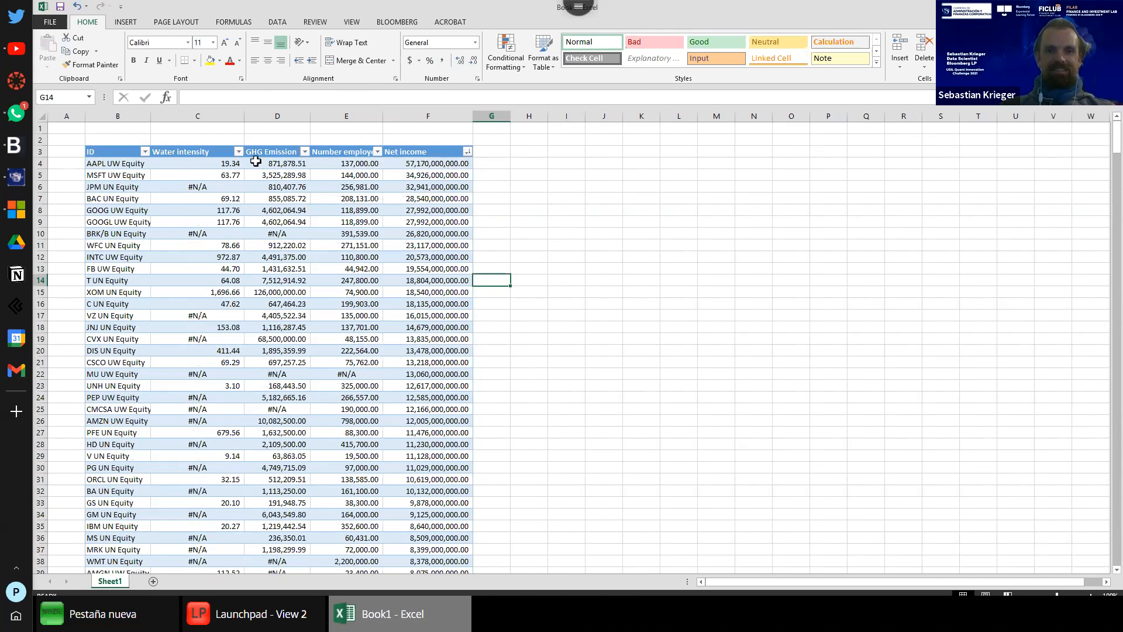
Step: Sort the table by Water intensity from smallest to largest and look through the first rows
left_click(239, 153)
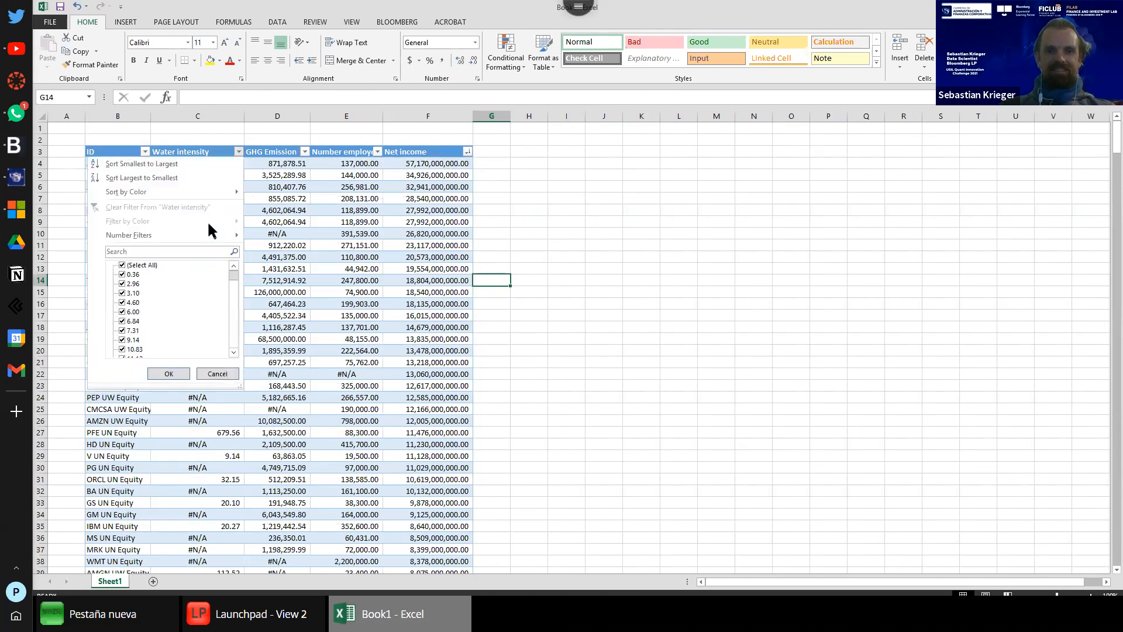
left_click(147, 163)
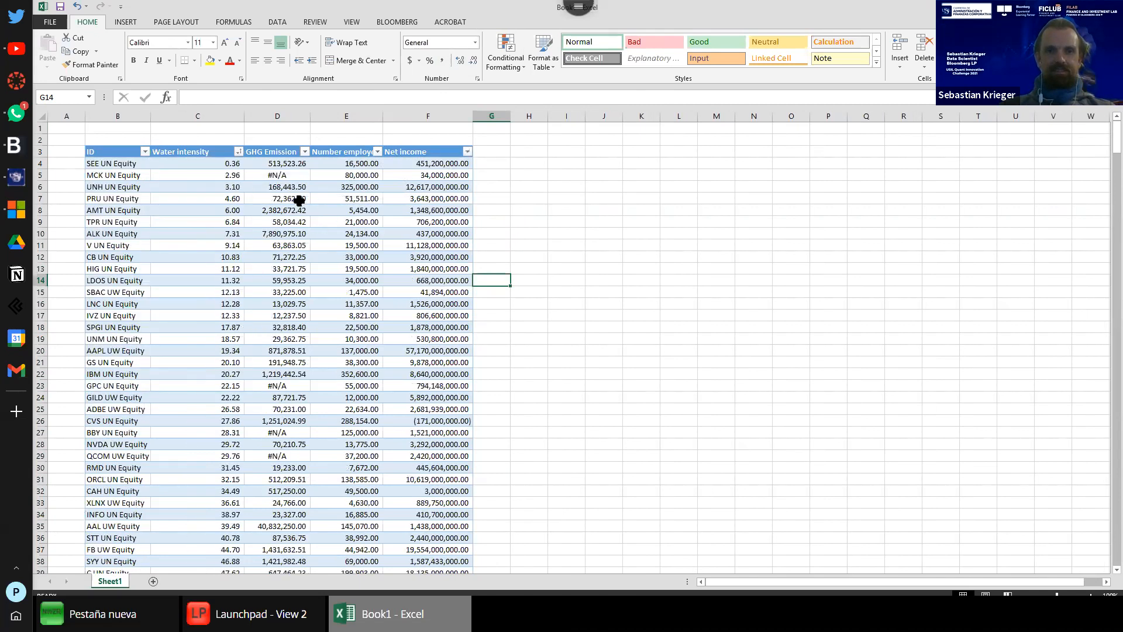
scroll(232, 245, "down", 8)
scroll(251, 211, "up", 8)
Step: Reverse the Water intensity sort so that it runs from largest to smallest
left_click(239, 153)
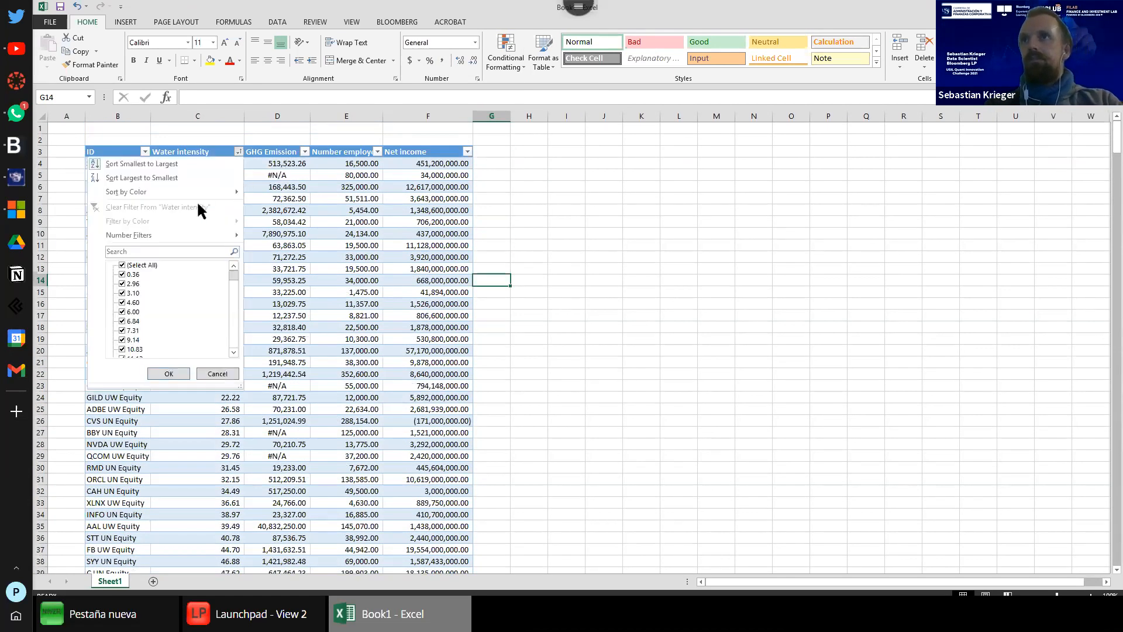
left_click(188, 177)
left_click(238, 151)
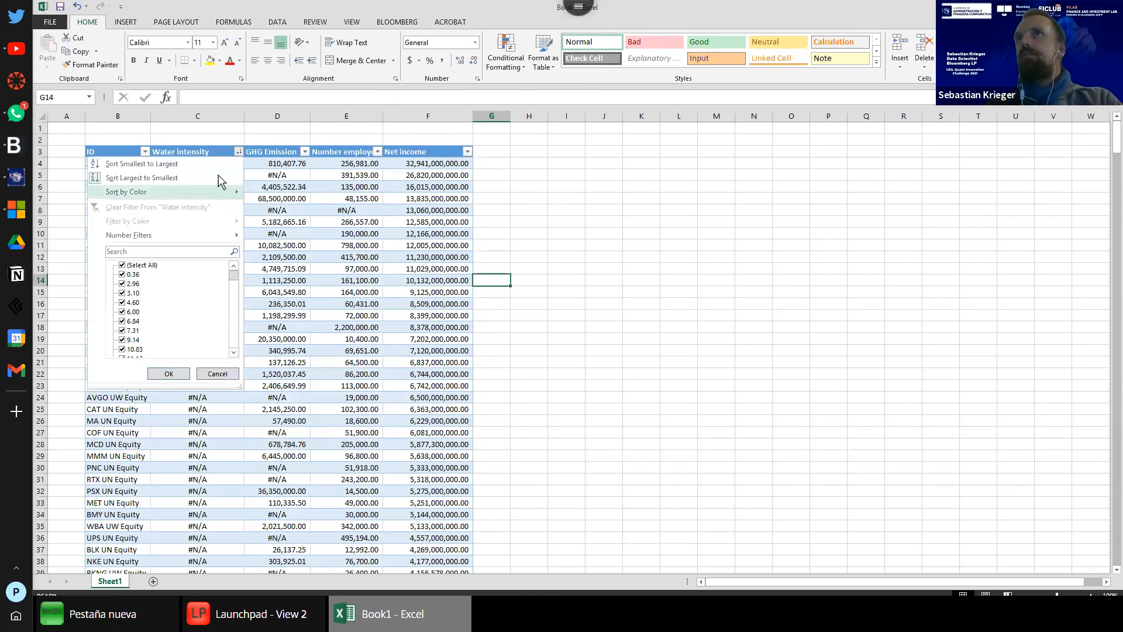
left_click(680, 226)
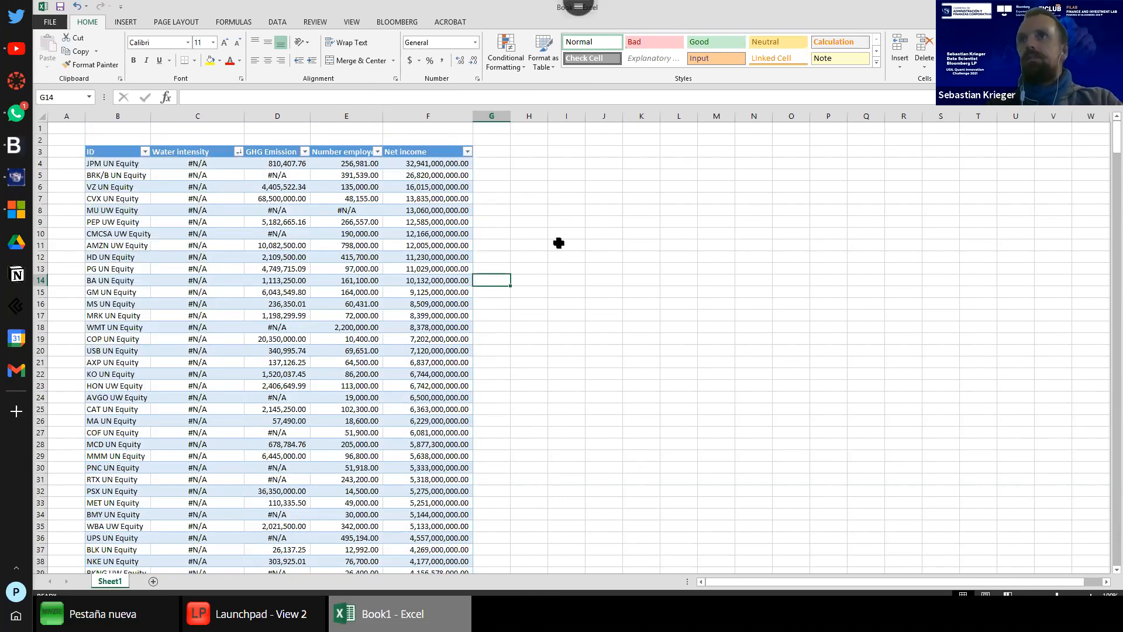
Step: Sort Water intensity from smallest to largest again and select the last numeric value in that column, for NUE UN Equity
left_click(239, 153)
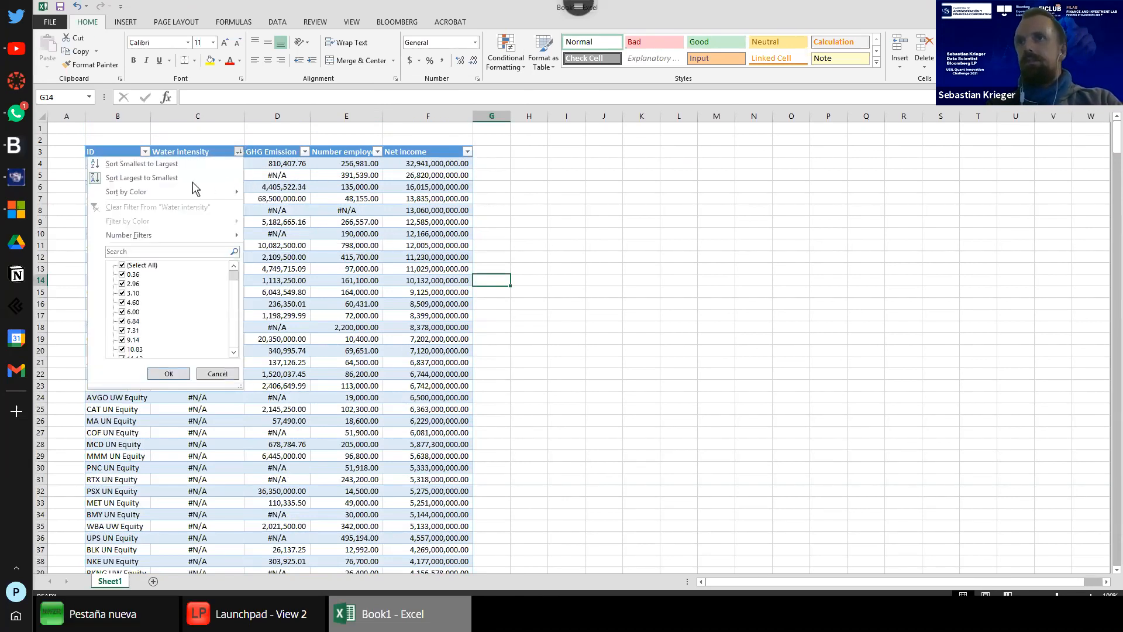
left_click(179, 165)
scroll(195, 277, "down", 2)
scroll(196, 278, "down", 19)
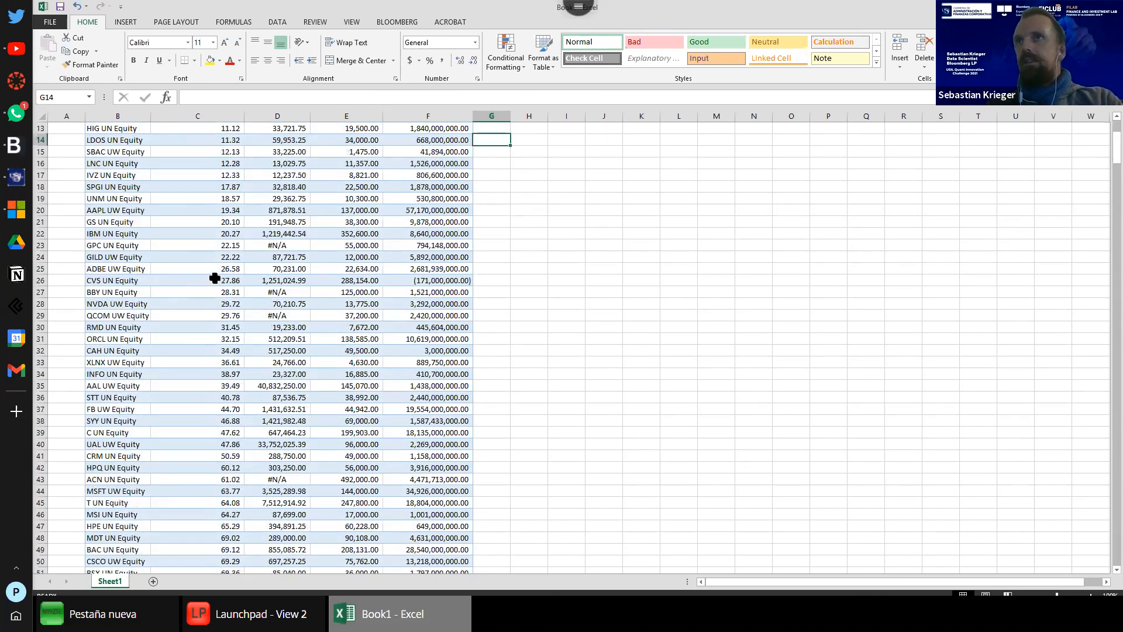
scroll(233, 291, "down", 20)
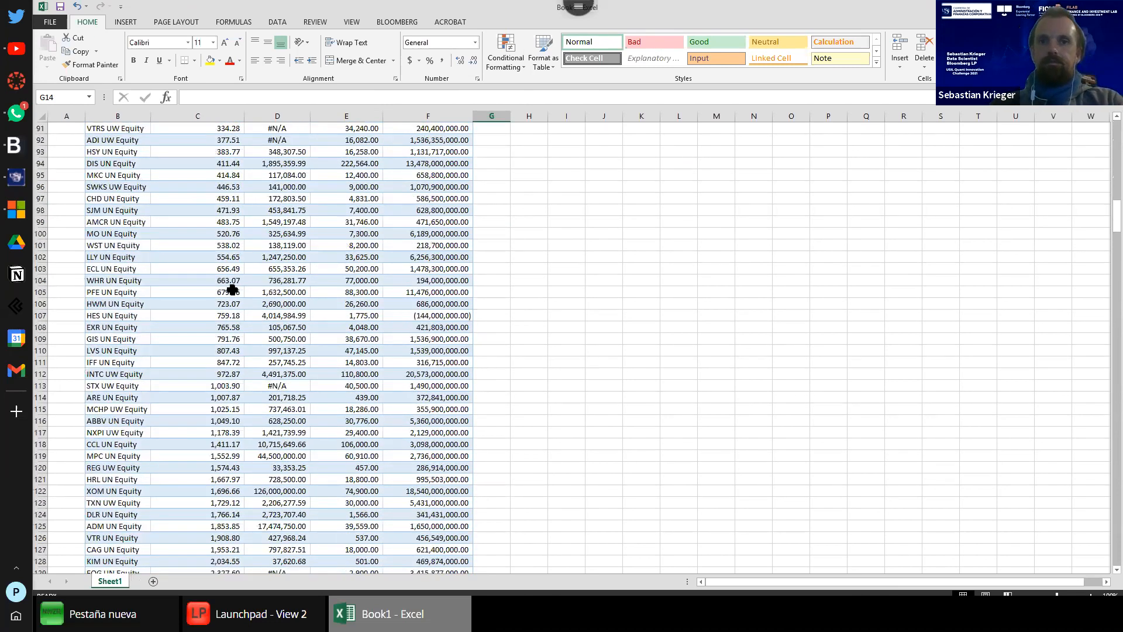
left_click(209, 325)
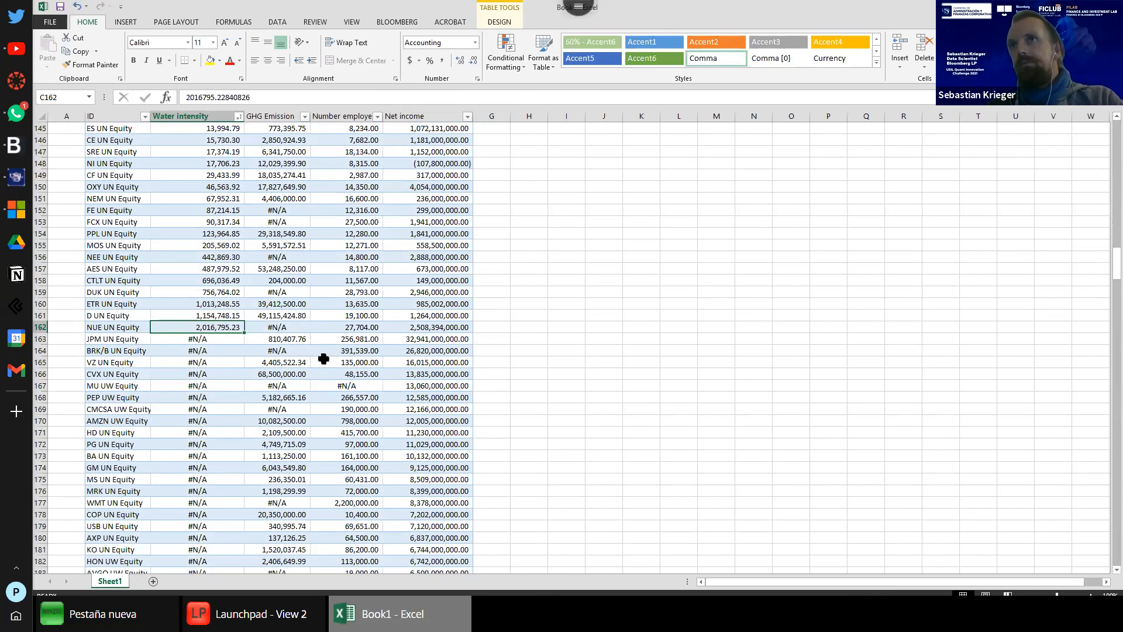
Step: Compare the companies with the lowest and highest Water intensity across the sorted table
scroll(221, 321, "up", 18)
scroll(228, 336, "up", 20)
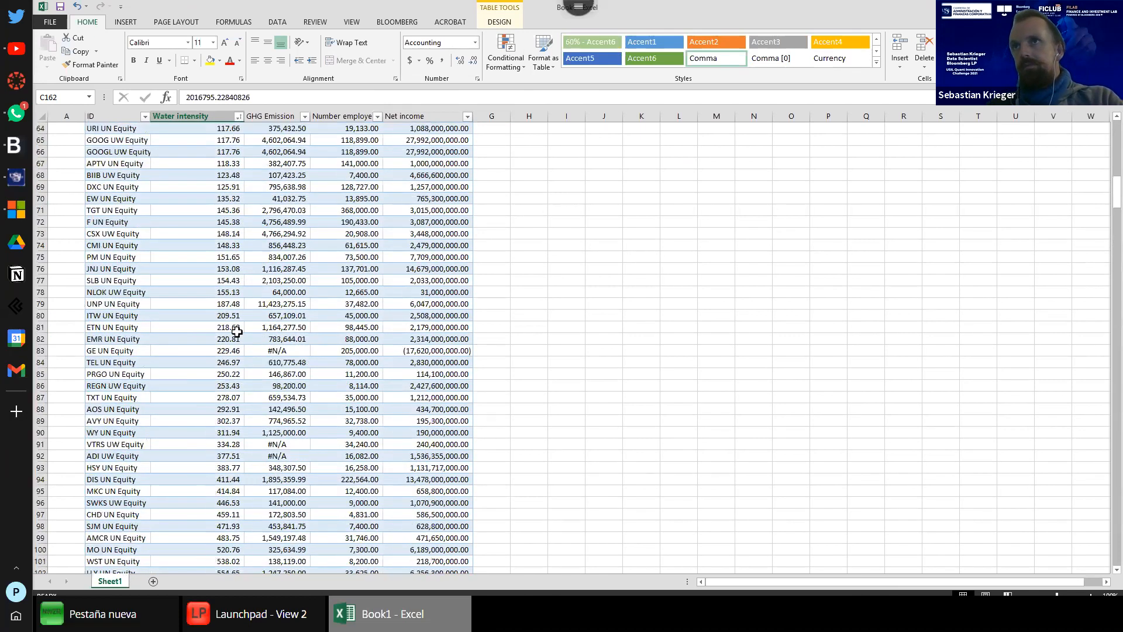
scroll(267, 358, "up", 3)
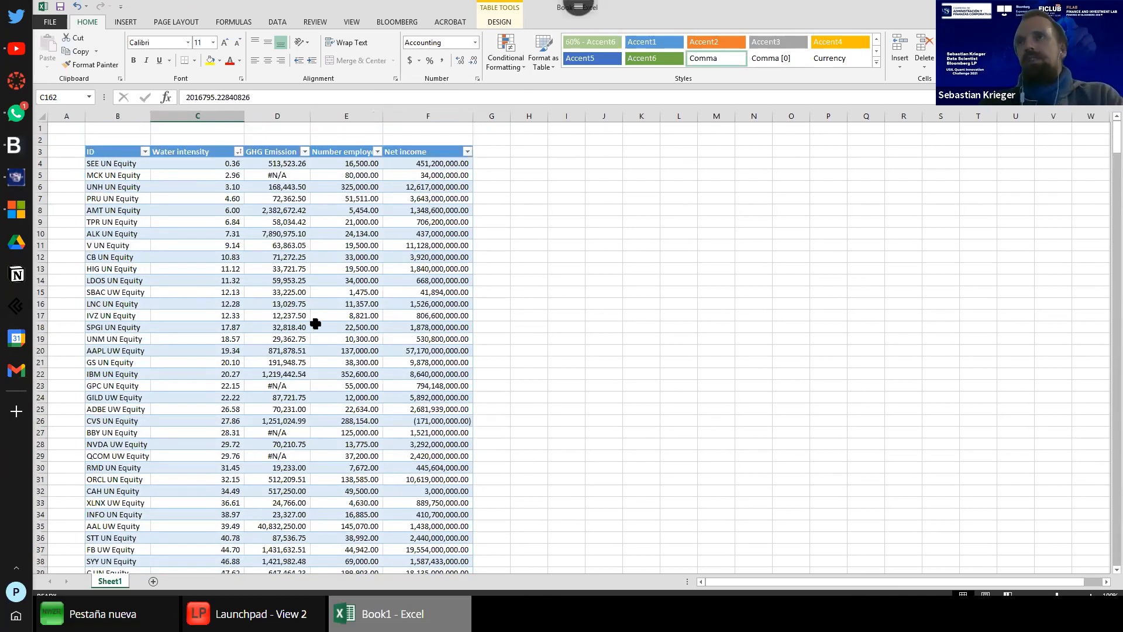
scroll(309, 327, "down", 20)
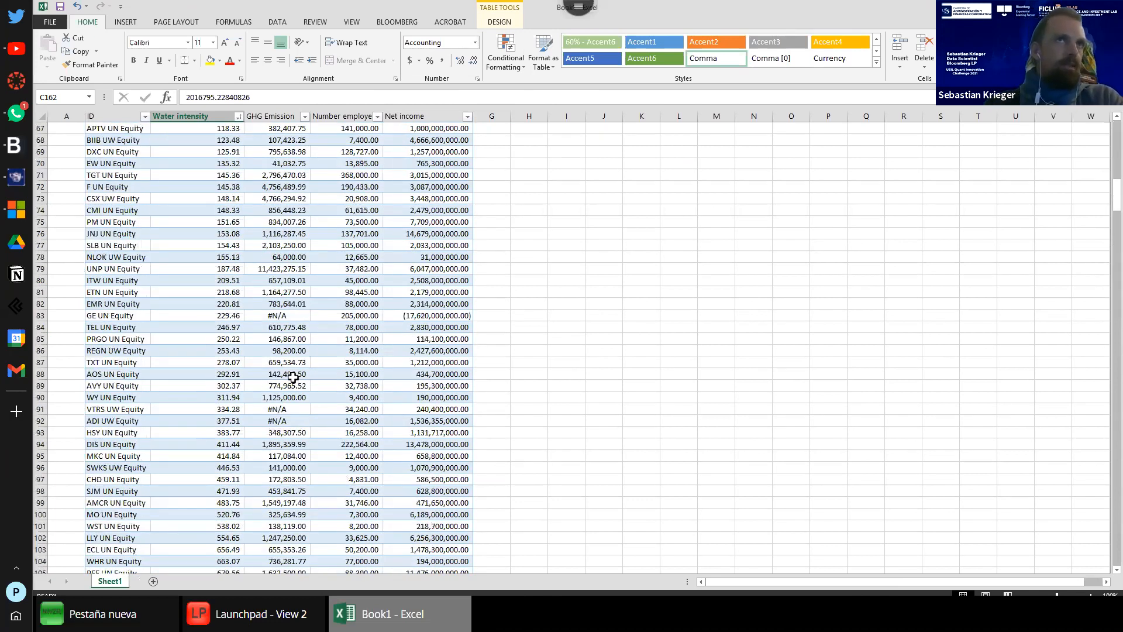
scroll(293, 375, "down", 17)
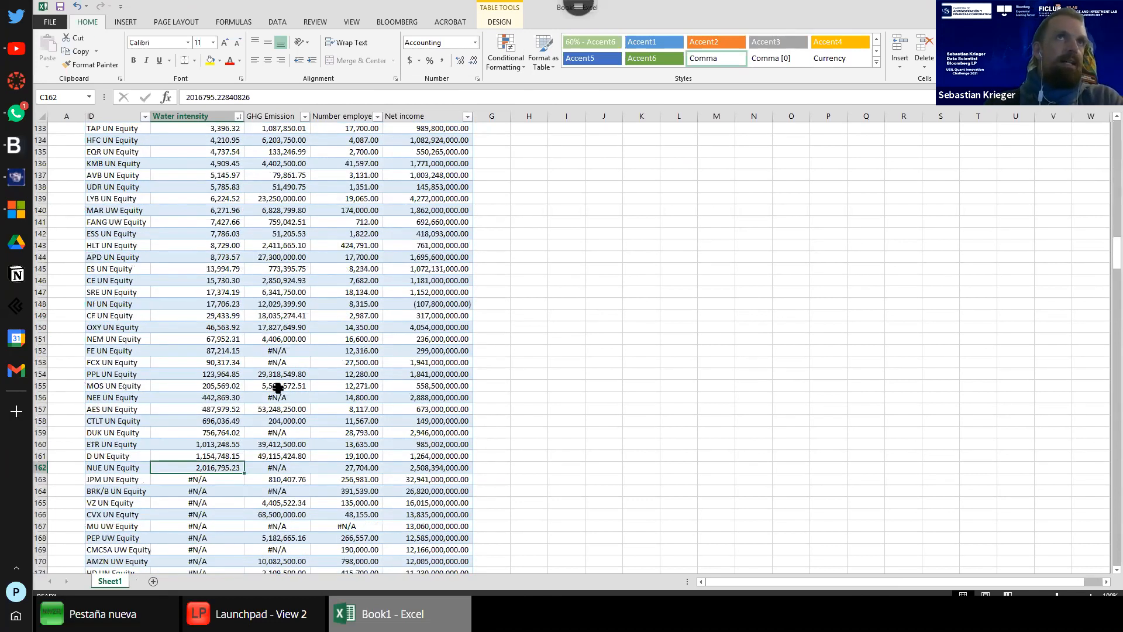
scroll(212, 434, "down", 1)
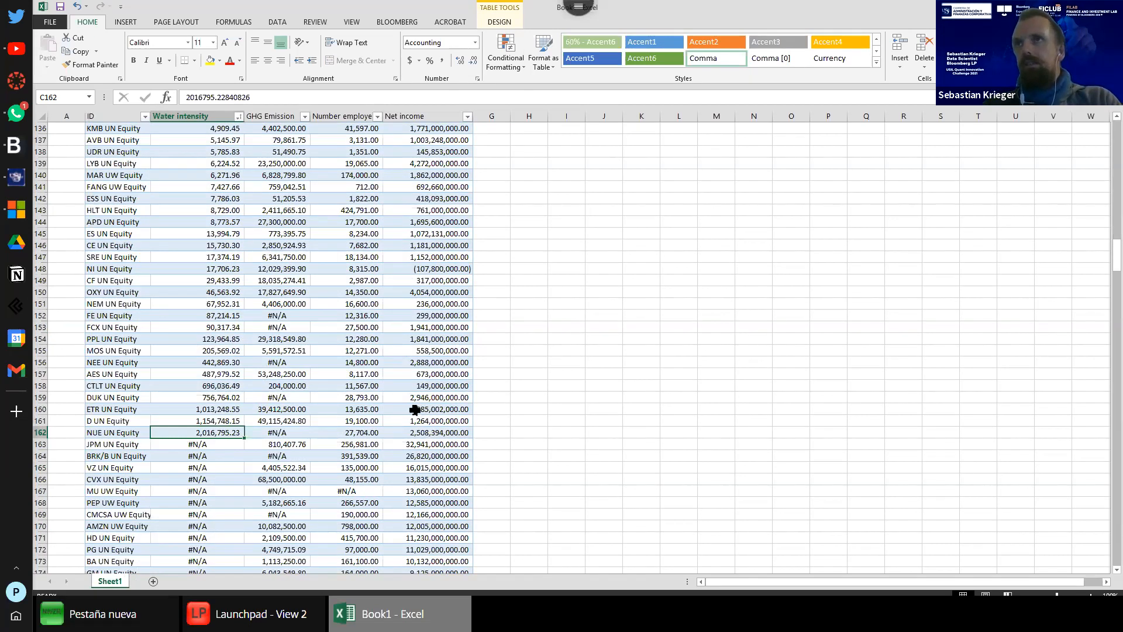
scroll(324, 145, "up", 20)
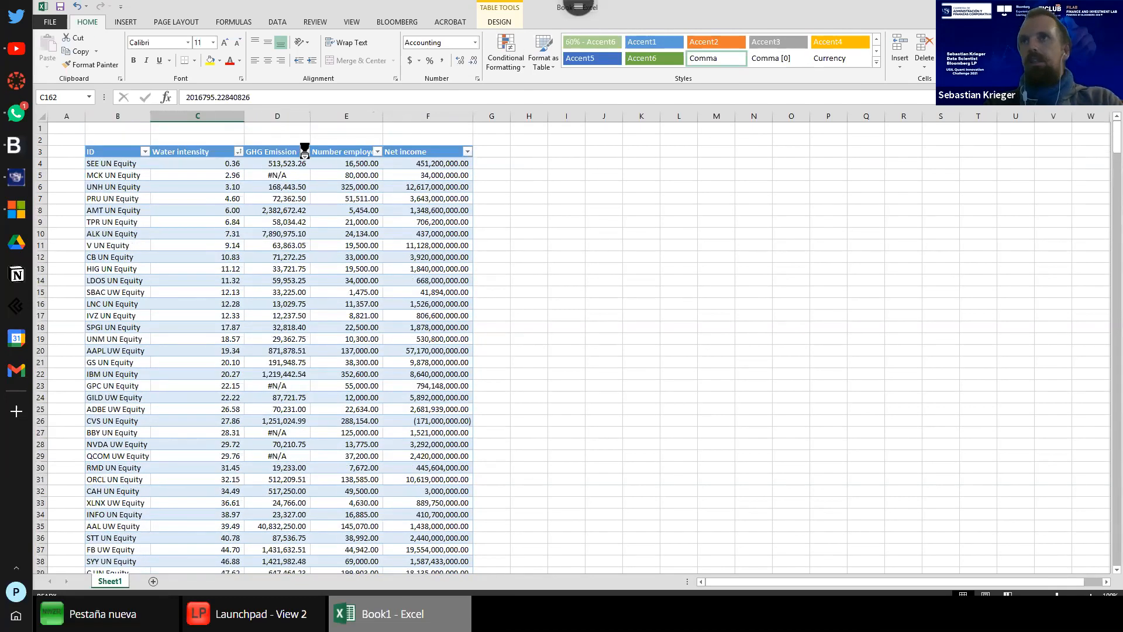
Step: Sort the table by GHG Emission from largest to smallest and examine the highest emitters below the #N/A rows
left_click(304, 152)
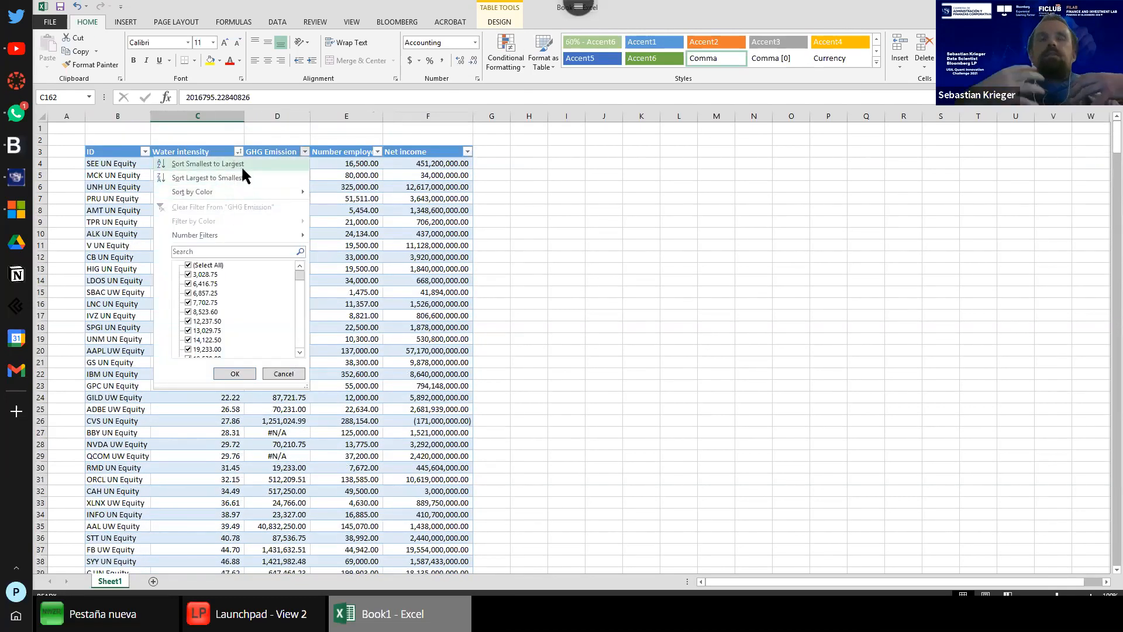
left_click(305, 156)
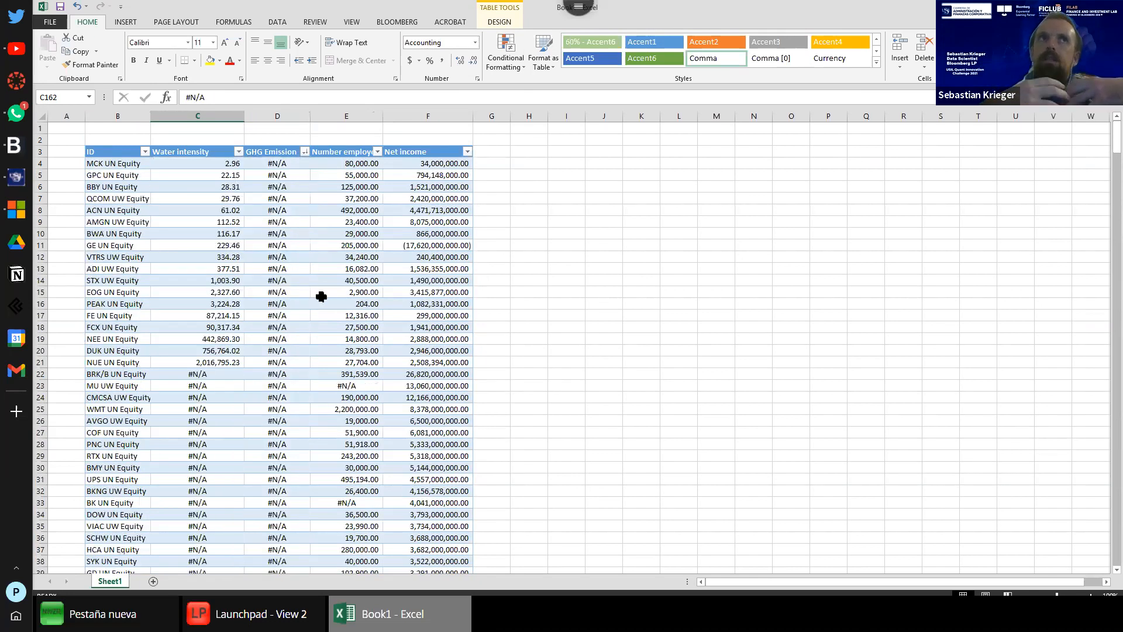
scroll(312, 280, "down", 20)
scroll(313, 275, "down", 20)
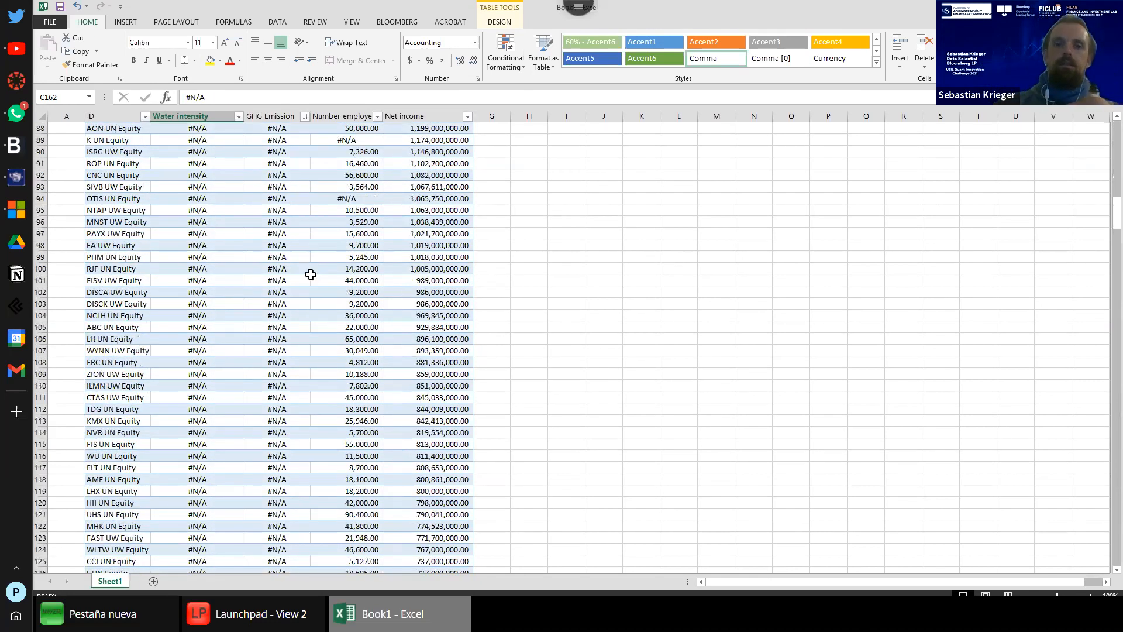
scroll(306, 283, "down", 18)
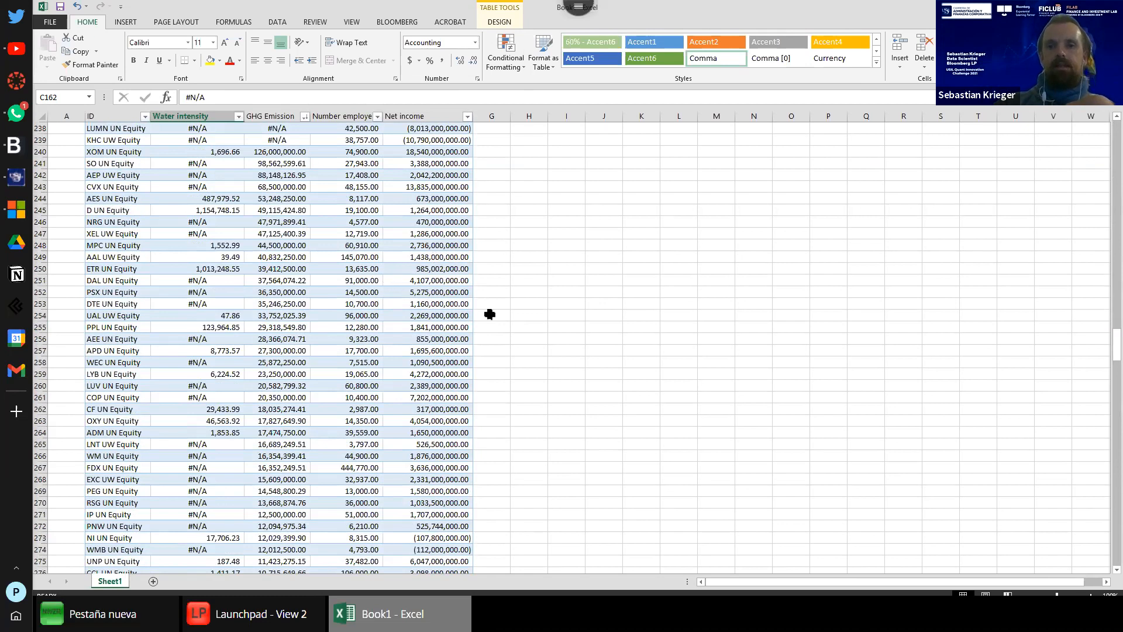
scroll(489, 314, "up", 20)
scroll(494, 282, "up", 20)
scroll(275, 175, "up", 20)
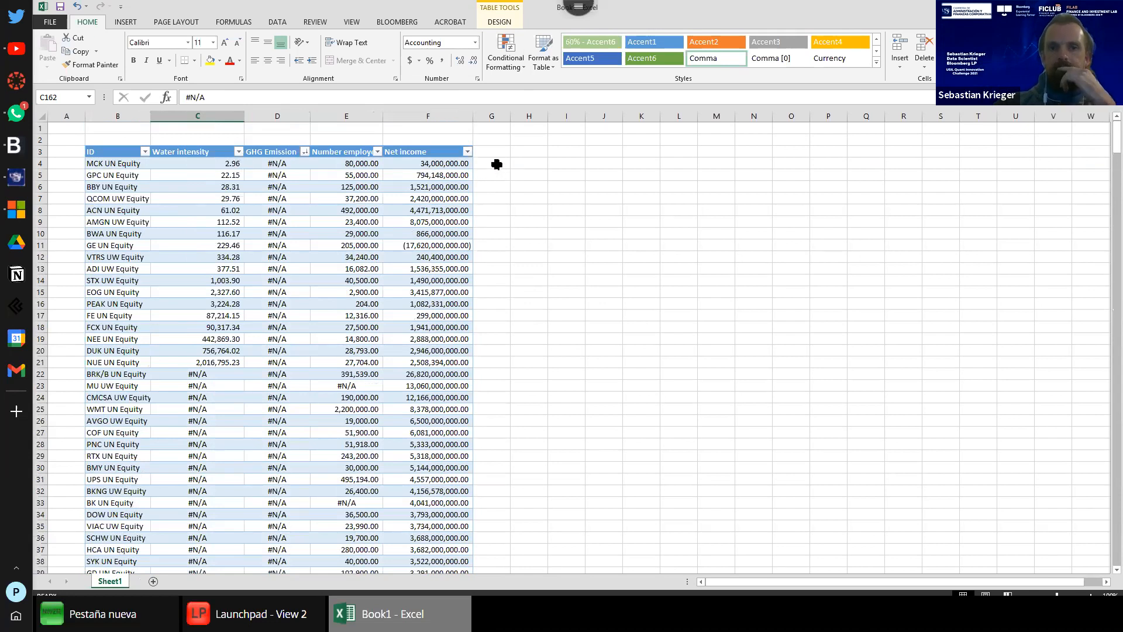
Step: Add a calculated column in G, starting at G4, that divides GHG Emission by Net income for every row
left_click(499, 163)
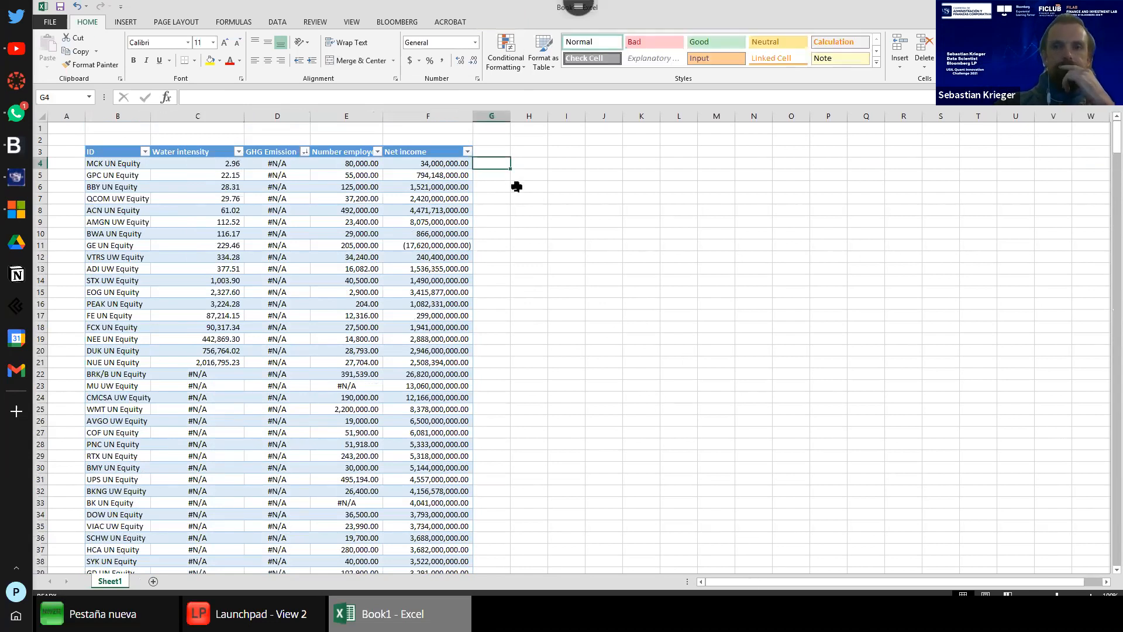
type("=")
left_click(286, 161)
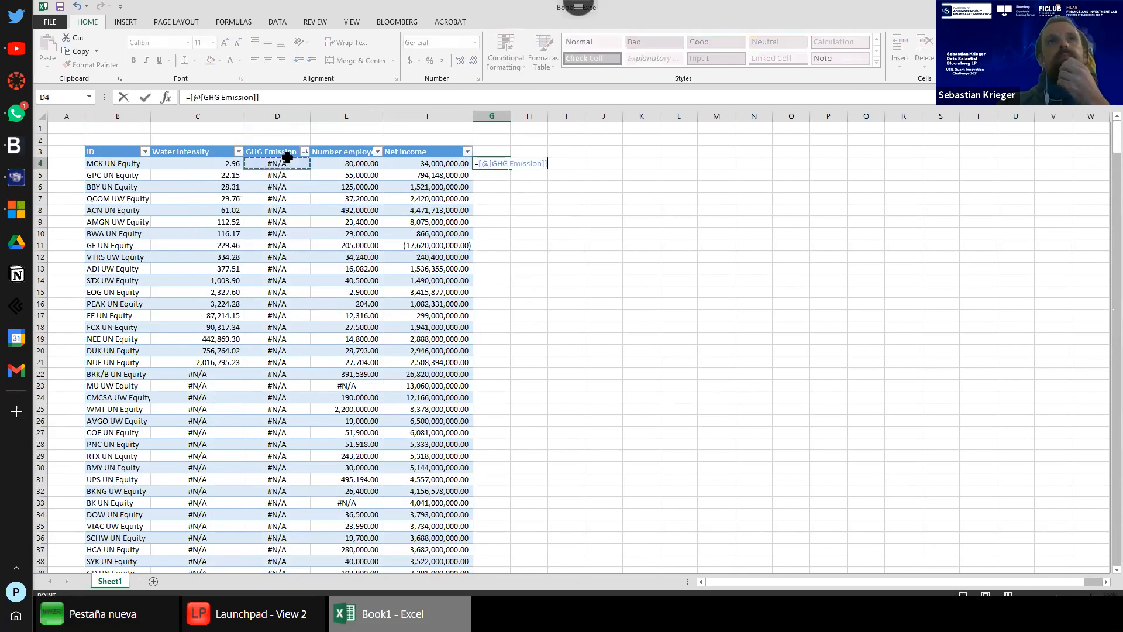
type("/")
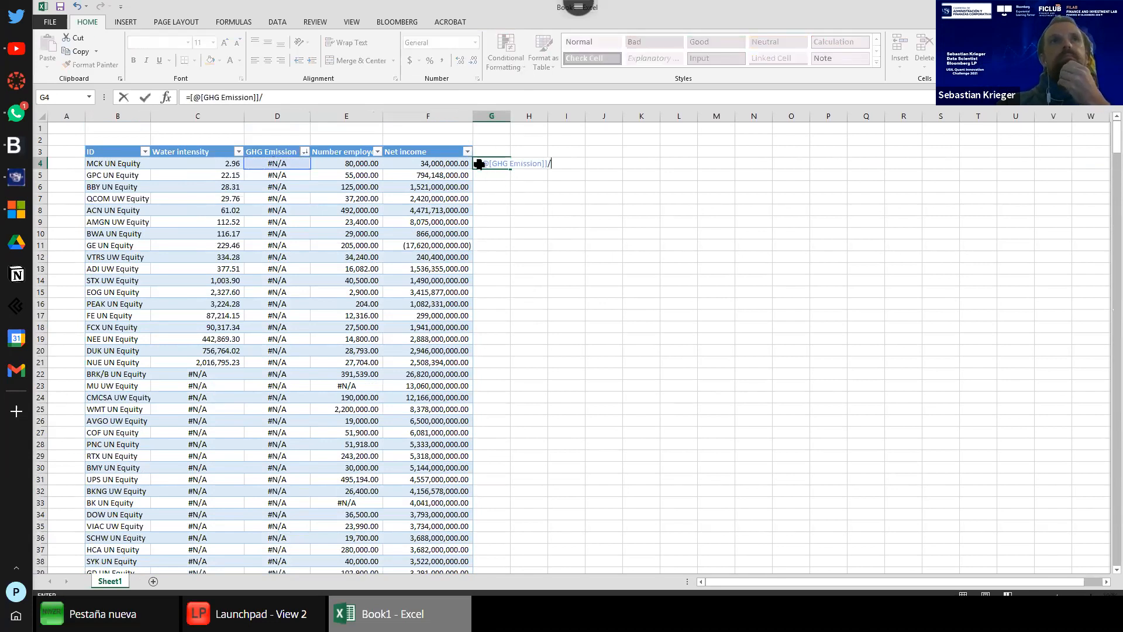
left_click(452, 162)
key("Return")
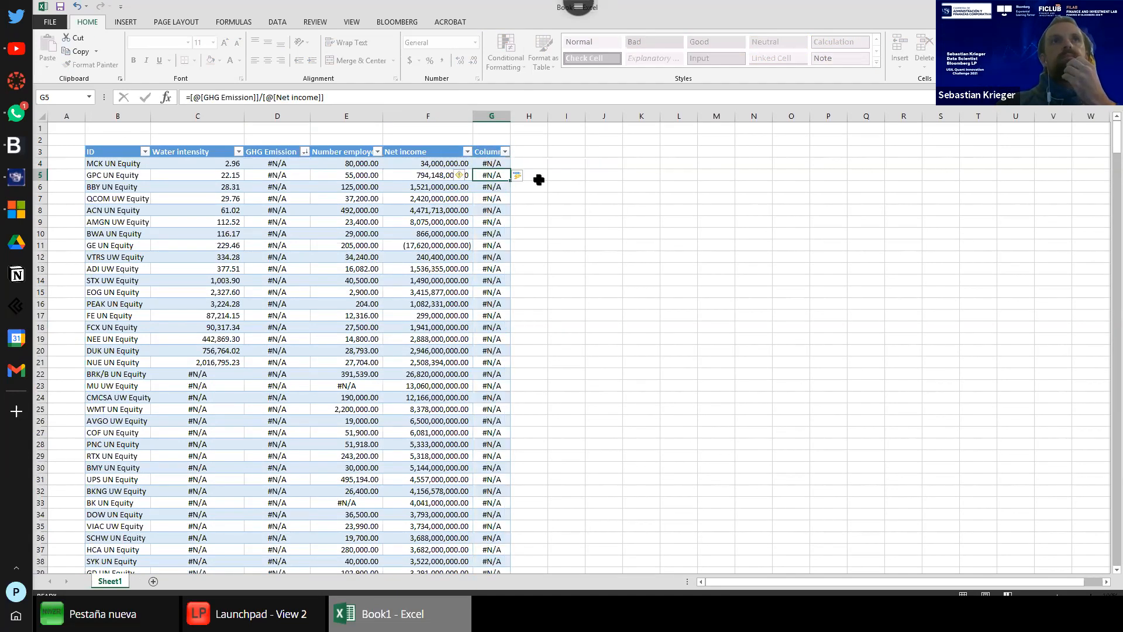
Step: Sort the table by the new ratio column from smallest to largest and widen column G
left_click(504, 151)
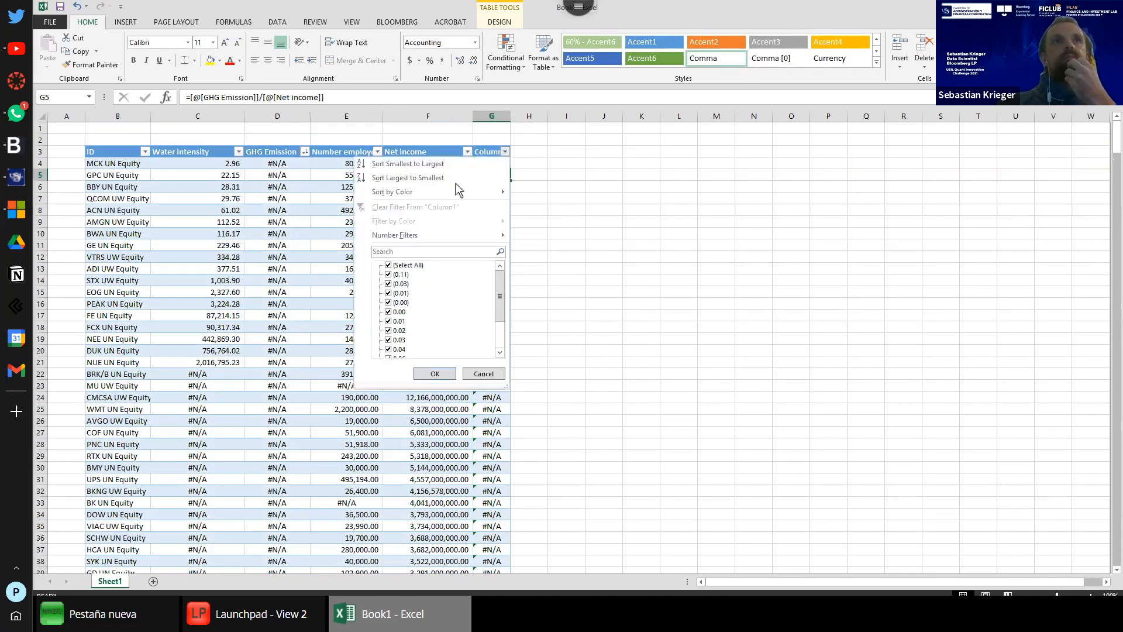
left_click(434, 163)
scroll(504, 295, "down", 12)
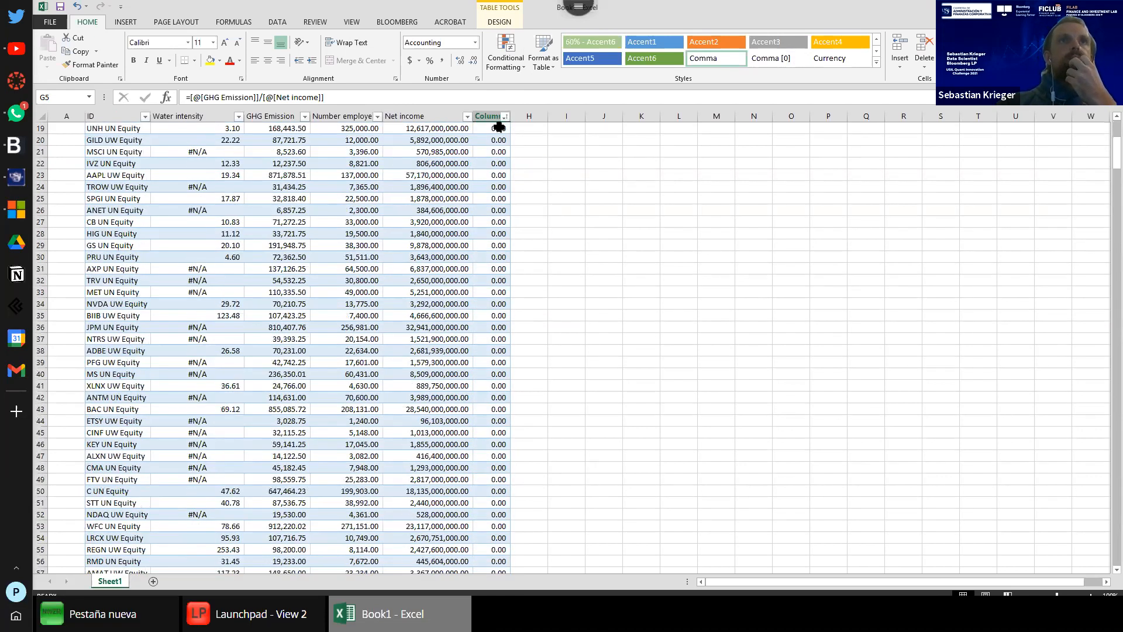
scroll(509, 123, "up", 9)
left_click_drag(510, 116, 554, 211)
scroll(554, 211, "up", 3)
Step: Show nine decimal places for all ratio values in column G, from G4 down
left_click(486, 160)
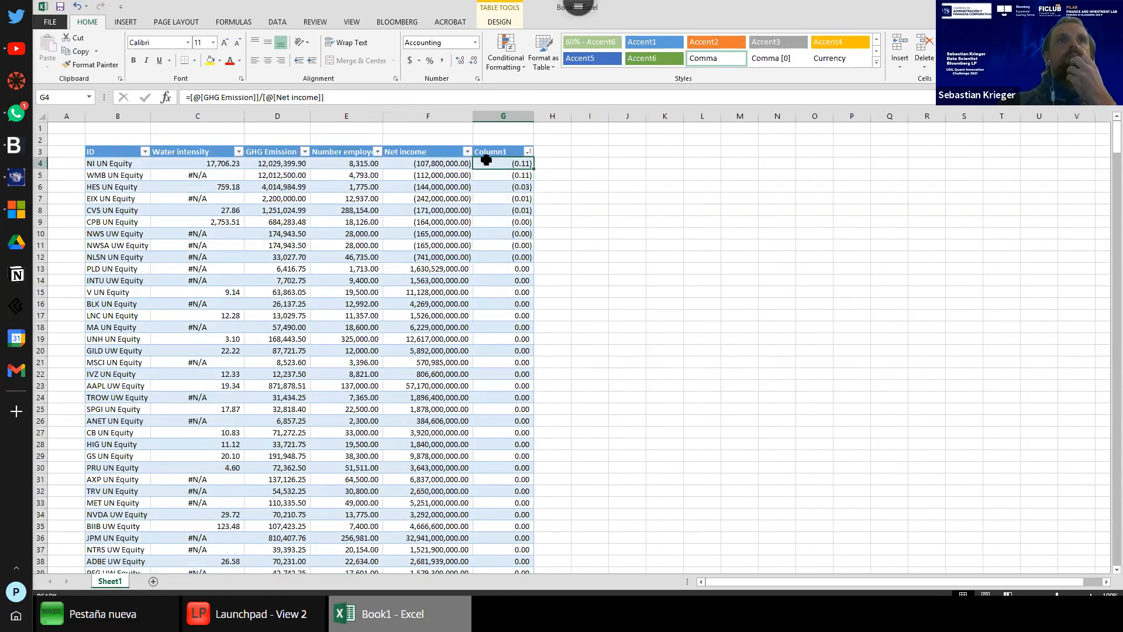
key("ctrl+shift+Down")
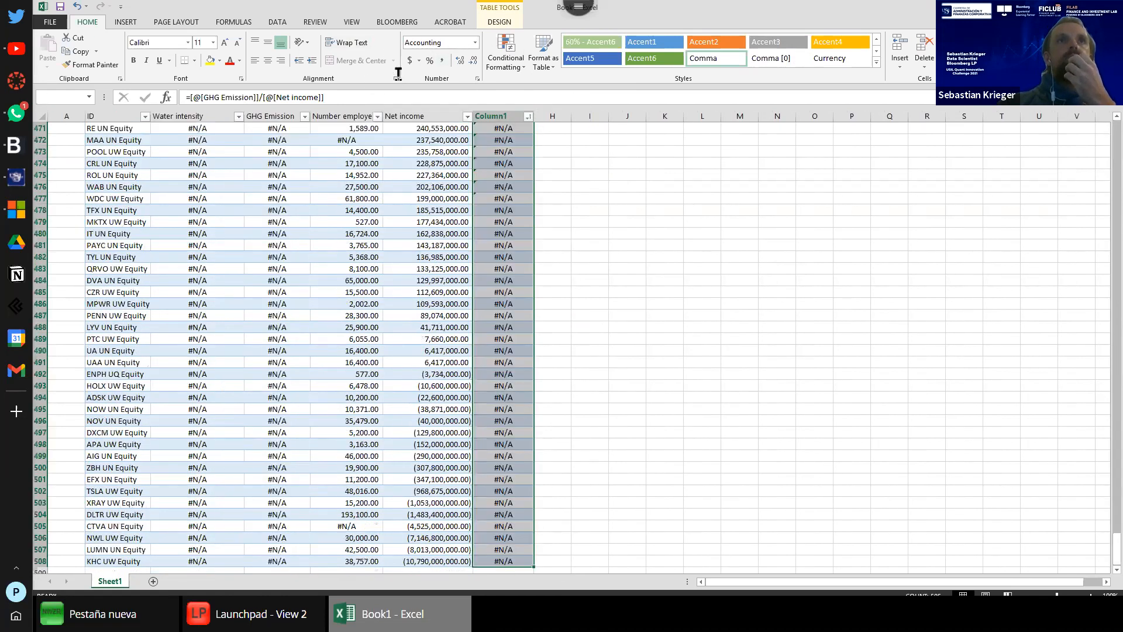
left_click(460, 61)
left_click(461, 61)
left_click(460, 61)
left_click(461, 61)
left_click(460, 61)
left_click(461, 60)
left_click(460, 61)
left_click(649, 279)
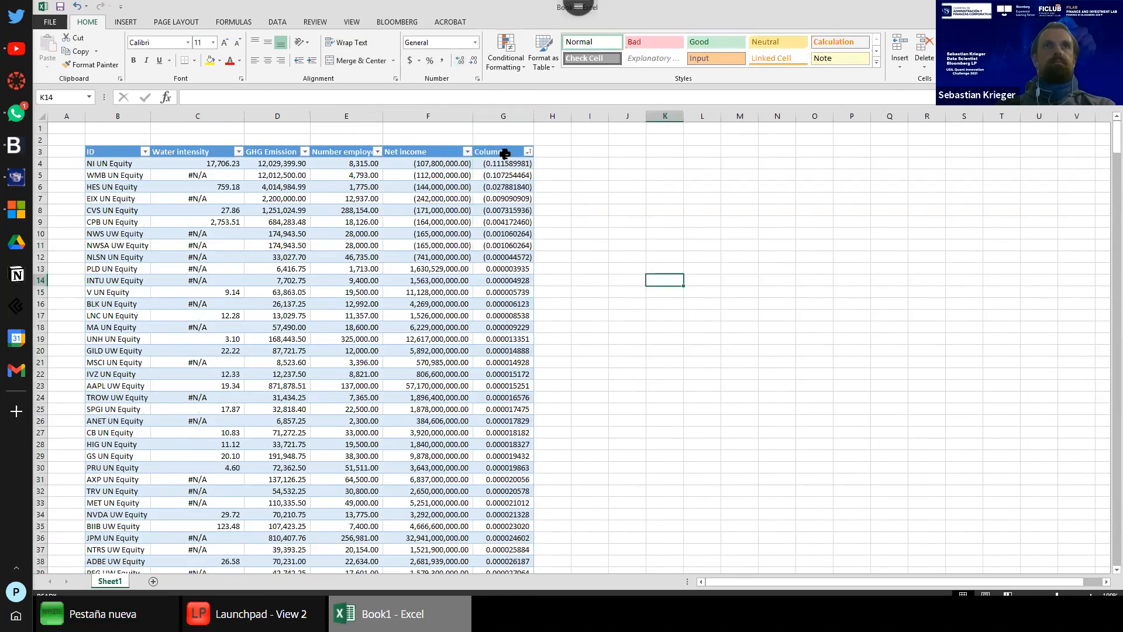
left_click(511, 162)
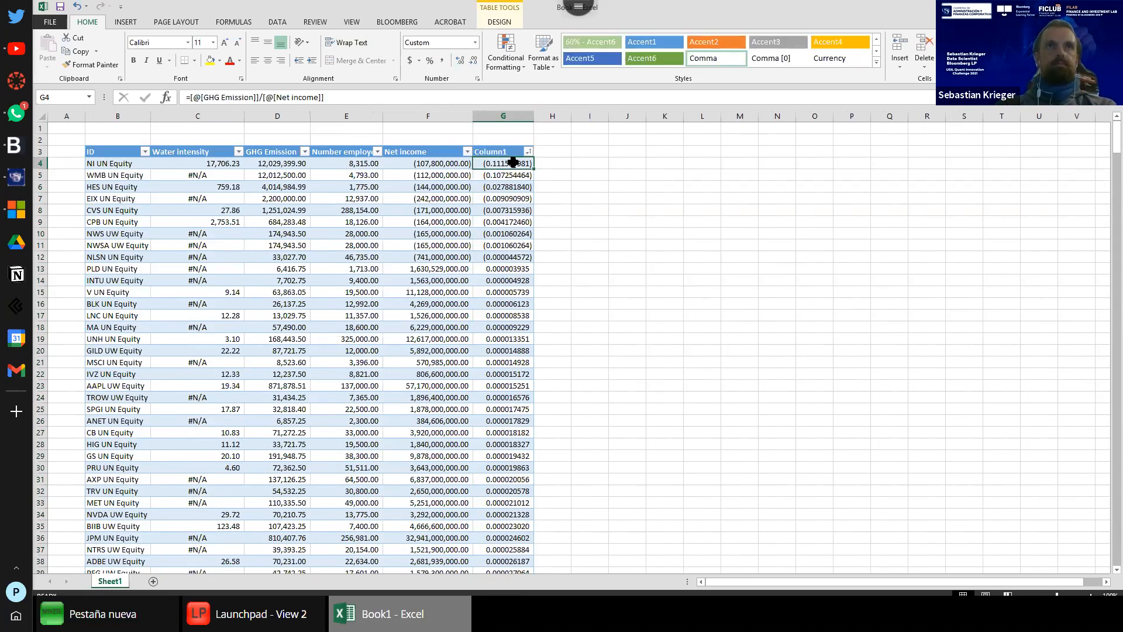
Step: Format all ratio values in column G, from G4 down, as percentages with two decimal places
key("ctrl+shift+Down")
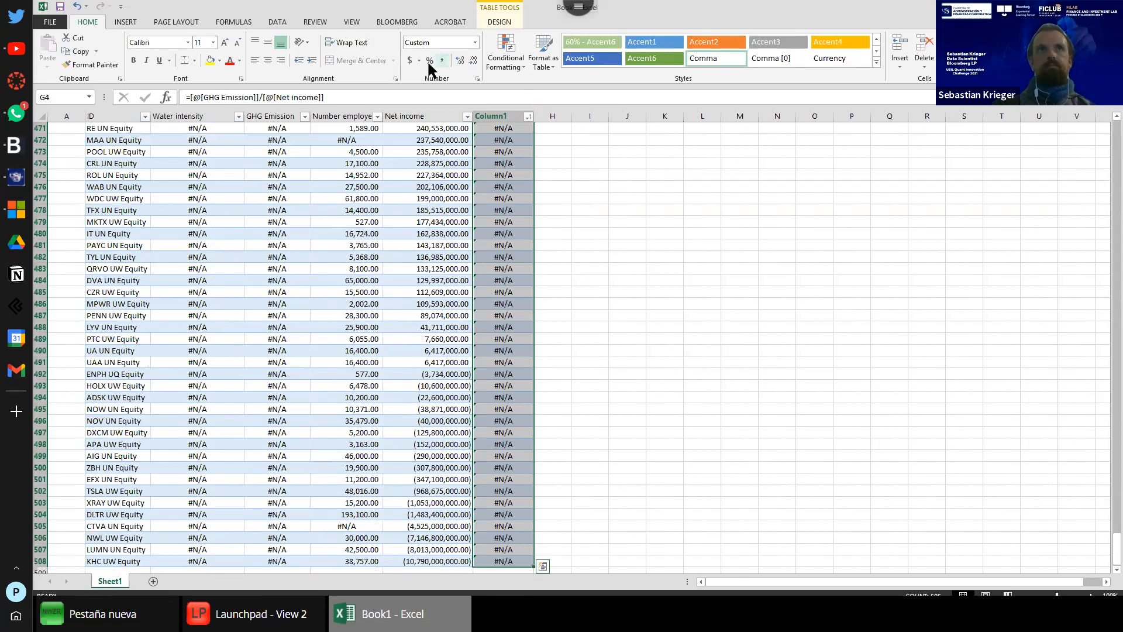
left_click(428, 61)
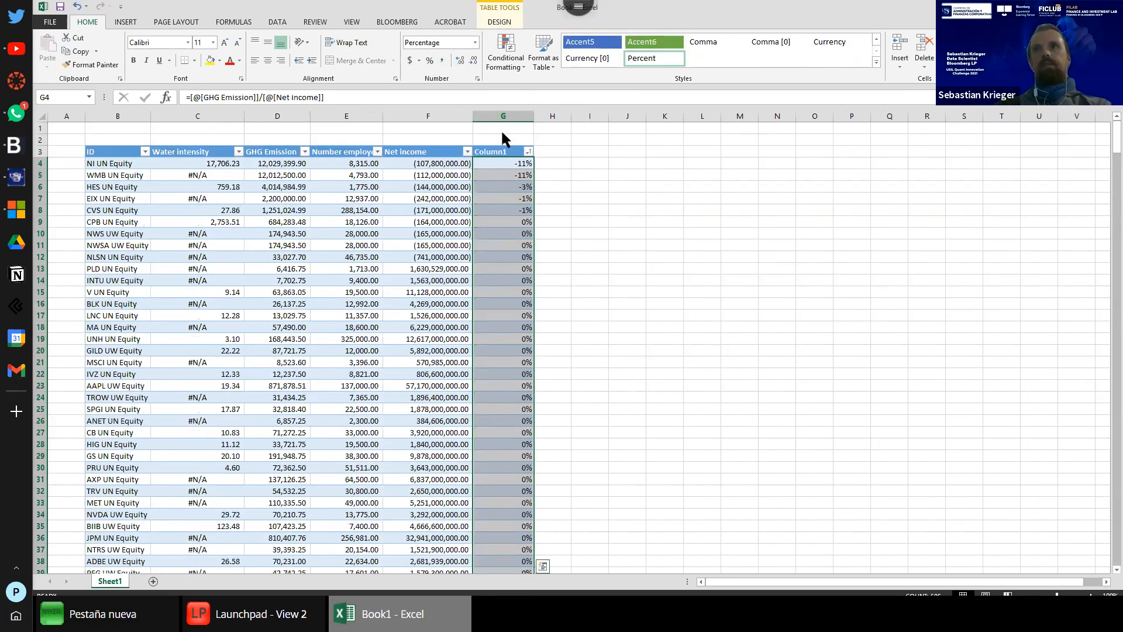
left_click(513, 164)
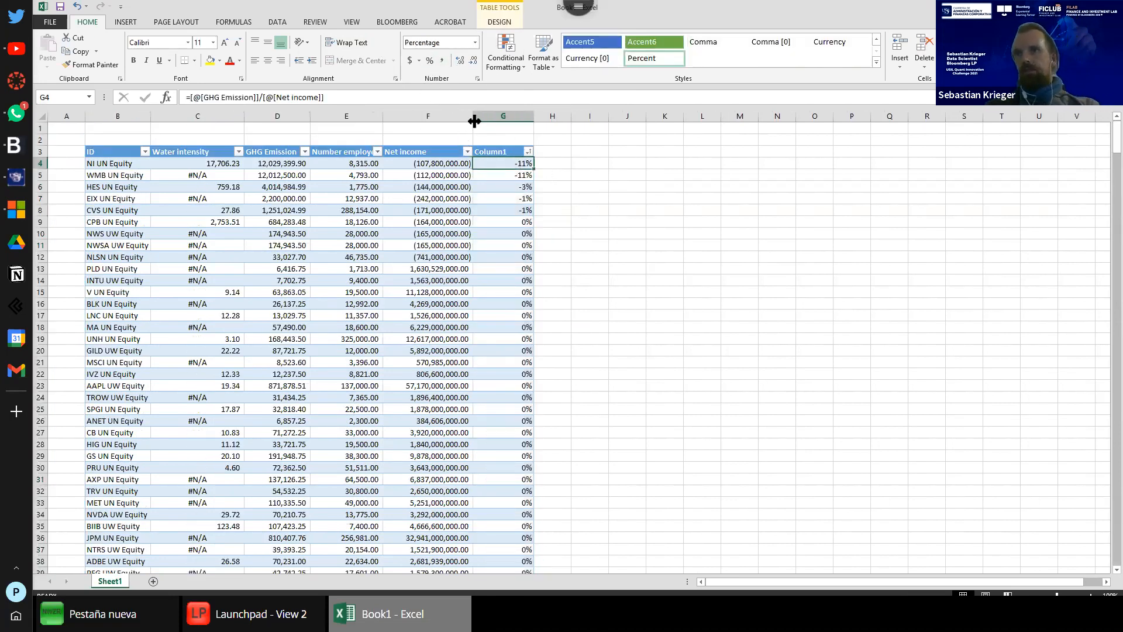
key("ctrl+shift+Down")
left_click(460, 61)
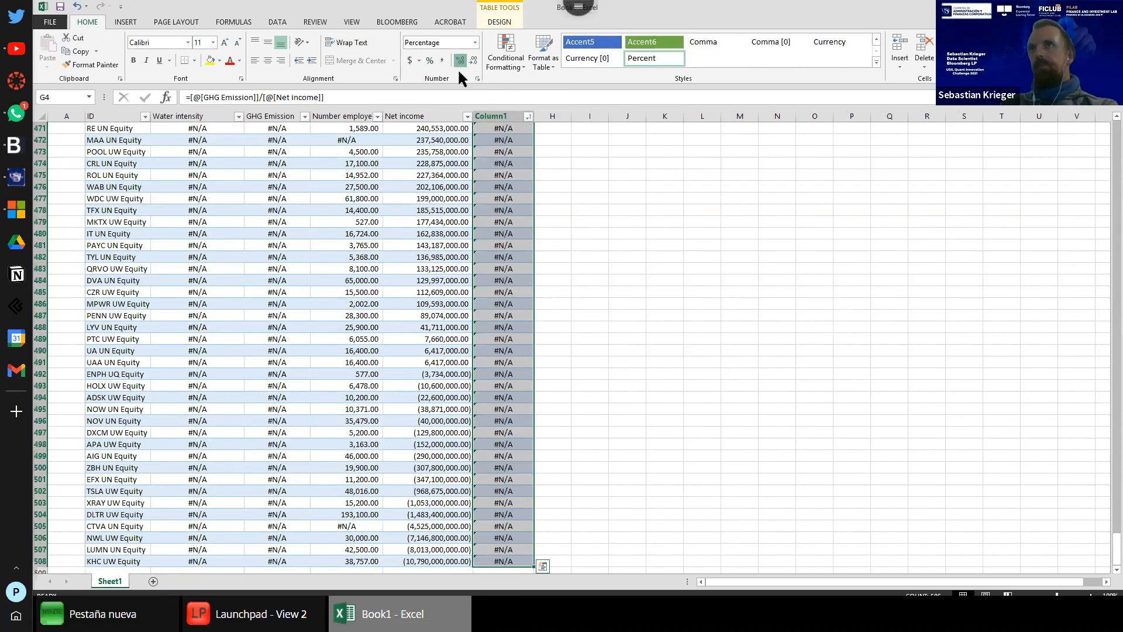
left_click(460, 61)
left_click(486, 247)
left_click(511, 163)
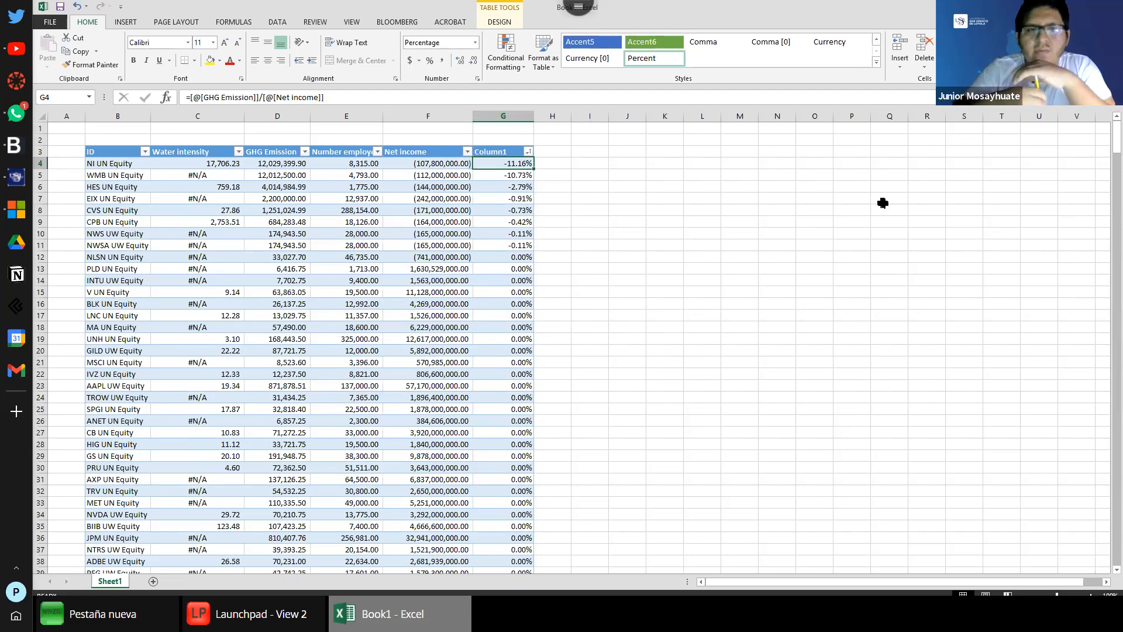
Step: Add a calculated column in H, starting at H4, that divides Water intensity by Number employees csr, and widen the column
left_click(224, 163)
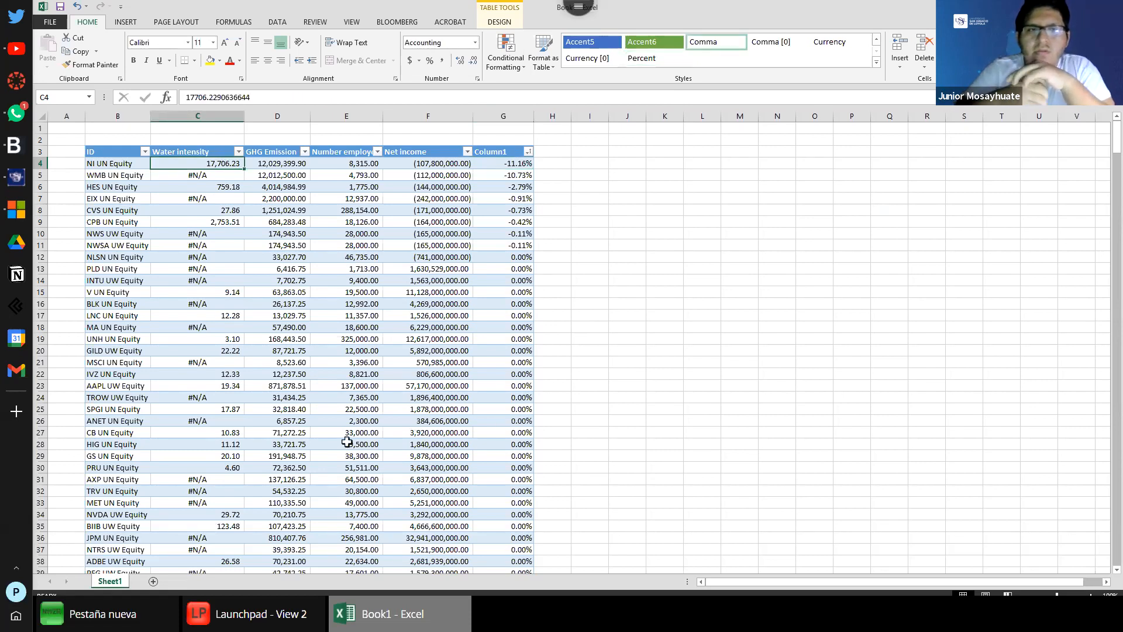
left_click(274, 164)
left_click(280, 176)
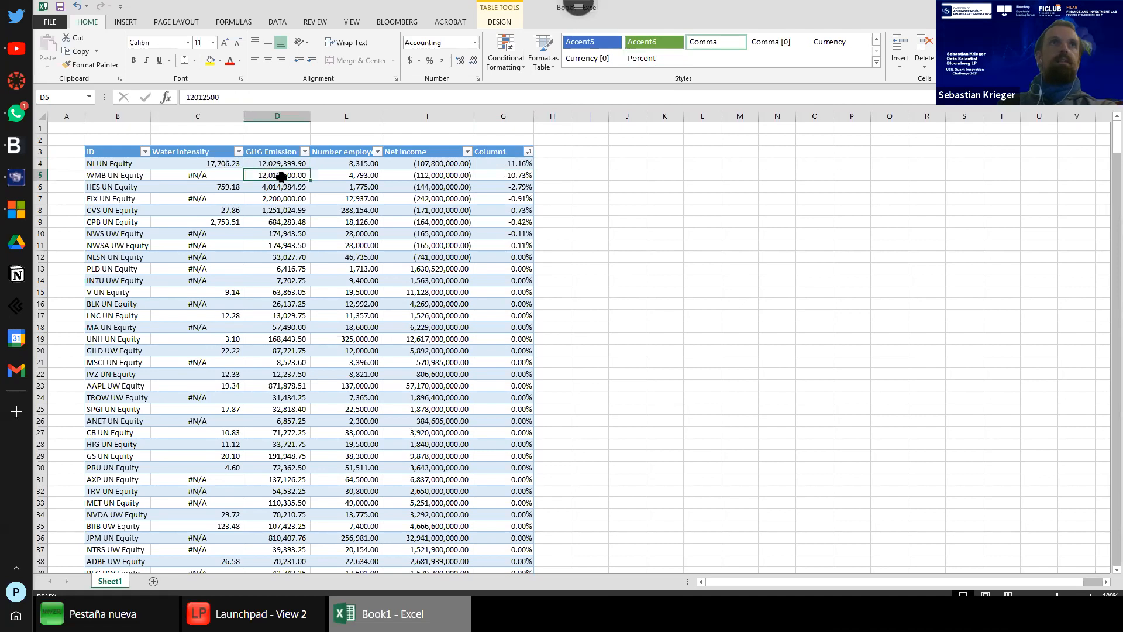
left_click(557, 166)
type("=")
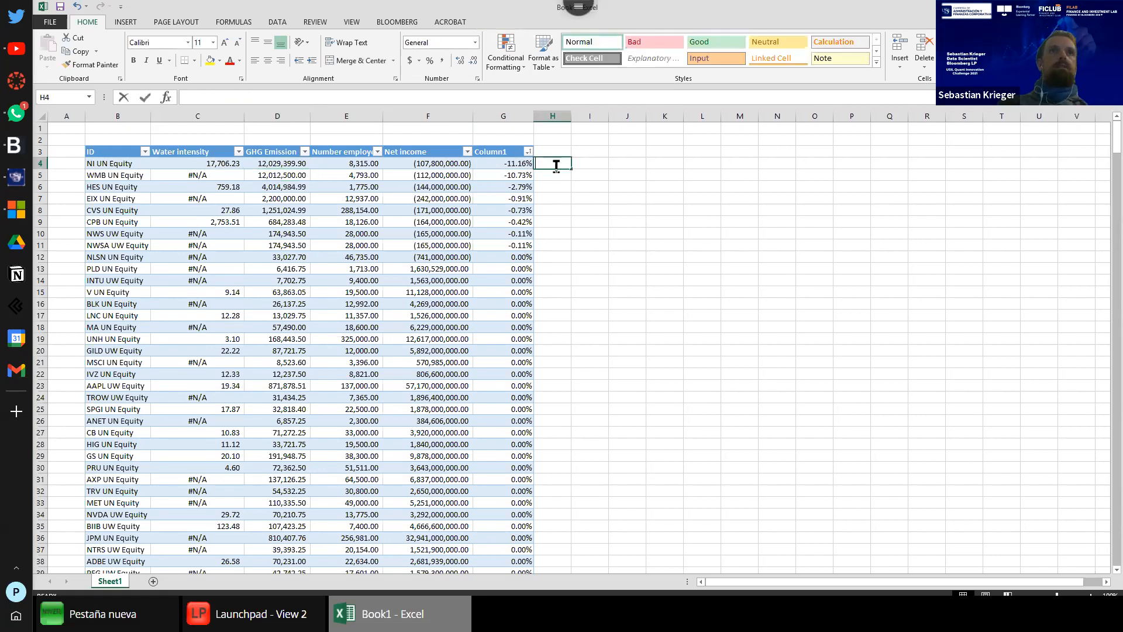
left_click(232, 164)
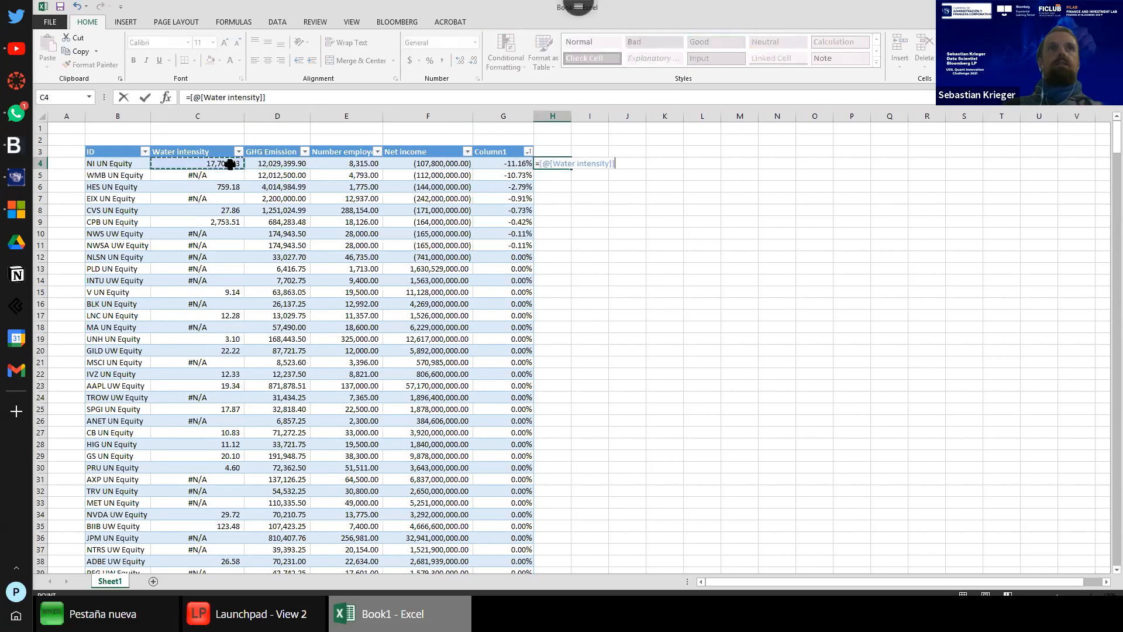
type("/")
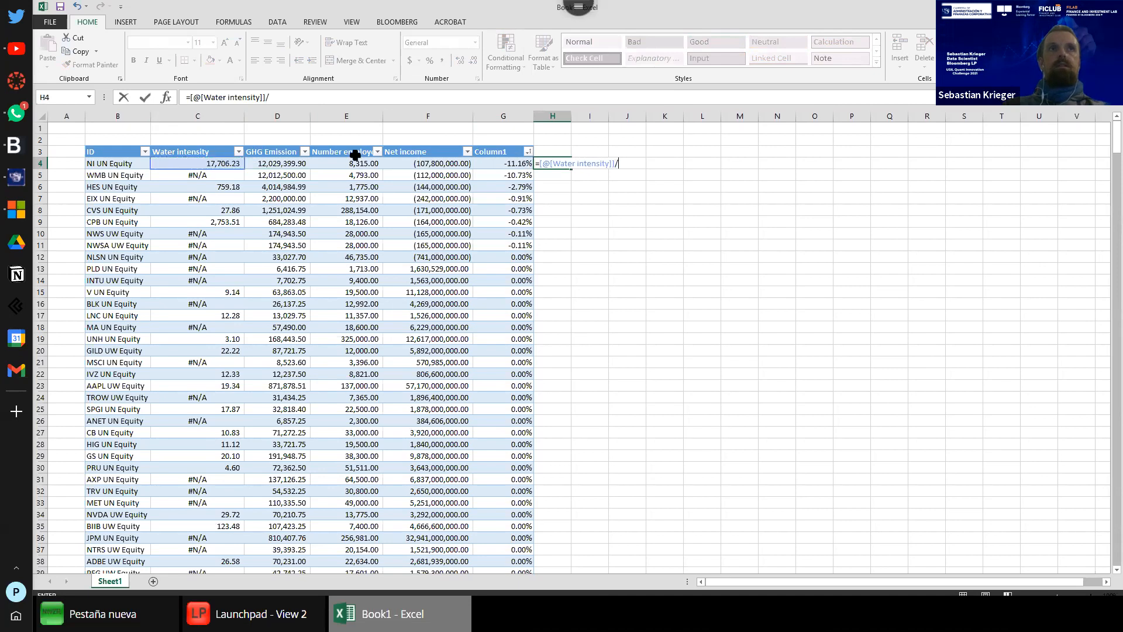
left_click(328, 164)
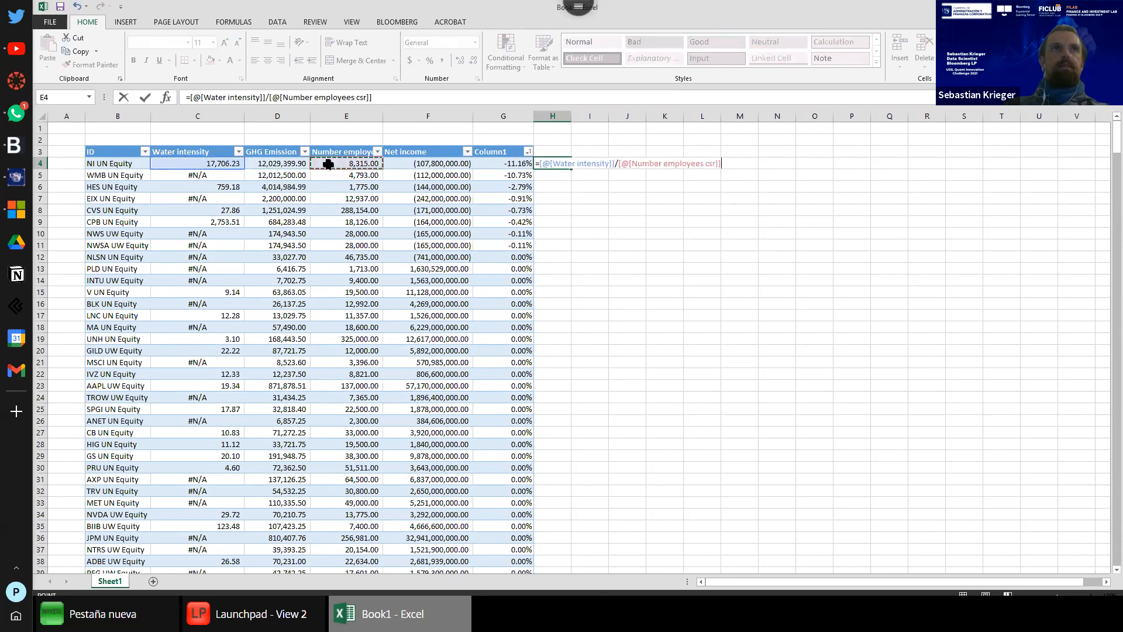
key("Return")
left_click_drag(572, 117, 590, 118)
left_click(607, 233)
left_click(563, 163)
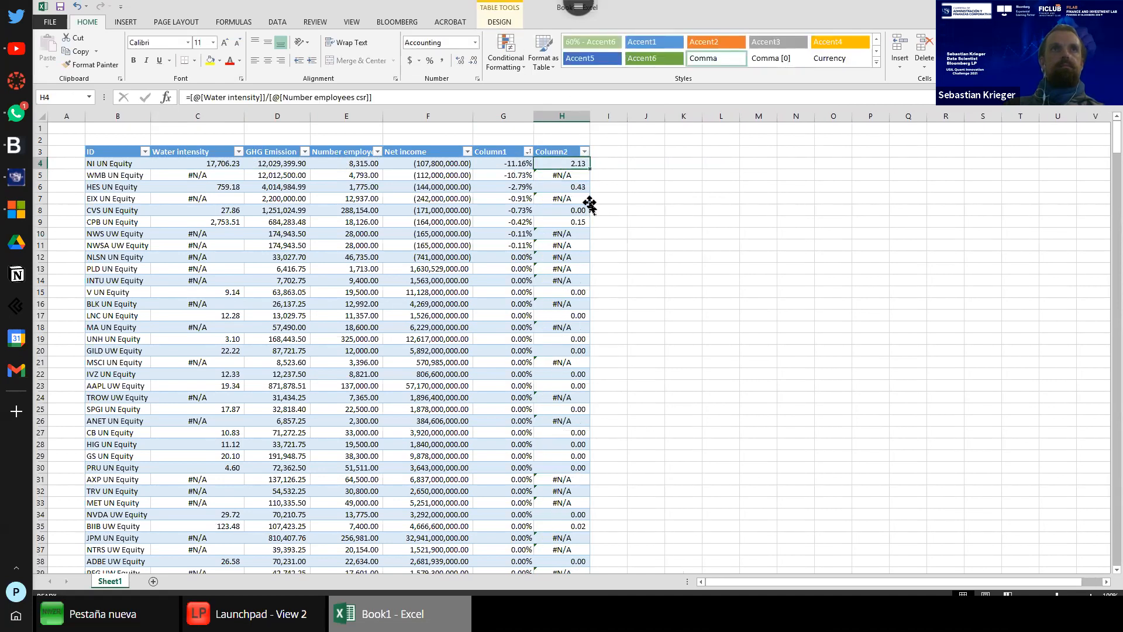
Step: Format all values of the new ratio in column H, from H4 down, as percentages
key("ctrl+shift+Down")
scroll(517, 220, "up", 10)
scroll(855, 351, "up", 19)
left_click_drag(1114, 484, 1110, 108)
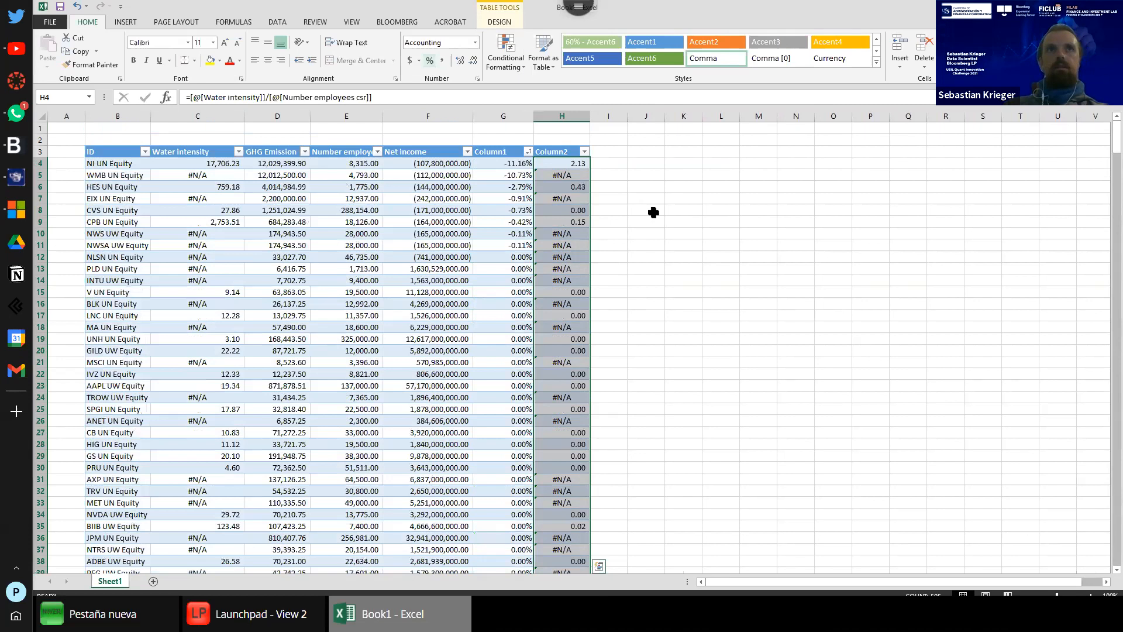
left_click(653, 212)
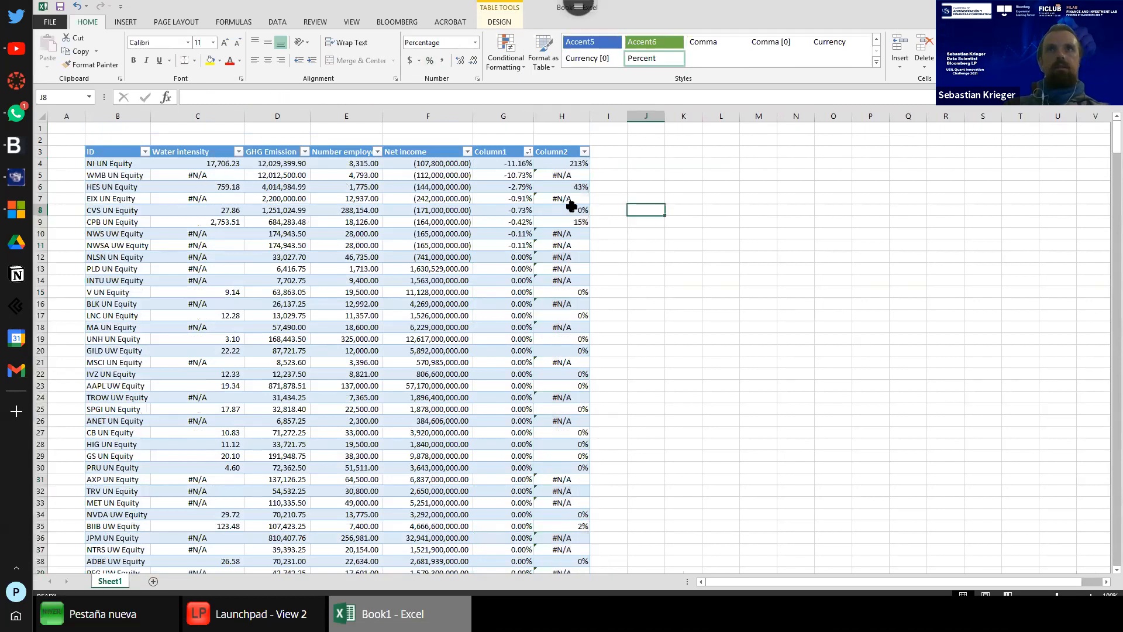
Step: Filter the Water intensity column to exclude the #N/A rows
left_click(238, 151)
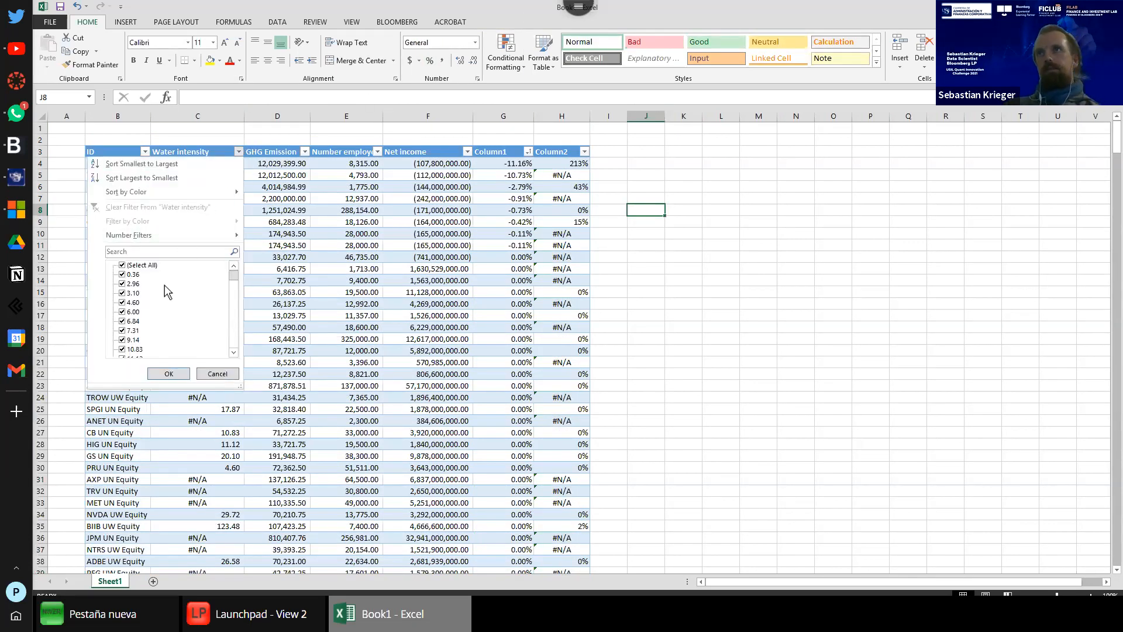
left_click(122, 265)
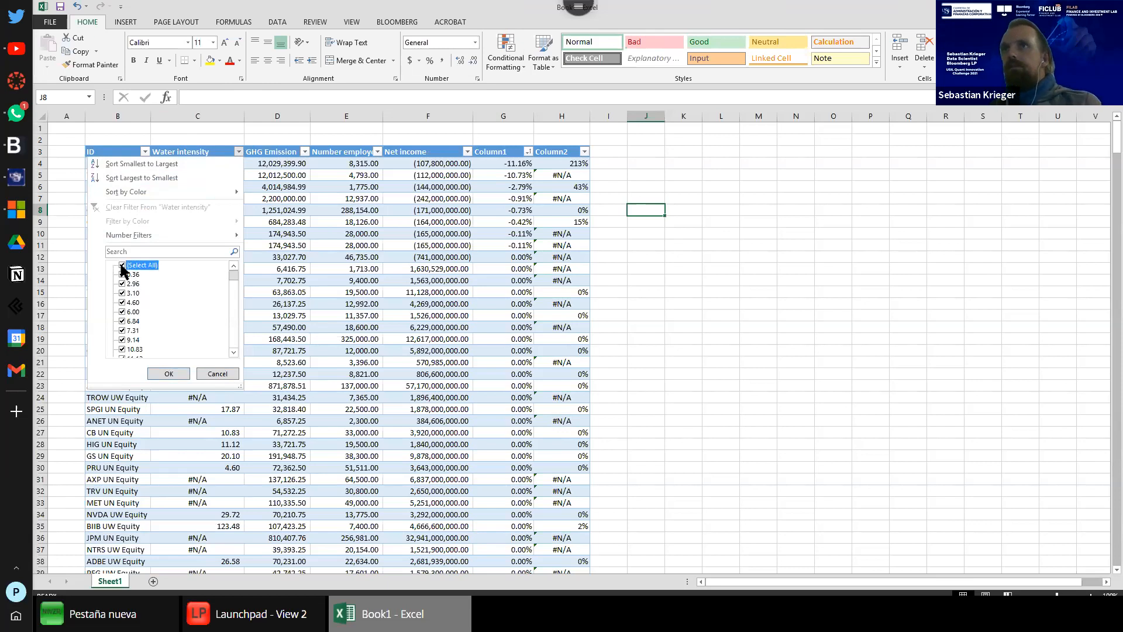
left_click(122, 264)
left_click_drag(230, 273, 229, 372)
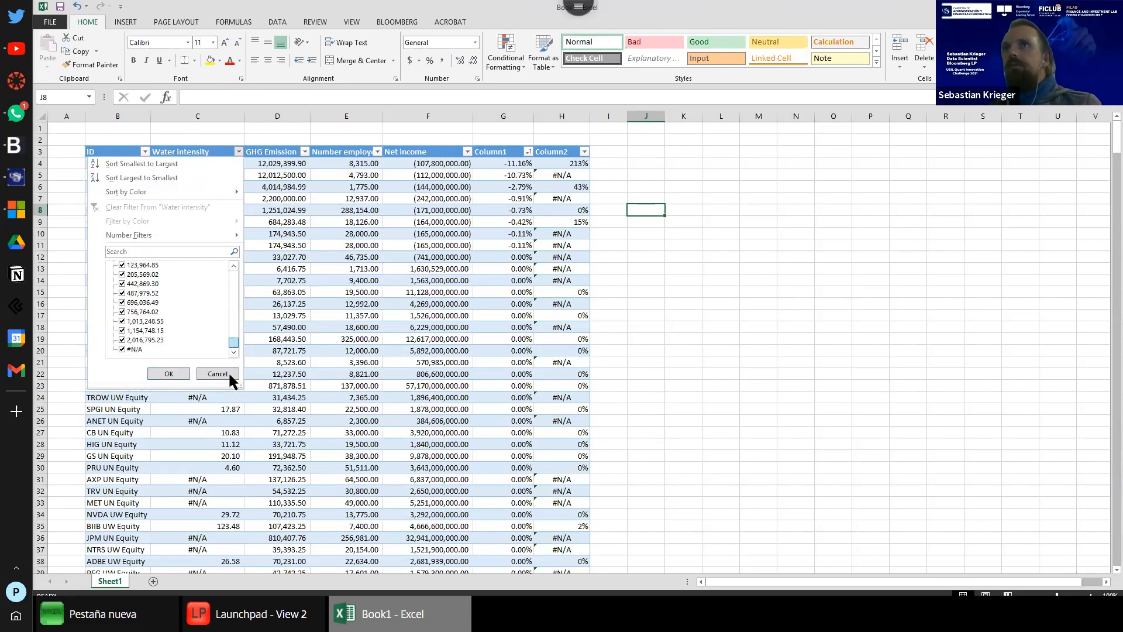
left_click(129, 349)
left_click(168, 374)
Step: Examine the filtered table down to its last row, comparing the two ratio columns across companies
scroll(321, 350, "down", 3)
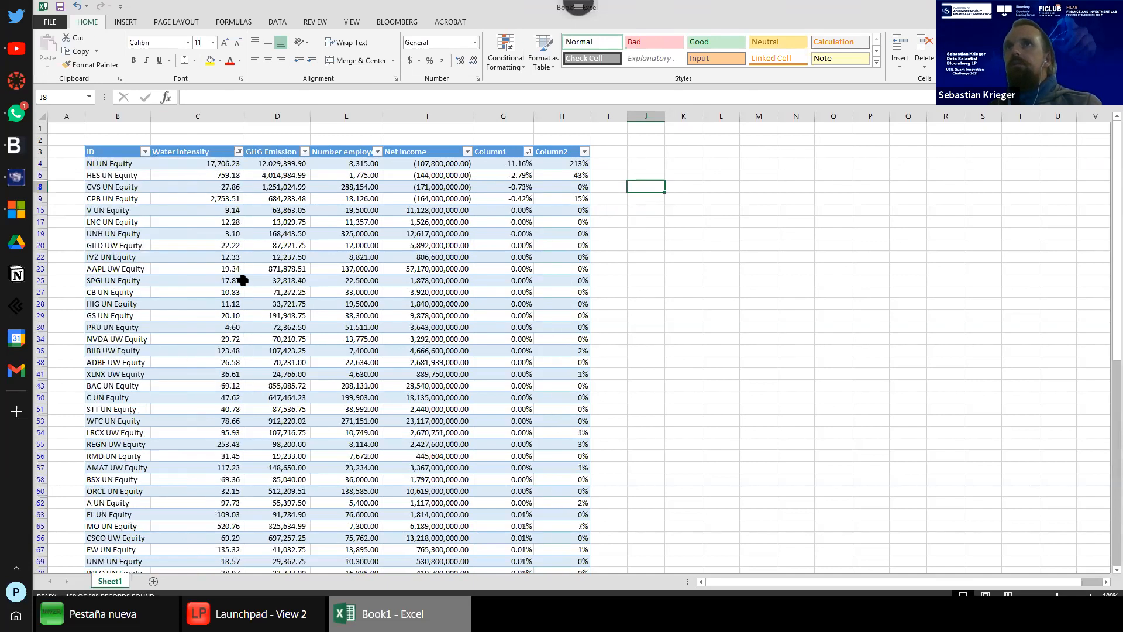
scroll(321, 350, "down", 18)
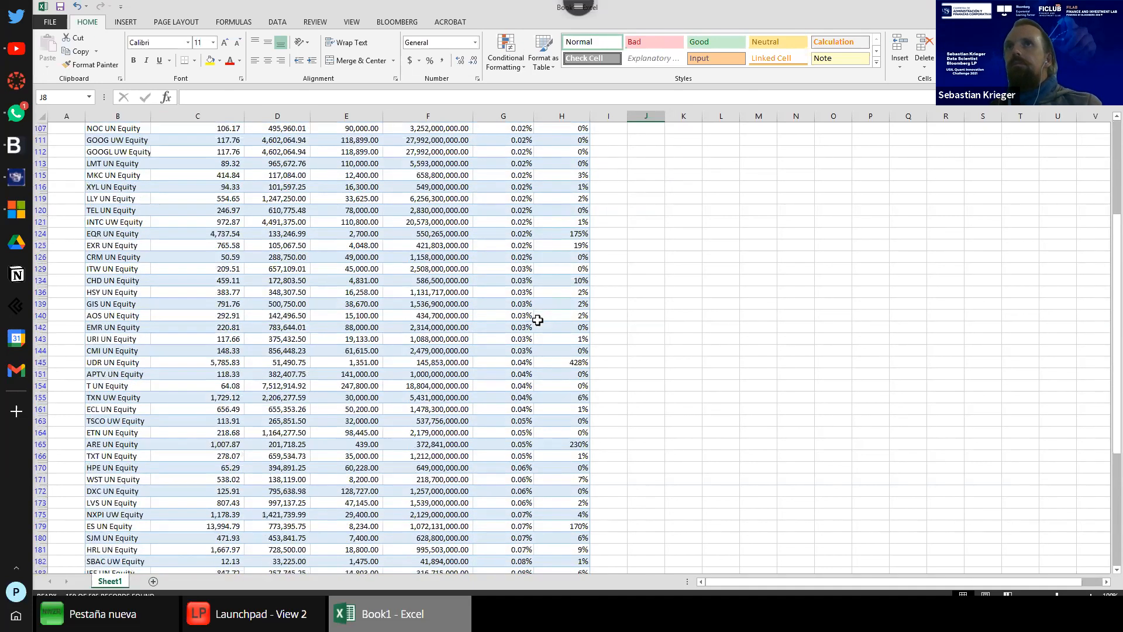
scroll(513, 331, "down", 12)
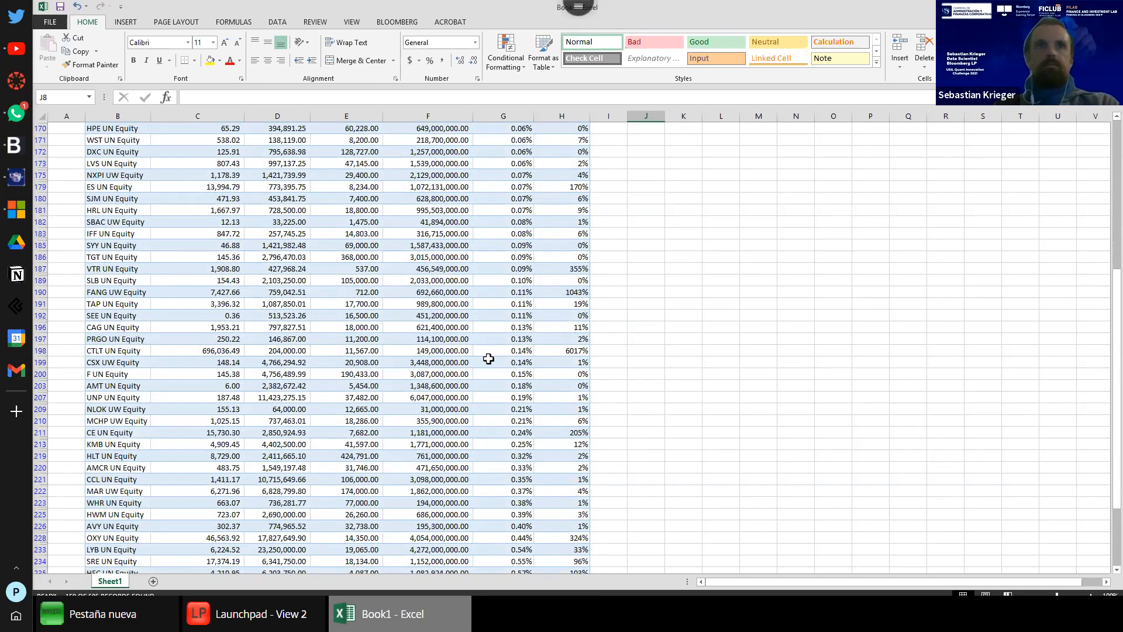
scroll(488, 360, "down", 12)
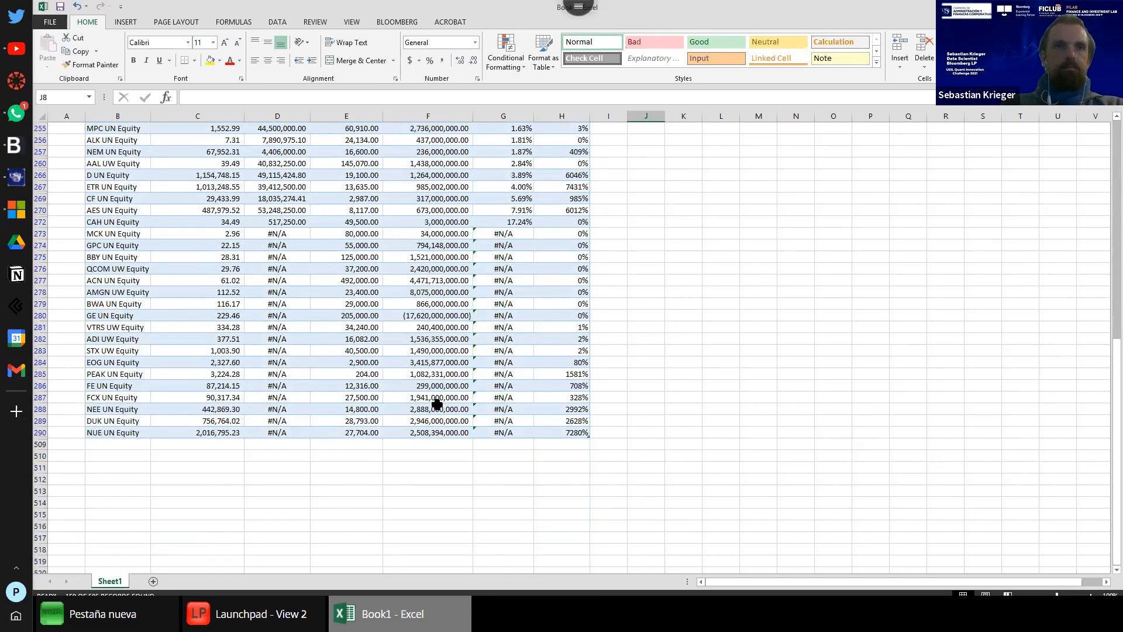
scroll(439, 392, "up", 13)
scroll(499, 342, "up", 20)
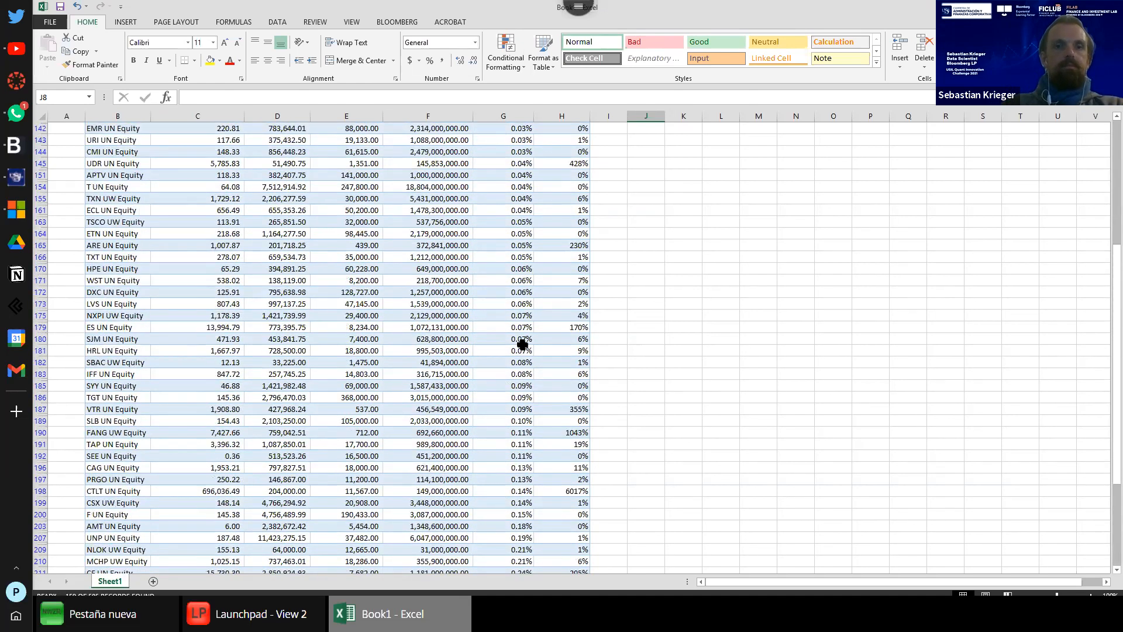
scroll(421, 316, "up", 3)
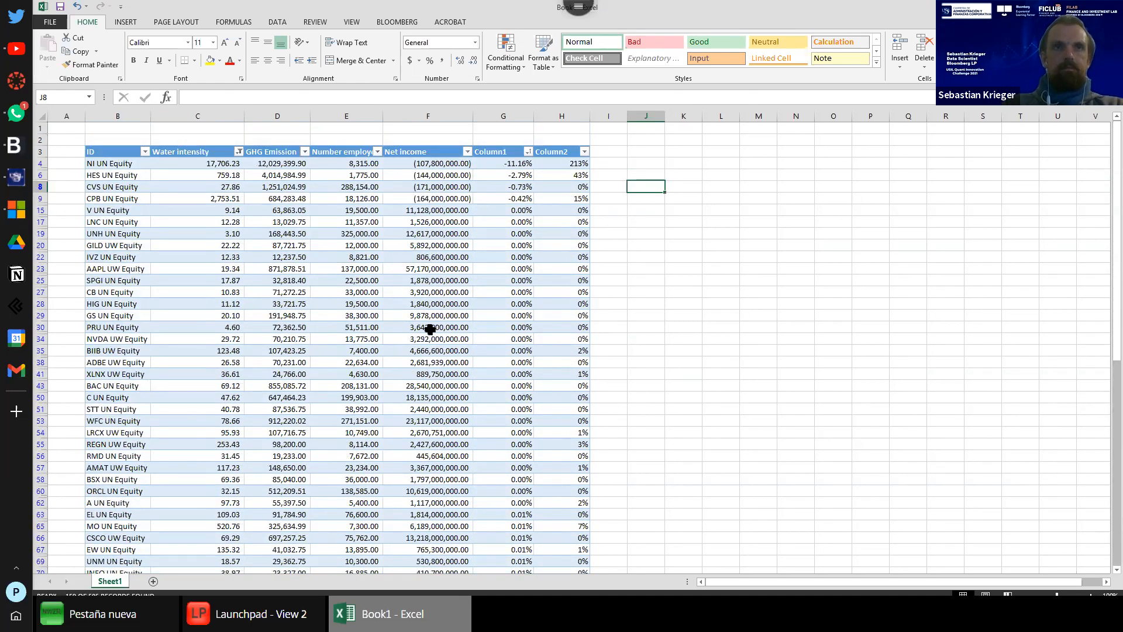
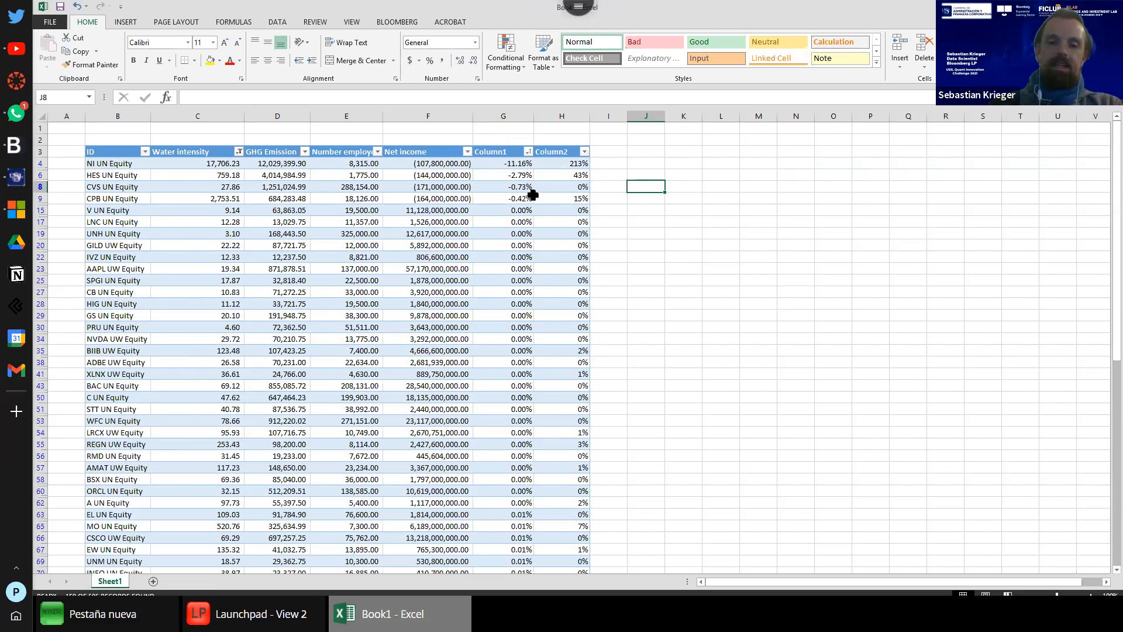
left_click(119, 145)
left_click(119, 144)
left_click(113, 151)
left_click(115, 140)
left_click(95, 154)
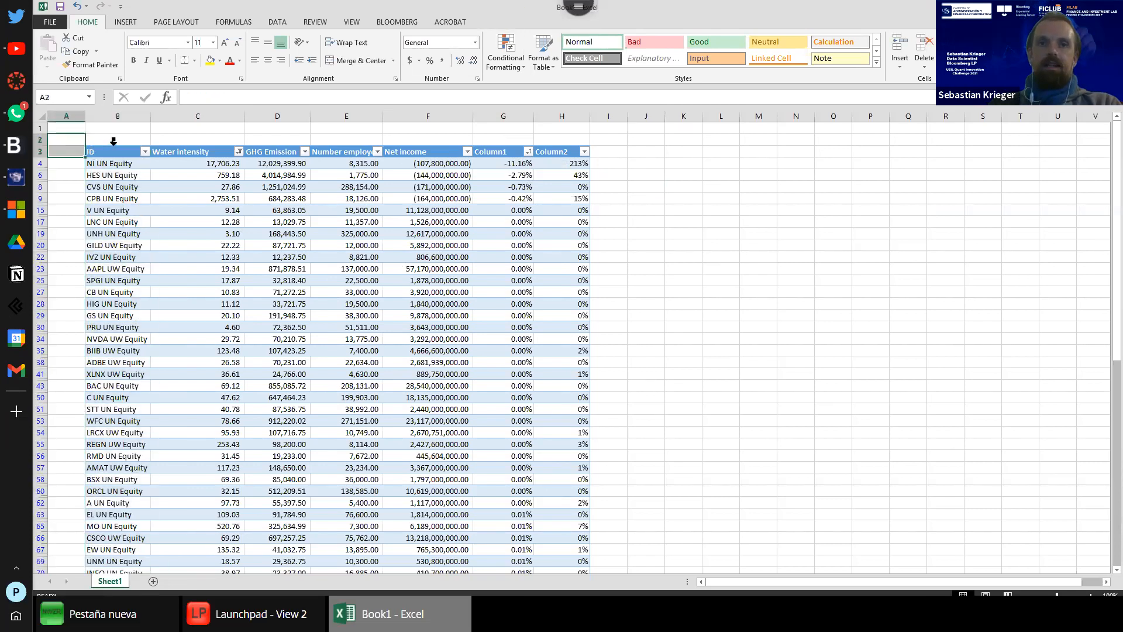
left_click(202, 151)
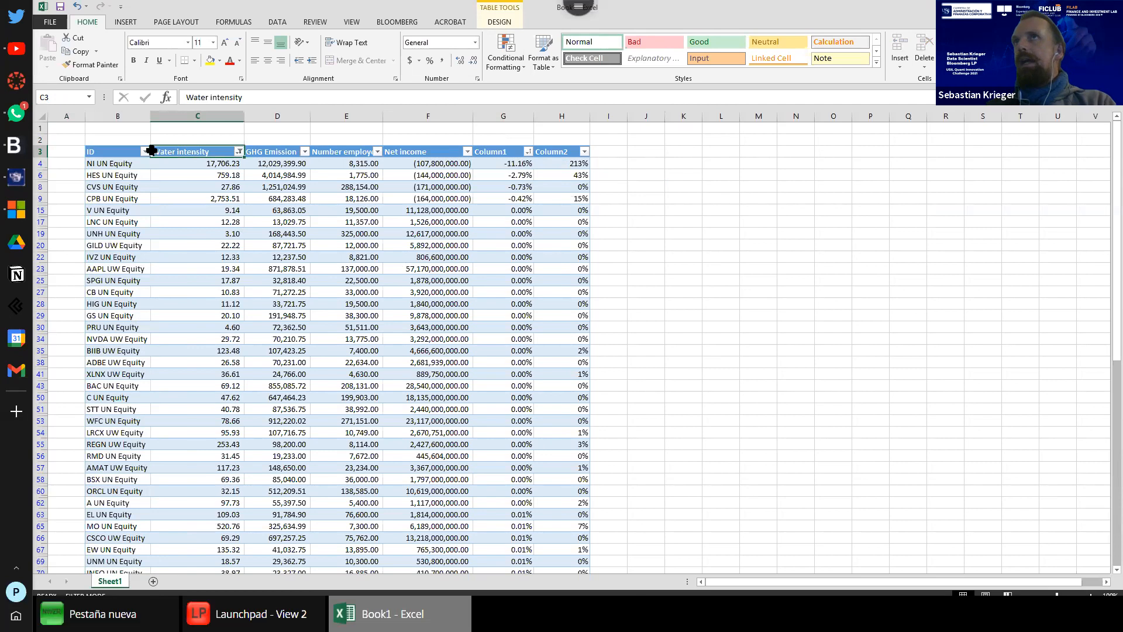
left_click(116, 150)
Step: Try to build a new BQL query starting in J3 for the members of the SPX Index
left_click(647, 151)
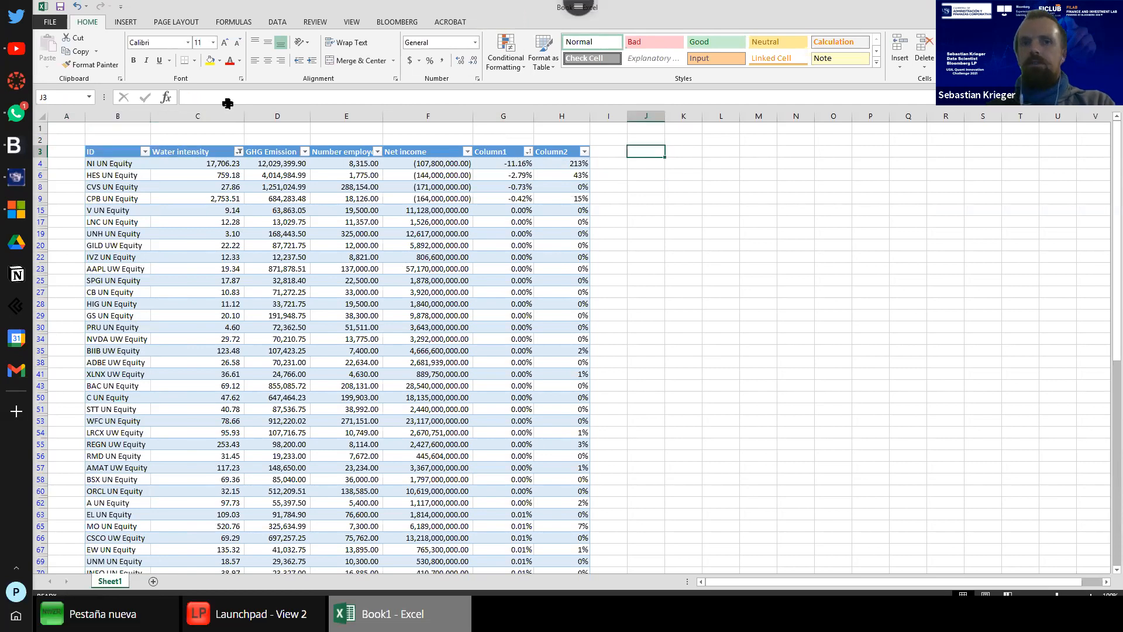
left_click(400, 23)
left_click(117, 51)
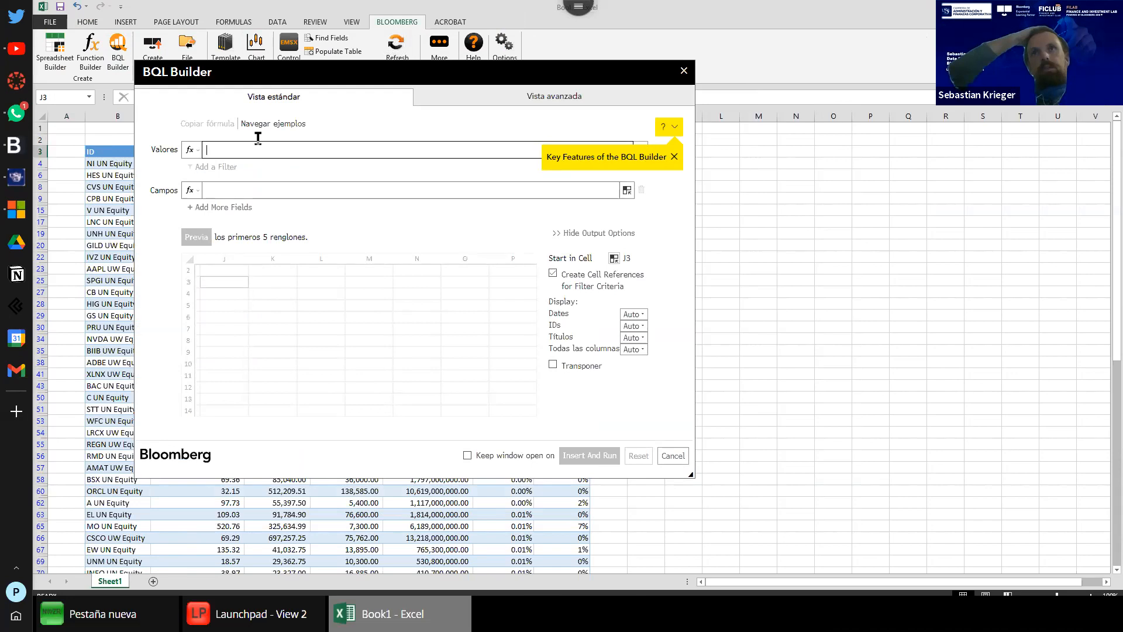
type("s")
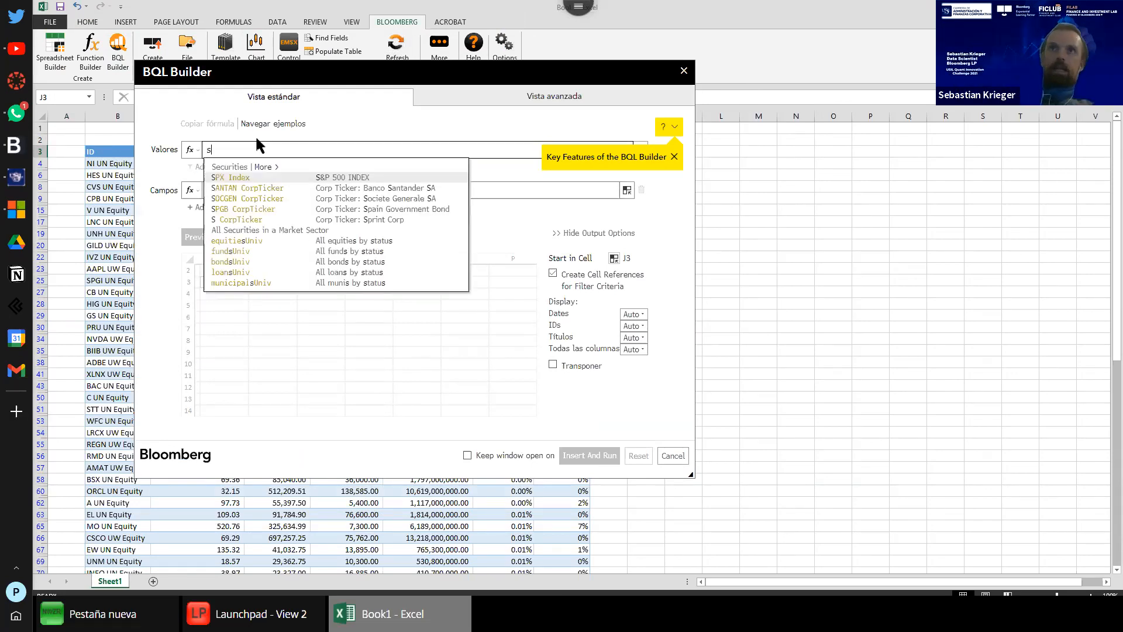
type("px")
left_click(284, 177)
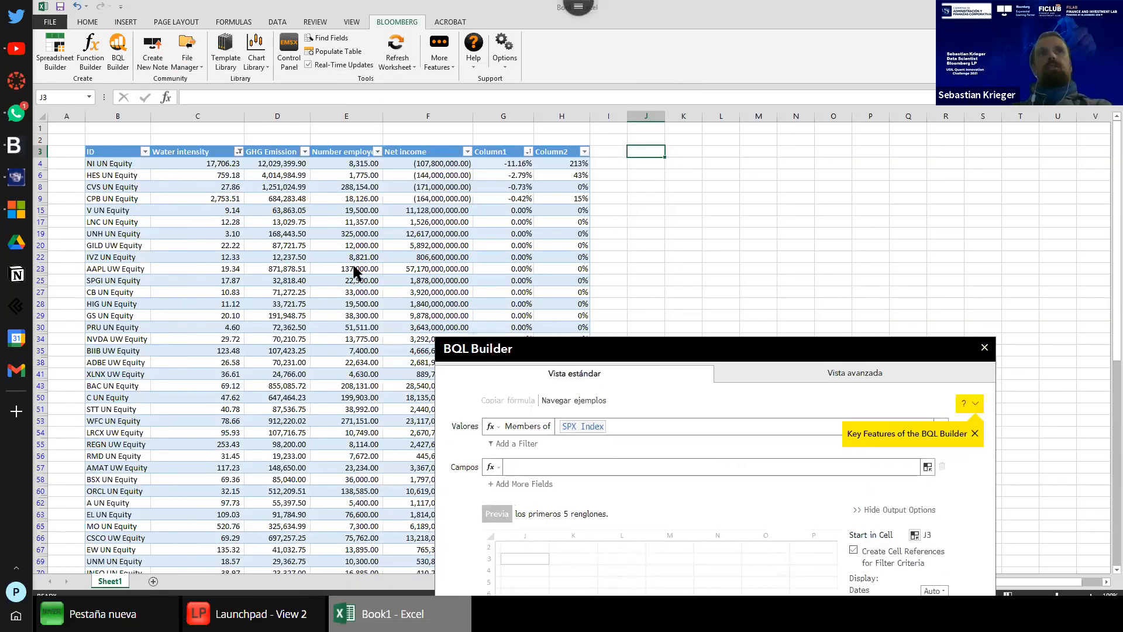
left_click_drag(357, 272, 354, 246)
left_click(671, 245)
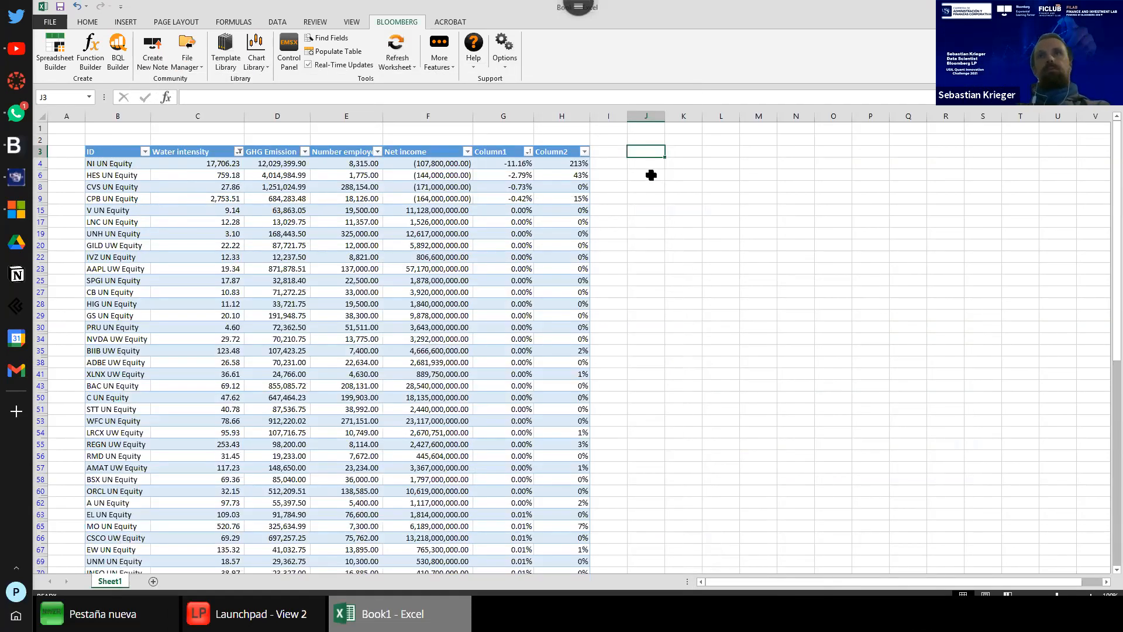
left_click(281, 162)
left_click(345, 172)
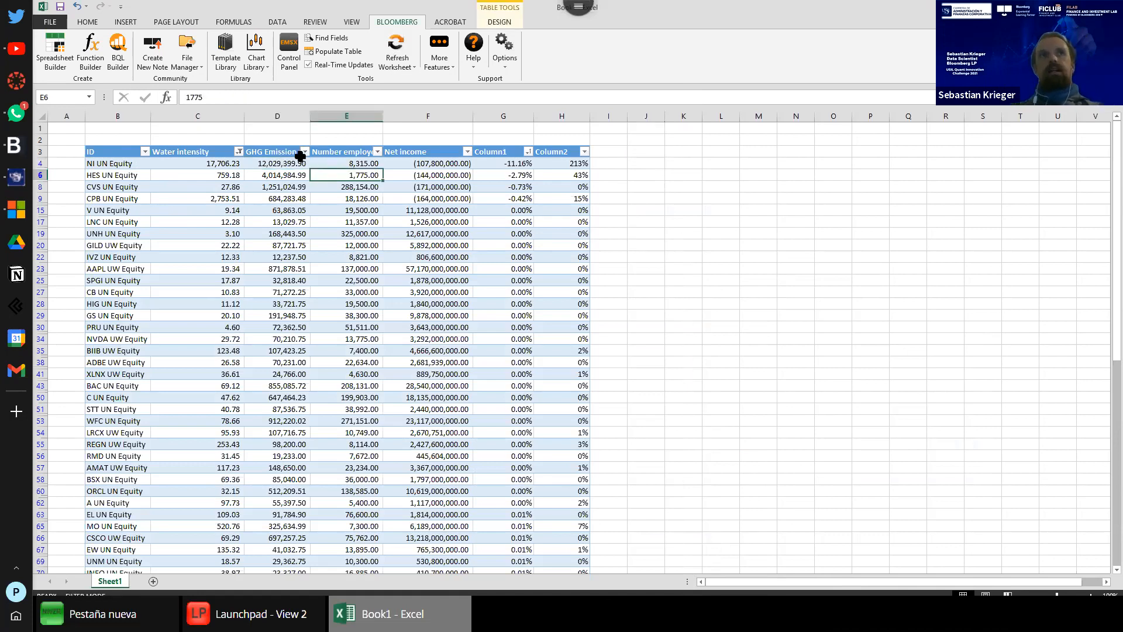
left_click(238, 152)
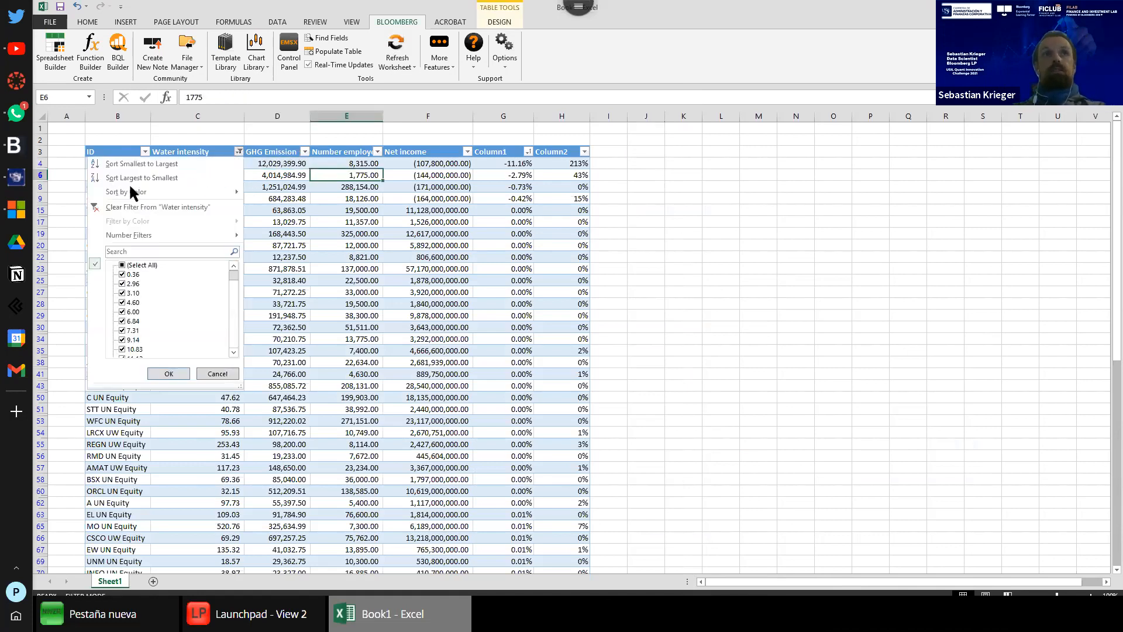
left_click(123, 265)
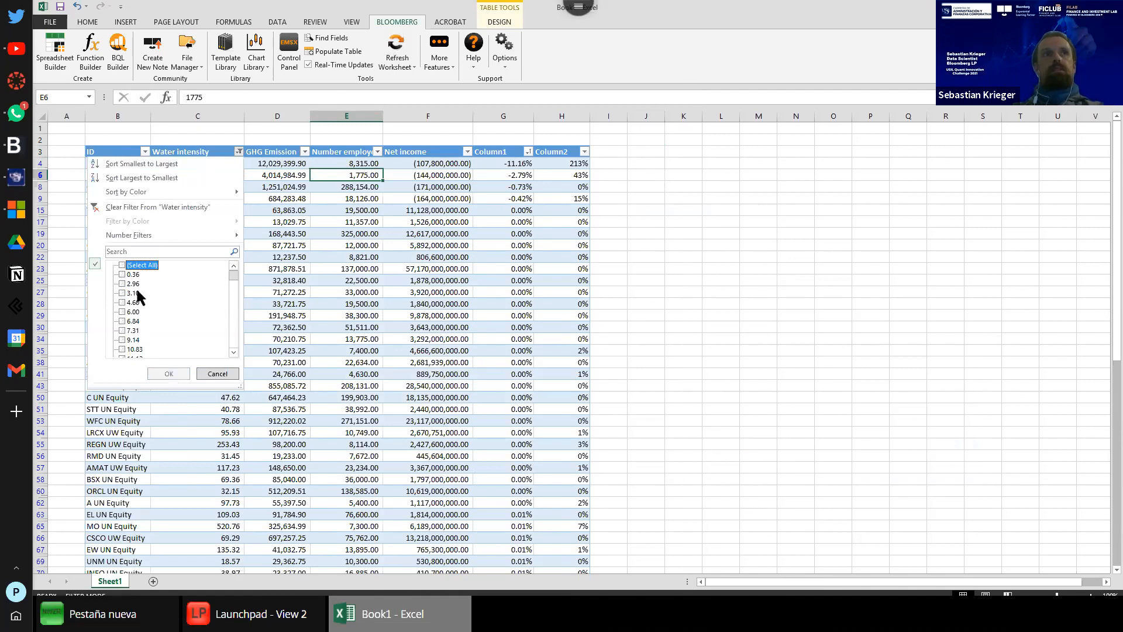
left_click(202, 366)
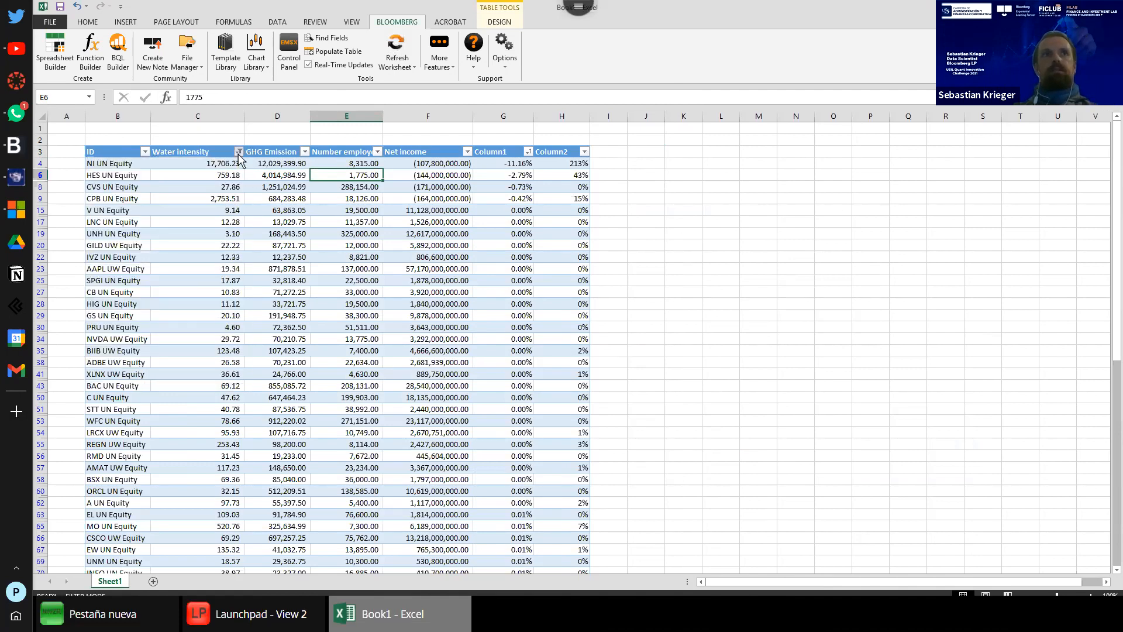
left_click(238, 152)
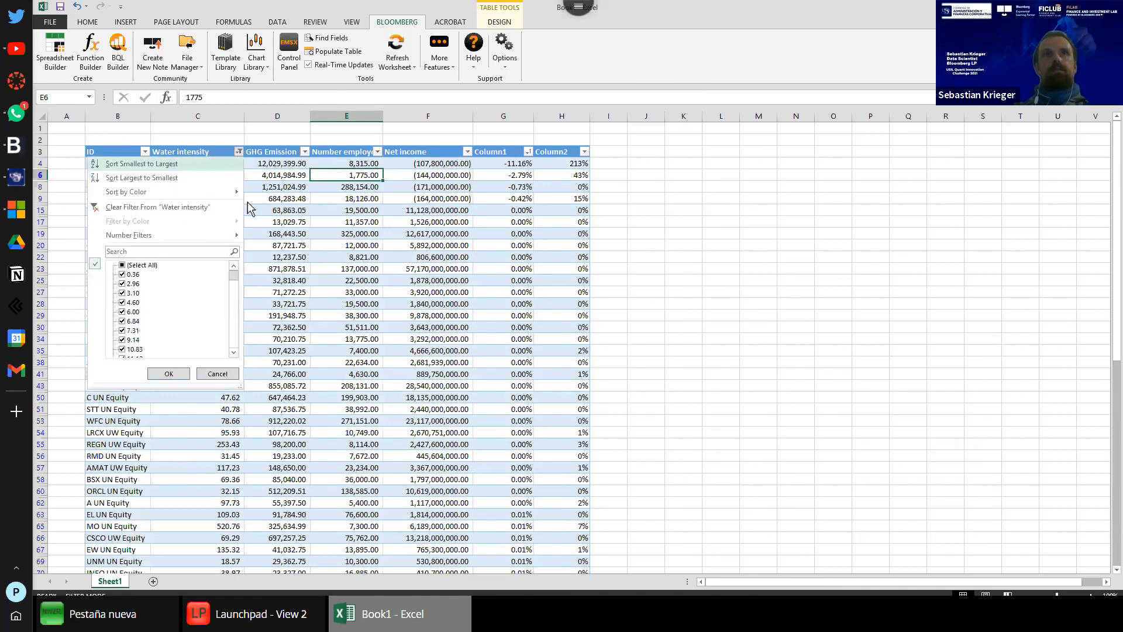
left_click(219, 373)
left_click(304, 152)
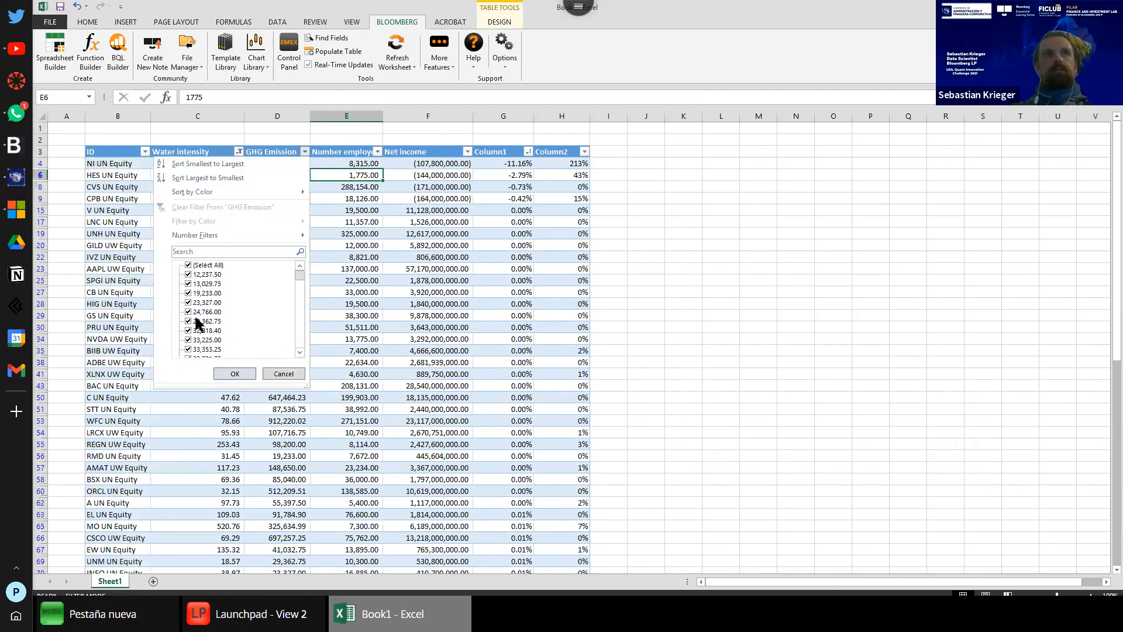
left_click(272, 129)
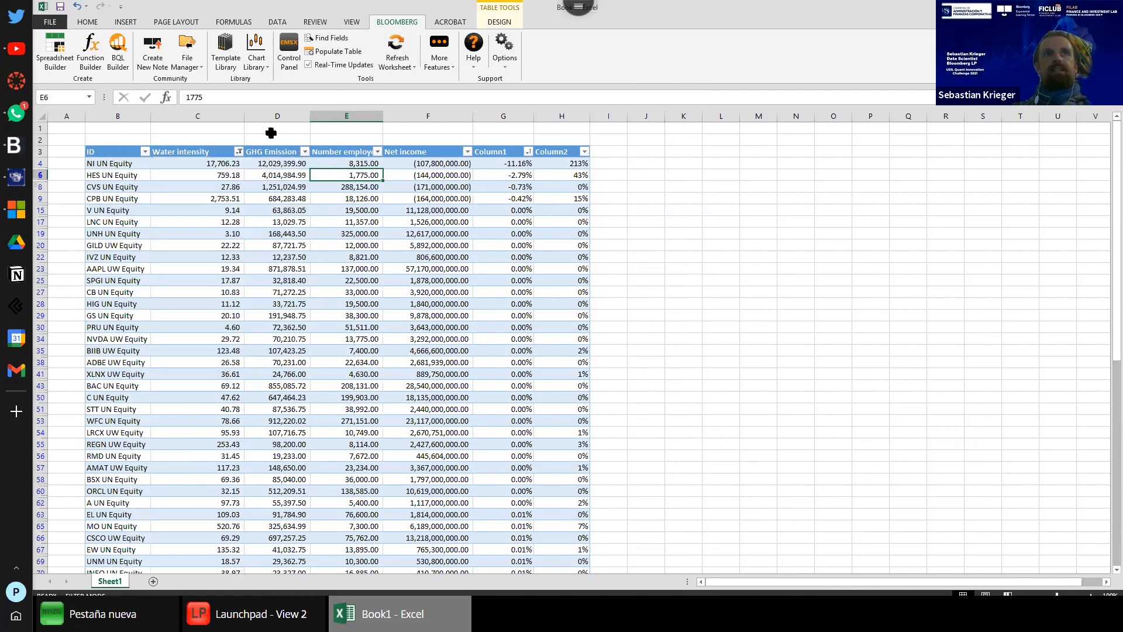
Step: Include the #N/A rows again in the Water intensity column's filter
left_click(238, 151)
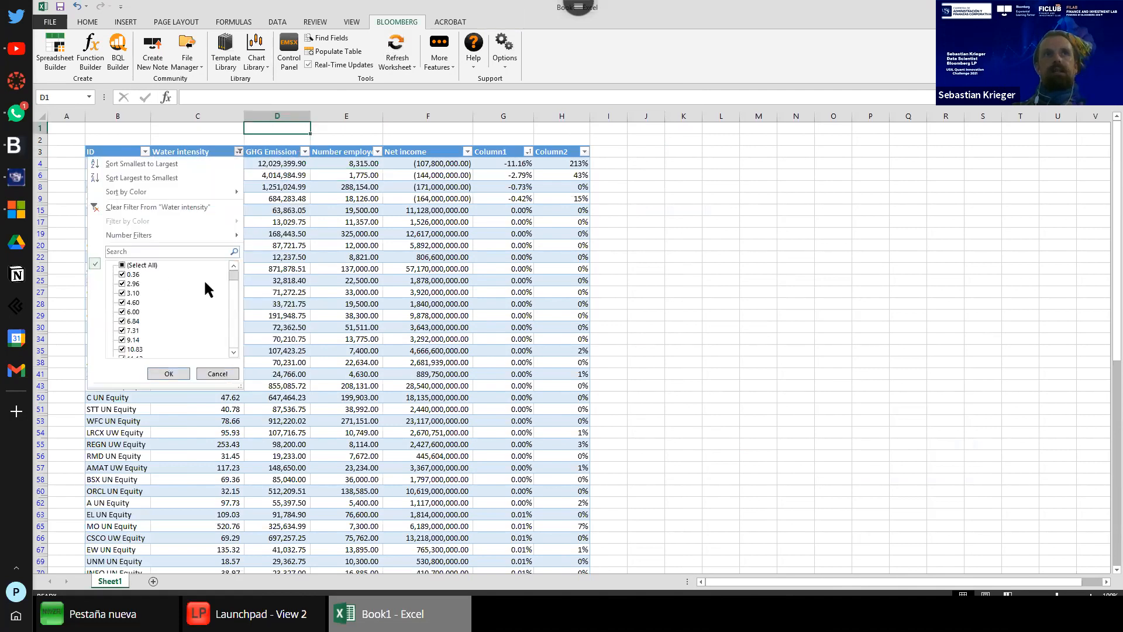
left_click_drag(234, 275, 234, 345)
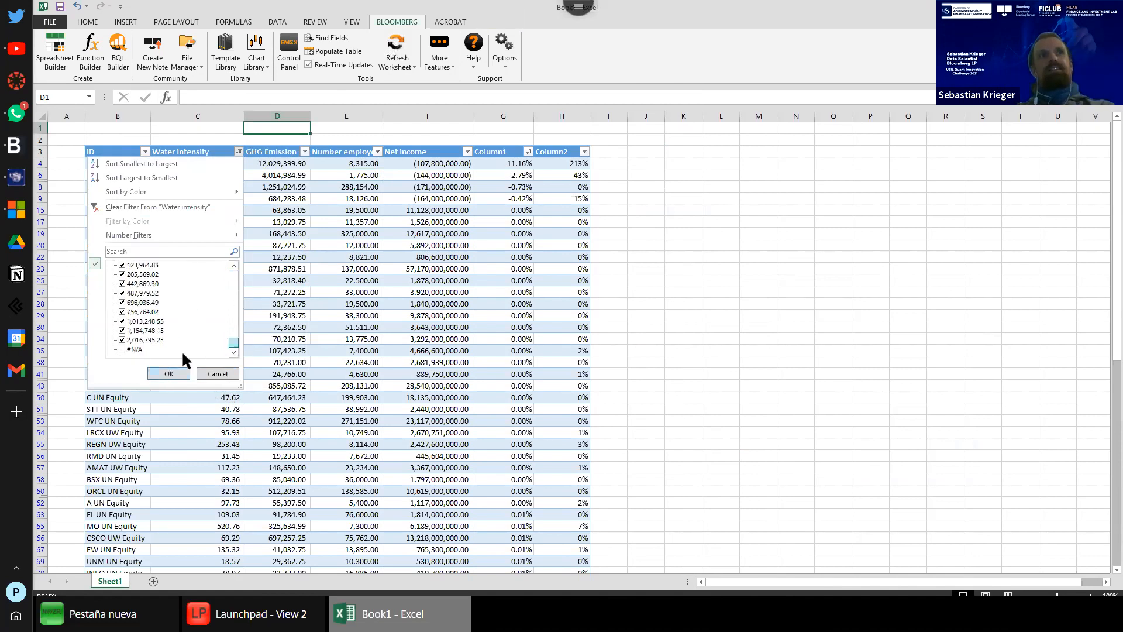
left_click(169, 373)
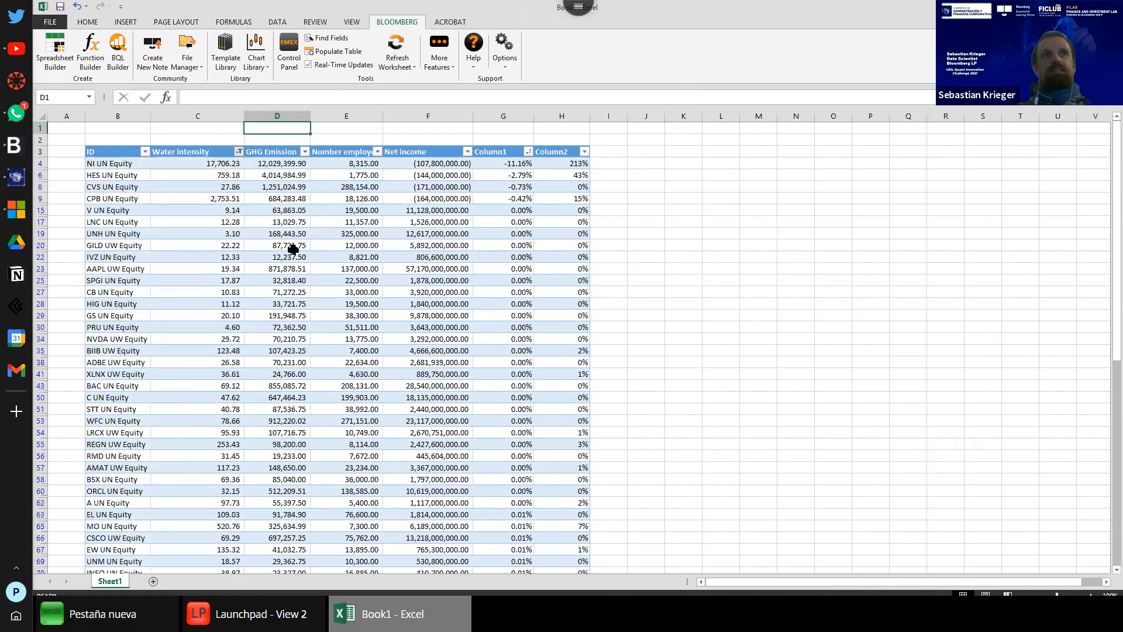
Step: Filter the GHG Emission column to exclude the #N/A rows
left_click(304, 151)
left_click_drag(297, 268, 299, 356)
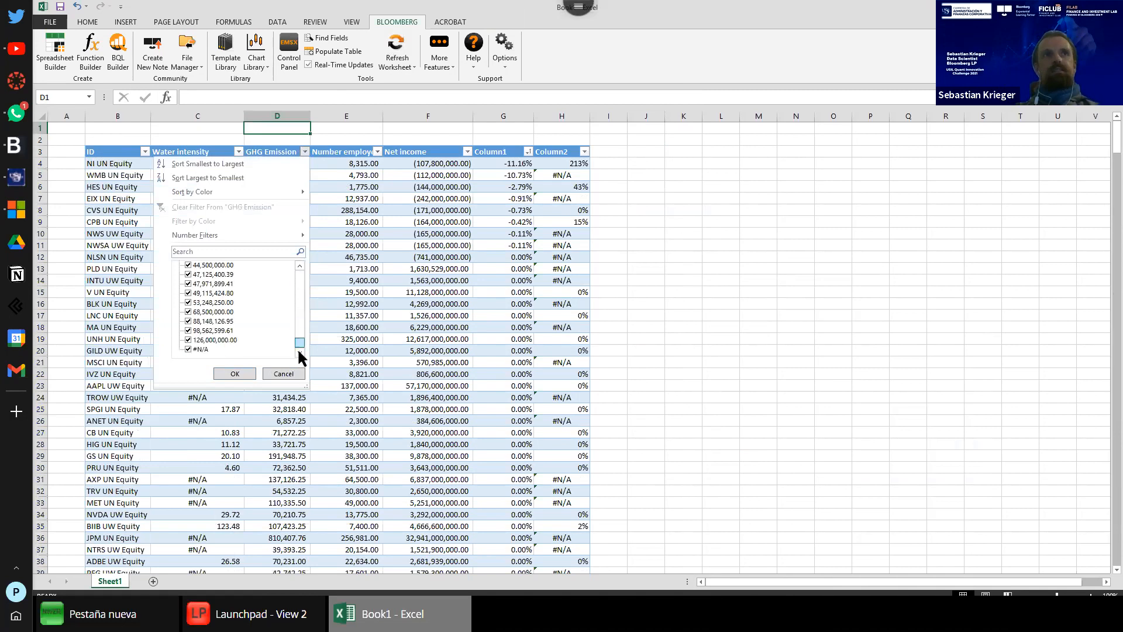
left_click(229, 373)
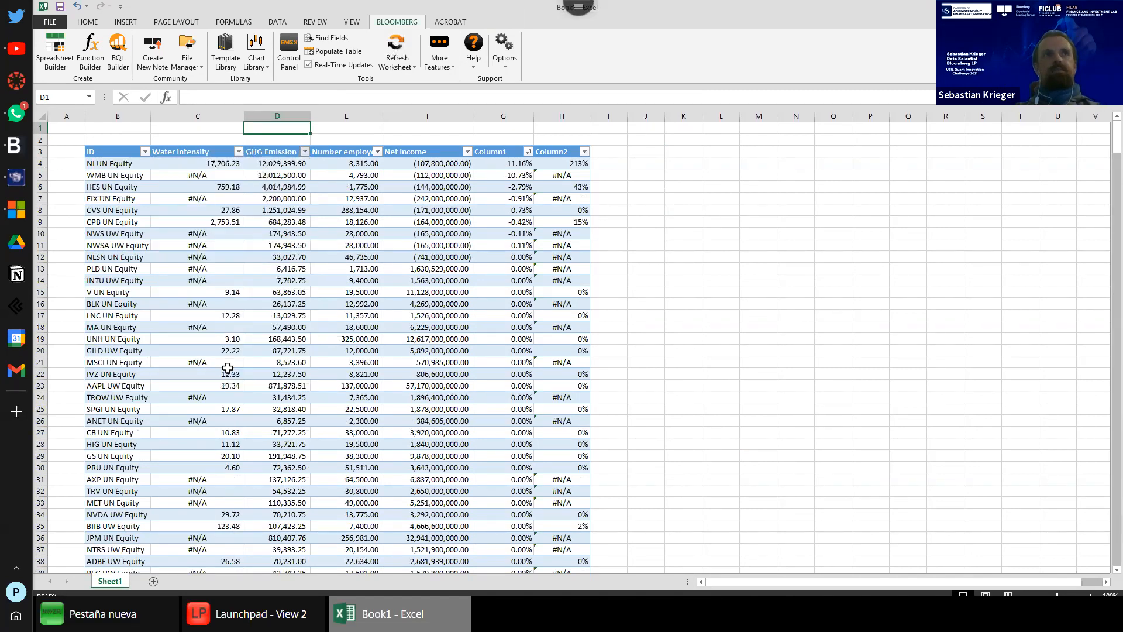
left_click(710, 225)
Step: Try to select the whole GHG Emission column together with the Net income column
left_click(290, 164)
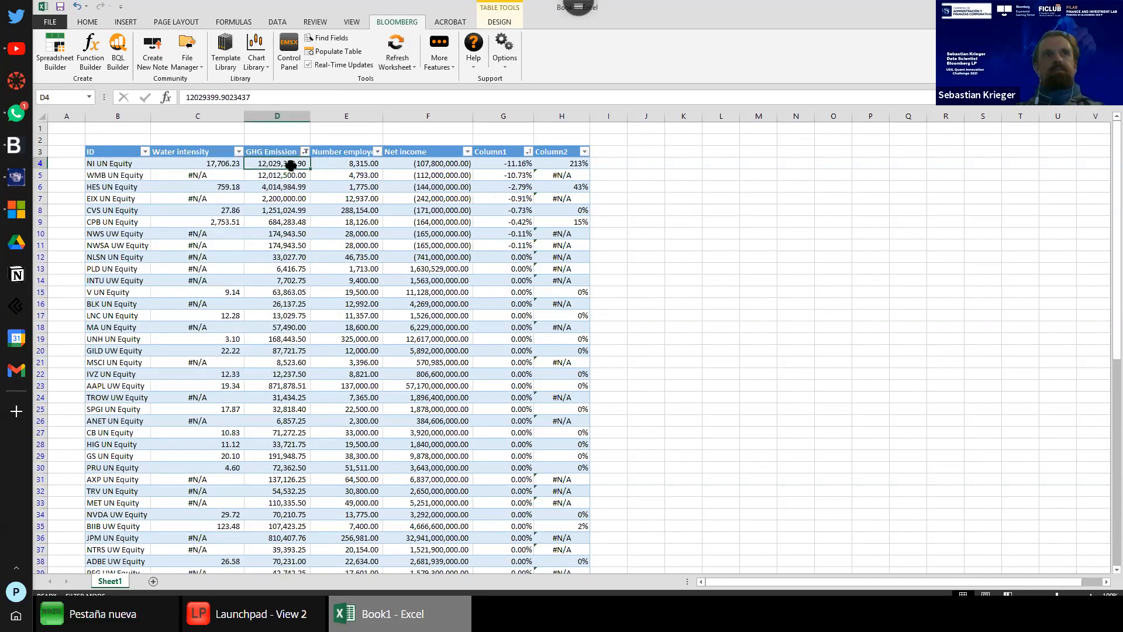
left_click(285, 153)
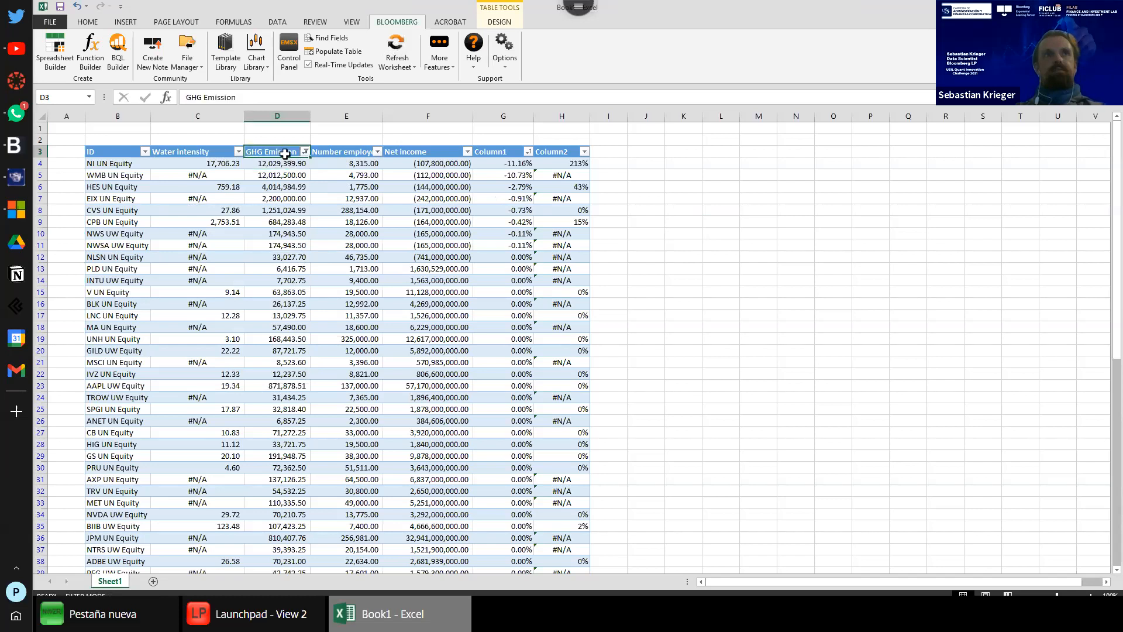
left_click(285, 154)
scroll(513, 213, "down", 20)
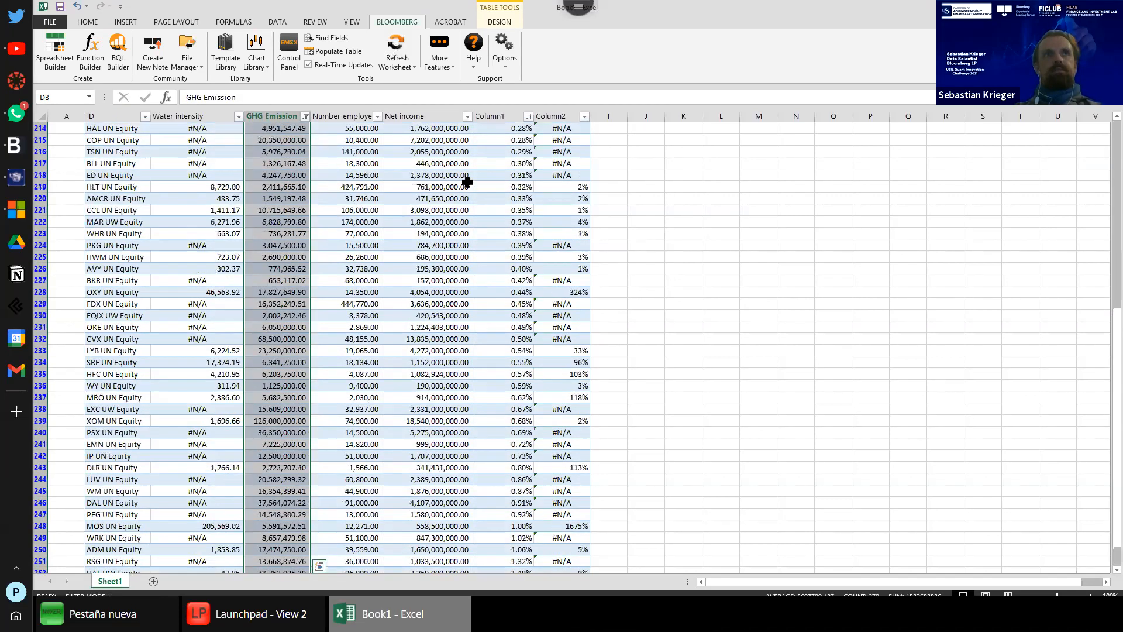
scroll(842, 136, "up", 15)
left_click_drag(1116, 261, 1104, 111)
left_click(426, 155)
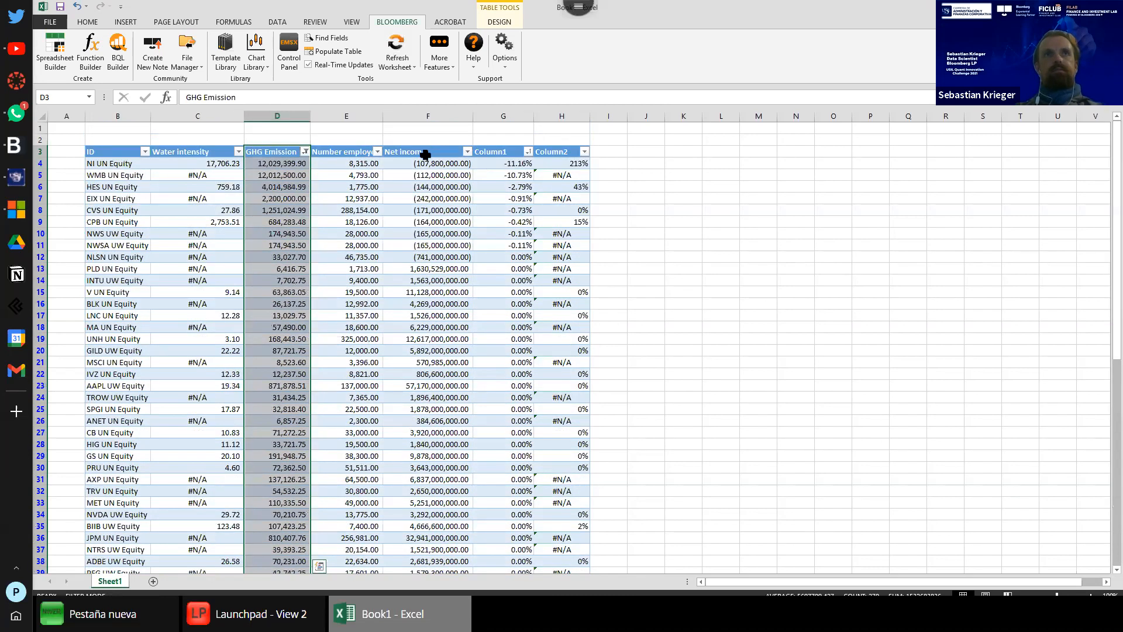
left_click(281, 146)
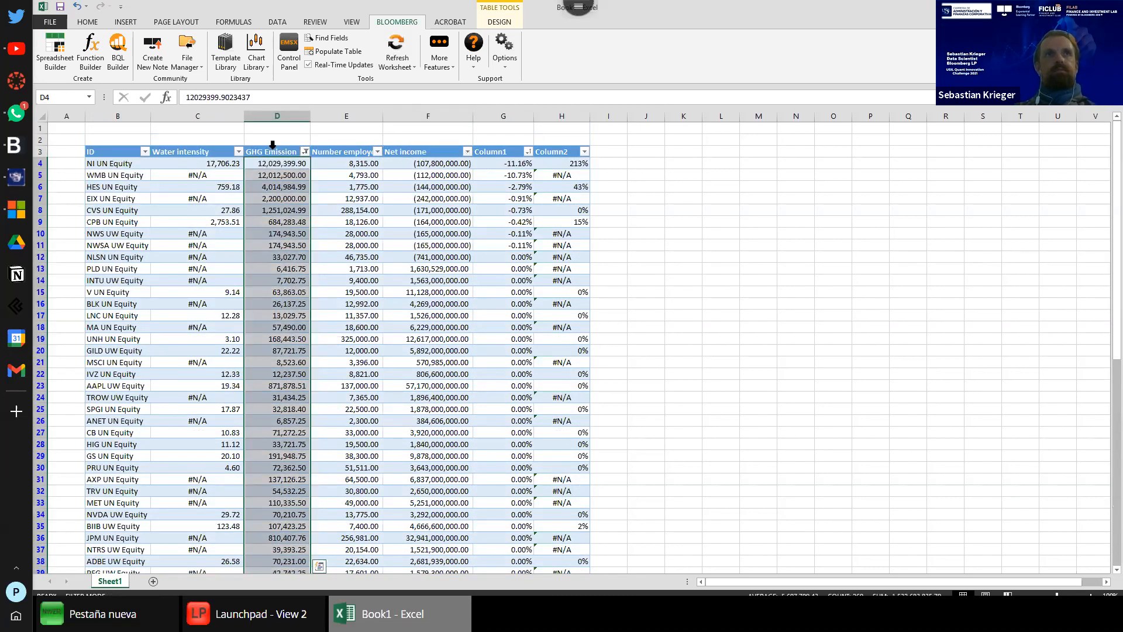
left_click(269, 149)
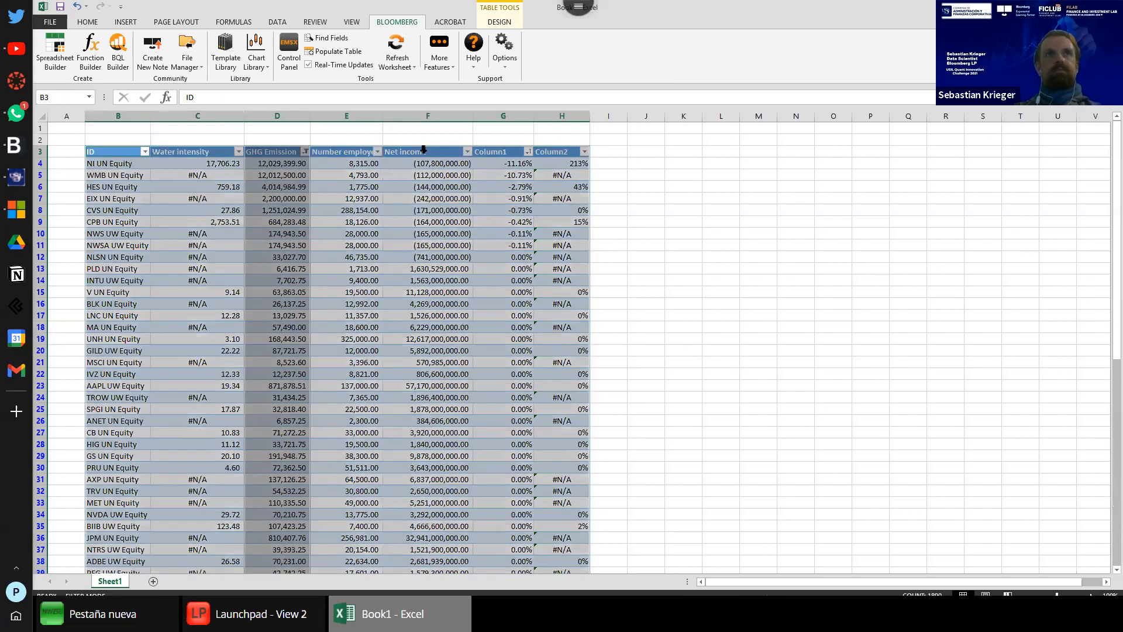
Step: Select the full Net income and GHG Emission columns together, including their headers
left_click(421, 149)
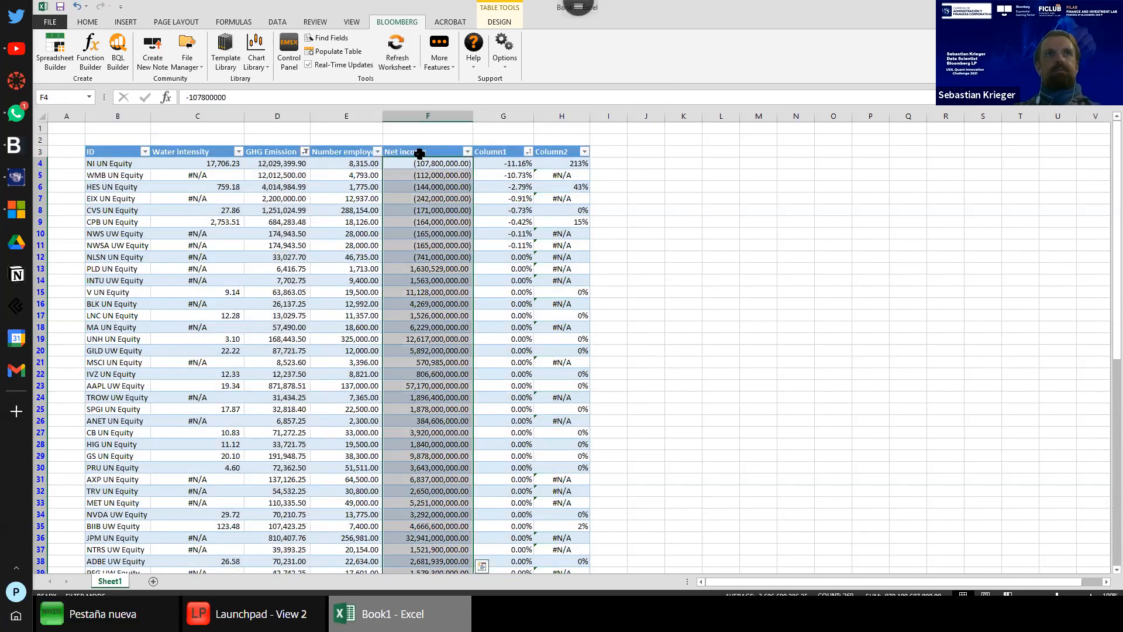
left_click(417, 146)
scroll(925, 183, "down", 20)
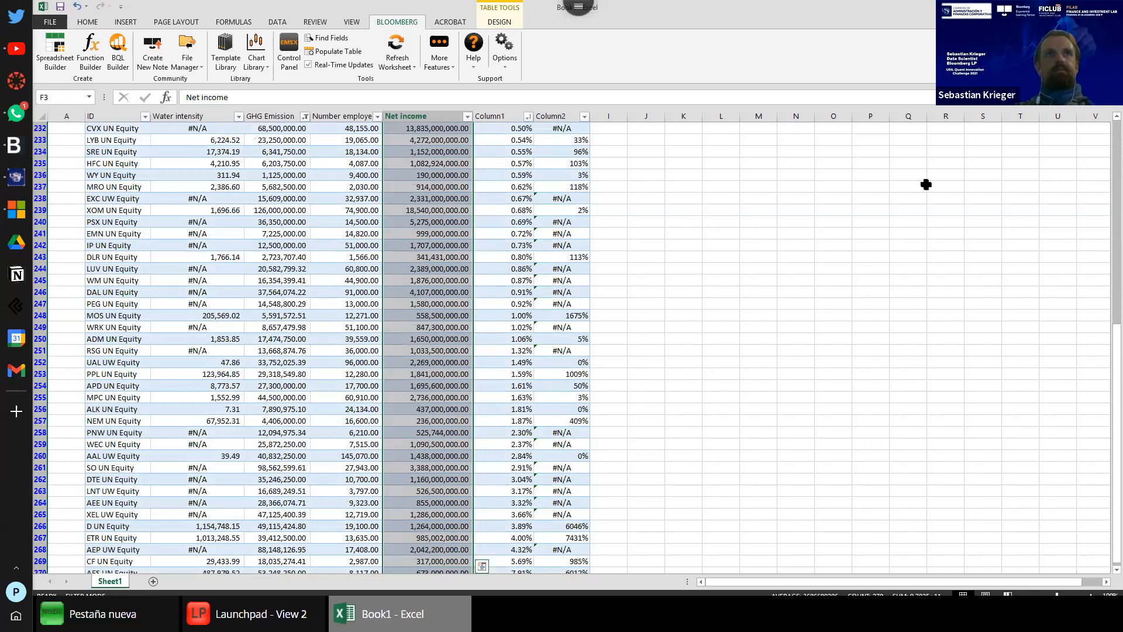
left_click_drag(1115, 328, 1104, 112)
left_click(269, 151)
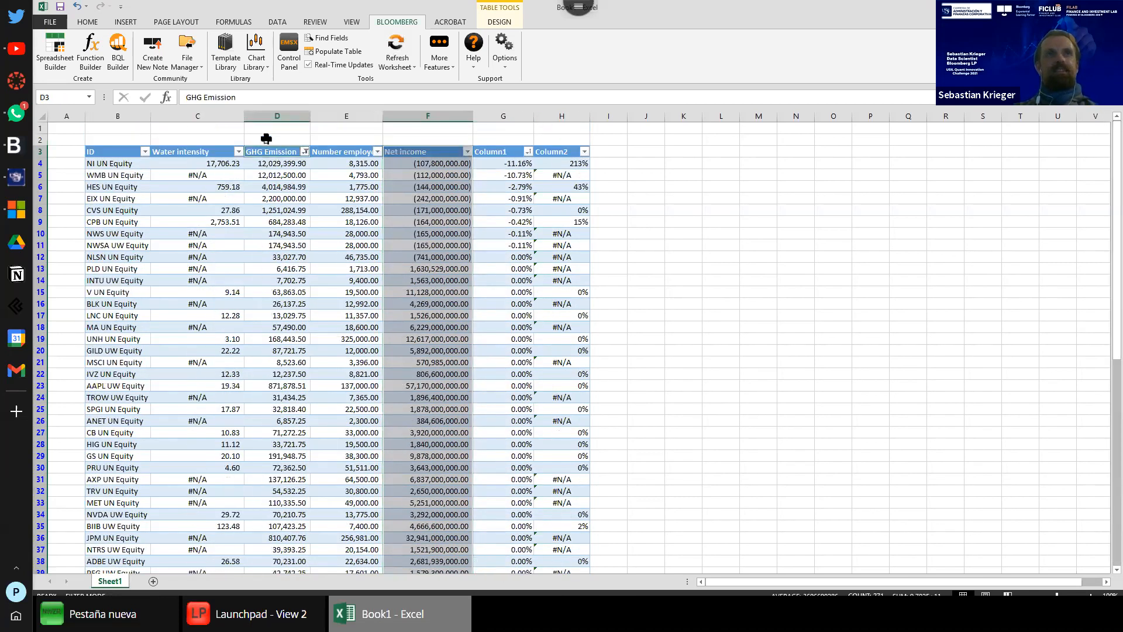
key("ctrl+shift+Down")
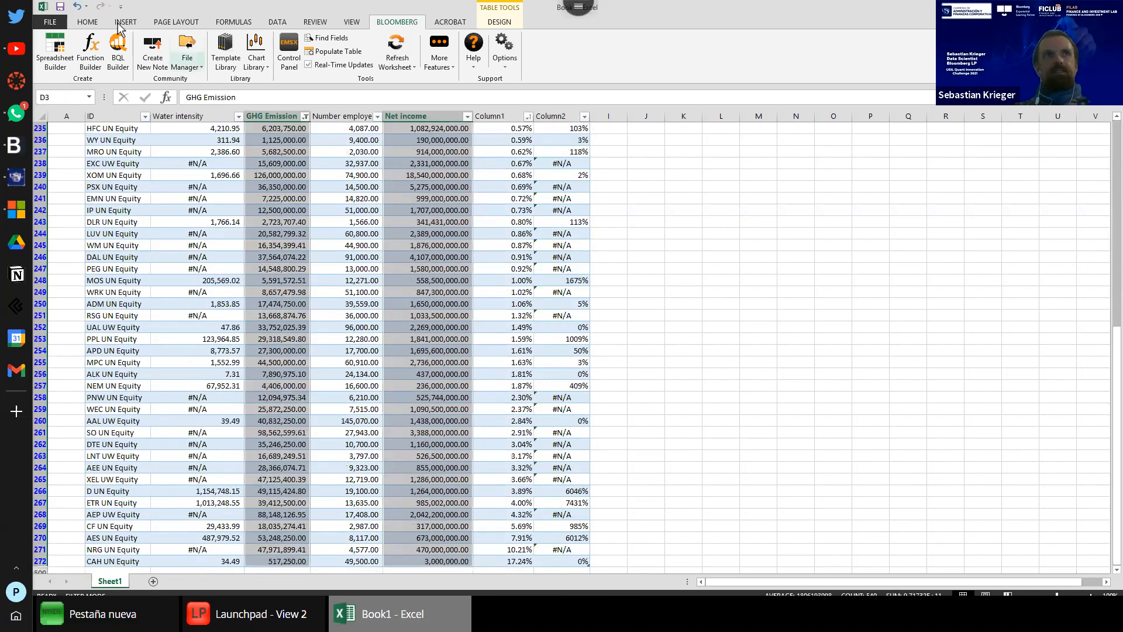
Step: Insert the recommended scatter chart plotting Net income against GHG Emission from the selected columns
left_click(126, 22)
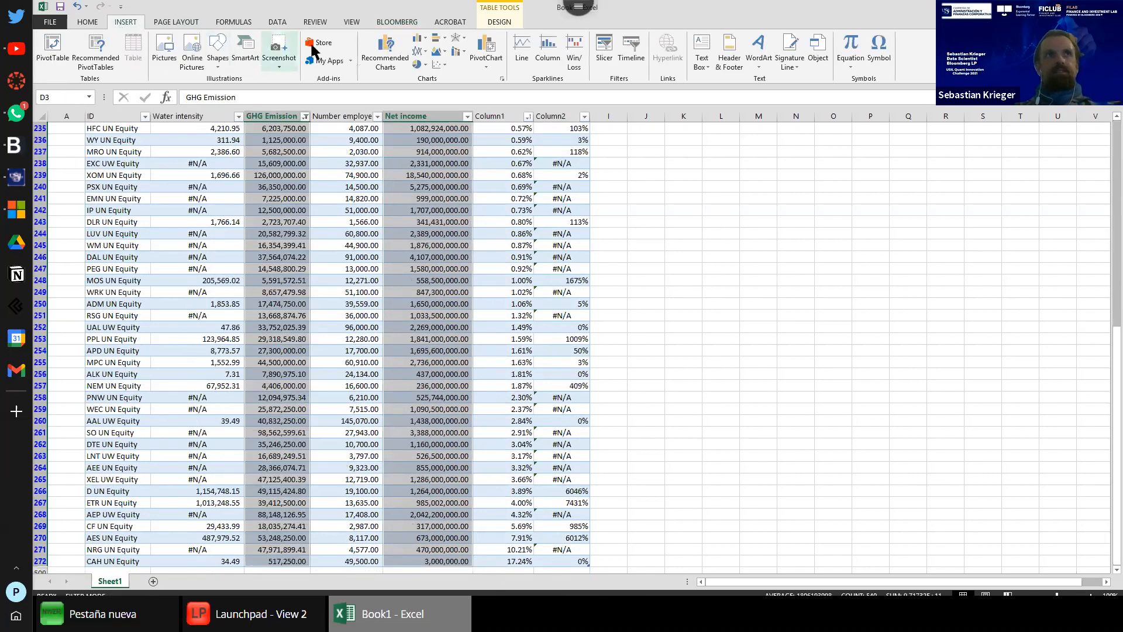
left_click(385, 53)
left_click(456, 242)
left_click(464, 185)
left_click(491, 152)
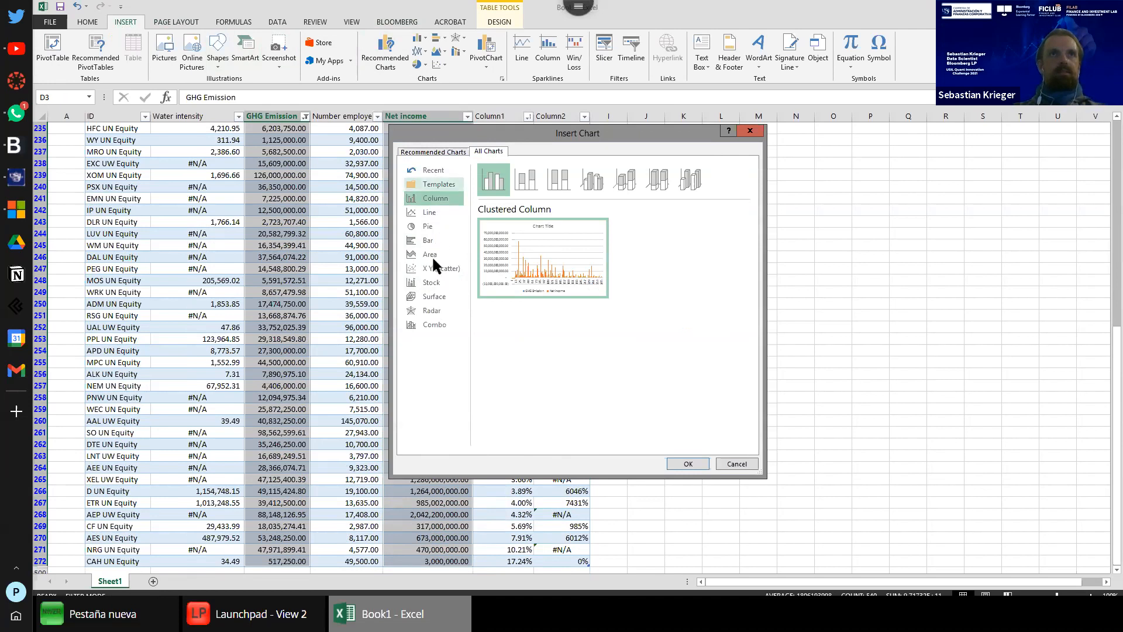
left_click(438, 153)
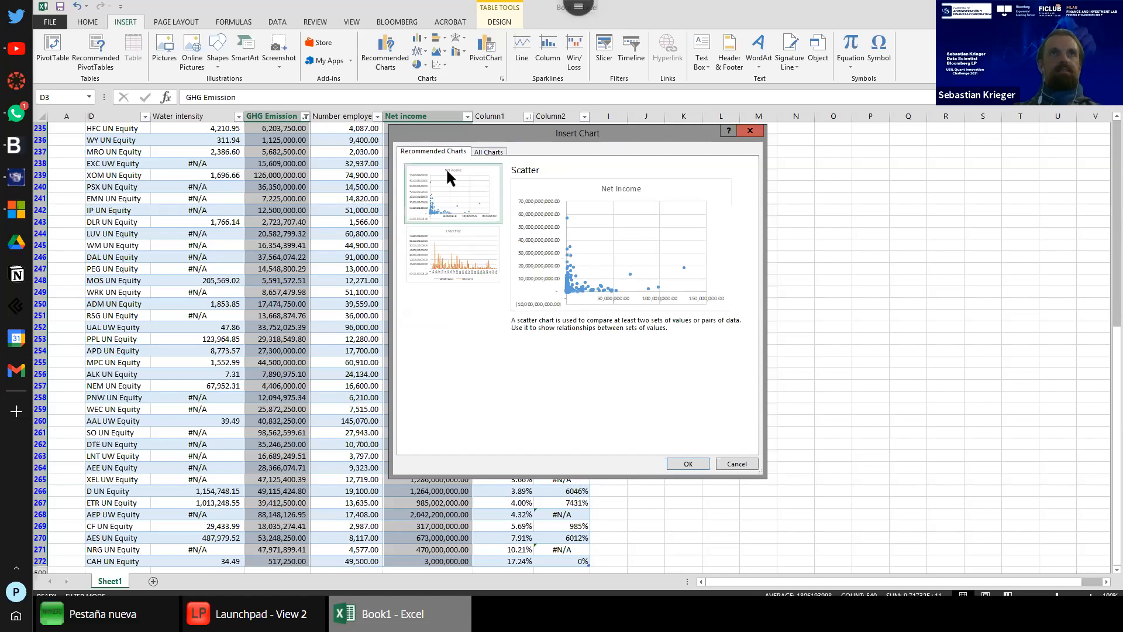
left_click(680, 462)
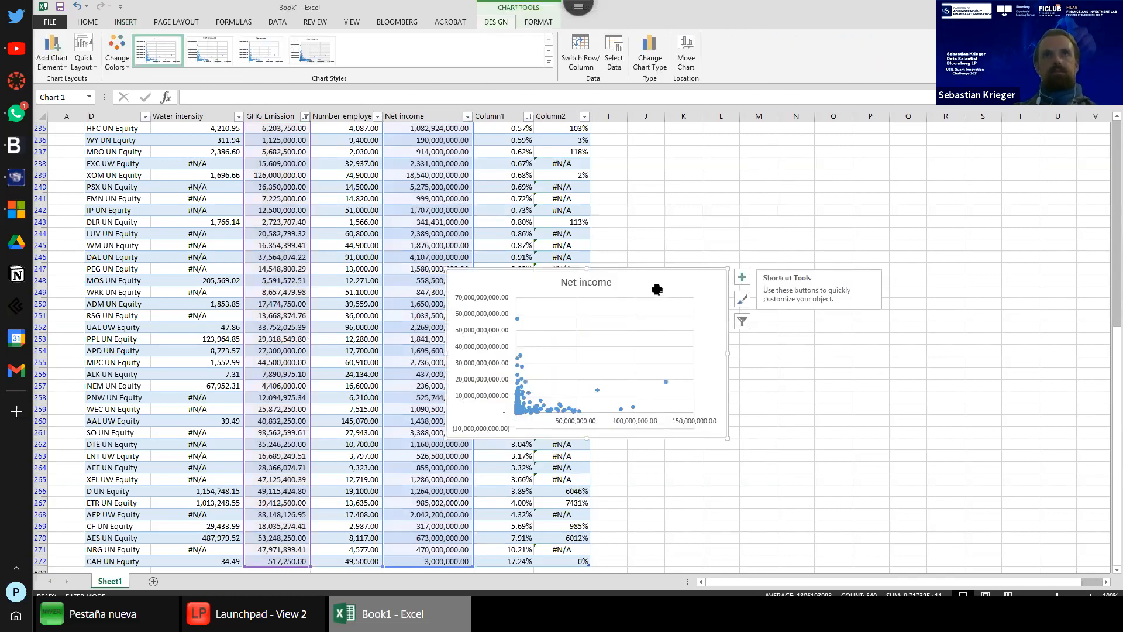
Step: Move the scatter chart up and enlarge it to cover about columns D to L, rows 224 to 247
scroll(656, 367, "up", 3)
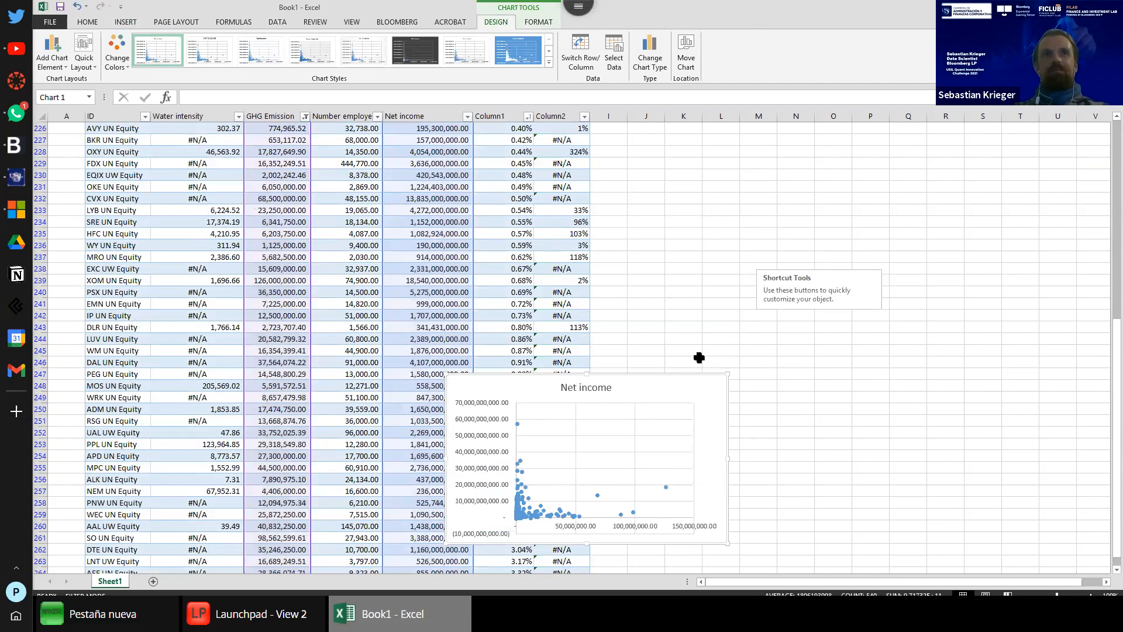
scroll(658, 400, "up", 5)
left_click(655, 412)
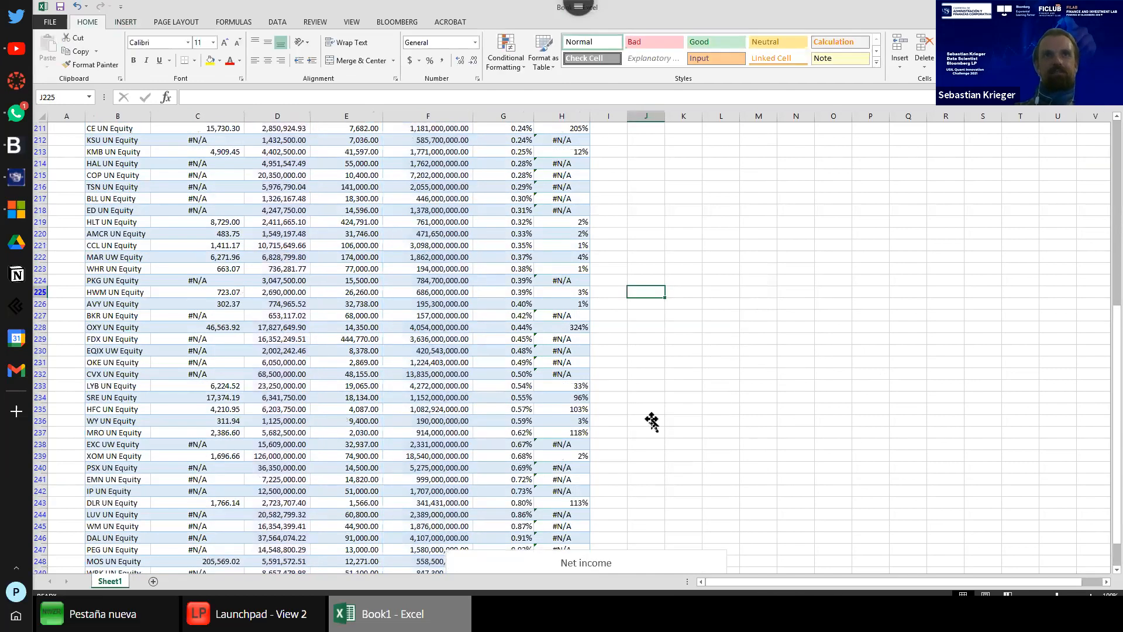
scroll(652, 420, "down", 4)
left_click_drag(651, 421, 674, 393)
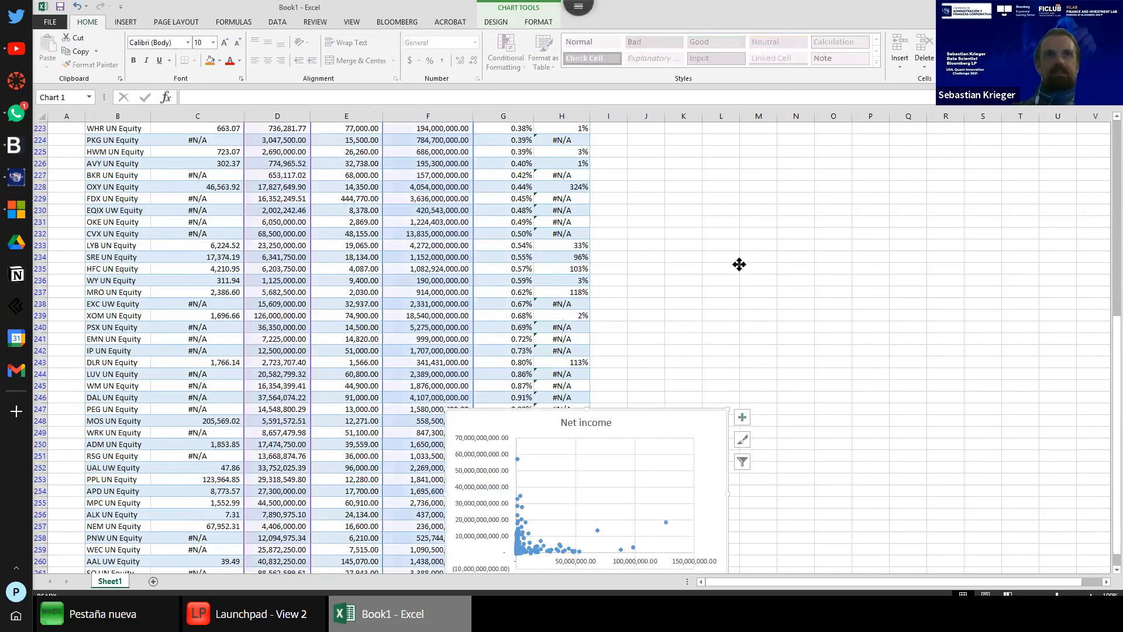
left_click_drag(867, 310, 873, 336)
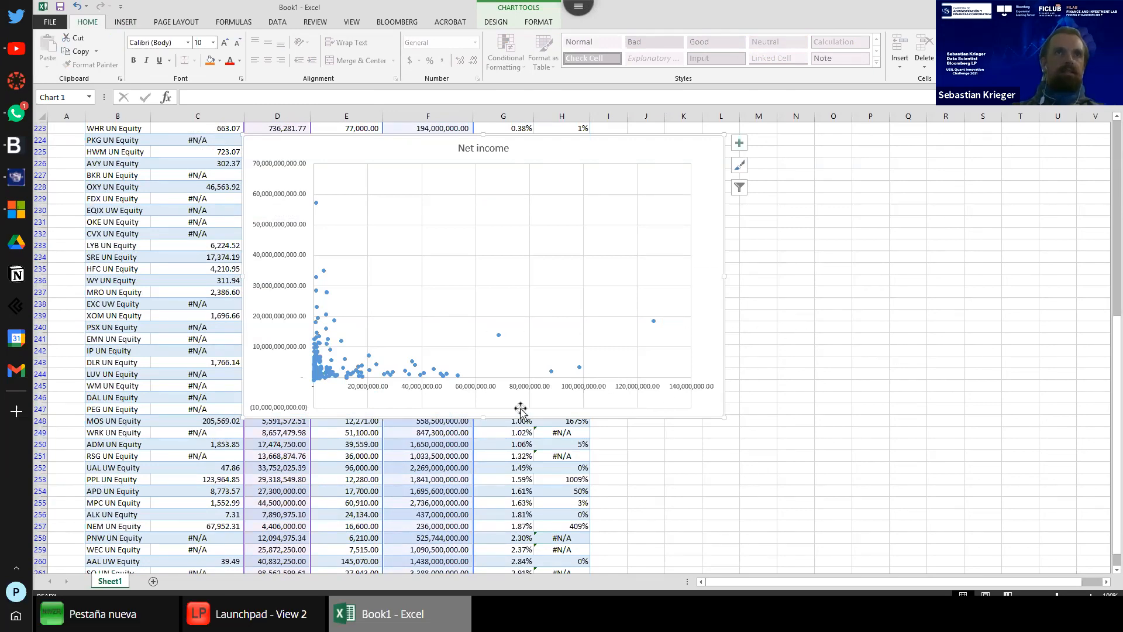
Step: Try out data labels on the scatter chart's points, then remove them
scroll(262, 413, "up", 2)
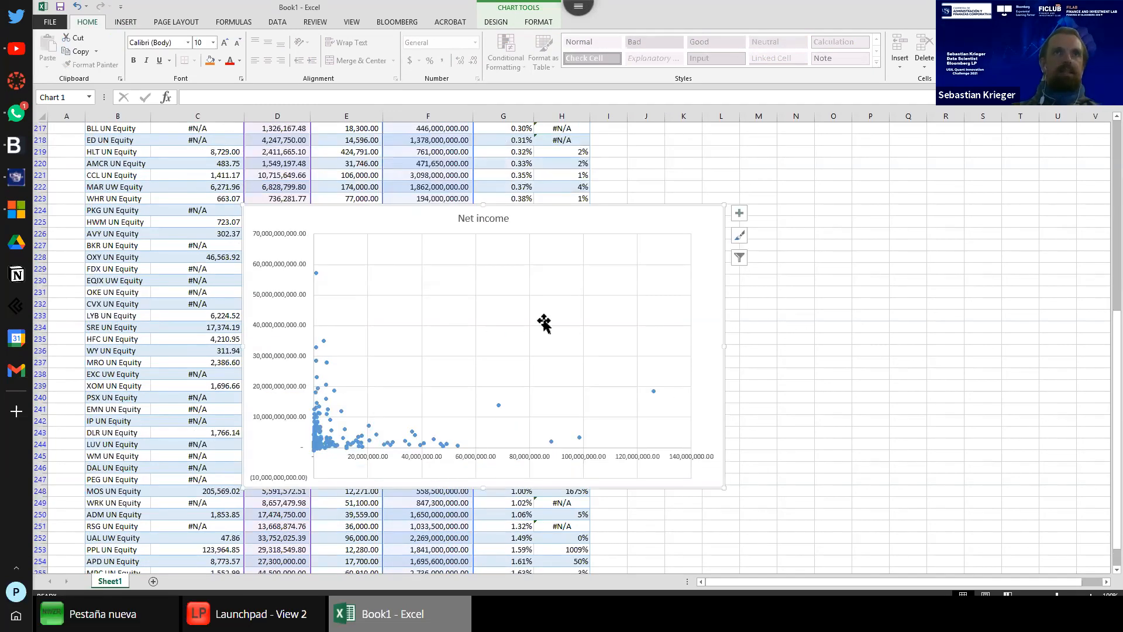
left_click(738, 213)
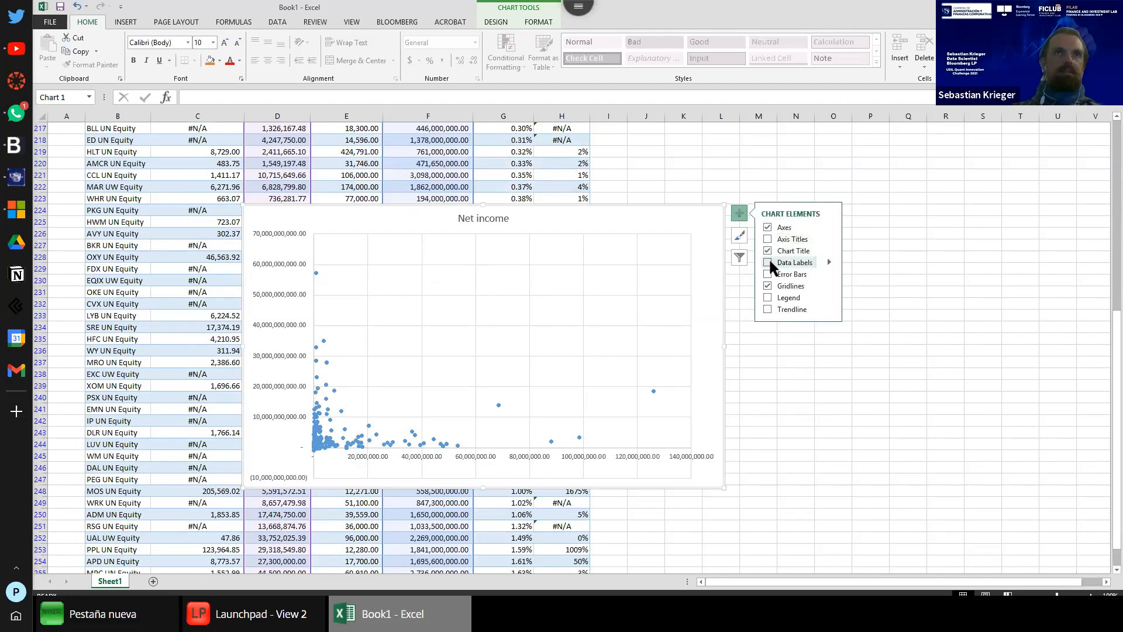
left_click(768, 262)
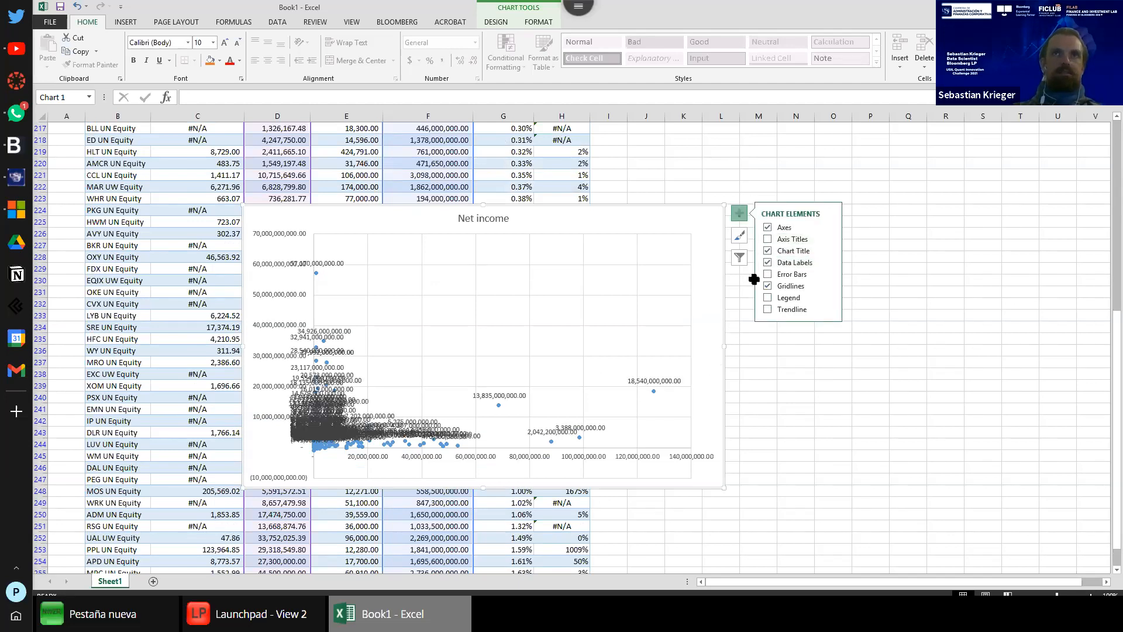
left_click(768, 263)
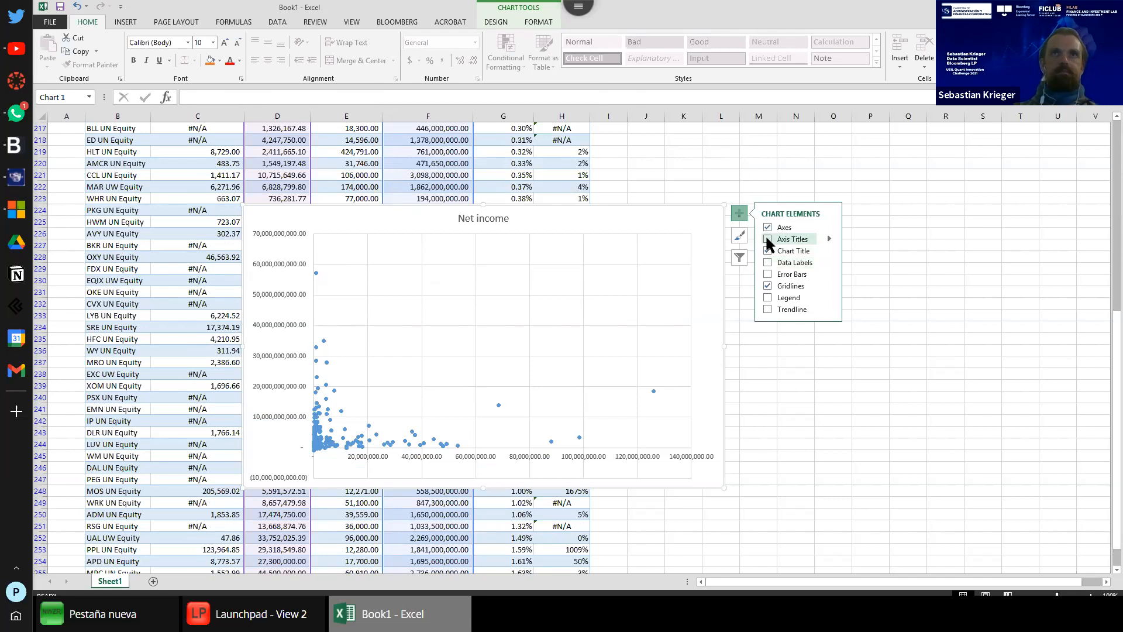
Step: Add axis titles to the scatter chart and move it so it starts at about column E, row 209
left_click(768, 239)
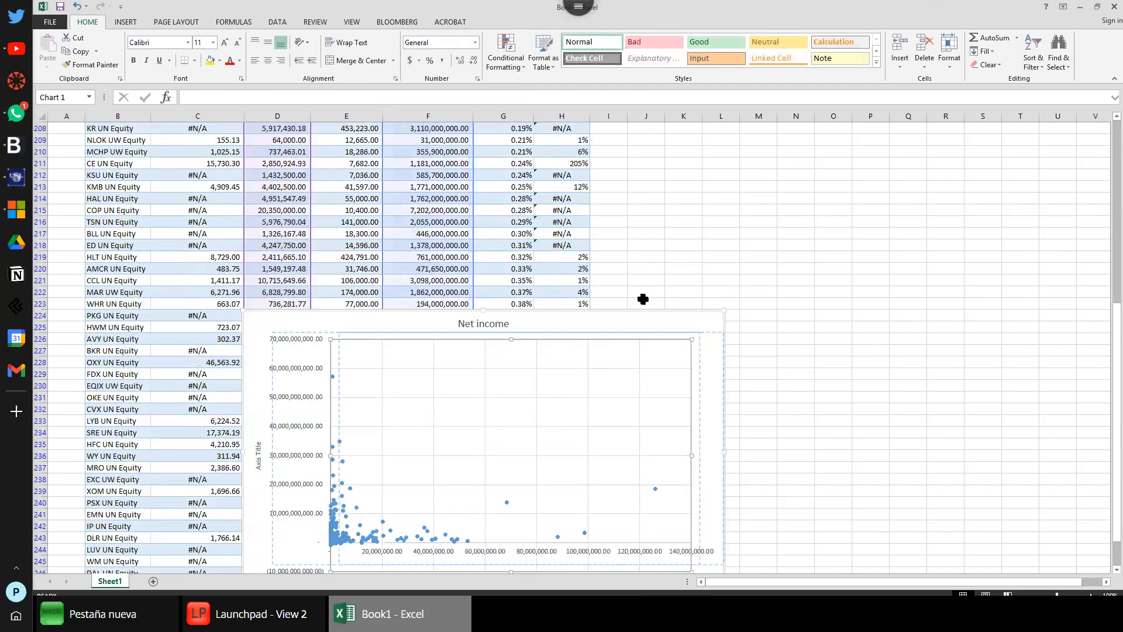
left_click(633, 325)
left_click_drag(728, 155, 729, 156)
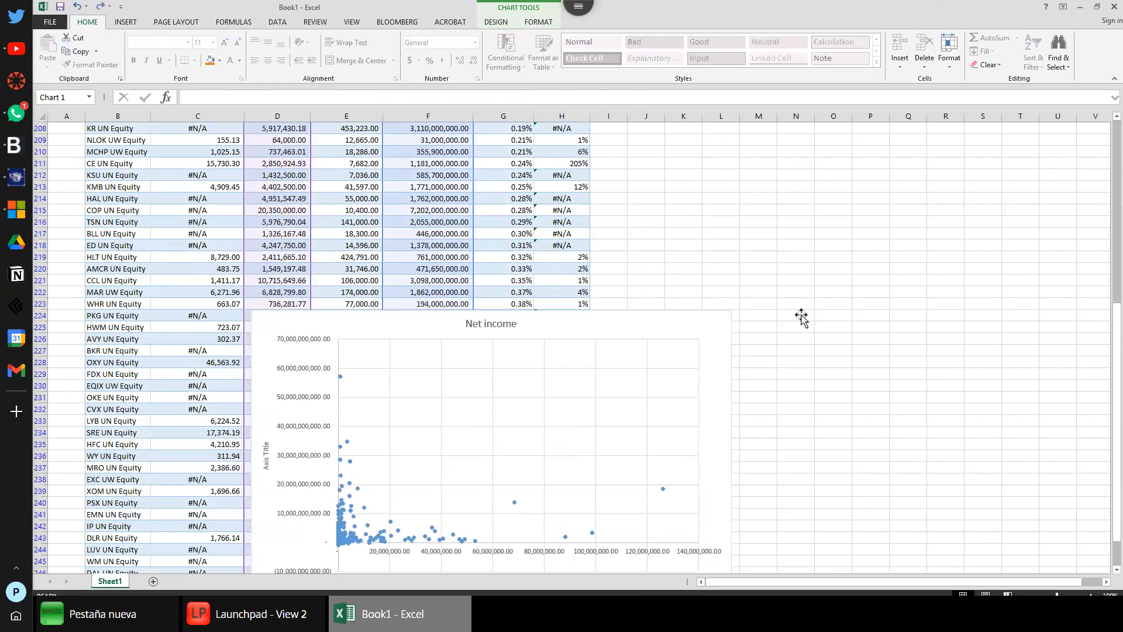
mouse_move(764, 309)
left_mouse_down()
mouse_move(797, 408)
mouse_move(746, 303)
left_mouse_up()
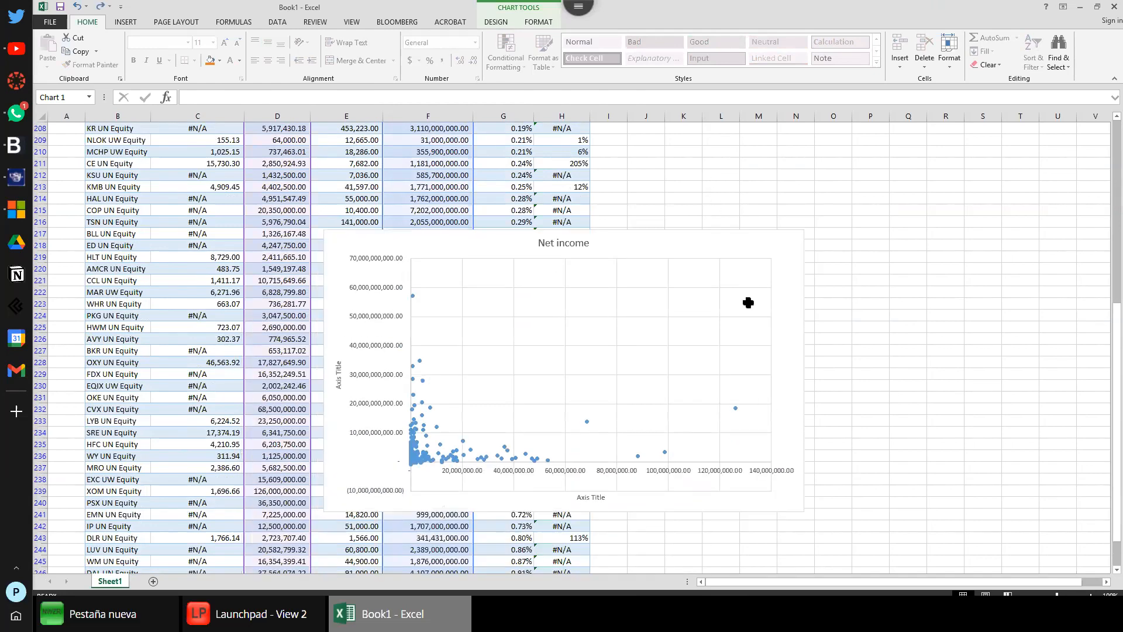
scroll(412, 321, "up", 1)
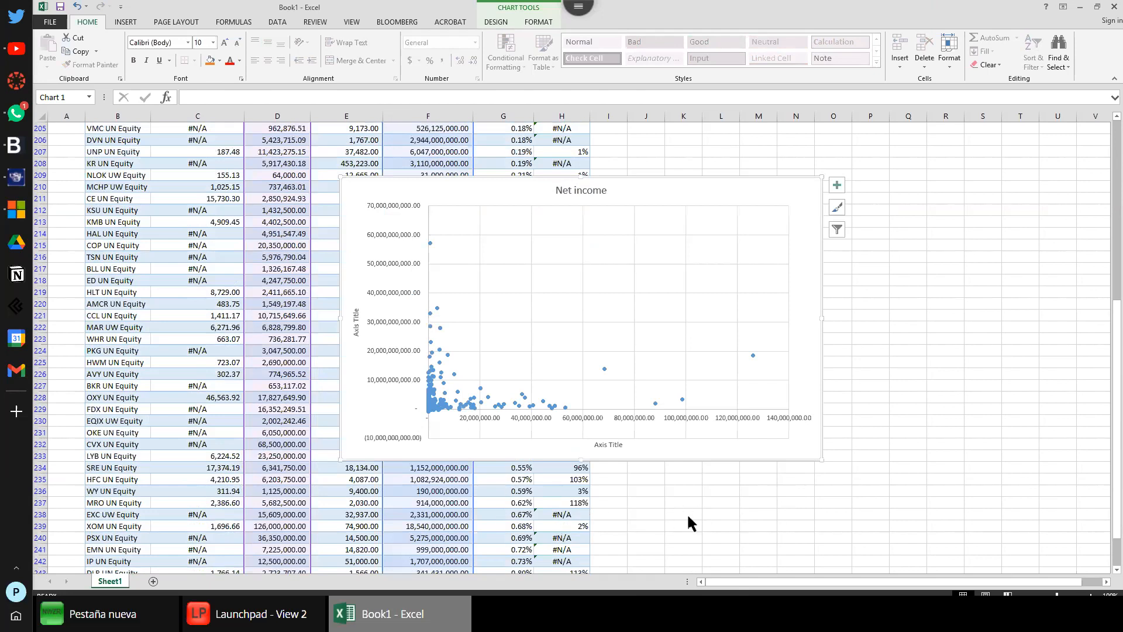
scroll(393, 345, "up", 3)
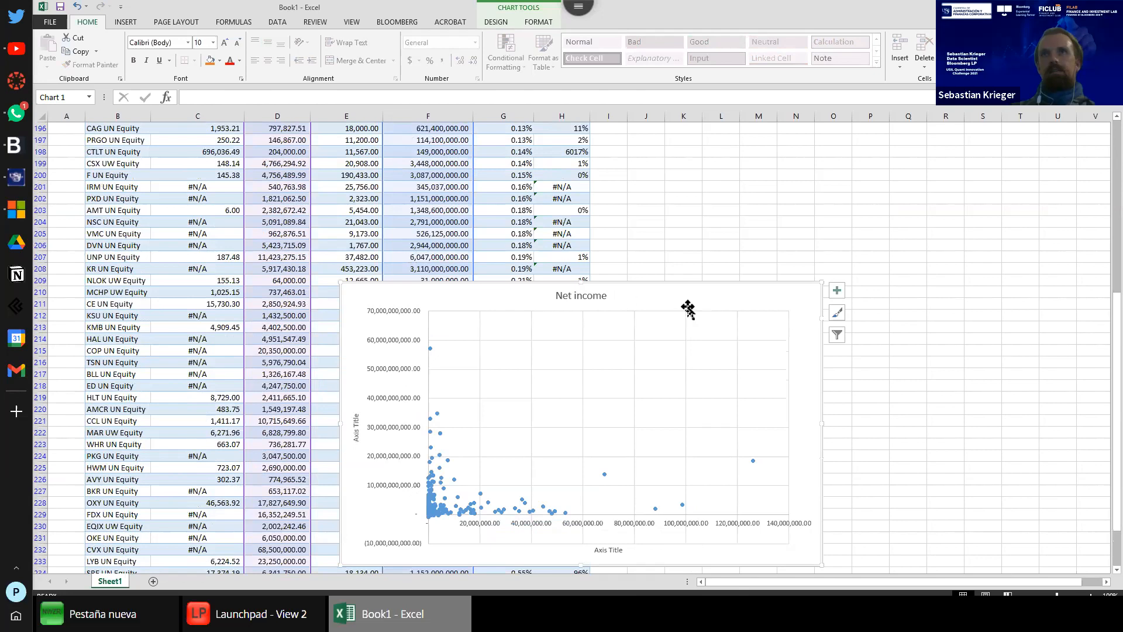
Step: Move the scatter chart up the sheet so it starts at about column F, row 149
left_click_drag(742, 149, 794, 175)
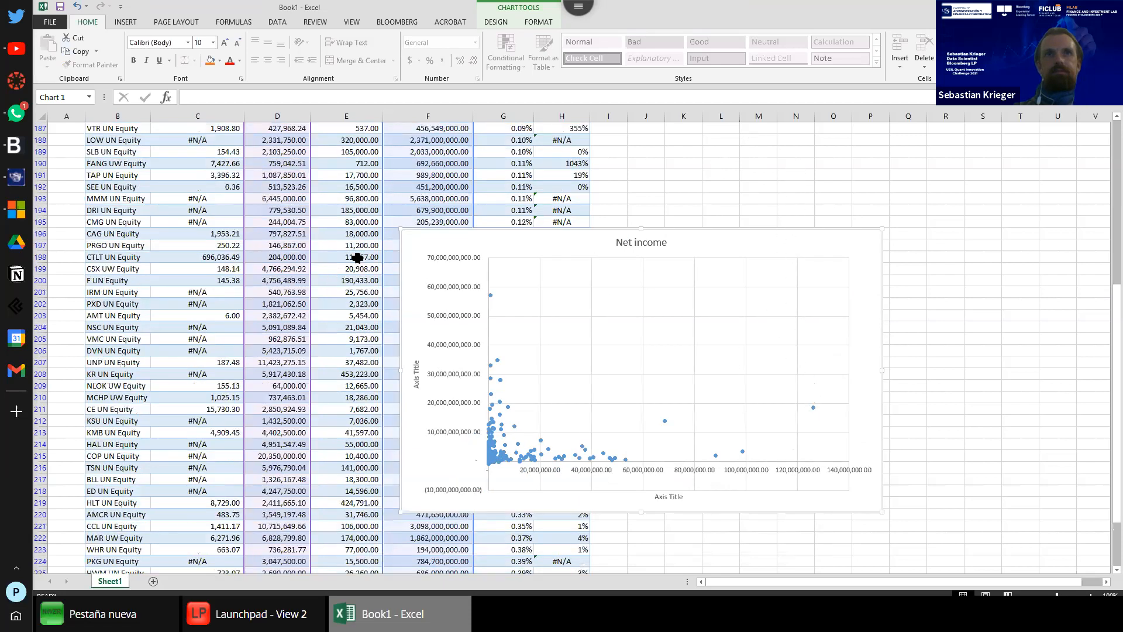
left_click_drag(389, 175, 256, 163)
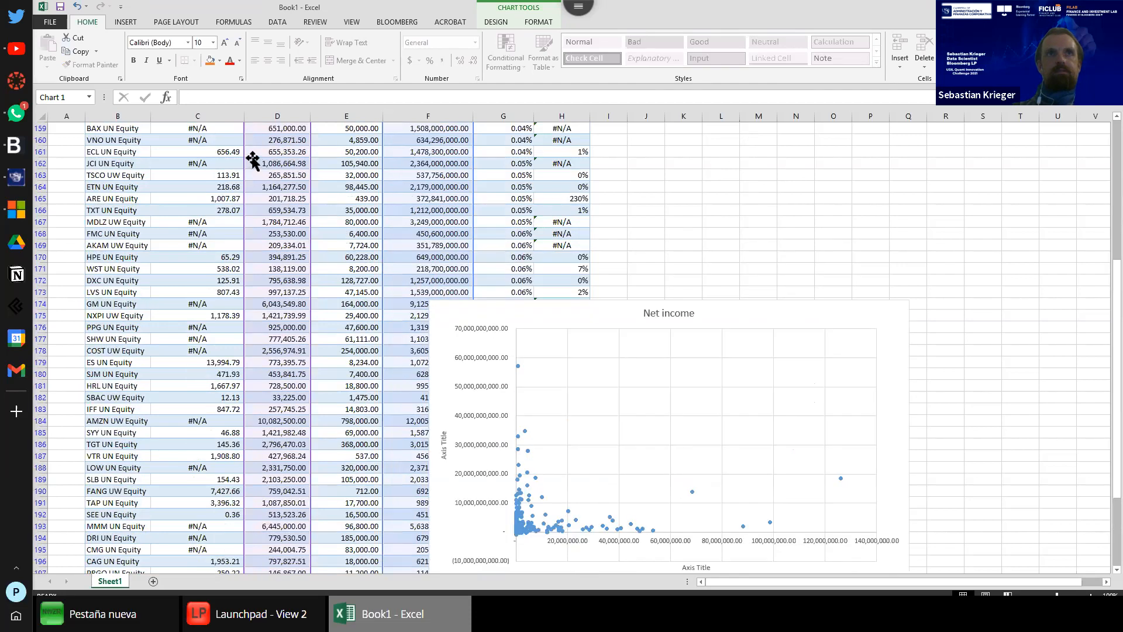
Step: Look through the table from its header row to its last rows to locate the moved scatter chart
scroll(257, 146, "up", 20)
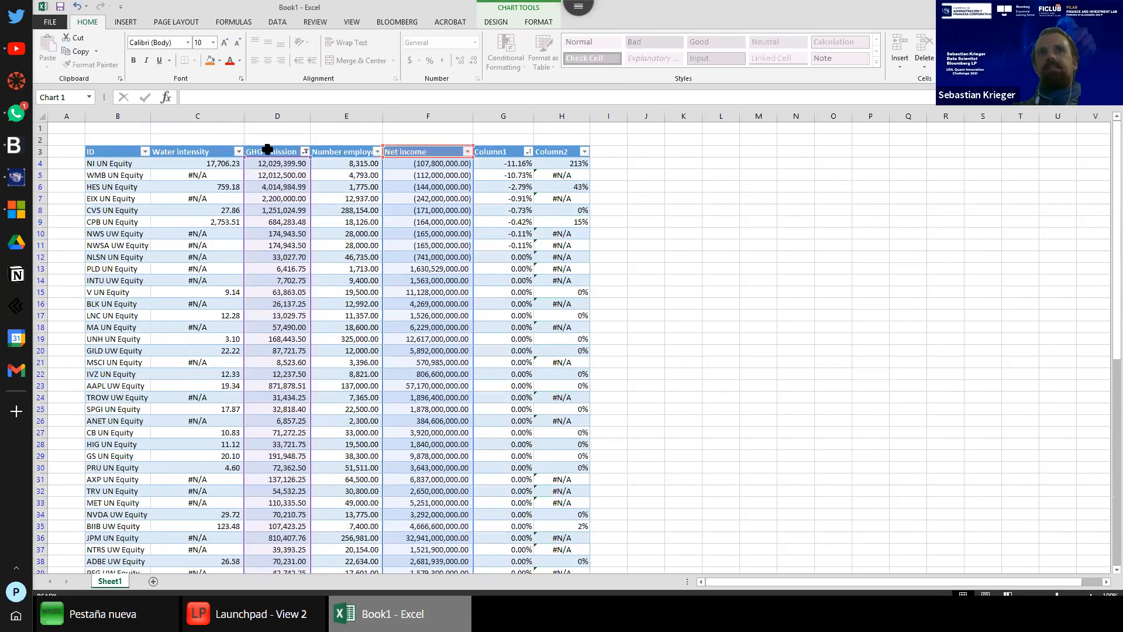
left_click(809, 304)
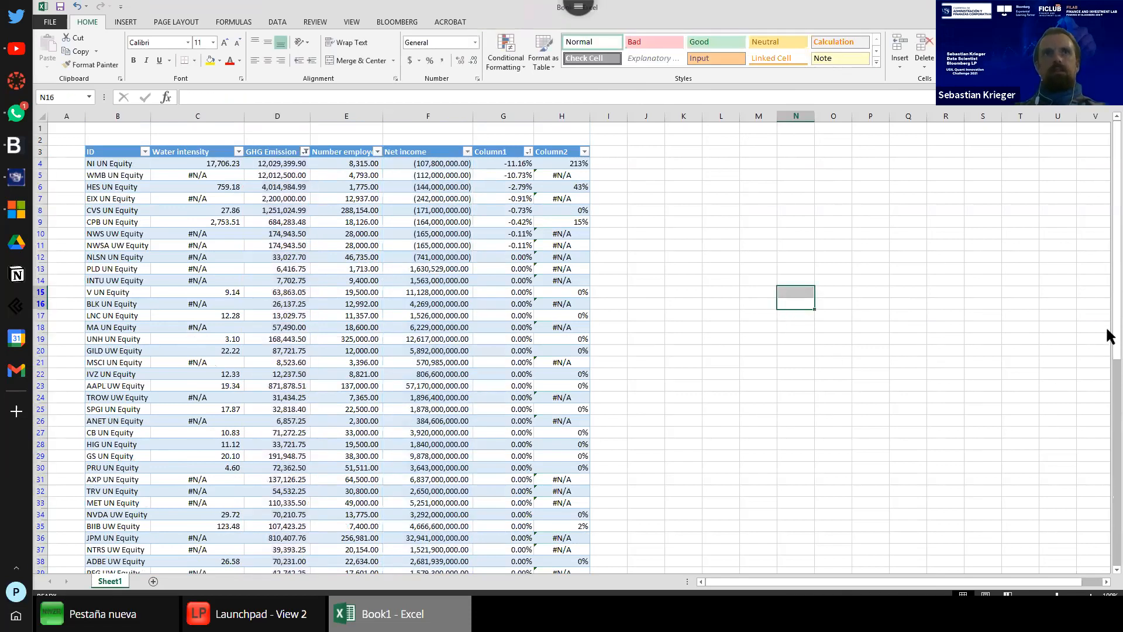
scroll(1105, 338, "down", 9)
scroll(1105, 346, "down", 20)
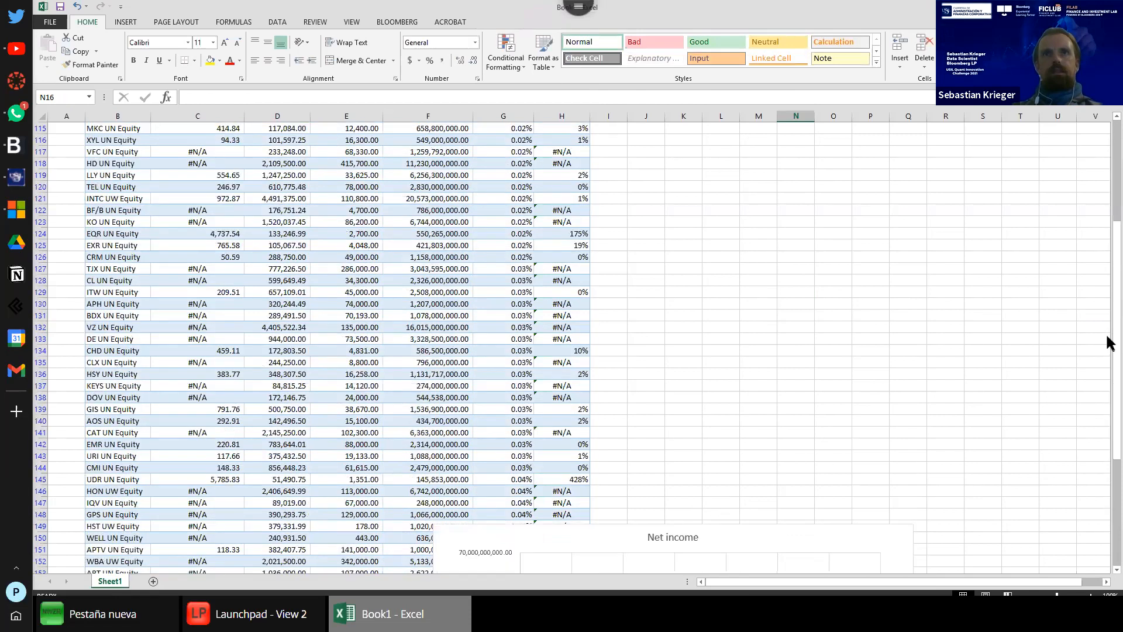
scroll(766, 324, "down", 20)
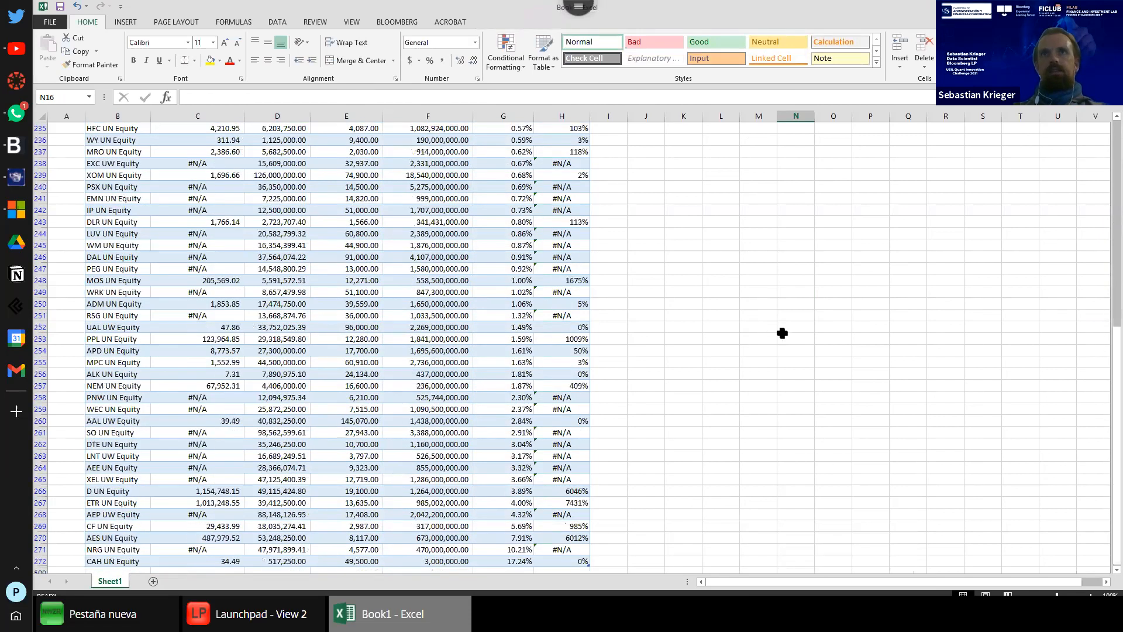
scroll(823, 347, "up", 20)
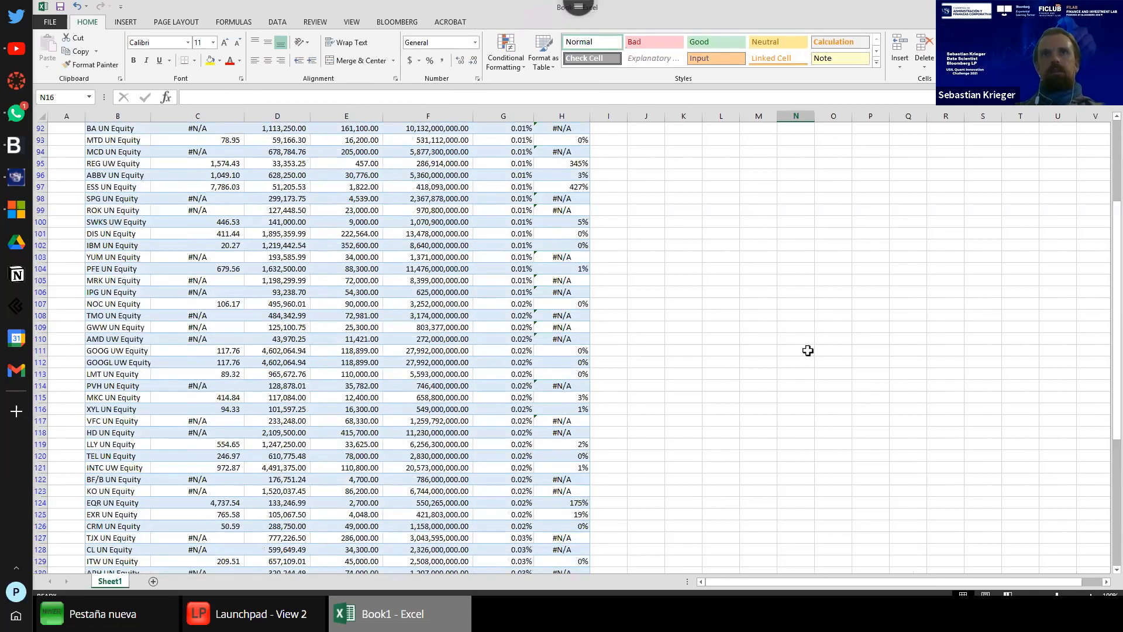
scroll(805, 350, "up", 17)
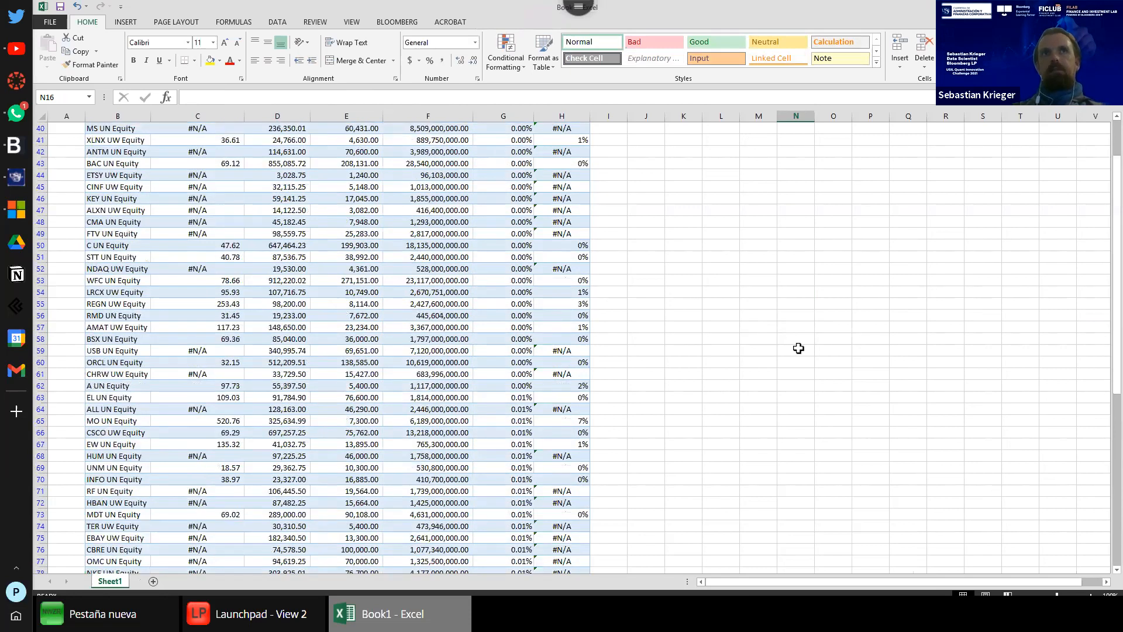
scroll(798, 348, "down", 20)
scroll(717, 363, "down", 7)
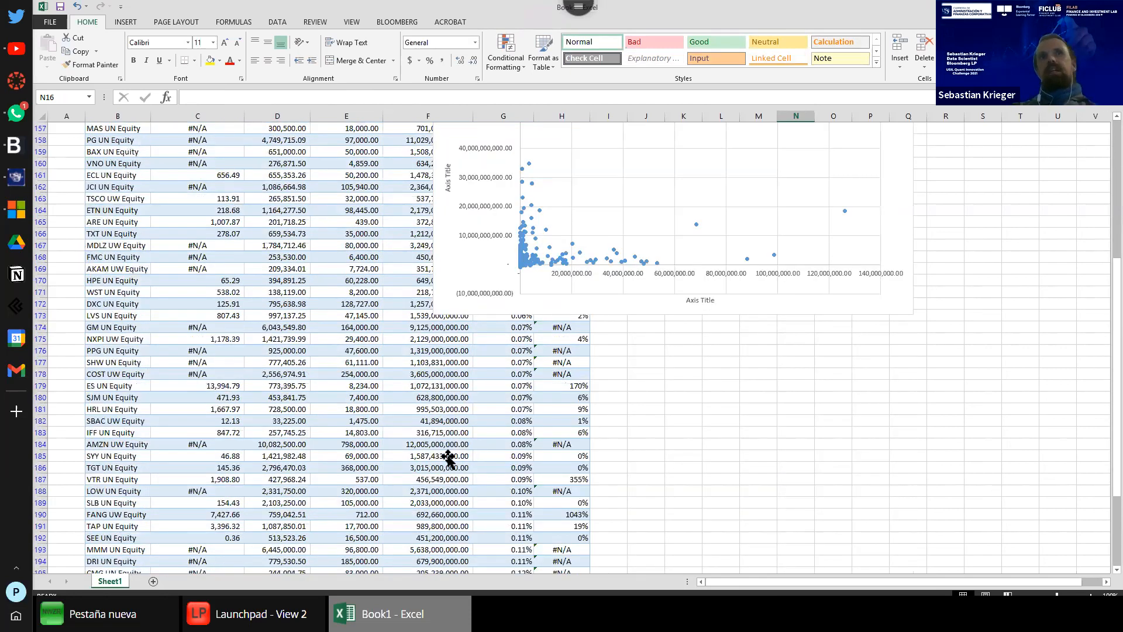
scroll(441, 453, "up", 4)
Step: Enlarge the scatter chart to cover about columns B to P, rows 143 to 175, checking its rightmost point and title text
left_click(440, 180)
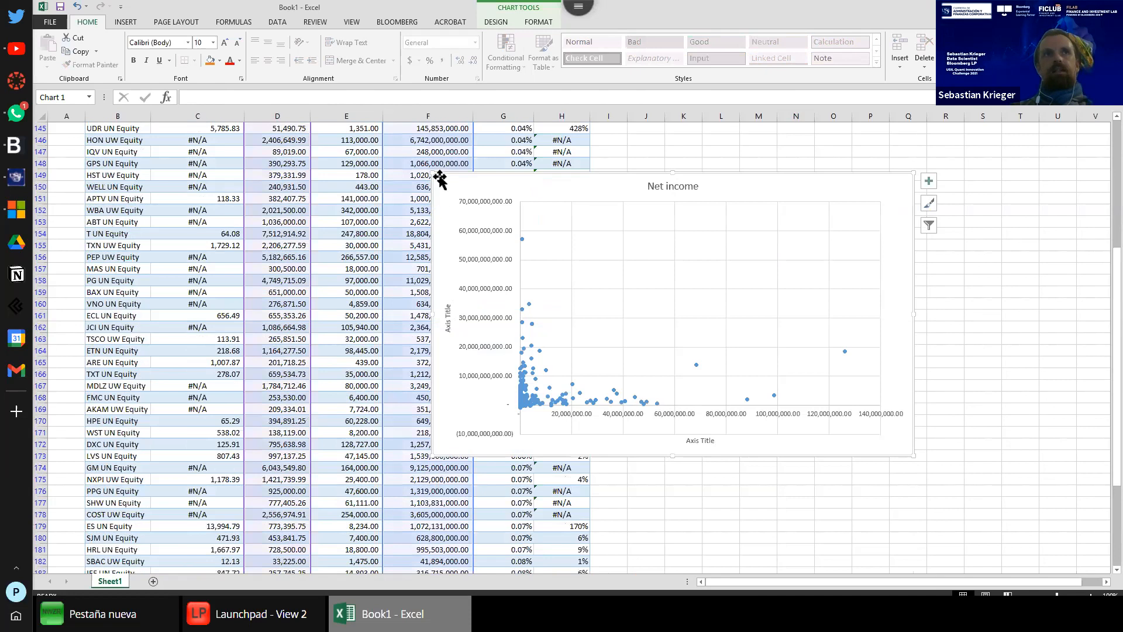
left_click_drag(431, 171, 189, 124)
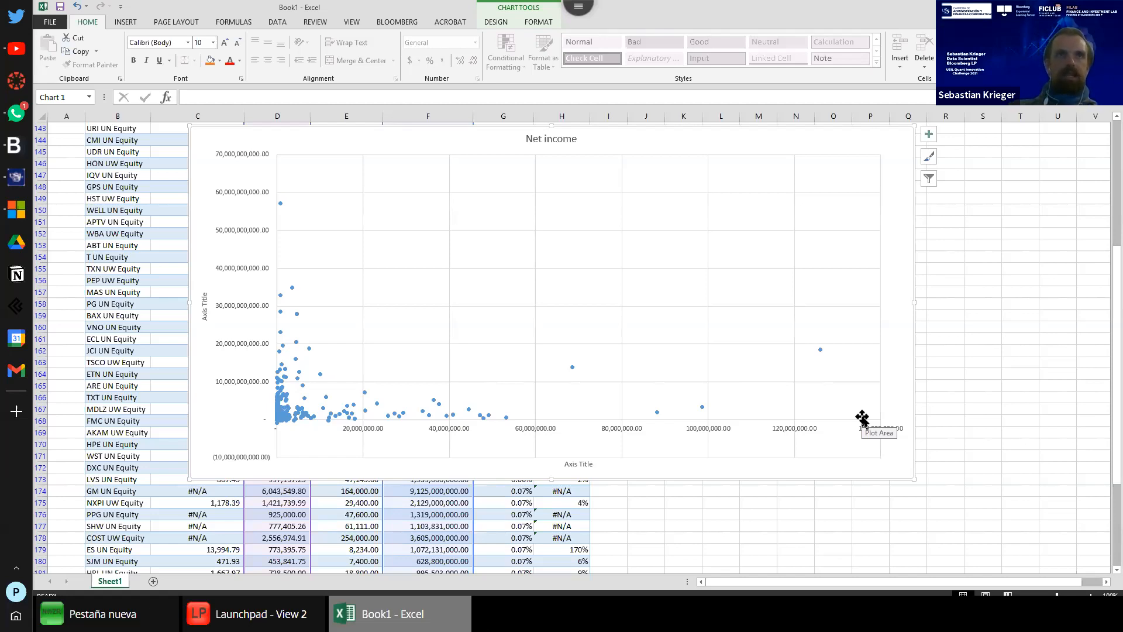
left_click(820, 349)
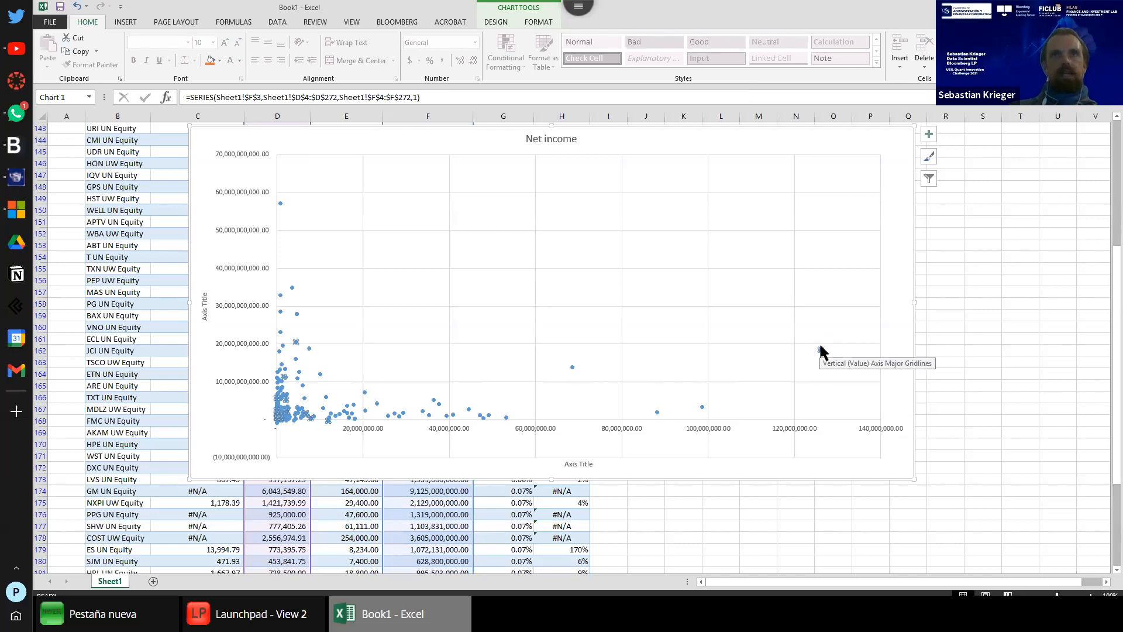
right_click(470, 325)
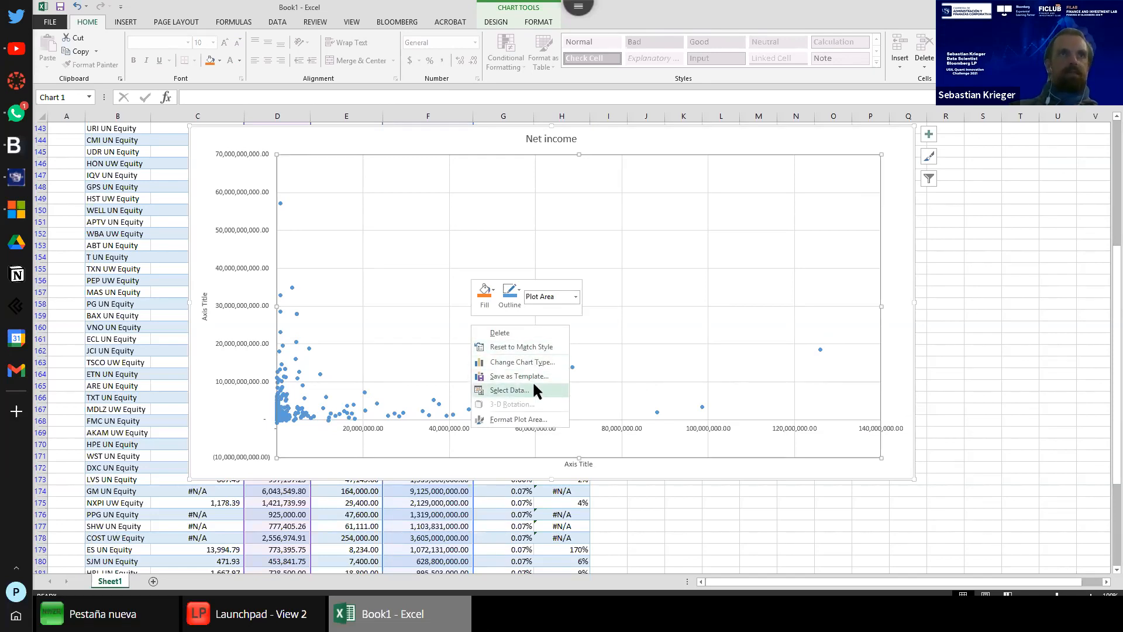
left_click(481, 136)
left_click(534, 138)
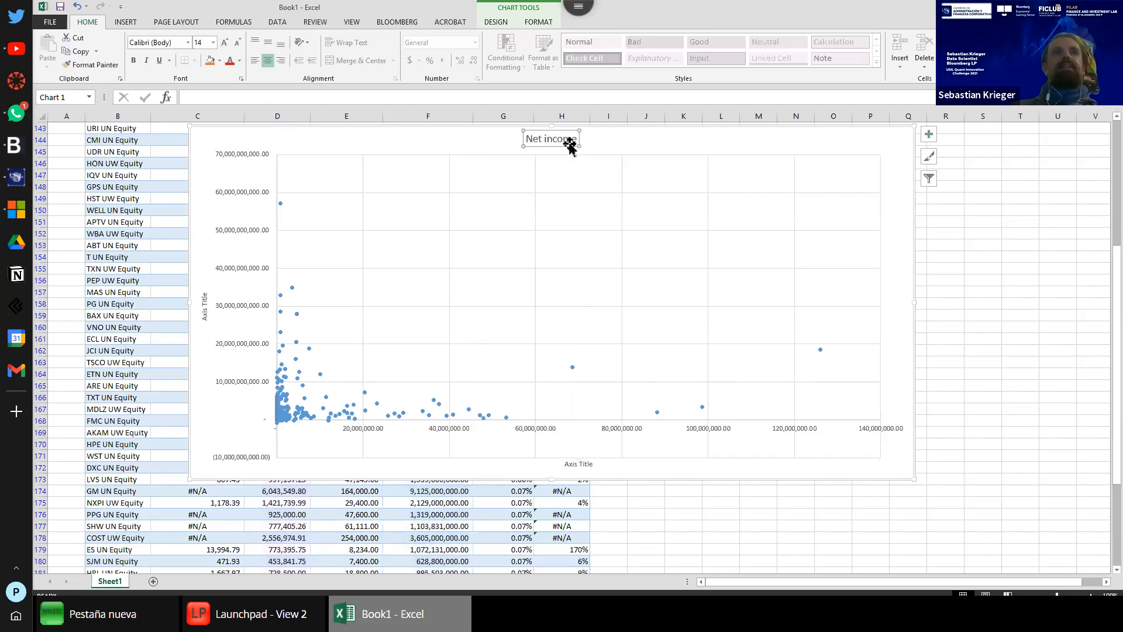
left_click_drag(577, 138, 526, 139)
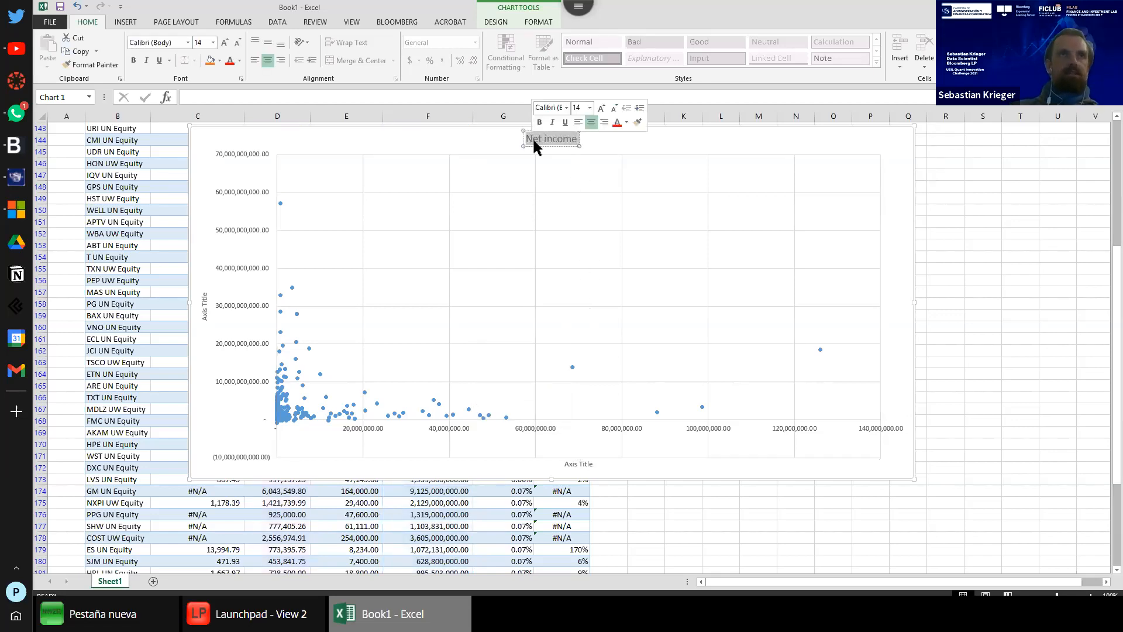
left_click(303, 344)
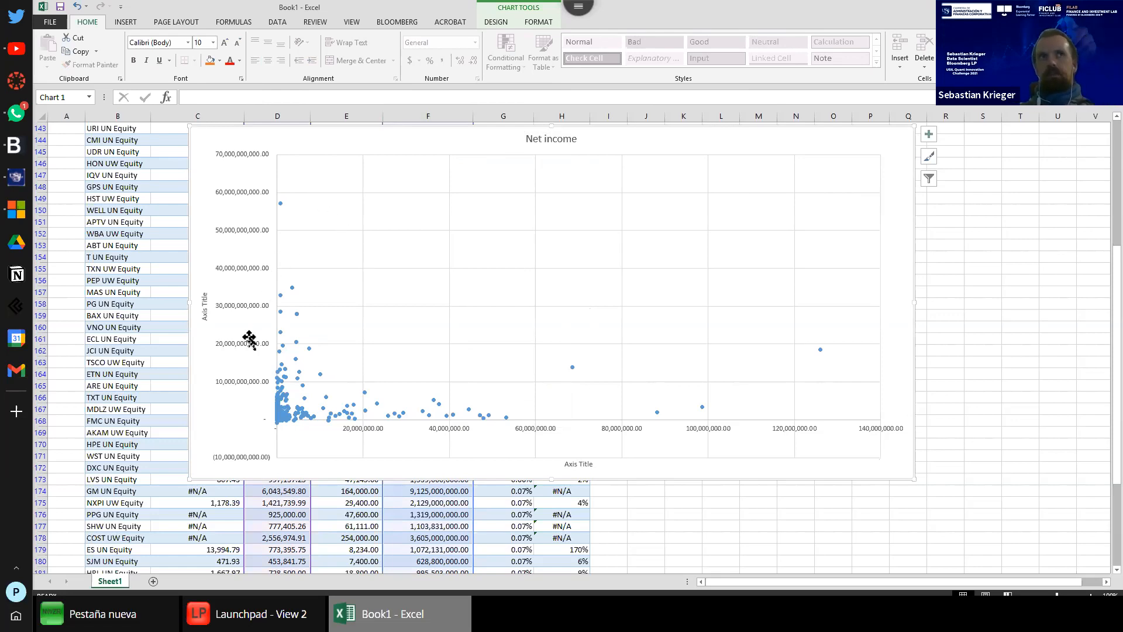
left_click_drag(190, 474, 135, 507)
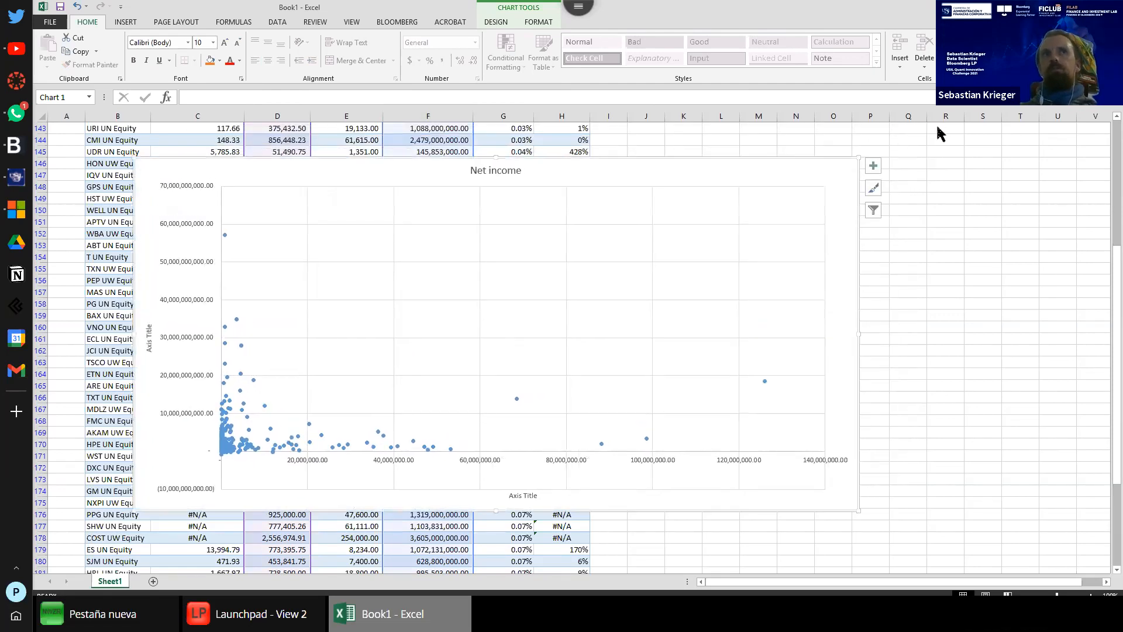
left_click_drag(858, 156, 893, 132)
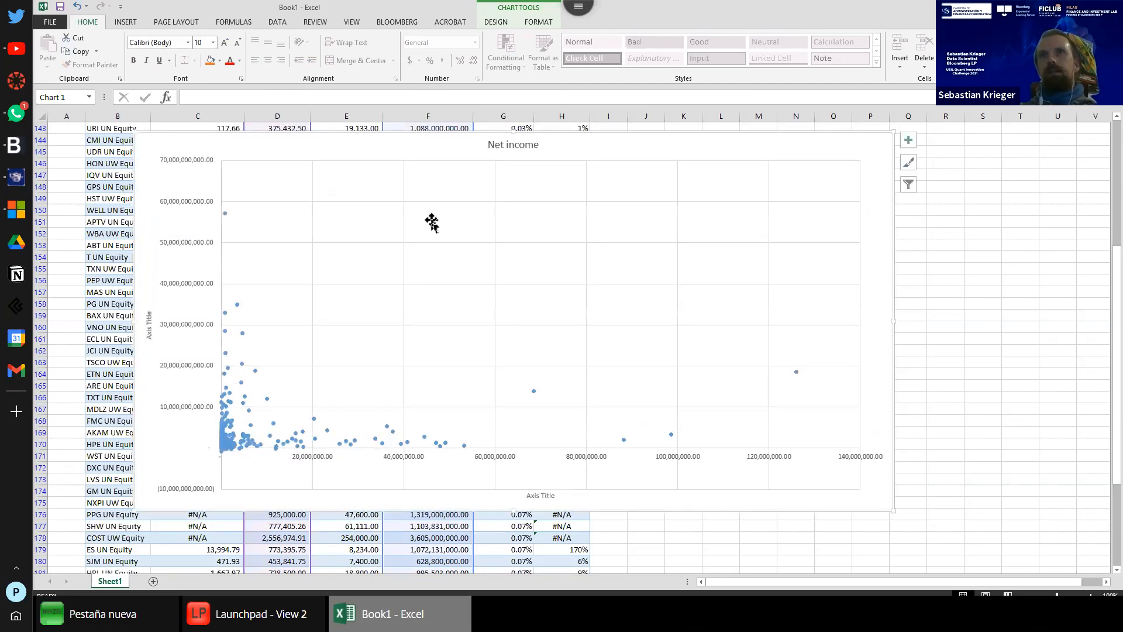
Step: Inspect individual data points on the scatter chart, including the one with the highest net income, and delete the chart
left_click(226, 214)
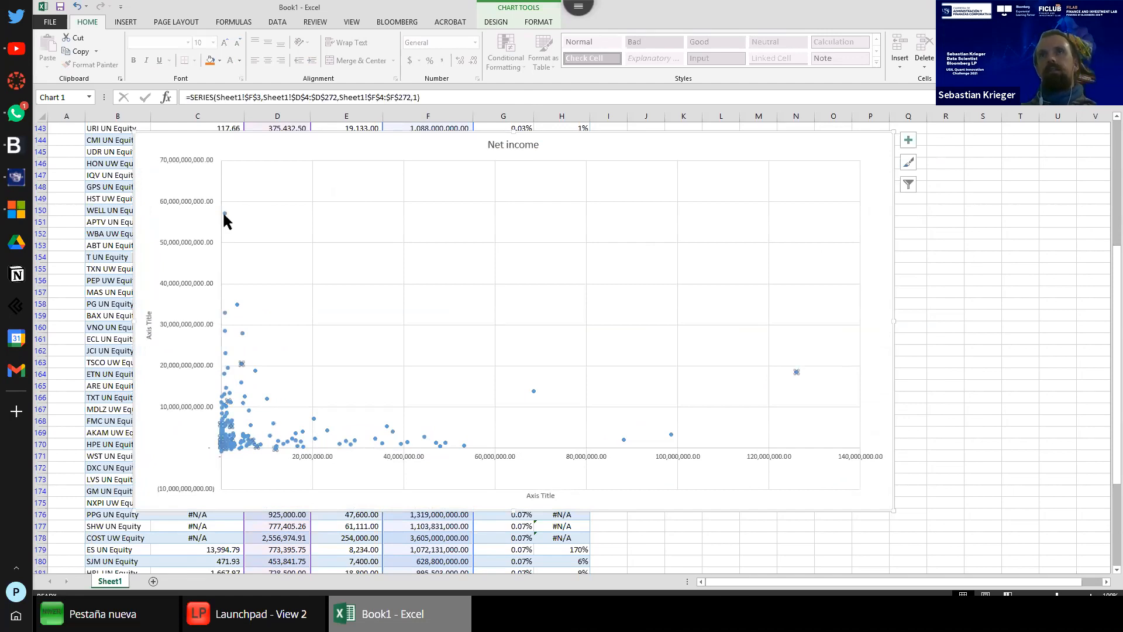
left_click(224, 213)
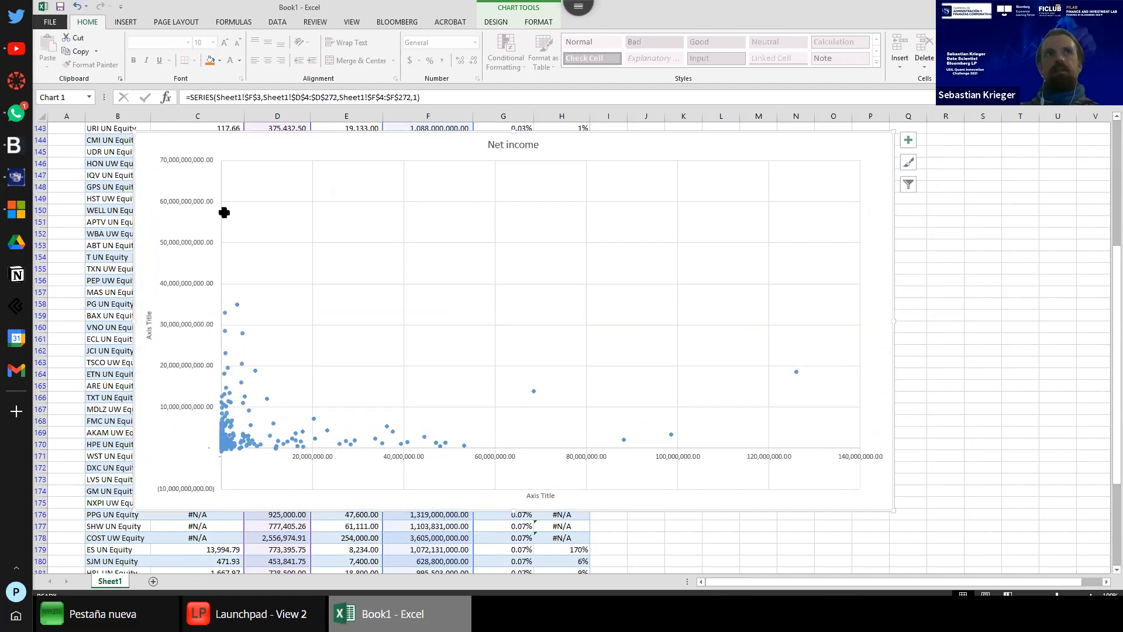
mouse_move(224, 211)
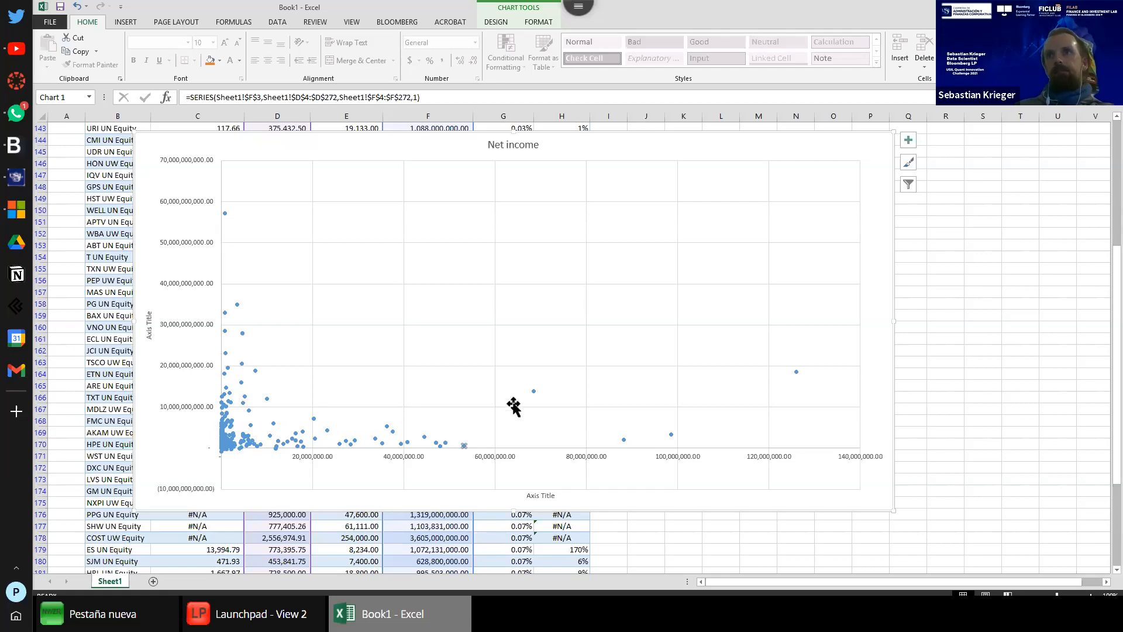
mouse_move(533, 392)
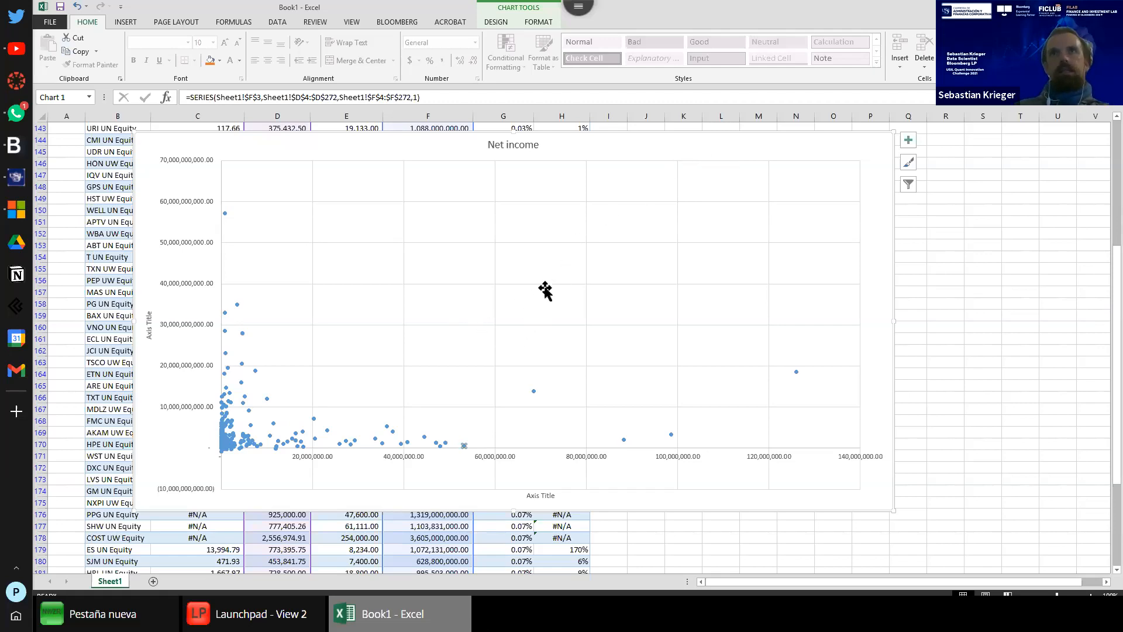
left_click(705, 155)
key("Delete")
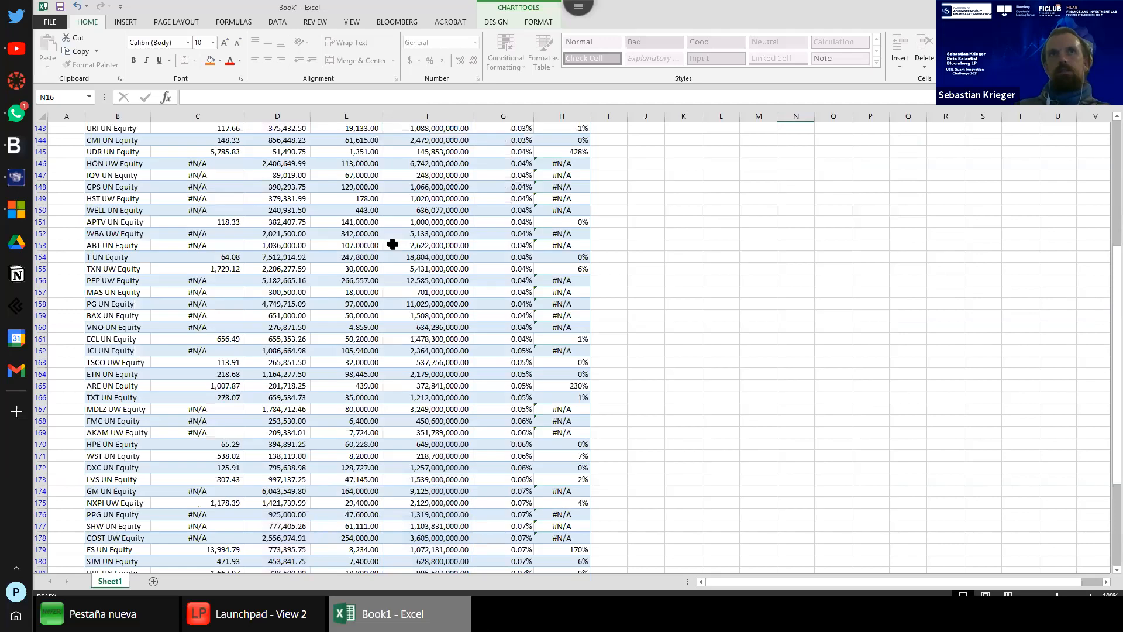
Step: Insert a new recommended scatter chart from the full GHG Emission and Net income columns, headers included
scroll(391, 244, "up", 4)
scroll(1104, 235, "up", 19)
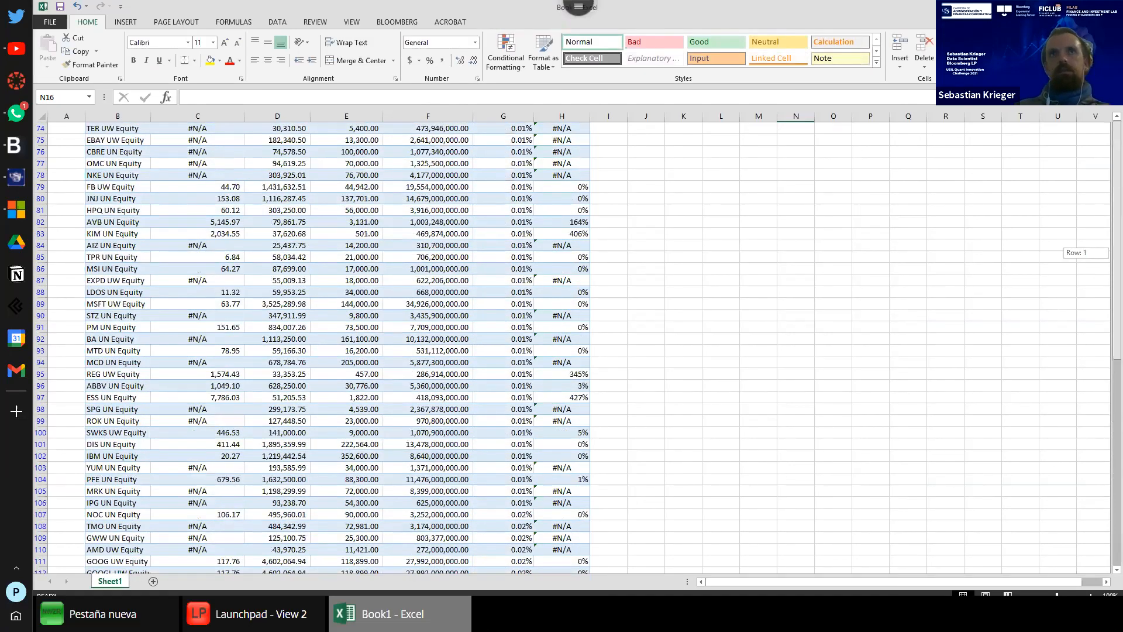
scroll(465, 151, "up", 20)
left_click(261, 151)
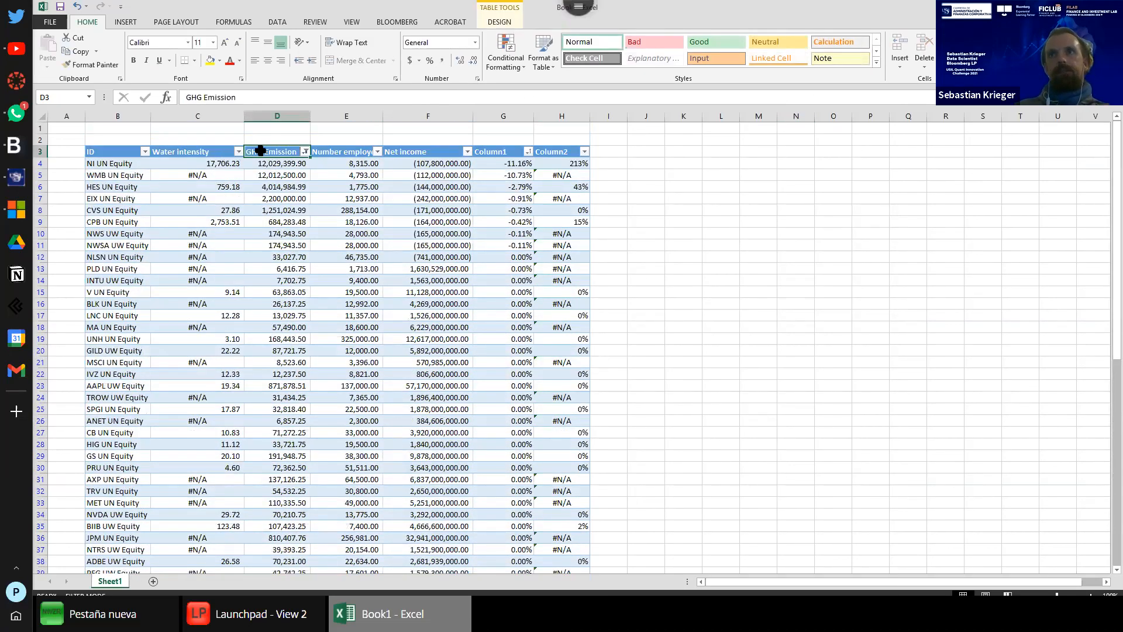
key("ctrl+shift+Down")
left_click_drag(1110, 331, 1107, 118)
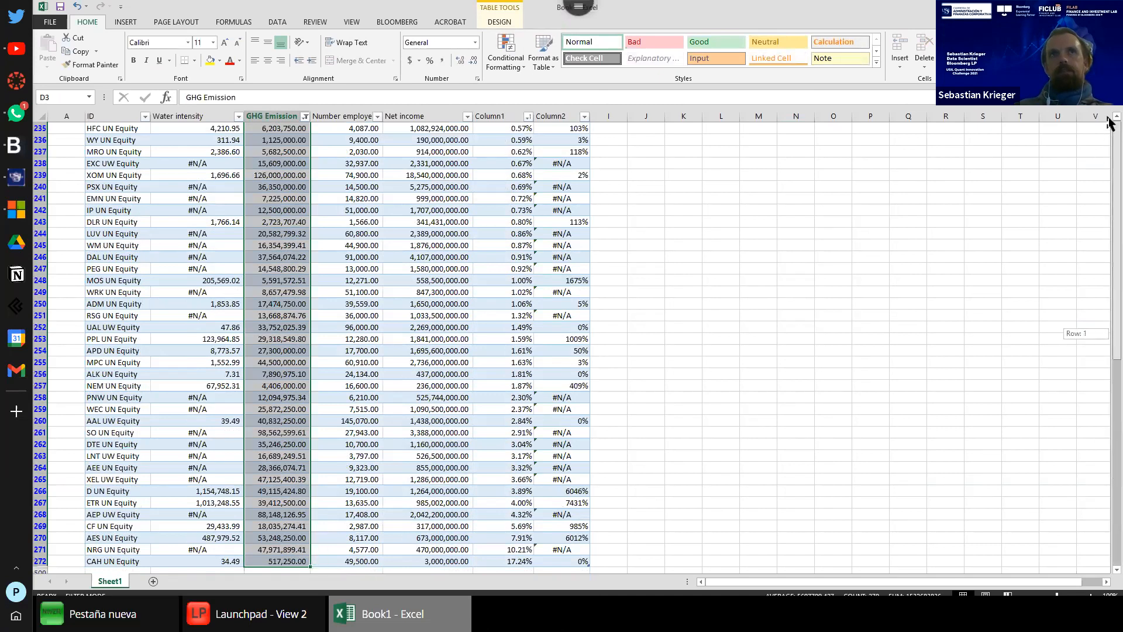
left_click(424, 152, "ctrl")
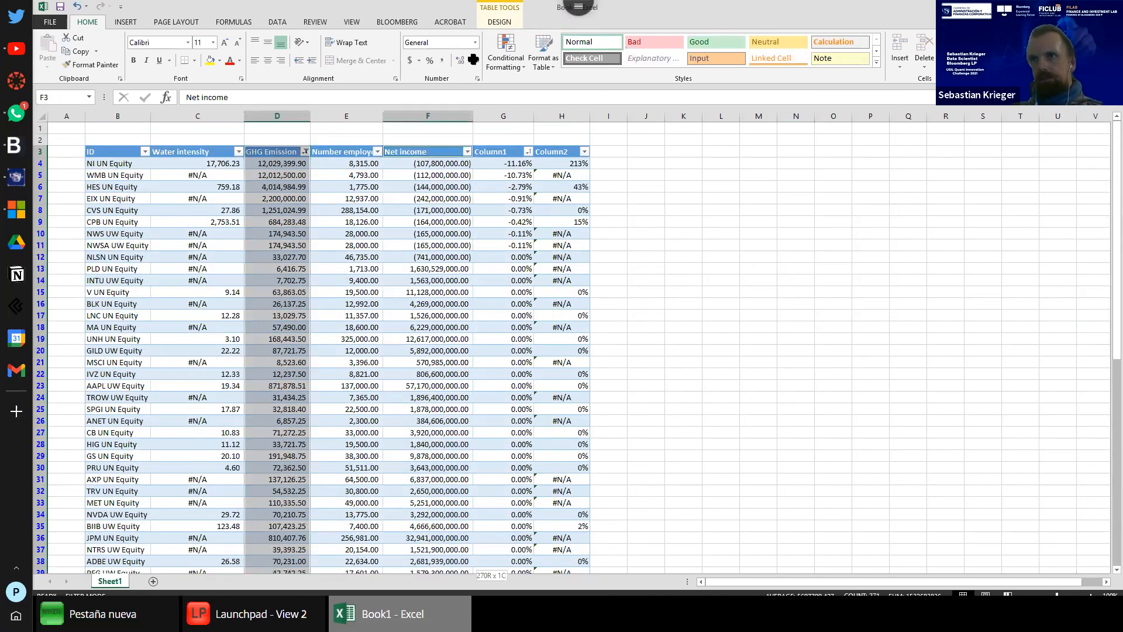
key("ctrl+shift+Down")
left_click(127, 24)
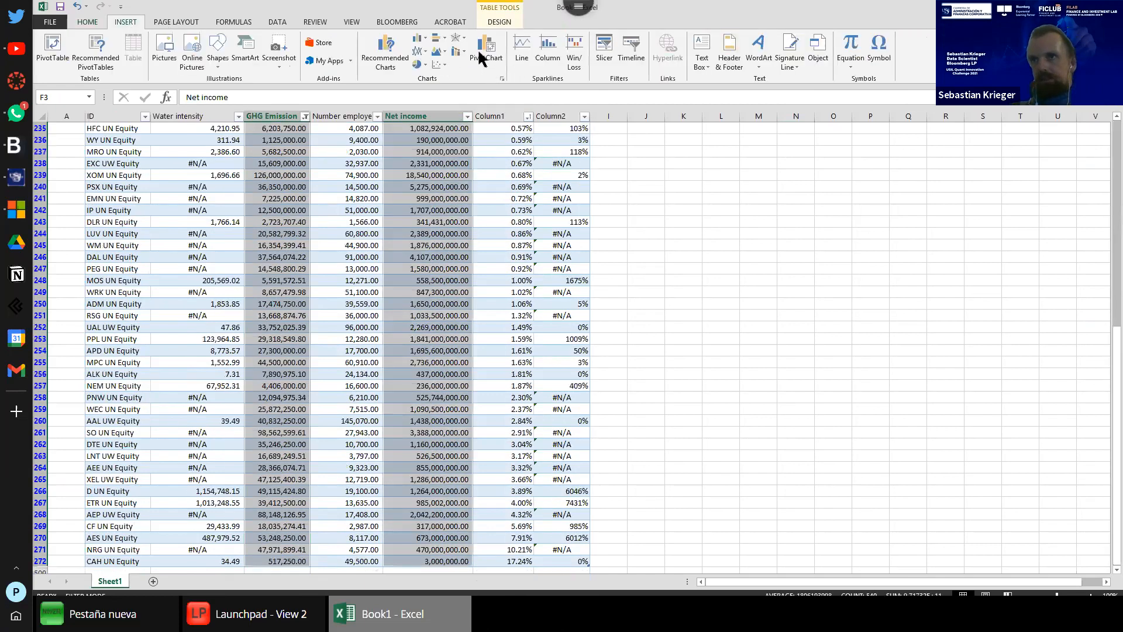
left_click(385, 50)
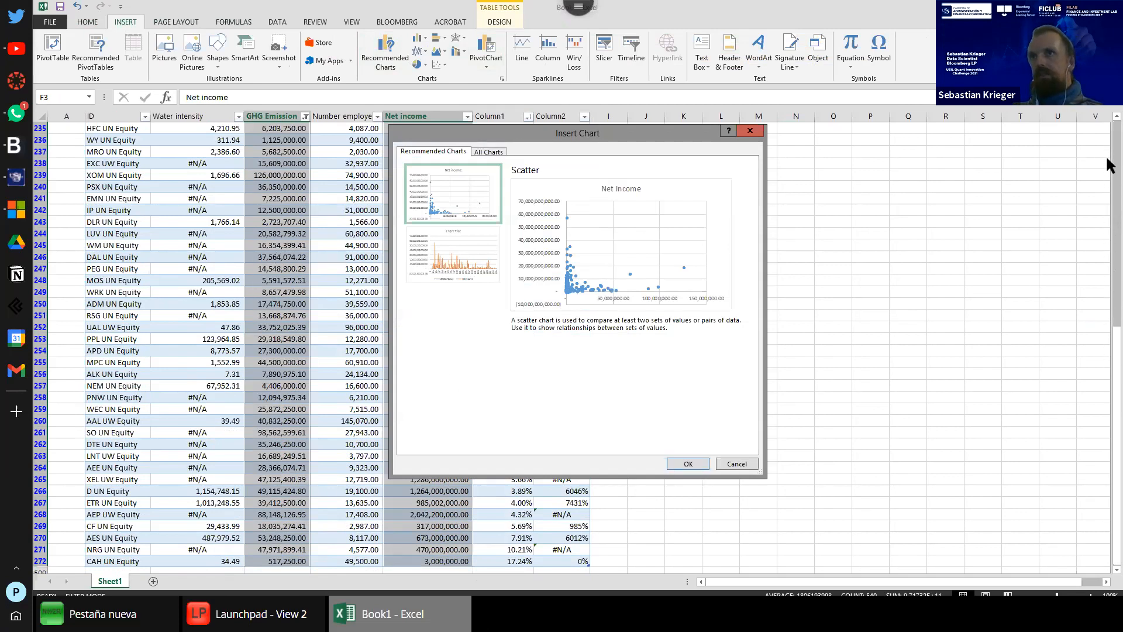
left_click(688, 464)
left_click_drag(1107, 285, 1107, 131)
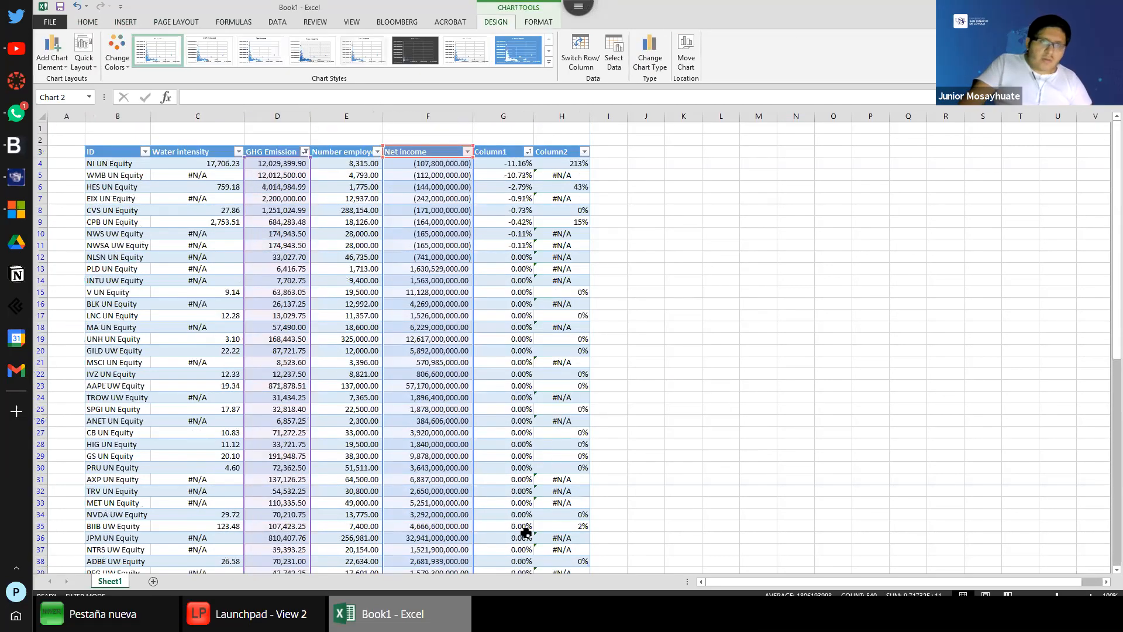
Step: Look through the table rows for the newly inserted scatter chart
left_click(654, 317)
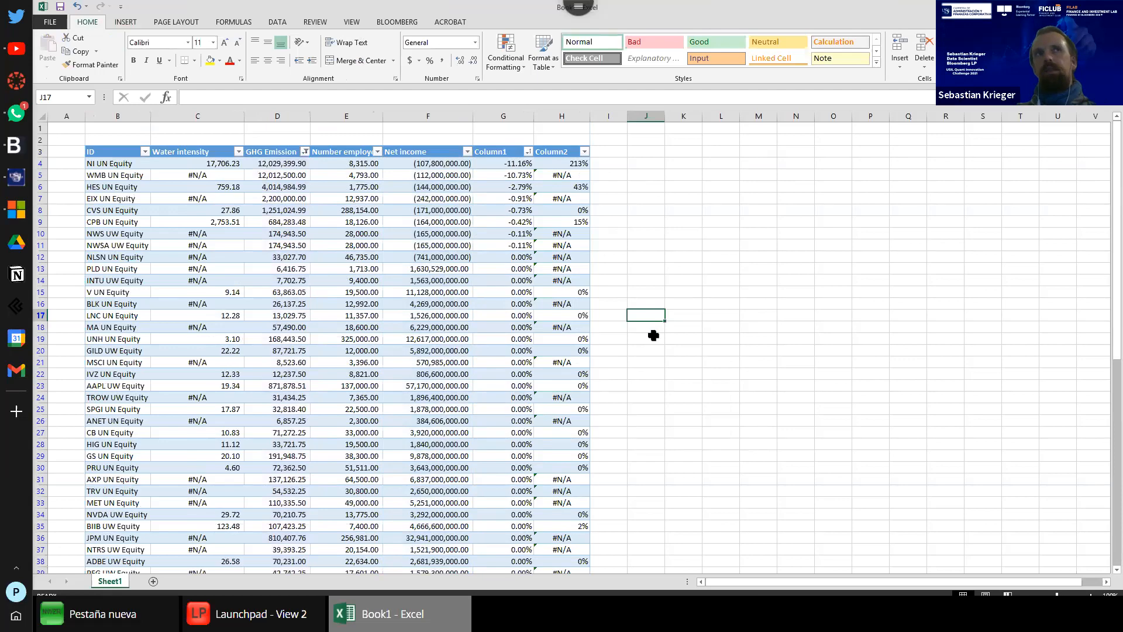
scroll(660, 351, "down", 20)
scroll(657, 381, "down", 20)
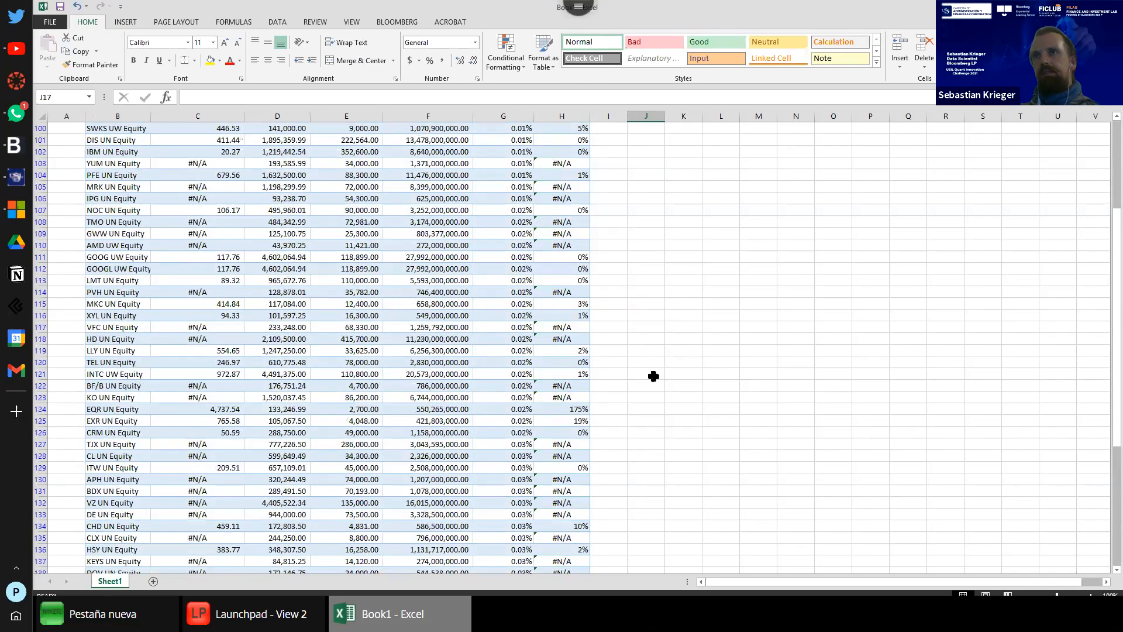
scroll(670, 335, "up", 20)
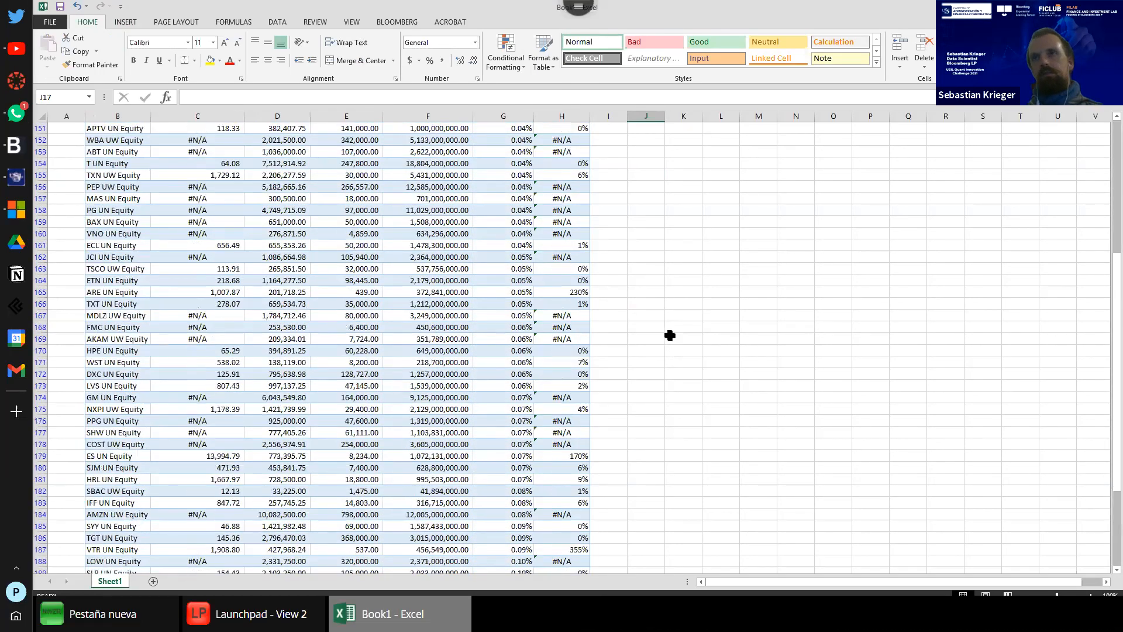
scroll(308, 156, "up", 7)
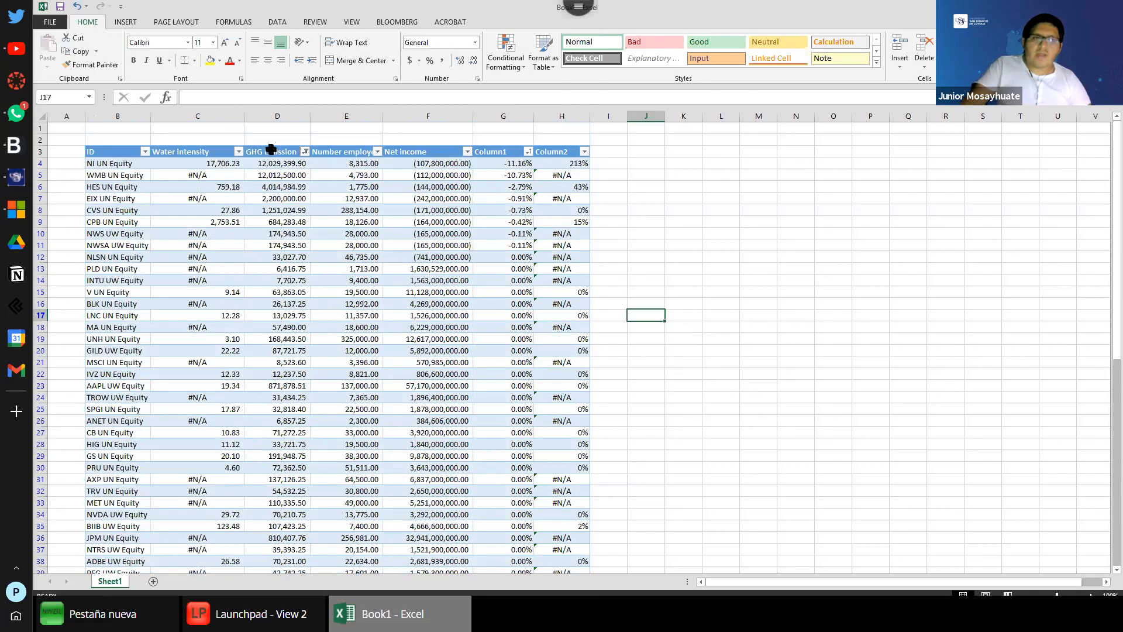
left_click(268, 149)
left_click(260, 151)
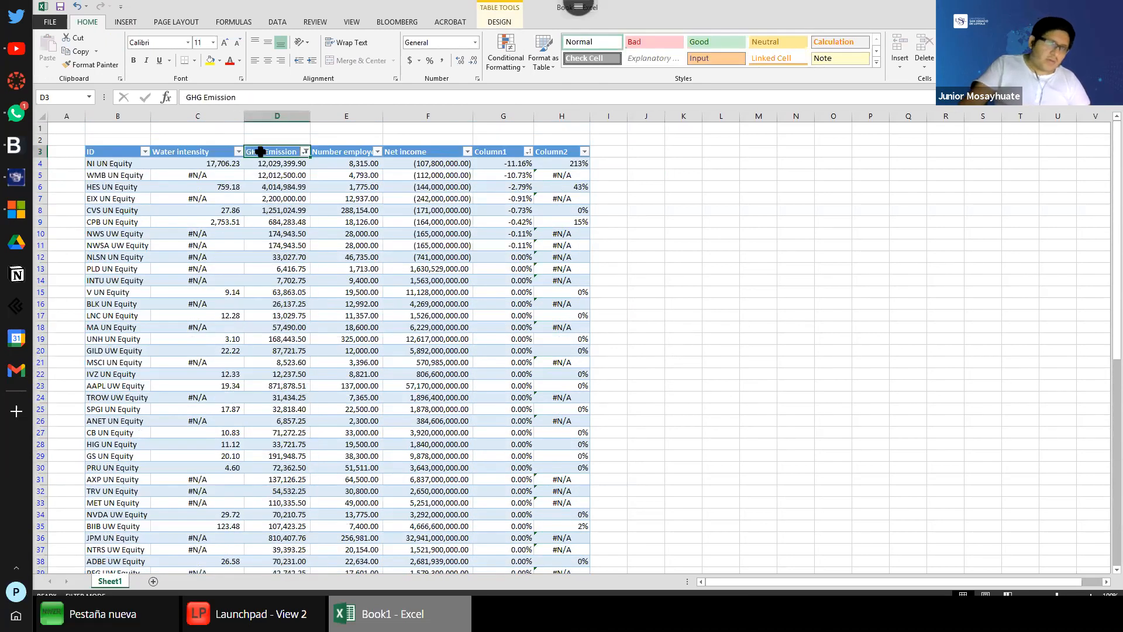
left_click(260, 152)
scroll(462, 202, "down", 20)
scroll(617, 254, "up", 20)
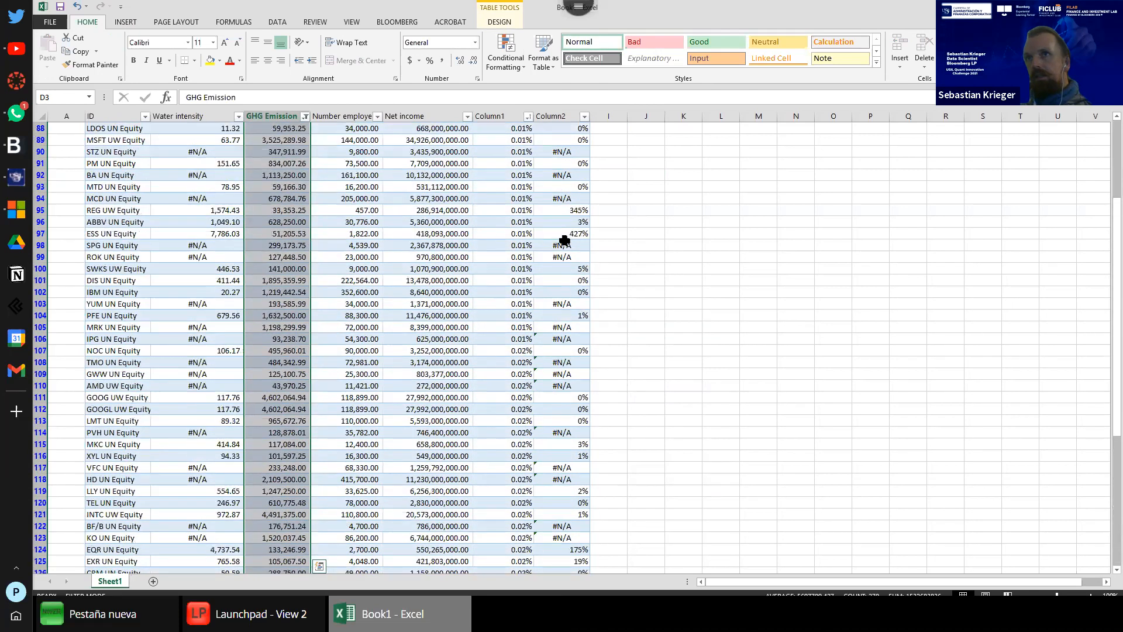
scroll(564, 240, "up", 20)
left_click(412, 152, "ctrl")
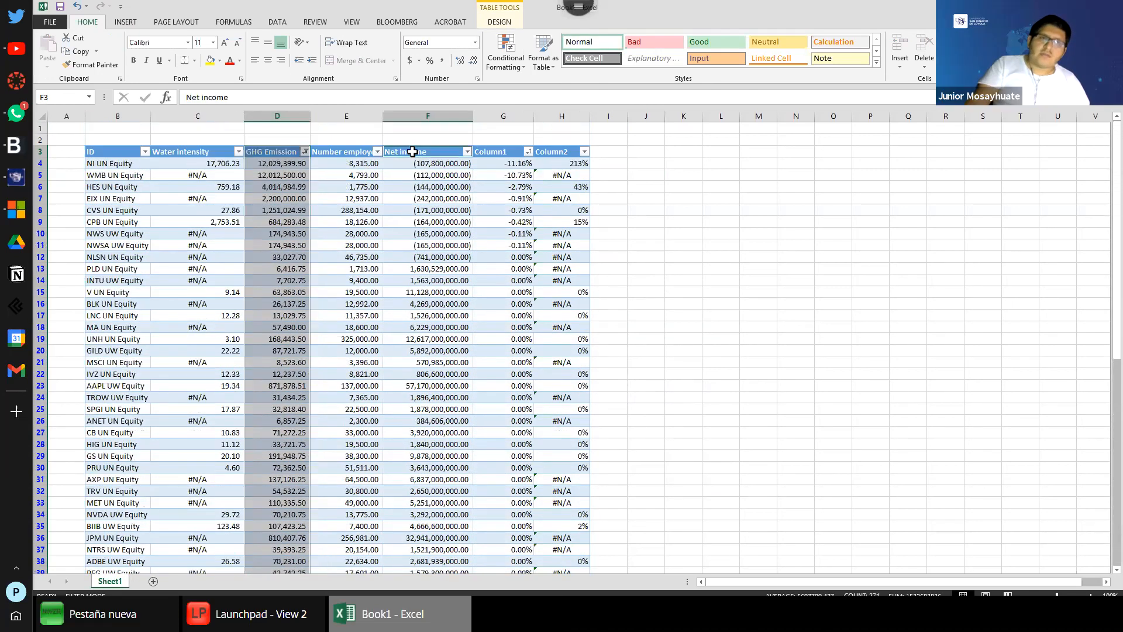
left_click(430, 152, "ctrl")
scroll(549, 304, "down", 20)
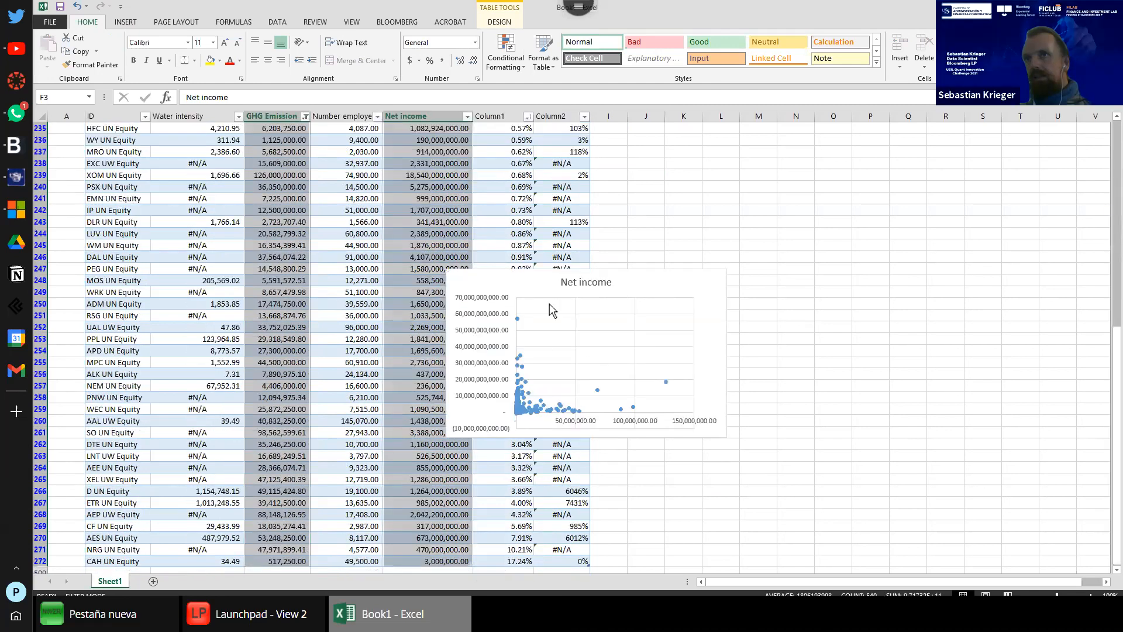
left_click(126, 21)
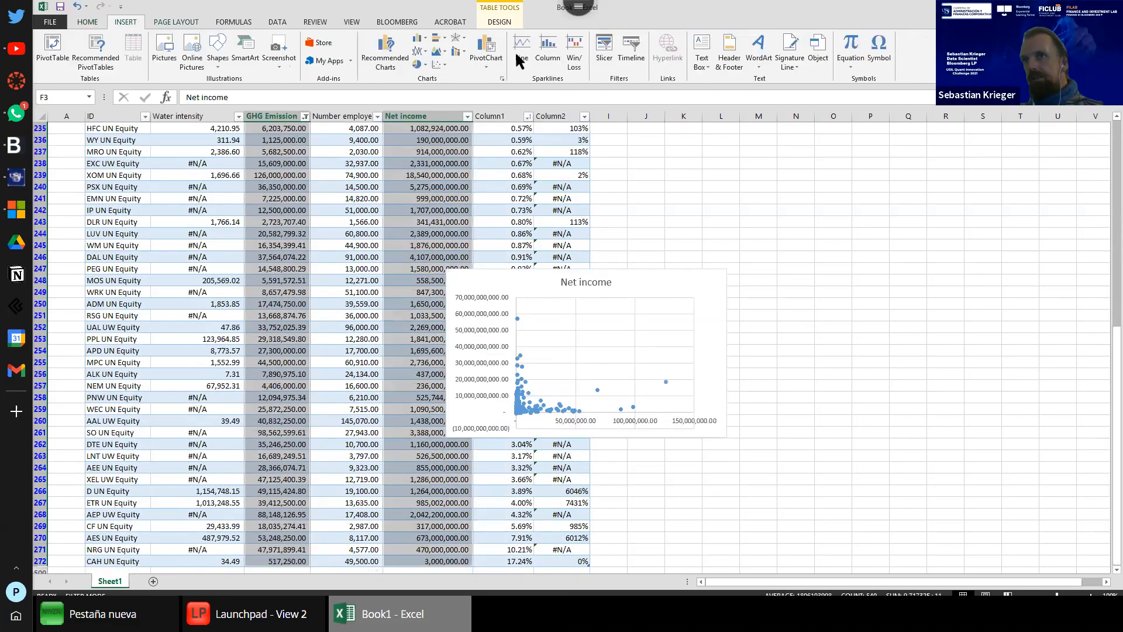
left_click(386, 51)
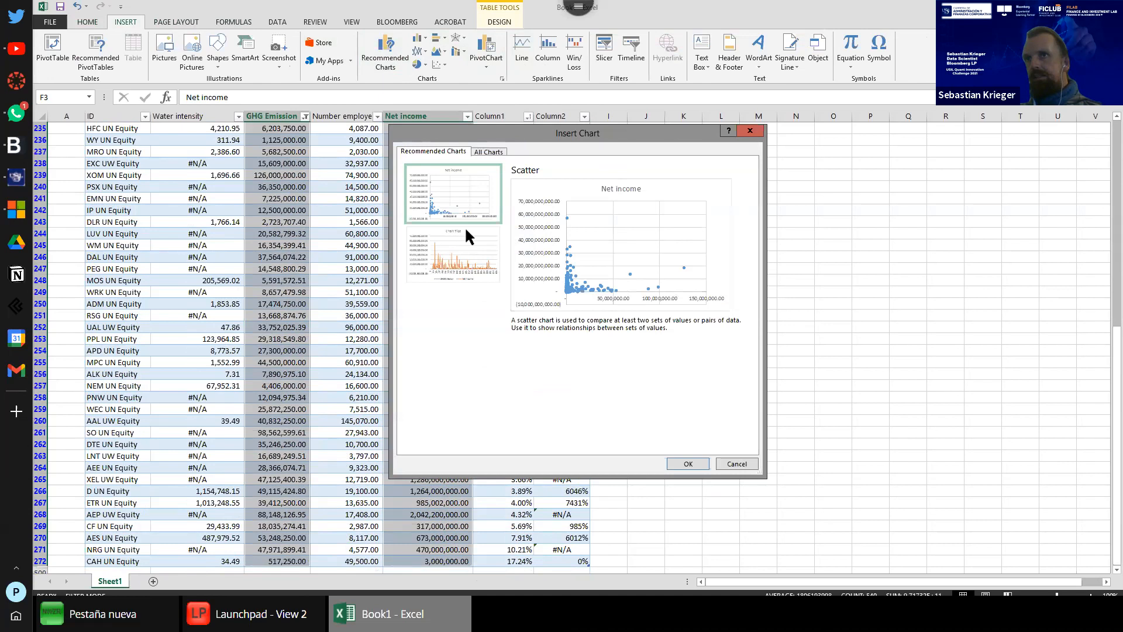
left_click(750, 131)
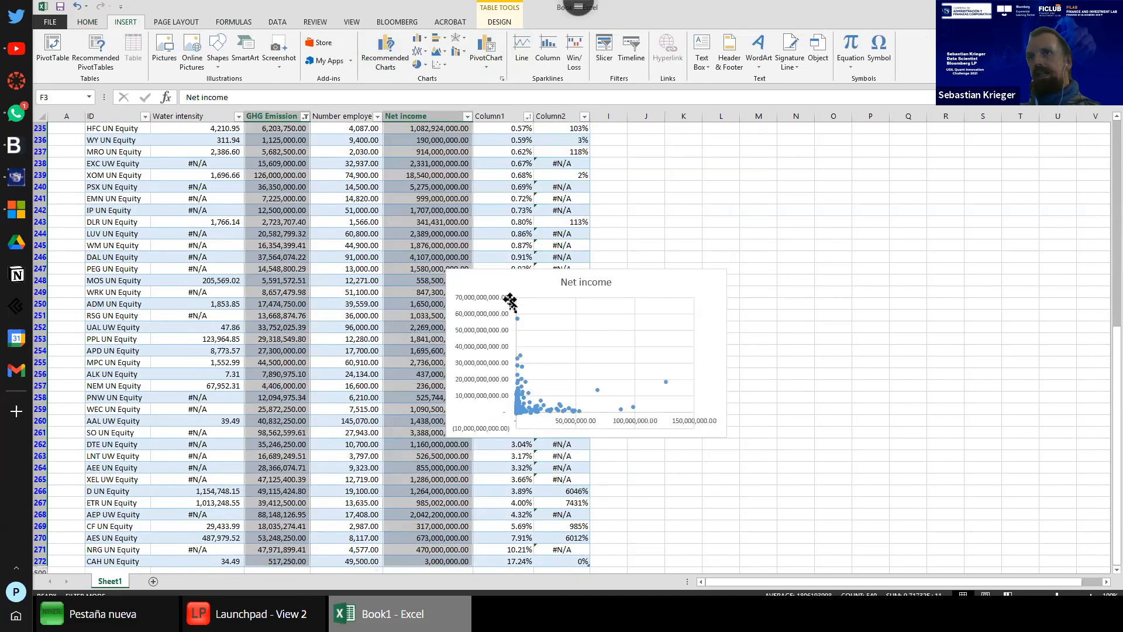
Step: Enlarge the GHG emission scatter chart and move it clear of the table's columns, beside about rows 238 to 264
left_click(479, 278)
left_click_drag(414, 248, 184, 135)
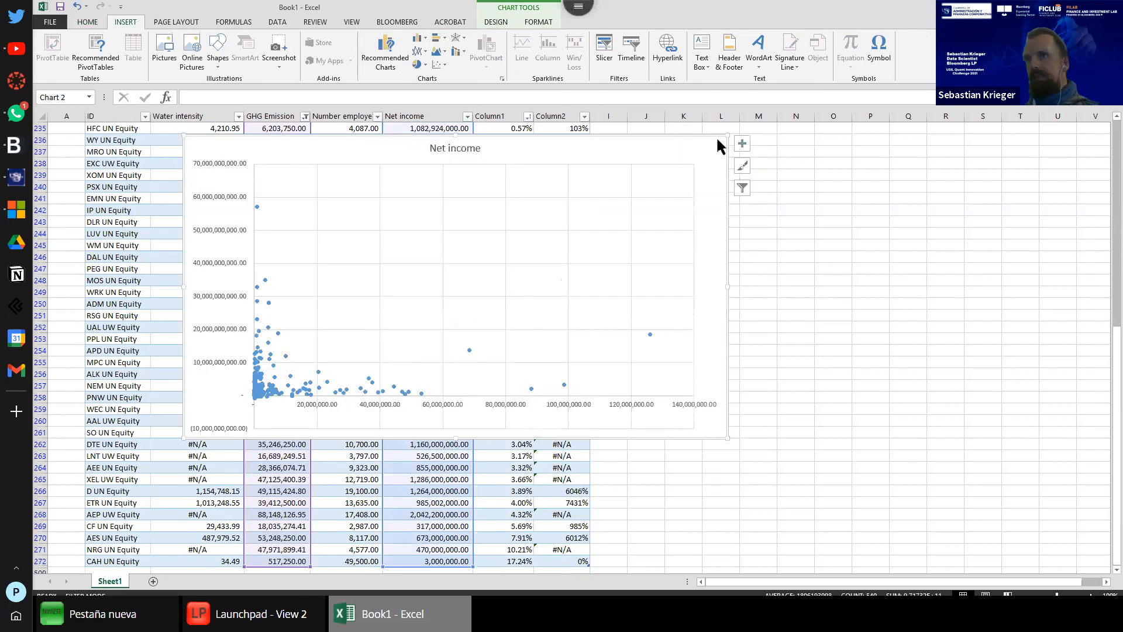
left_click_drag(812, 169, 1004, 199)
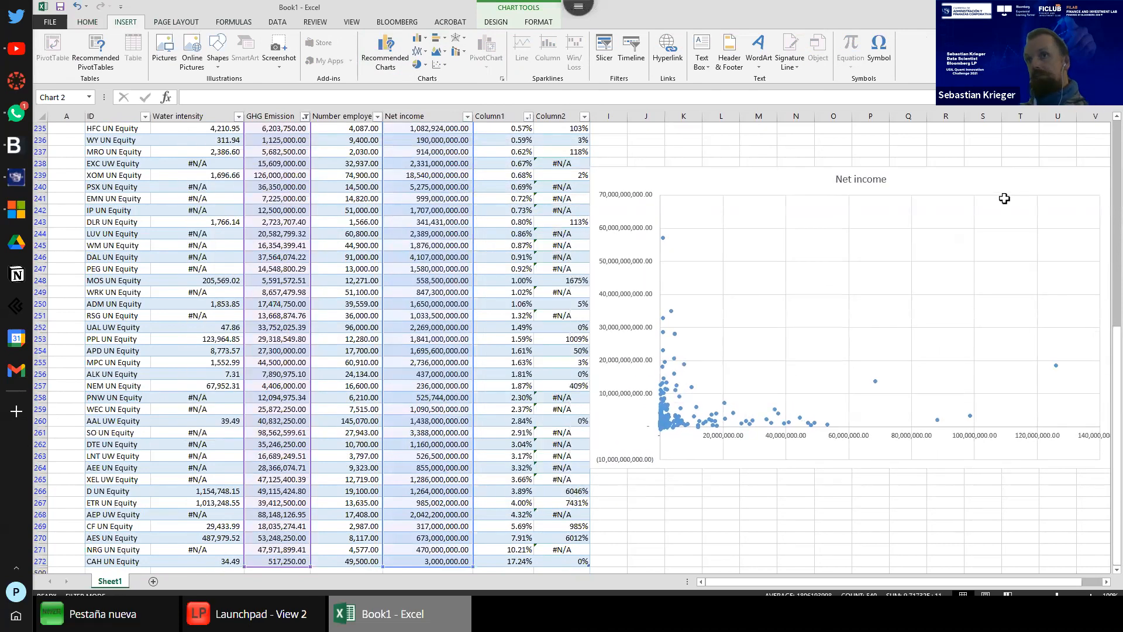
Step: Move the enlarged GHG emission scatter chart up the sheet in stages until it sits beside about rows 80 to 105
scroll(651, 413, "up", 7)
left_click_drag(670, 430, 468, 235)
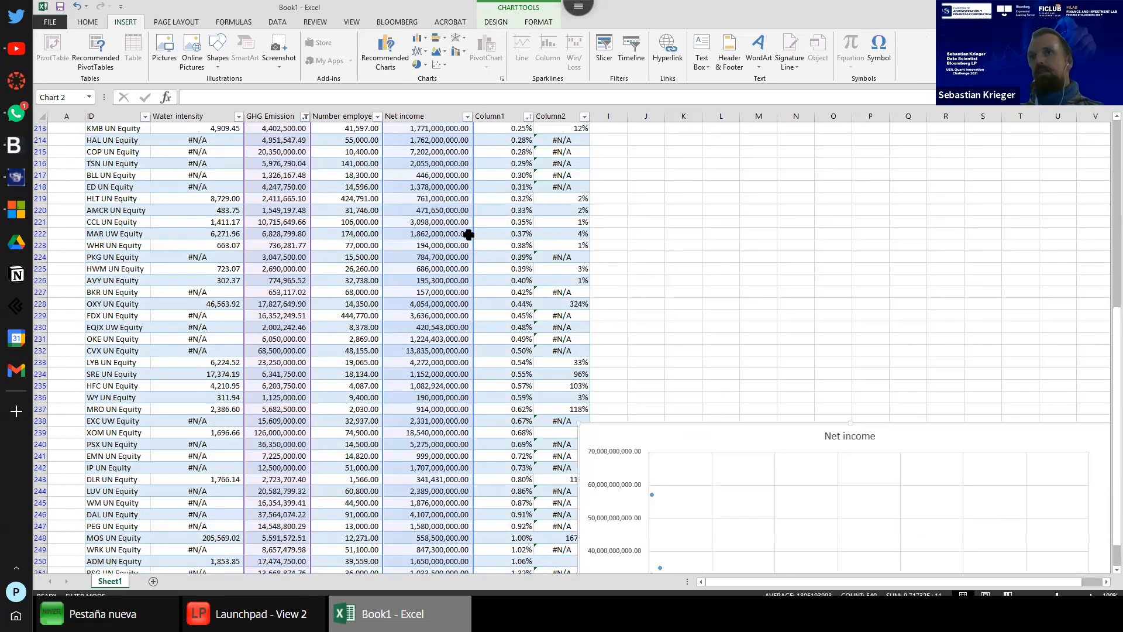
left_click_drag(665, 443, 677, 167)
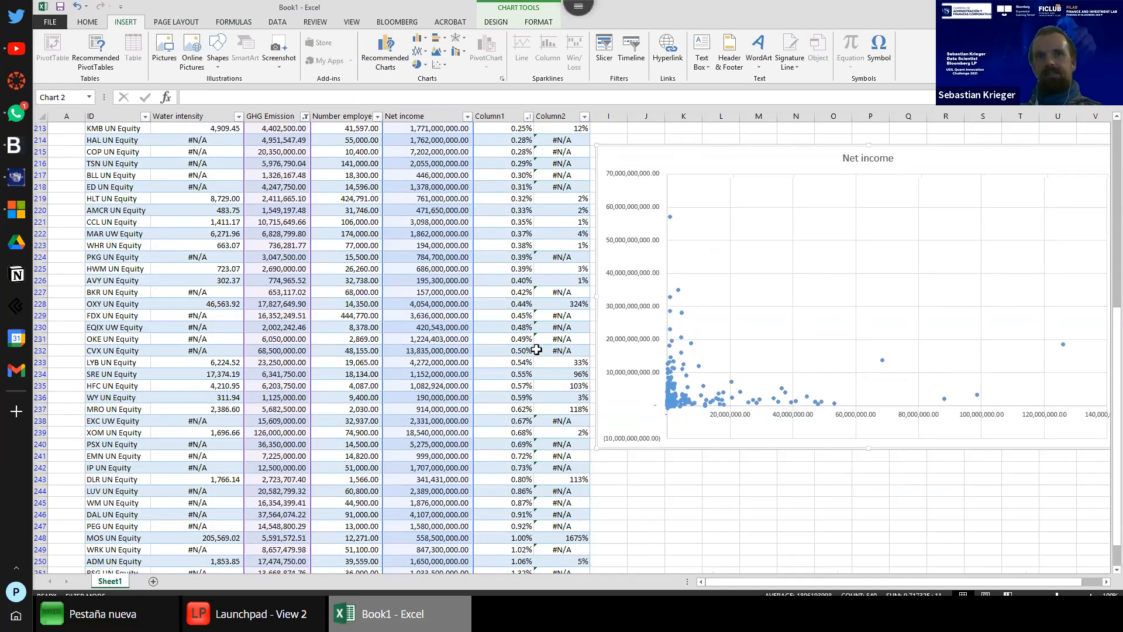
scroll(698, 341, "up", 5)
left_click_drag(698, 339, 691, 148)
scroll(742, 306, "up", 7)
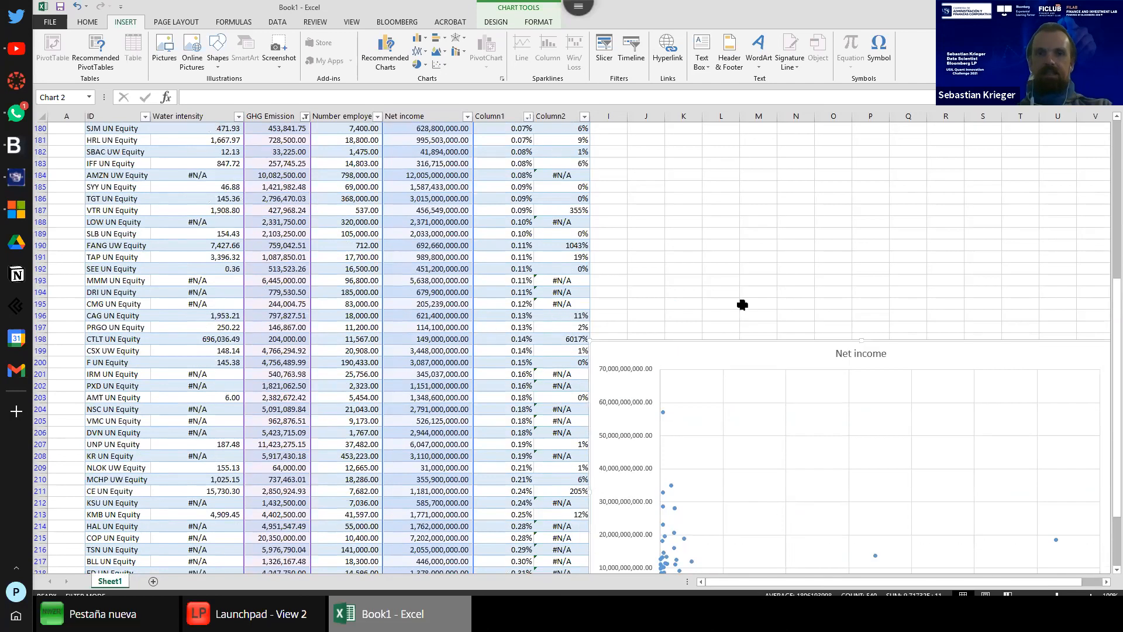
left_click_drag(753, 391, 769, 167)
scroll(766, 343, "up", 6)
scroll(757, 356, "up", 6)
left_click_drag(757, 374, 749, 191)
scroll(752, 318, "up", 7)
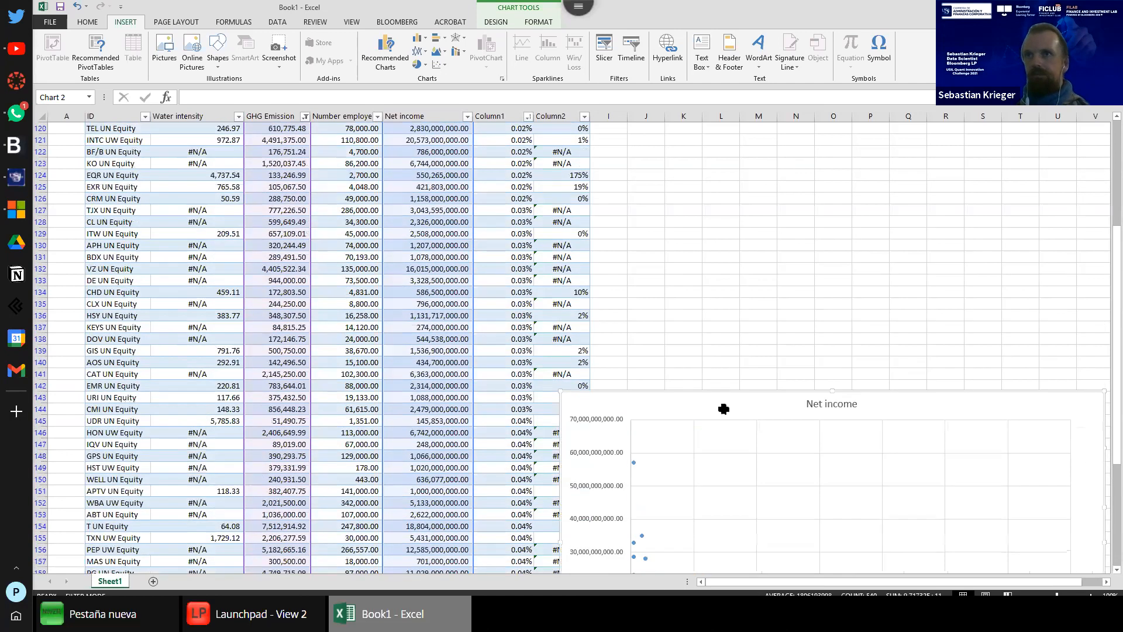
left_click_drag(716, 268, 680, 174)
scroll(502, 308, "up", 8)
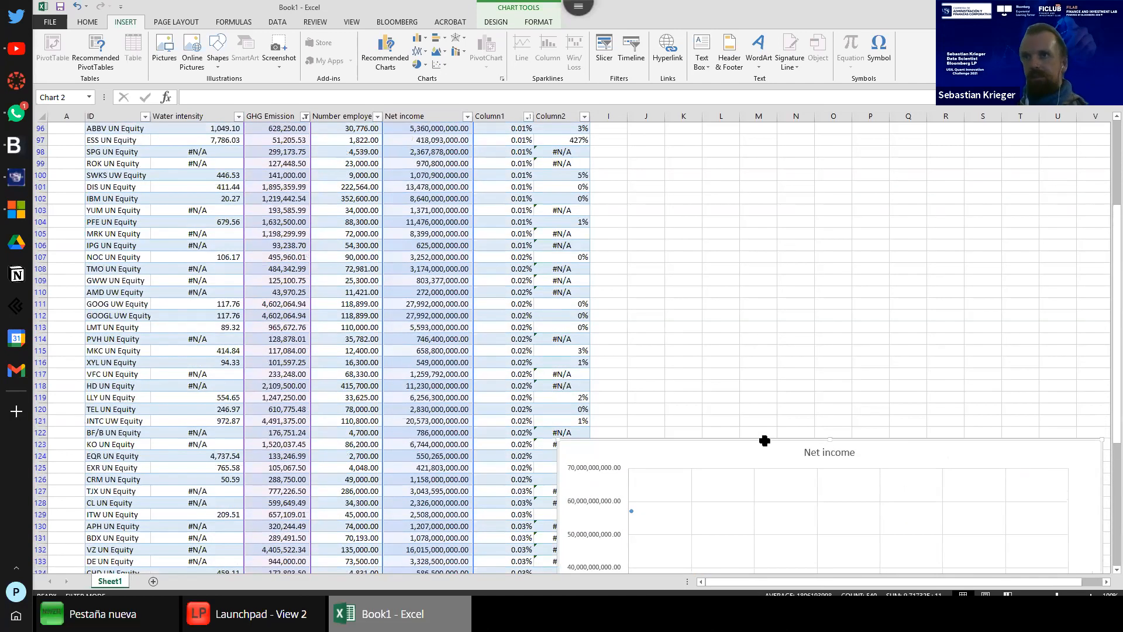
left_click_drag(751, 228, 751, 176)
scroll(471, 243, "up", 6)
left_click_drag(769, 394, 763, 184)
Step: Insert a recommended scatter chart from the full Water intensity and Net income columns, headers included
scroll(261, 254, "up", 20)
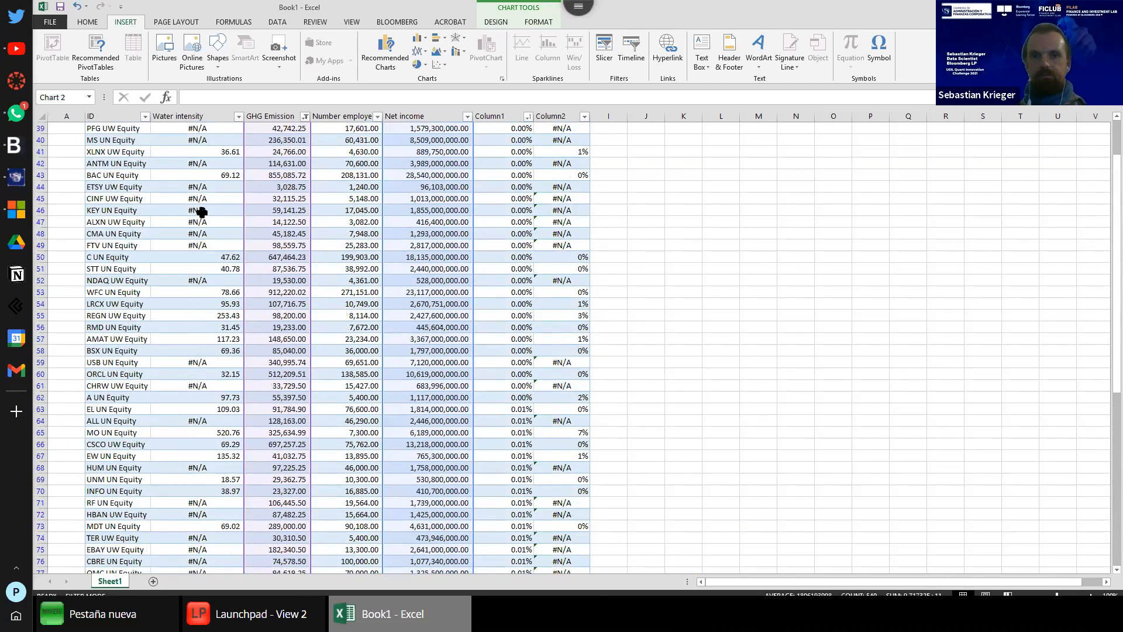
scroll(173, 157, "up", 1)
left_click(172, 152)
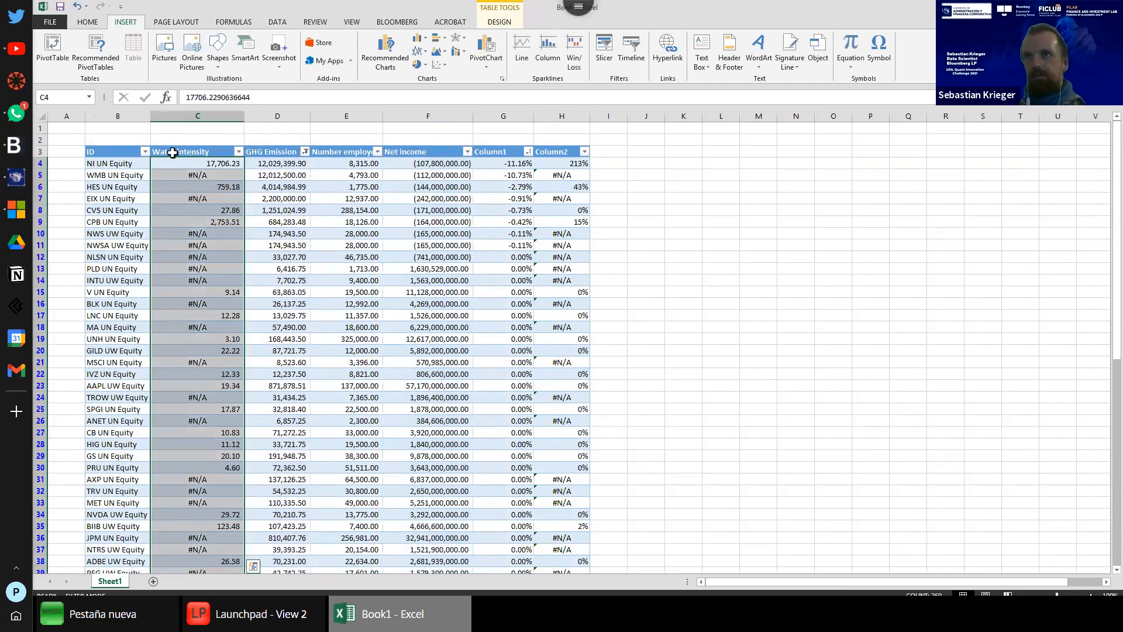
left_click(164, 153)
left_click(165, 153)
scroll(445, 151, "down", 20)
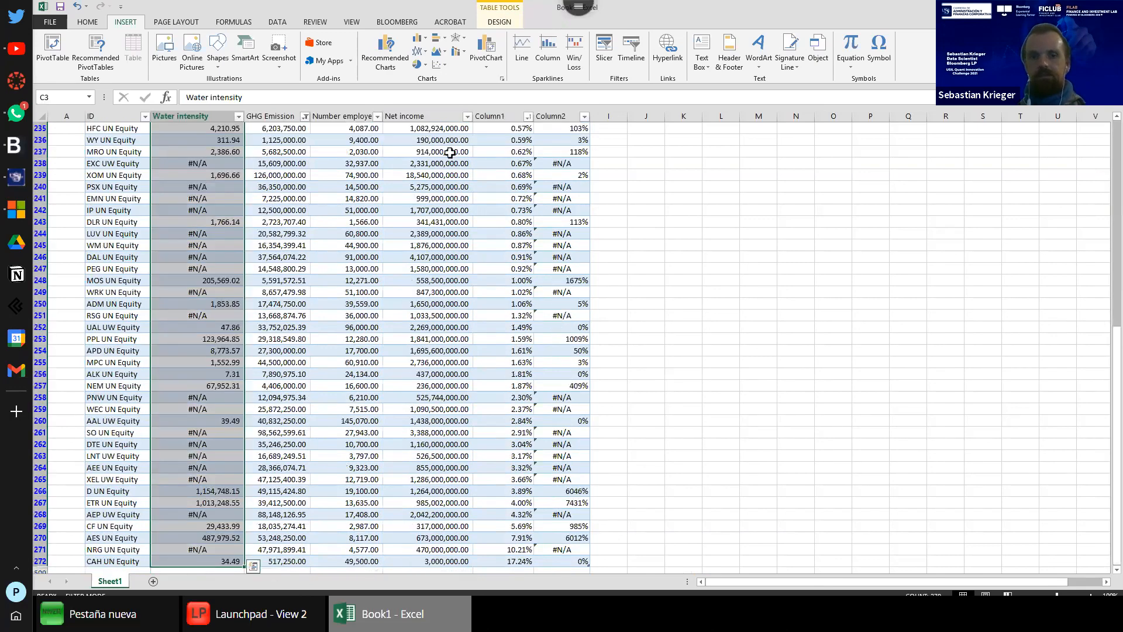
scroll(625, 278, "up", 20)
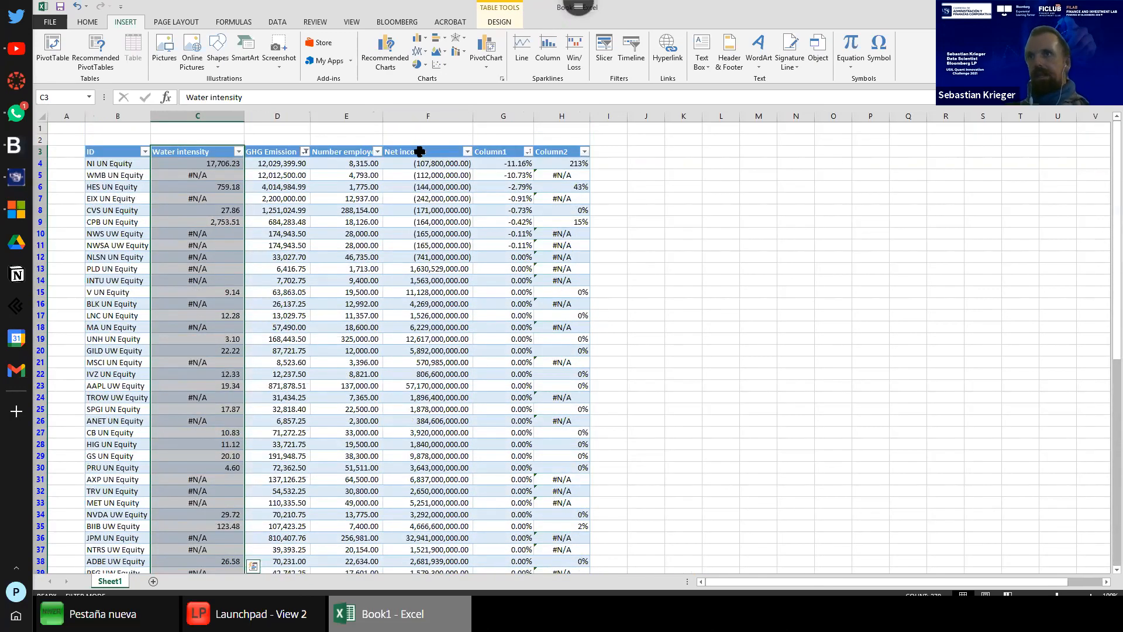
left_click(419, 151, "ctrl")
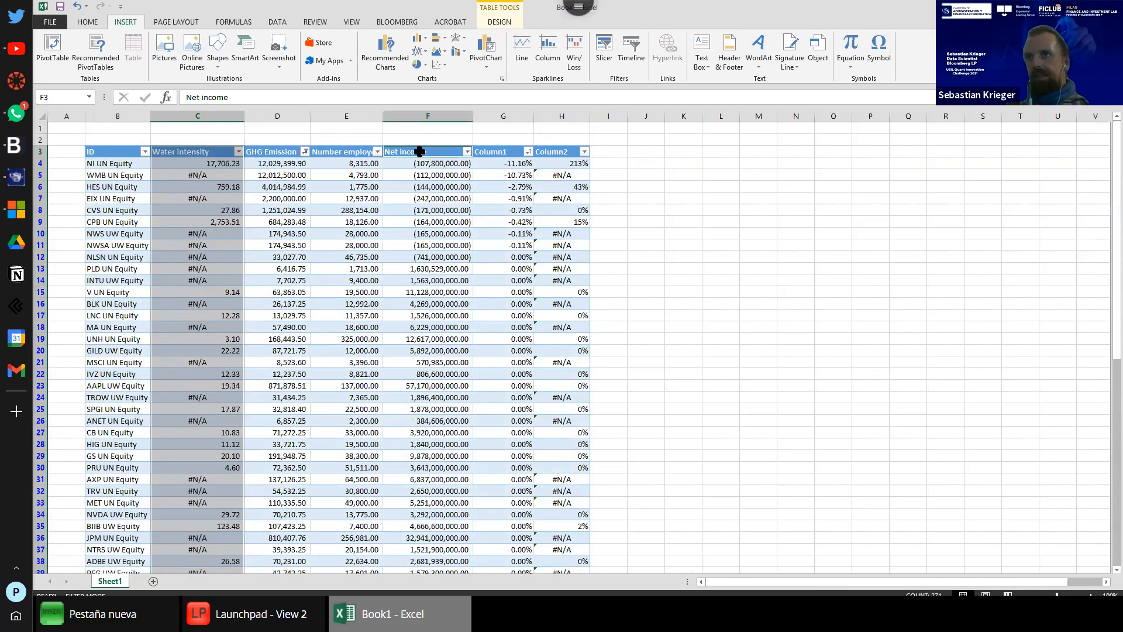
key("ctrl+shift+Down")
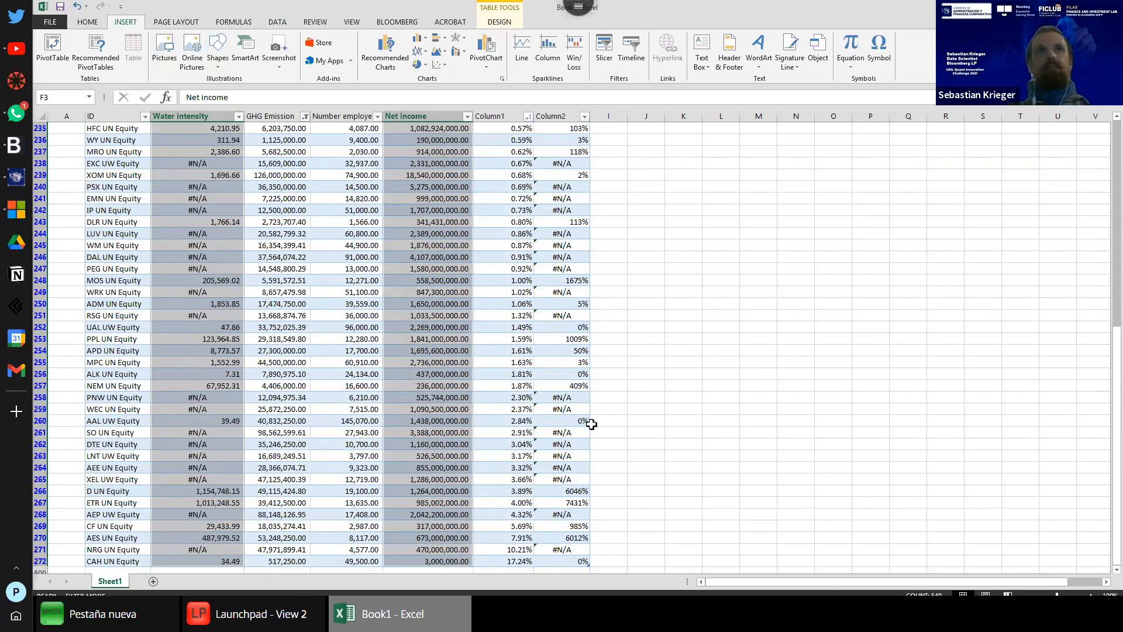
left_click(386, 47)
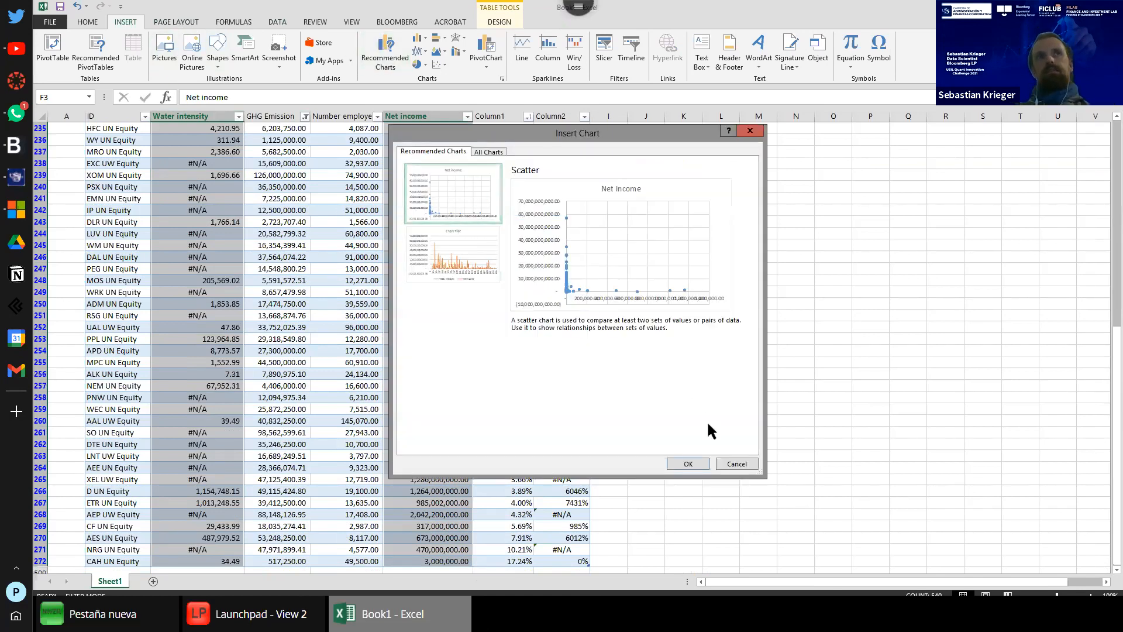
left_click(687, 463)
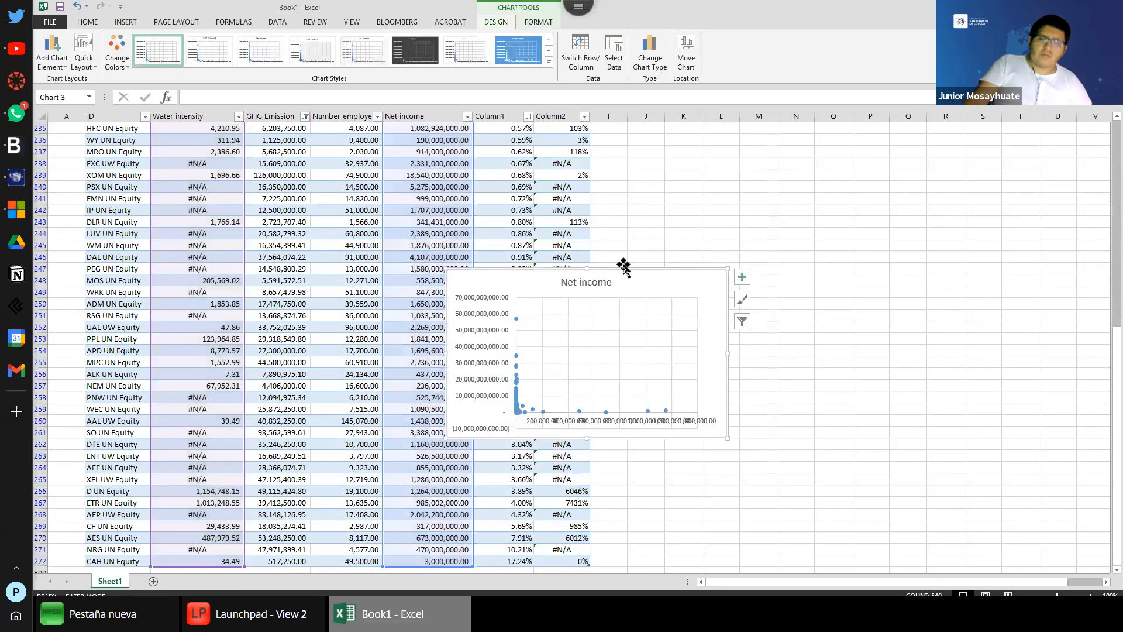
Step: Move the water intensity scatter chart up the sheet to just below the GHG emission chart, starting at about row 108
left_click_drag(518, 287, 738, 158)
scroll(590, 361, "up", 10)
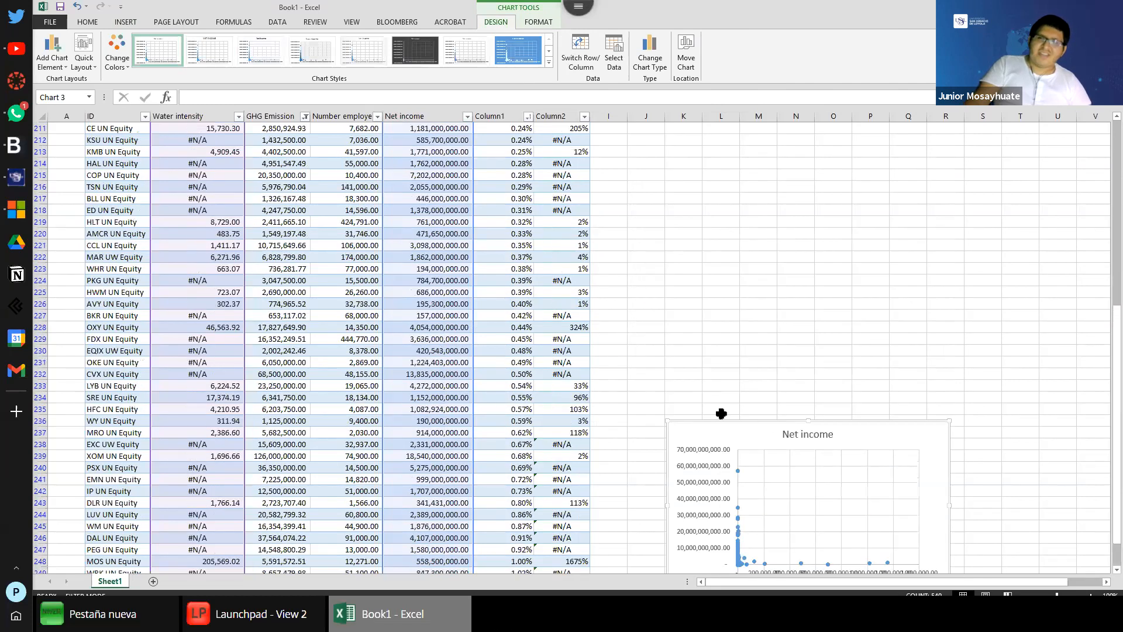
left_click_drag(762, 503, 741, 179)
scroll(658, 381, "up", 9)
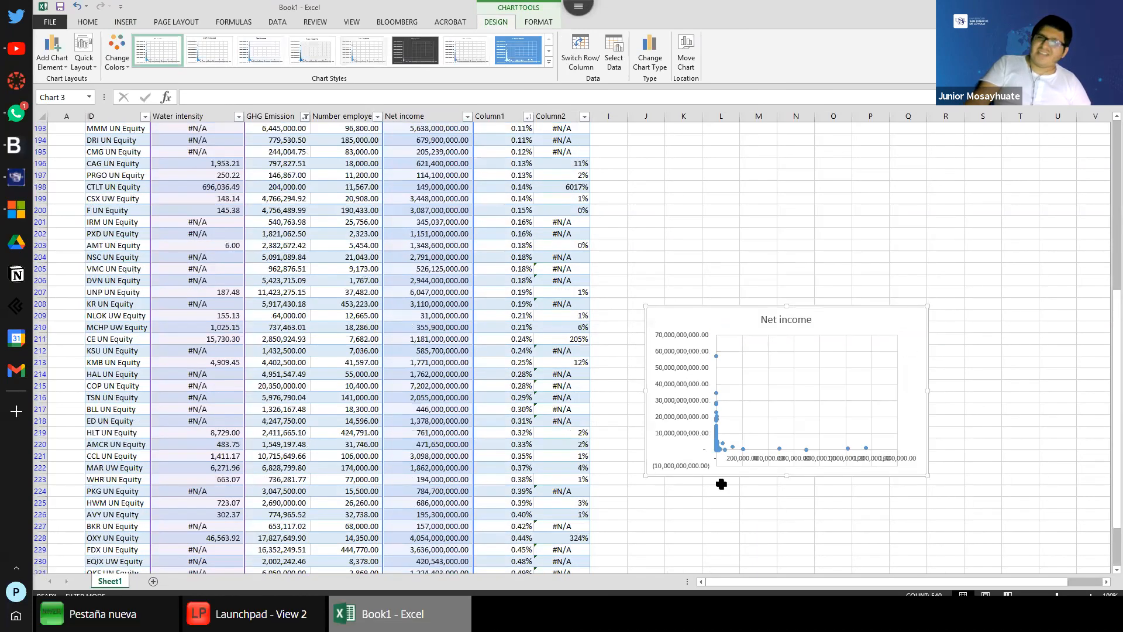
left_click_drag(719, 483, 704, 168)
scroll(705, 167, "up", 6)
scroll(714, 477, "up", 10)
left_click_drag(708, 517, 696, 171)
scroll(536, 398, "up", 7)
left_click_drag(705, 436, 699, 175)
scroll(704, 386, "up", 9)
left_click_drag(692, 480, 653, 449)
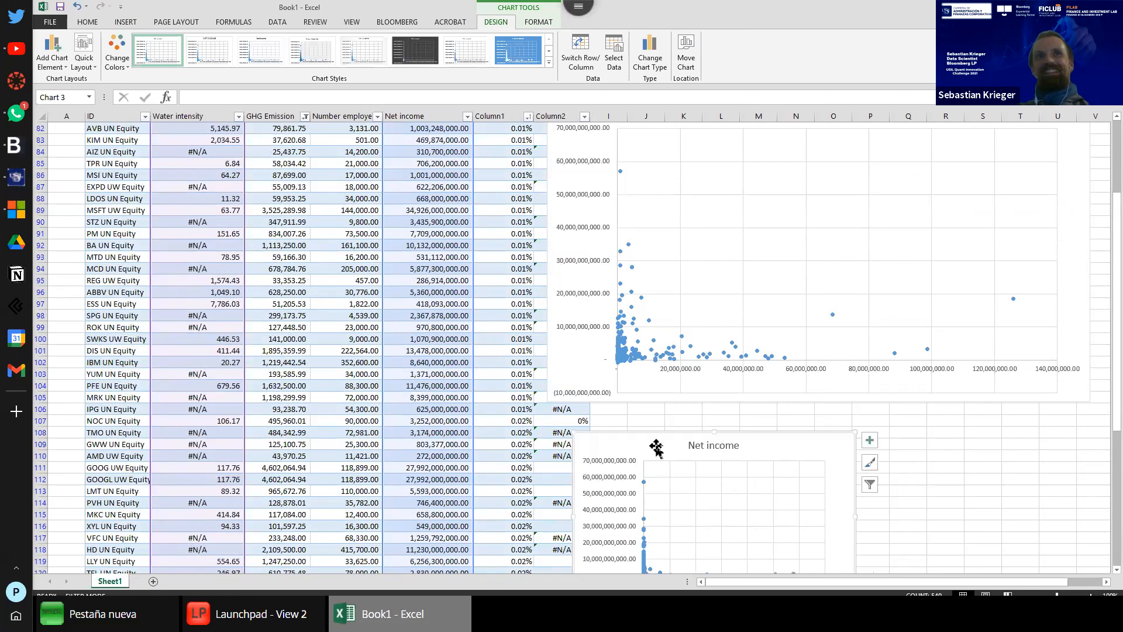
Step: Enlarge the water intensity chart to about rows 108 to 134 and align its left edge with the GHG emission chart above
scroll(781, 468, "down", 1)
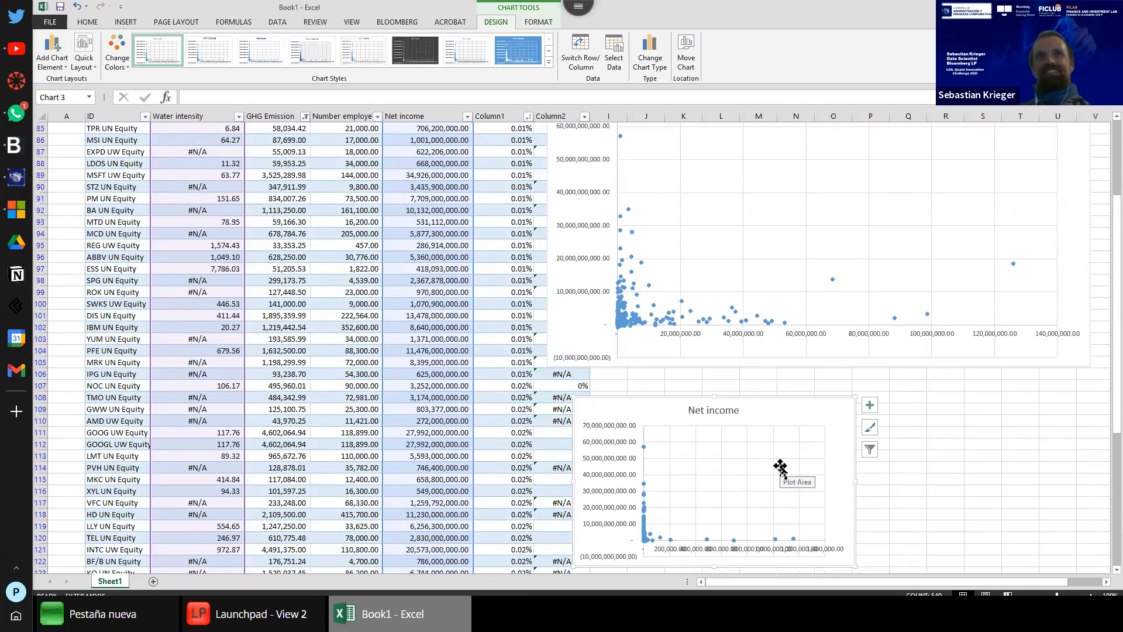
scroll(907, 494, "down", 5)
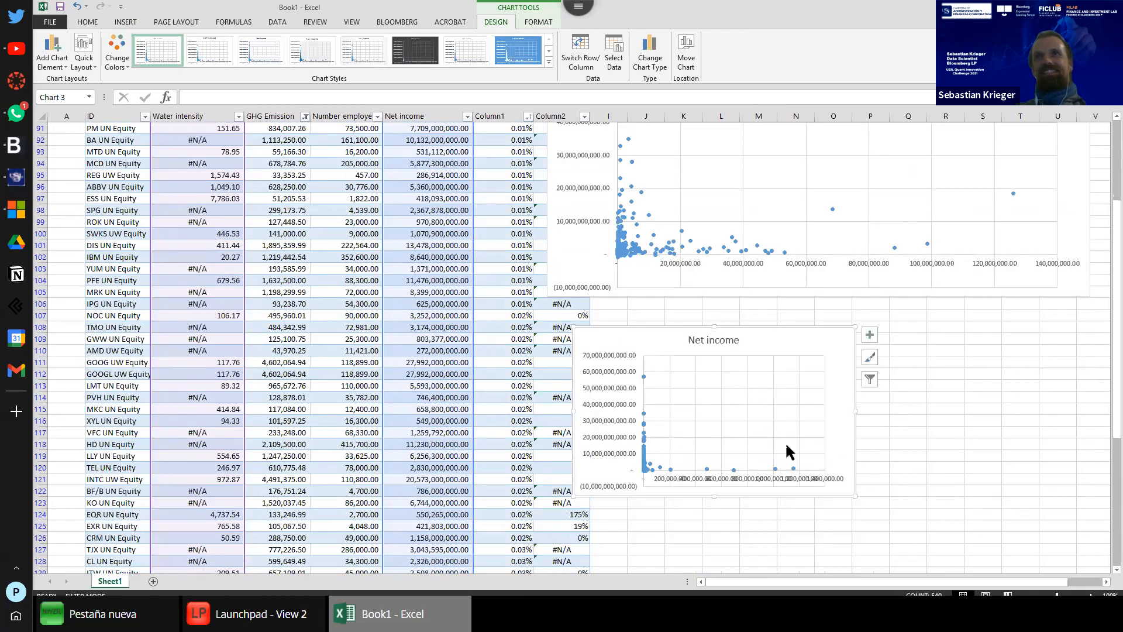
left_click_drag(855, 390, 1069, 495)
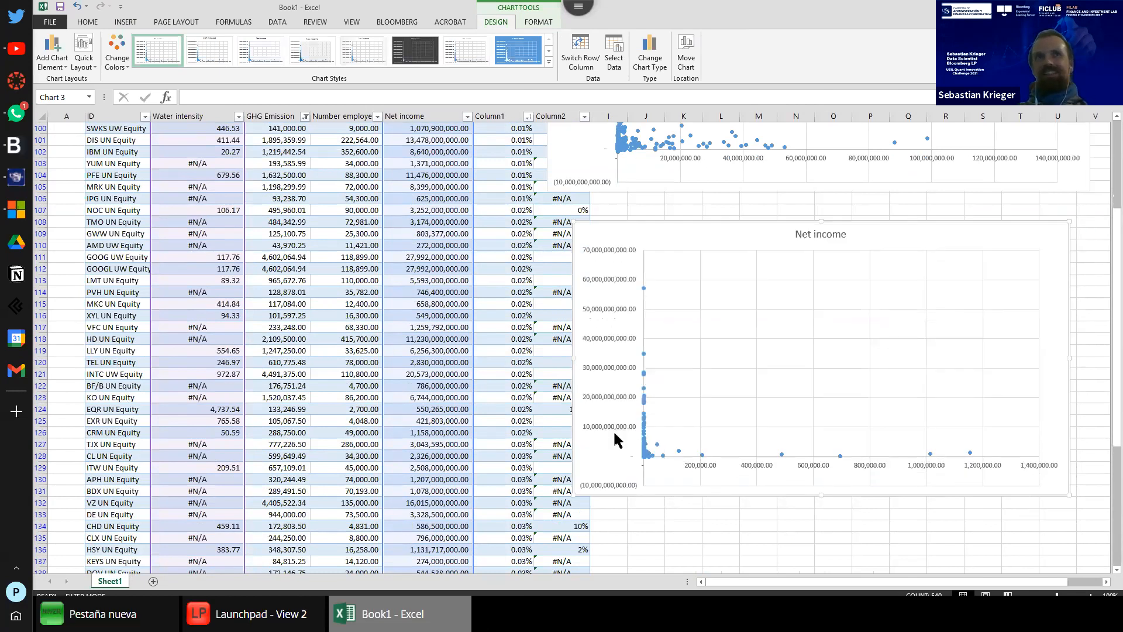
scroll(615, 437, "up", 9)
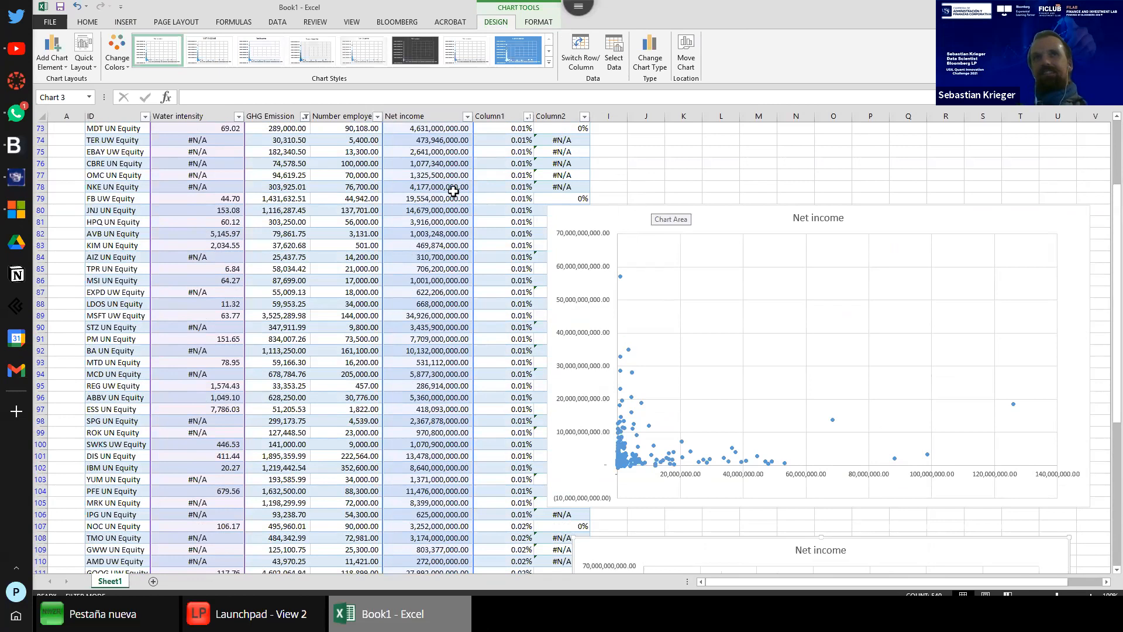
scroll(727, 437, "up", 20)
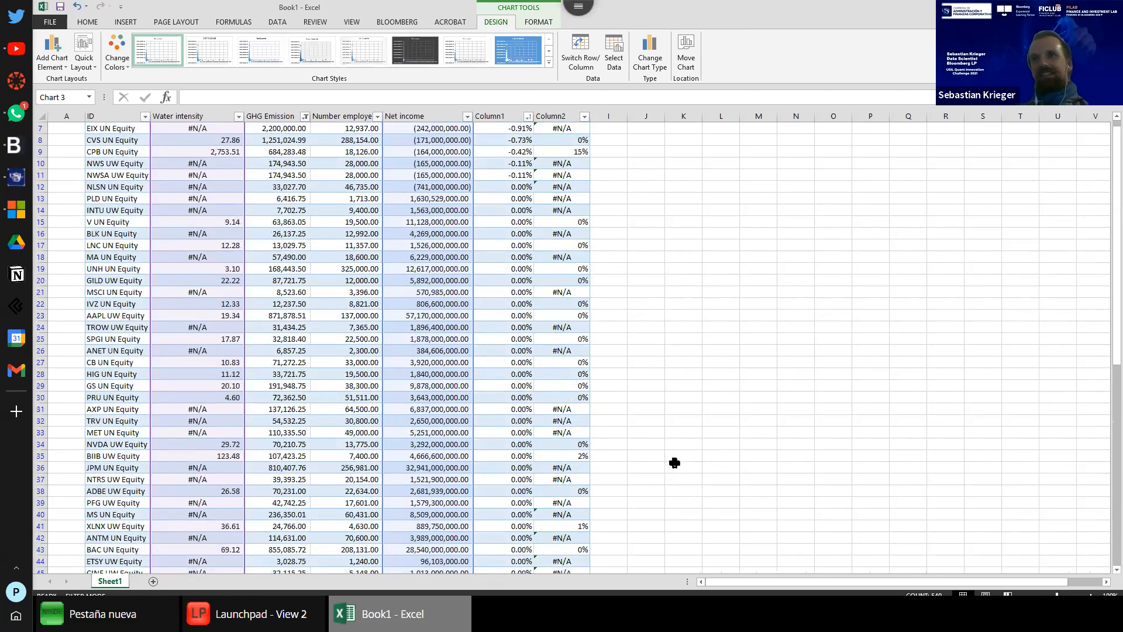
scroll(670, 466, "down", 20)
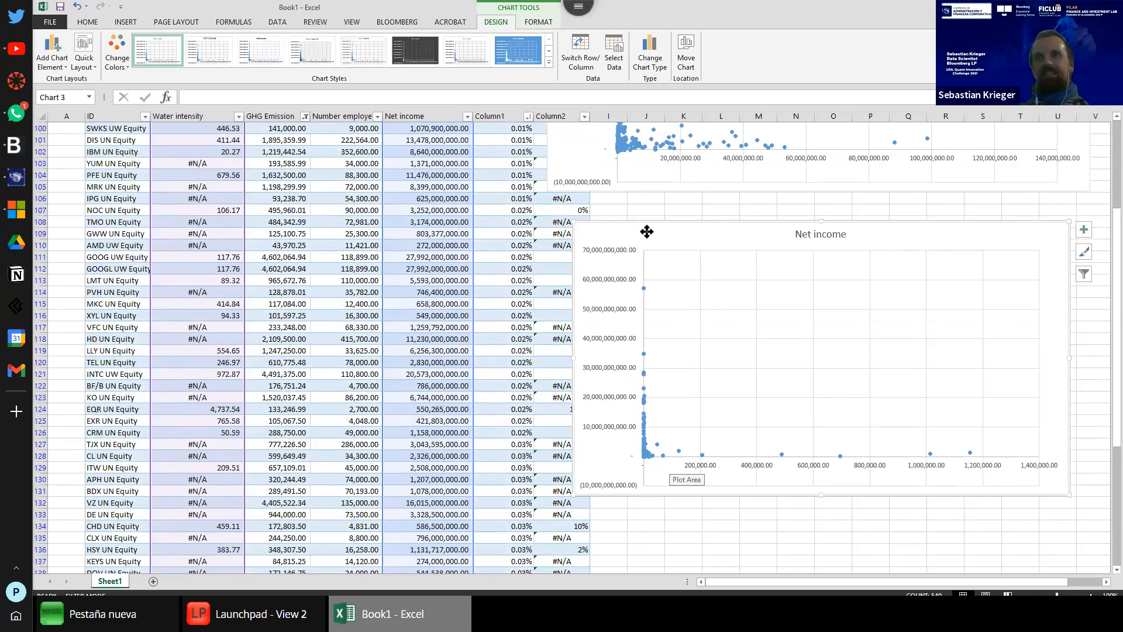
left_click_drag(630, 233, 604, 234)
left_click_drag(1043, 496, 1073, 534)
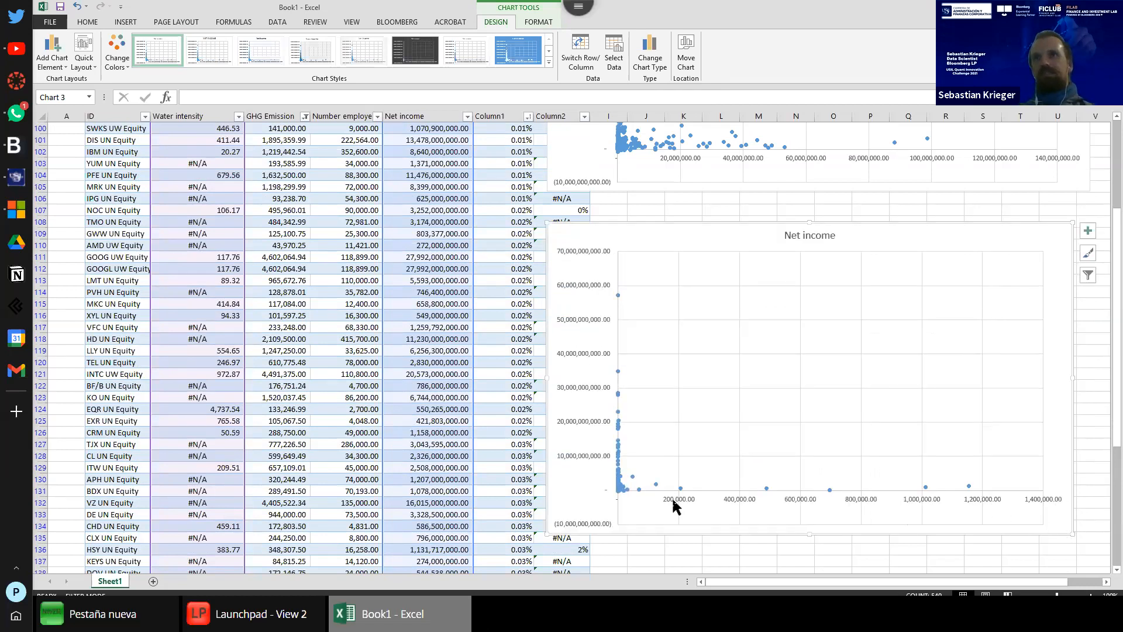
Step: Compare the water intensity chart's outlying points with the GHG emission chart and the source columns in the table
mouse_move(968, 488)
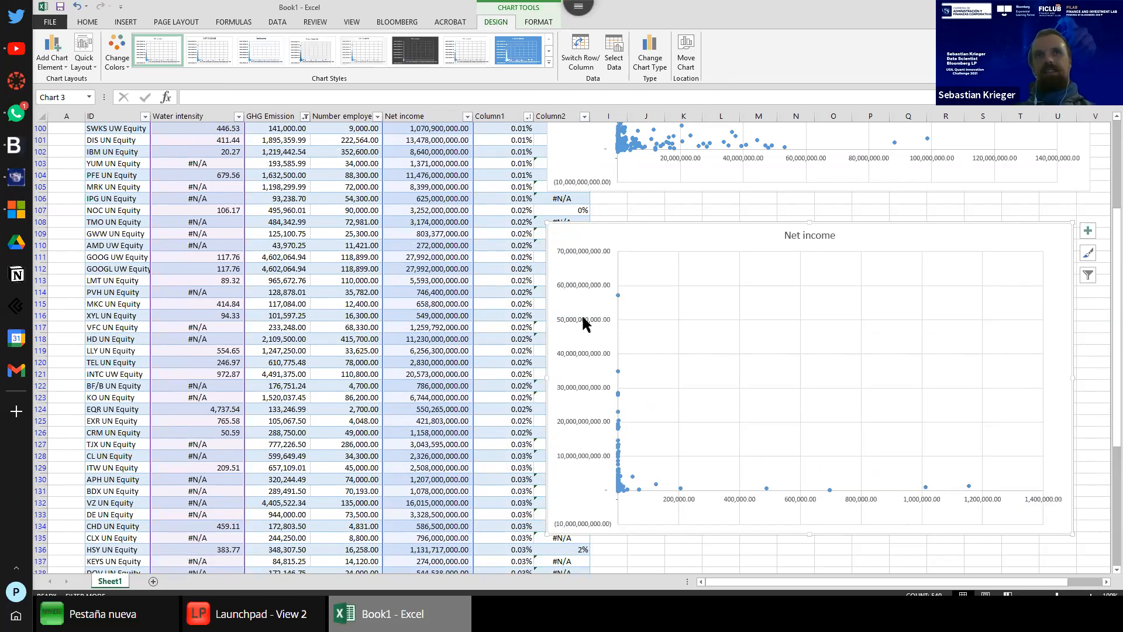
scroll(696, 398, "up", 20)
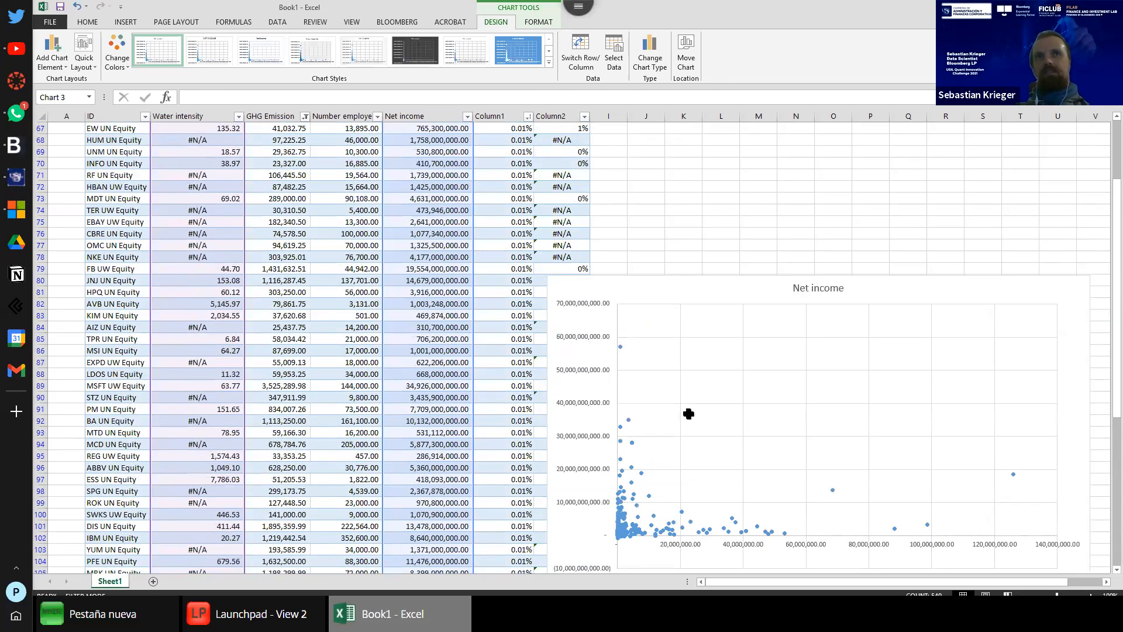
scroll(675, 409, "up", 1)
scroll(668, 409, "down", 10)
scroll(537, 326, "up", 10)
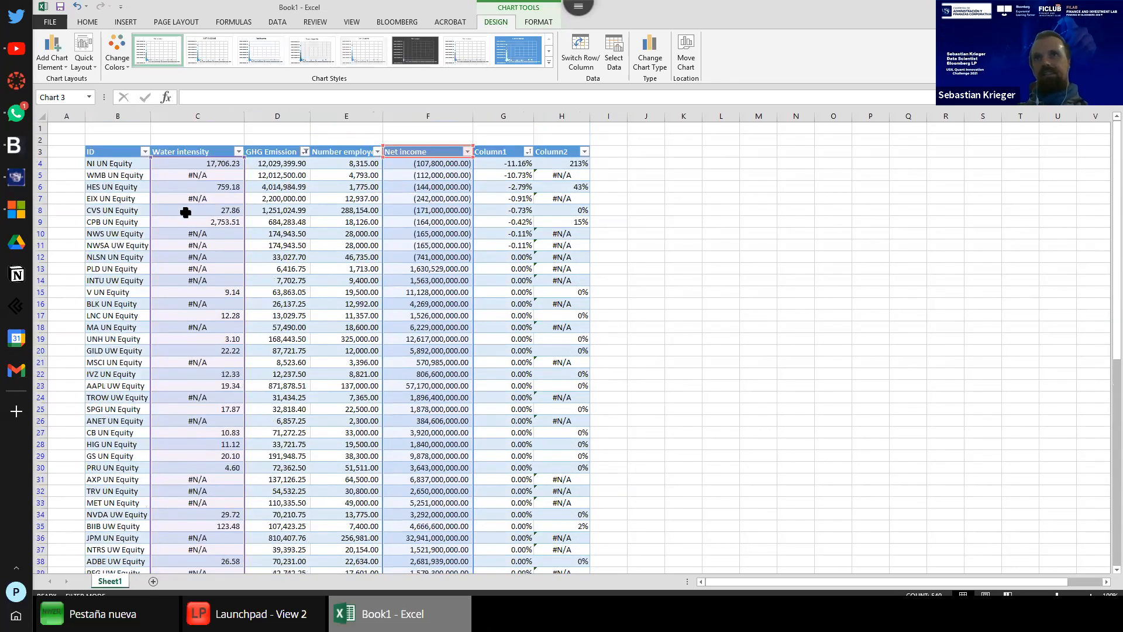
Step: Include the #N/A rows again in the GHG Emission column's filter
left_click(238, 152)
left_click(711, 381)
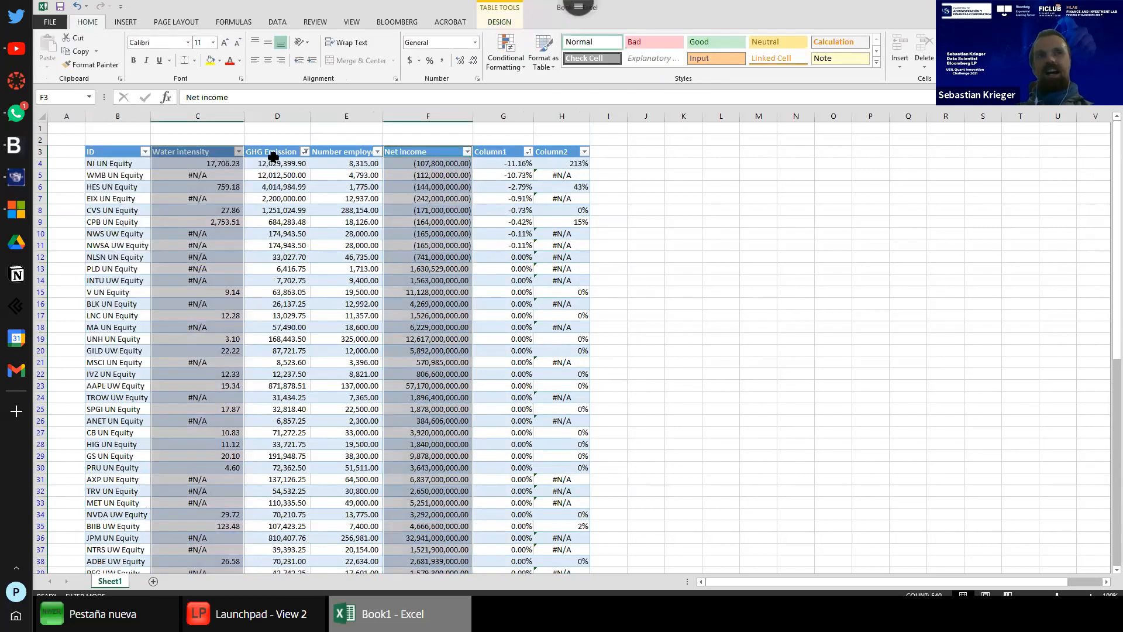
left_click(304, 152)
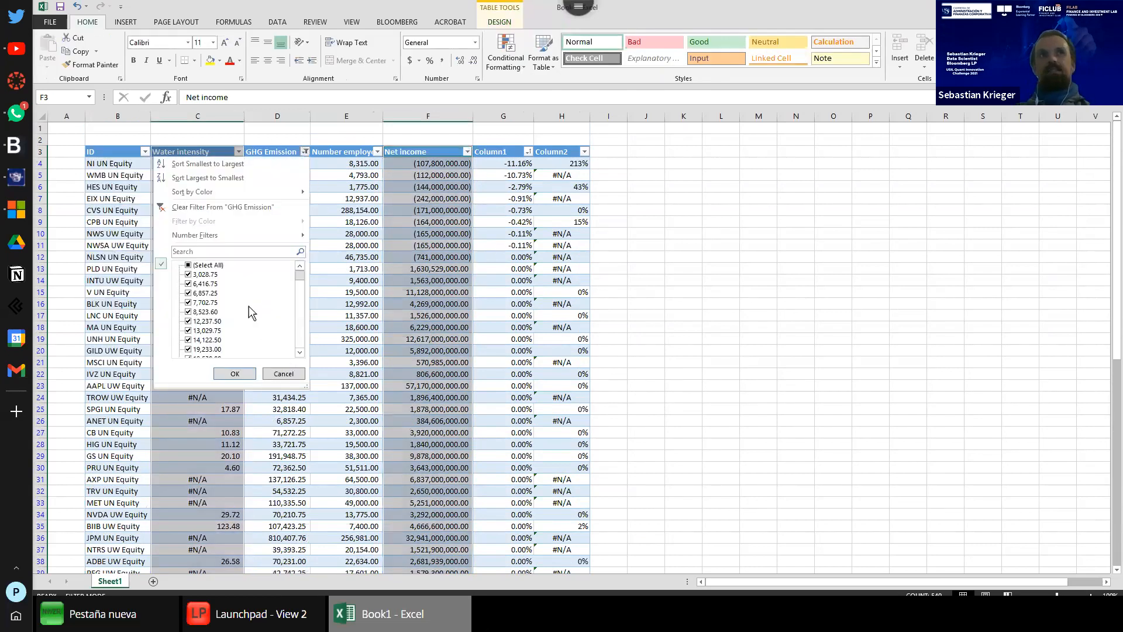
left_click(297, 293)
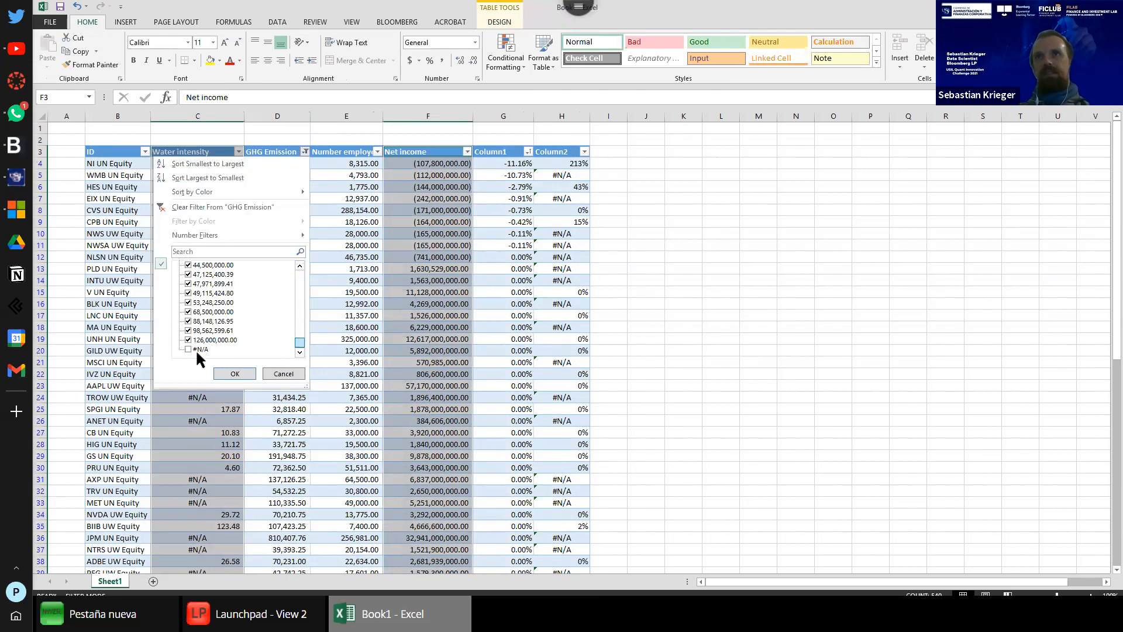
left_click(232, 374)
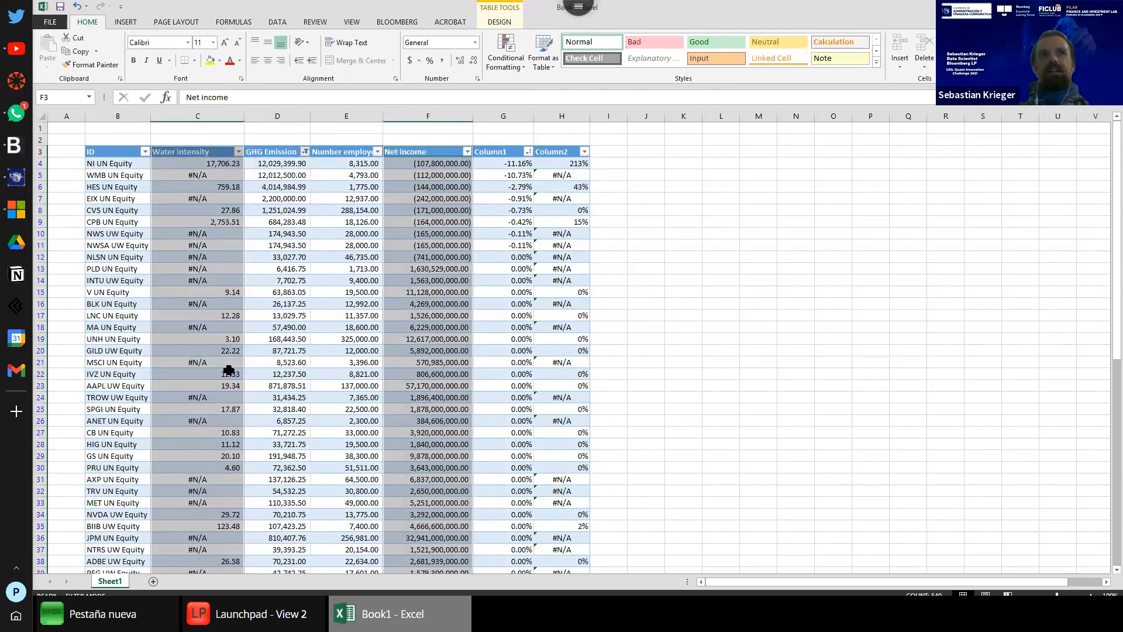
Step: Examine the water intensity chart's points against the highlighted Water intensity and Net income source columns
scroll(744, 353, "down", 3)
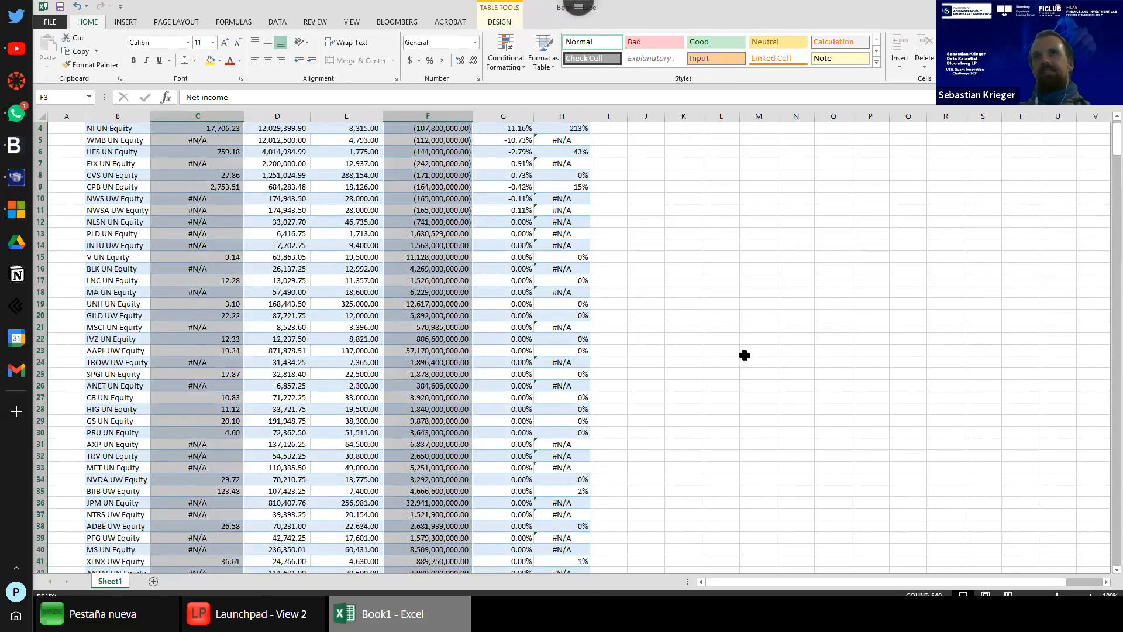
left_click(743, 356)
scroll(739, 384, "down", 20)
scroll(737, 410, "down", 8)
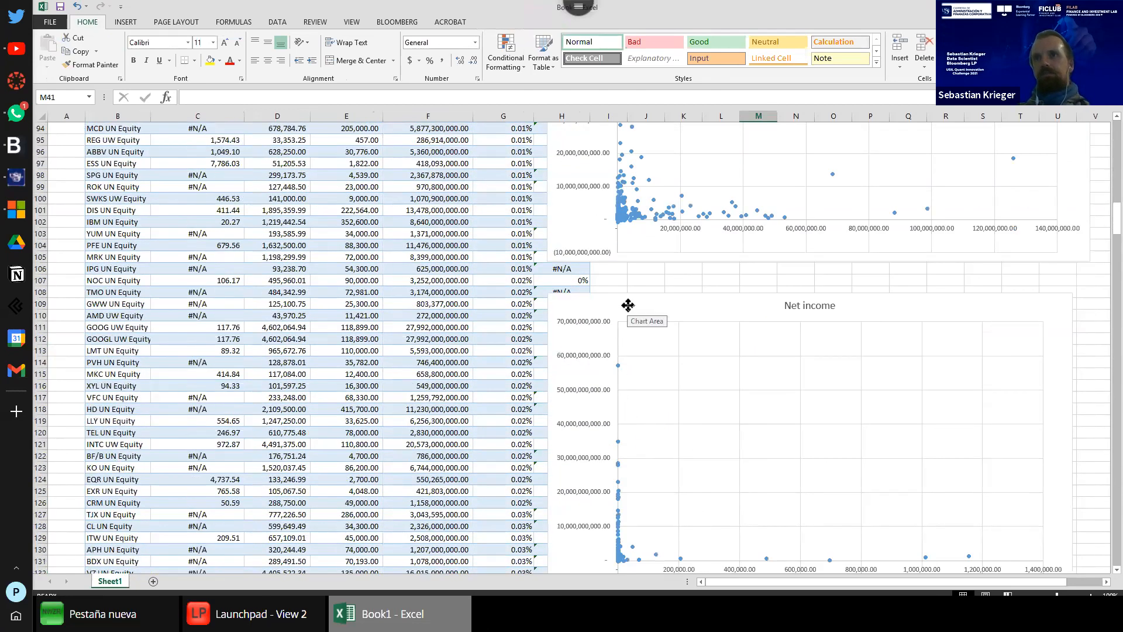
left_click(630, 307)
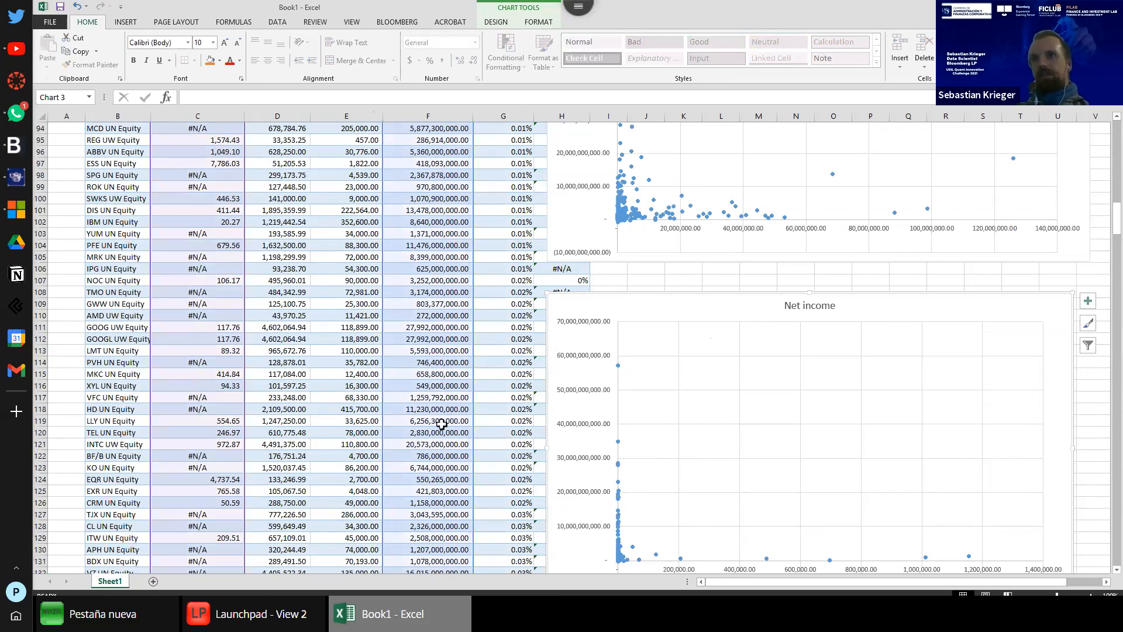
scroll(461, 422, "down", 1)
scroll(462, 422, "down", 20)
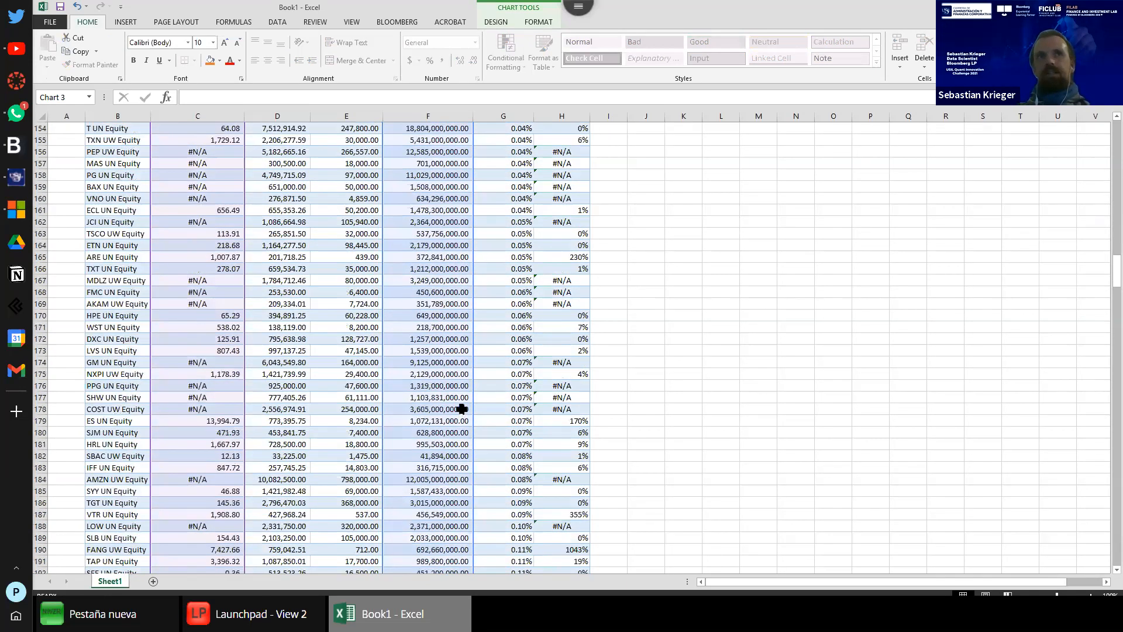
scroll(465, 398, "up", 11)
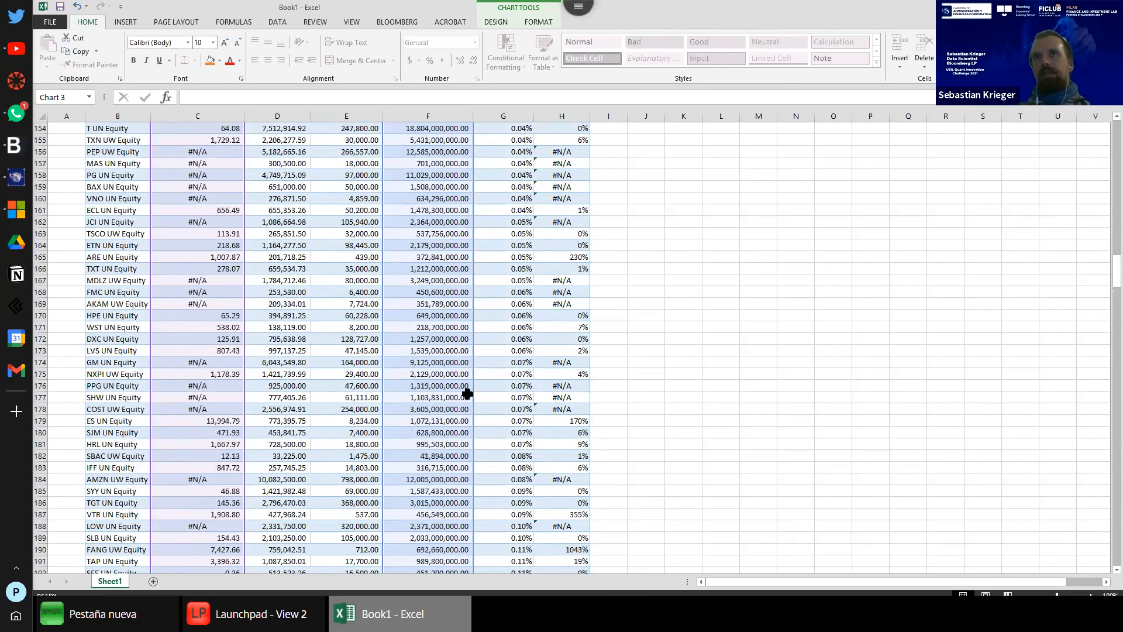
scroll(461, 385, "up", 20)
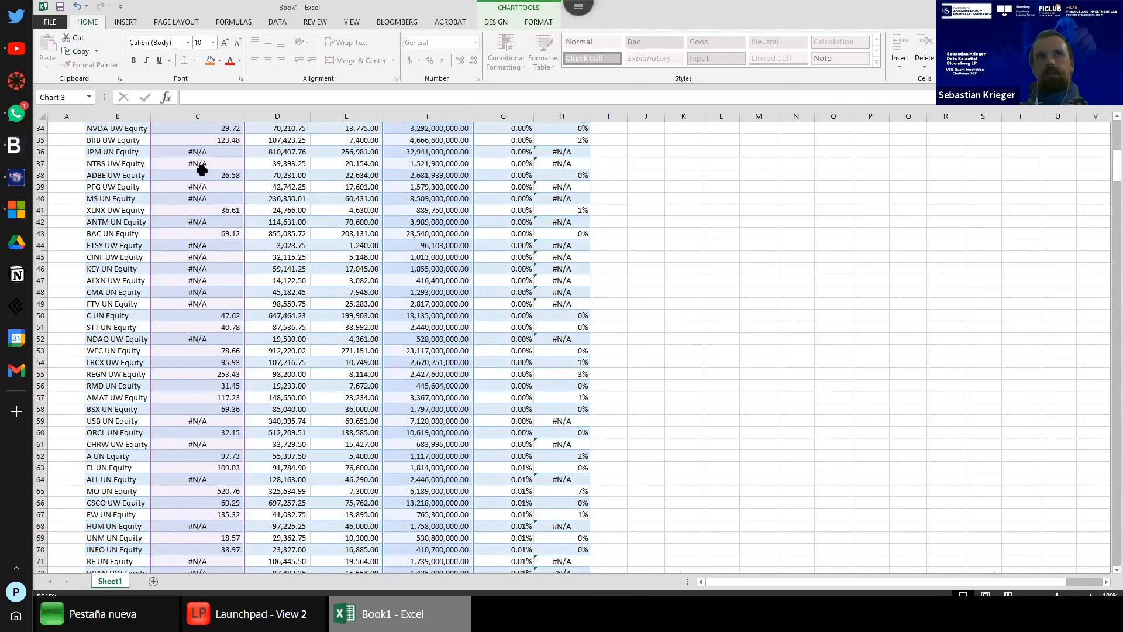
Step: Filter the Water intensity column to exclude the #N/A rows
left_click(238, 152)
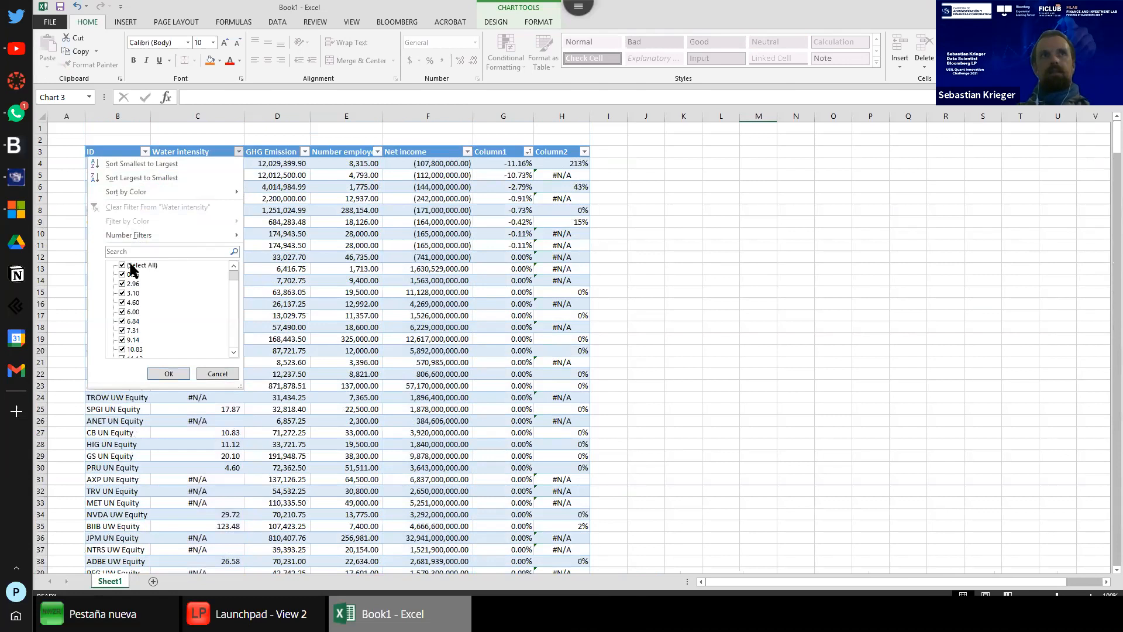
left_click_drag(234, 274, 231, 351)
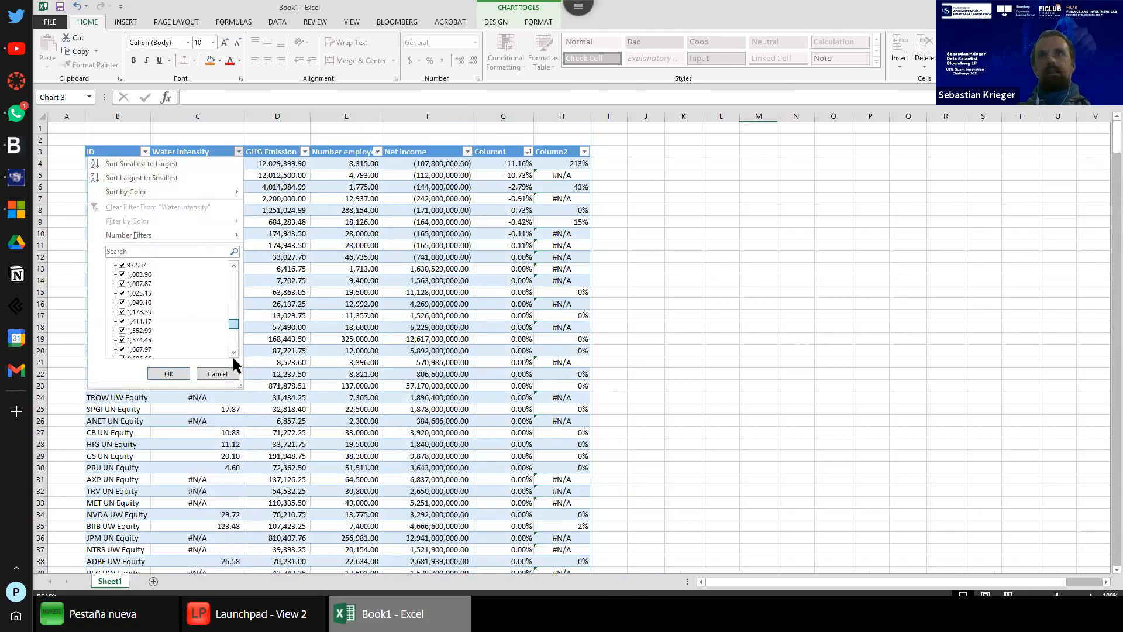
left_click(121, 348)
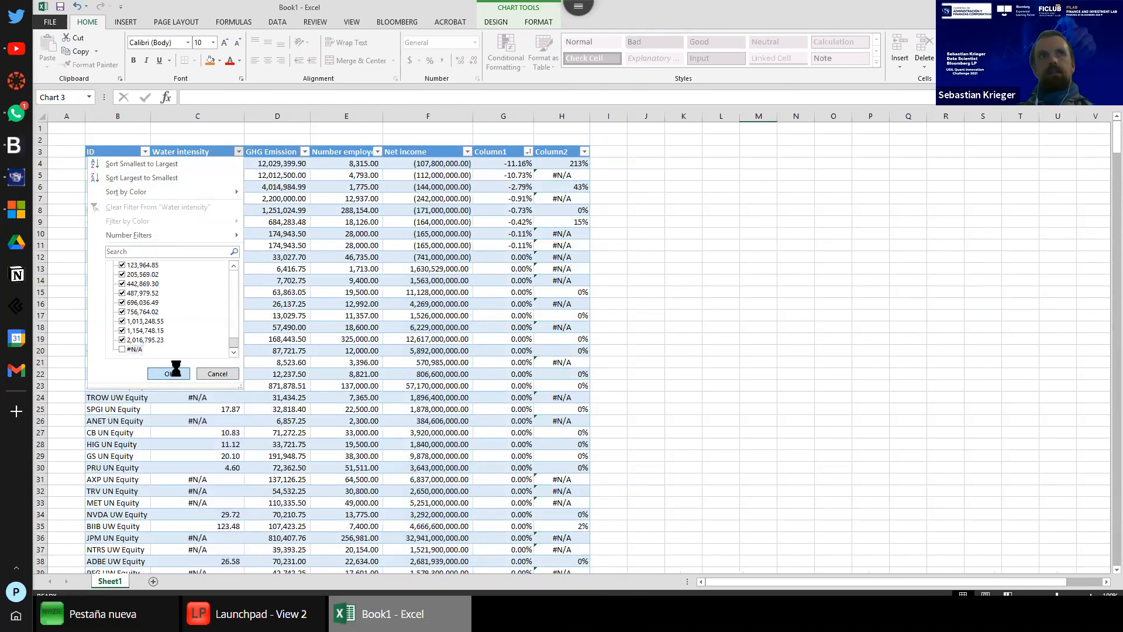
left_click(170, 372)
Step: Copy the whole filtered Water intensity column, header included, and dismiss the remote session notice
left_click(192, 163)
left_click(200, 153)
left_click_drag(203, 153, 203, 152)
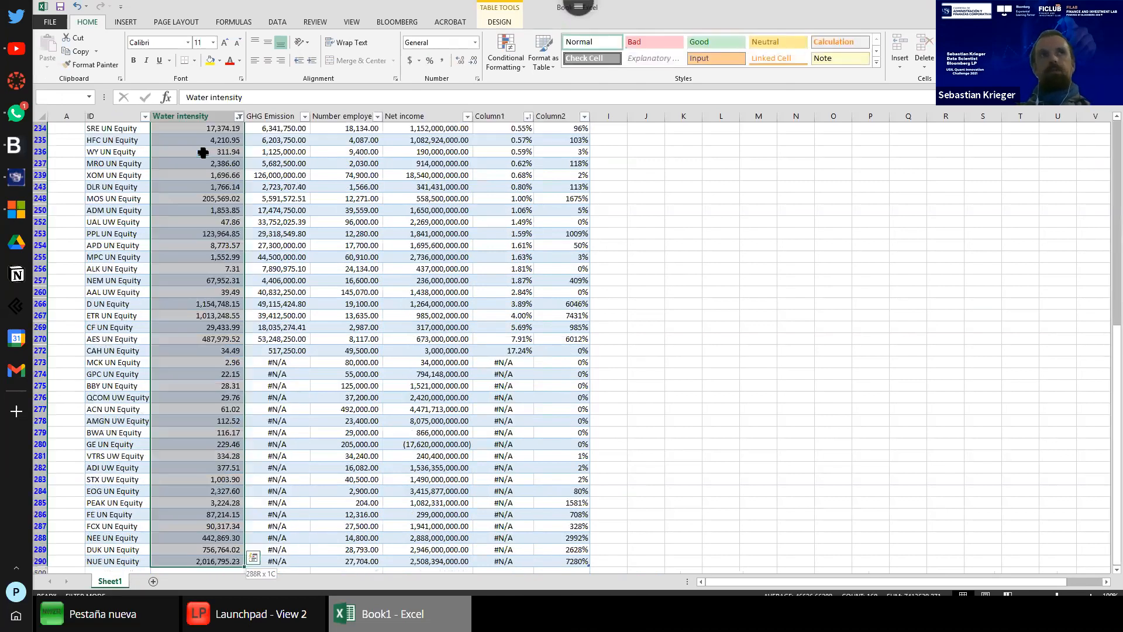
key("ctrl+c")
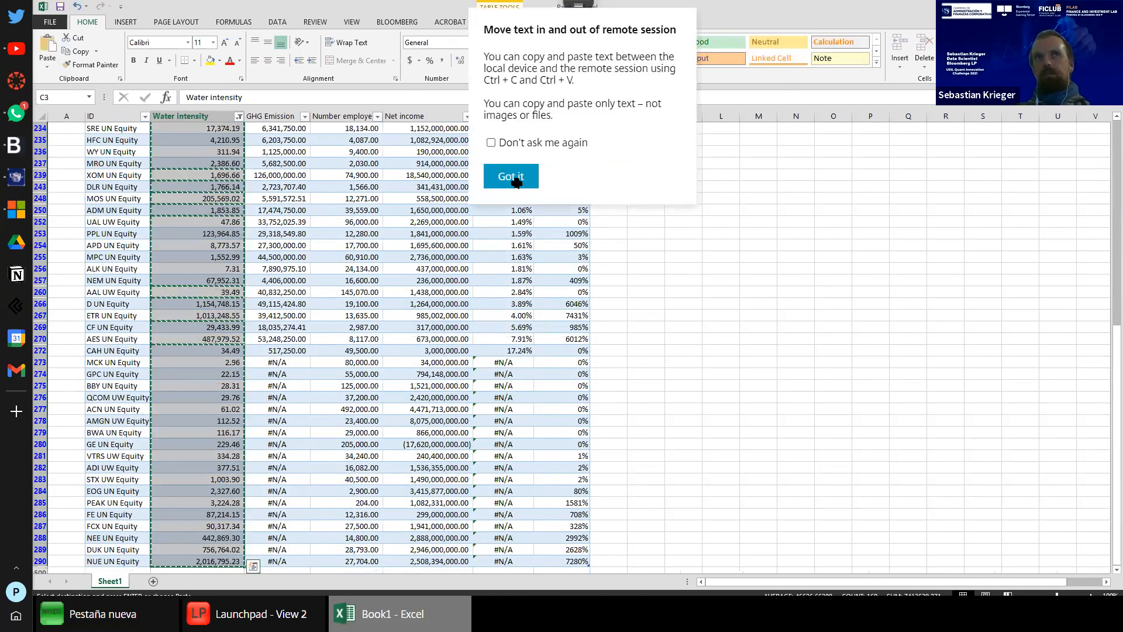
left_click(512, 178)
Step: Paste the copied Water intensity data beside the table starting at J3 and check how far down it extends
scroll(736, 245, "up", 20)
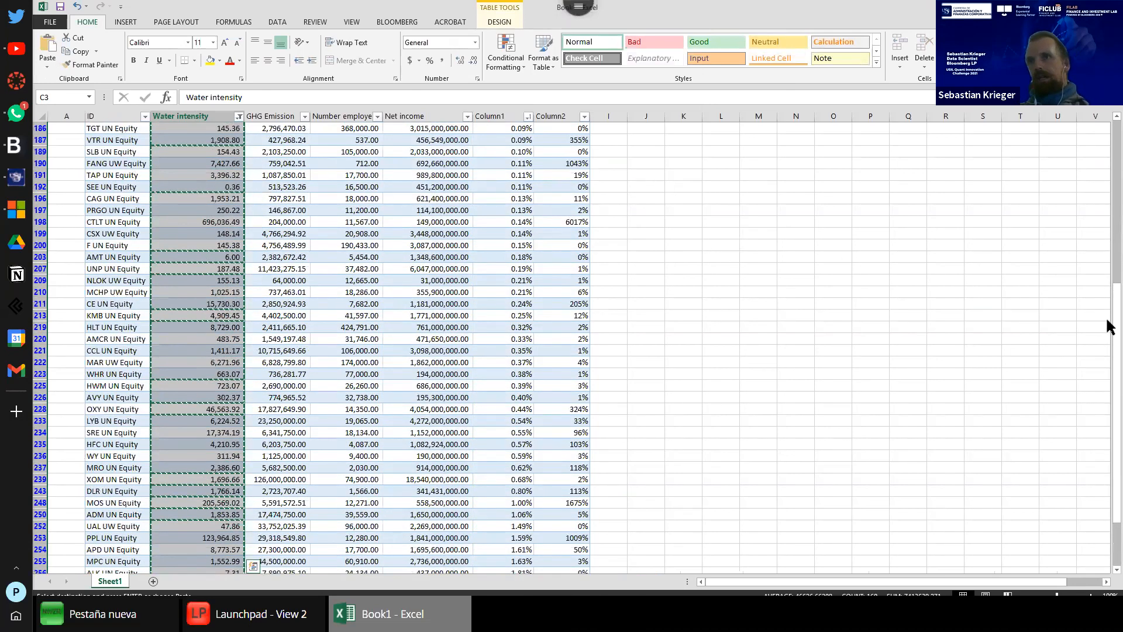
left_click_drag(1116, 231, 1104, 107)
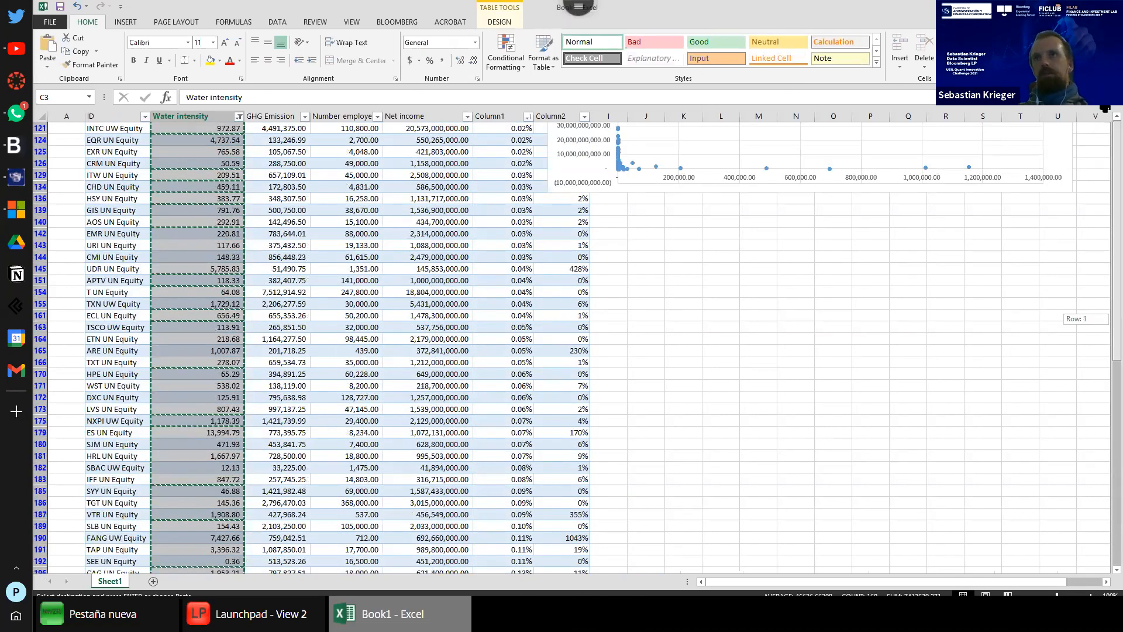
left_click(654, 152)
key("ctrl+v")
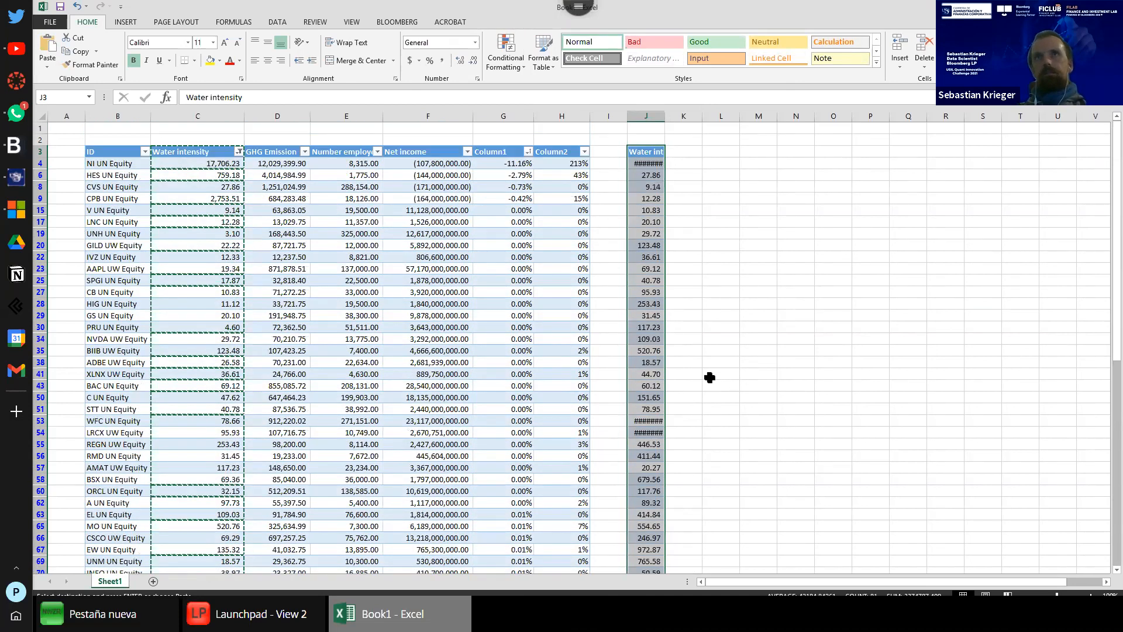
scroll(682, 398, "down", 3)
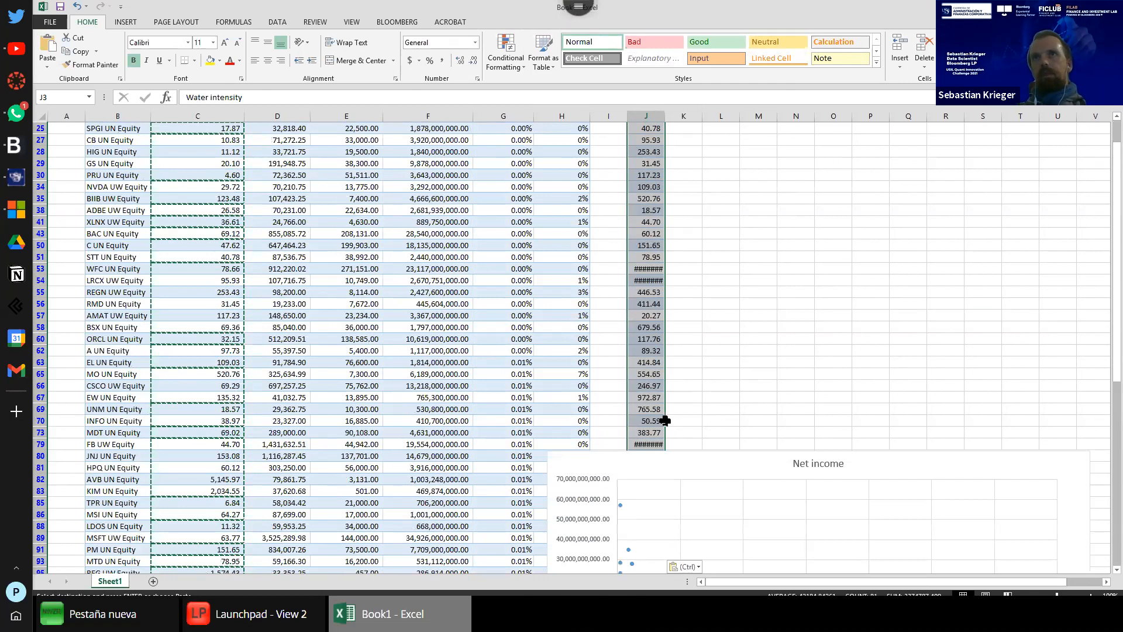
scroll(658, 427, "up", 3)
scroll(714, 450, "down", 20)
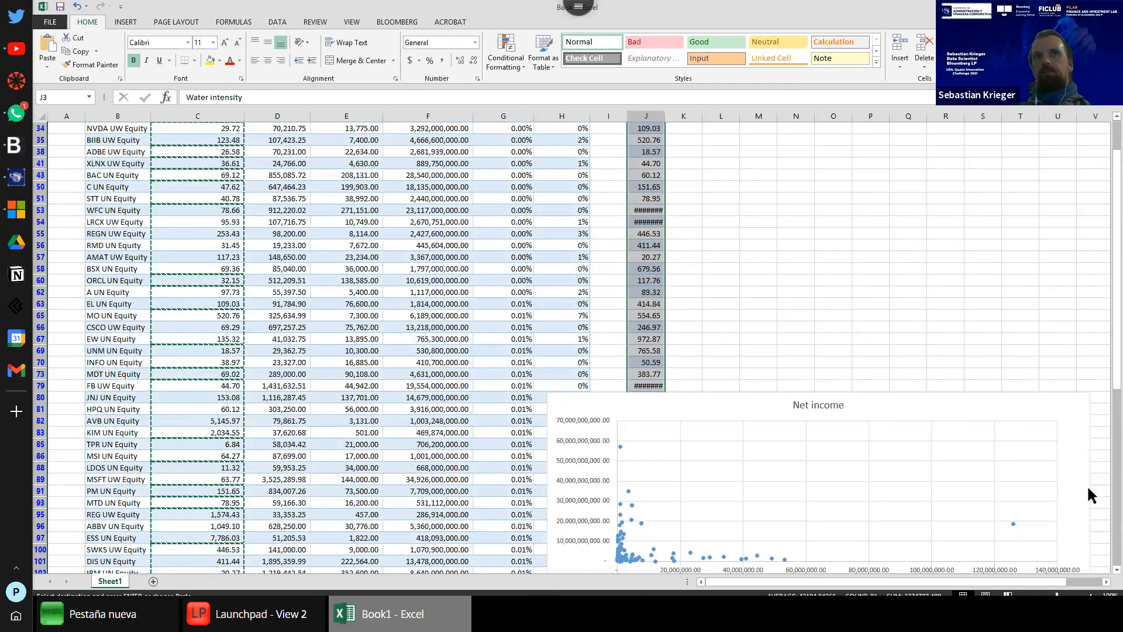
scroll(673, 398, "up", 18)
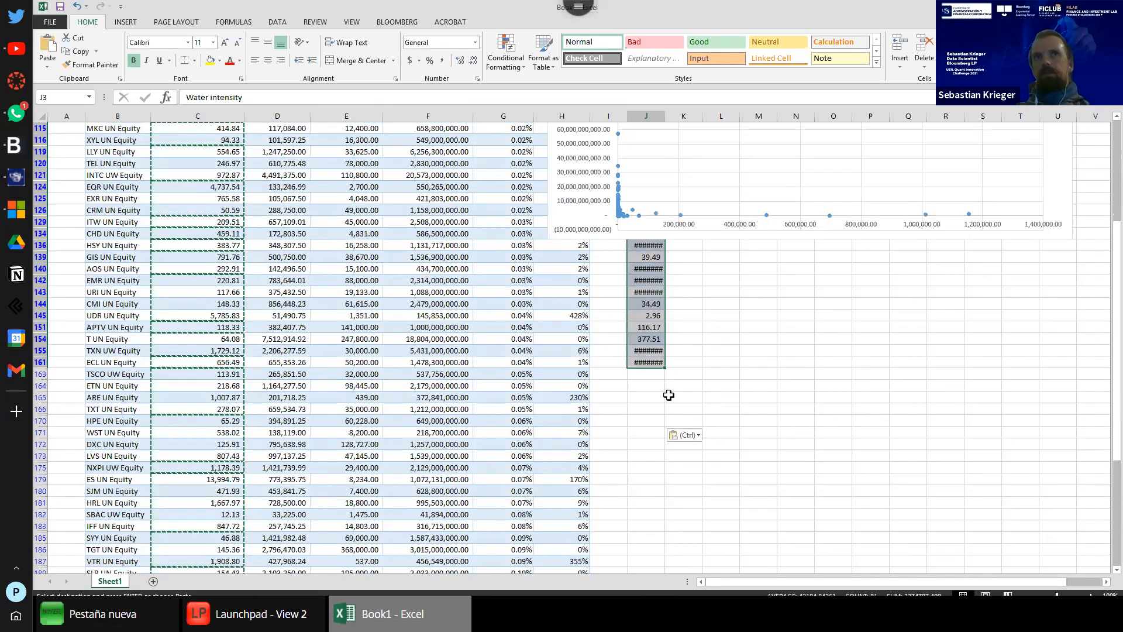
scroll(399, 164, "up", 3)
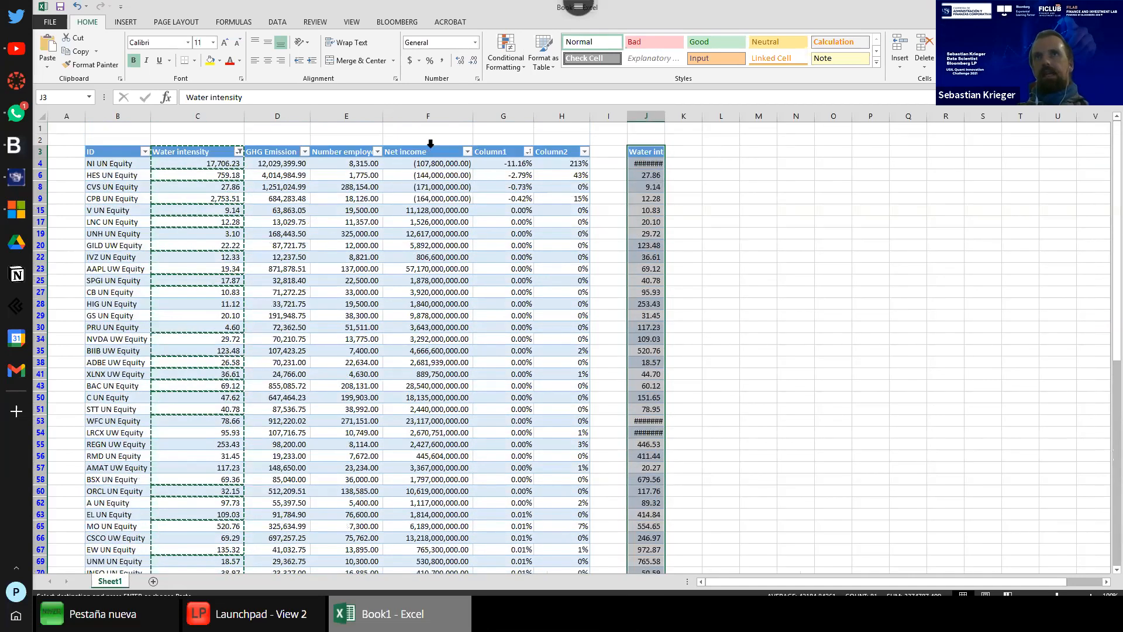
Step: Copy the whole filtered Net income column with its header to K3 and widen the destination columns to show full values
left_click(419, 151)
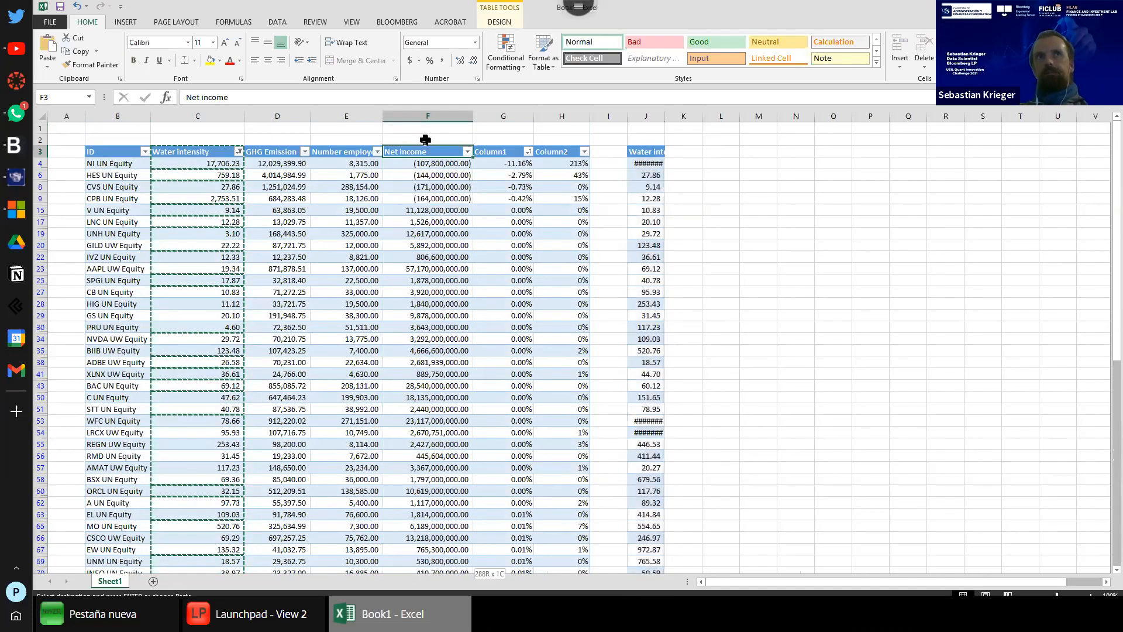
scroll(554, 283, "down", 20)
key("ctrl+c")
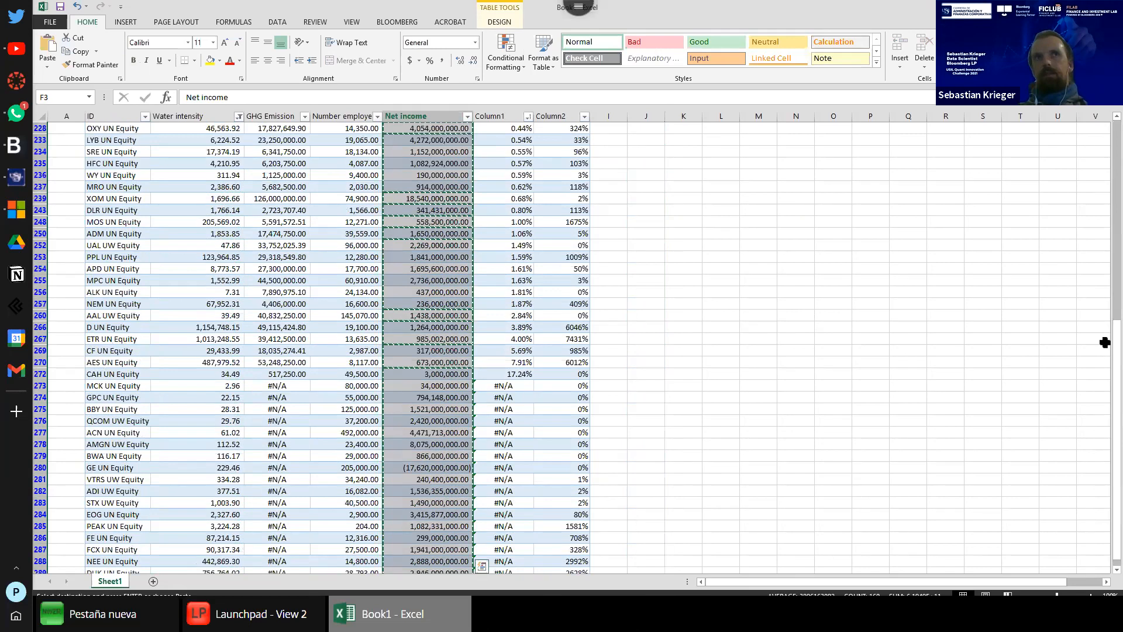
scroll(1110, 345, "up", 13)
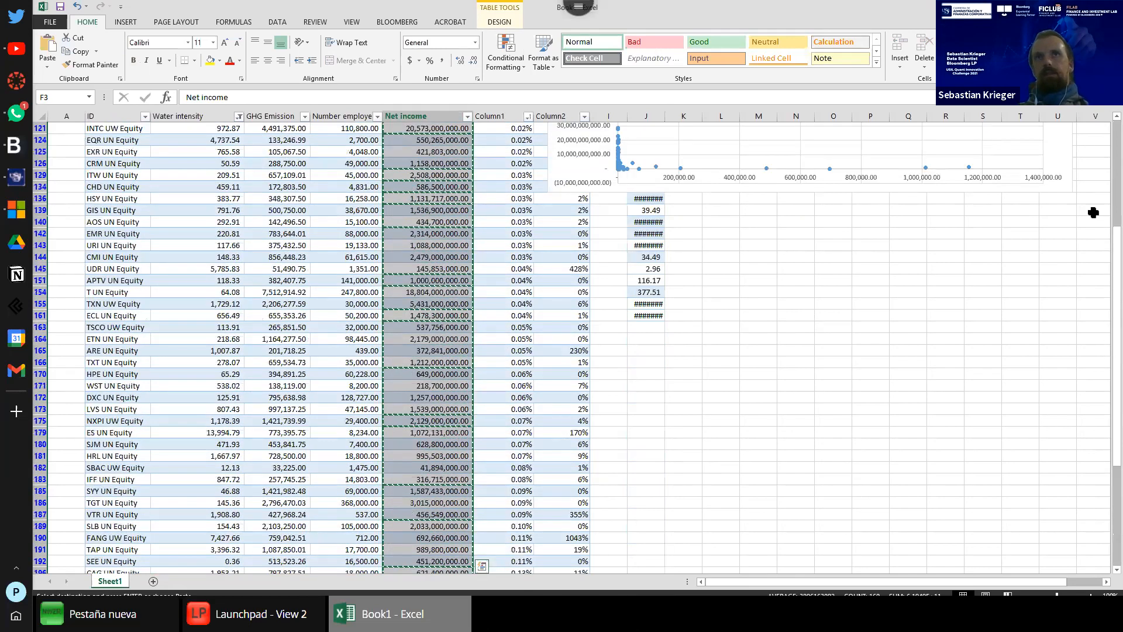
scroll(701, 153, "up", 20)
left_click(695, 150)
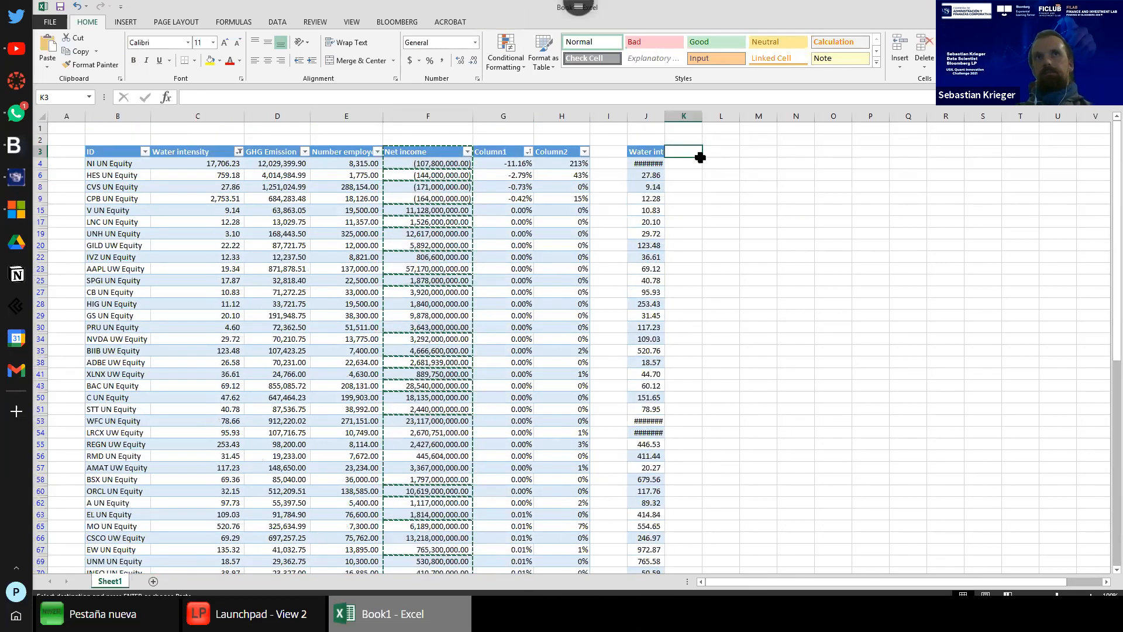
key("ctrl+v")
left_click_drag(703, 115, 798, 116)
Step: Select the pasted Water intensity and Net income data with headers and delete the two scatter charts covering it
left_click(667, 152)
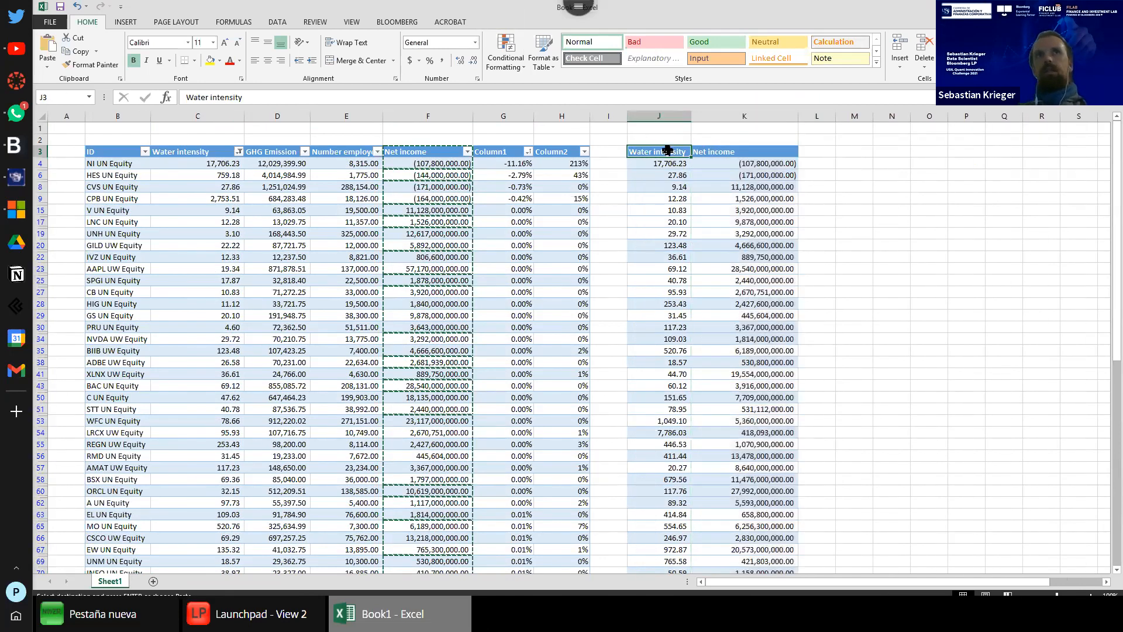
key("ctrl+shift+Right")
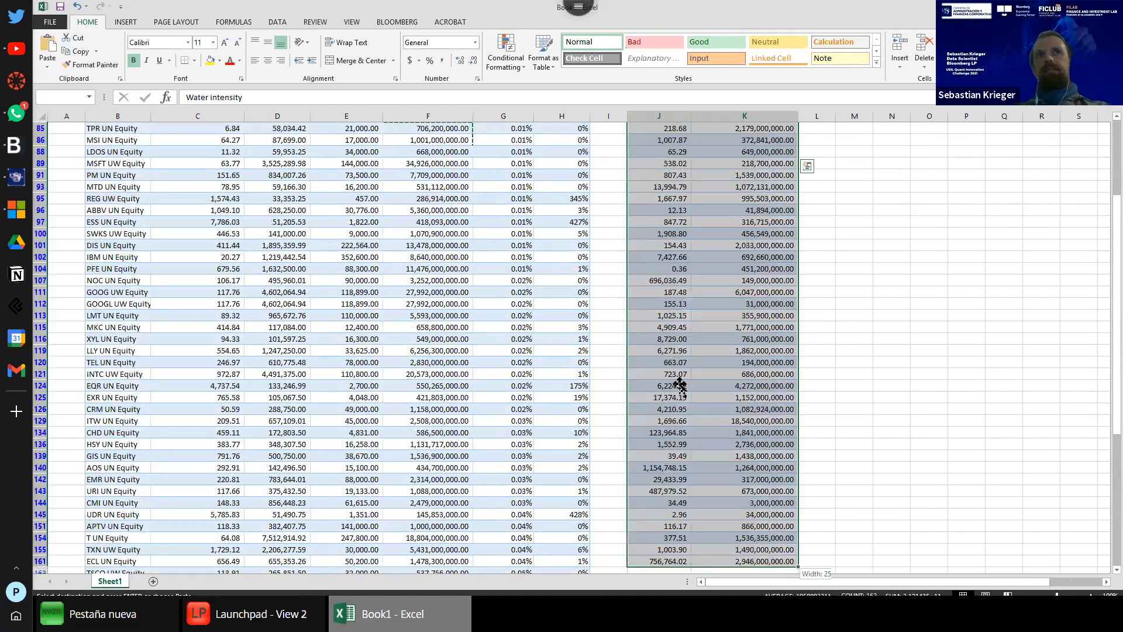
key("ctrl+shift+Down")
left_click(584, 303)
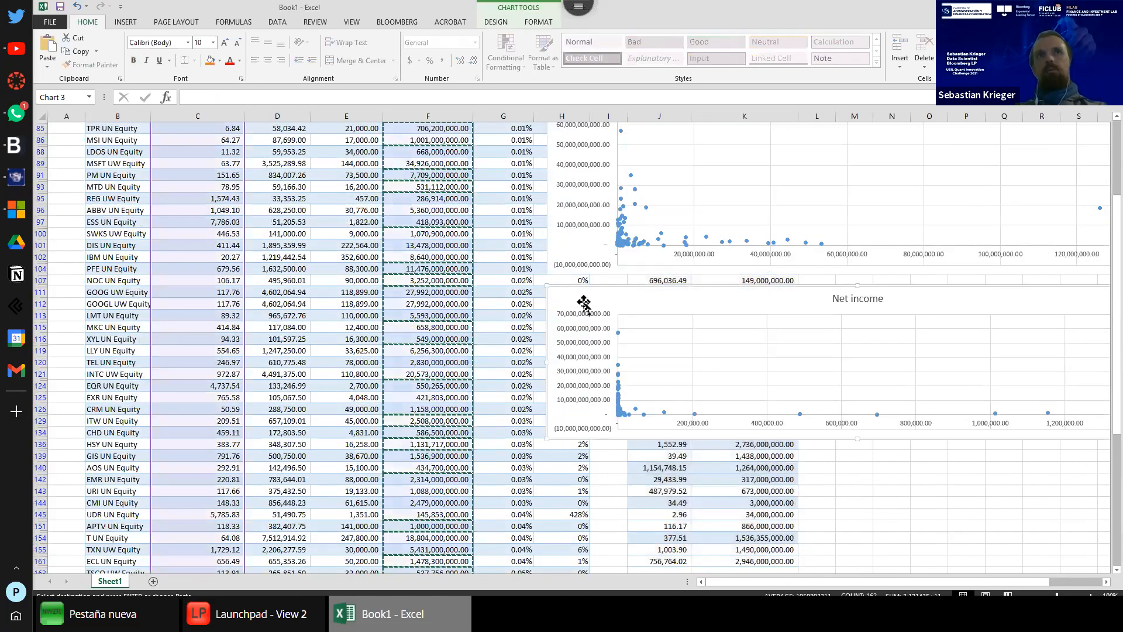
key("Delete")
left_click(565, 245)
key("Delete")
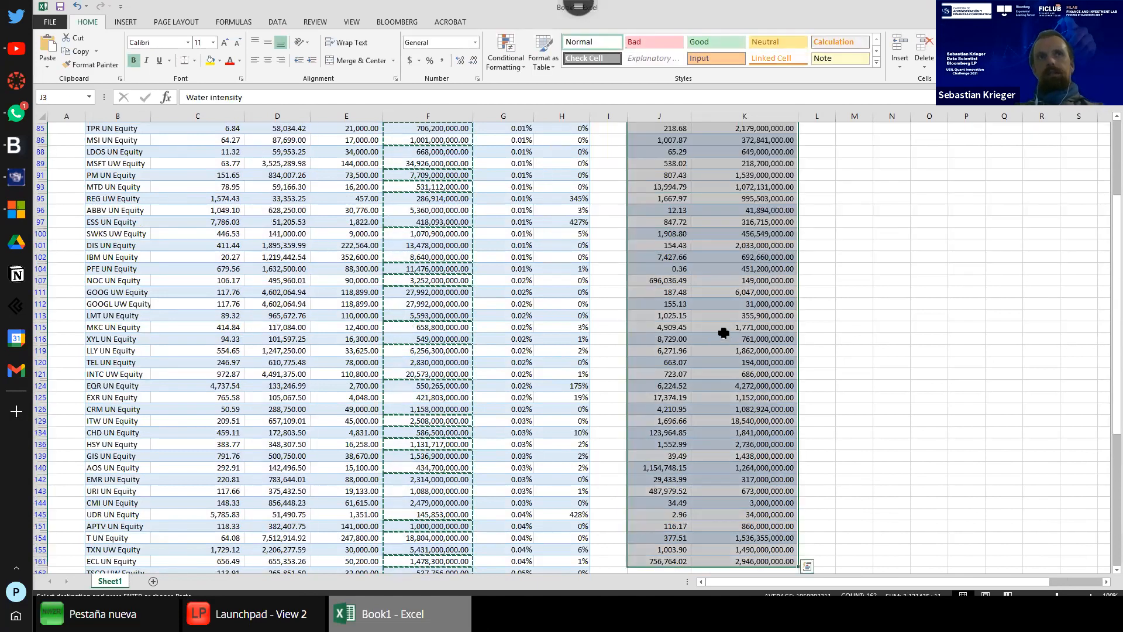
Step: Preview the recommended Scatter and Line charts for the selected Water intensity and Net income data
scroll(392, 239, "up", 7)
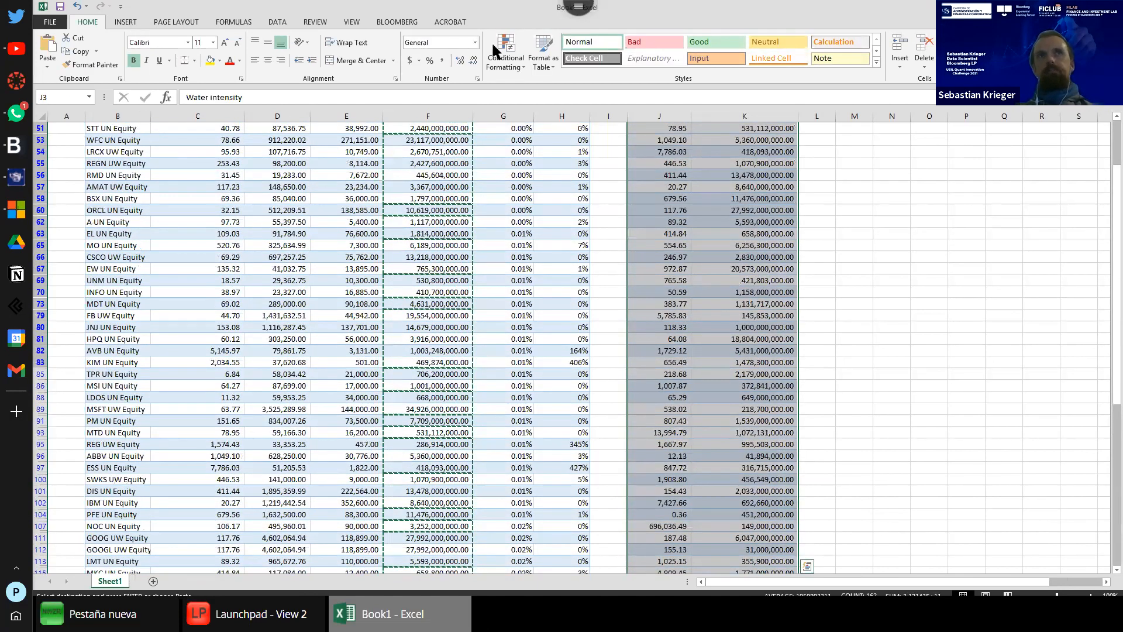
scroll(494, 50, "down", 1)
left_click(393, 59)
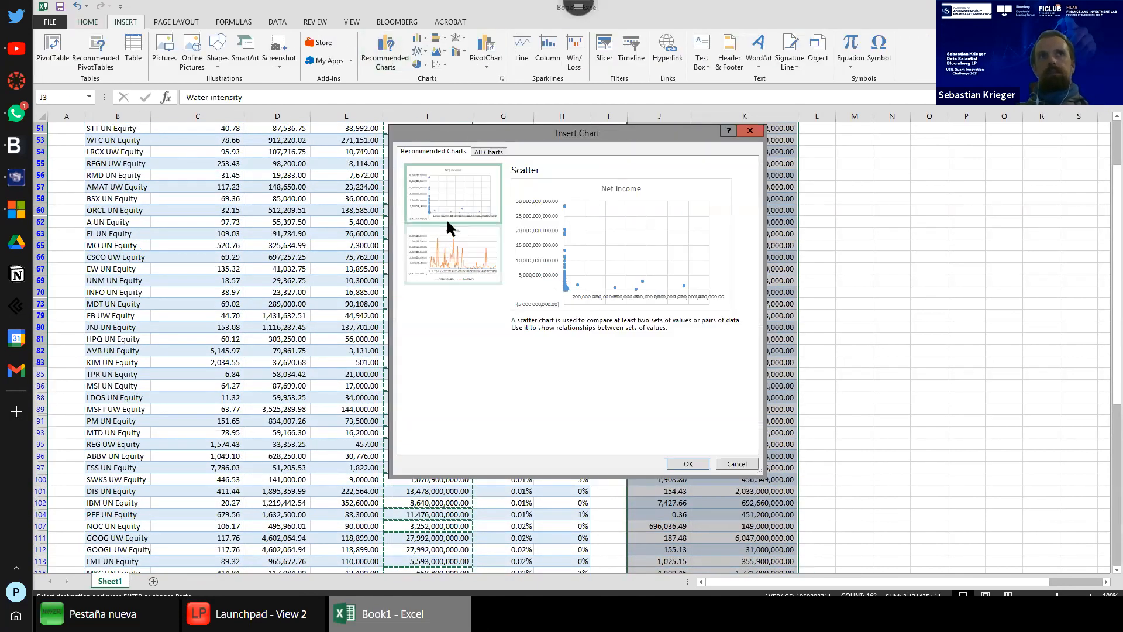
left_click(448, 234)
left_click(446, 189)
left_click(459, 249)
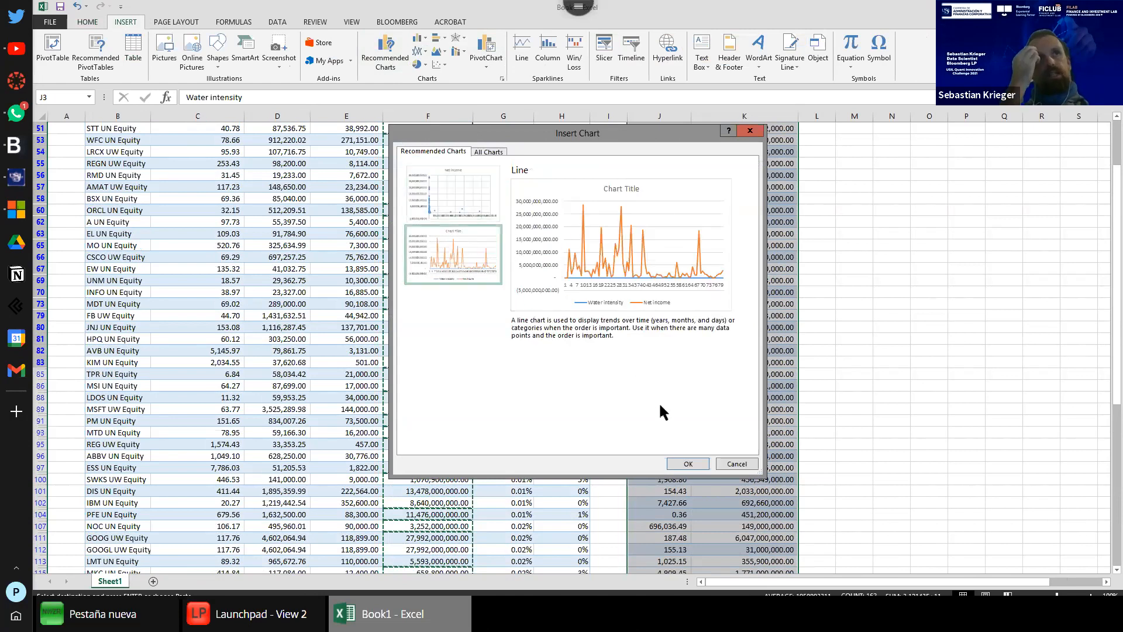
left_click(488, 149)
left_click(442, 325)
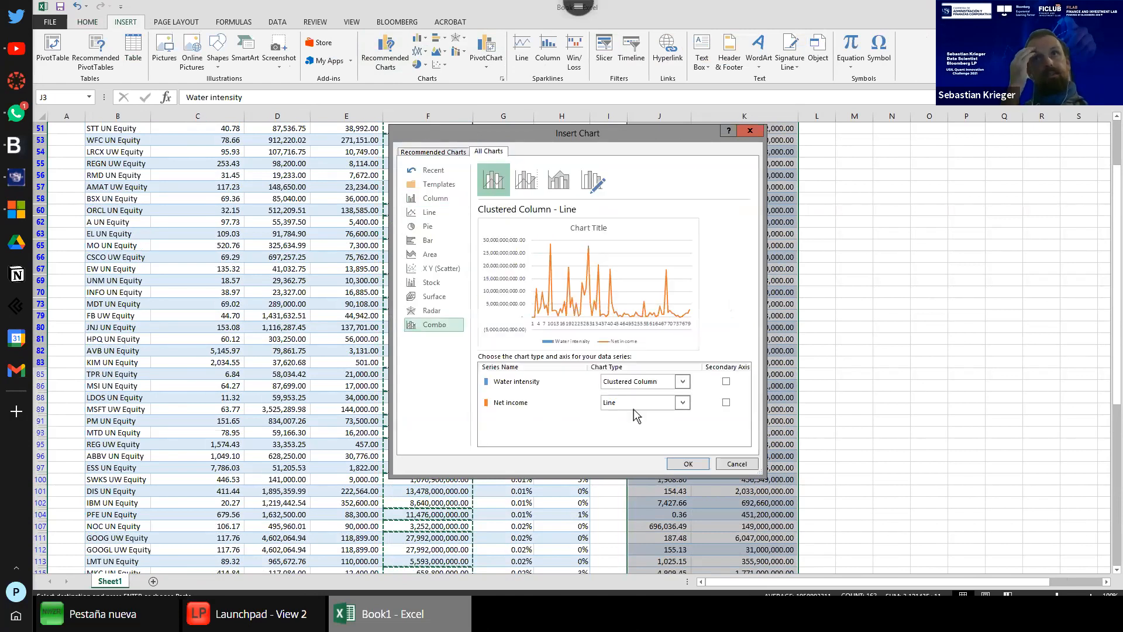
left_click(682, 381)
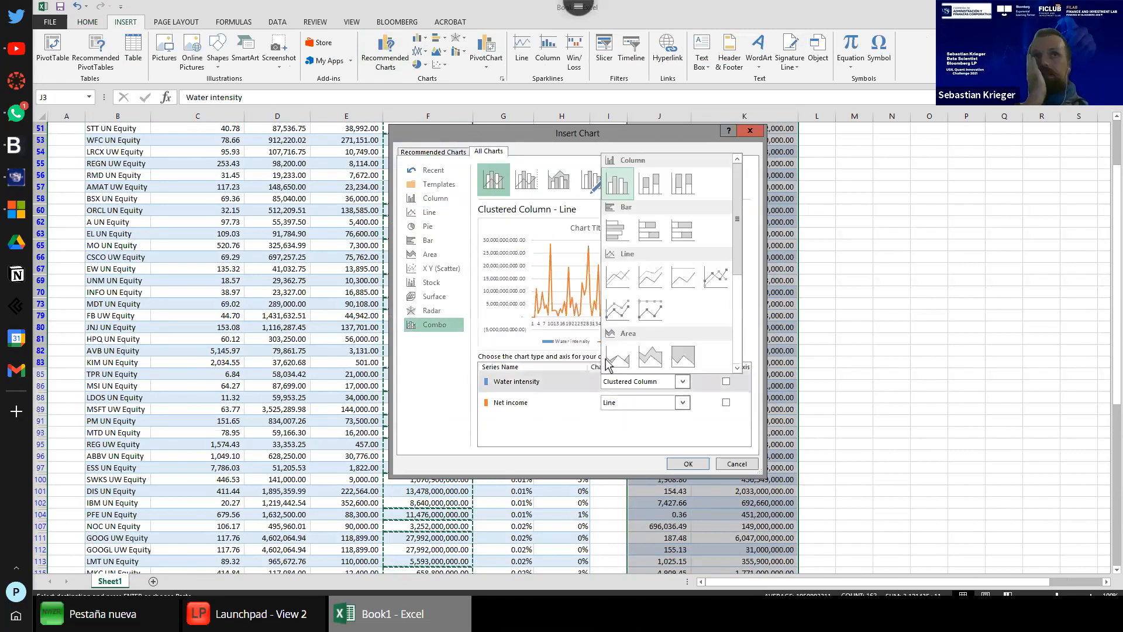
left_click(617, 271)
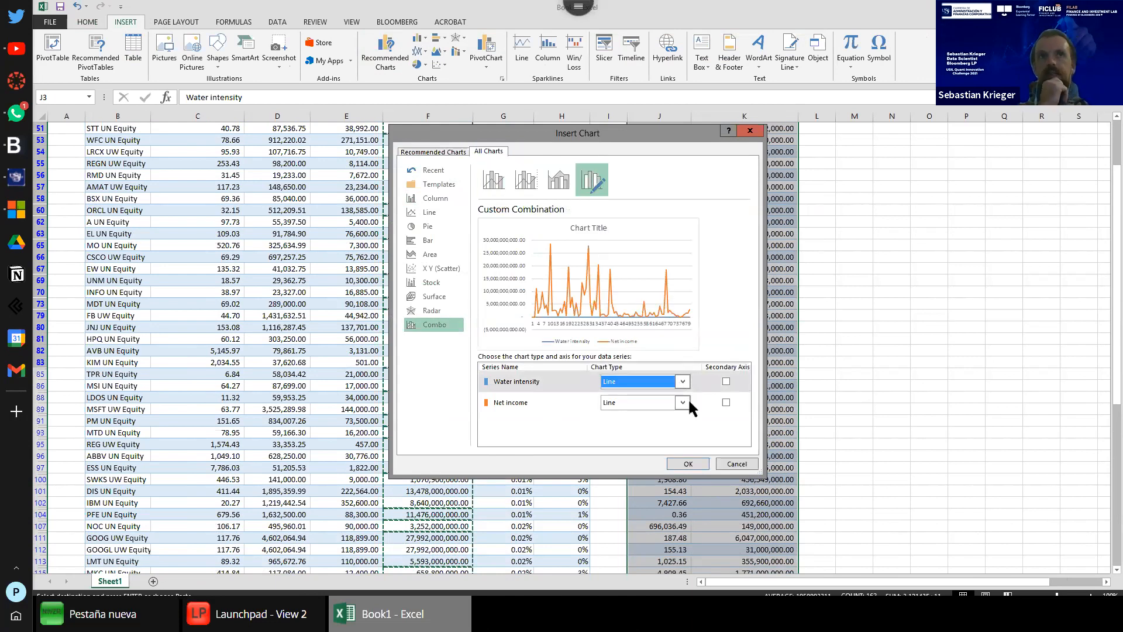
left_click(726, 381)
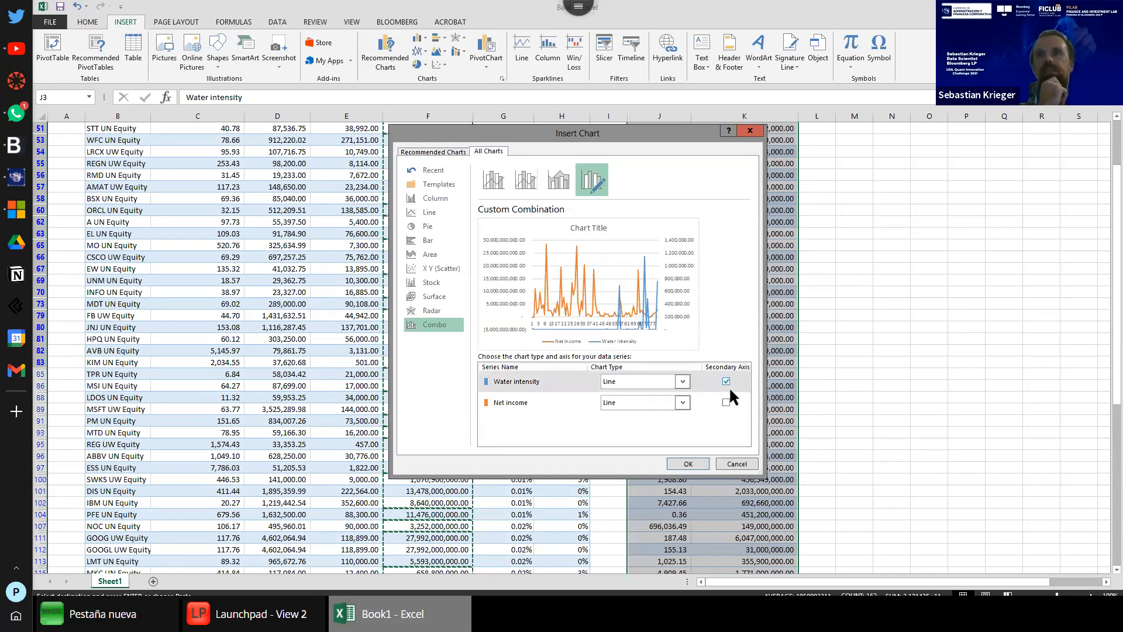
left_click(725, 401)
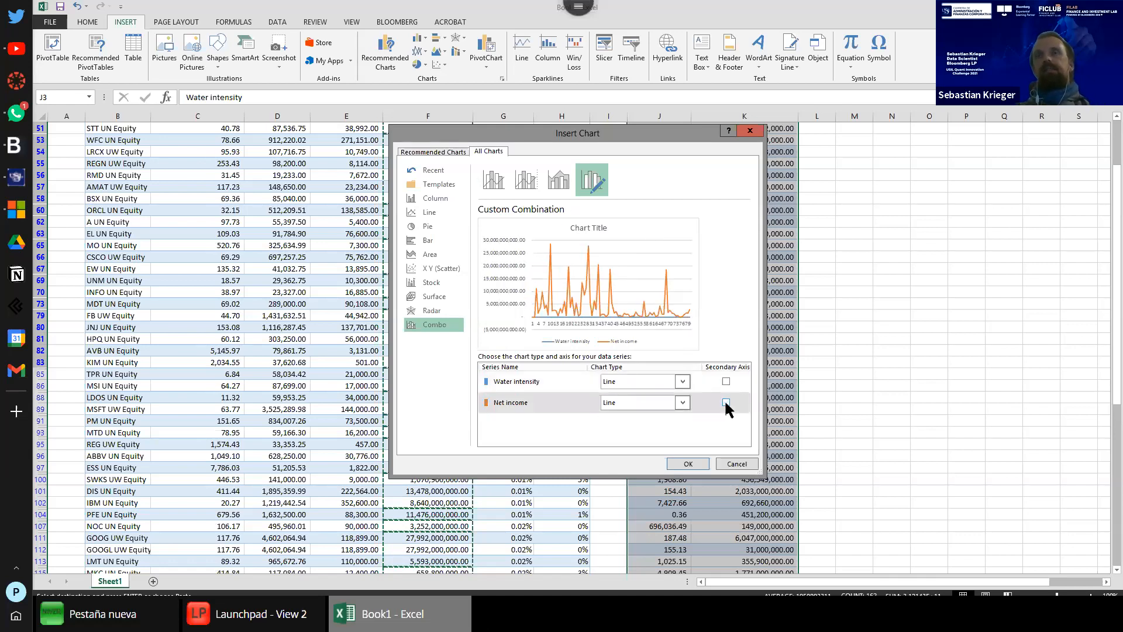
left_click(534, 174)
left_click(479, 175)
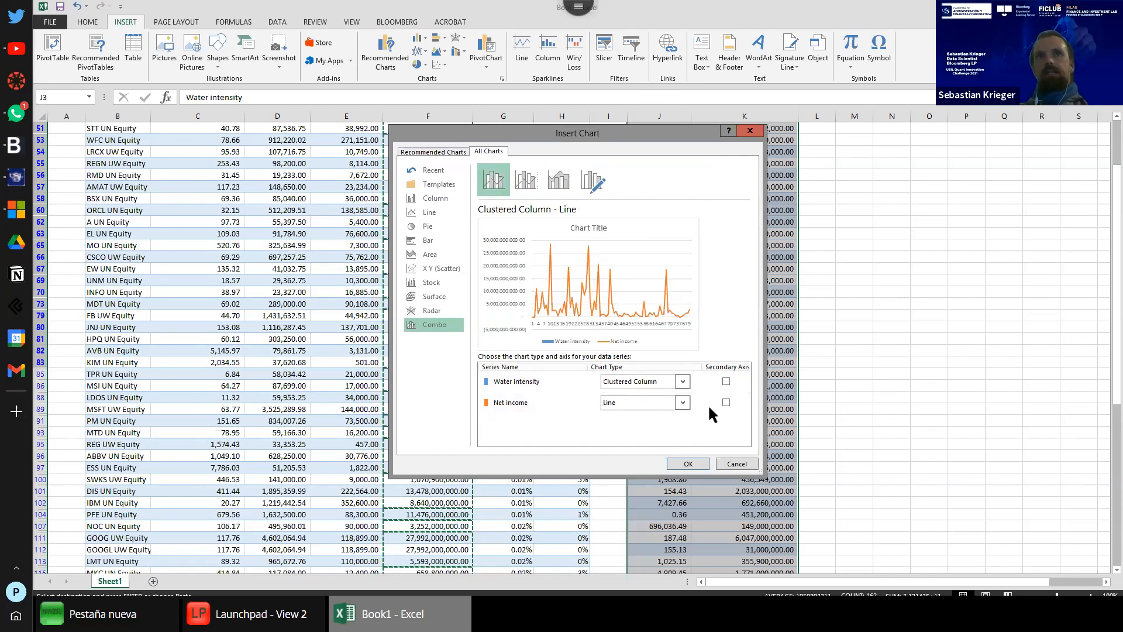
left_click(750, 131)
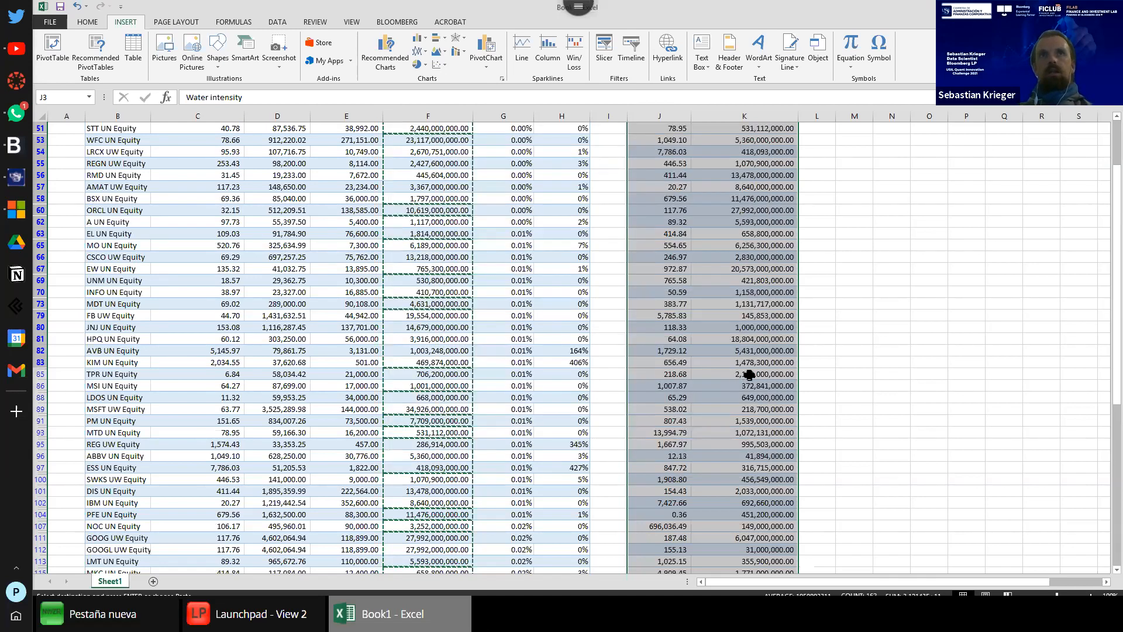
Step: Return to the headers of the pasted Water intensity and Net income data and reopen its chart recommendations
scroll(749, 373, "up", 5)
scroll(744, 336, "up", 4)
right_click(716, 280)
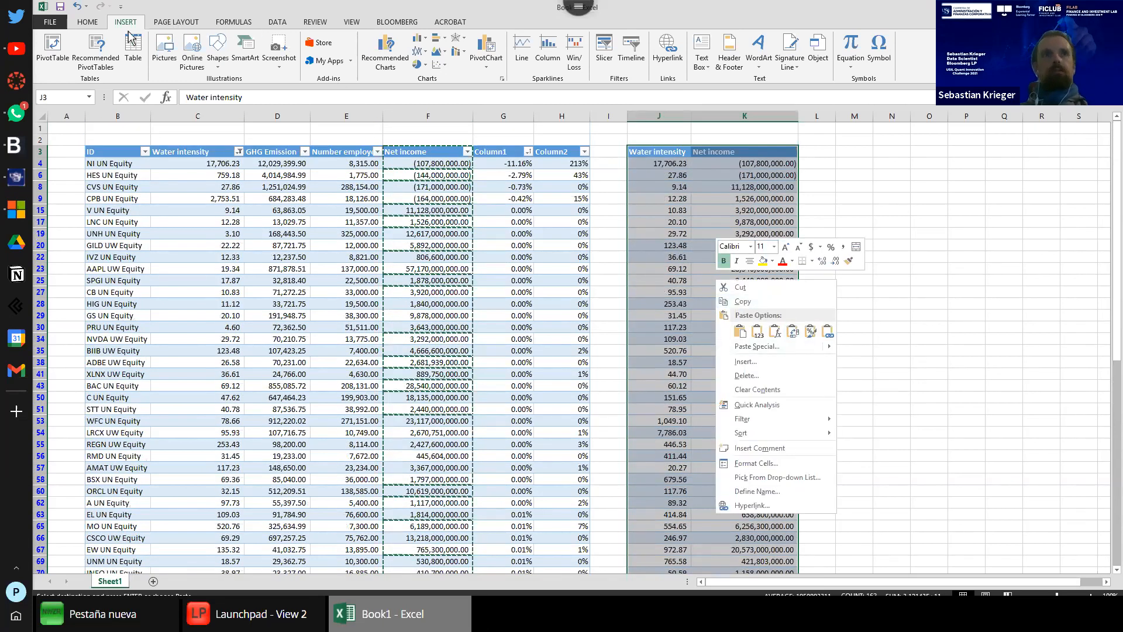
left_click(388, 47)
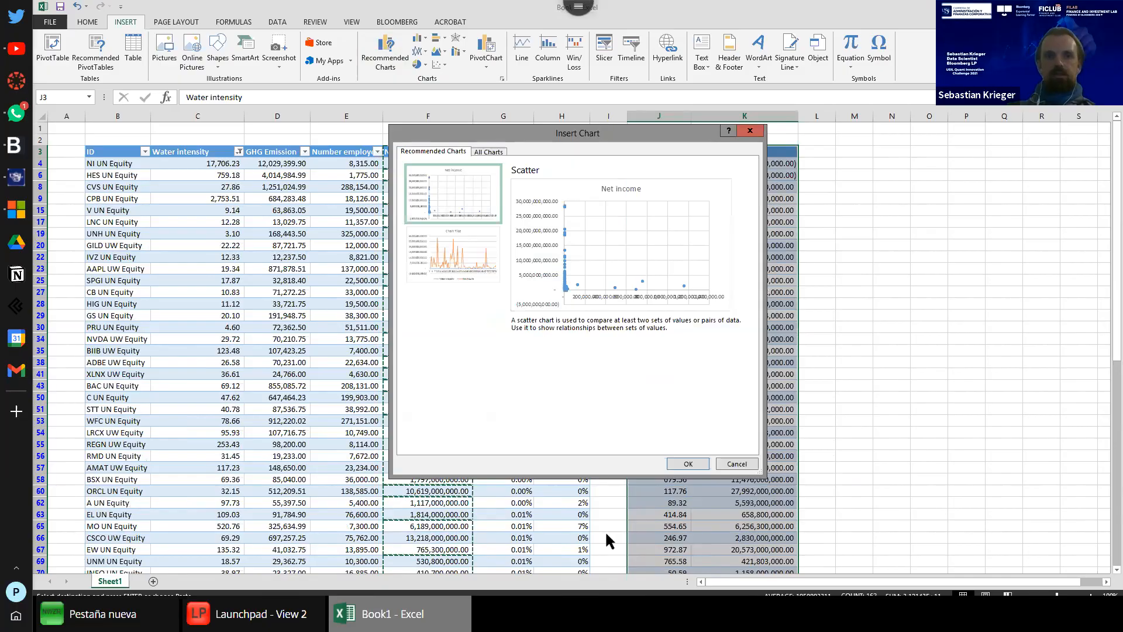